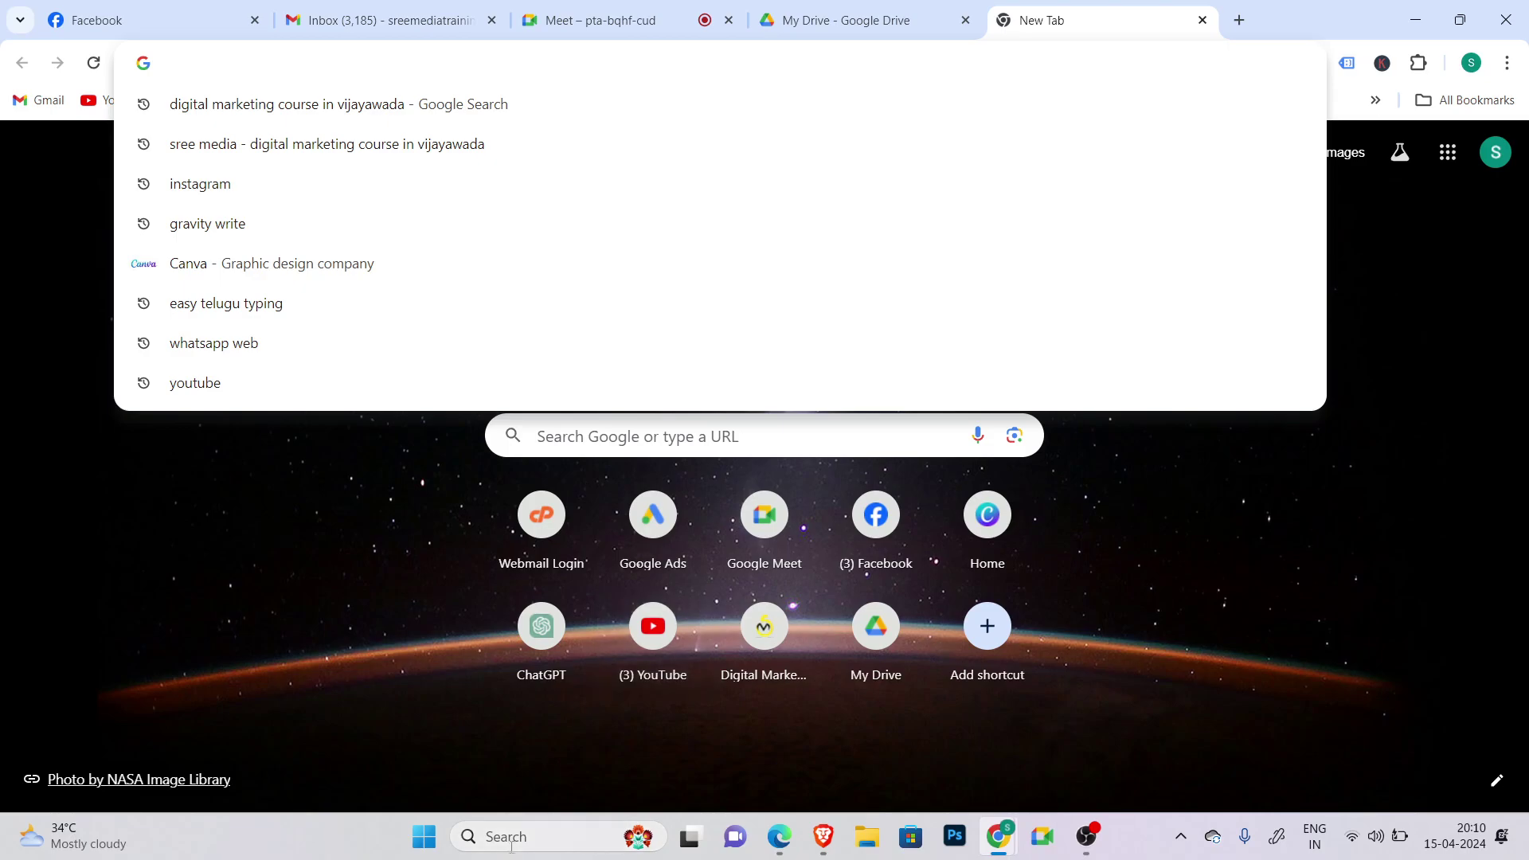
Step: Launch Microsoft Whiteboard from system search and create a new whiteboard so templates appear
{"action": "left_click", "coordinate": [510, 836]}
{"action": "left_click", "coordinate": [641, 167]}
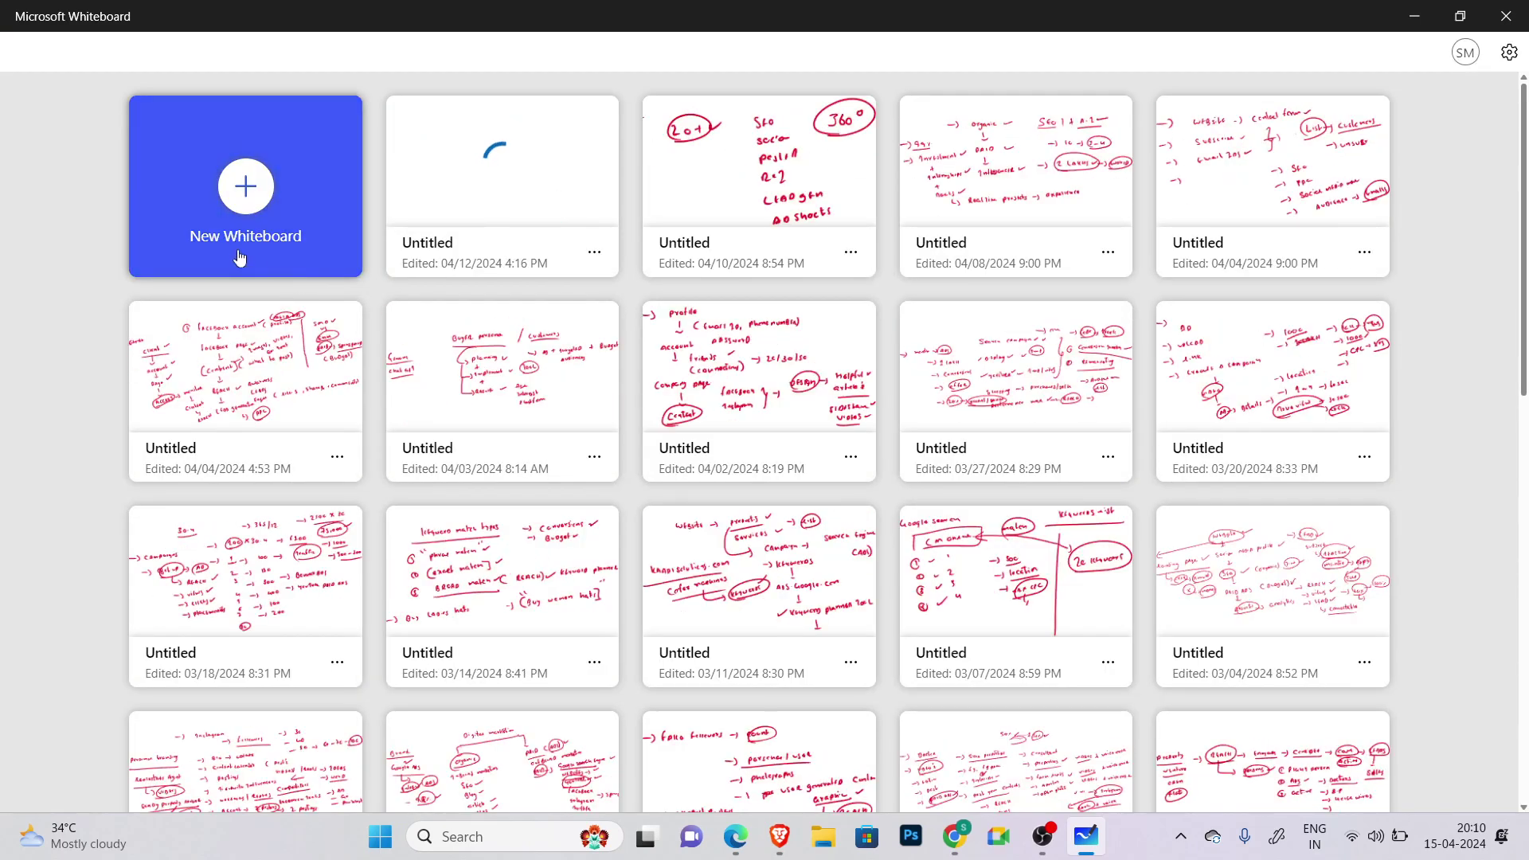
{"action": "left_click", "coordinate": [249, 202]}
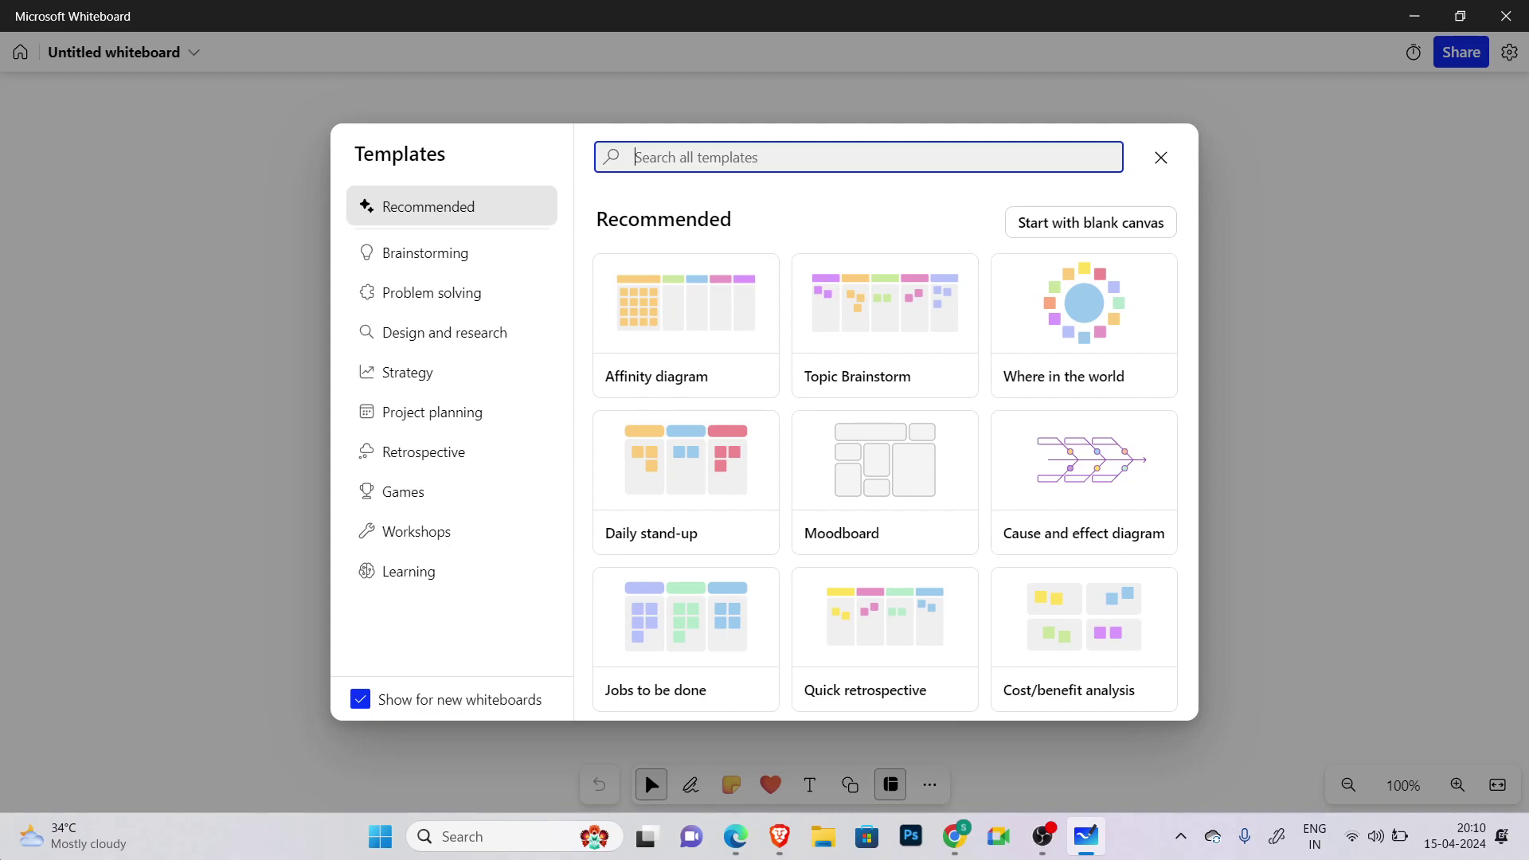
Step: Start with a blank canvas and handwrite 'Domain' and 'hosting' with the pen
{"action": "left_click", "coordinate": [1090, 223]}
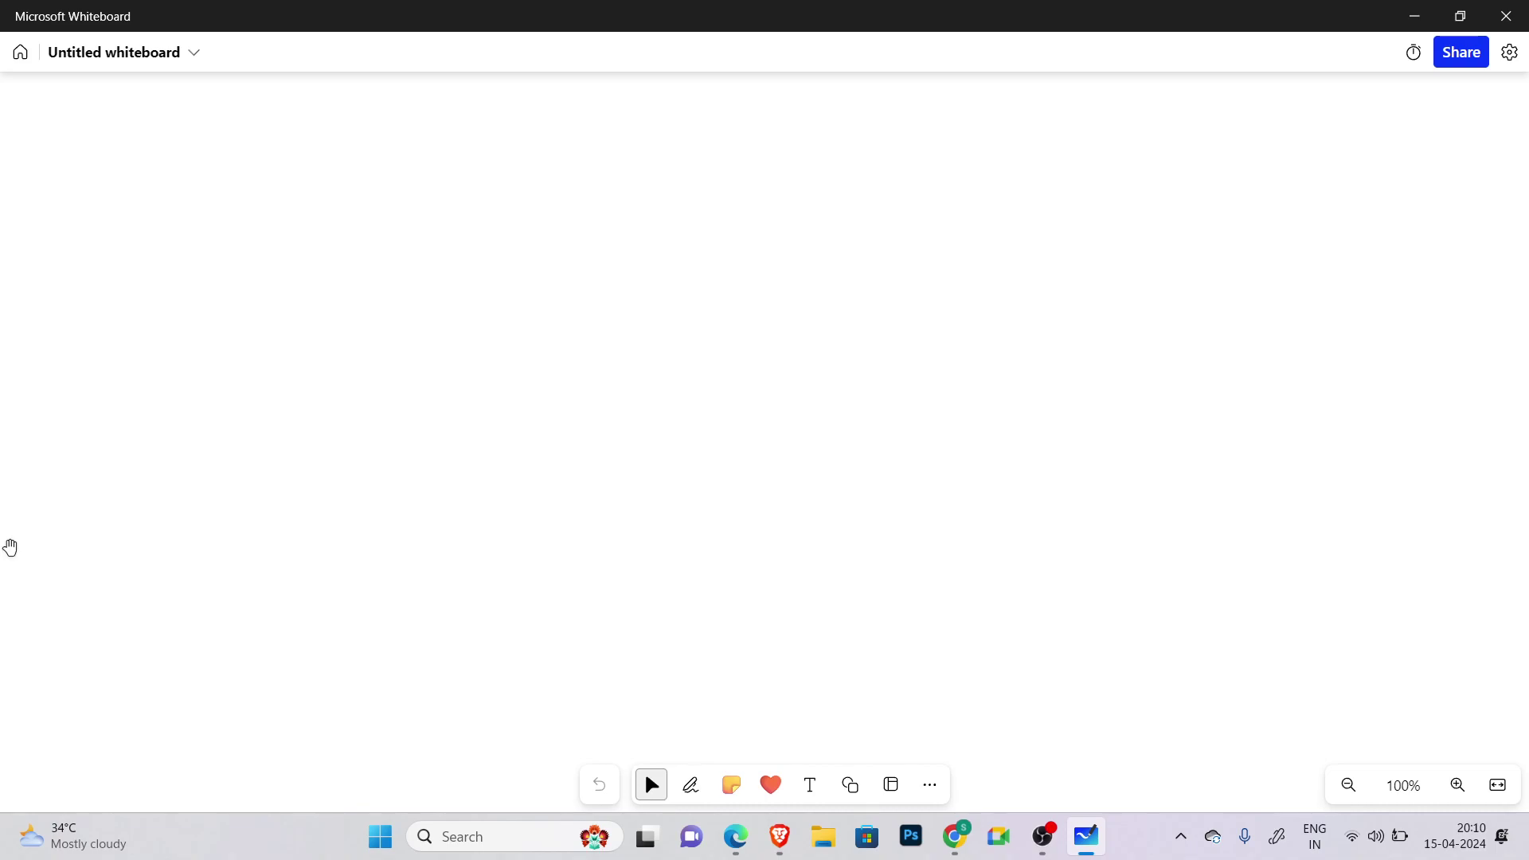
{"action": "key", "text": "ctrl+alt+p"}
{"action": "left_click_drag", "start_coordinate": [599, 190], "coordinate": [601, 203]}
{"action": "left_click_drag", "start_coordinate": [699, 180], "coordinate": [703, 193]}
{"action": "left_click_drag", "start_coordinate": [711, 182], "coordinate": [717, 191]}
{"action": "left_click_drag", "start_coordinate": [628, 267], "coordinate": [629, 278]}
{"action": "mouse_move", "coordinate": [640, 265]}
{"action": "left_mouse_down"}
{"action": "mouse_move", "coordinate": [641, 281]}
{"action": "mouse_move", "coordinate": [681, 278]}
{"action": "left_mouse_up"}
{"action": "left_click", "coordinate": [700, 259]}
{"action": "left_click", "coordinate": [701, 272]}
{"action": "mouse_move", "coordinate": [693, 254]}
{"action": "left_mouse_down"}
{"action": "mouse_move", "coordinate": [685, 272]}
{"action": "mouse_move", "coordinate": [719, 286]}
{"action": "mouse_move", "coordinate": [657, 329]}
{"action": "left_mouse_up"}
Step: Handwrite '+ Web designing (WordPress)' with '30%' beneath it
{"action": "left_click_drag", "start_coordinate": [667, 308], "coordinate": [669, 331]}
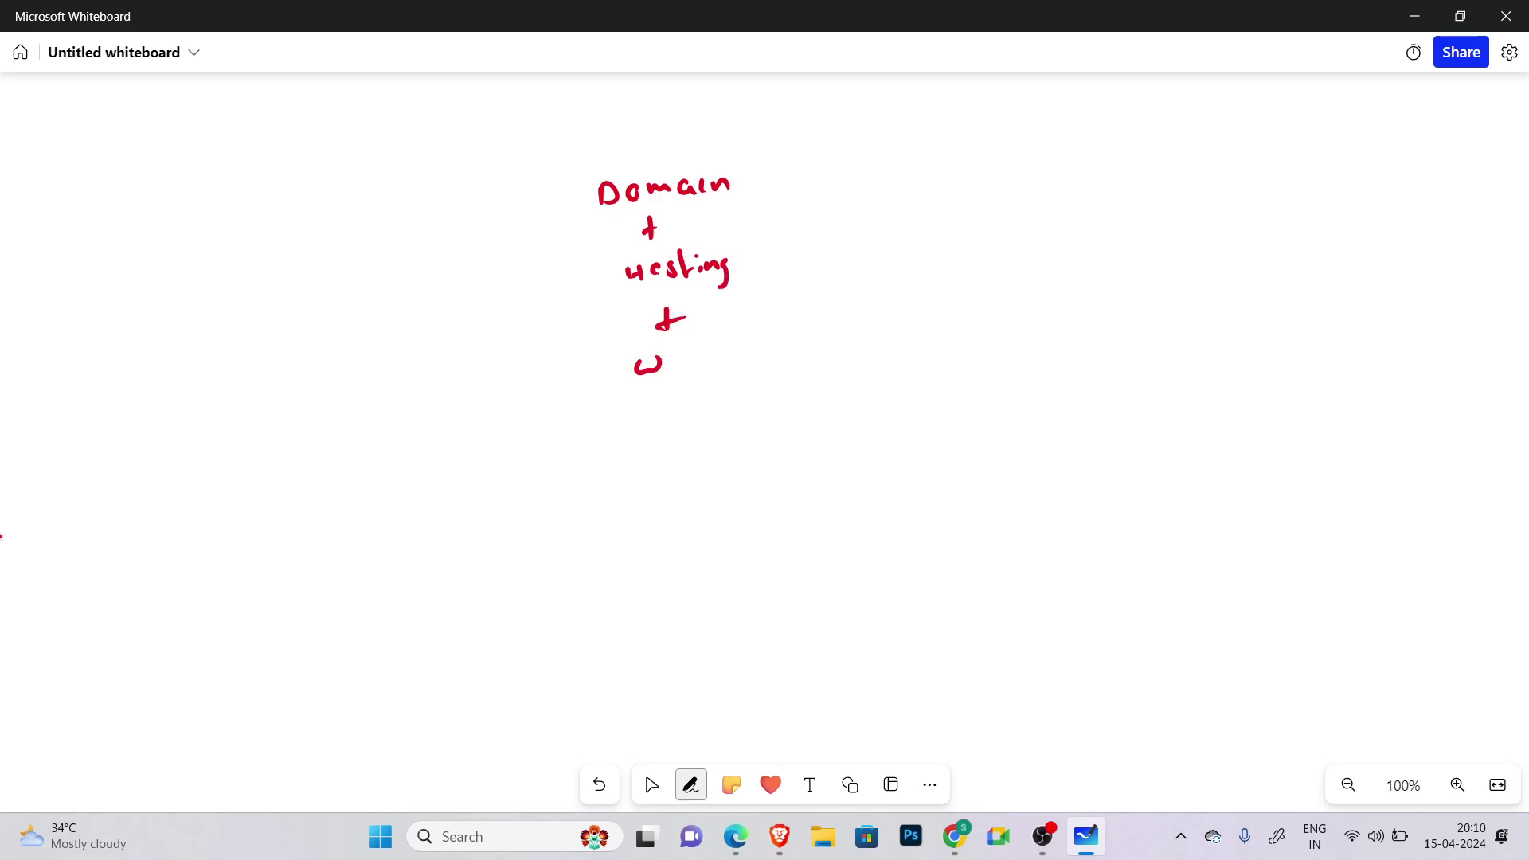
{"action": "left_click", "coordinate": [740, 341]}
{"action": "mouse_move", "coordinate": [726, 350]}
{"action": "left_mouse_down"}
{"action": "mouse_move", "coordinate": [719, 362]}
{"action": "mouse_move", "coordinate": [753, 364]}
{"action": "left_mouse_up"}
{"action": "left_click_drag", "start_coordinate": [770, 348], "coordinate": [779, 369]}
{"action": "mouse_move", "coordinate": [789, 353]}
{"action": "left_mouse_down"}
{"action": "mouse_move", "coordinate": [876, 355]}
{"action": "mouse_move", "coordinate": [981, 320]}
{"action": "left_mouse_up"}
{"action": "left_click_drag", "start_coordinate": [979, 318], "coordinate": [1045, 323]}
{"action": "mouse_move", "coordinate": [1069, 300]}
{"action": "left_mouse_down"}
{"action": "mouse_move", "coordinate": [1059, 321]}
{"action": "mouse_move", "coordinate": [1083, 324]}
{"action": "left_mouse_up"}
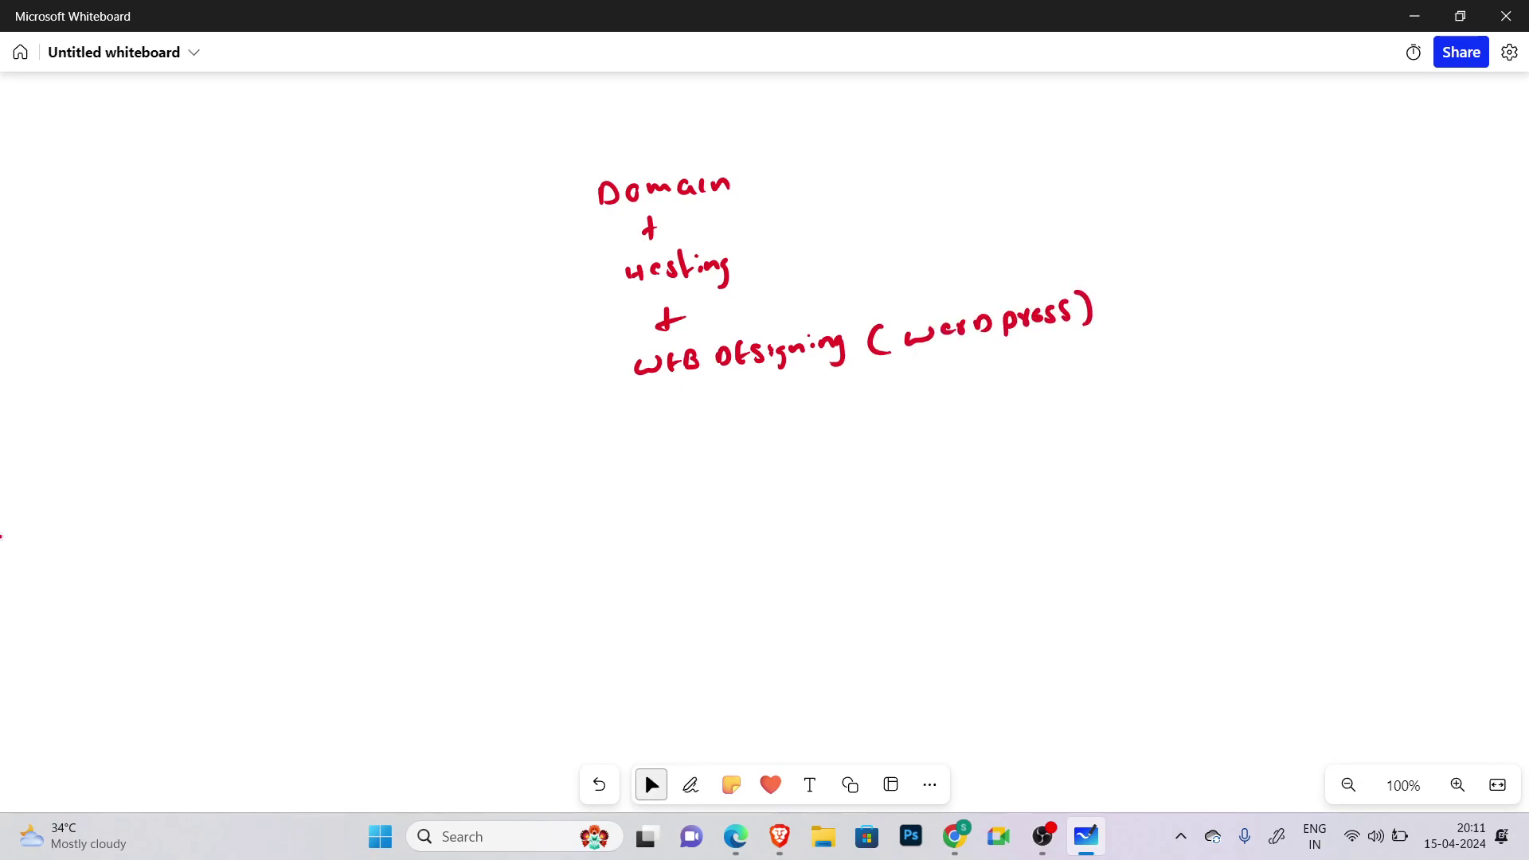
{"action": "left_click_drag", "start_coordinate": [987, 376], "coordinate": [951, 415]}
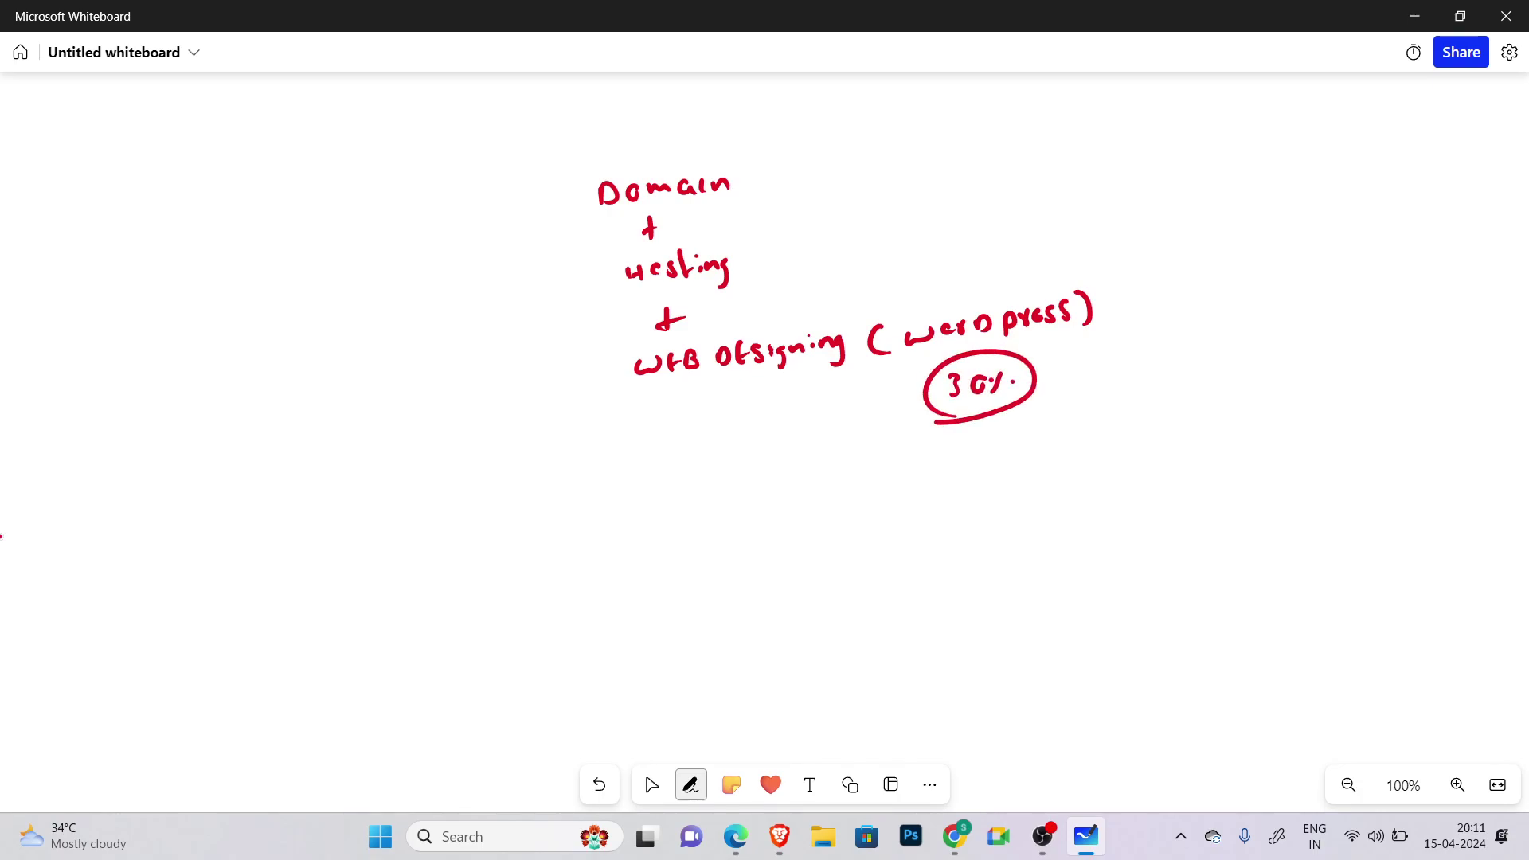
Step: Handwrite '+ SEO → organic → top', underlining SEO and circling top
{"action": "mouse_move", "coordinate": [693, 398]}
{"action": "left_mouse_down"}
{"action": "mouse_move", "coordinate": [692, 426]}
{"action": "mouse_move", "coordinate": [707, 411]}
{"action": "mouse_move", "coordinate": [672, 479]}
{"action": "mouse_move", "coordinate": [710, 474]}
{"action": "left_mouse_up"}
{"action": "left_click_drag", "start_coordinate": [724, 451], "coordinate": [723, 454]}
{"action": "left_click_drag", "start_coordinate": [679, 504], "coordinate": [760, 482]}
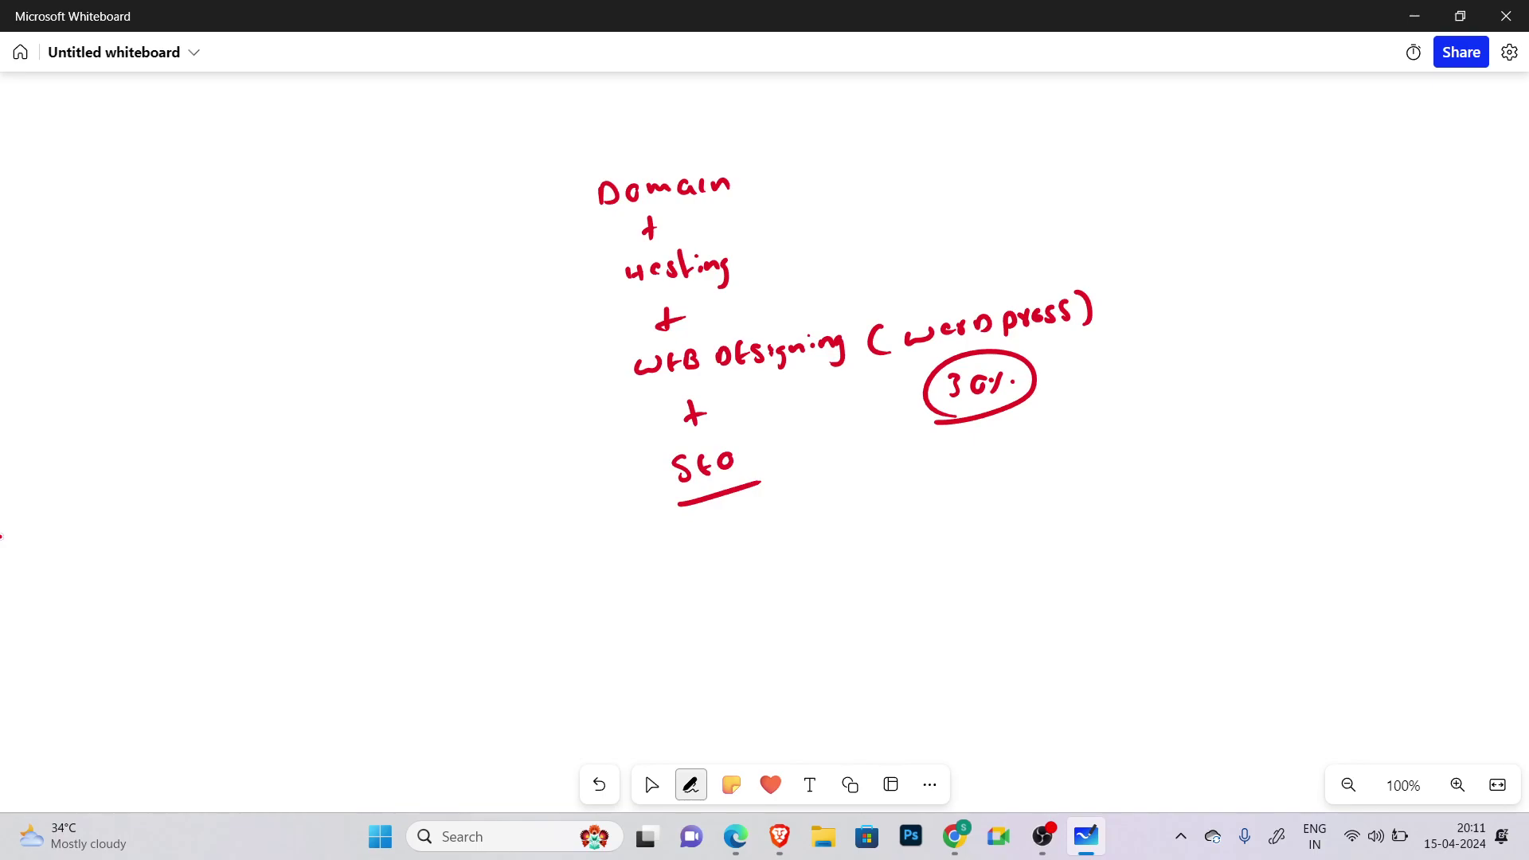
{"action": "left_click_drag", "start_coordinate": [807, 468], "coordinate": [856, 495]}
{"action": "mouse_move", "coordinate": [860, 476]}
{"action": "left_mouse_down"}
{"action": "mouse_move", "coordinate": [863, 498]}
{"action": "mouse_move", "coordinate": [904, 471]}
{"action": "mouse_move", "coordinate": [933, 468]}
{"action": "mouse_move", "coordinate": [938, 498]}
{"action": "mouse_move", "coordinate": [966, 480]}
{"action": "left_mouse_up"}
{"action": "left_click_drag", "start_coordinate": [976, 465], "coordinate": [1061, 451]}
{"action": "mouse_move", "coordinate": [1056, 443]}
{"action": "left_mouse_down"}
{"action": "mouse_move", "coordinate": [1063, 457]}
{"action": "mouse_move", "coordinate": [1114, 448]}
{"action": "left_mouse_up"}
{"action": "left_click_drag", "start_coordinate": [1136, 435], "coordinate": [1094, 463]}
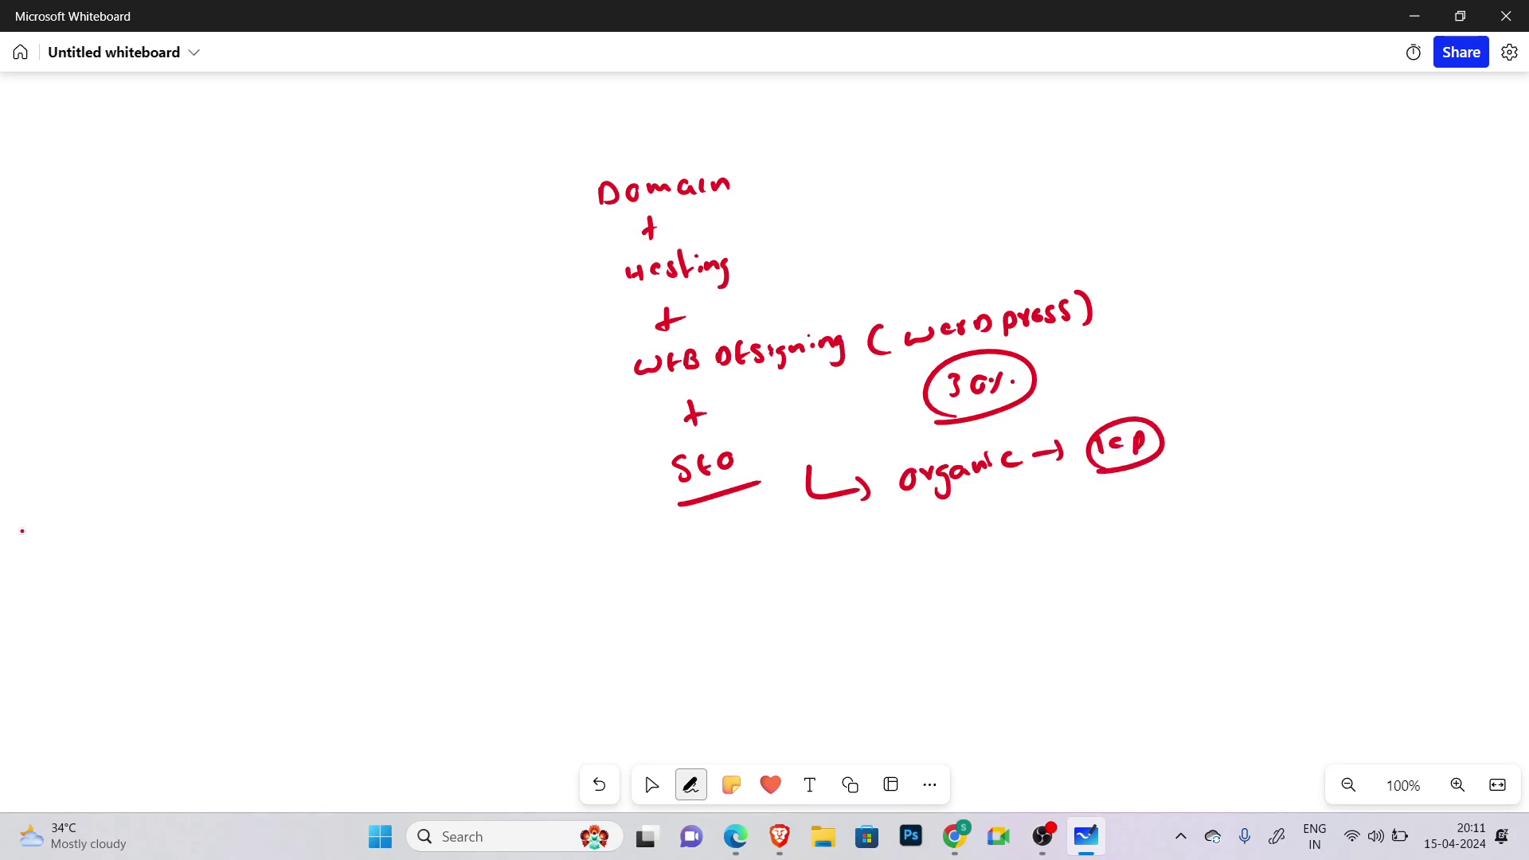
Step: Tick Domain and hosting as done and write '(cPanel)' next to hosting
{"action": "left_click_drag", "start_coordinate": [752, 179], "coordinate": [771, 171]}
{"action": "left_click_drag", "start_coordinate": [760, 248], "coordinate": [784, 239]}
{"action": "mouse_move", "coordinate": [933, 813]}
{"action": "mouse_move", "coordinate": [835, 239]}
{"action": "left_mouse_down"}
{"action": "mouse_move", "coordinate": [833, 272]}
{"action": "mouse_move", "coordinate": [968, 261]}
{"action": "left_mouse_up"}
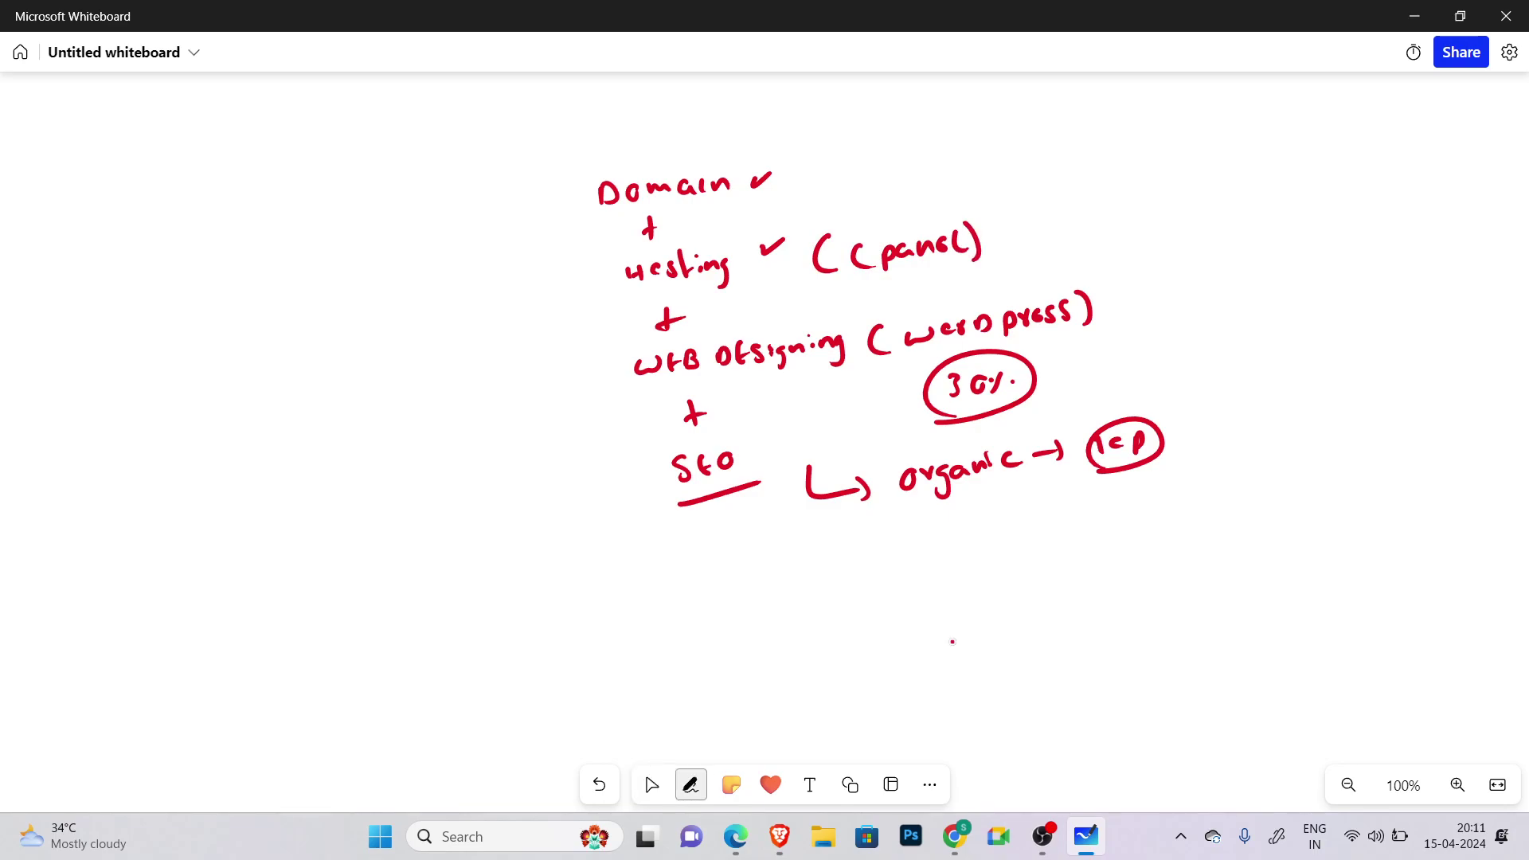
Step: Draw a pen line beneath 'hosting' in the handwritten list
{"action": "key", "text": "space"}
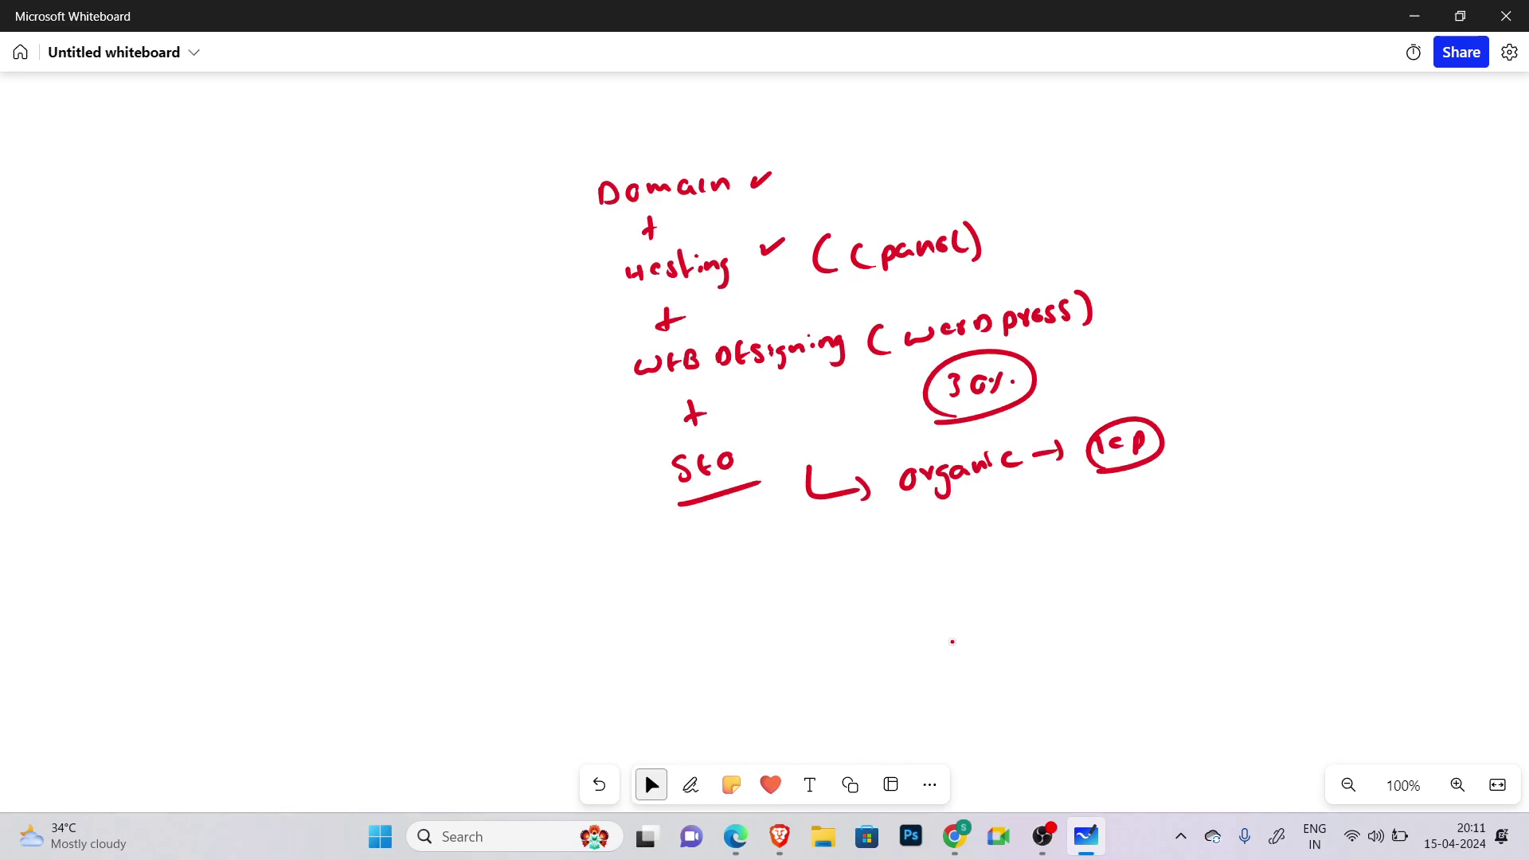
{"action": "key", "text": "space"}
{"action": "left_click_drag", "start_coordinate": [626, 301], "coordinate": [729, 281]}
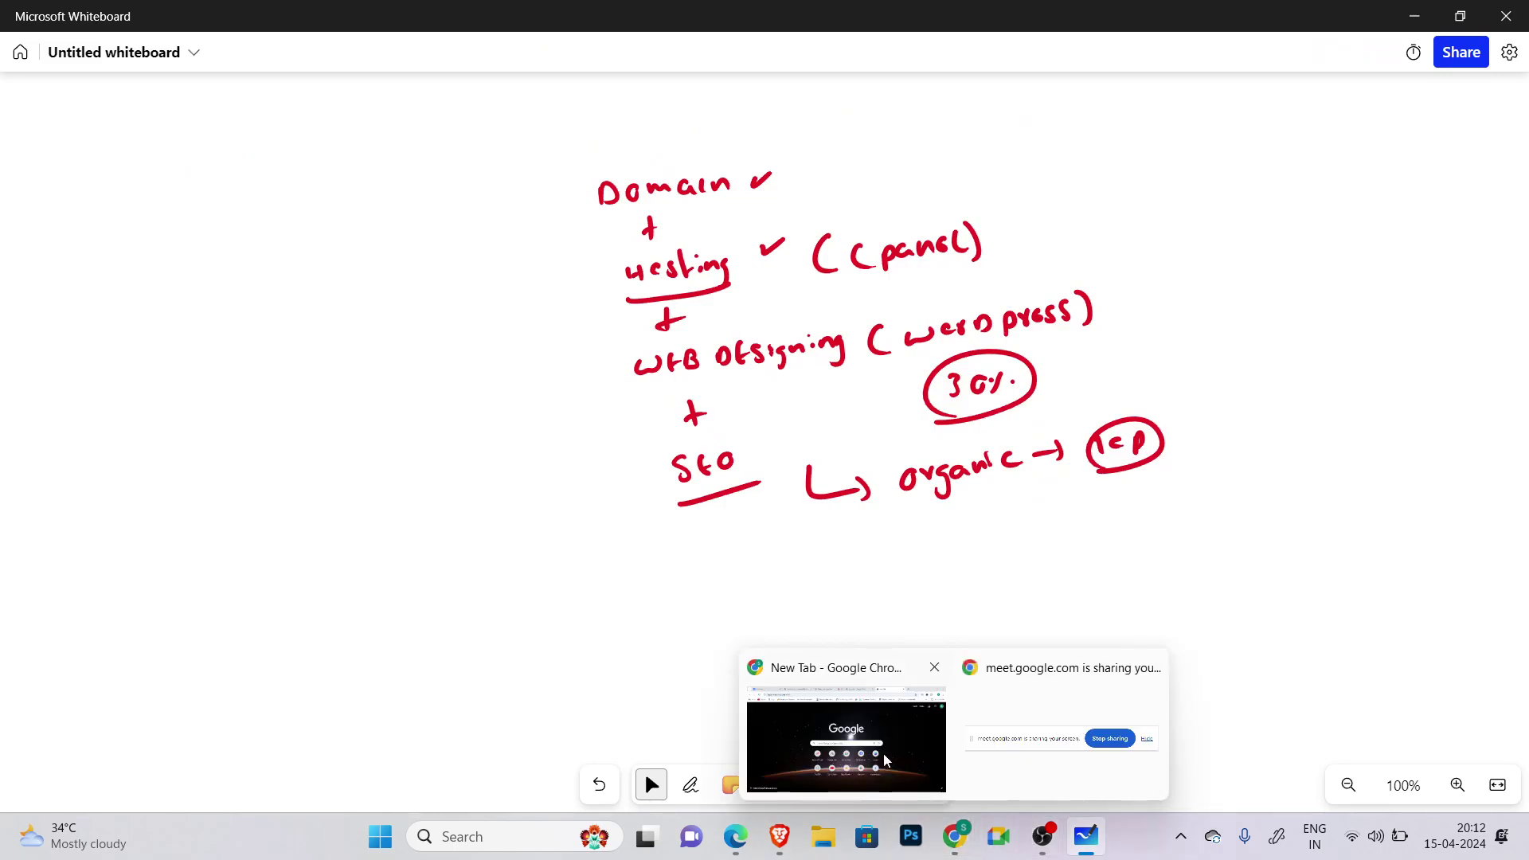
Step: In Chrome, search 'go daddy' and open the GoDaddy website
{"action": "left_click", "coordinate": [885, 760]}
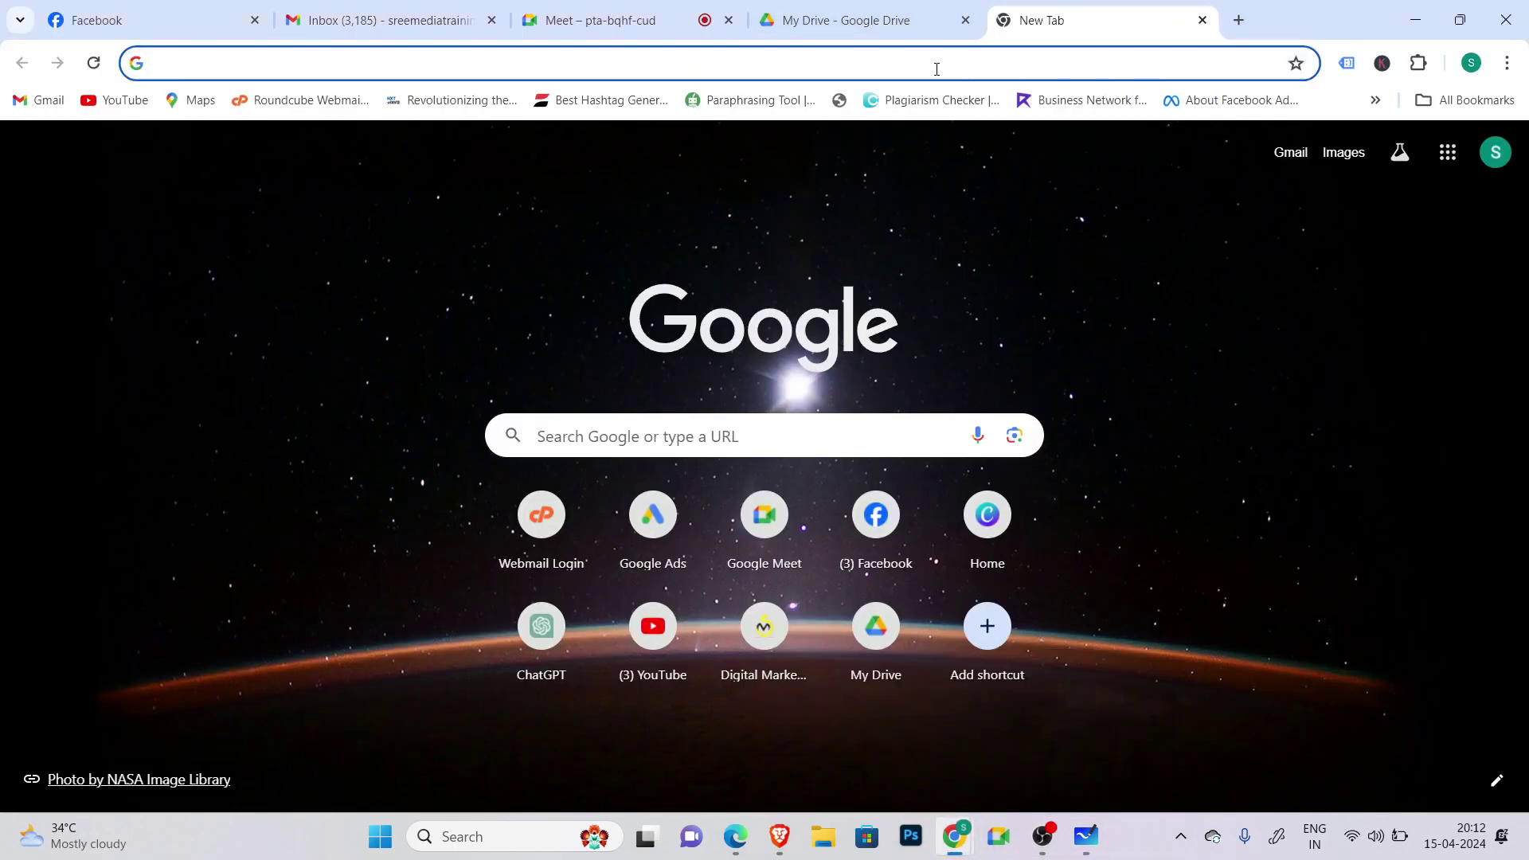
{"action": "left_click", "coordinate": [936, 70]}
{"action": "type", "text": "go dadd"}
{"action": "key", "text": "Return"}
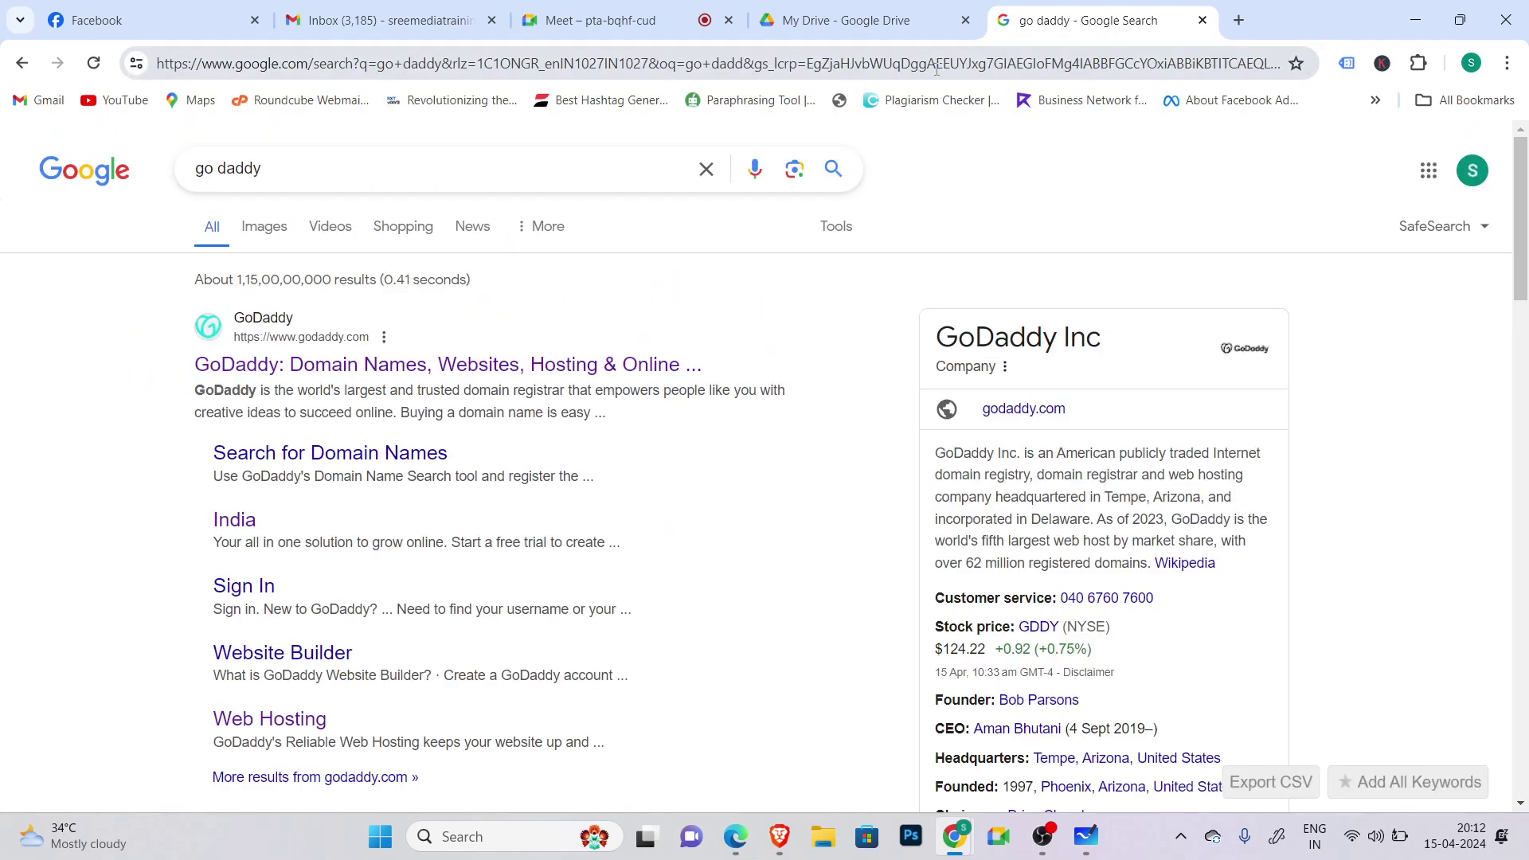
{"action": "left_click", "coordinate": [643, 368]}
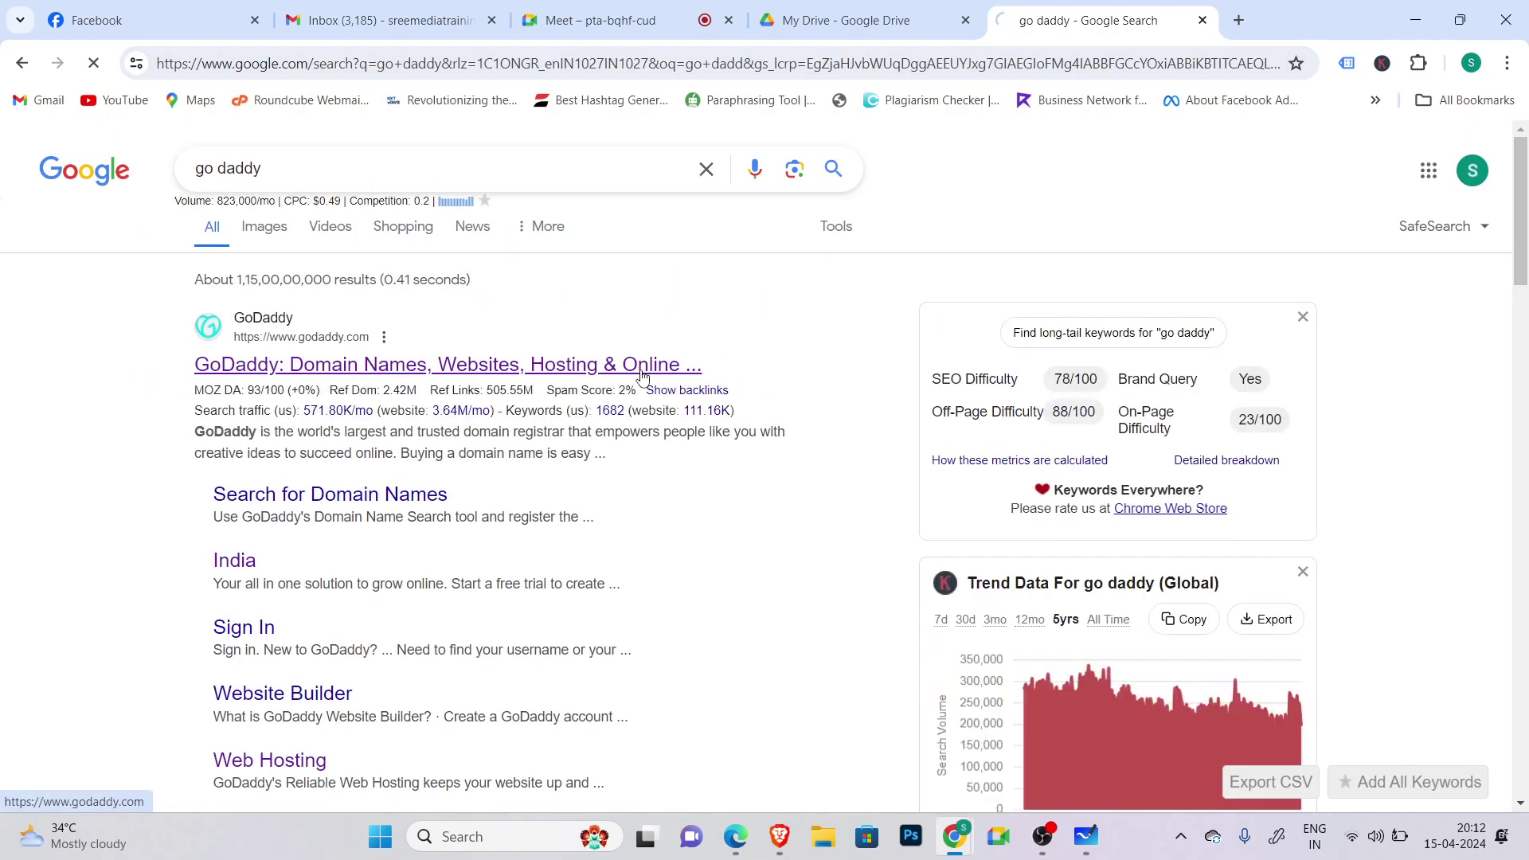
{"action": "left_click", "coordinate": [680, 20]}
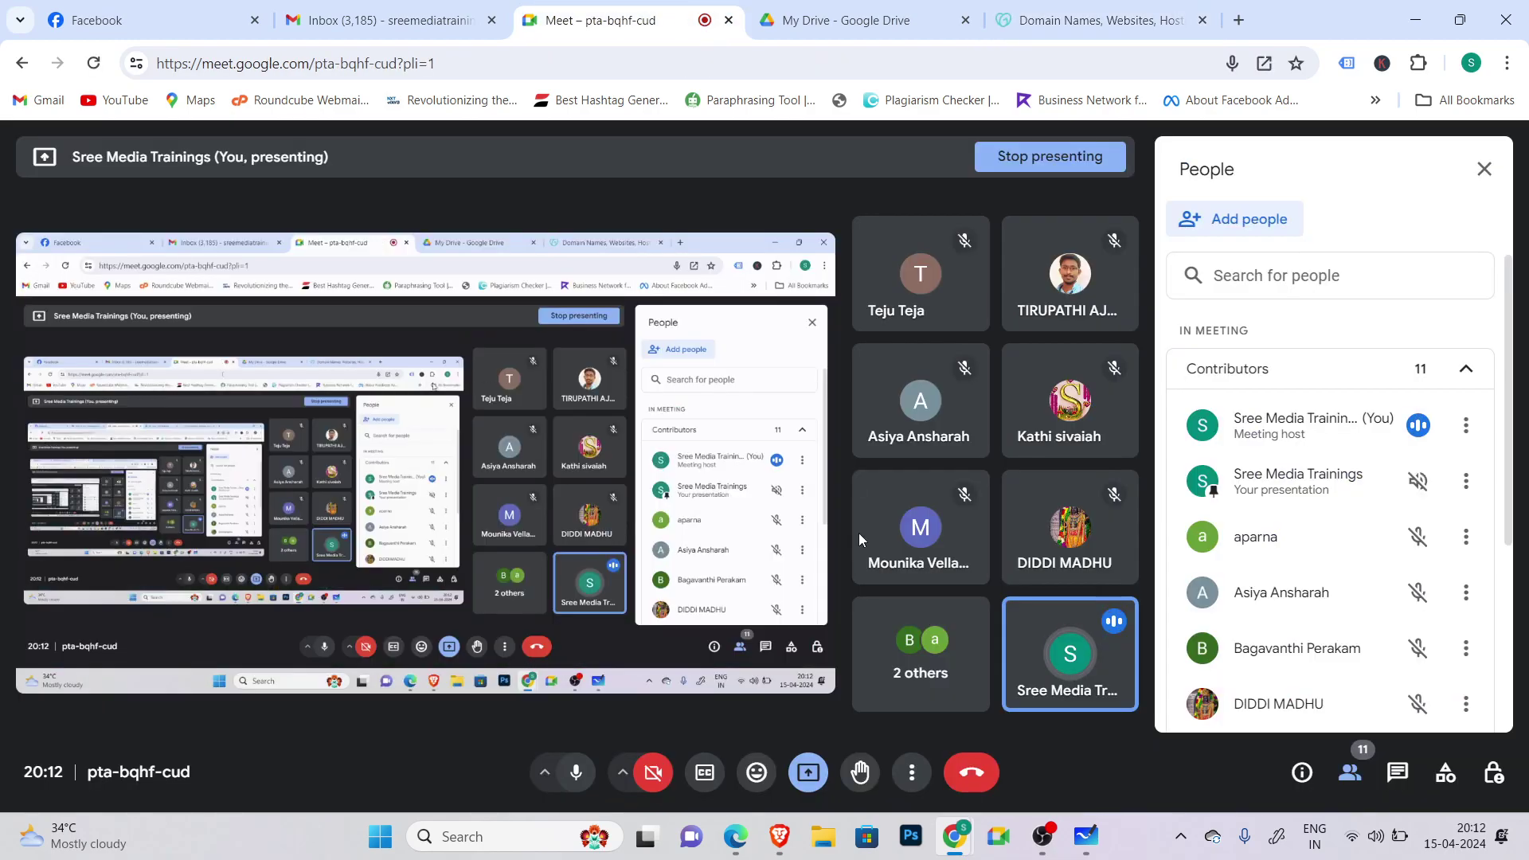
{"action": "left_click", "coordinate": [1076, 29]}
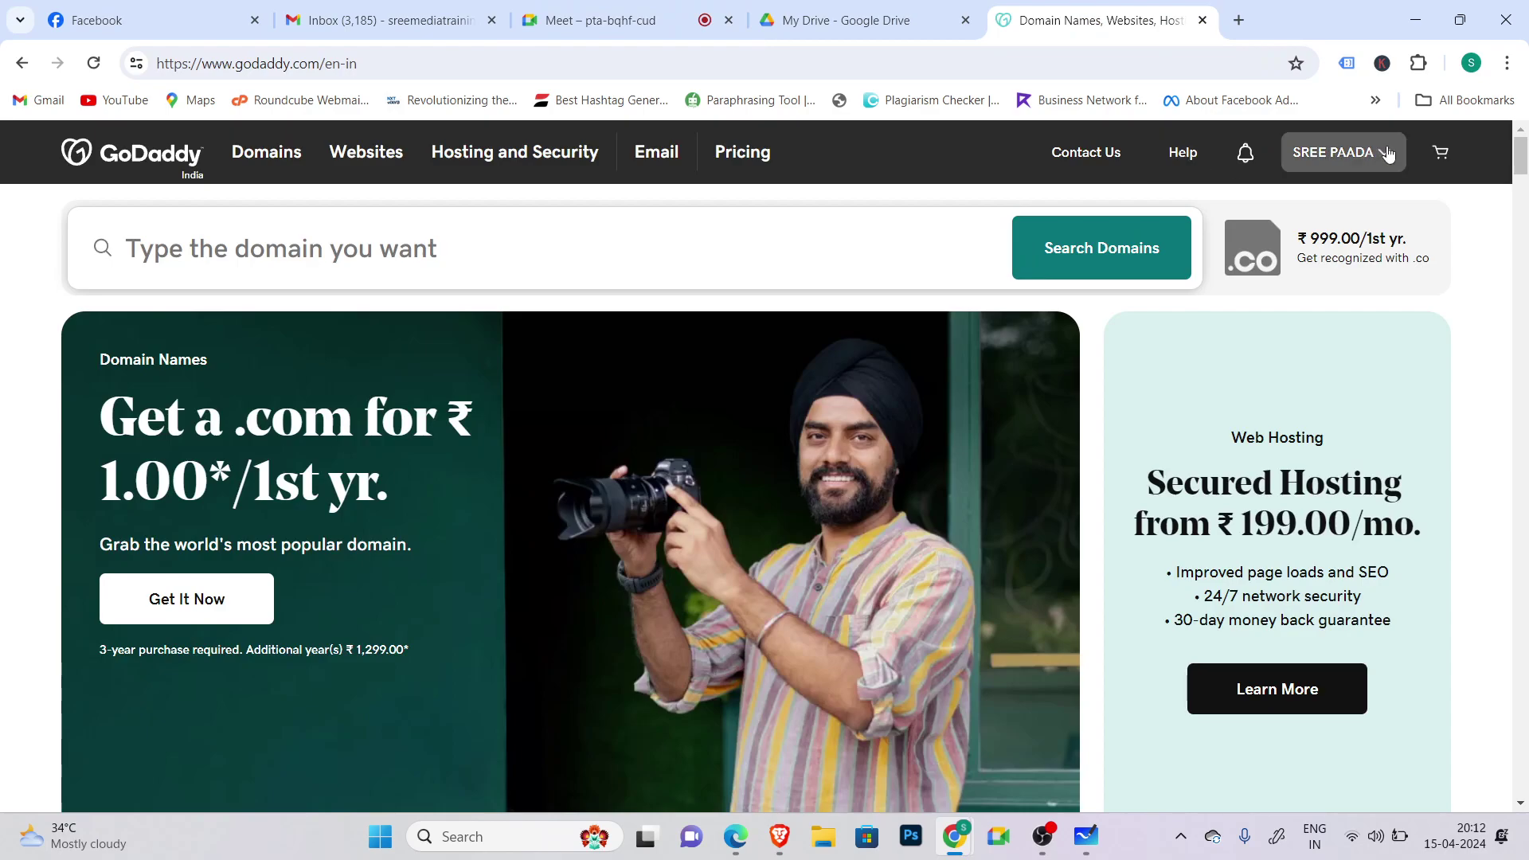
Step: Open My Products from the GoDaddy account menu, dismissing the SMS alerts banner
{"action": "left_click", "coordinate": [1386, 153]}
{"action": "left_click", "coordinate": [1192, 351]}
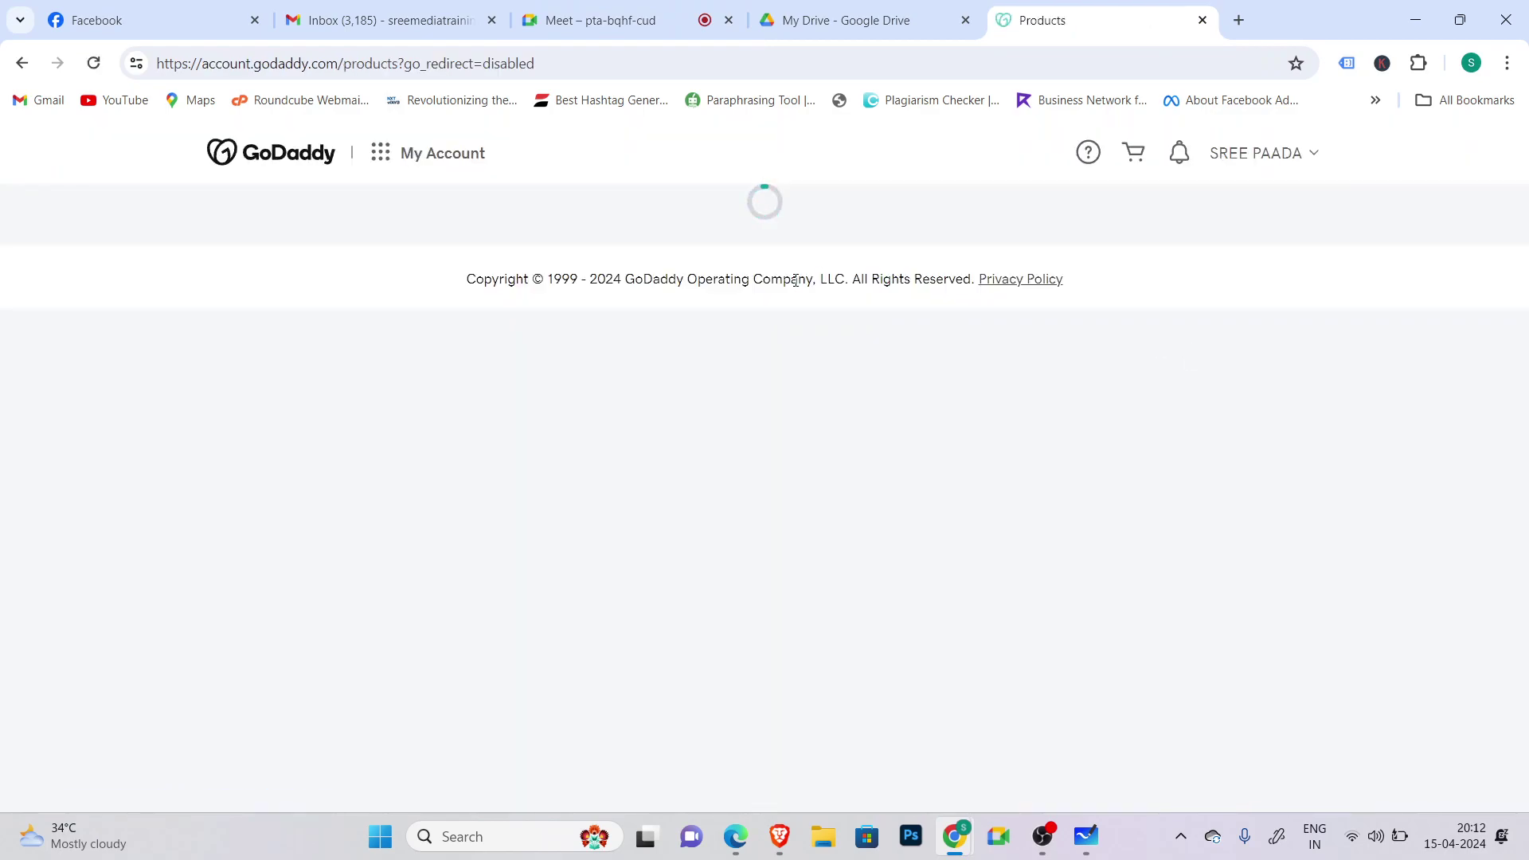
{"action": "scroll", "coordinate": [162, 520], "scroll_direction": "down", "scroll_amount": 3}
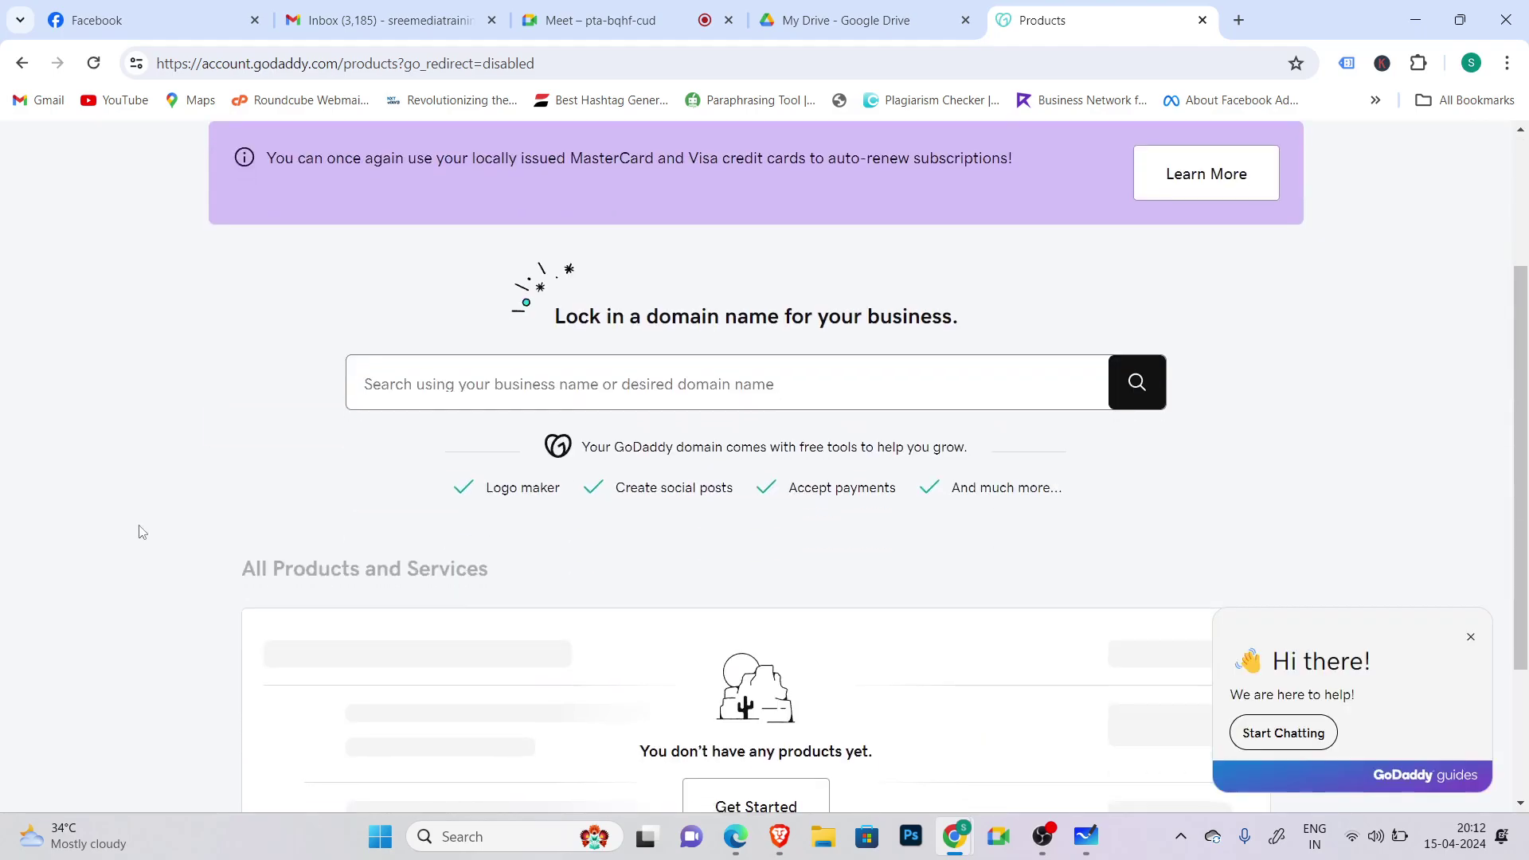
{"action": "scroll", "coordinate": [163, 521], "scroll_direction": "down", "scroll_amount": 3}
{"action": "scroll", "coordinate": [603, 426], "scroll_direction": "up", "scroll_amount": 6}
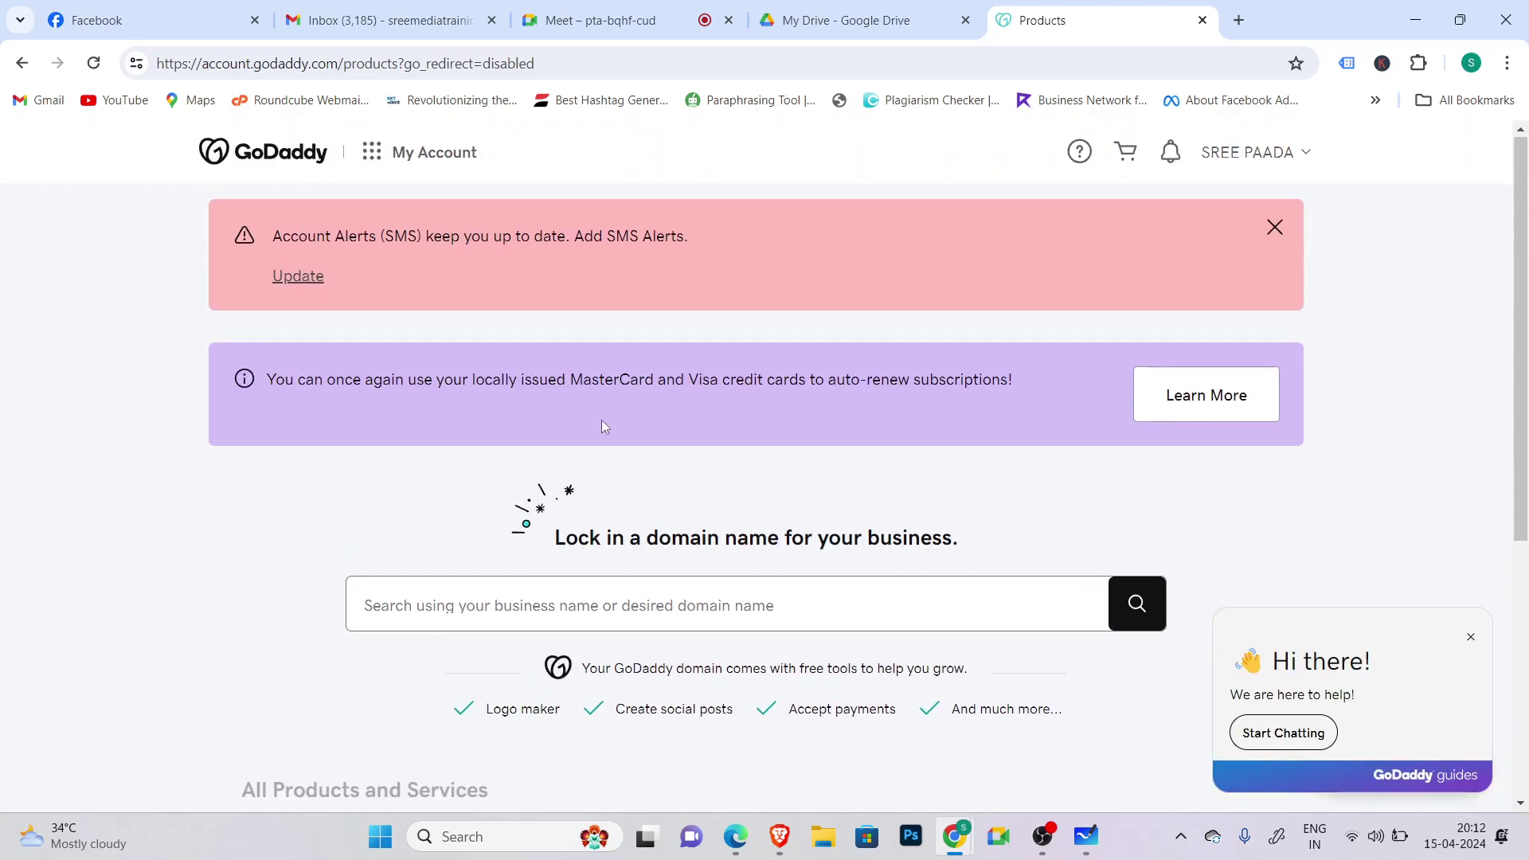
{"action": "left_click", "coordinate": [1273, 227]}
{"action": "scroll", "coordinate": [1279, 416], "scroll_direction": "down", "scroll_amount": 3}
{"action": "scroll", "coordinate": [1281, 416], "scroll_direction": "up", "scroll_amount": 3}
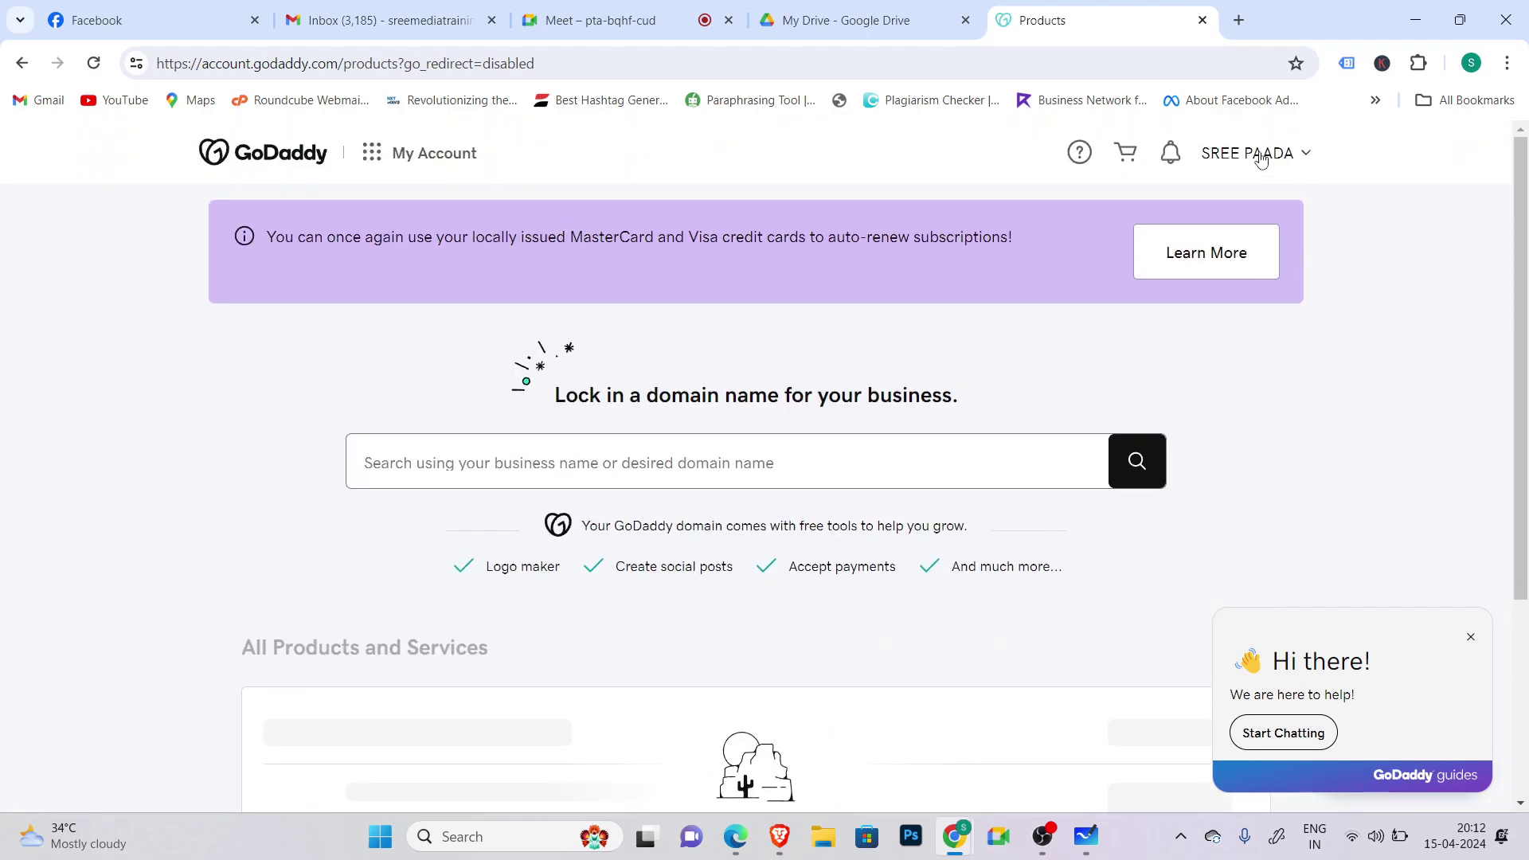
{"action": "left_click", "coordinate": [1261, 154]}
{"action": "left_click", "coordinate": [1095, 341]}
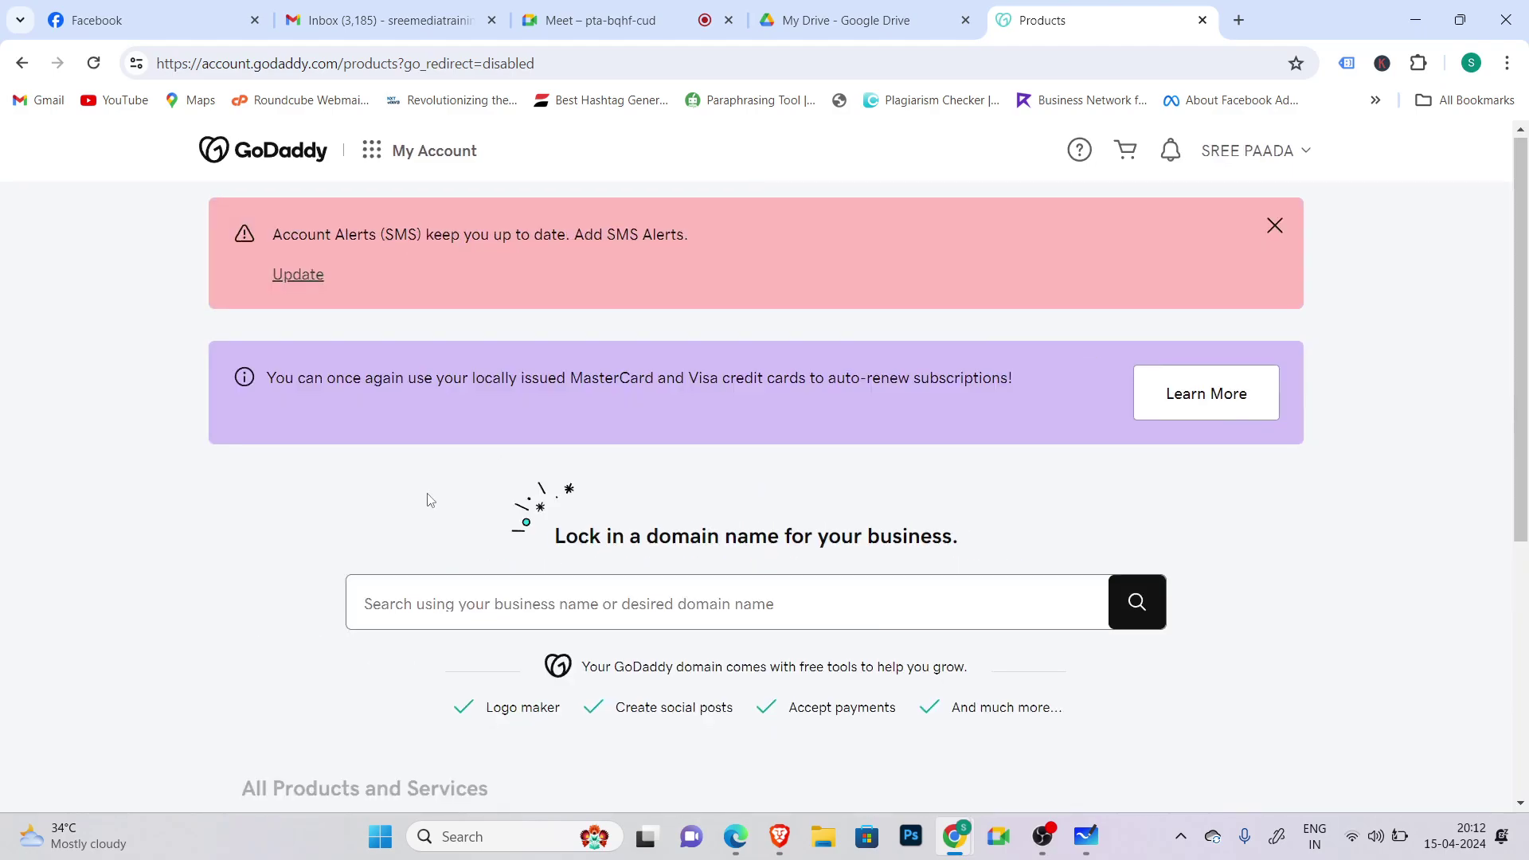
{"action": "scroll", "coordinate": [427, 499], "scroll_direction": "down", "scroll_amount": 4}
Step: In a new tab, search 'ono hosting' and open the onohosting.com website
{"action": "left_click", "coordinate": [1239, 20]}
{"action": "left_click", "coordinate": [609, 62]}
{"action": "type", "text": "ono "}
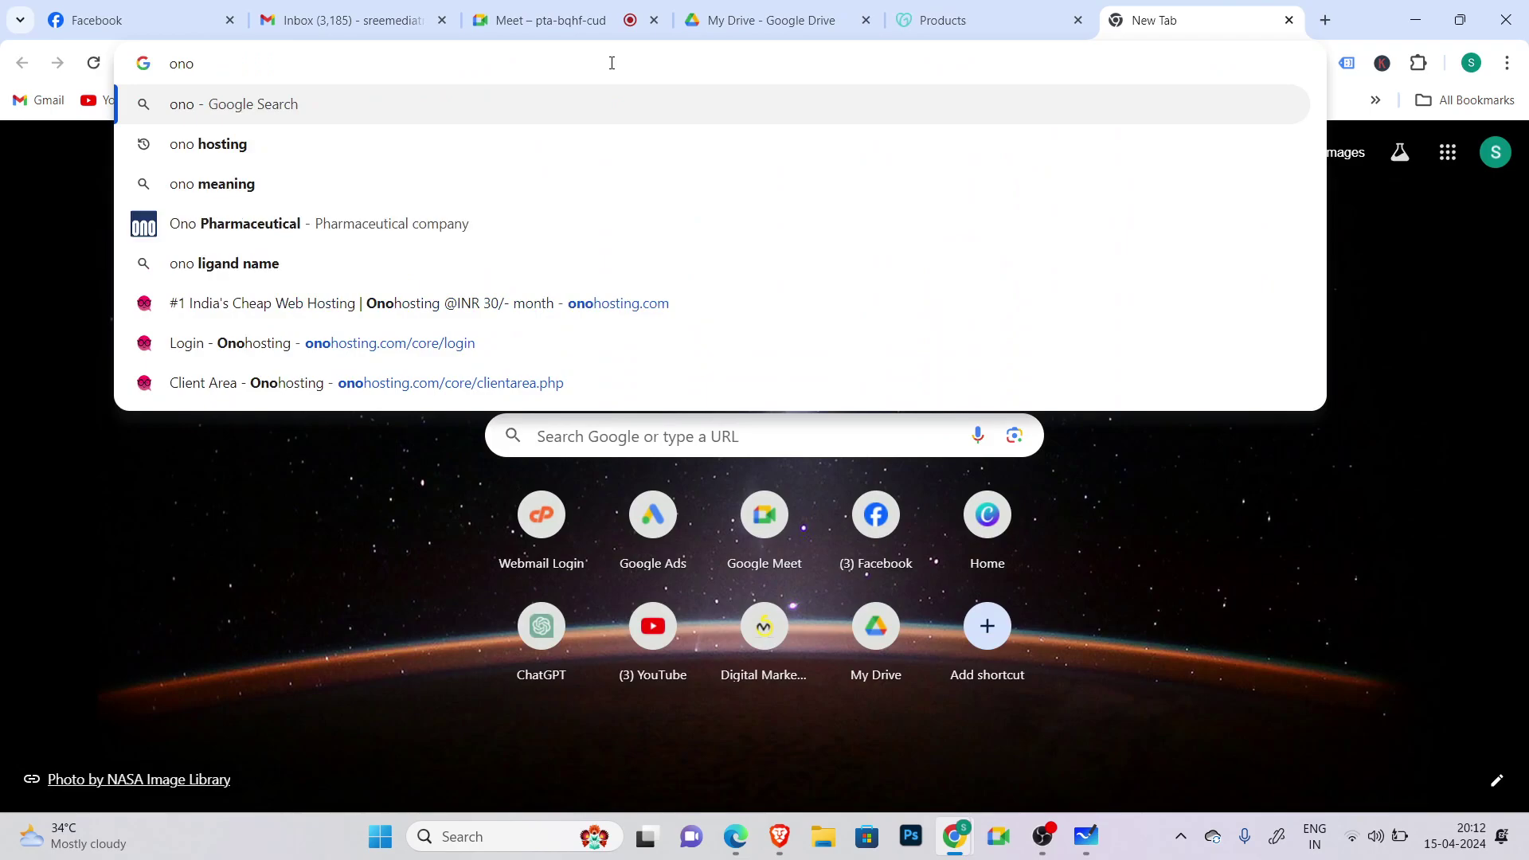
{"action": "type", "text": "hosting"}
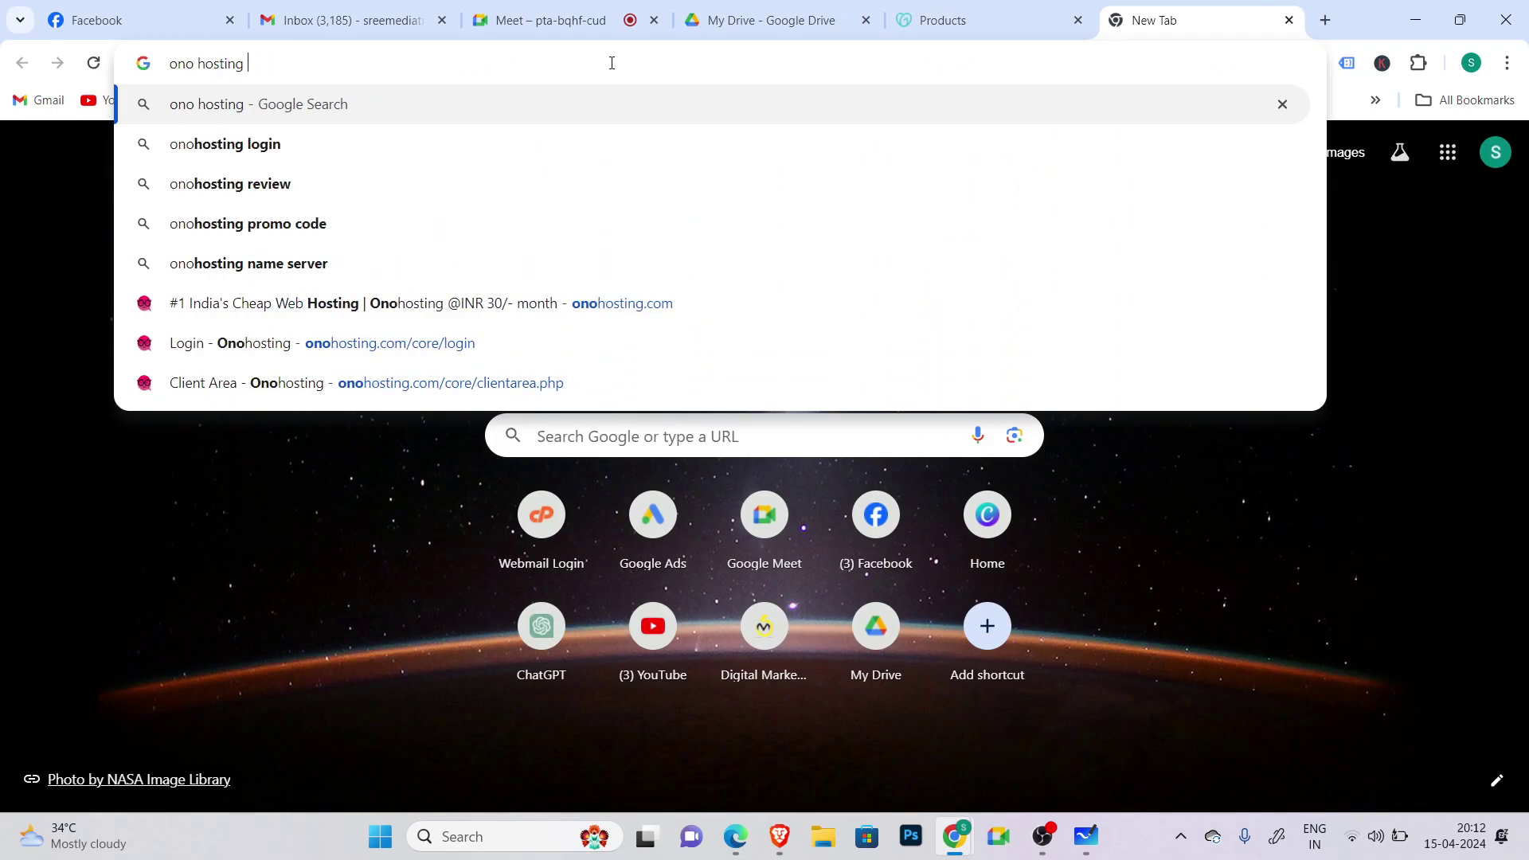
{"action": "key", "text": "Return"}
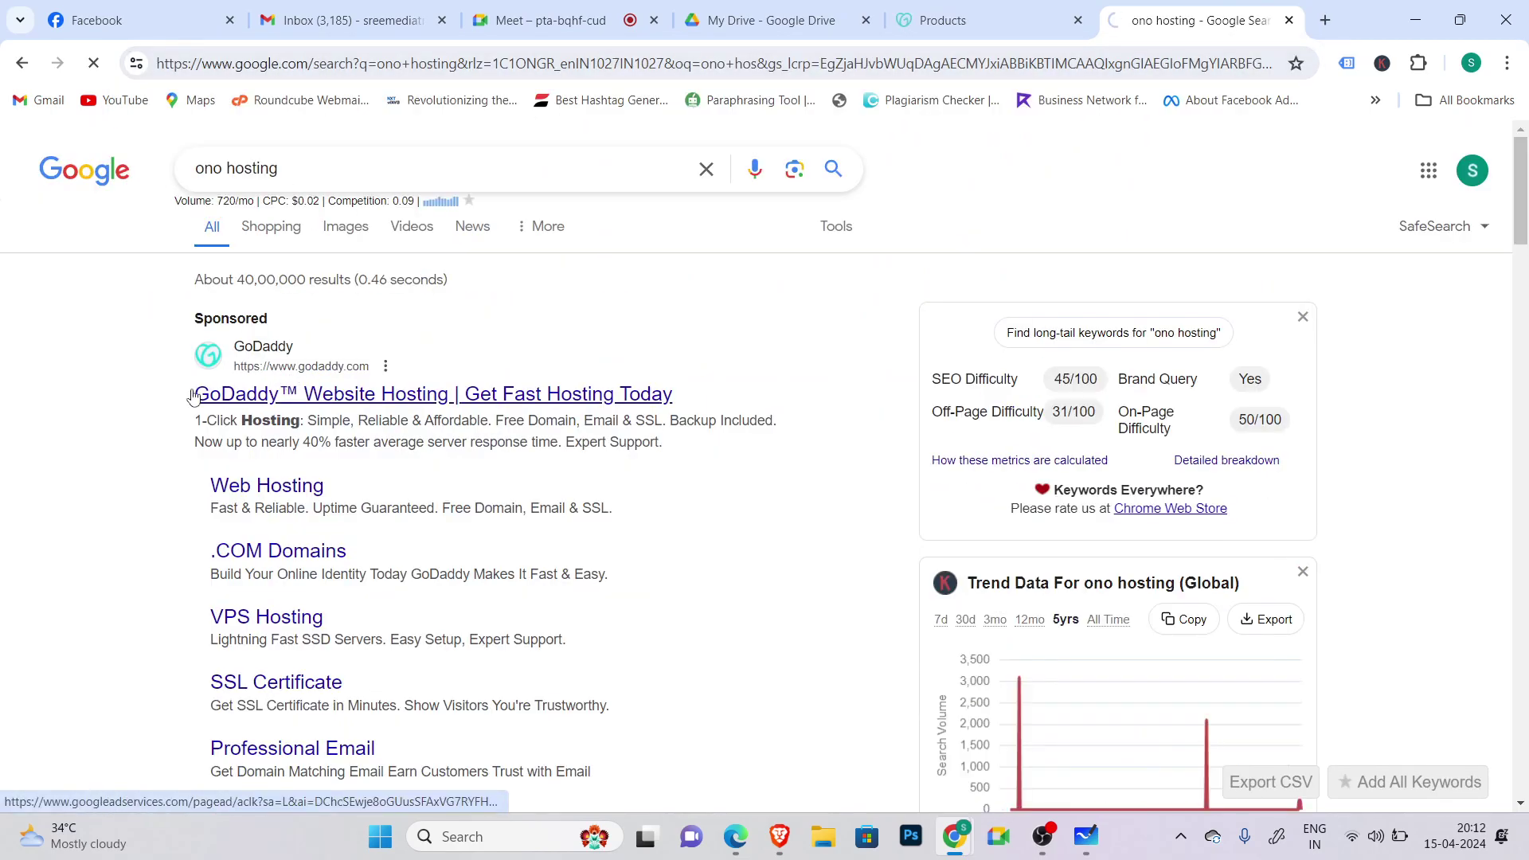
{"action": "left_click", "coordinate": [226, 394]}
{"action": "scroll", "coordinate": [159, 398], "scroll_direction": "down", "scroll_amount": 5}
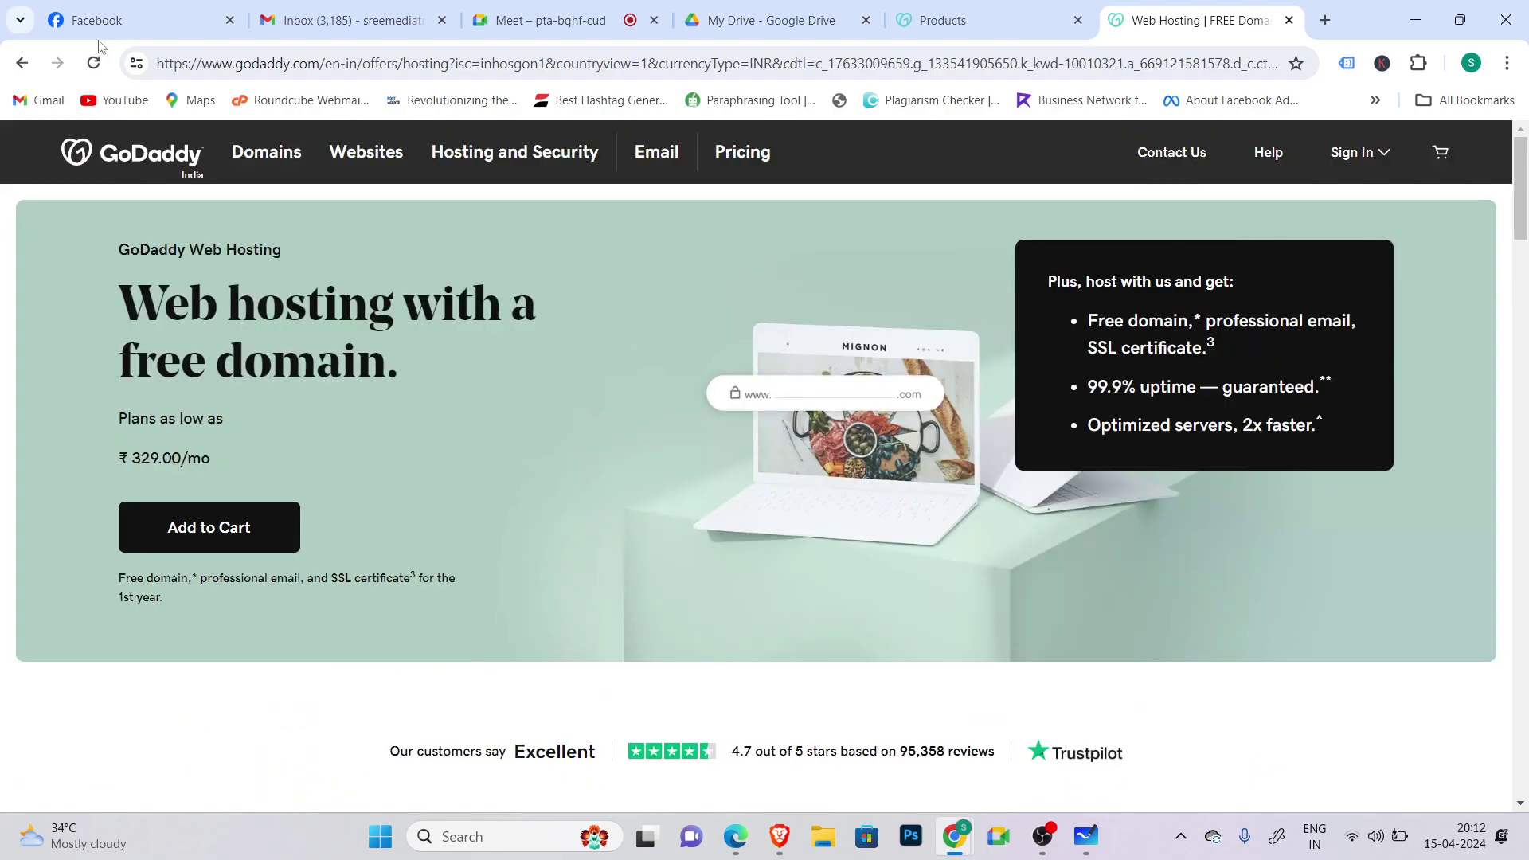
{"action": "left_click", "coordinate": [22, 62]}
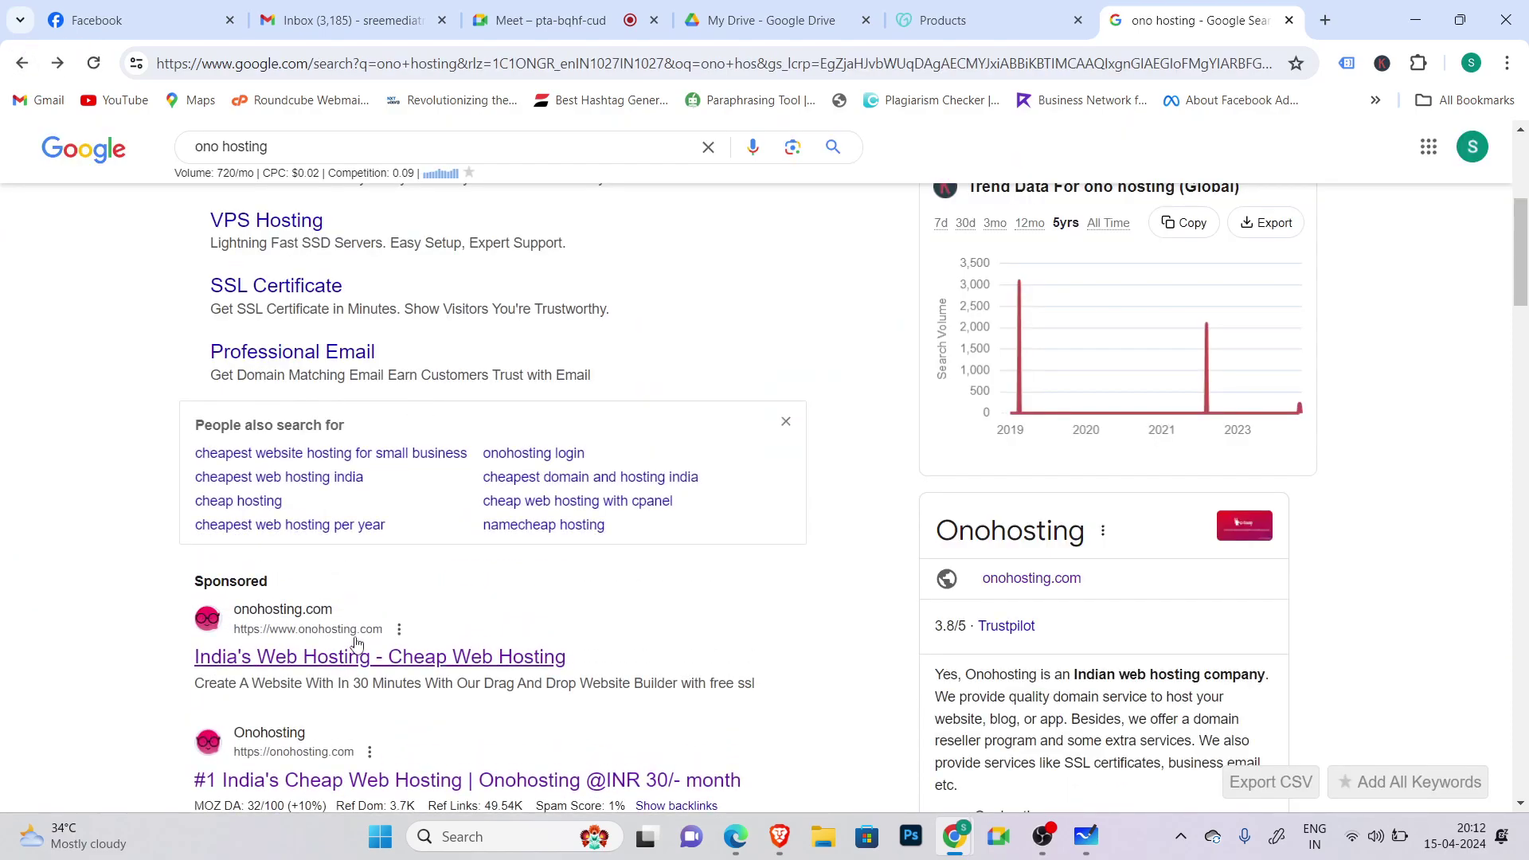
{"action": "left_click", "coordinate": [355, 644]}
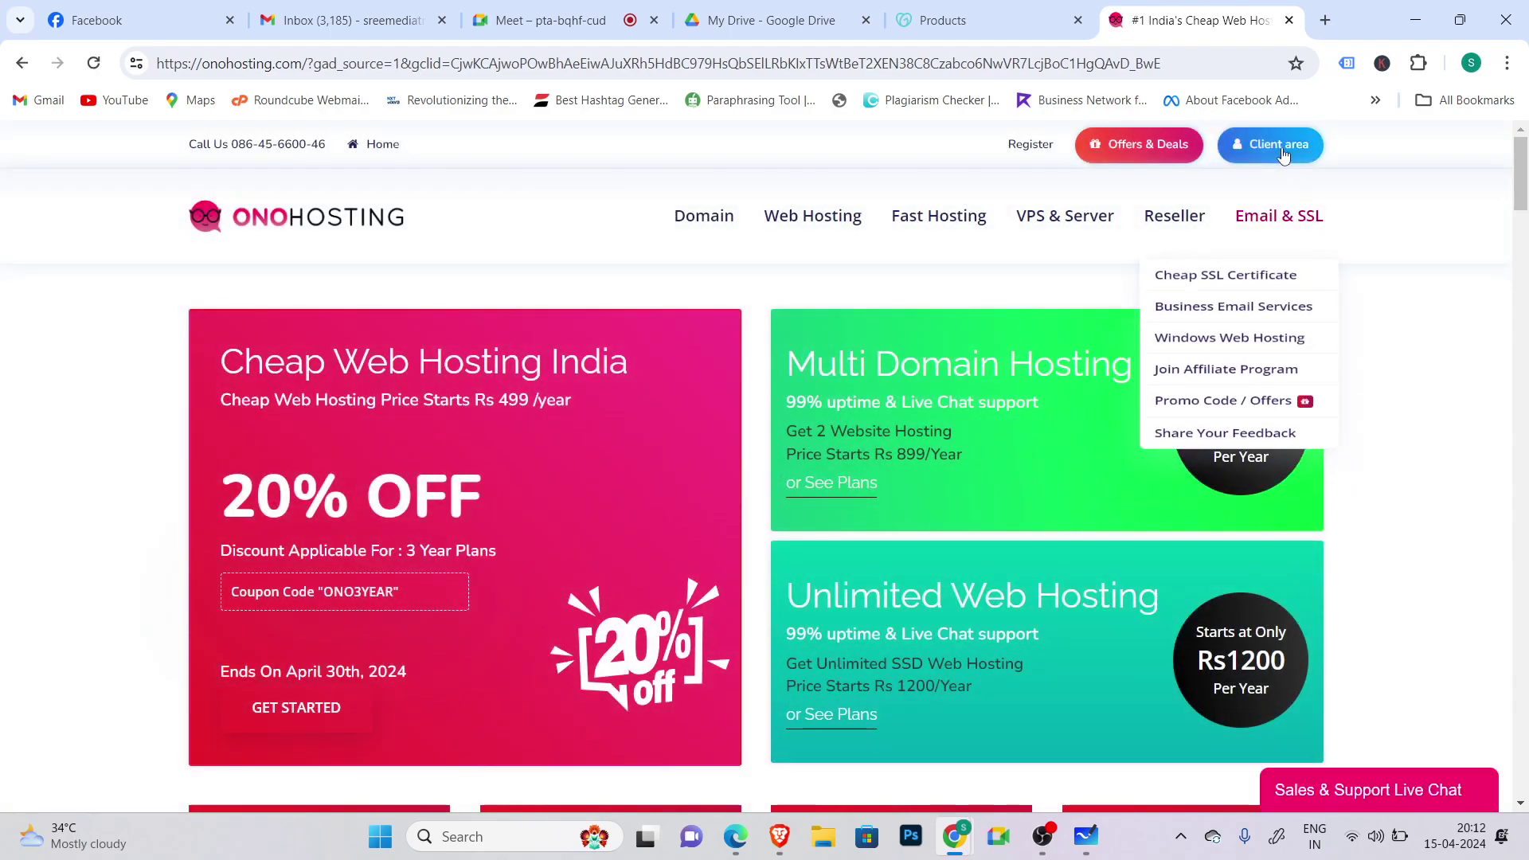
Step: Log in to the Onohosting client area with the saved credentials
{"action": "left_click", "coordinate": [1283, 154]}
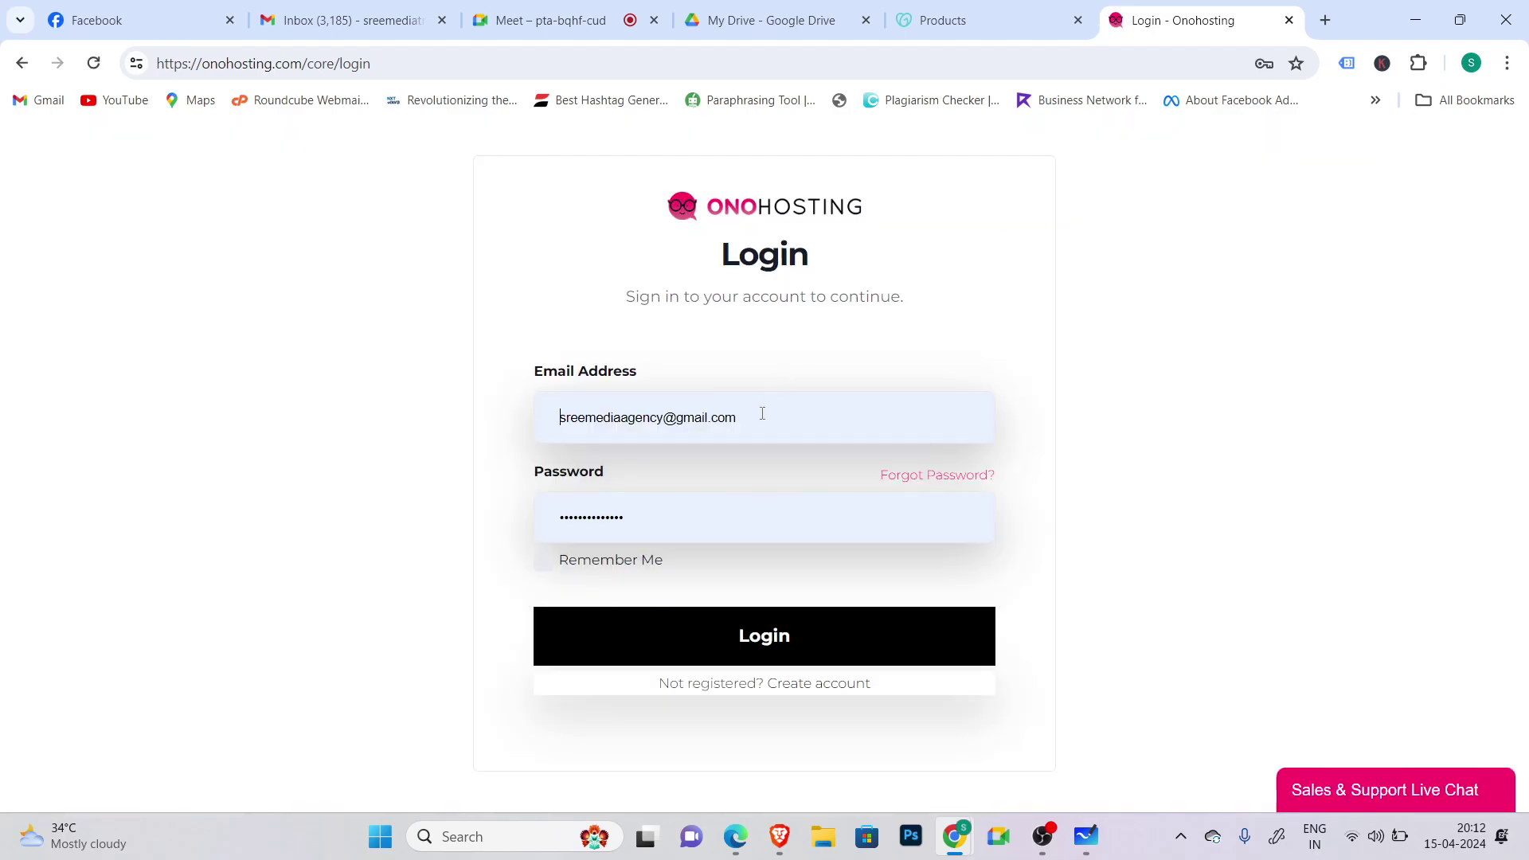
{"action": "left_click", "coordinate": [758, 423]}
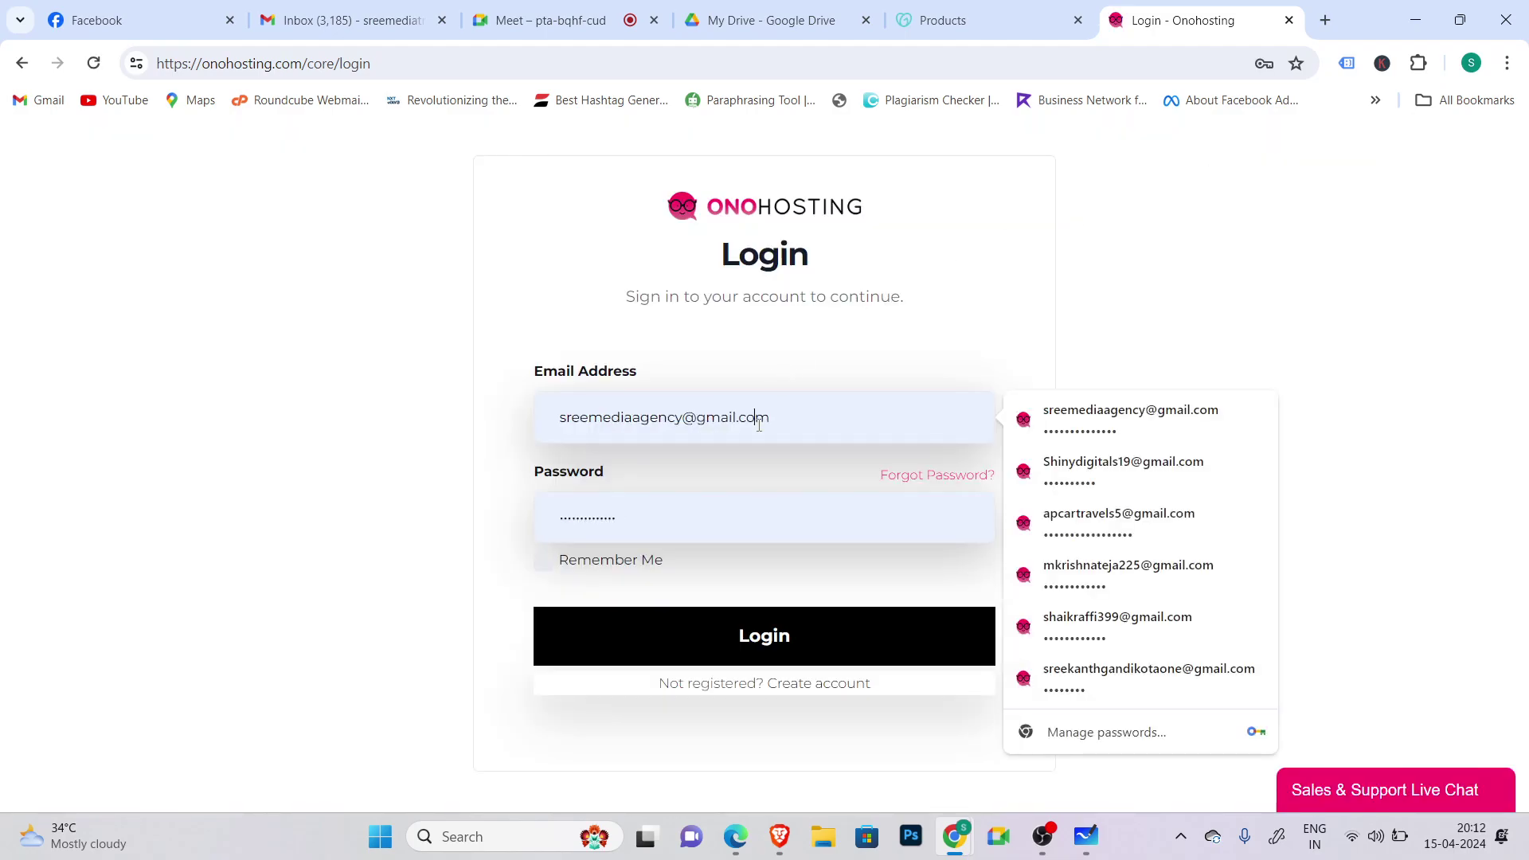
{"action": "left_click", "coordinate": [794, 647]}
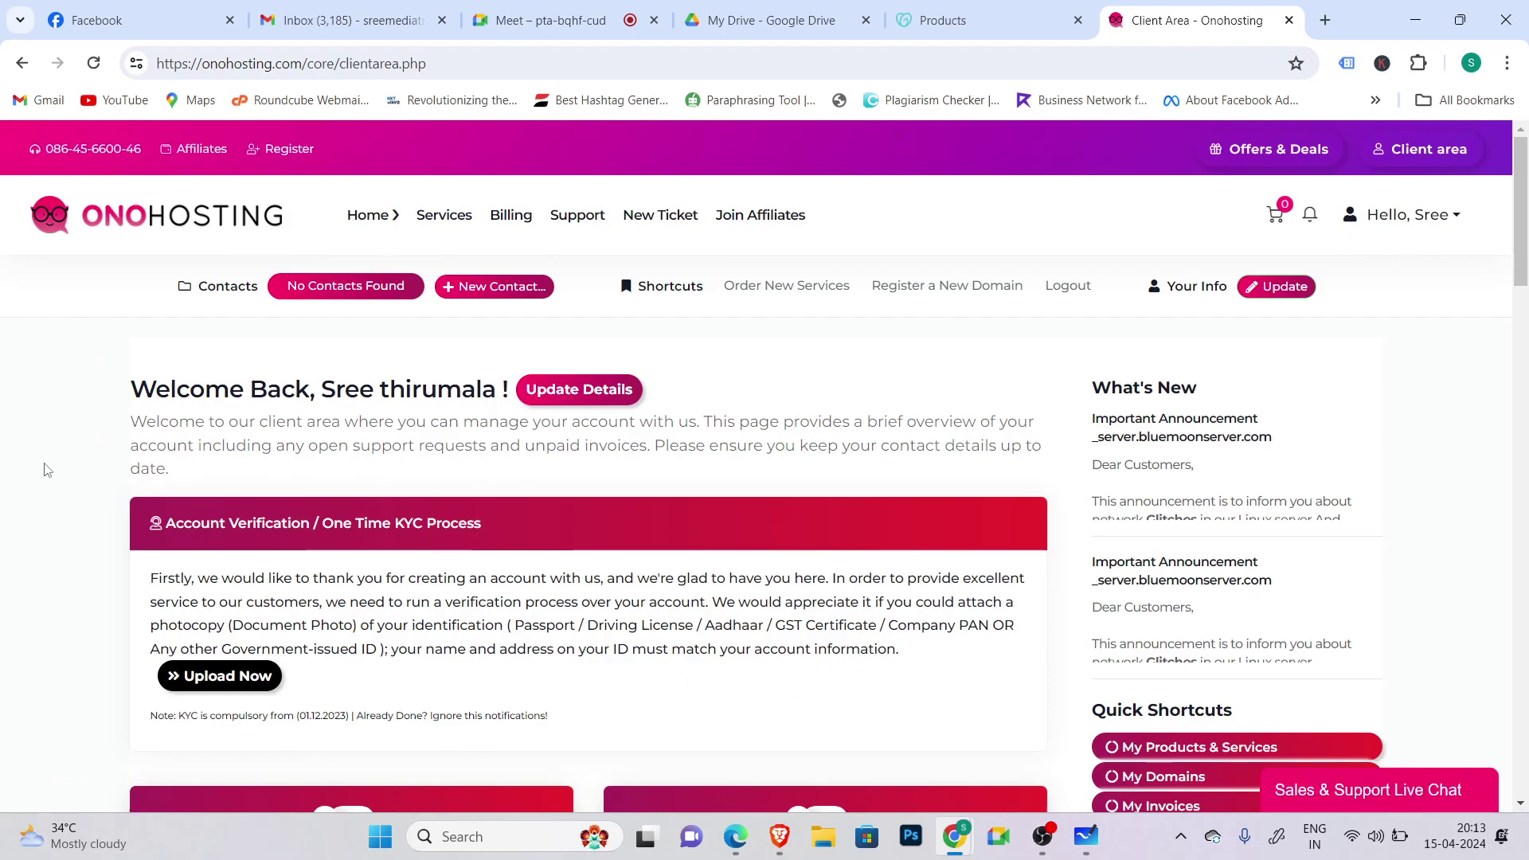
Step: Scroll through the client area dashboard, then show the Services menu options
{"action": "scroll", "coordinate": [46, 470], "scroll_direction": "down", "scroll_amount": 5}
{"action": "scroll", "coordinate": [46, 469], "scroll_direction": "up", "scroll_amount": 8}
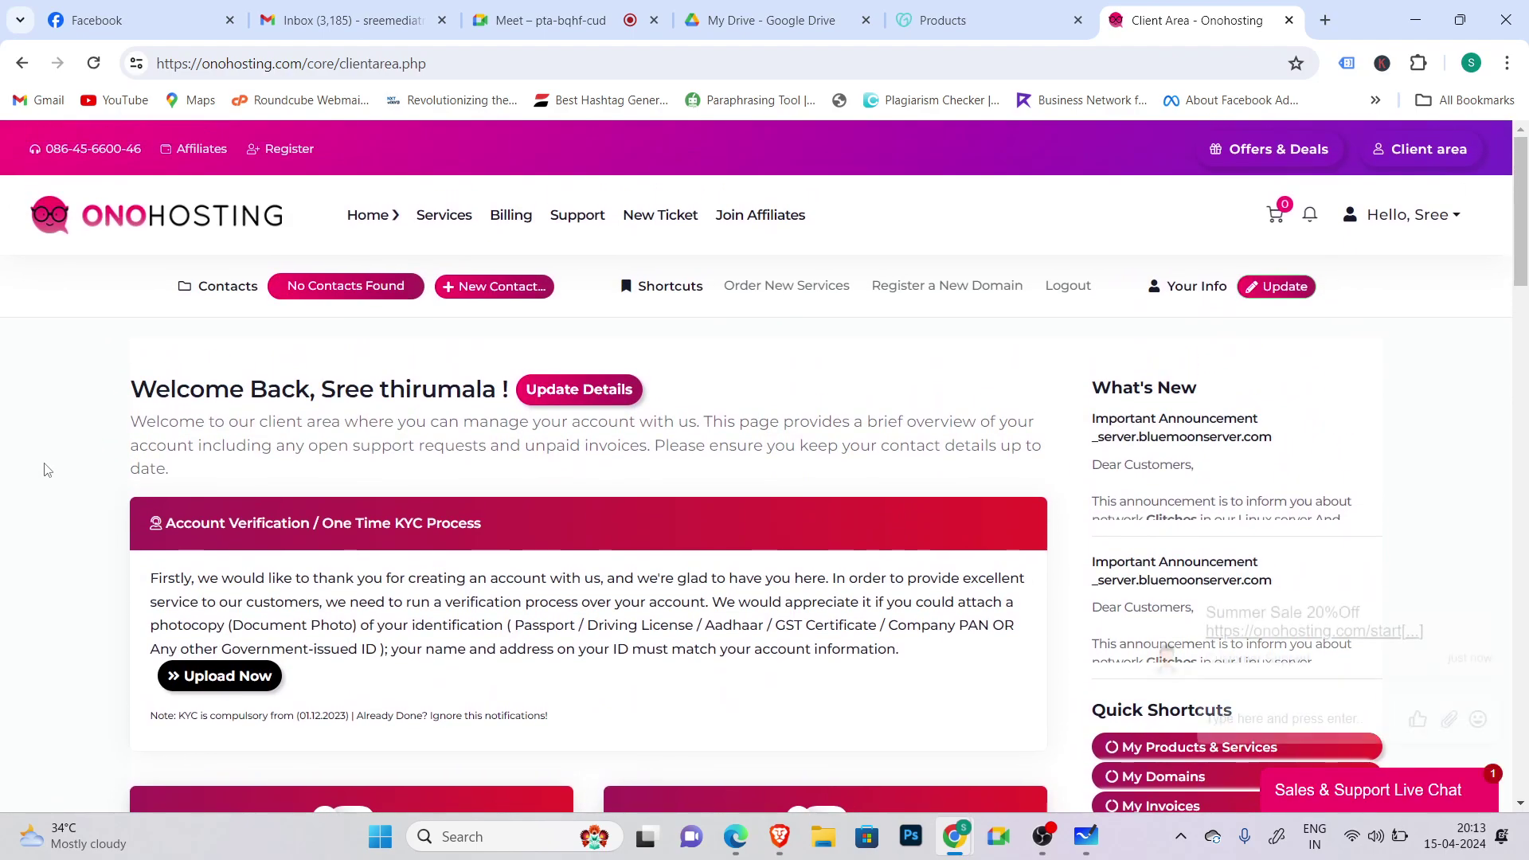
{"action": "scroll", "coordinate": [45, 469], "scroll_direction": "down", "scroll_amount": 7}
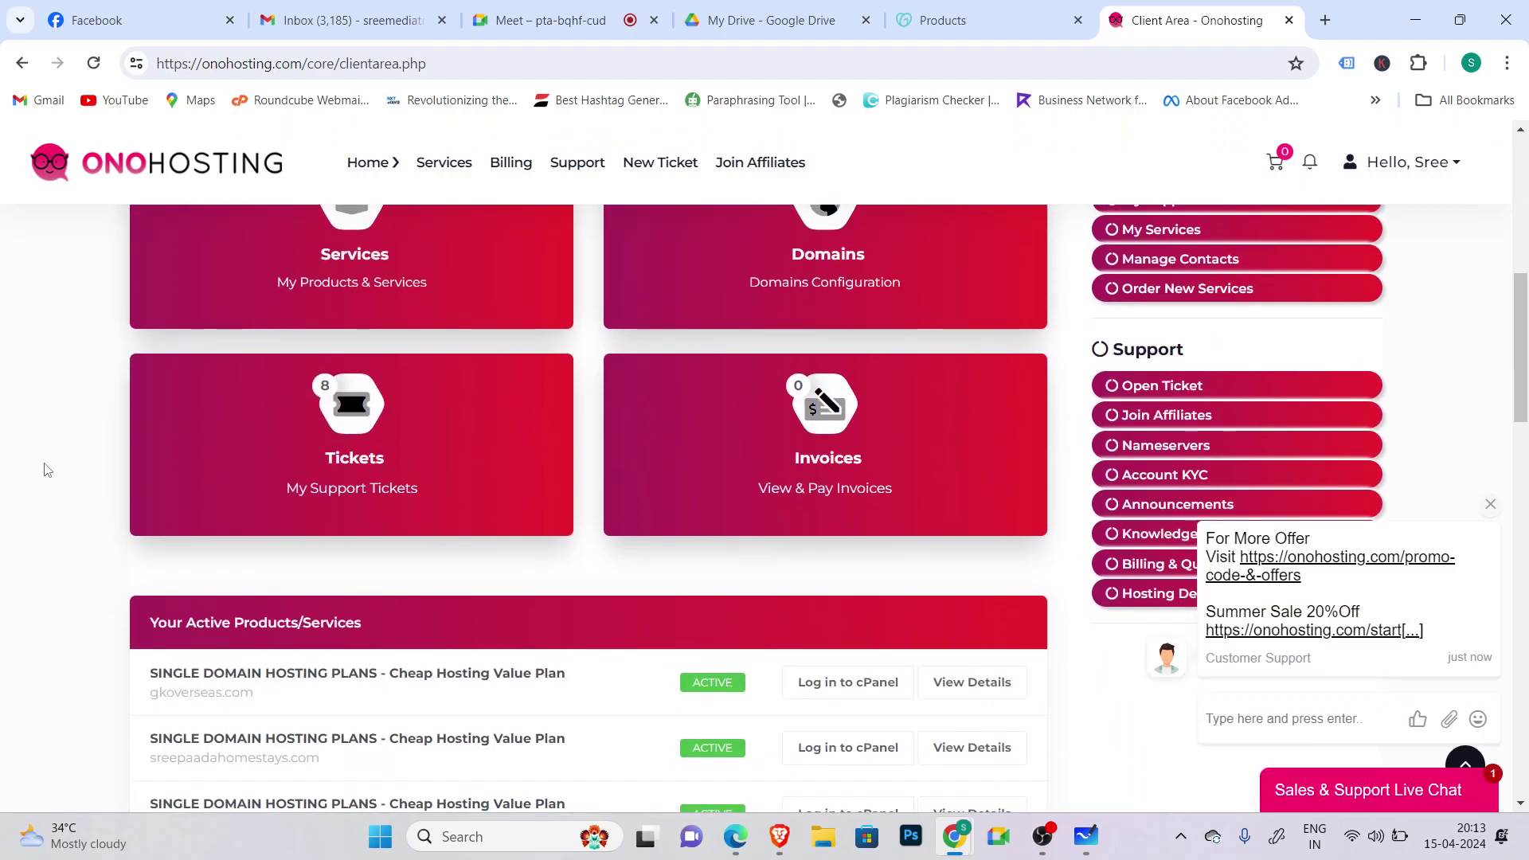
{"action": "scroll", "coordinate": [45, 469], "scroll_direction": "down", "scroll_amount": 5}
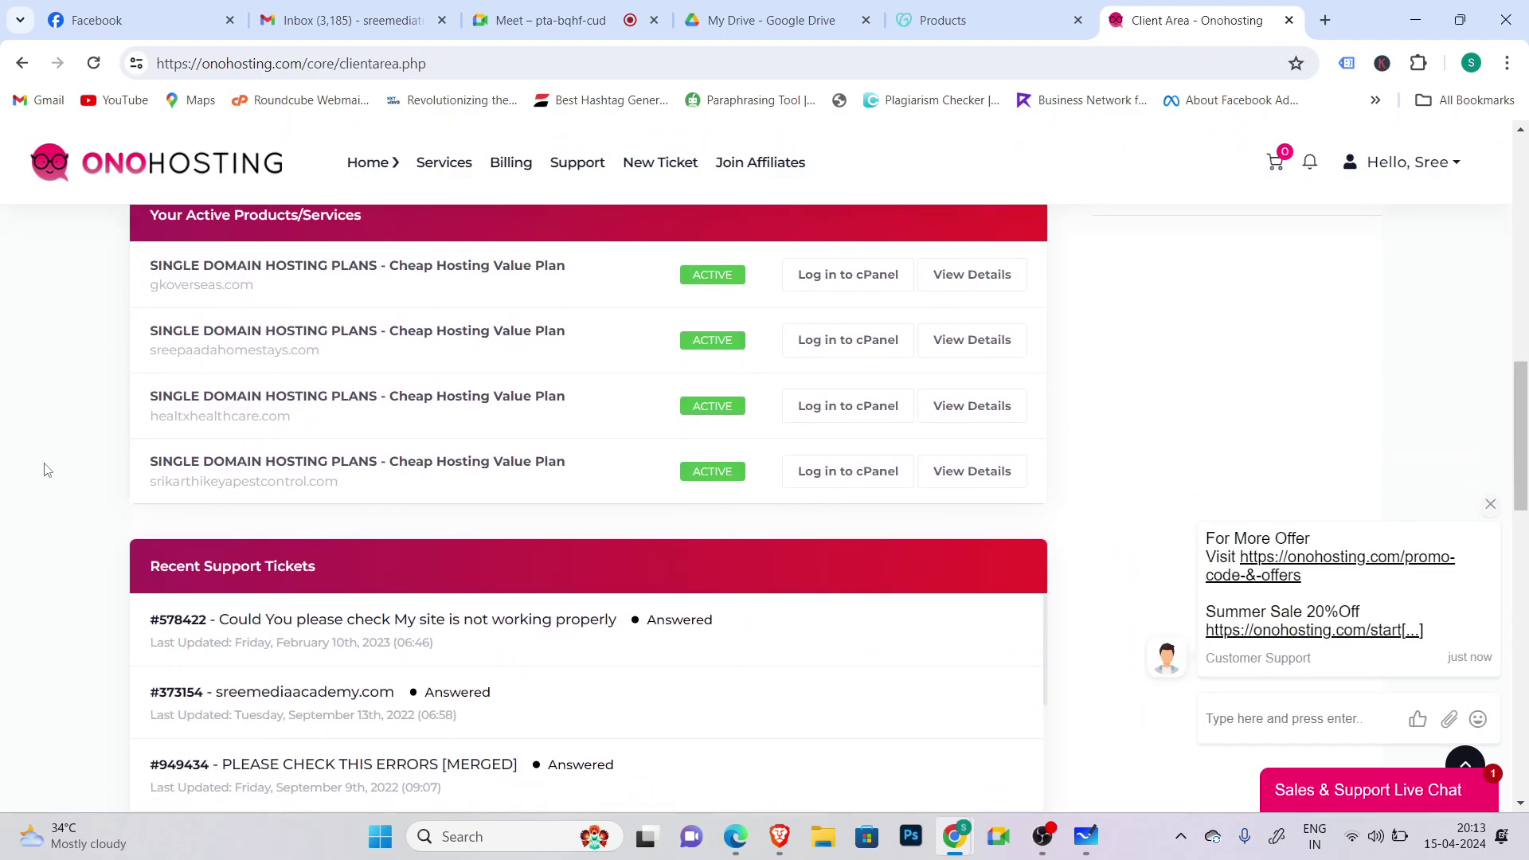
{"action": "scroll", "coordinate": [45, 469], "scroll_direction": "down", "scroll_amount": 4}
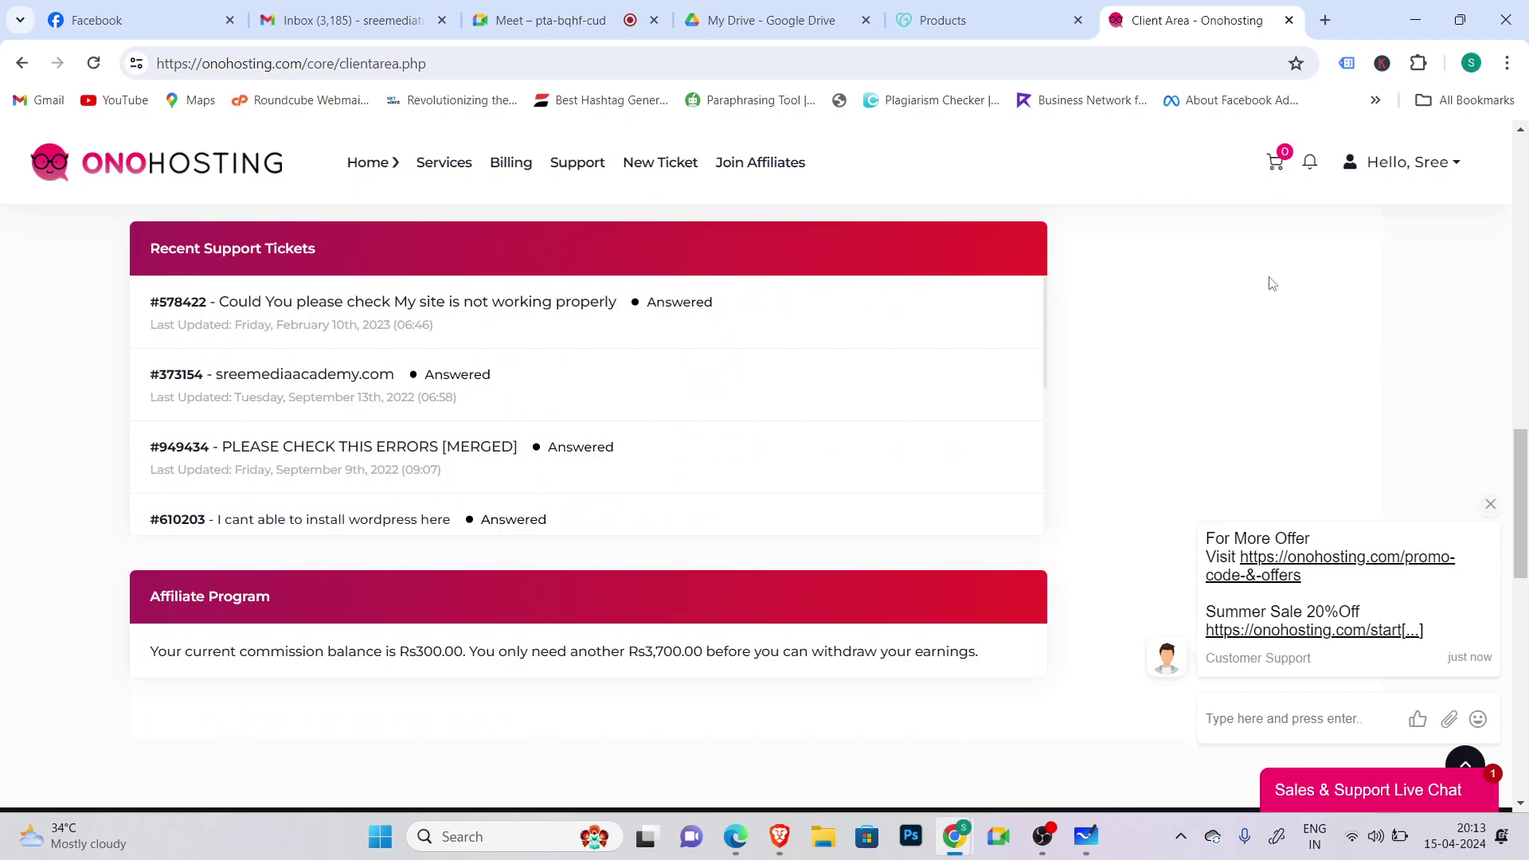
{"action": "scroll", "coordinate": [1281, 301], "scroll_direction": "up", "scroll_amount": 6}
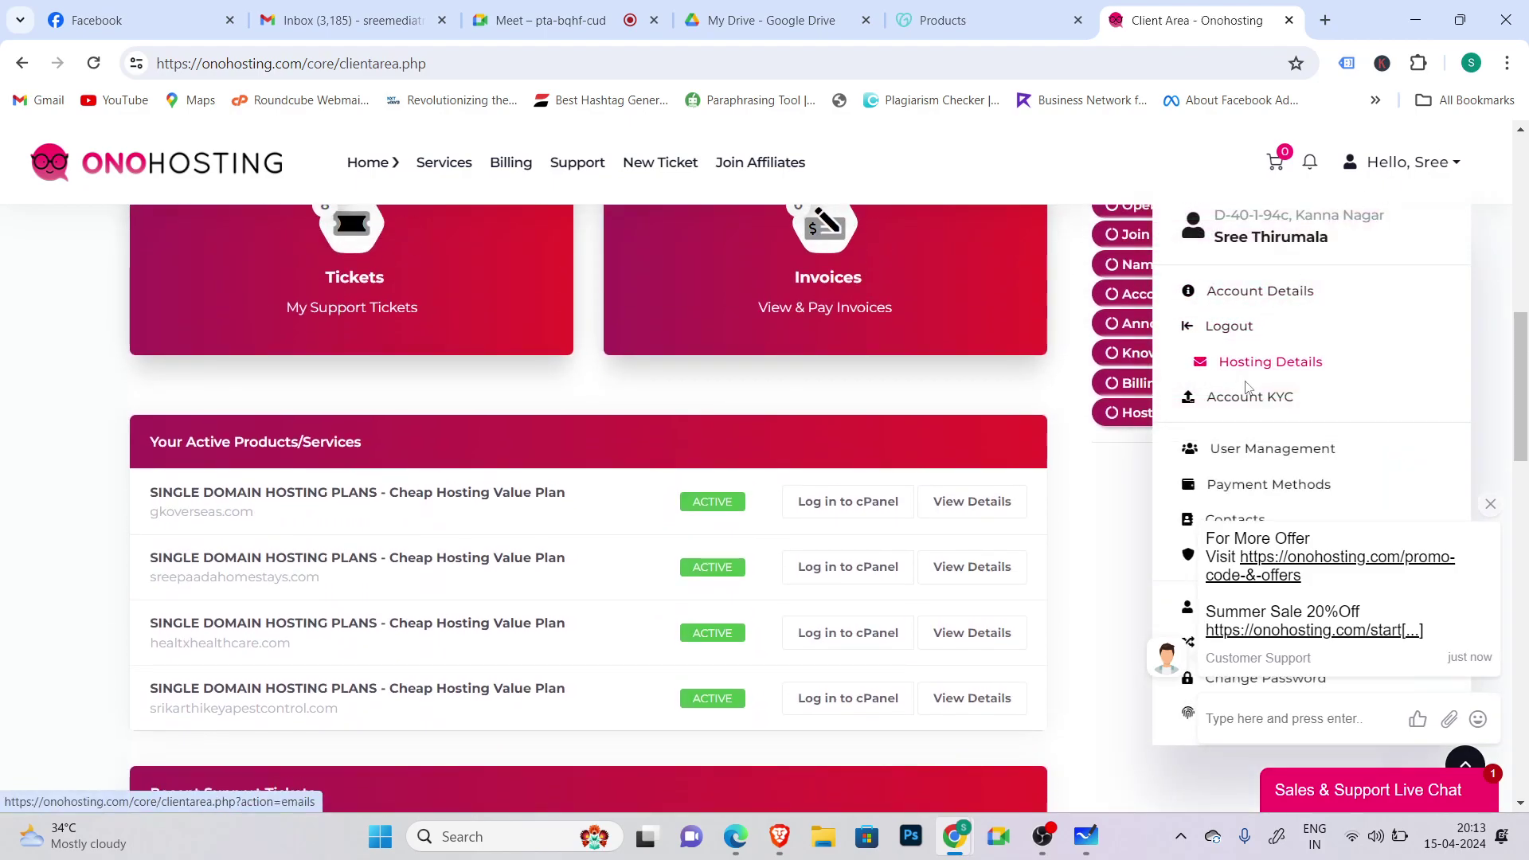
{"action": "scroll", "coordinate": [1070, 414], "scroll_direction": "up", "scroll_amount": 5}
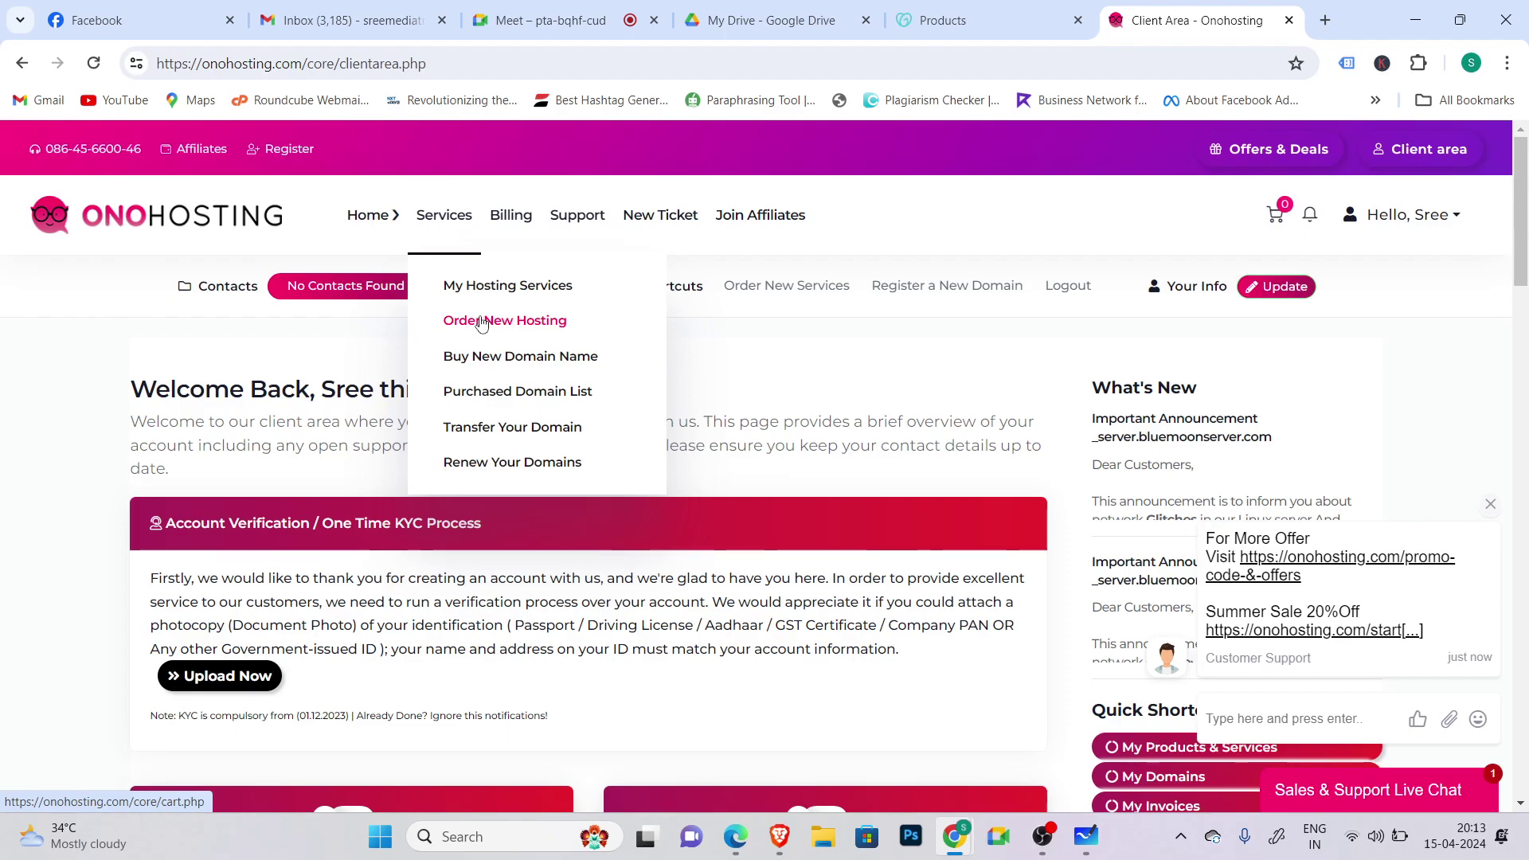
{"action": "mouse_move", "coordinate": [504, 224]}
{"action": "mouse_move", "coordinate": [430, 224]}
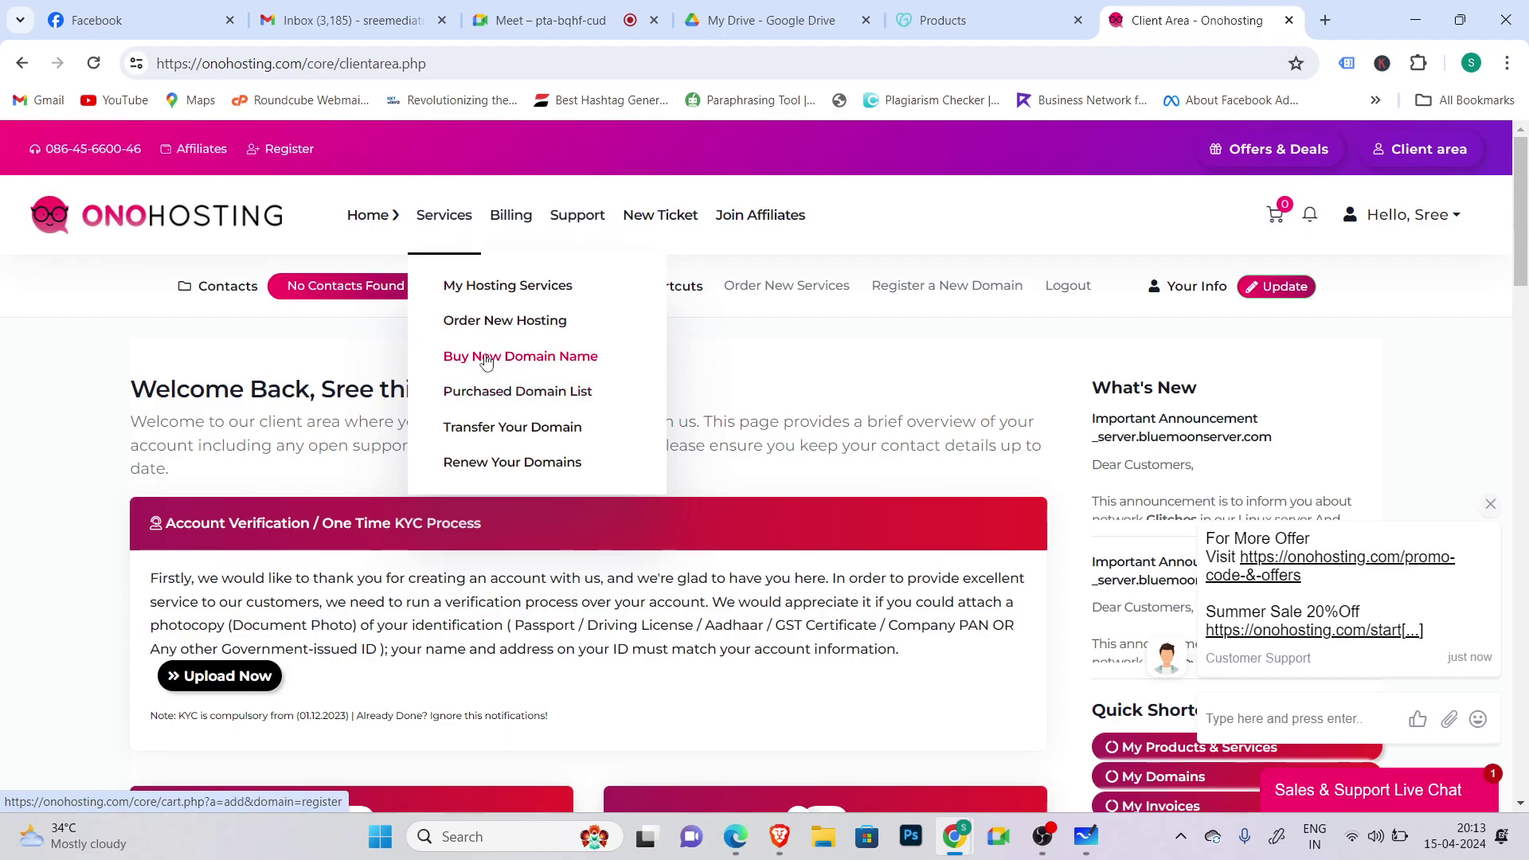
Step: Open Buy New Domain Name and check availability of sreeinteriors.com
{"action": "left_click", "coordinate": [487, 359]}
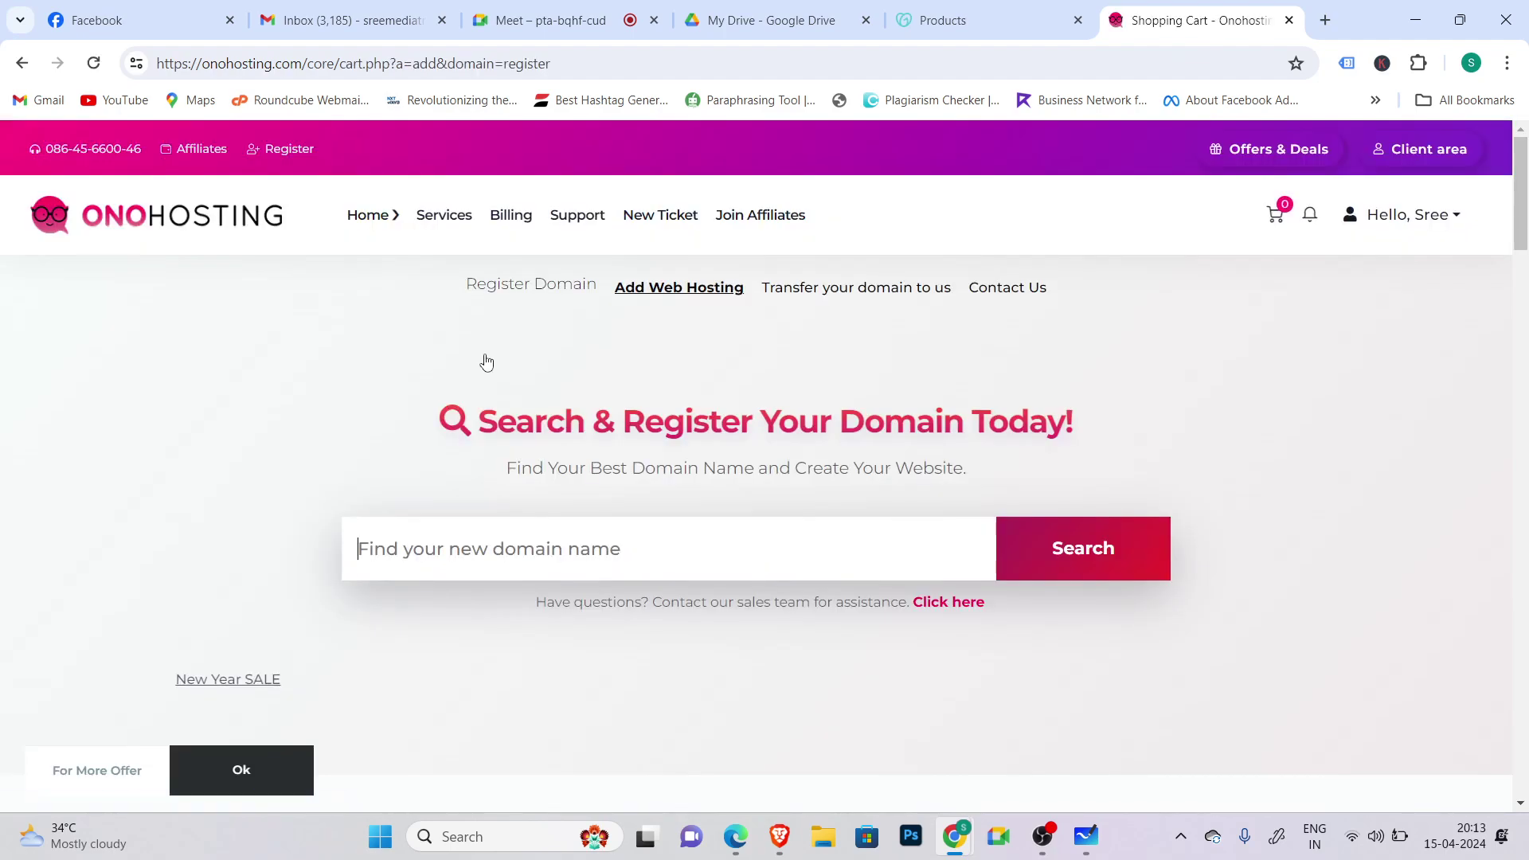
{"action": "scroll", "coordinate": [308, 486], "scroll_direction": "down", "scroll_amount": 3}
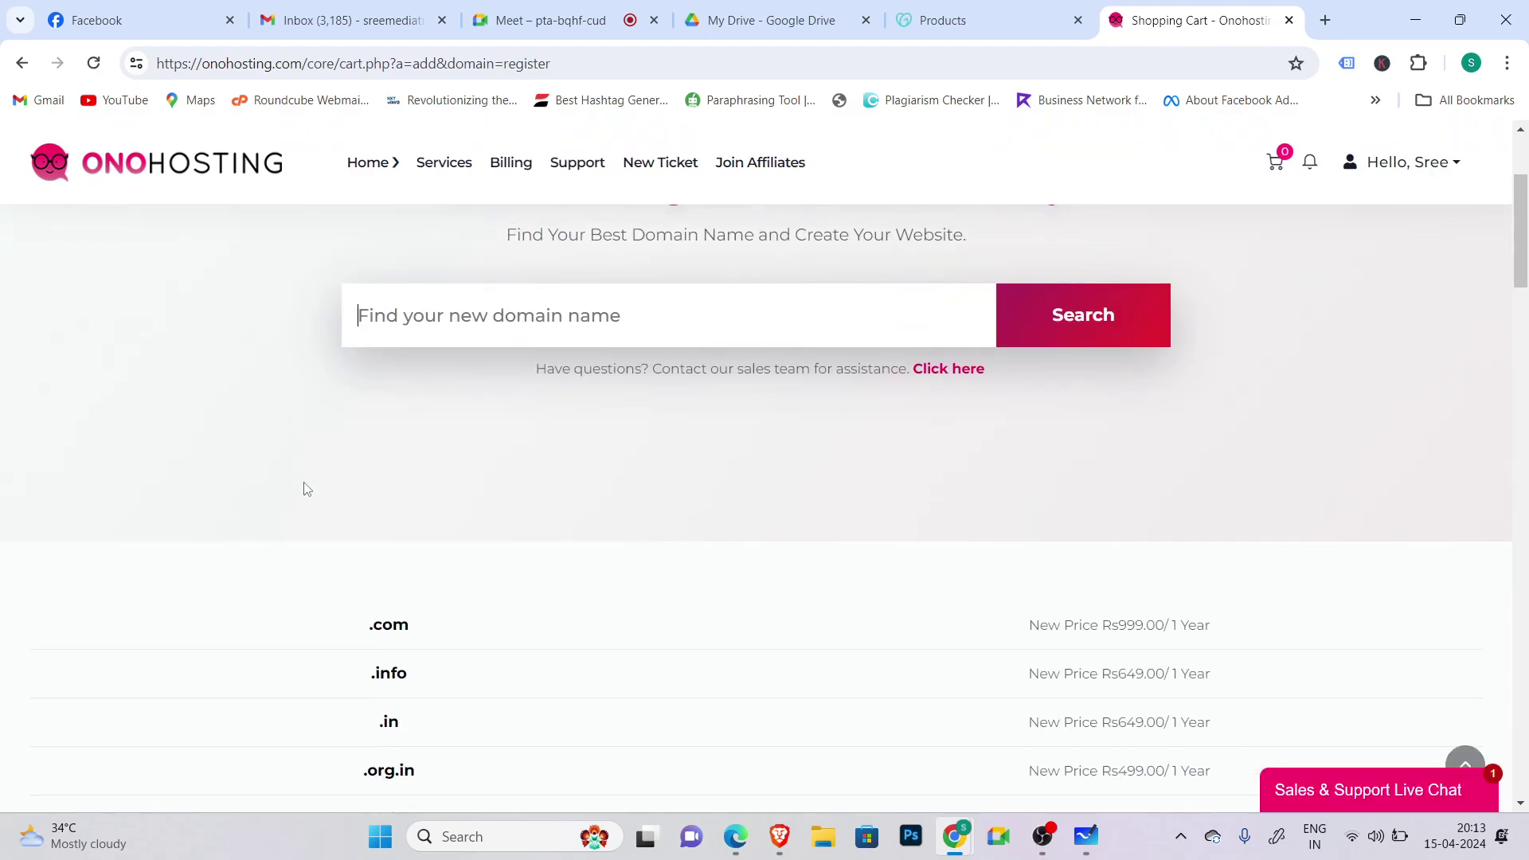
{"action": "left_click", "coordinate": [472, 332]}
{"action": "type", "text": "sree"}
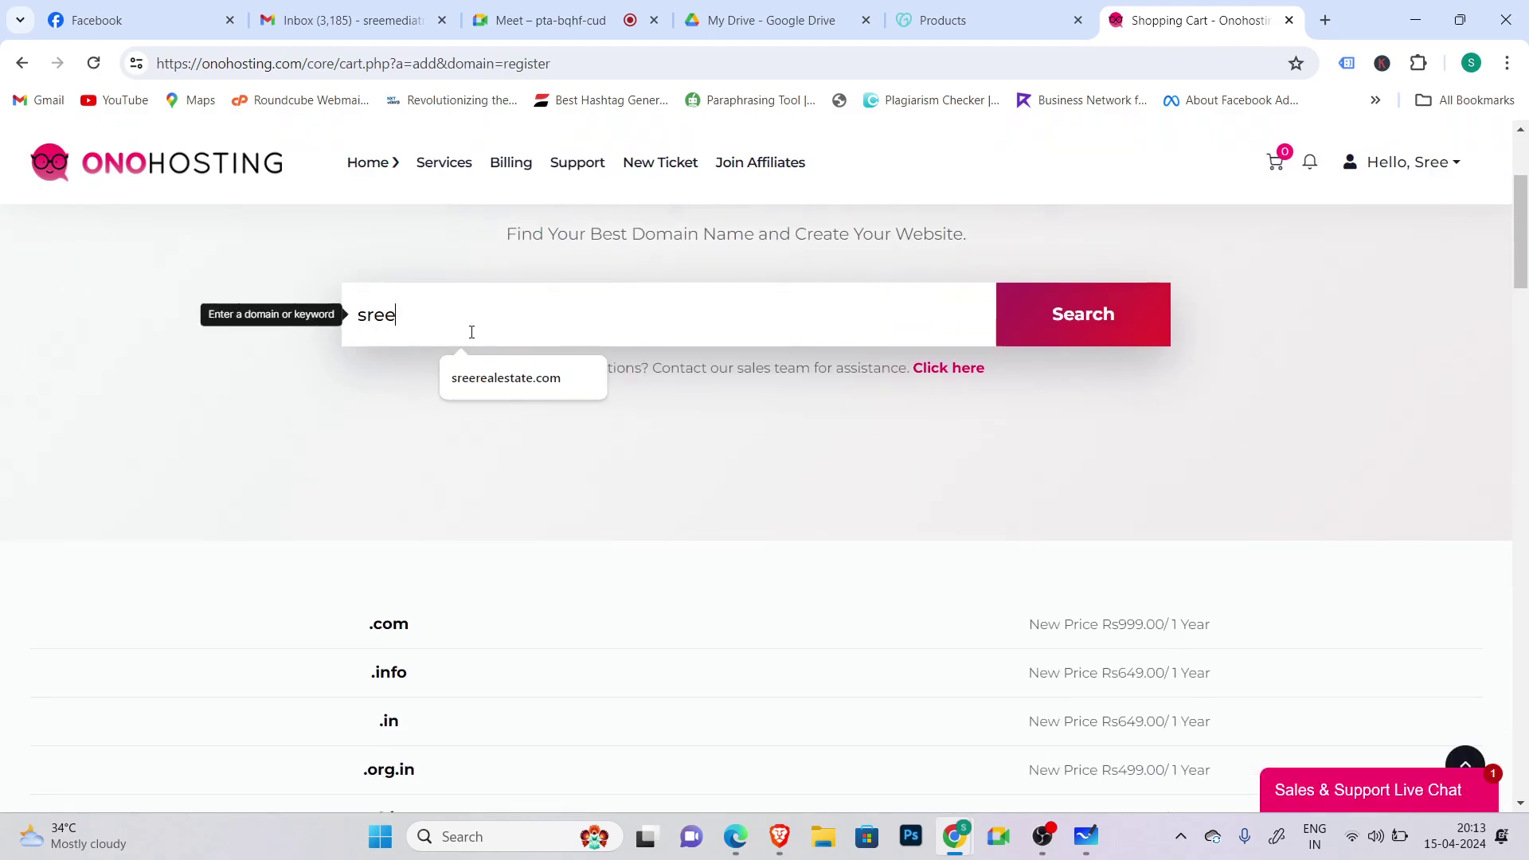
{"action": "type", "text": "interiors."}
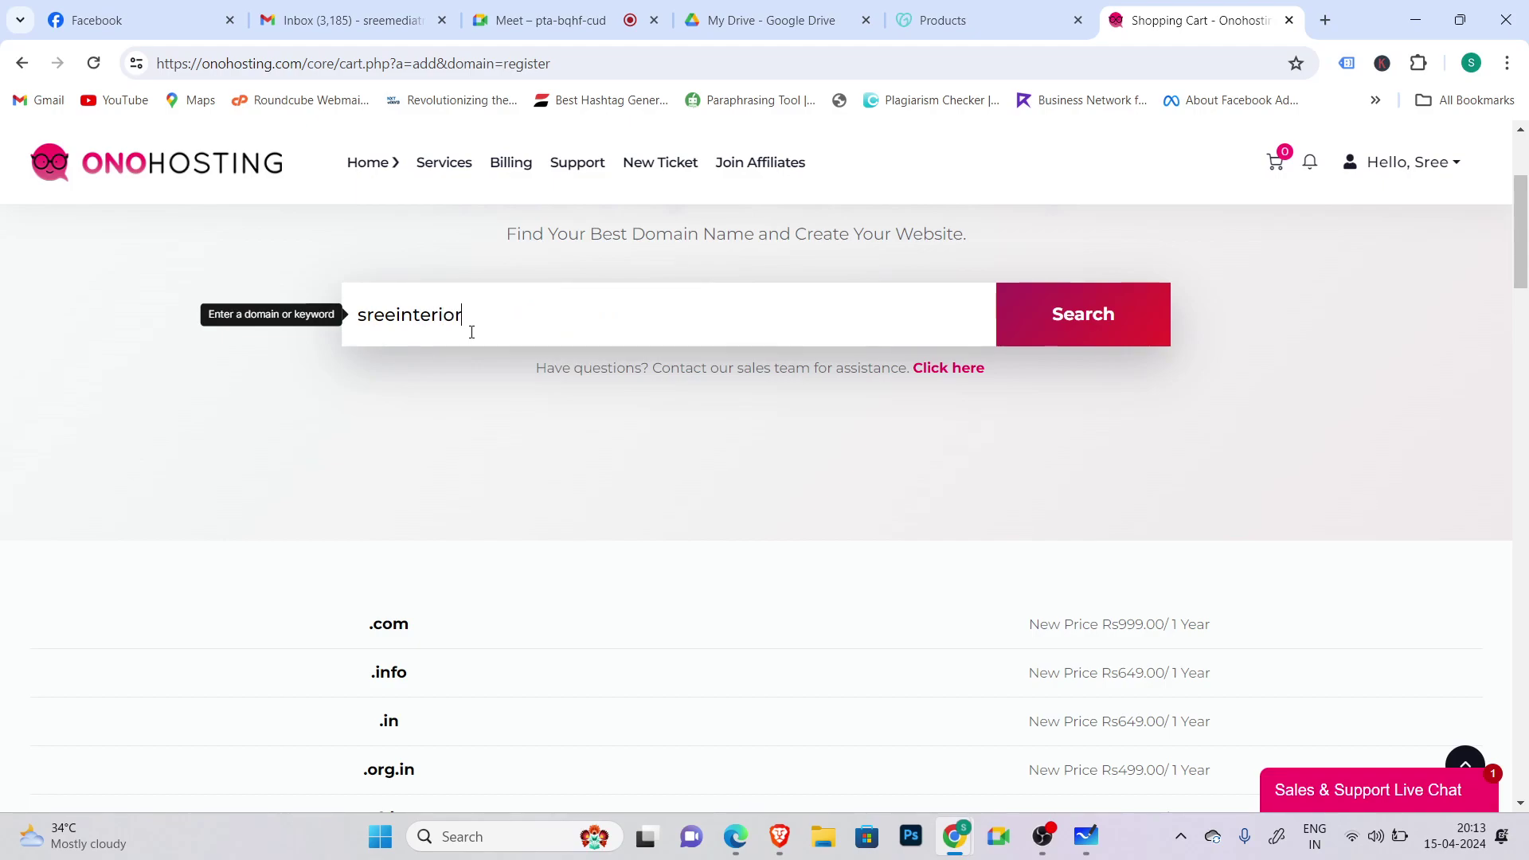
{"action": "type", "text": "om"}
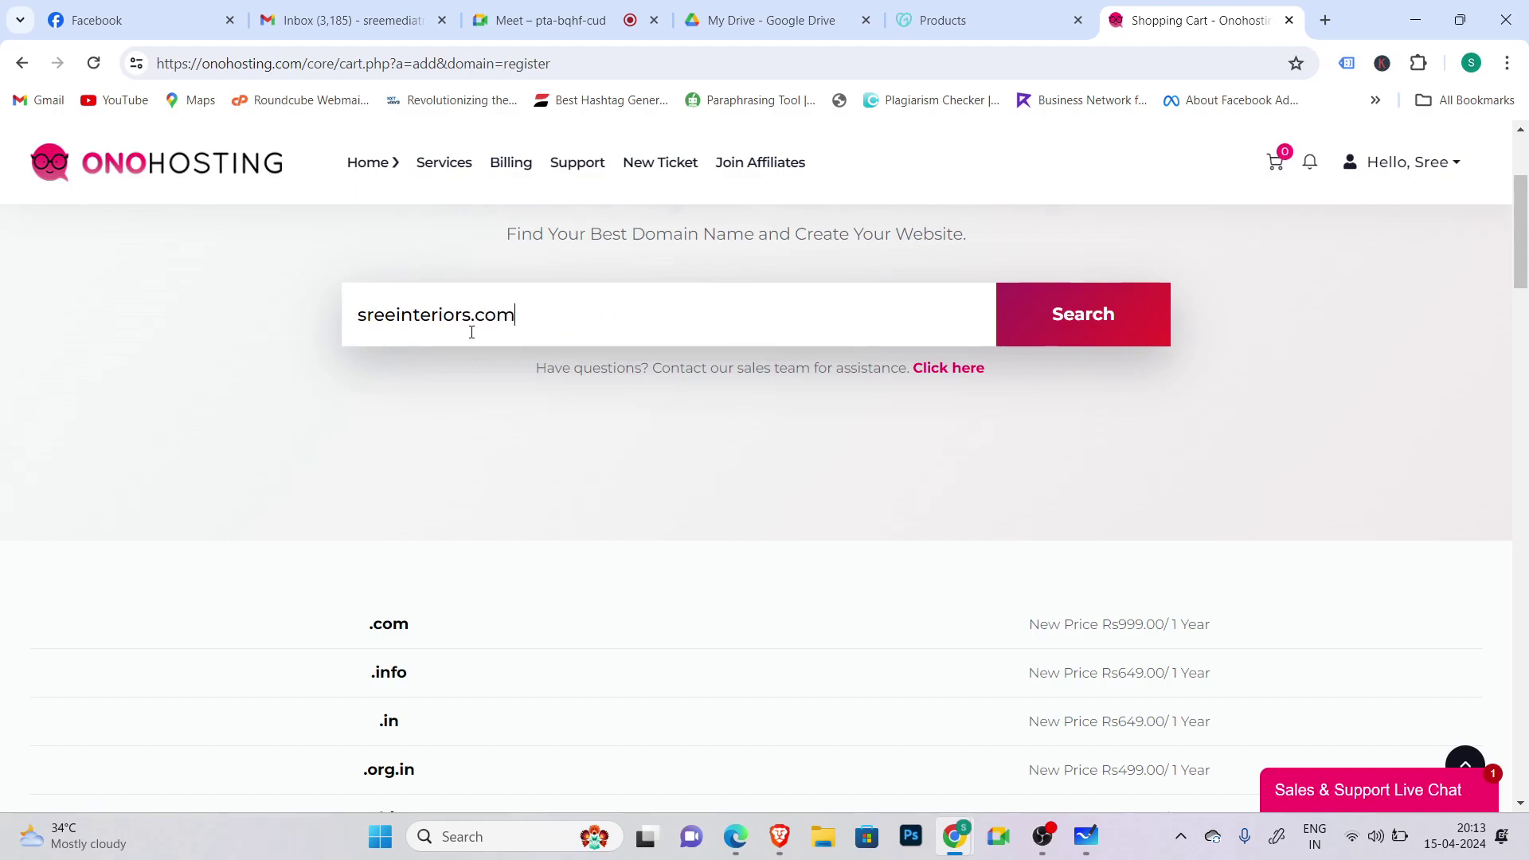
{"action": "left_click", "coordinate": [1052, 351]}
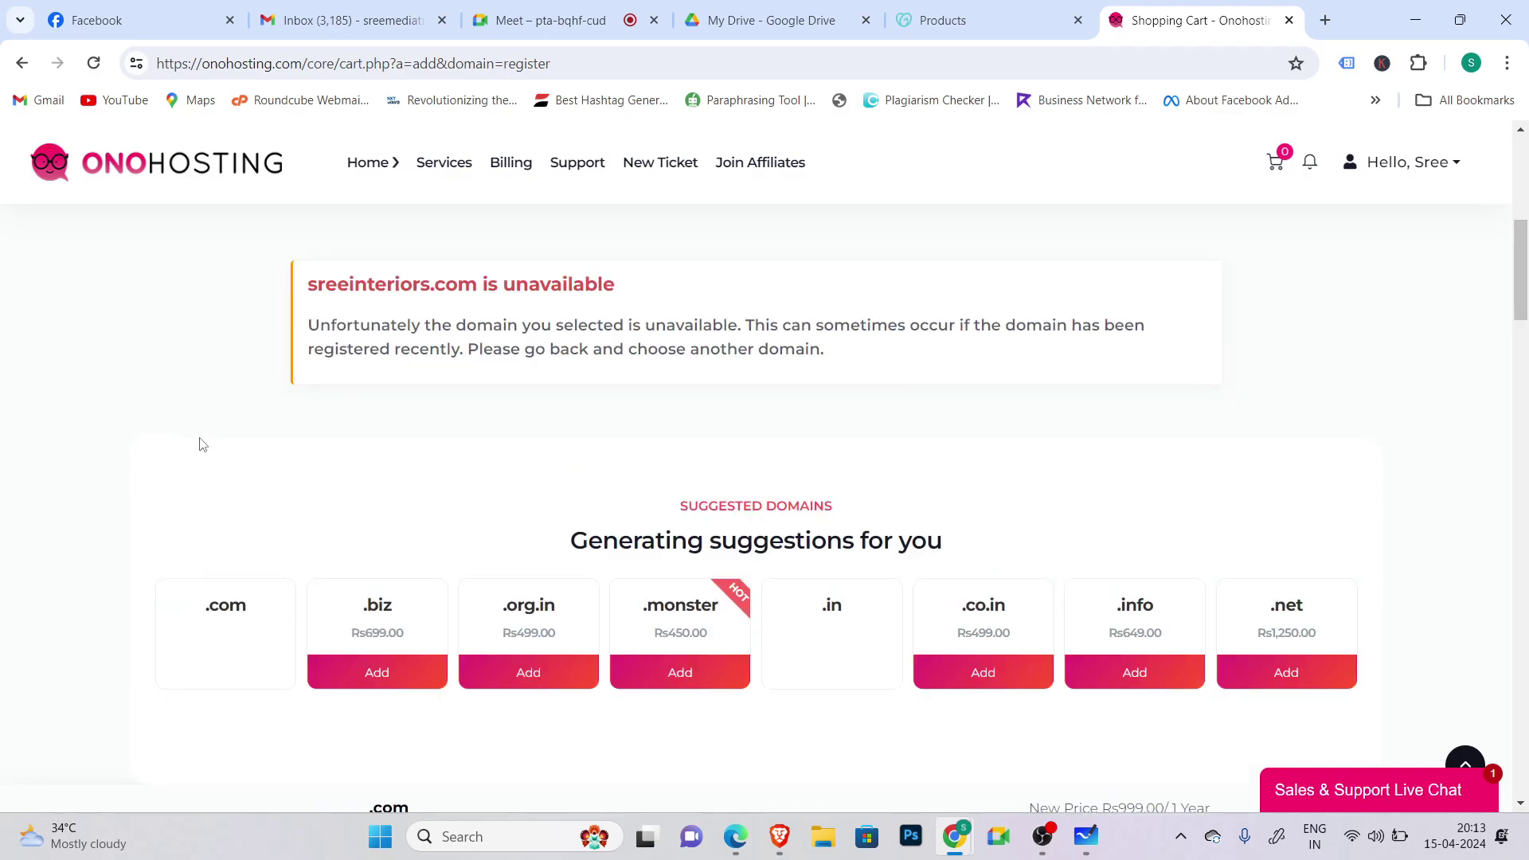
Step: Change the search to sreeinteriorshyd.com and check its availability
{"action": "scroll", "coordinate": [199, 442], "scroll_direction": "down", "scroll_amount": 2}
{"action": "scroll", "coordinate": [137, 504], "scroll_direction": "down", "scroll_amount": 3}
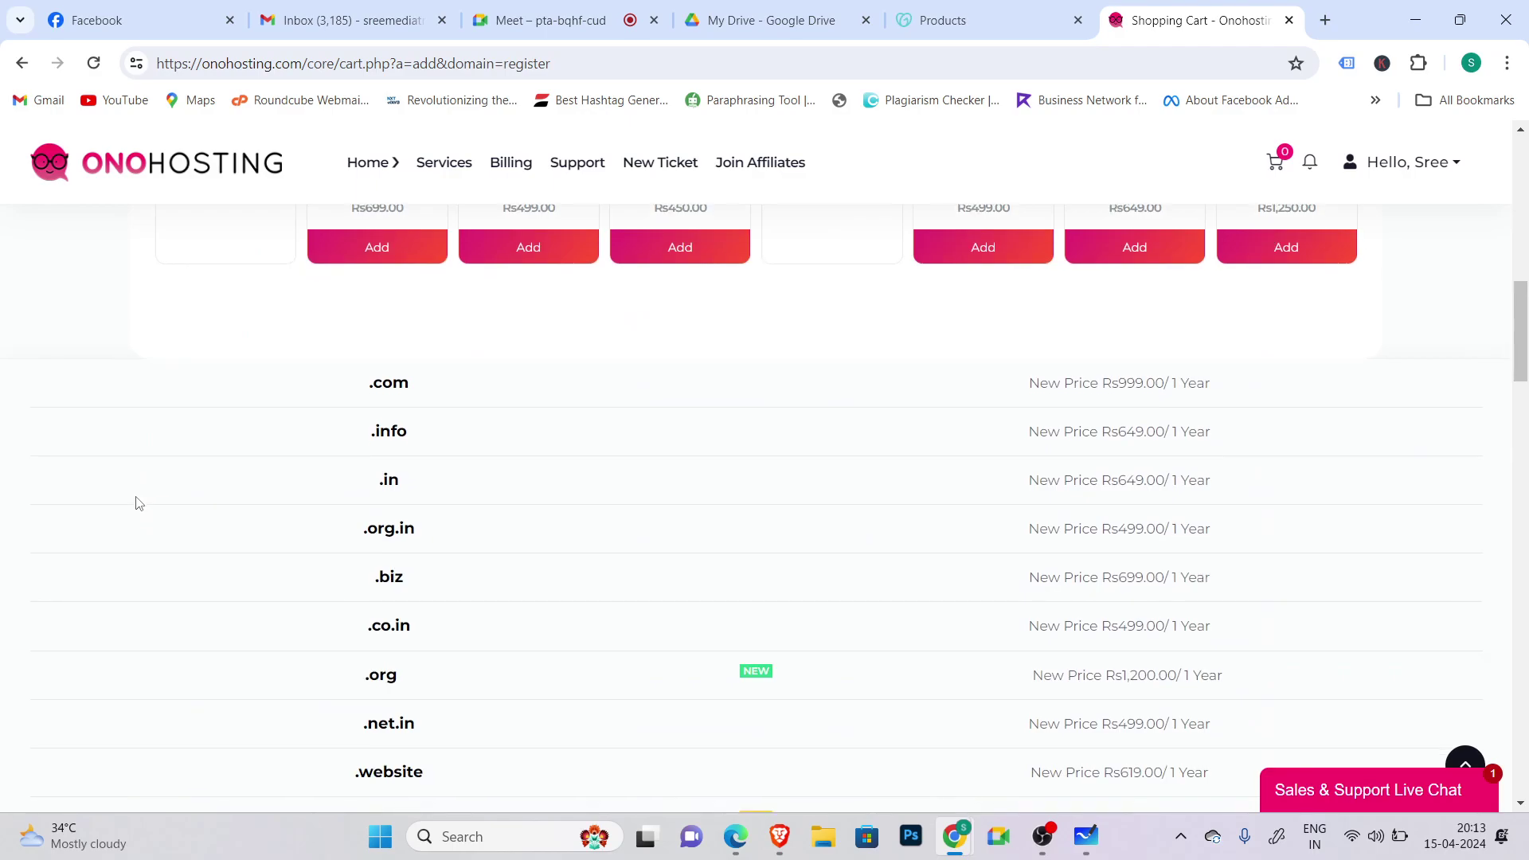
{"action": "scroll", "coordinate": [416, 382], "scroll_direction": "up", "scroll_amount": 5}
{"action": "left_click_drag", "start_coordinate": [549, 454], "coordinate": [464, 452]}
{"action": "left_click", "coordinate": [462, 452]}
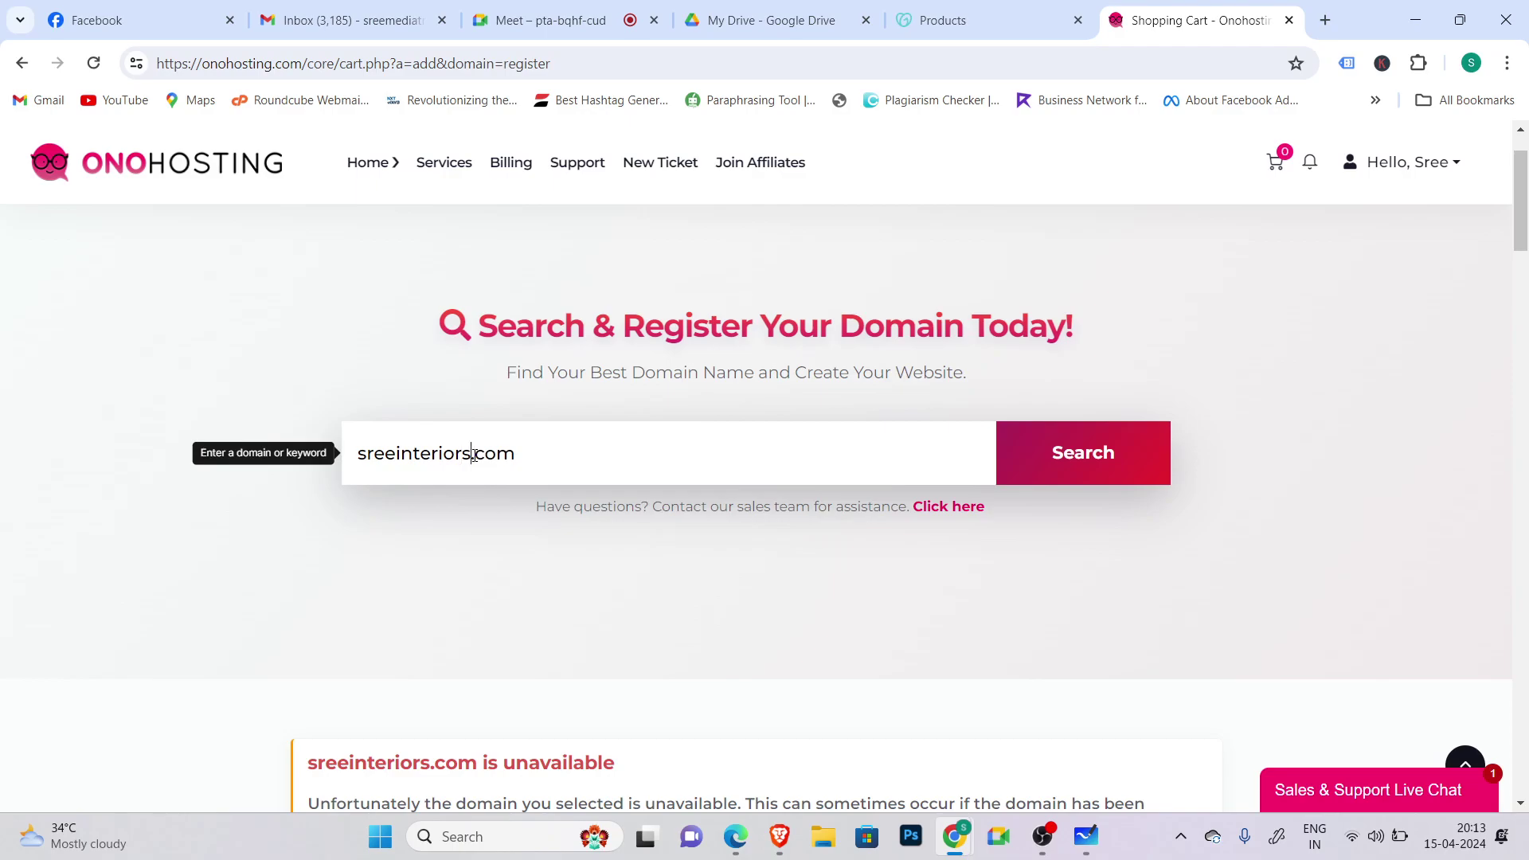
{"action": "type", "text": "hyd"}
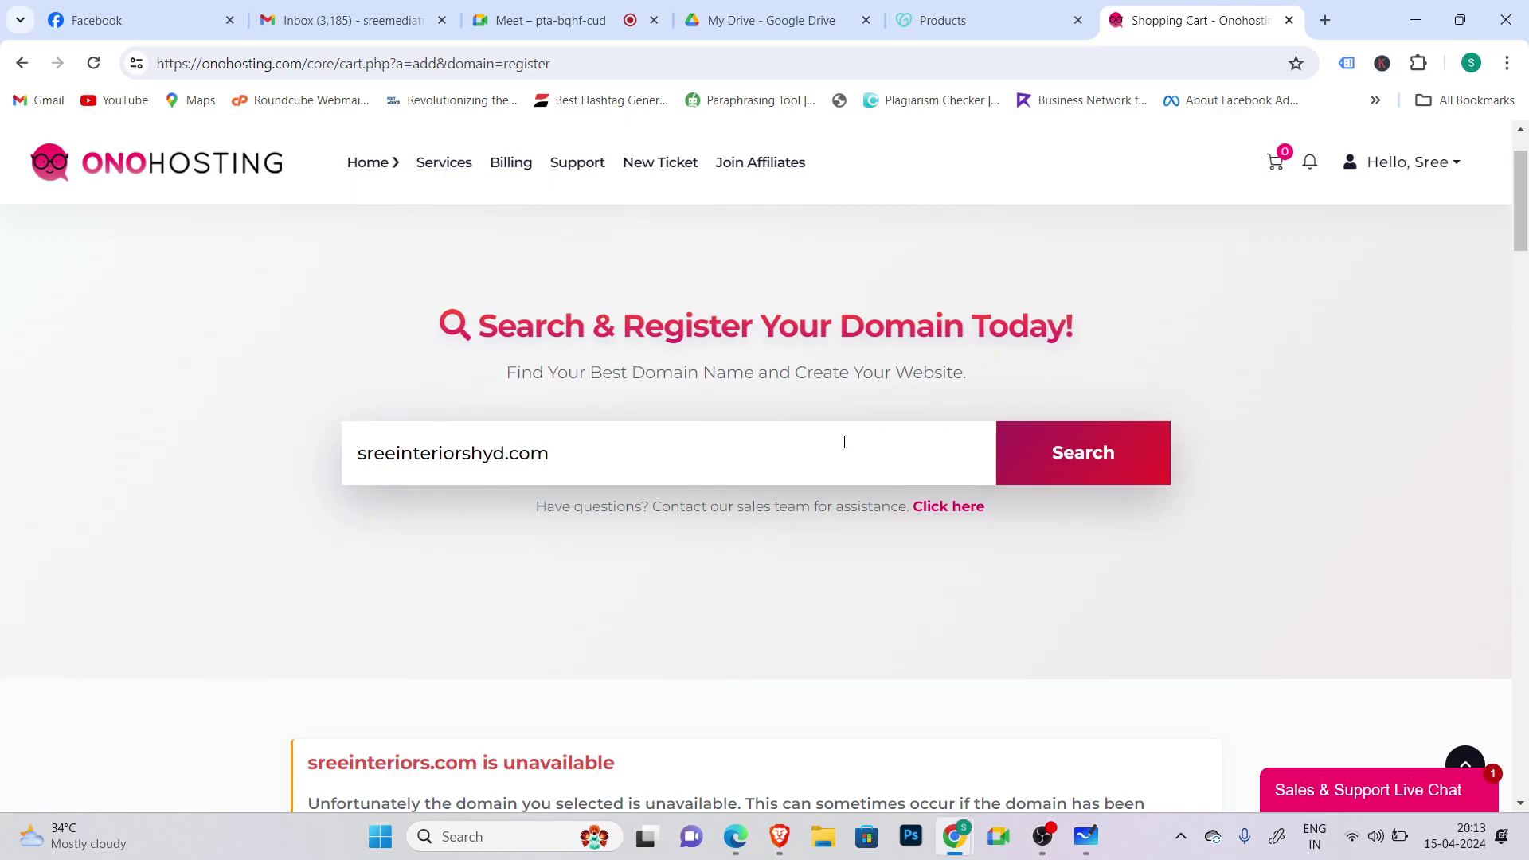
{"action": "left_click", "coordinate": [1090, 454]}
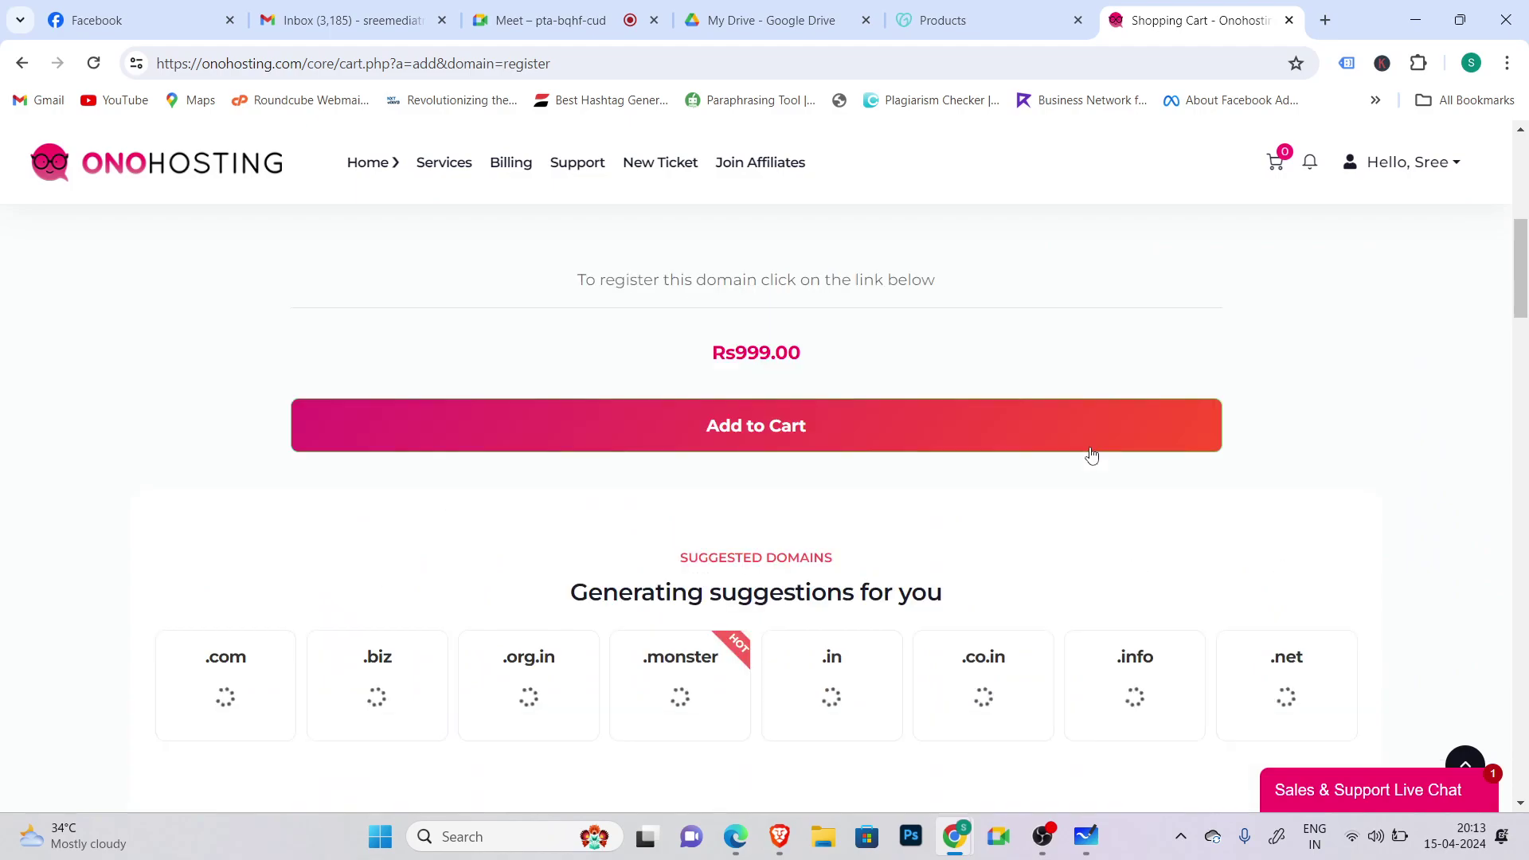
Step: Add sreeinteriorshyd.com to the cart and proceed to checkout
{"action": "left_click", "coordinate": [787, 424]}
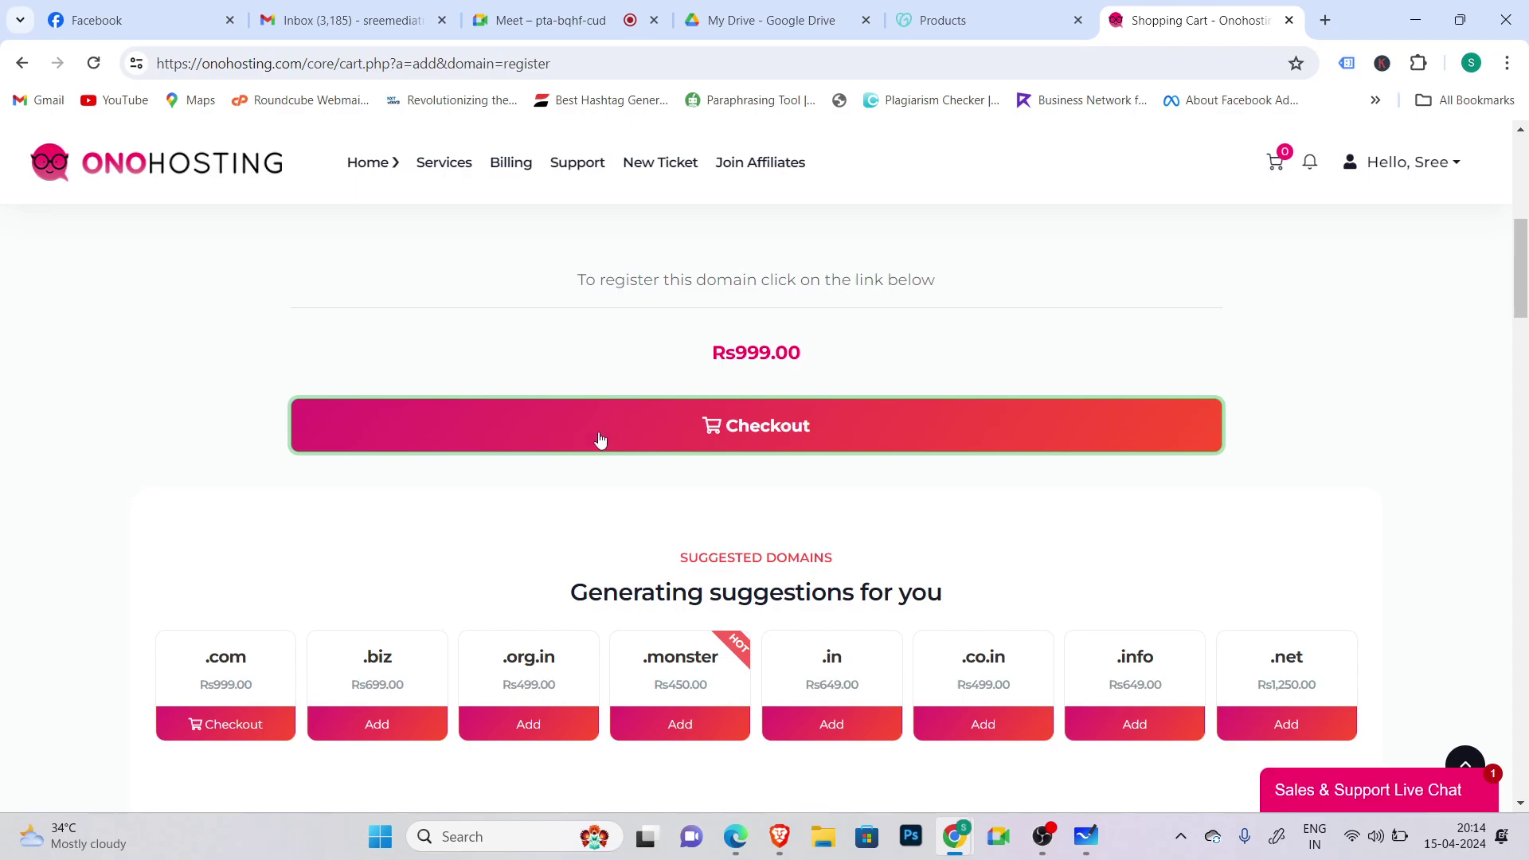
{"action": "scroll", "coordinate": [185, 459], "scroll_direction": "up", "scroll_amount": 7}
{"action": "scroll", "coordinate": [185, 461], "scroll_direction": "down", "scroll_amount": 4}
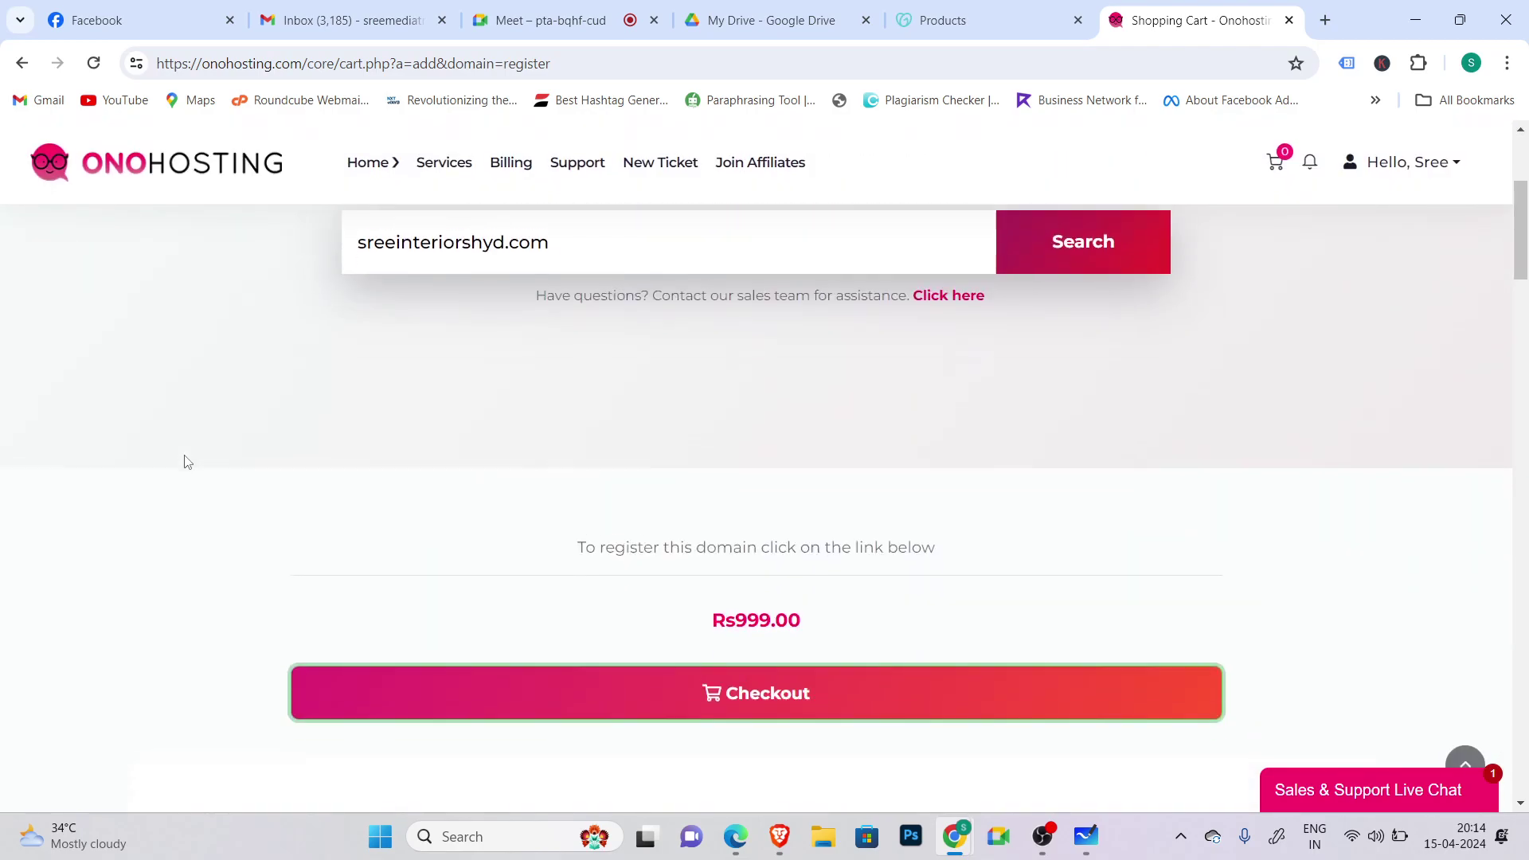
{"action": "left_click", "coordinate": [701, 671]}
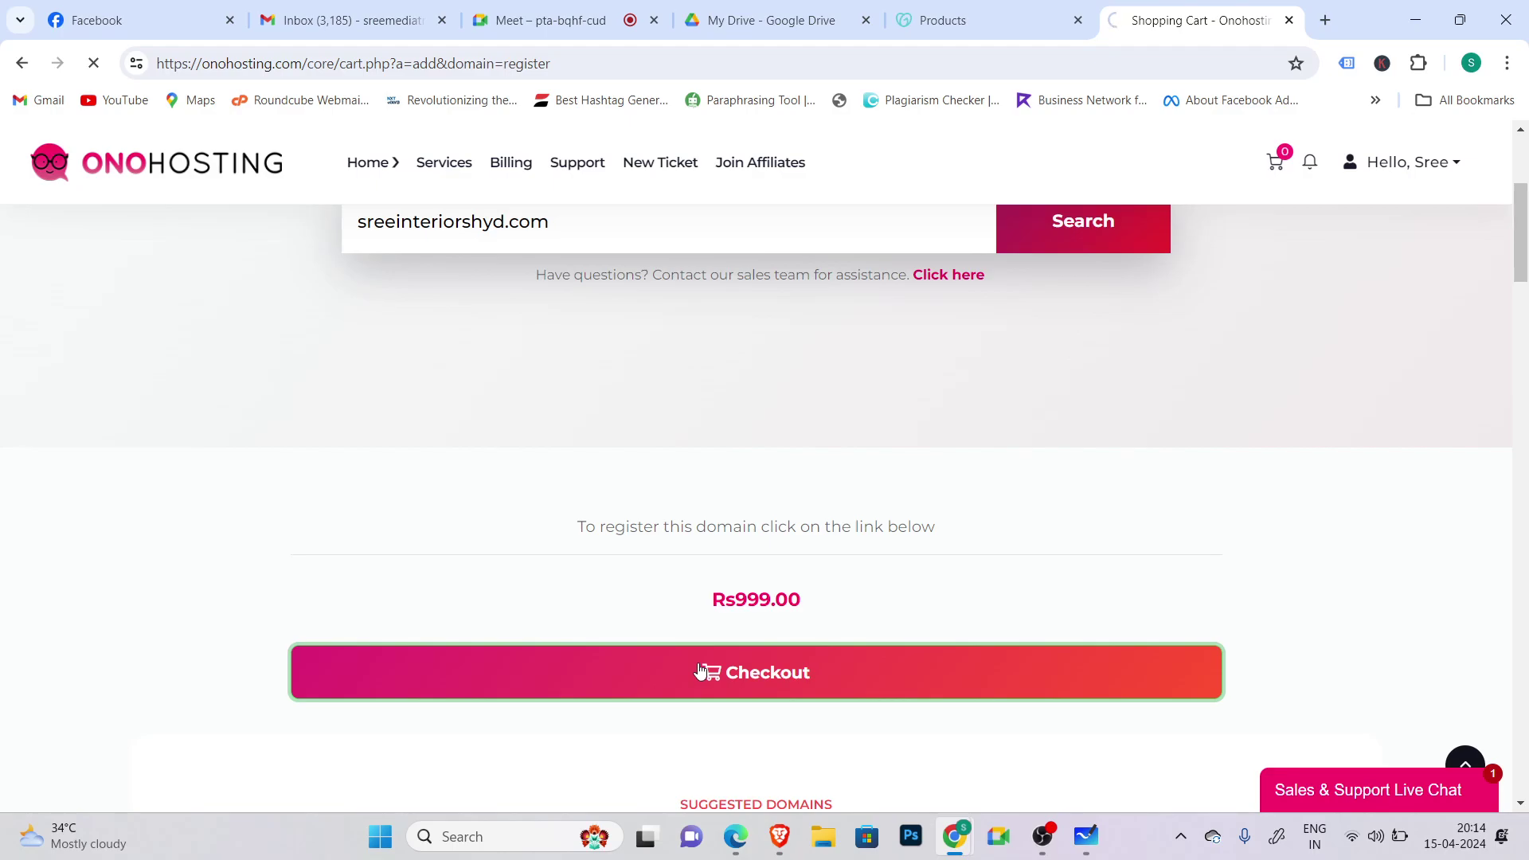
{"action": "scroll", "coordinate": [481, 489], "scroll_direction": "down", "scroll_amount": 5}
{"action": "scroll", "coordinate": [482, 493], "scroll_direction": "up", "scroll_amount": 2}
{"action": "scroll", "coordinate": [482, 493], "scroll_direction": "up", "scroll_amount": 2}
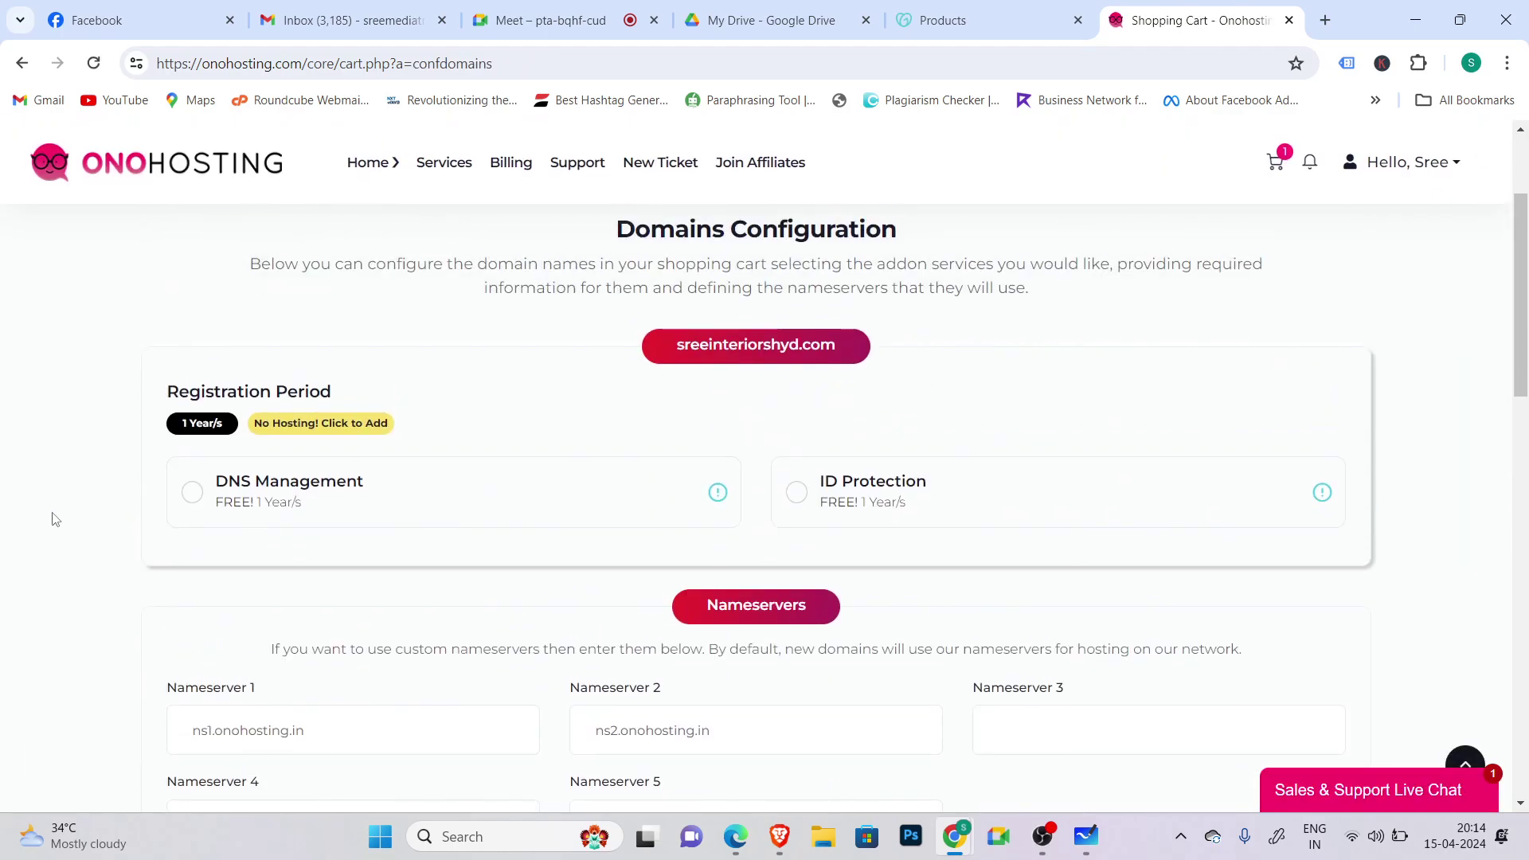
{"action": "scroll", "coordinate": [51, 519], "scroll_direction": "up", "scroll_amount": 3}
{"action": "mouse_move", "coordinate": [450, 215]}
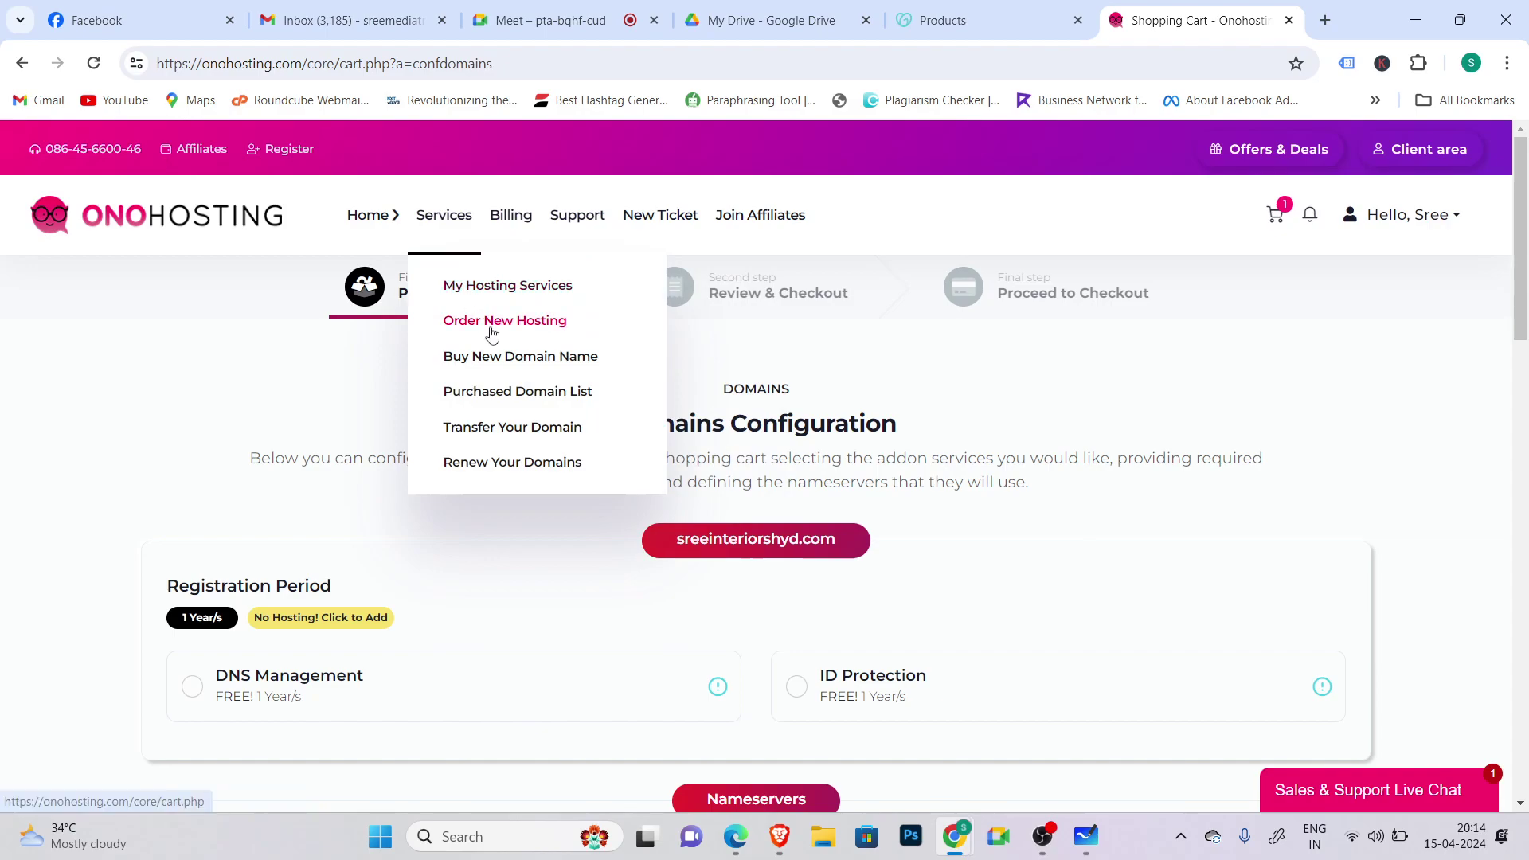
Step: Browse the single domain hosting plans and order the Cheap Hosting Value Plan
{"action": "left_click", "coordinate": [491, 333]}
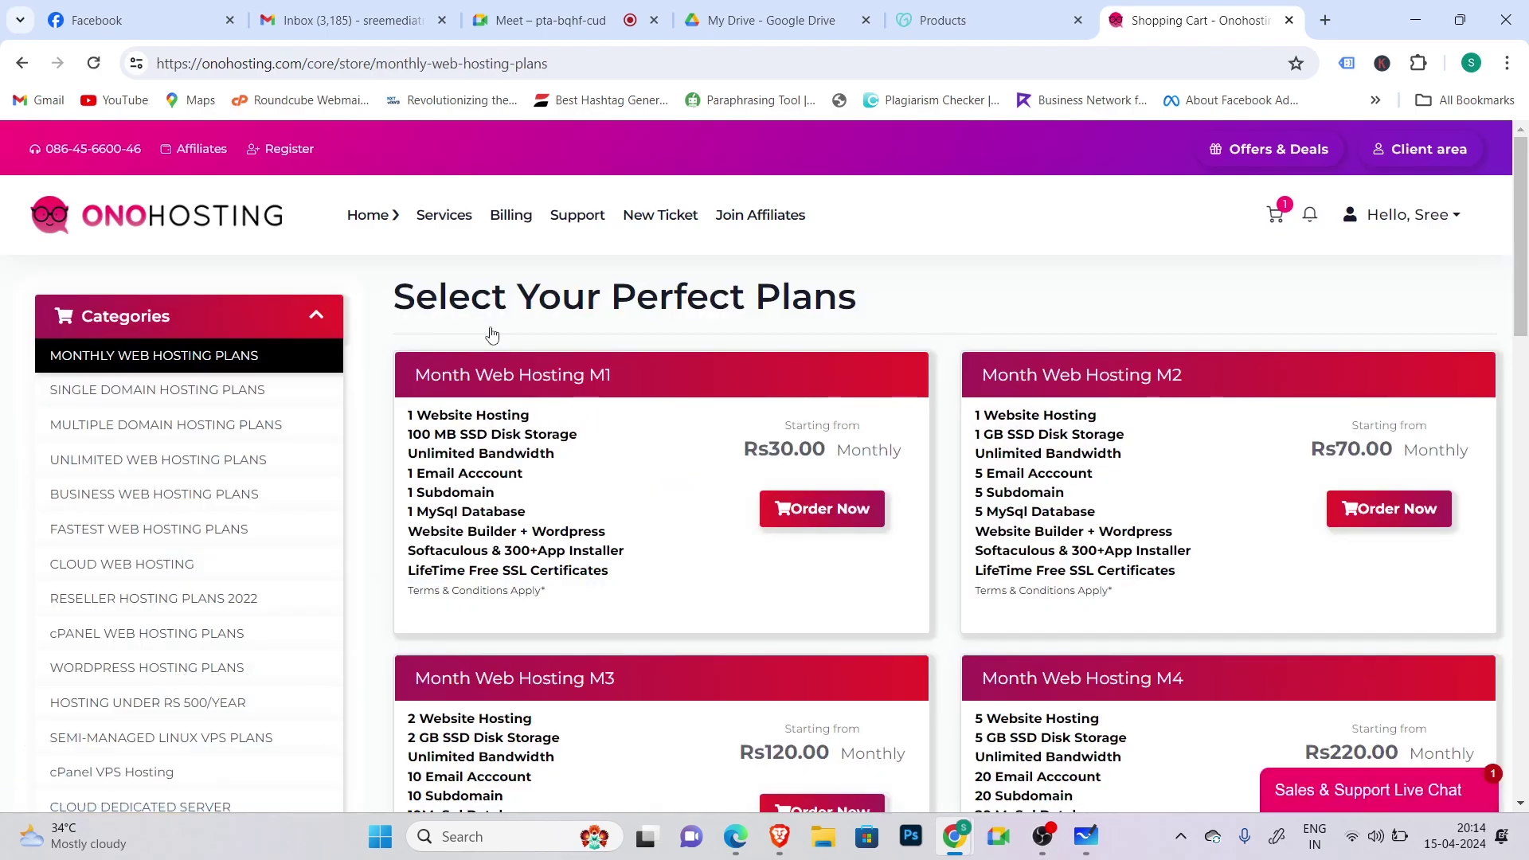
{"action": "scroll", "coordinate": [390, 472], "scroll_direction": "down", "scroll_amount": 2}
{"action": "scroll", "coordinate": [390, 473], "scroll_direction": "down", "scroll_amount": 3}
{"action": "scroll", "coordinate": [389, 474], "scroll_direction": "up", "scroll_amount": 2}
{"action": "scroll", "coordinate": [389, 472], "scroll_direction": "up", "scroll_amount": 3}
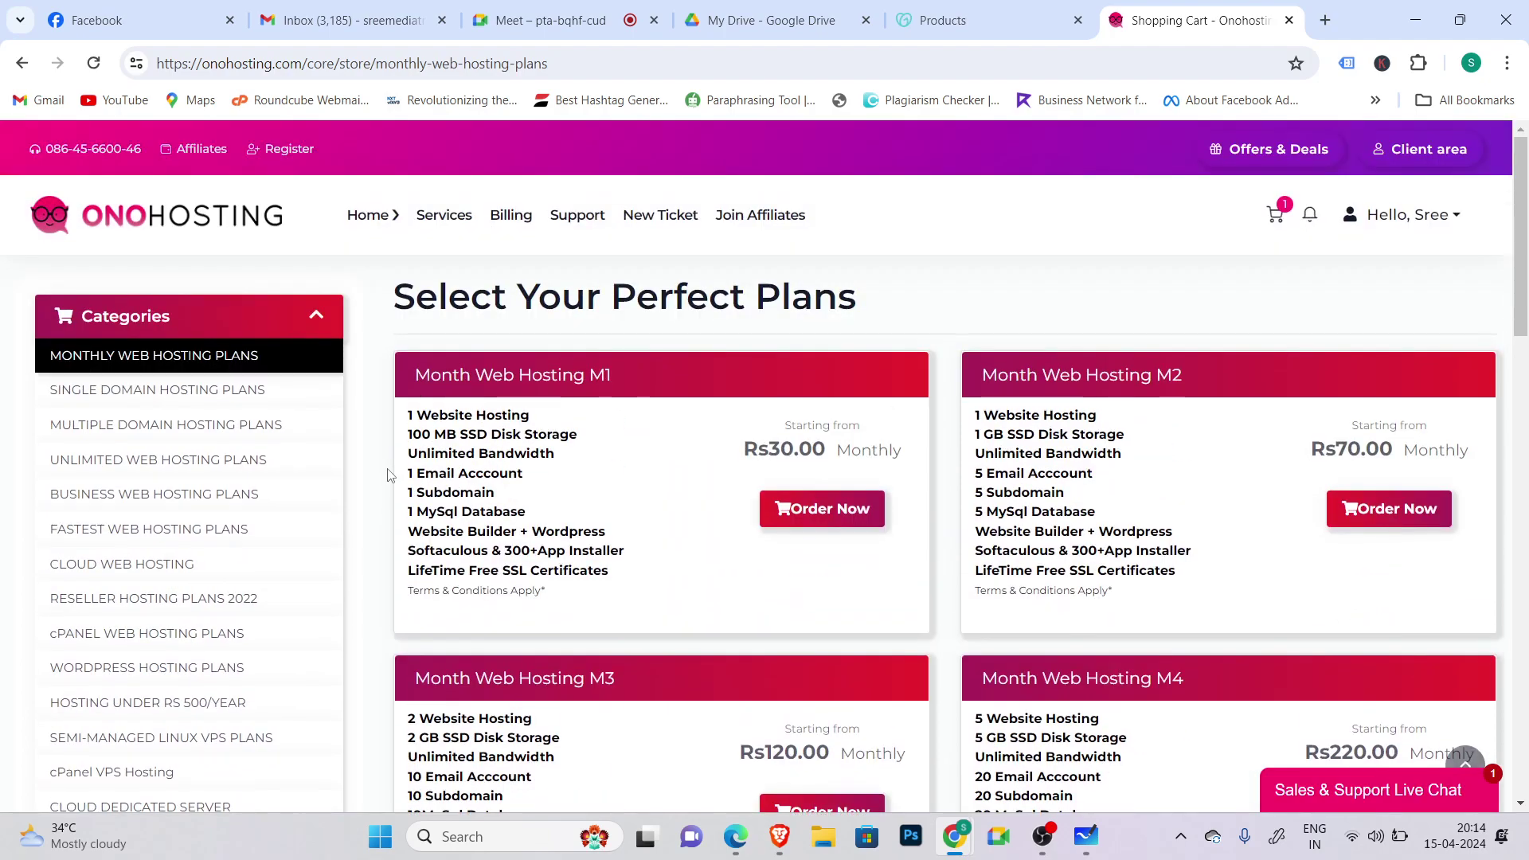
{"action": "left_click", "coordinate": [170, 403]}
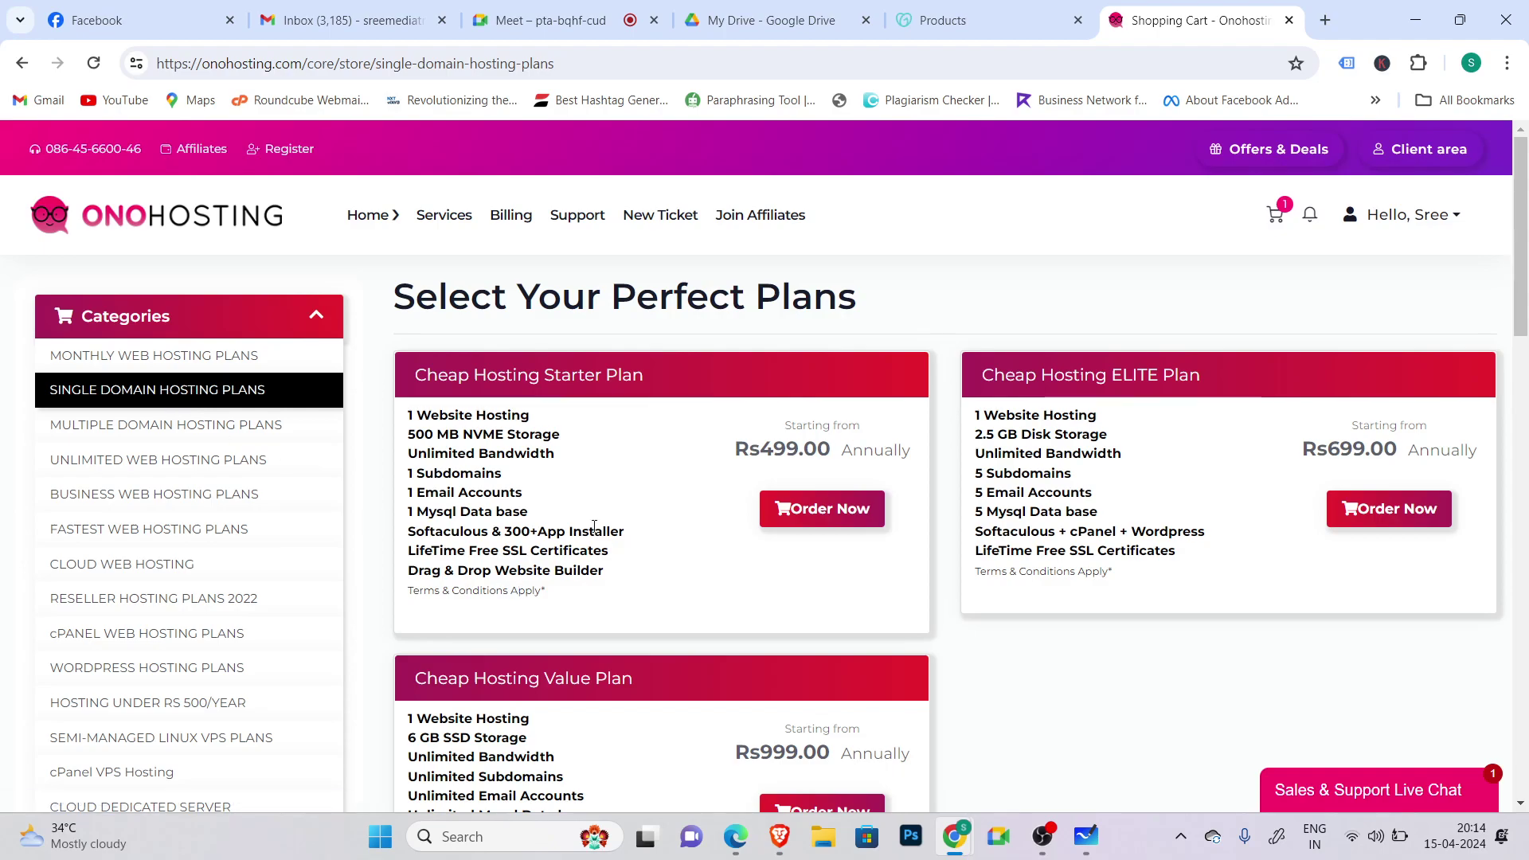
{"action": "scroll", "coordinate": [594, 526], "scroll_direction": "down", "scroll_amount": 3}
{"action": "left_click", "coordinate": [832, 558]}
Step: Attach sreeinteriorshyd.com from the cart to the plan and confirm its configuration
{"action": "scroll", "coordinate": [536, 638], "scroll_direction": "down", "scroll_amount": 4}
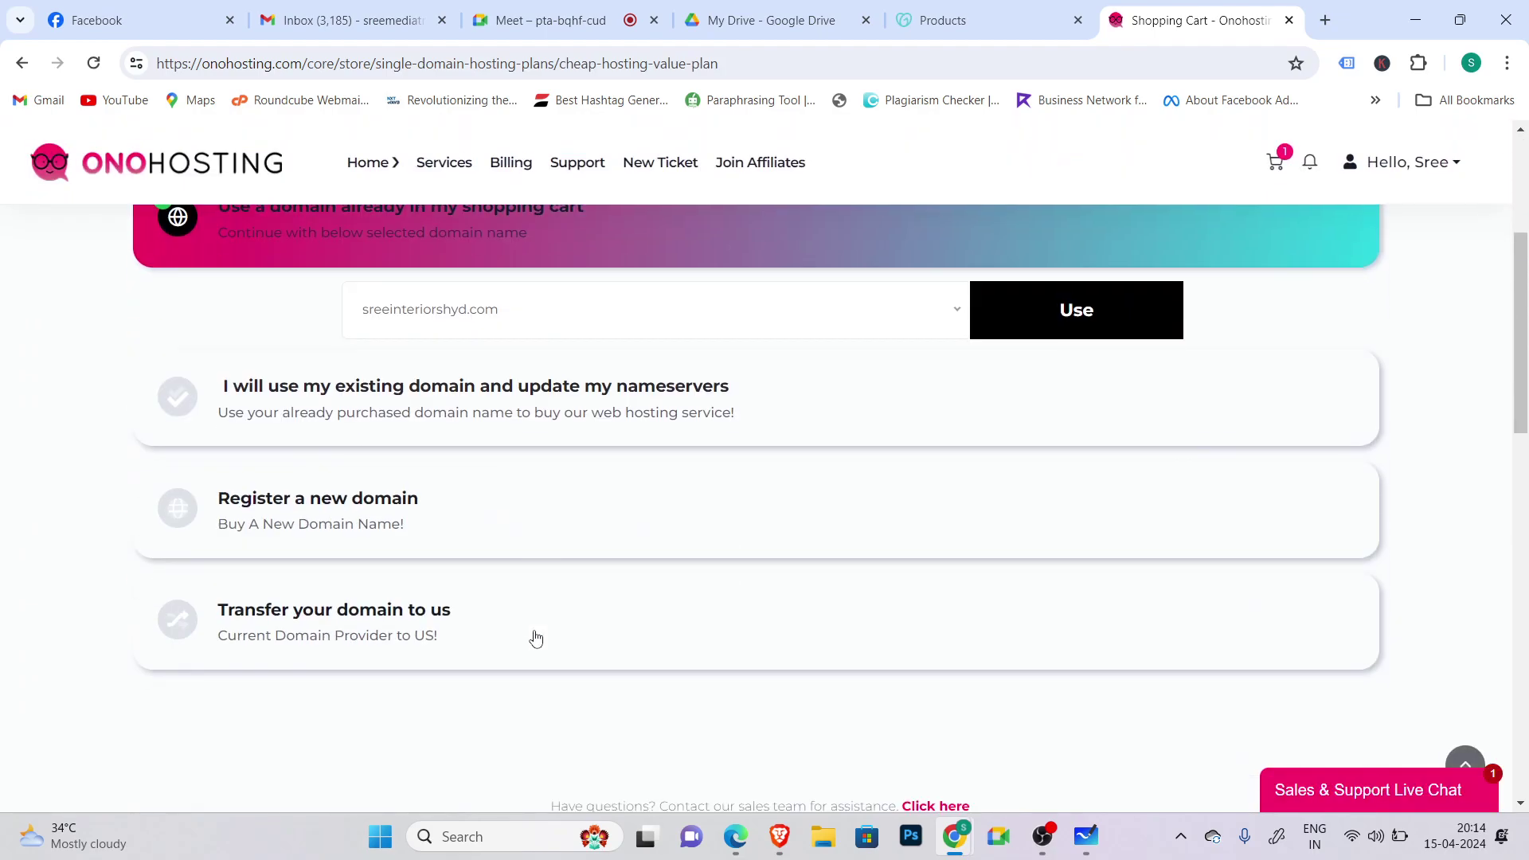
{"action": "scroll", "coordinate": [290, 409], "scroll_direction": "up", "scroll_amount": 1}
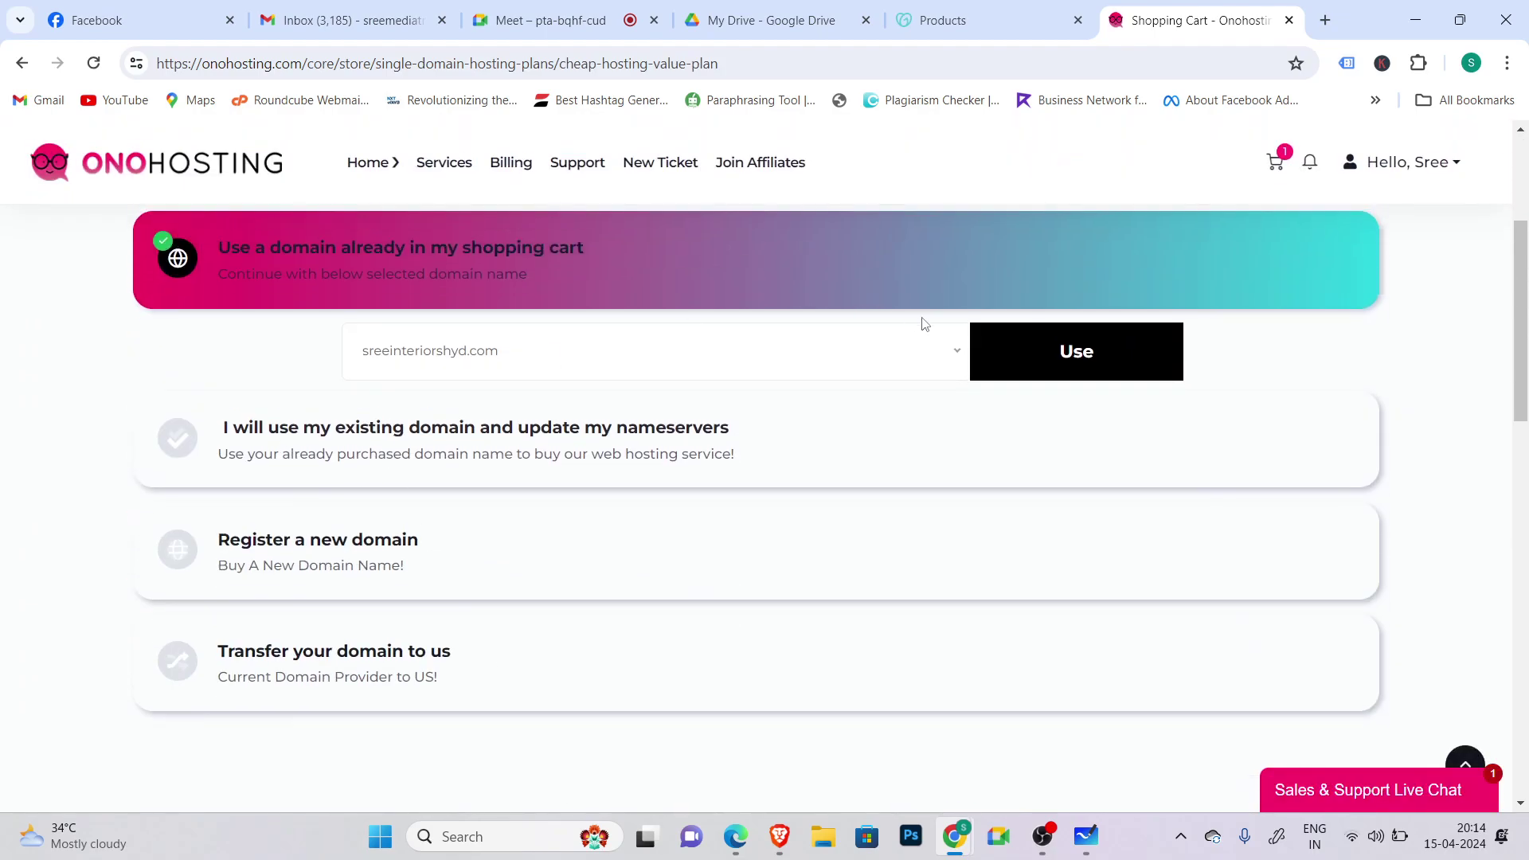
{"action": "left_click", "coordinate": [1029, 375]}
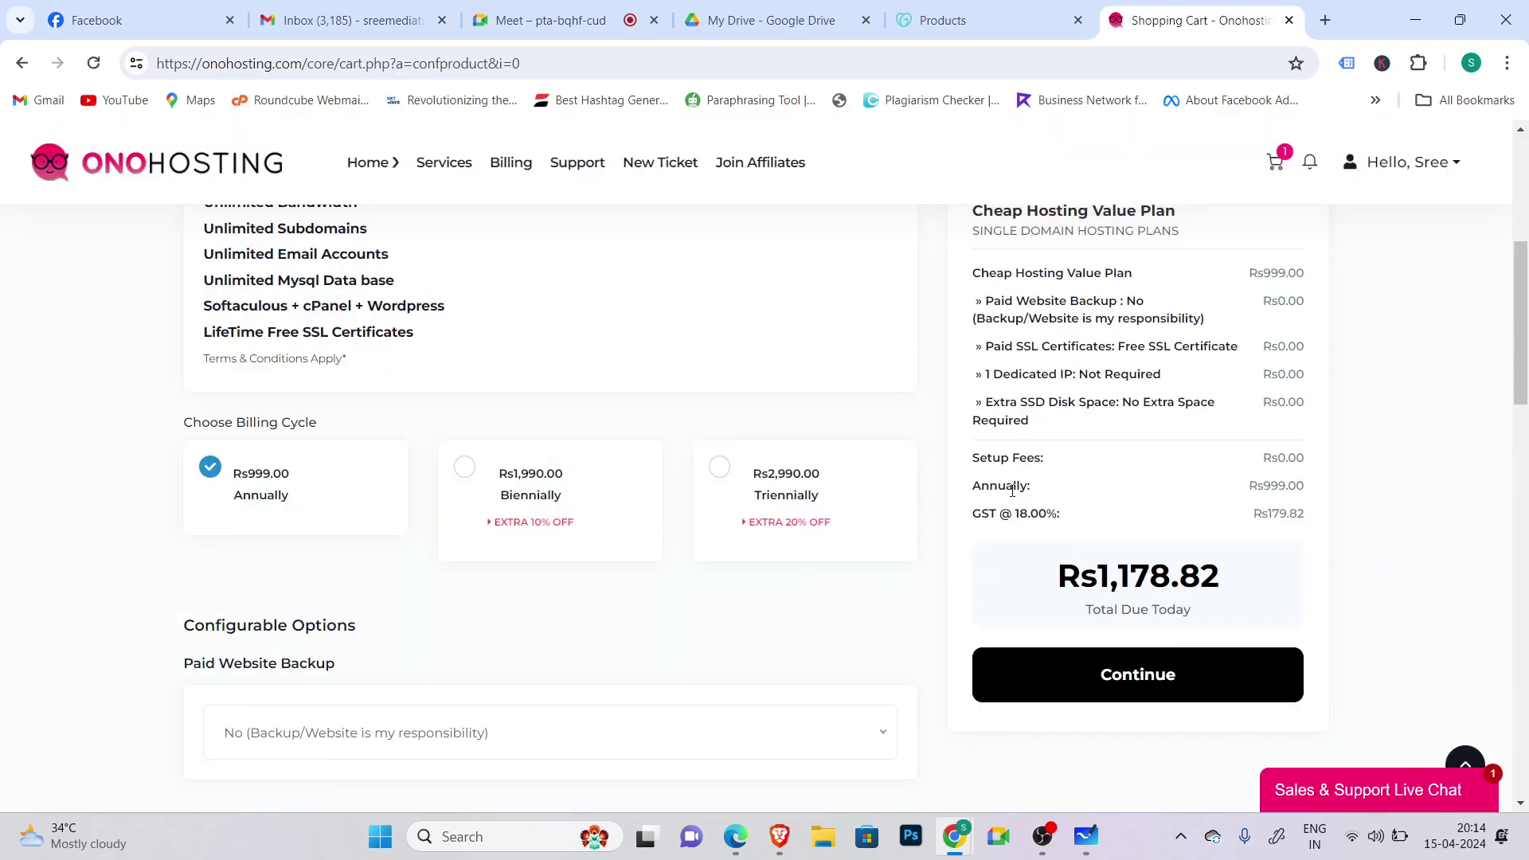
{"action": "scroll", "coordinate": [1012, 490], "scroll_direction": "up", "scroll_amount": 3}
{"action": "scroll", "coordinate": [726, 536], "scroll_direction": "down", "scroll_amount": 4}
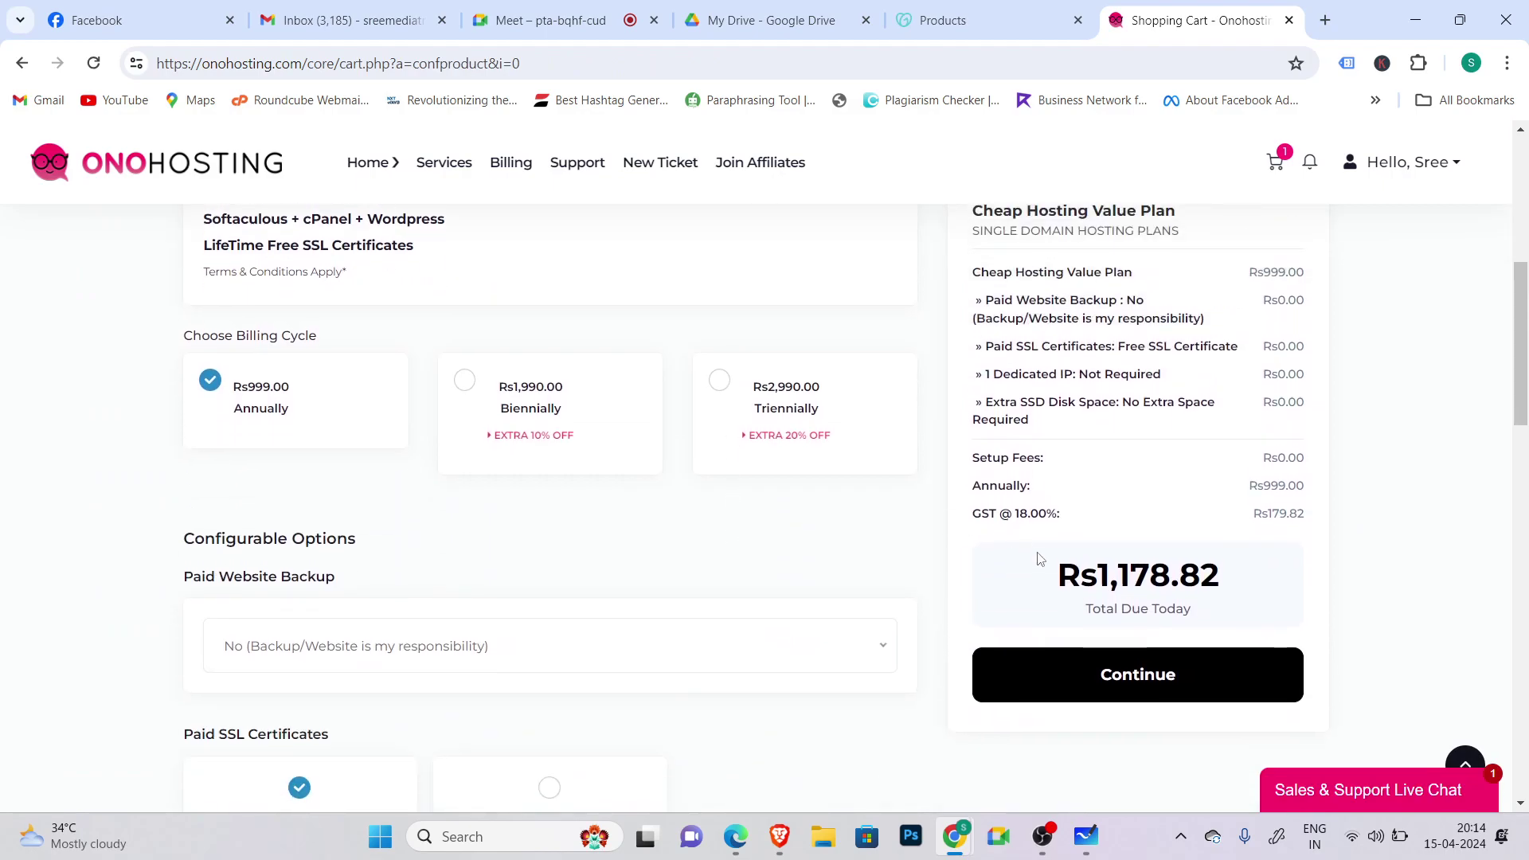
{"action": "scroll", "coordinate": [1145, 489], "scroll_direction": "up", "scroll_amount": 2}
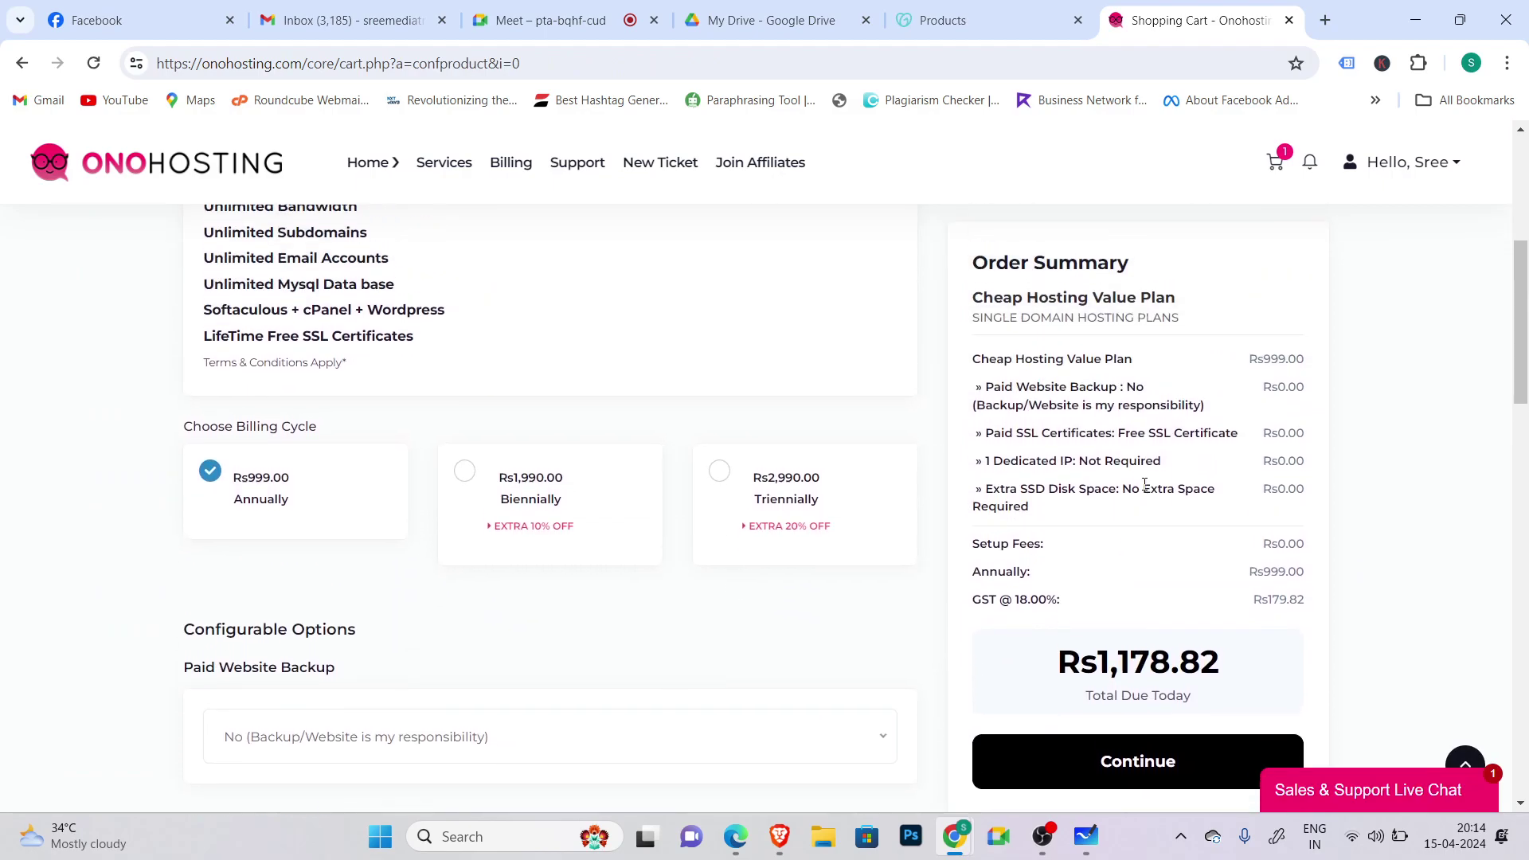
{"action": "scroll", "coordinate": [1124, 453], "scroll_direction": "down", "scroll_amount": 5}
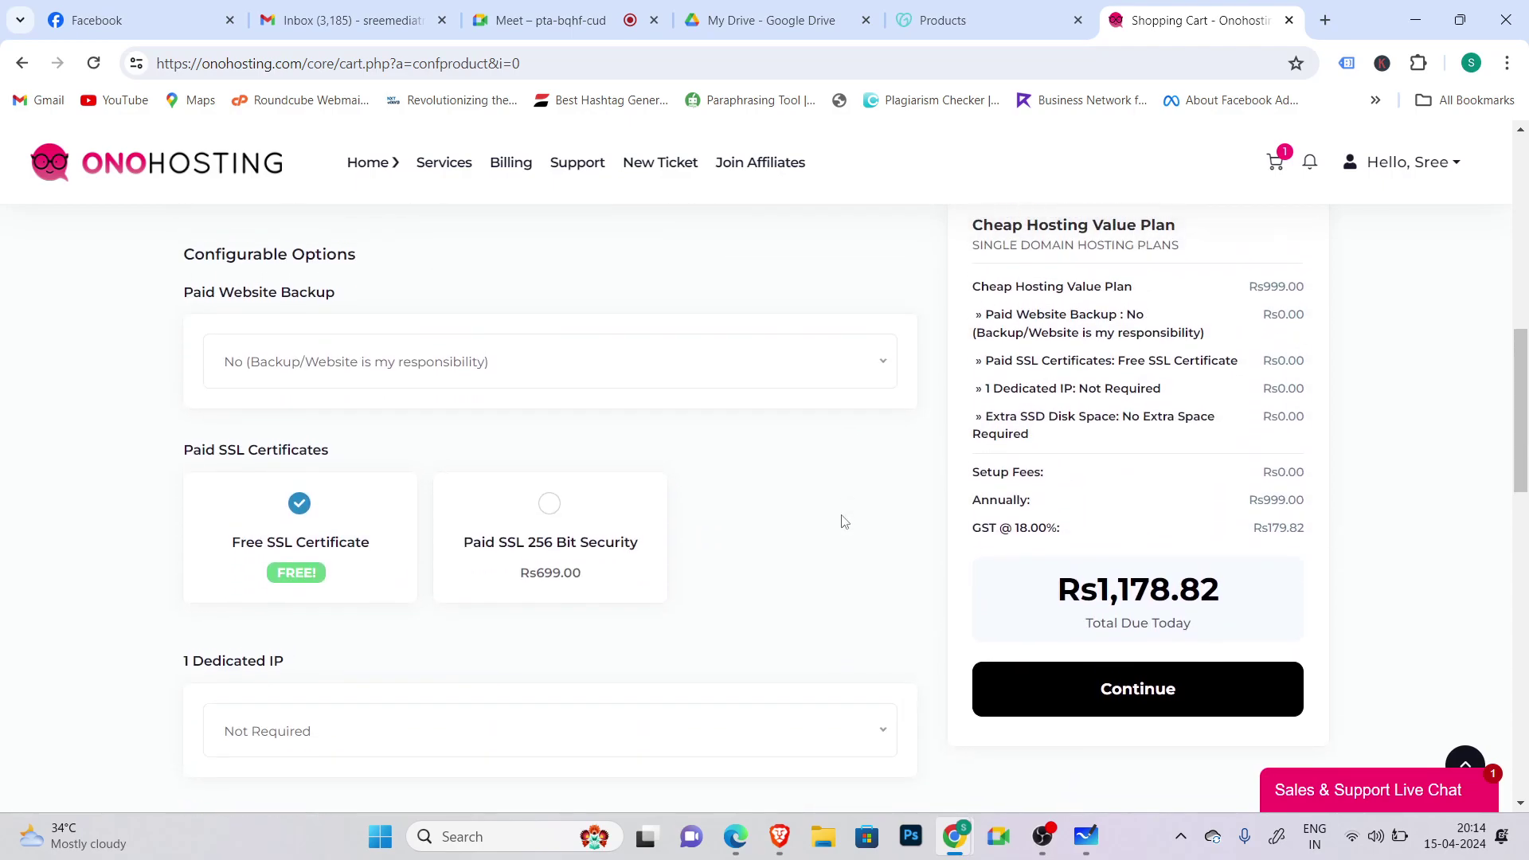
{"action": "scroll", "coordinate": [842, 519], "scroll_direction": "up", "scroll_amount": 2}
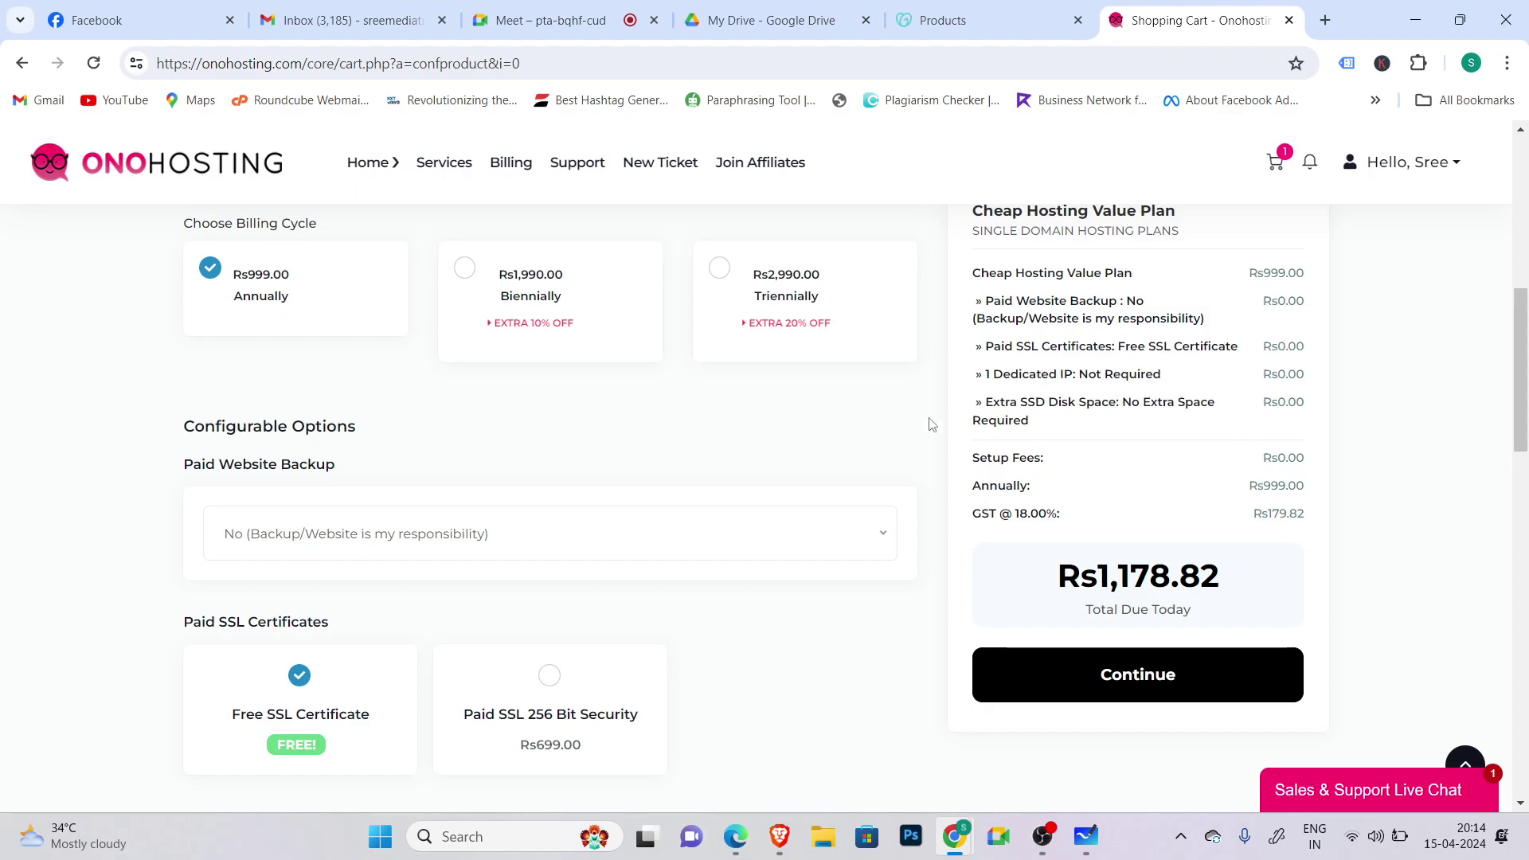
{"action": "scroll", "coordinate": [645, 440], "scroll_direction": "up", "scroll_amount": 2}
{"action": "scroll", "coordinate": [645, 440], "scroll_direction": "down", "scroll_amount": 4}
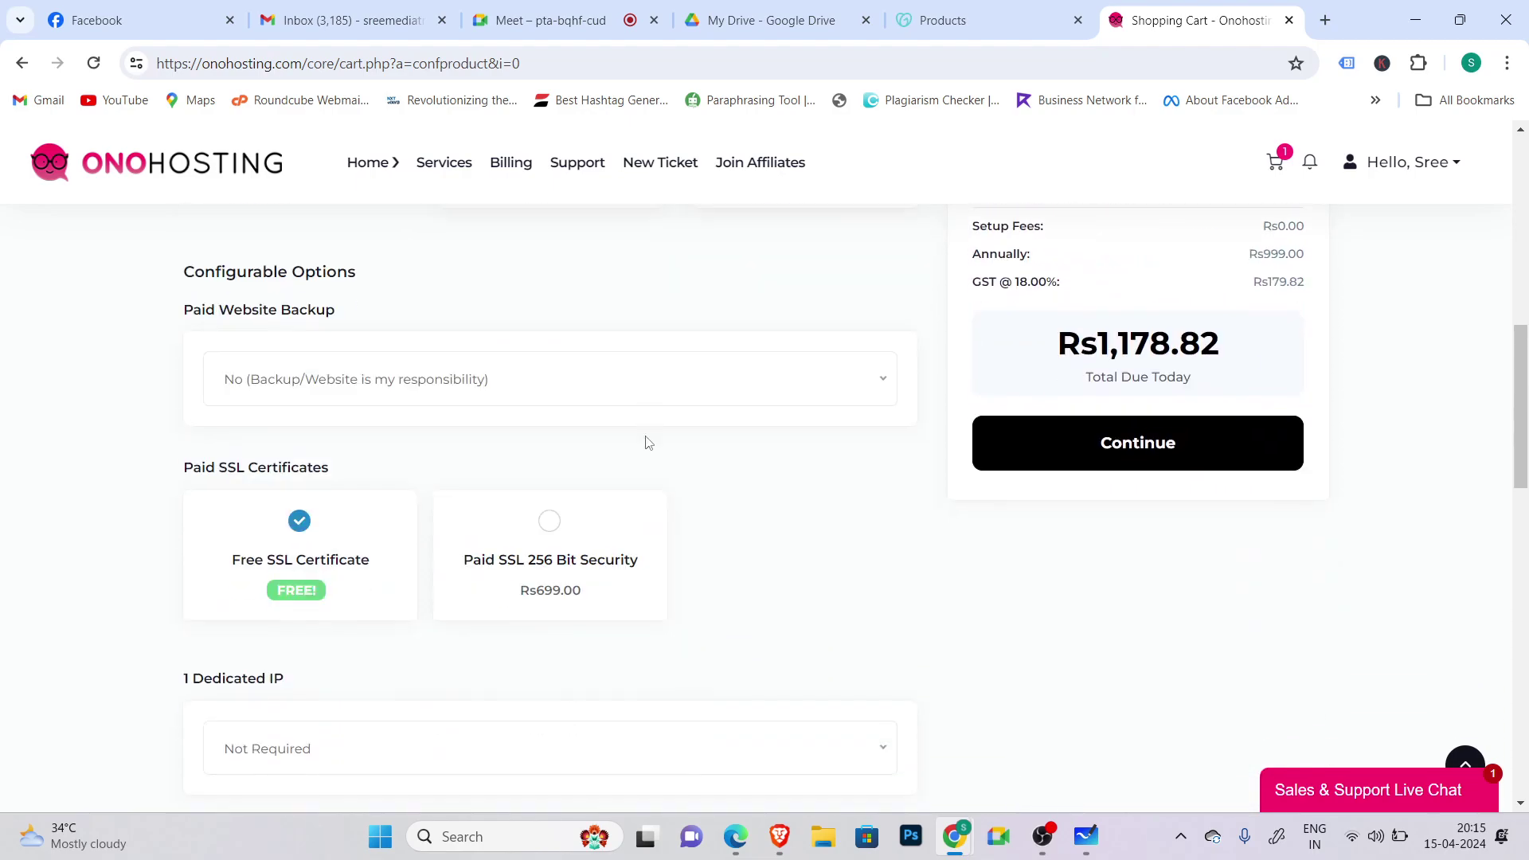
{"action": "left_click", "coordinate": [1127, 675]}
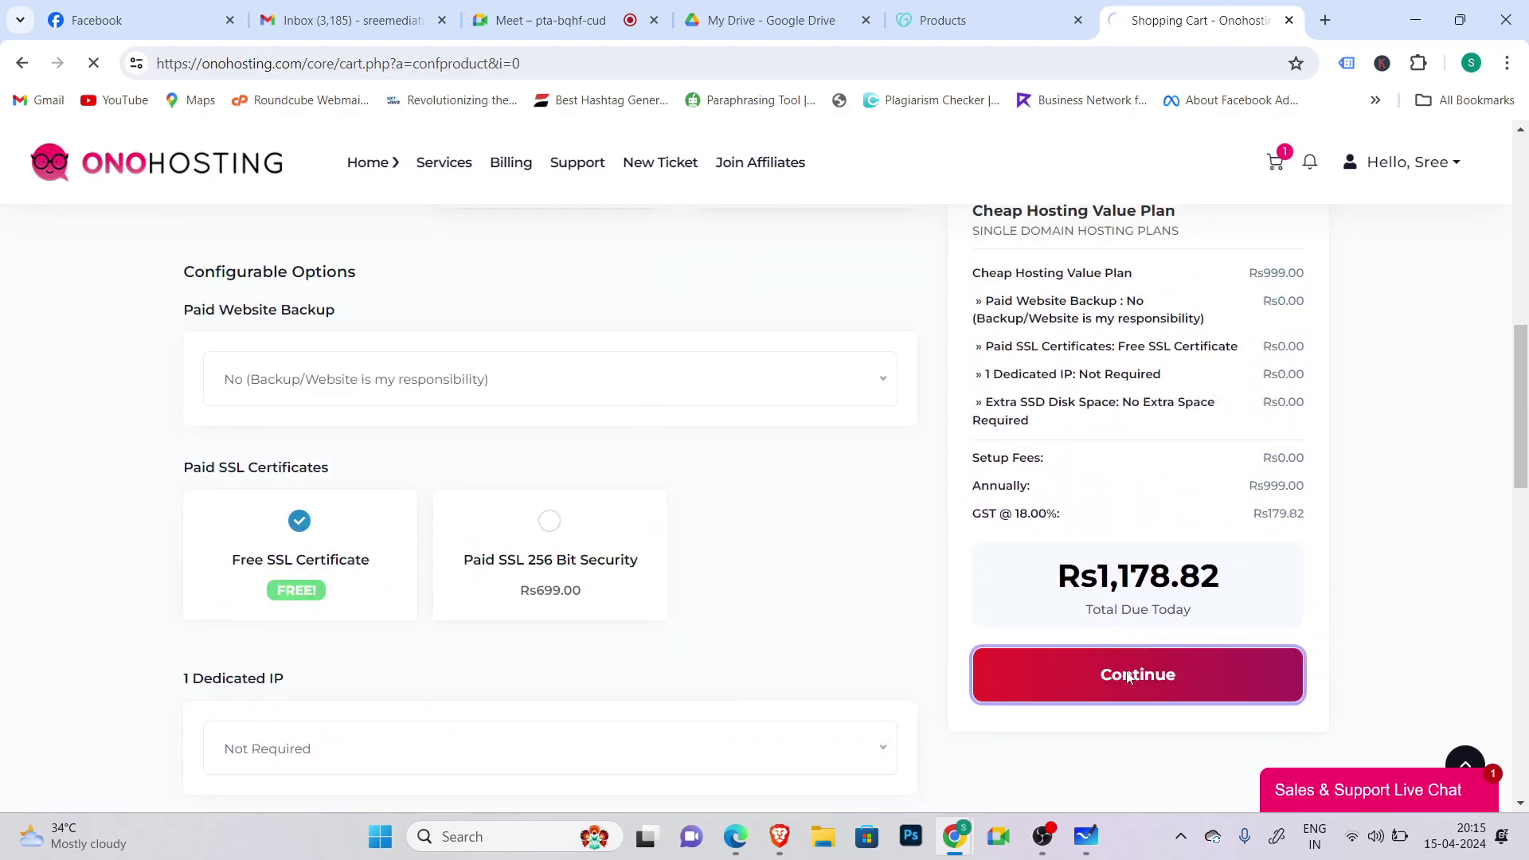
Step: Continue past domain configuration without DNS Management or ID Protection add-ons
{"action": "scroll", "coordinate": [713, 604], "scroll_direction": "down", "scroll_amount": 3}
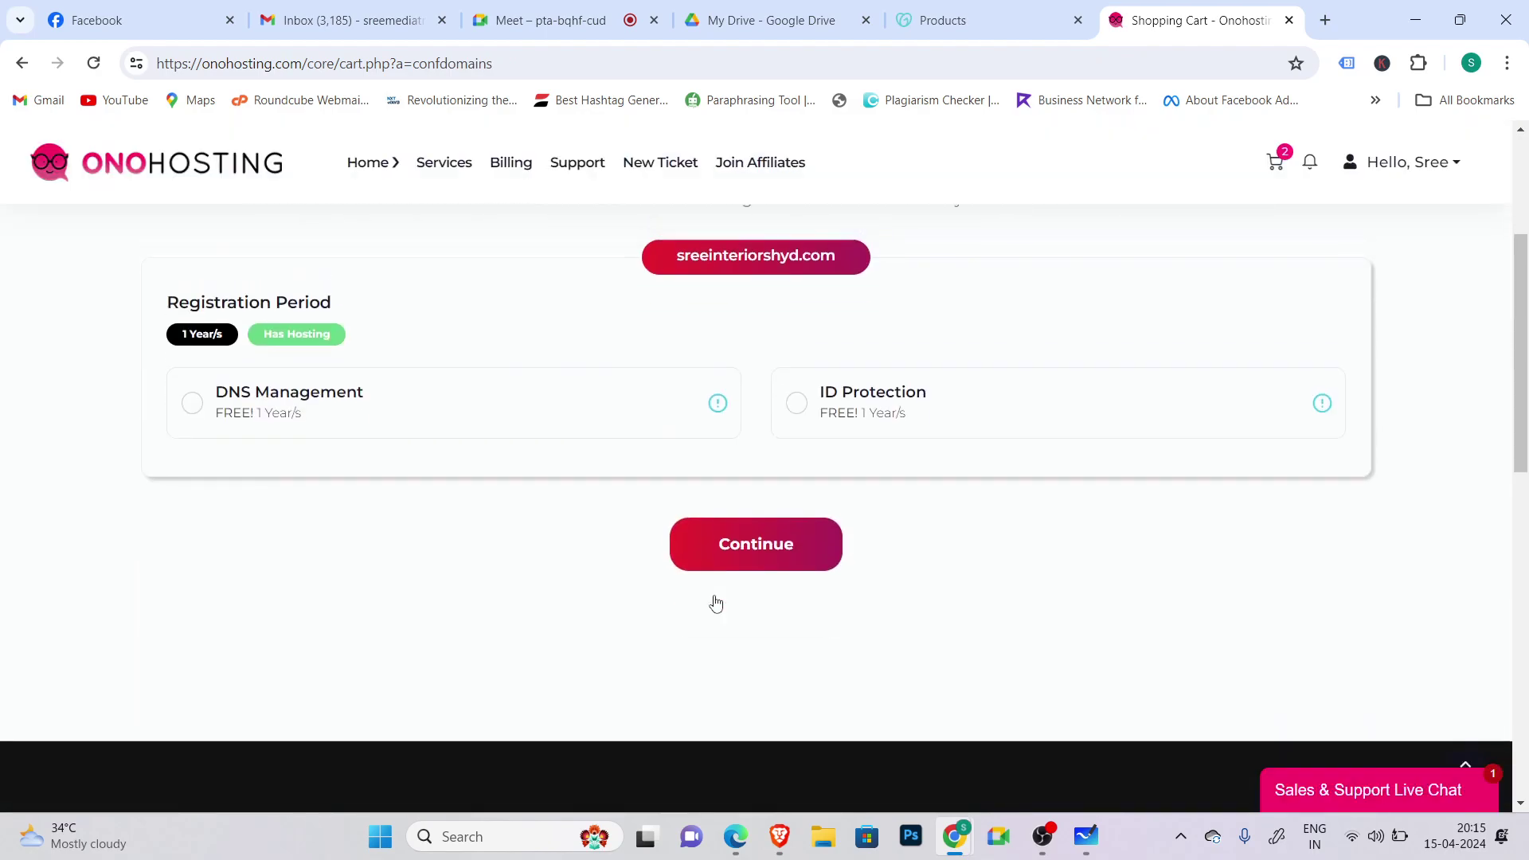
{"action": "scroll", "coordinate": [716, 604], "scroll_direction": "up", "scroll_amount": 1}
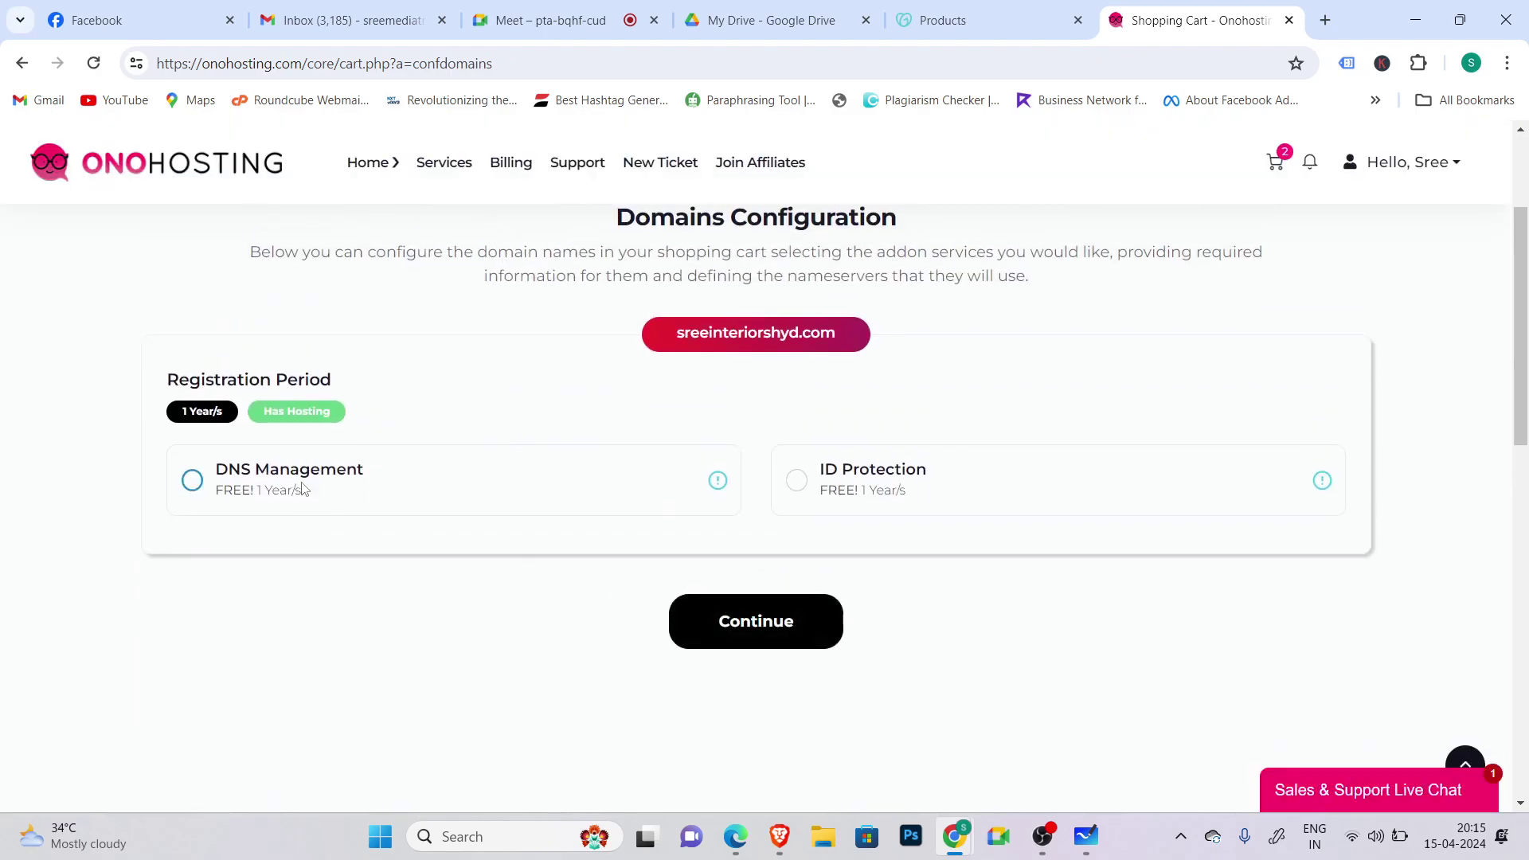
{"action": "left_click", "coordinate": [779, 636]}
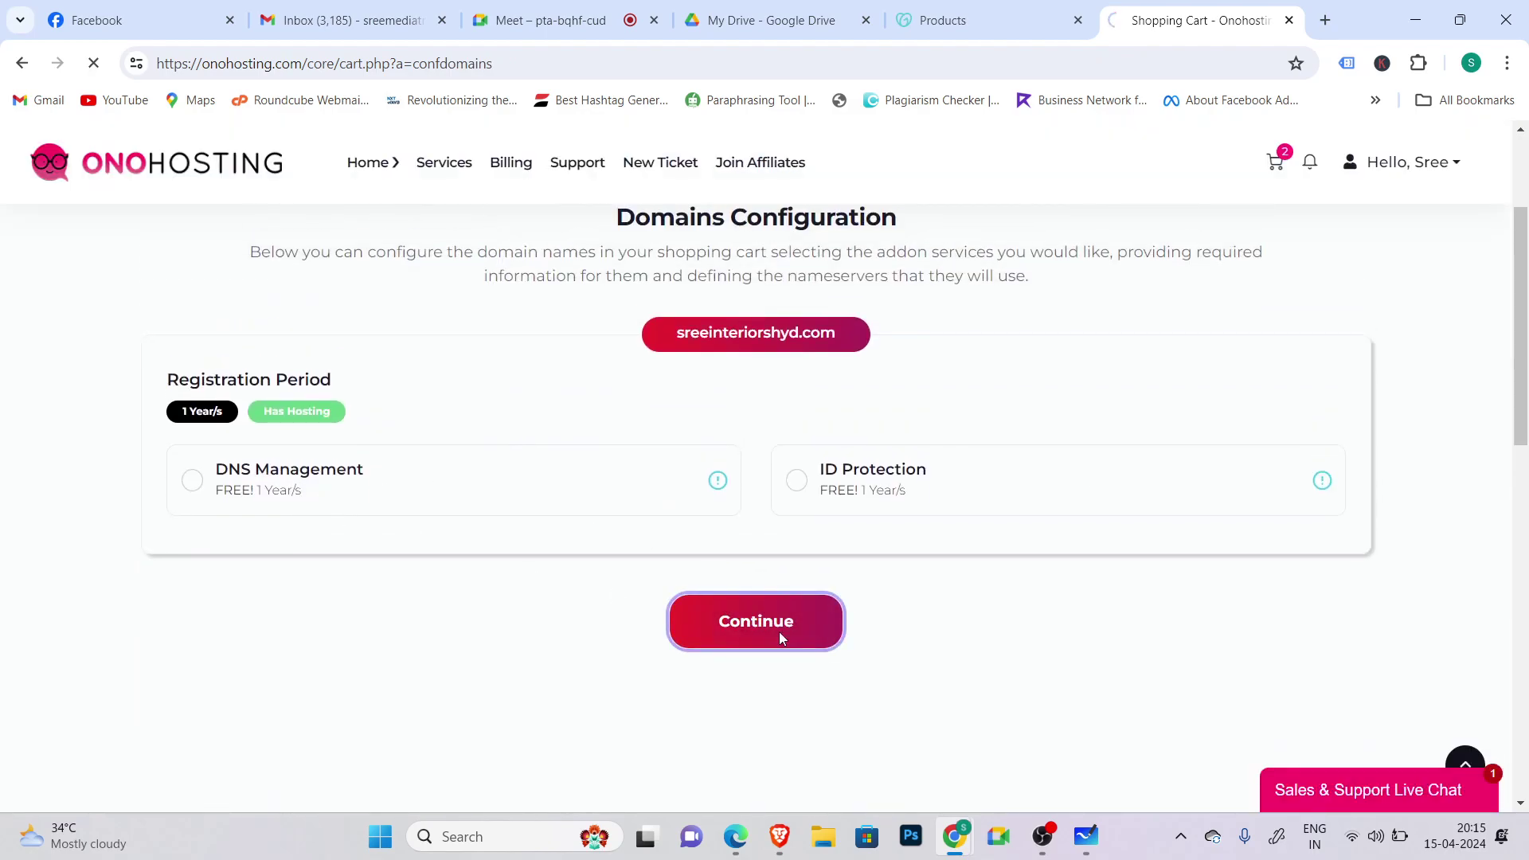
Step: Review the cart contents and proceed to checkout
{"action": "scroll", "coordinate": [780, 637], "scroll_direction": "down", "scroll_amount": 3}
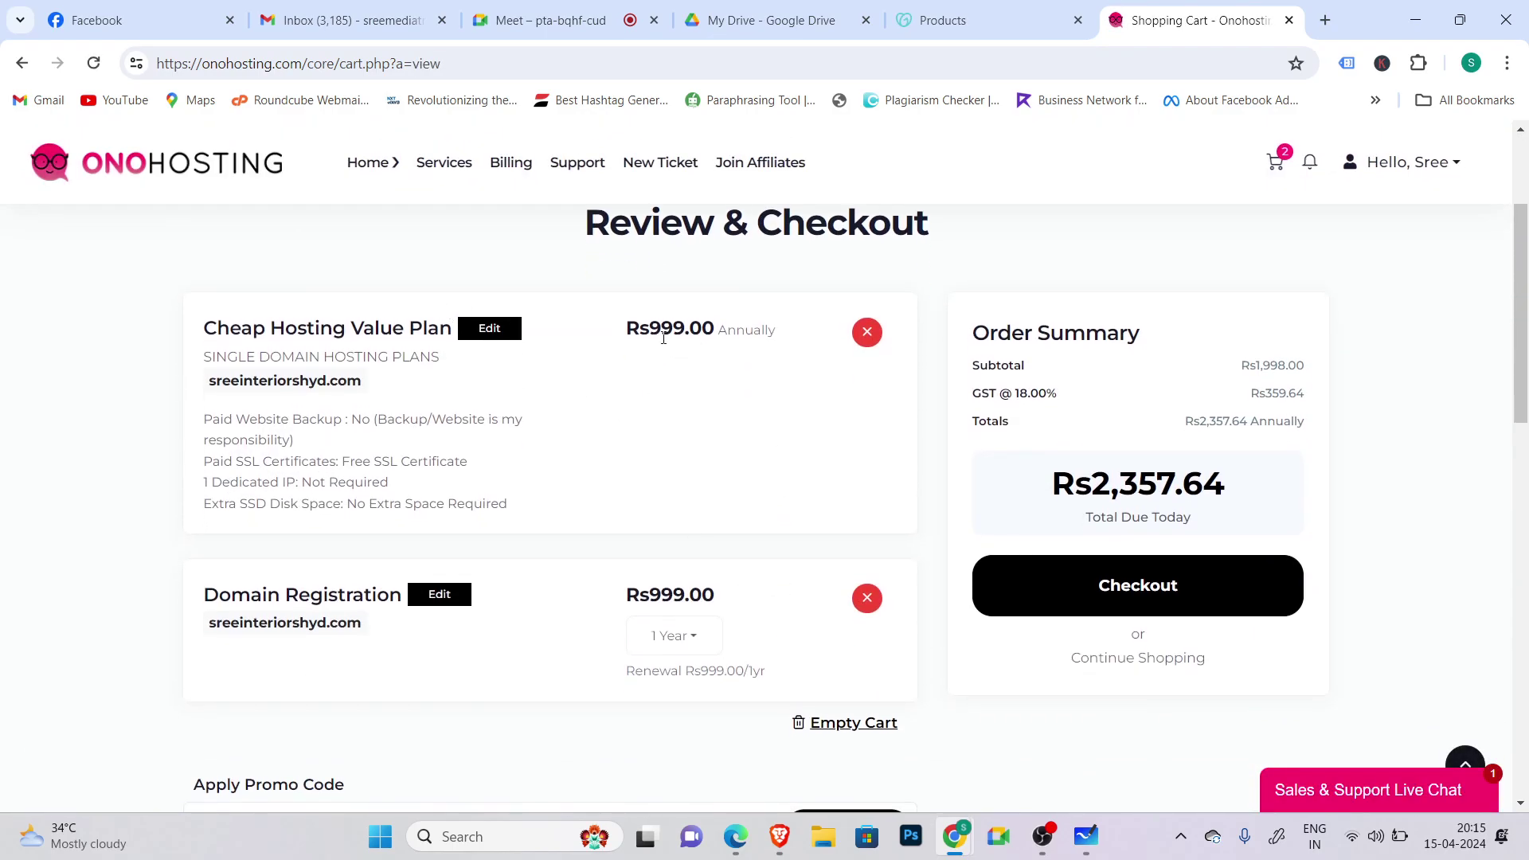
{"action": "scroll", "coordinate": [663, 337], "scroll_direction": "down", "scroll_amount": 1}
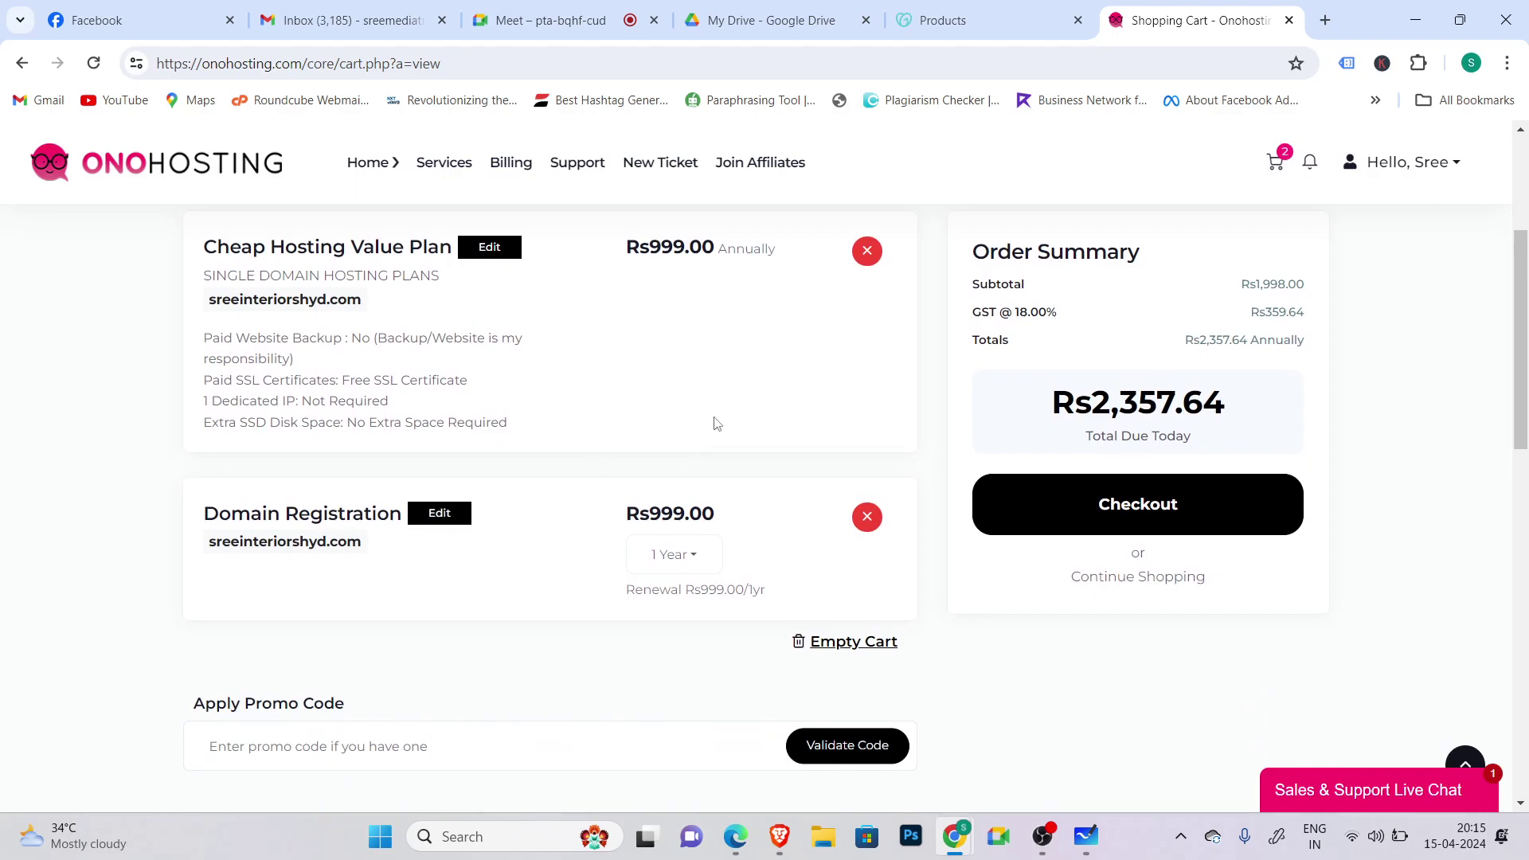
{"action": "scroll", "coordinate": [716, 424], "scroll_direction": "up", "scroll_amount": 1}
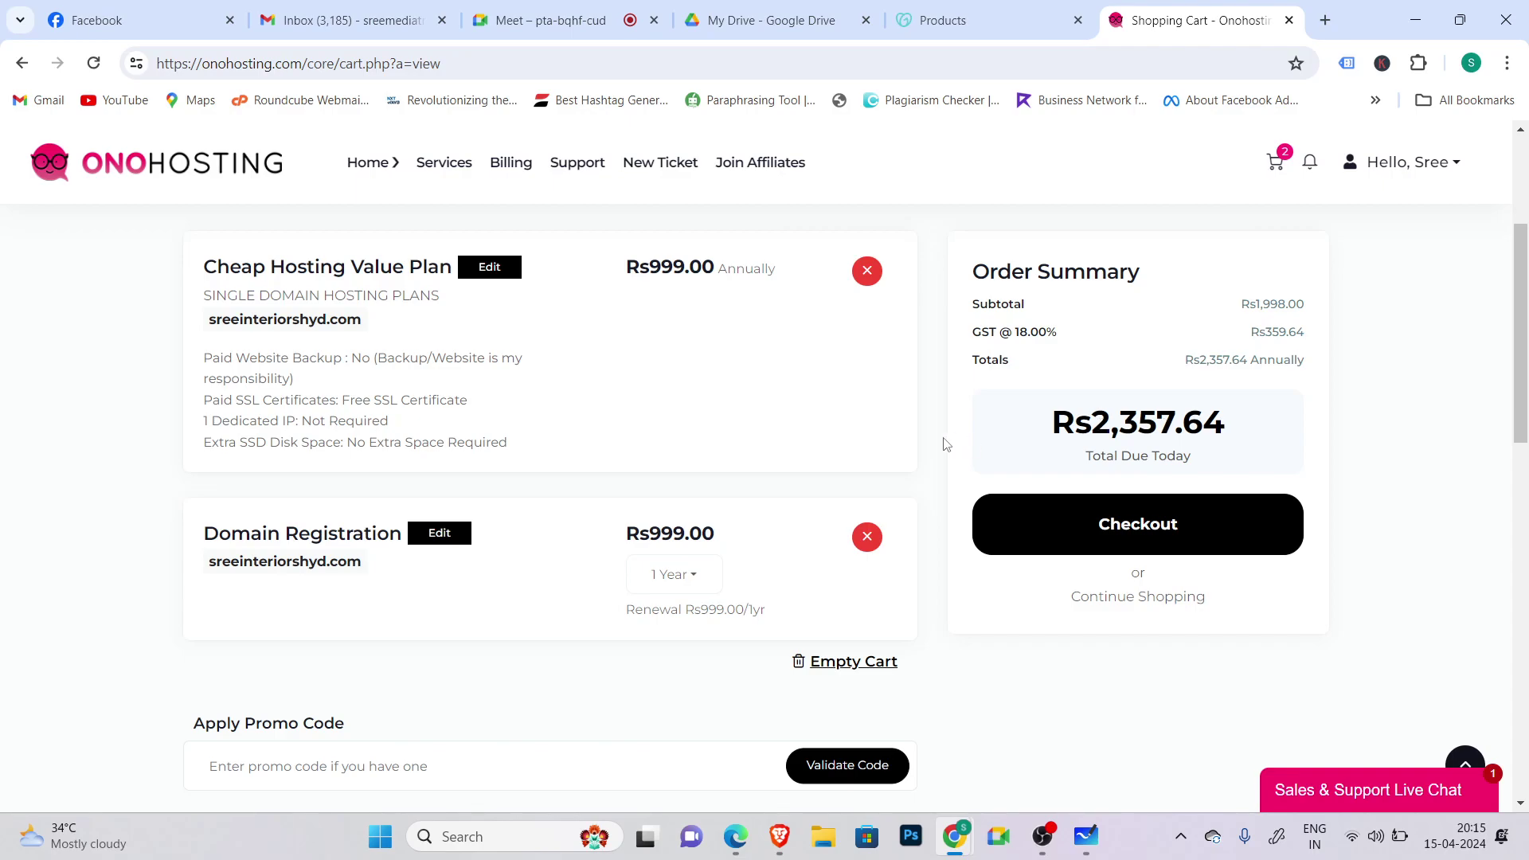
{"action": "scroll", "coordinate": [927, 458], "scroll_direction": "down", "scroll_amount": 2}
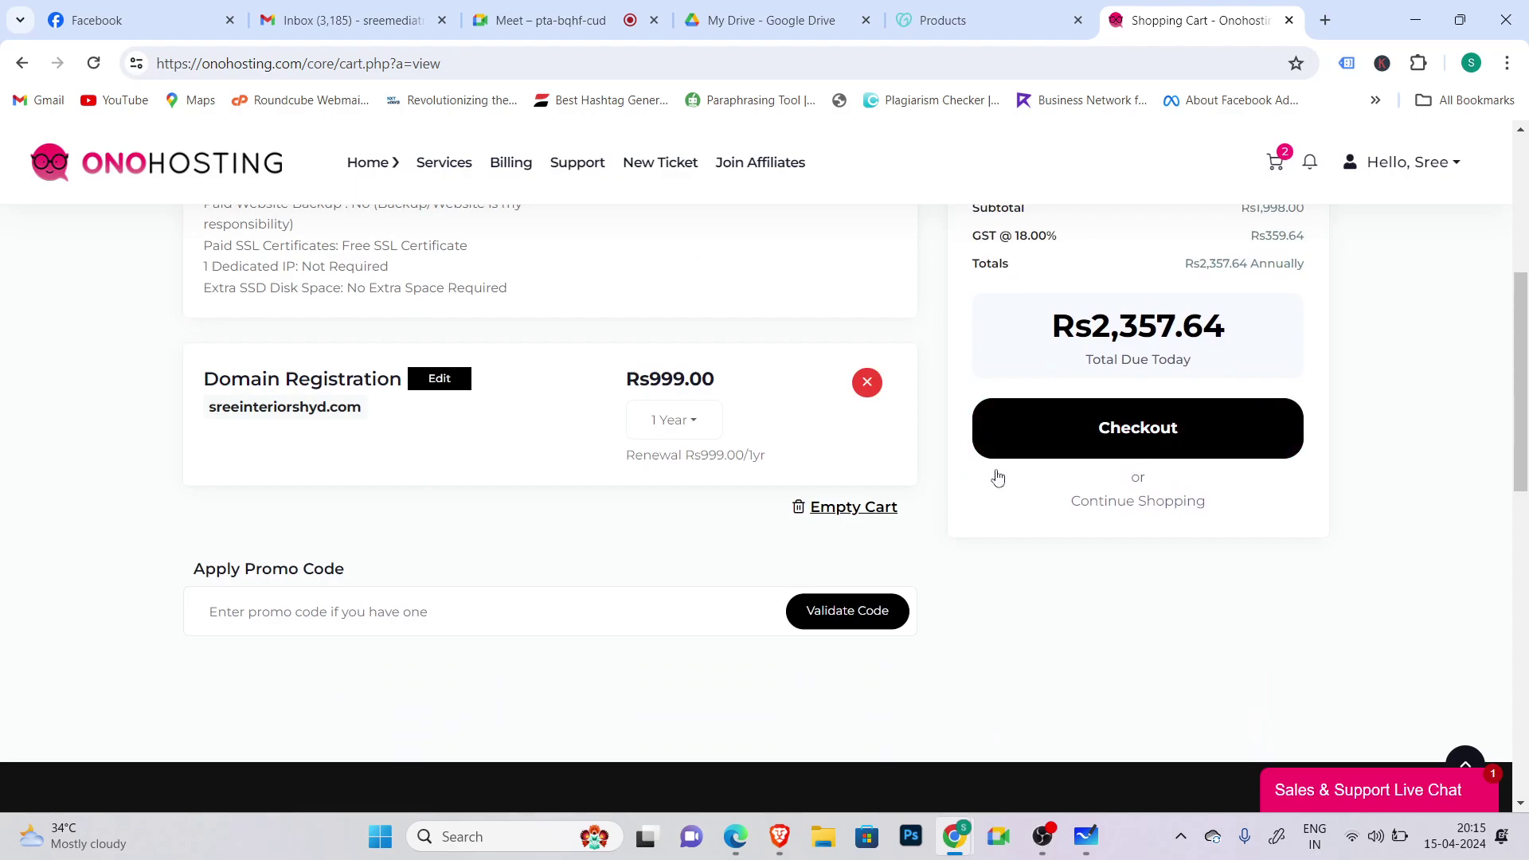
{"action": "left_click", "coordinate": [1092, 441]}
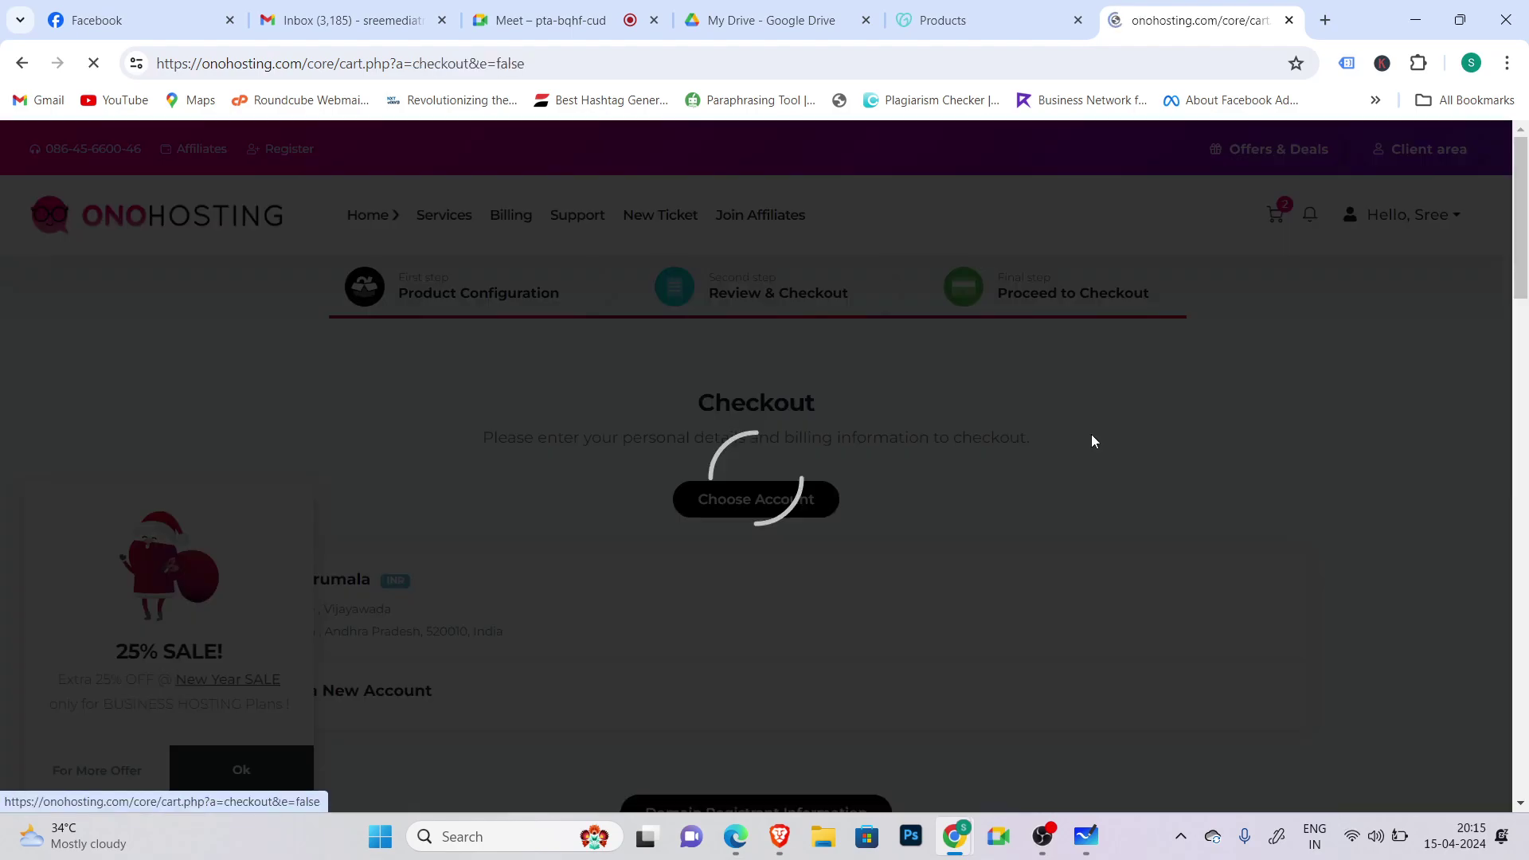
Step: Accept the Terms of Service and complete the Rs2,357.64 order
{"action": "scroll", "coordinate": [646, 509], "scroll_direction": "down", "scroll_amount": 3}
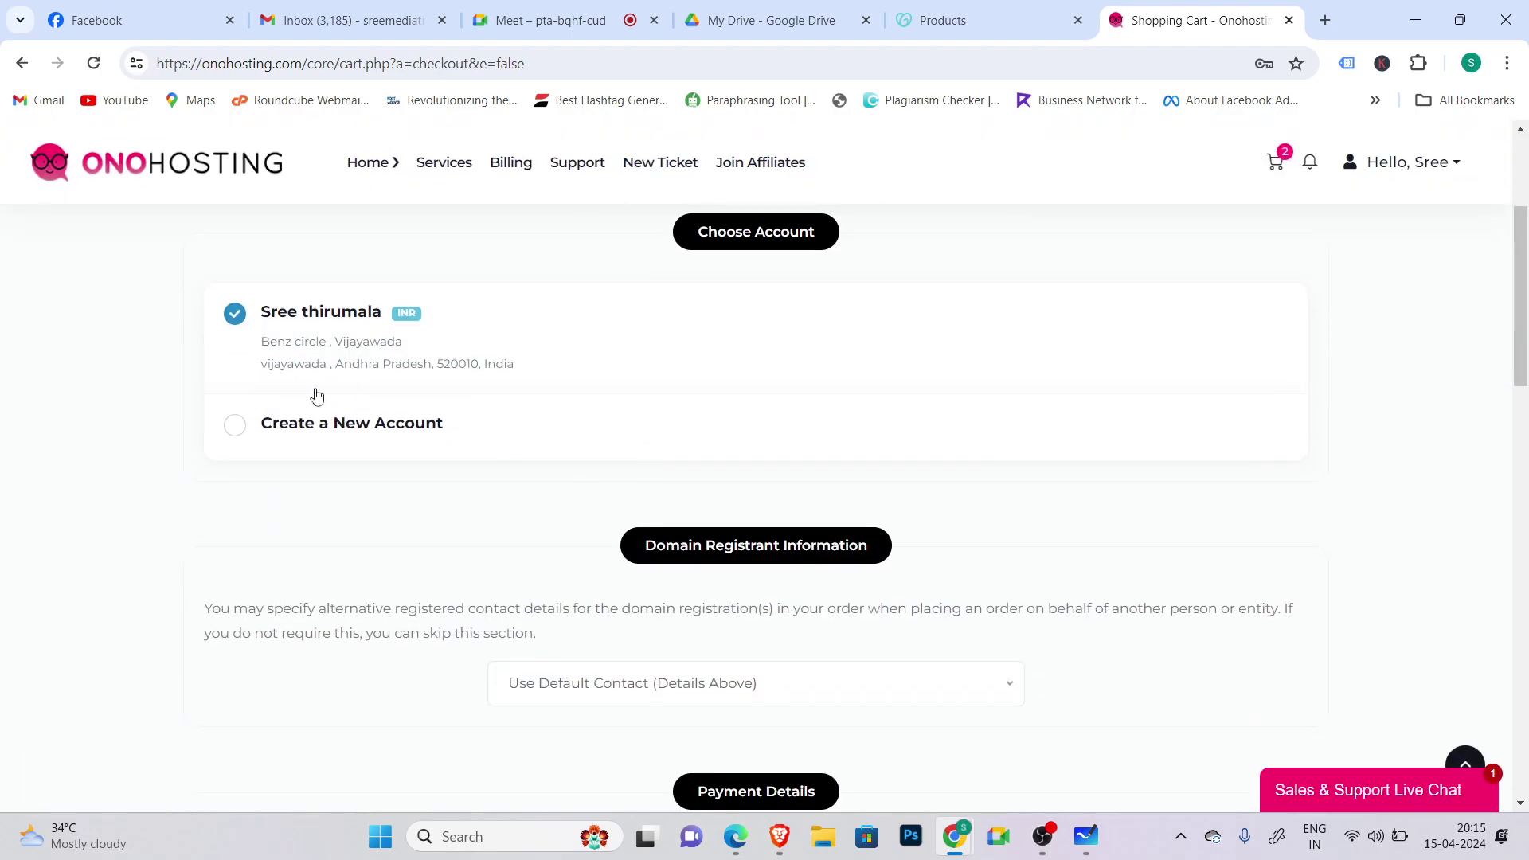
{"action": "scroll", "coordinate": [772, 566], "scroll_direction": "down", "scroll_amount": 2}
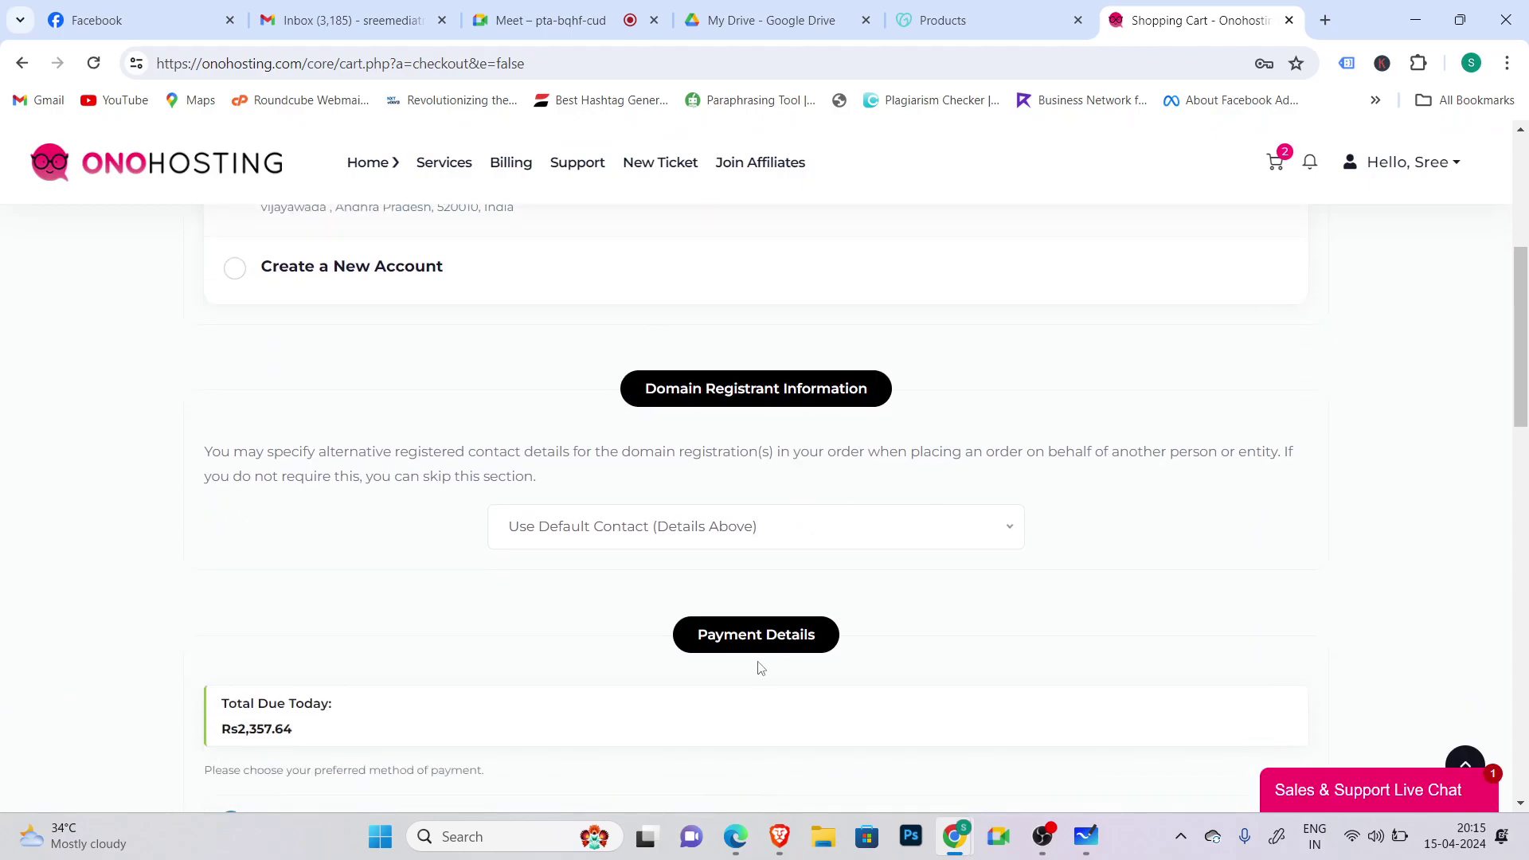
{"action": "scroll", "coordinate": [779, 629], "scroll_direction": "down", "scroll_amount": 4}
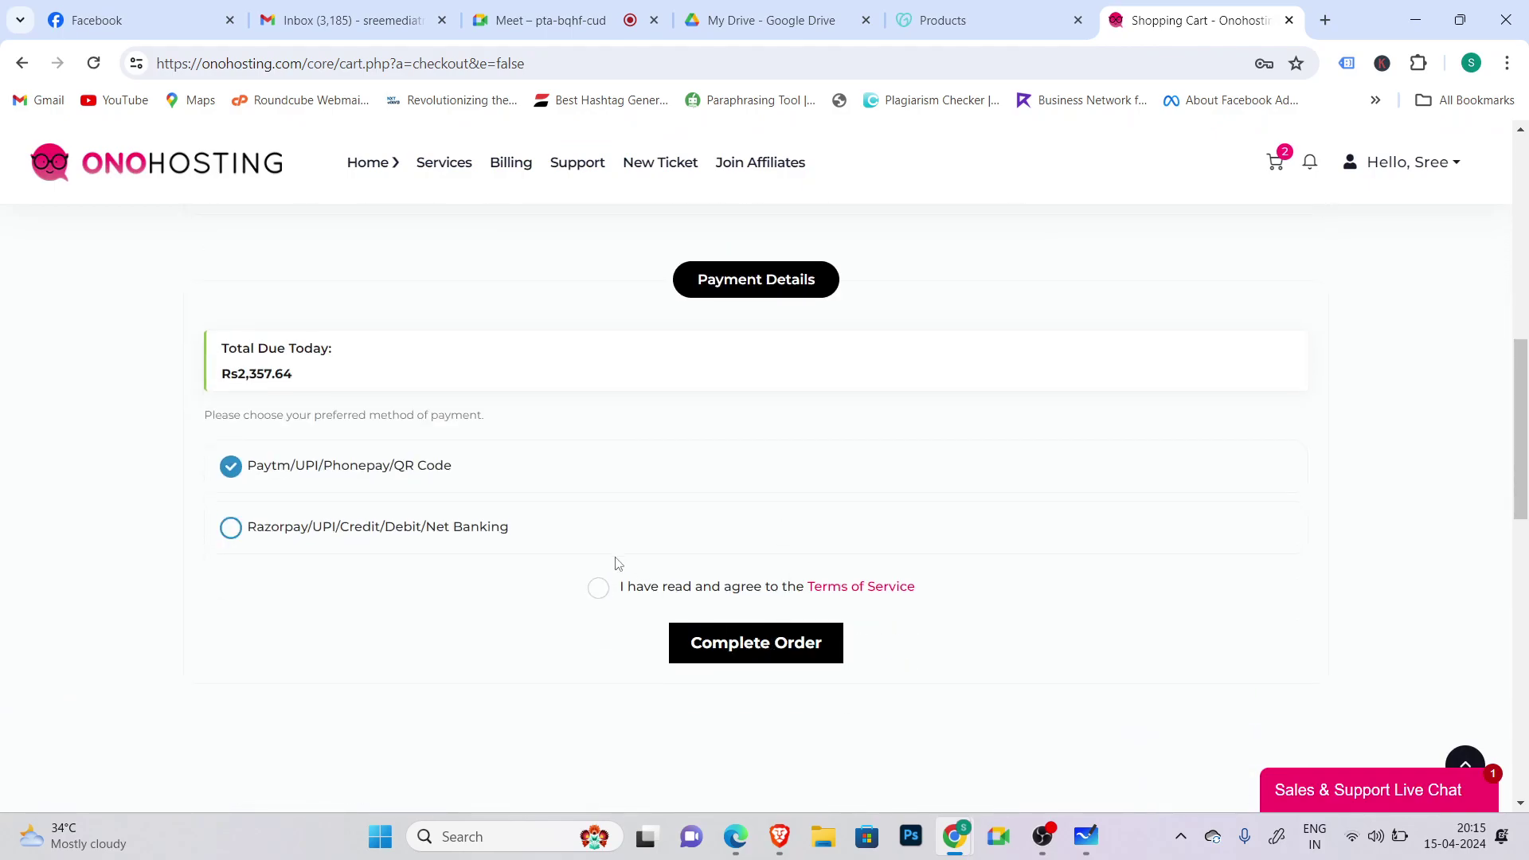
{"action": "left_click", "coordinate": [601, 589]}
{"action": "left_click", "coordinate": [745, 647]}
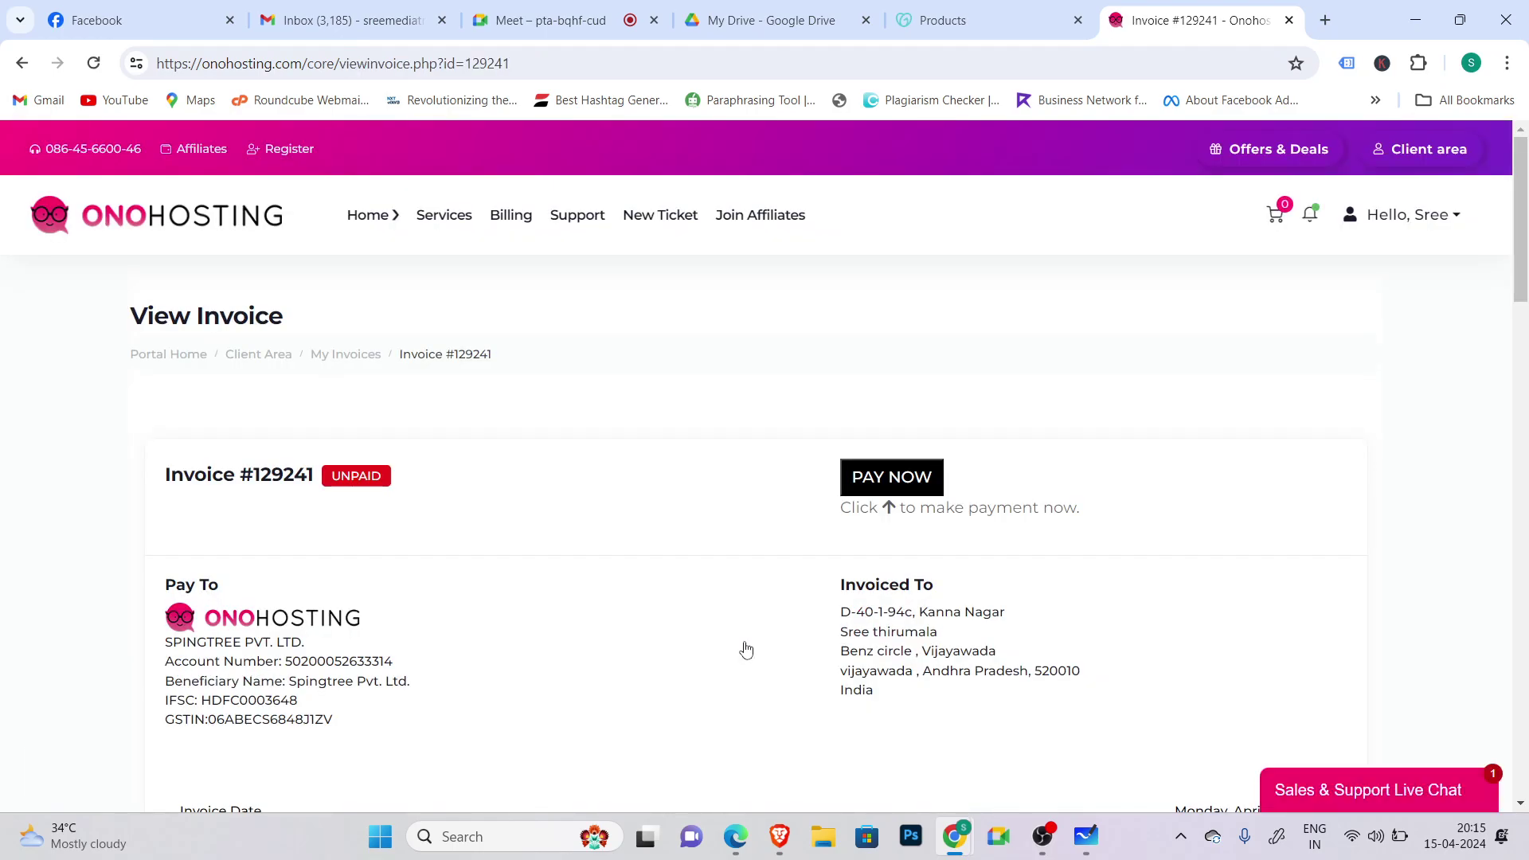
Step: Open My Hosting Services from the Services menu
{"action": "scroll", "coordinate": [726, 562], "scroll_direction": "down", "scroll_amount": 7}
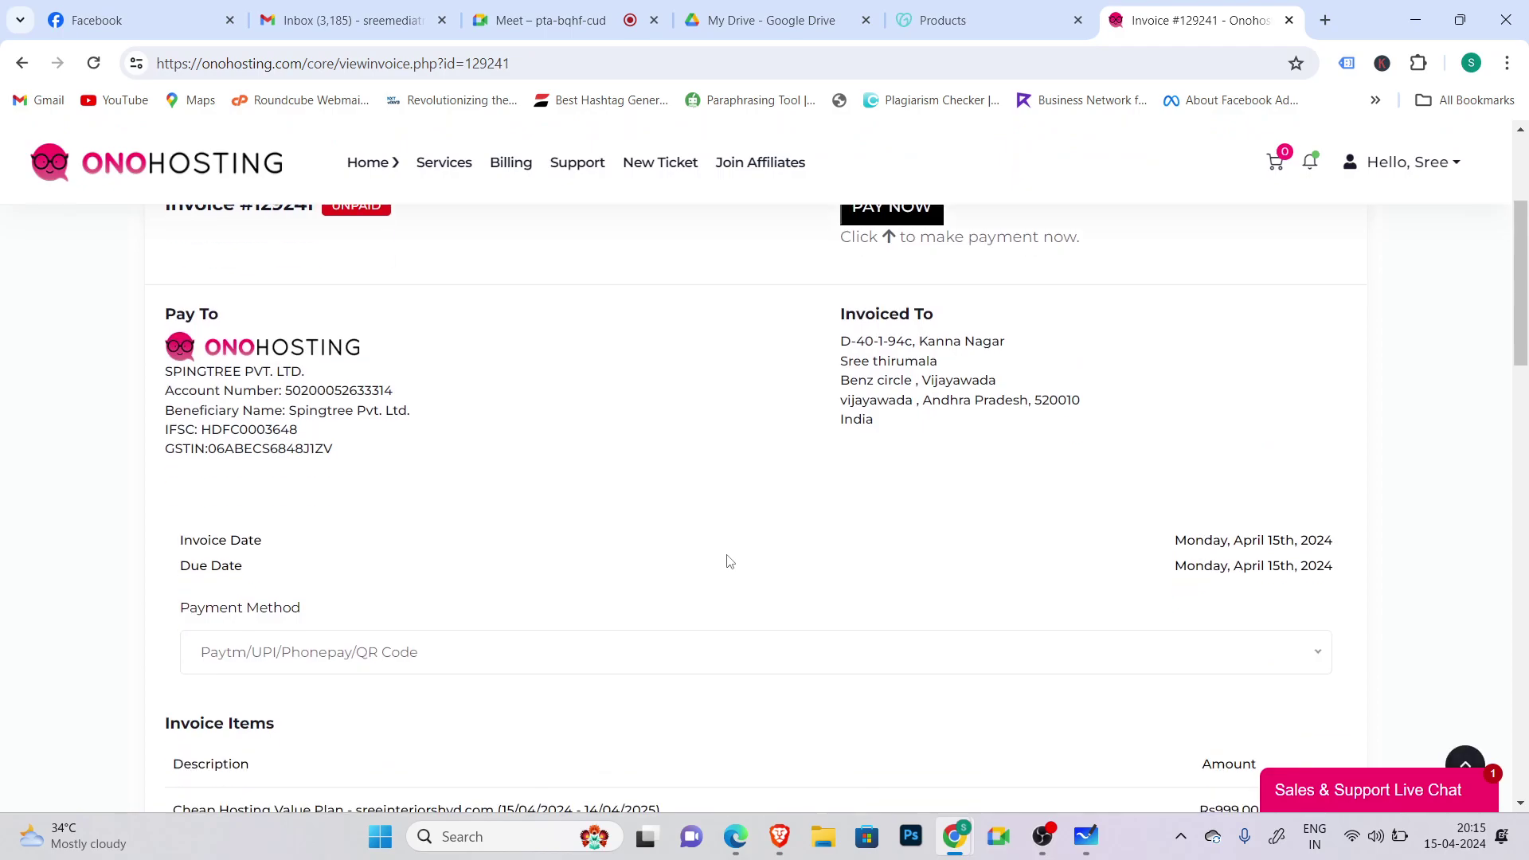
{"action": "scroll", "coordinate": [726, 561], "scroll_direction": "down", "scroll_amount": 7}
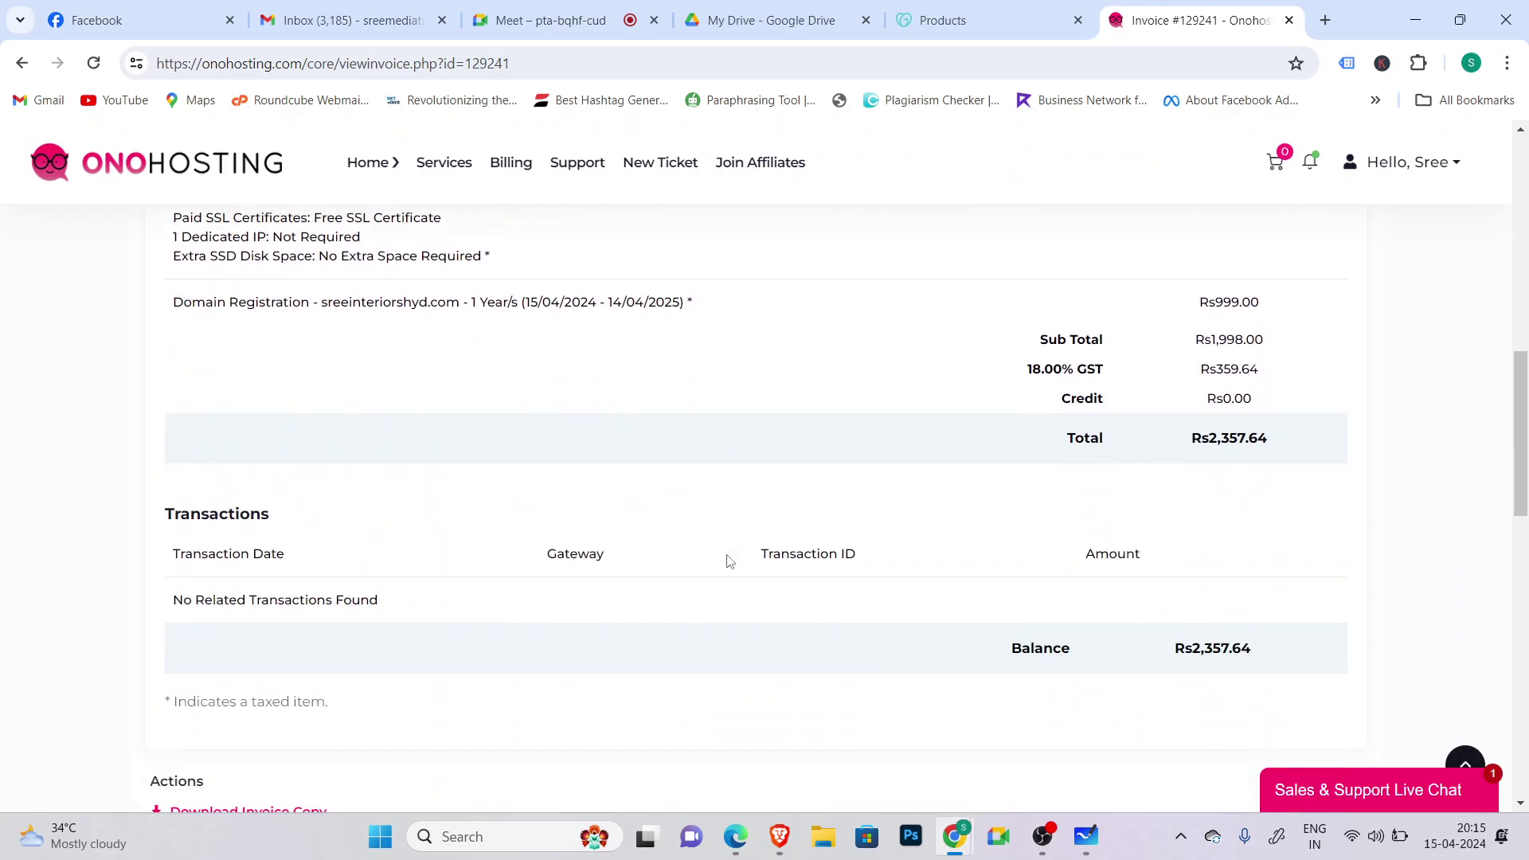
{"action": "scroll", "coordinate": [726, 561], "scroll_direction": "up", "scroll_amount": 7}
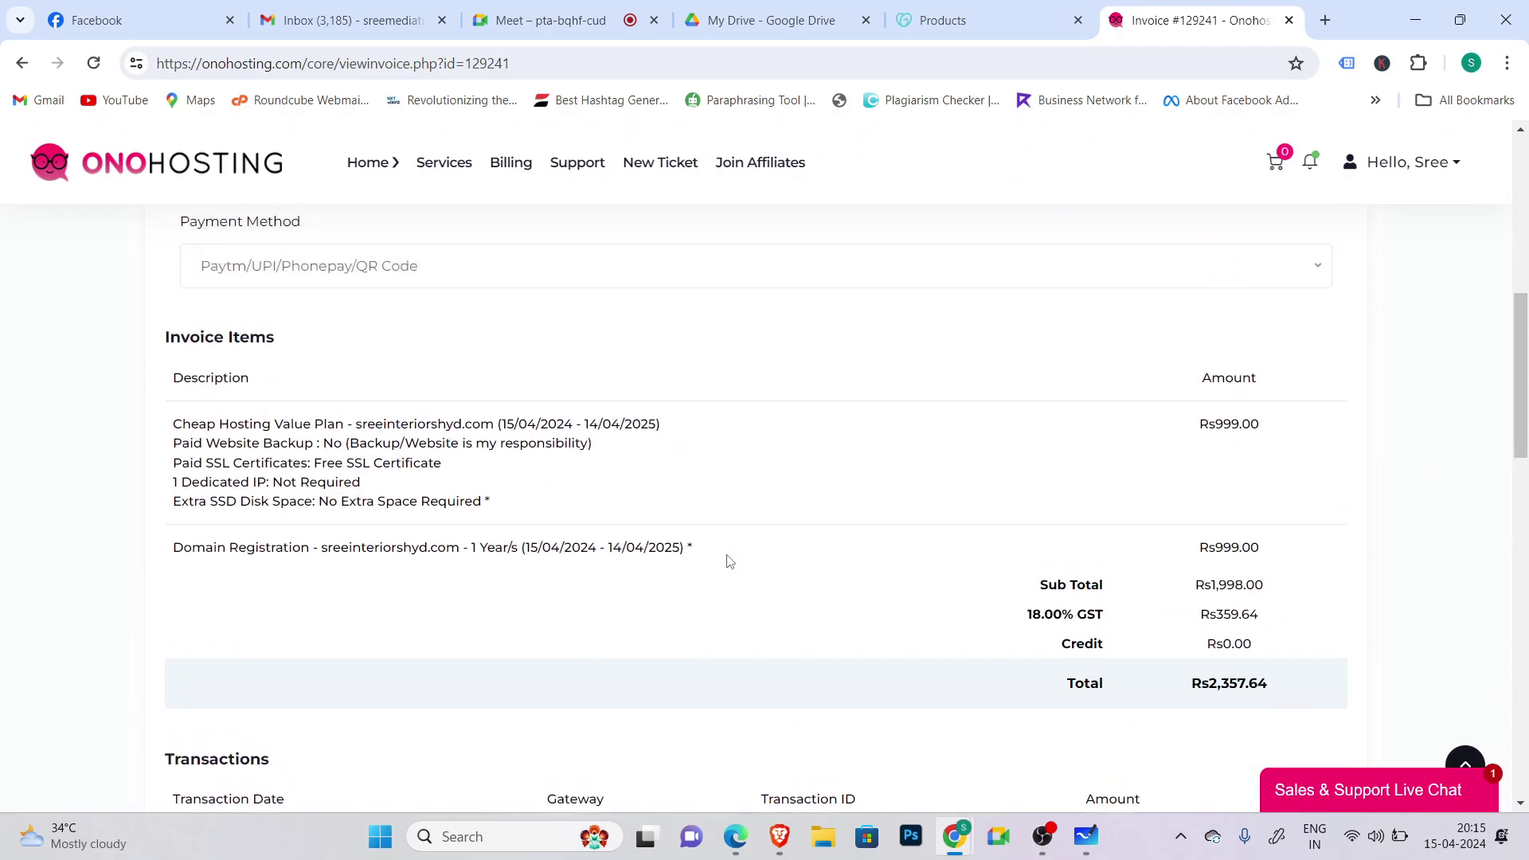
{"action": "scroll", "coordinate": [728, 561], "scroll_direction": "up", "scroll_amount": 5}
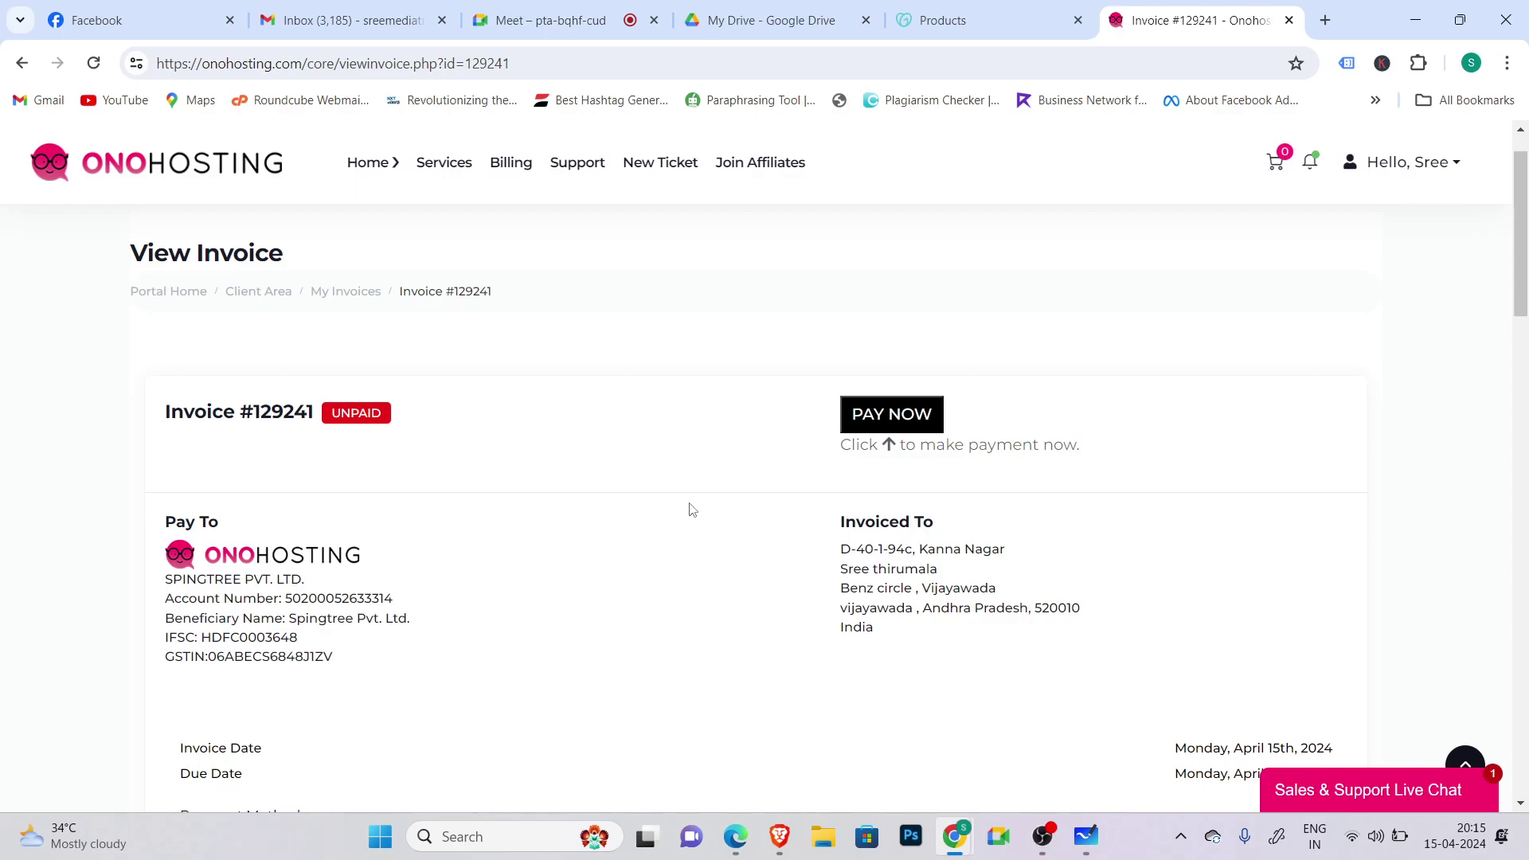
{"action": "scroll", "coordinate": [690, 509], "scroll_direction": "up", "scroll_amount": 1}
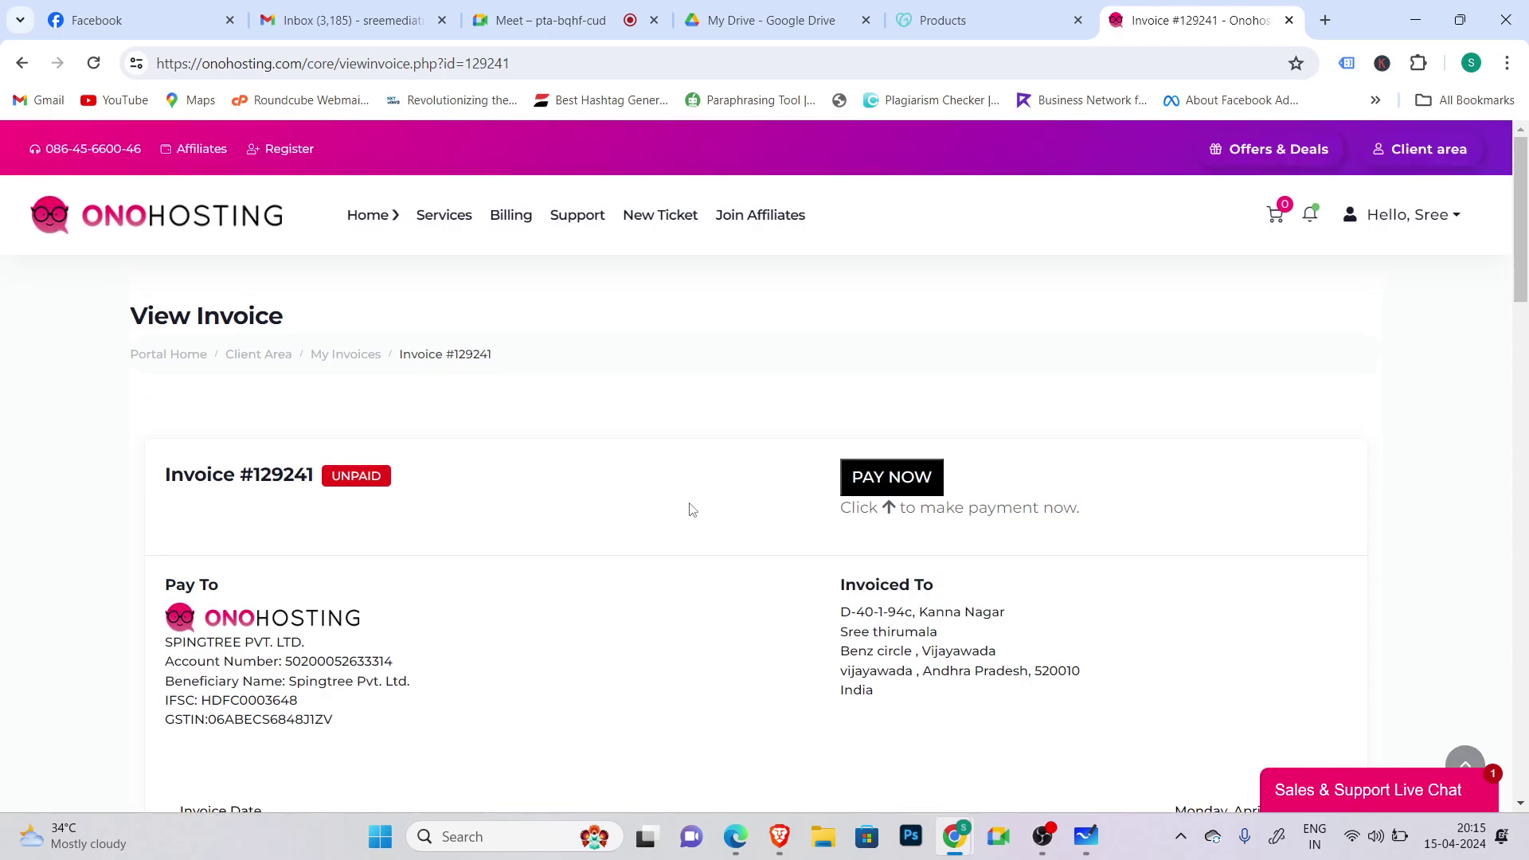
{"action": "mouse_move", "coordinate": [459, 226]}
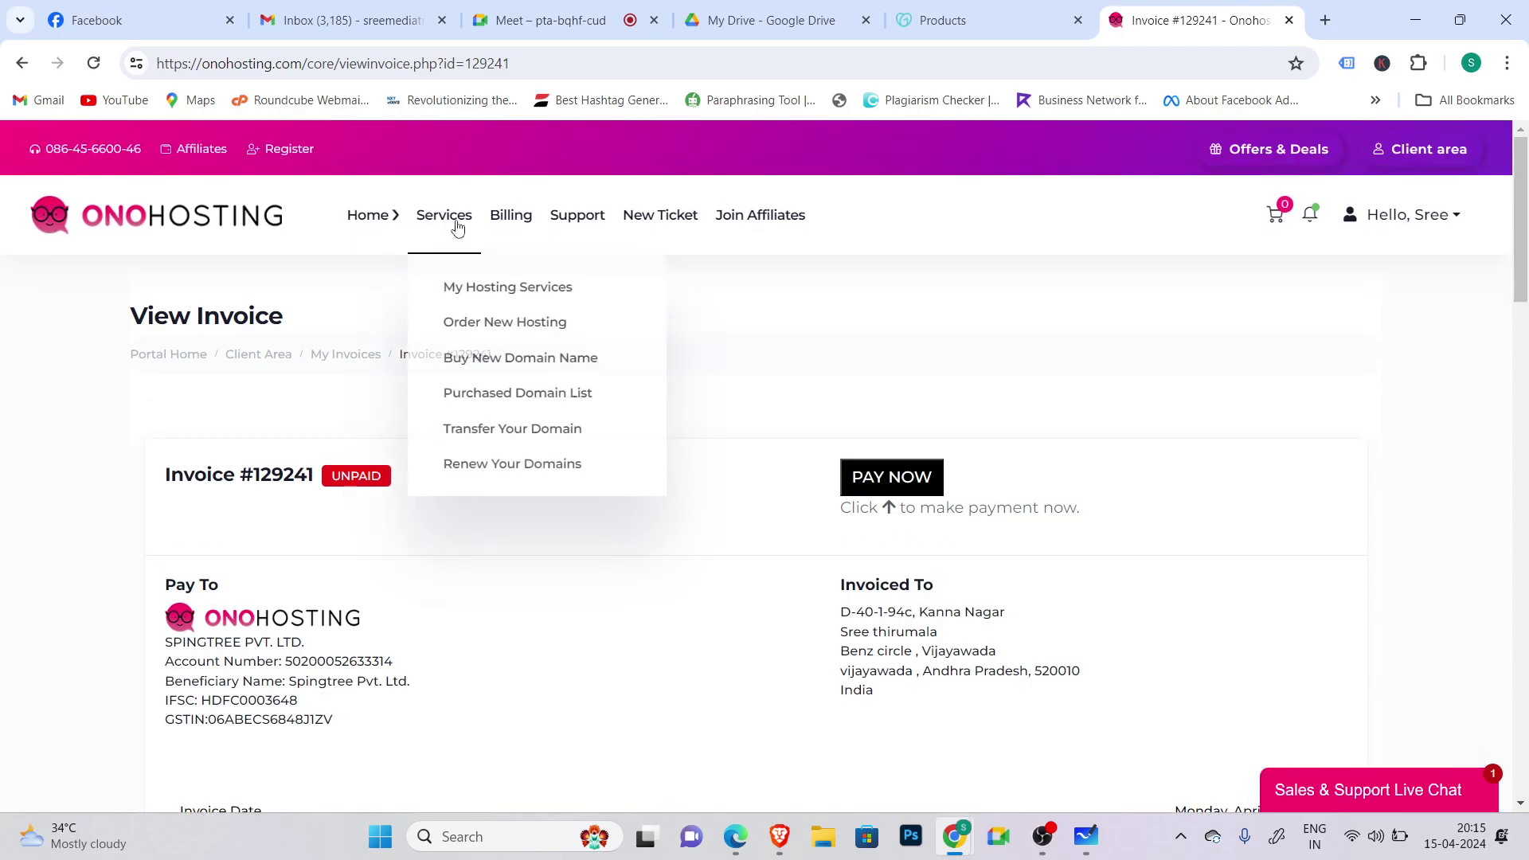
{"action": "left_click", "coordinate": [466, 287]}
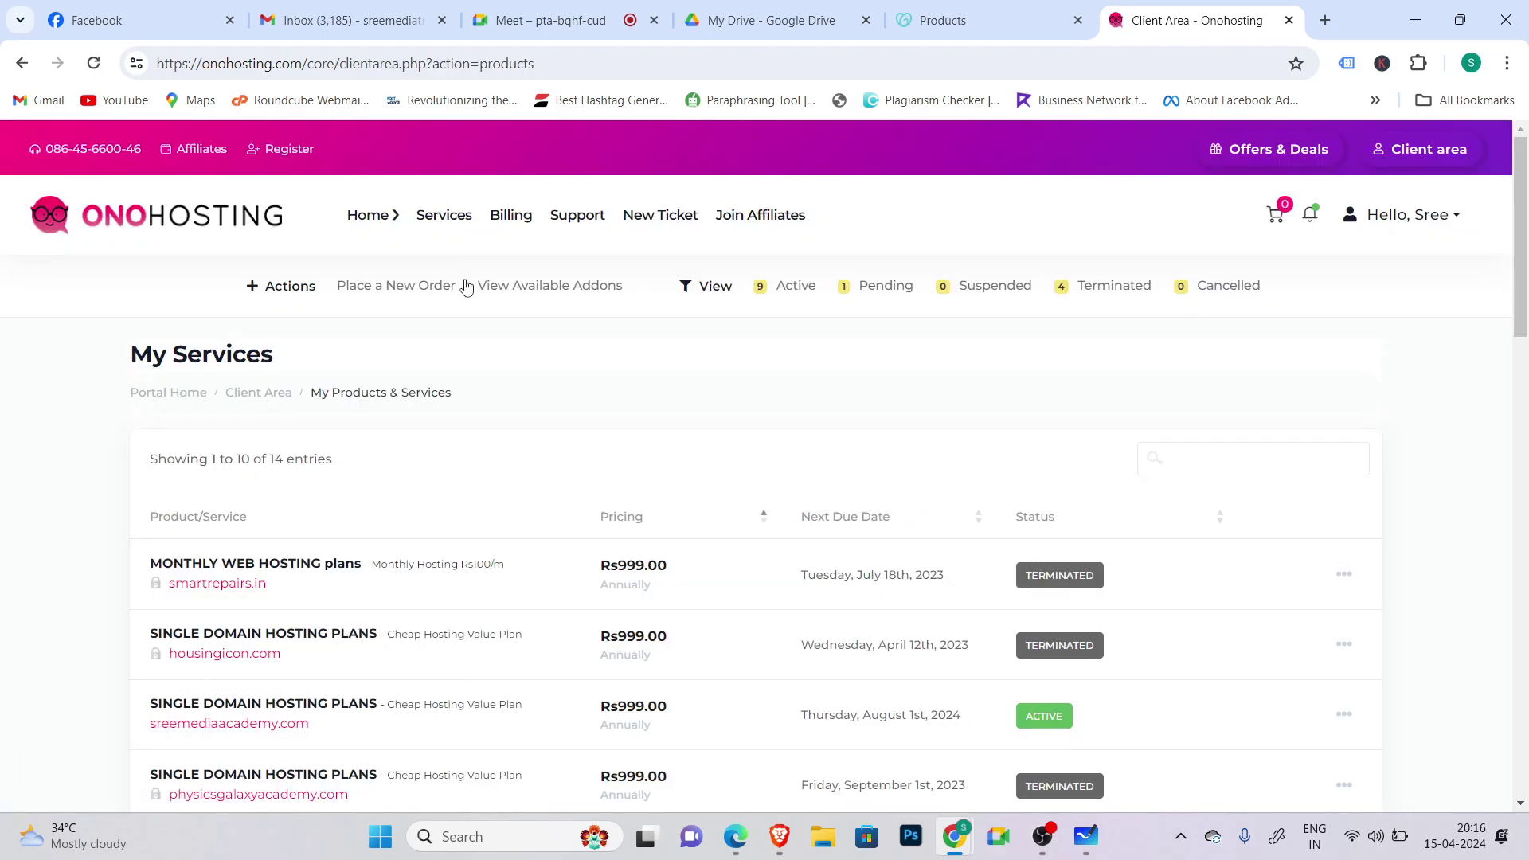
Step: Open the srikarthikeyapestcontrol.com service and log into its cPanel
{"action": "scroll", "coordinate": [127, 482], "scroll_direction": "down", "scroll_amount": 5}
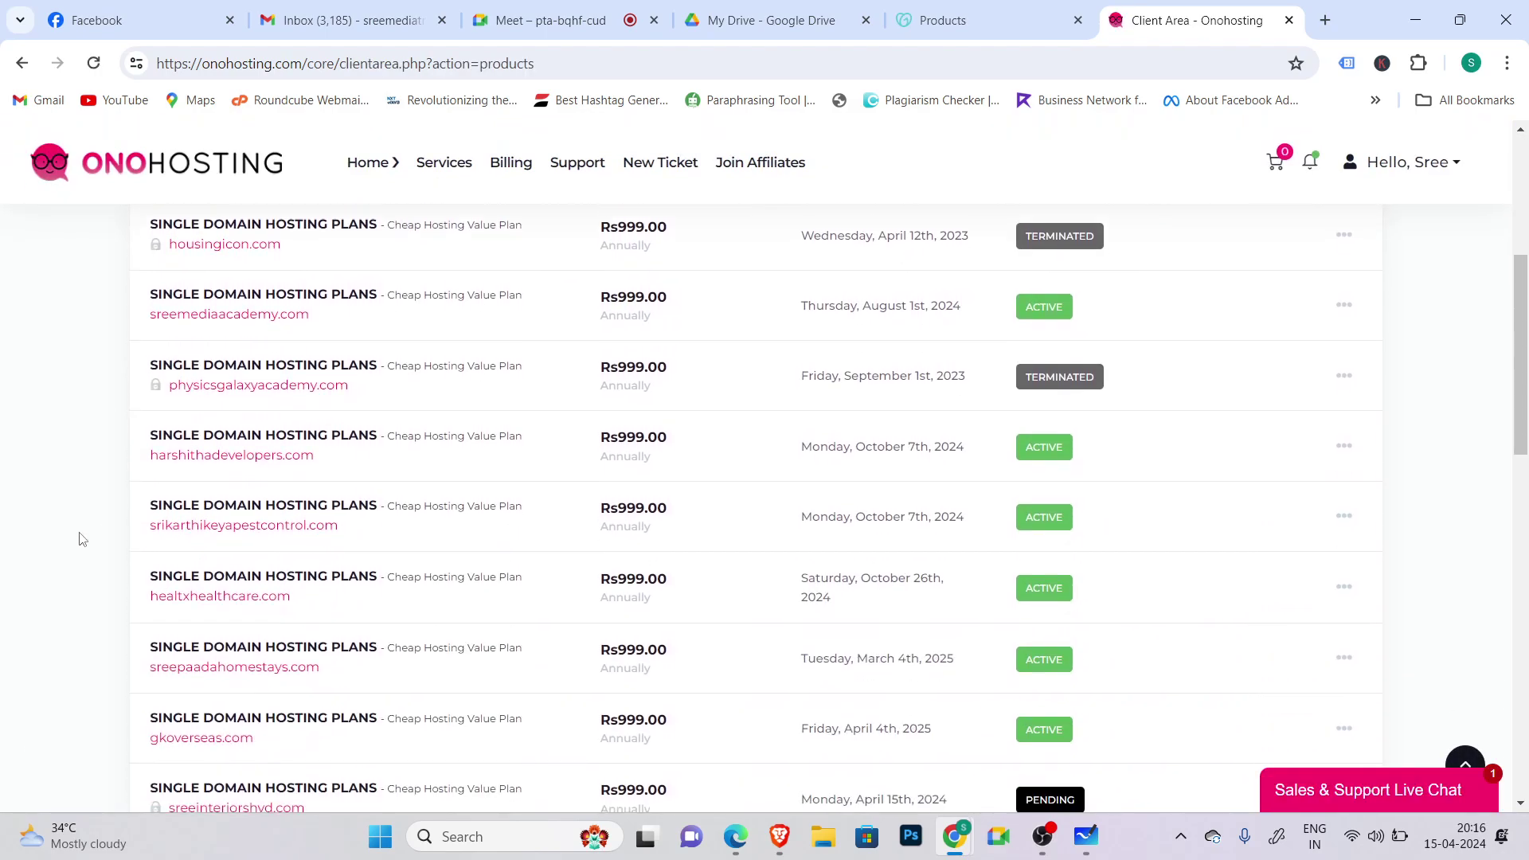
{"action": "scroll", "coordinate": [80, 539], "scroll_direction": "down", "scroll_amount": 3}
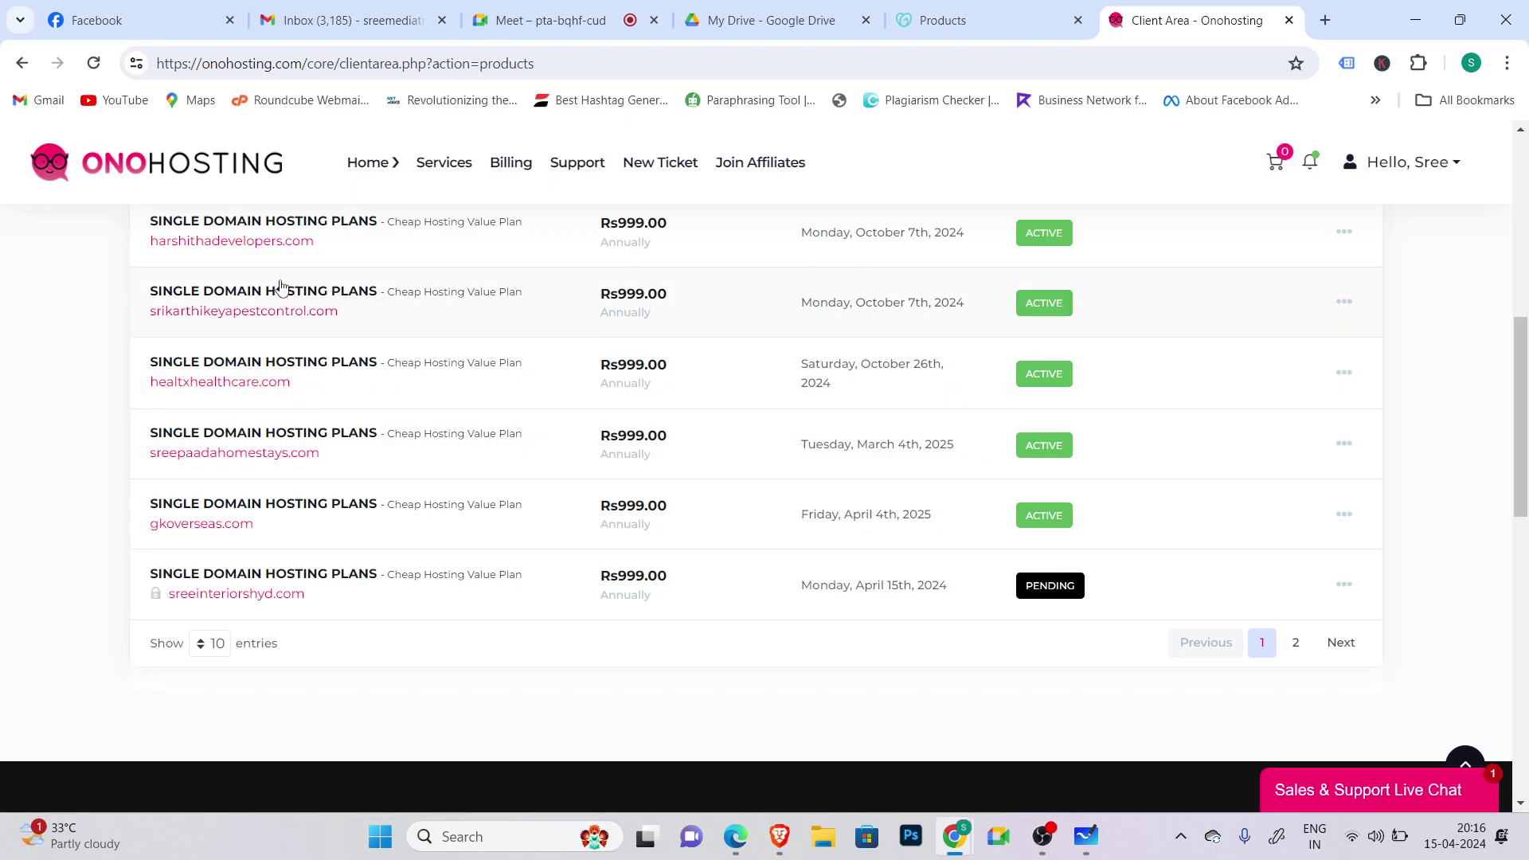
{"action": "scroll", "coordinate": [315, 372], "scroll_direction": "up", "scroll_amount": 1}
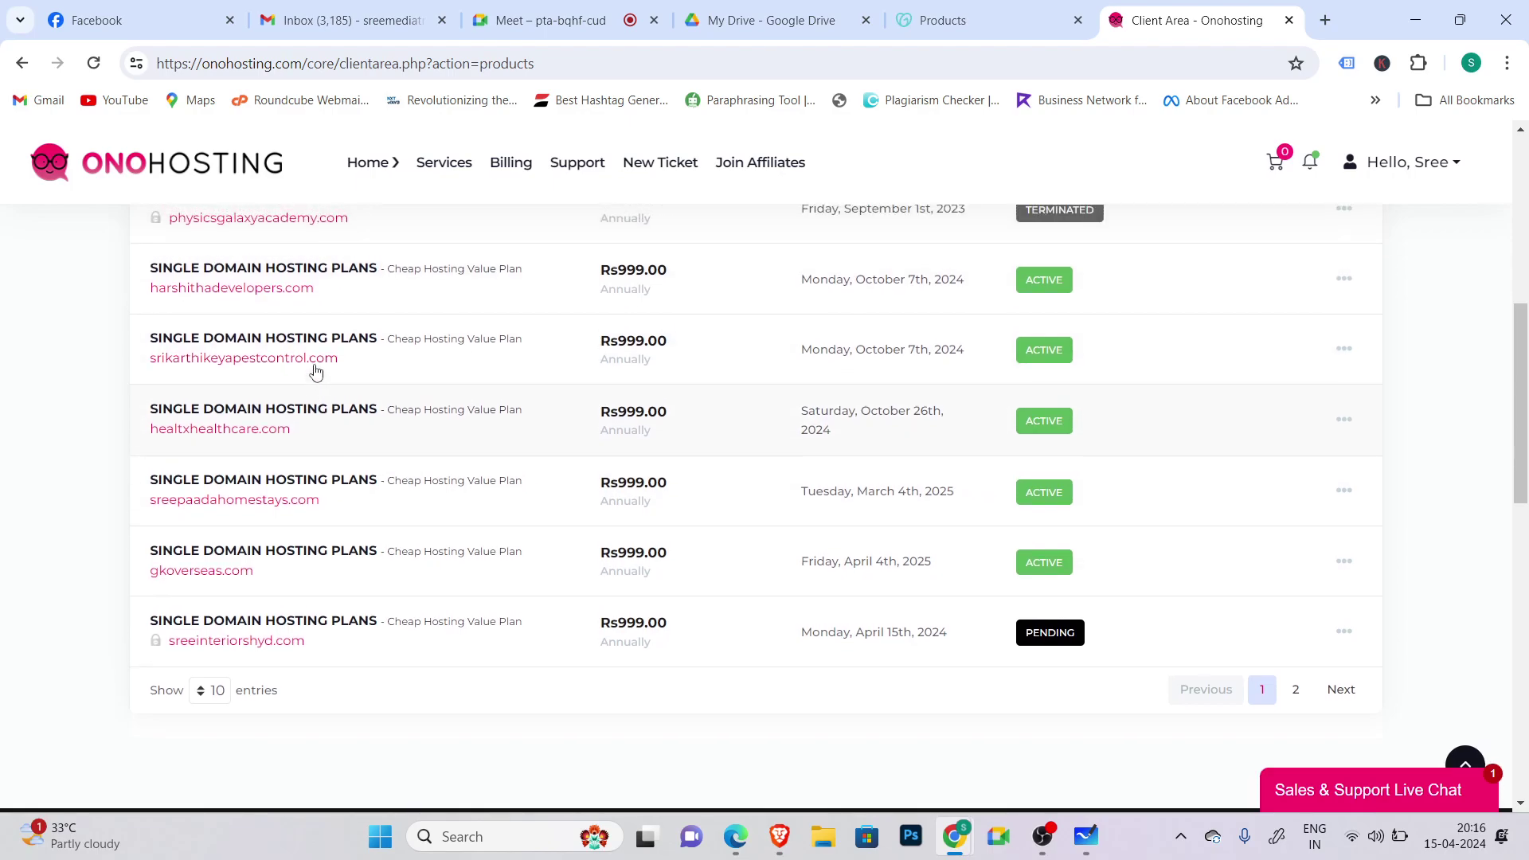
{"action": "left_click", "coordinate": [466, 349]}
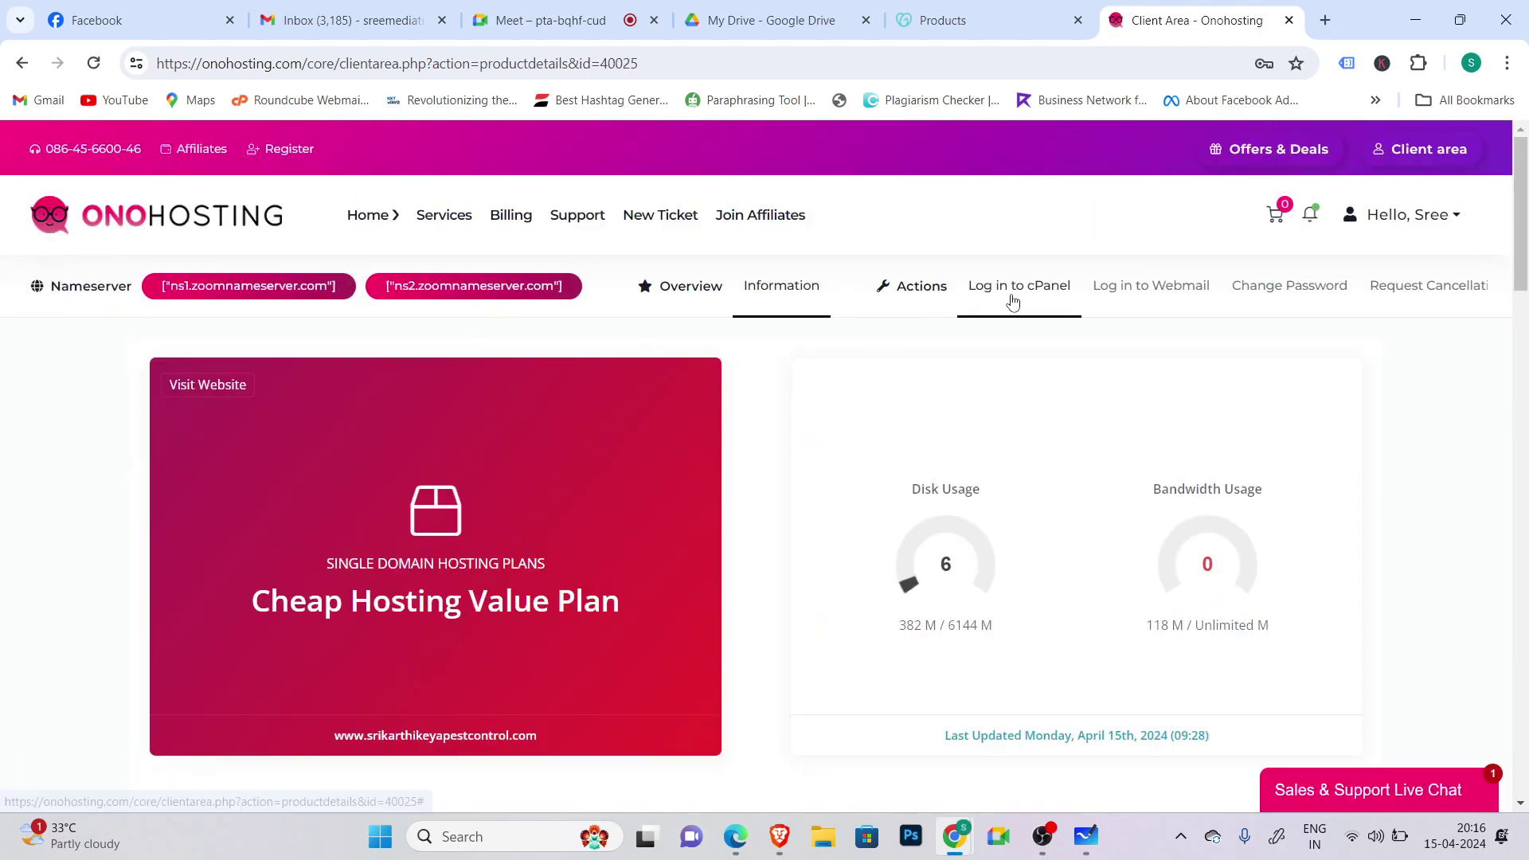
{"action": "left_click", "coordinate": [1012, 301]}
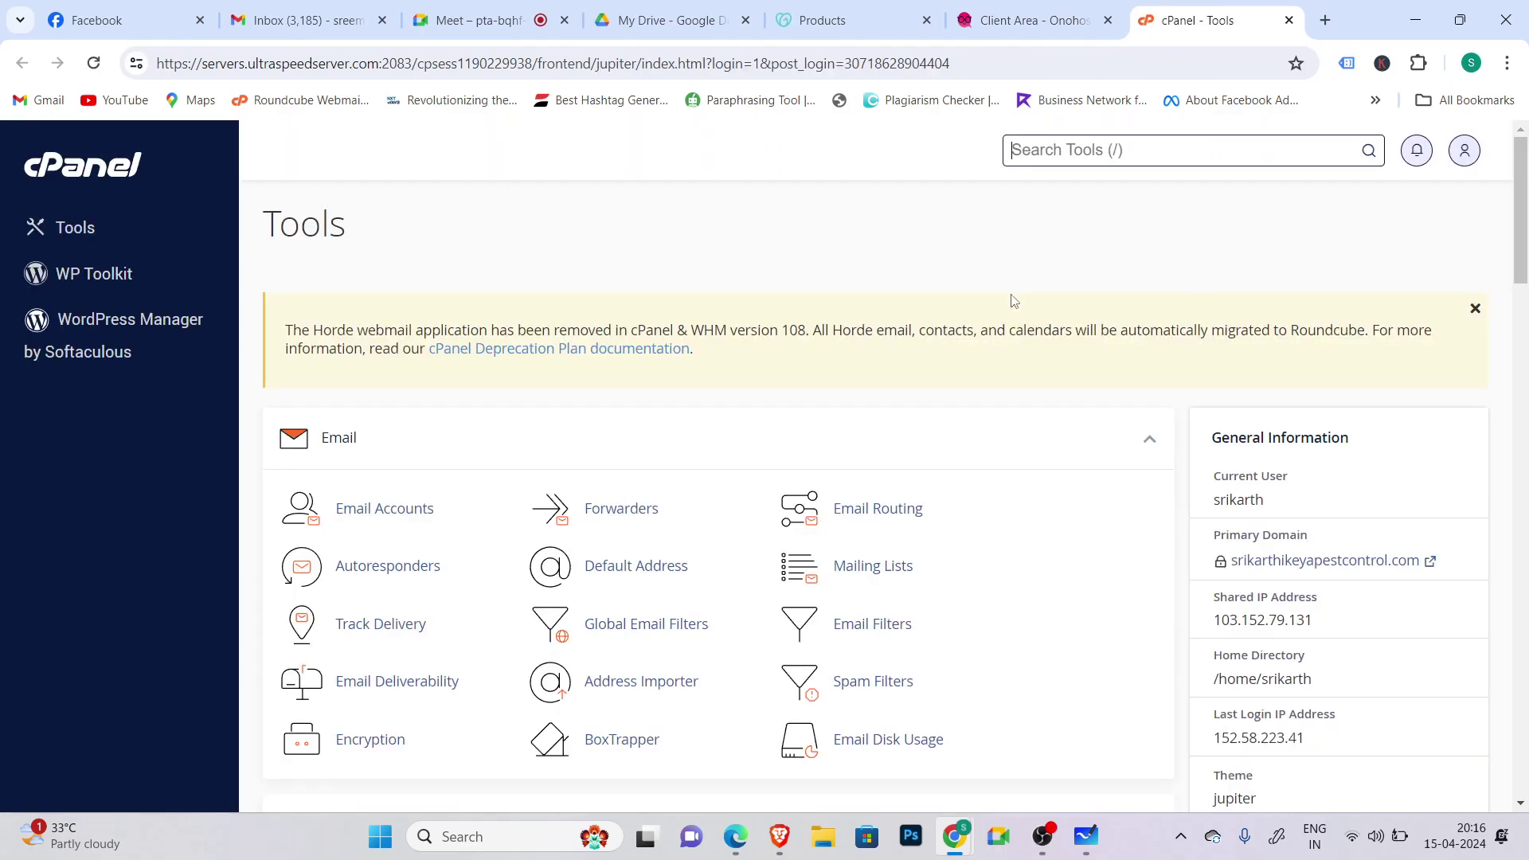
Step: Scroll down to cPanel's Software tools and open WordPress Manager by Softaculous
{"action": "scroll", "coordinate": [1068, 464], "scroll_direction": "down", "scroll_amount": 2}
{"action": "scroll", "coordinate": [1073, 466], "scroll_direction": "down", "scroll_amount": 3}
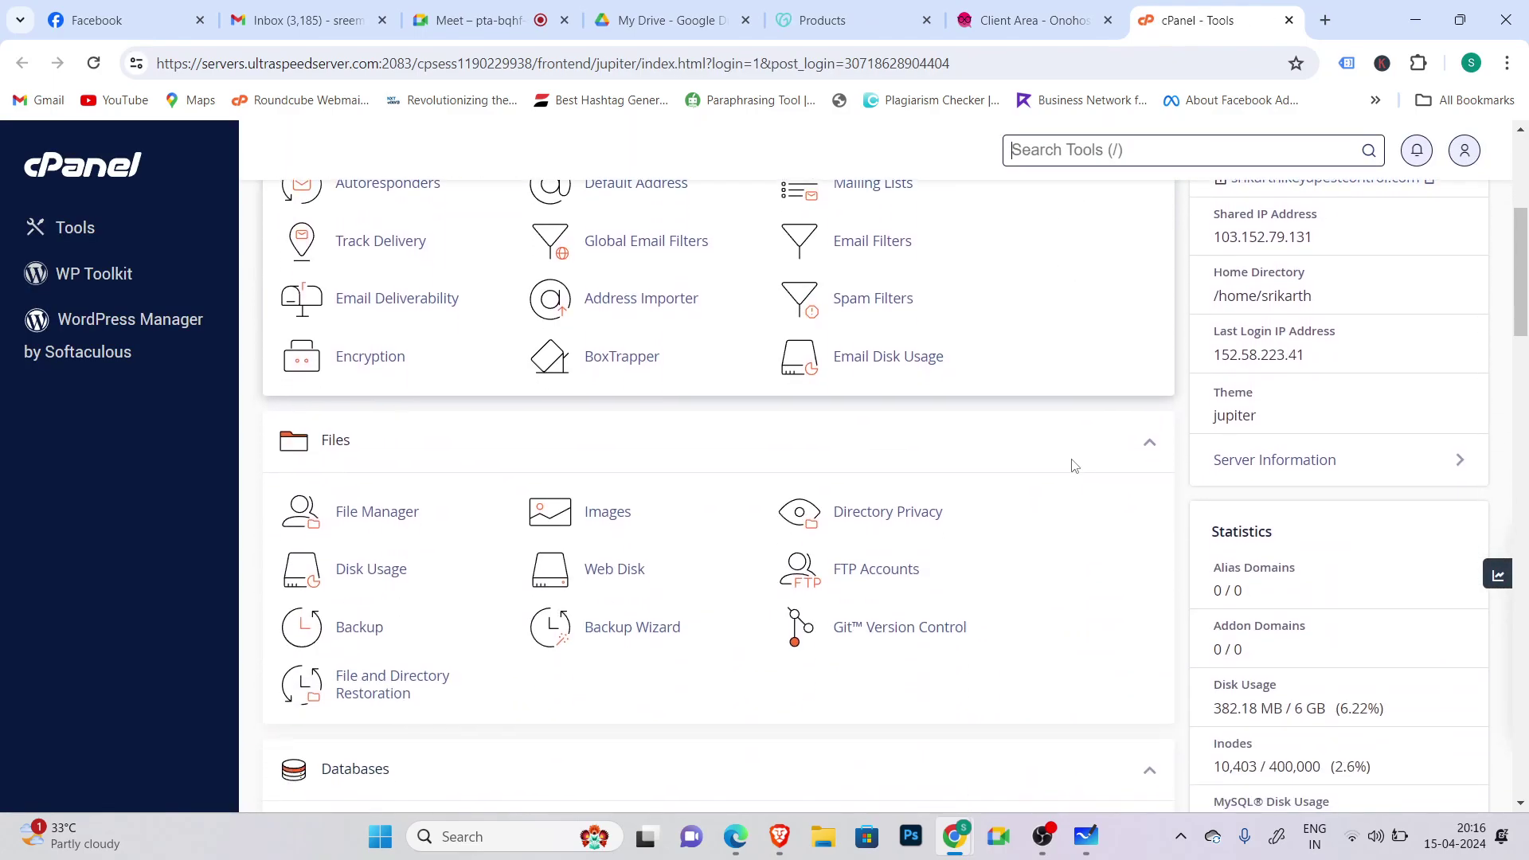
{"action": "scroll", "coordinate": [1072, 465], "scroll_direction": "down", "scroll_amount": 8}
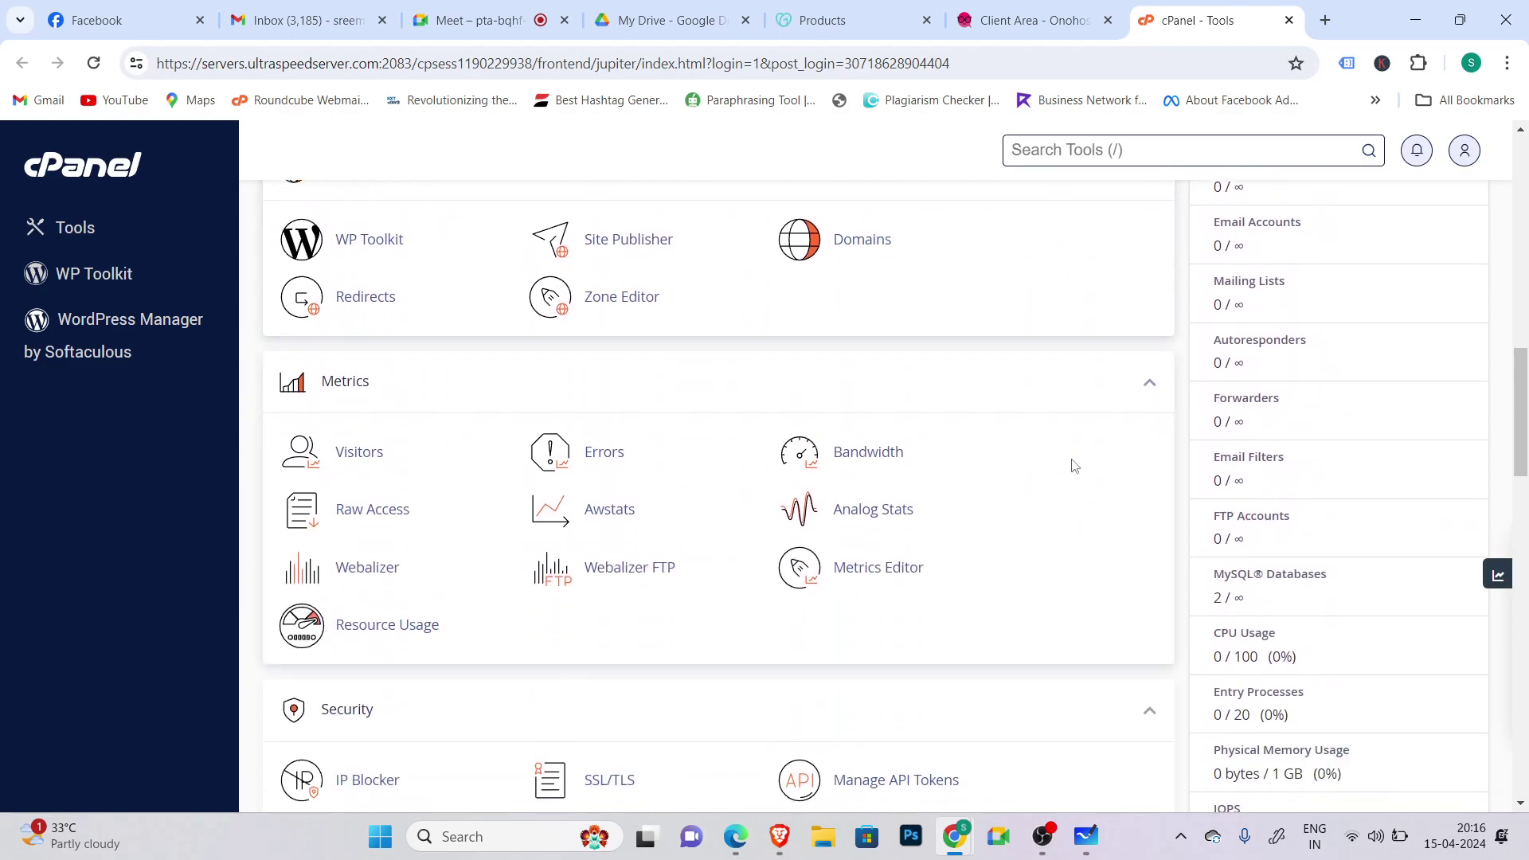
{"action": "scroll", "coordinate": [1072, 466], "scroll_direction": "down", "scroll_amount": 8}
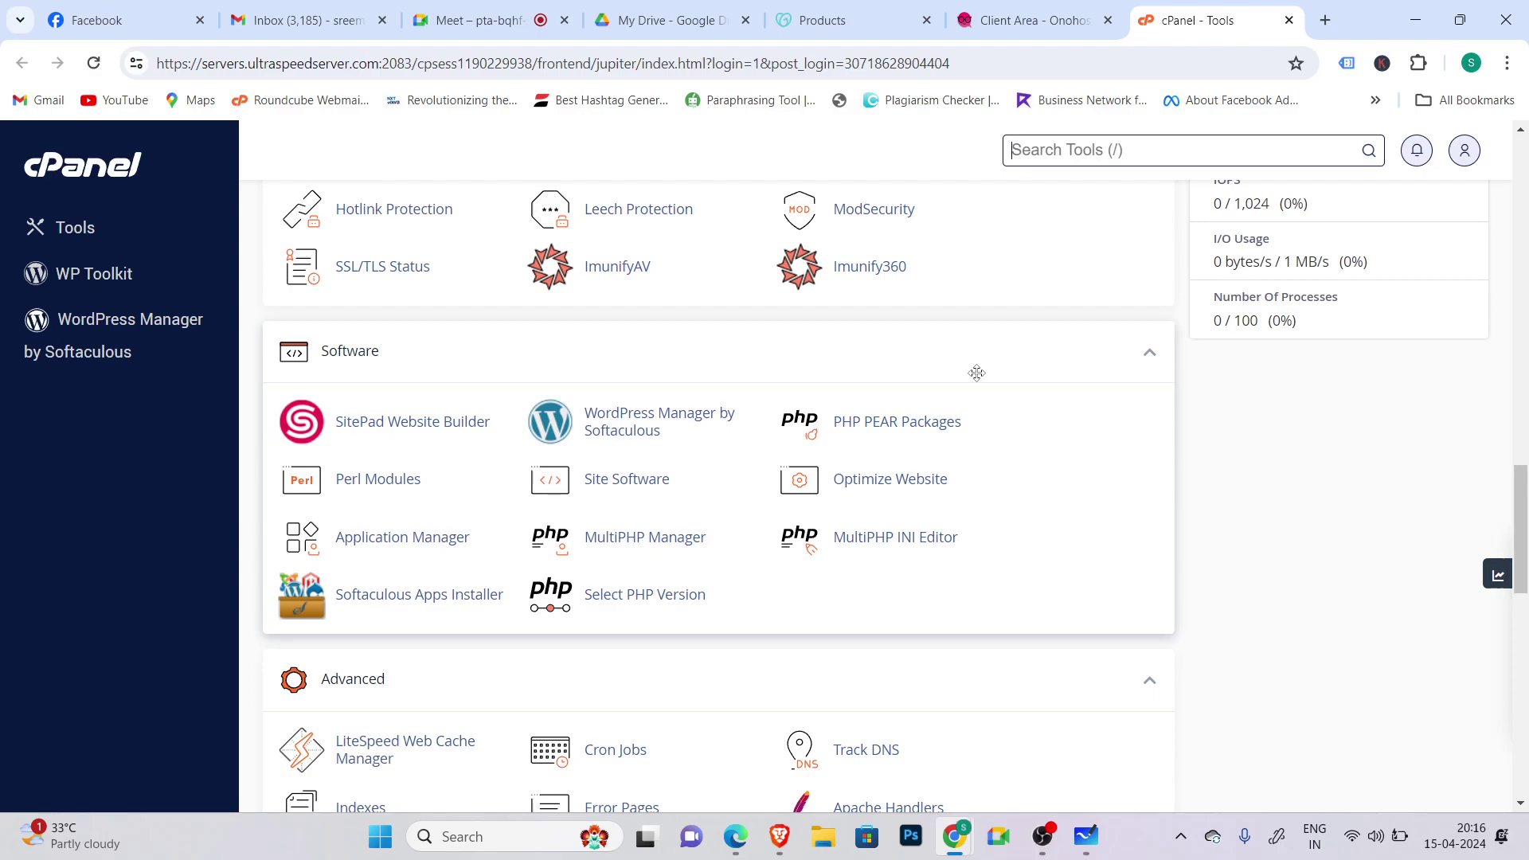
{"action": "left_click", "coordinate": [681, 428]}
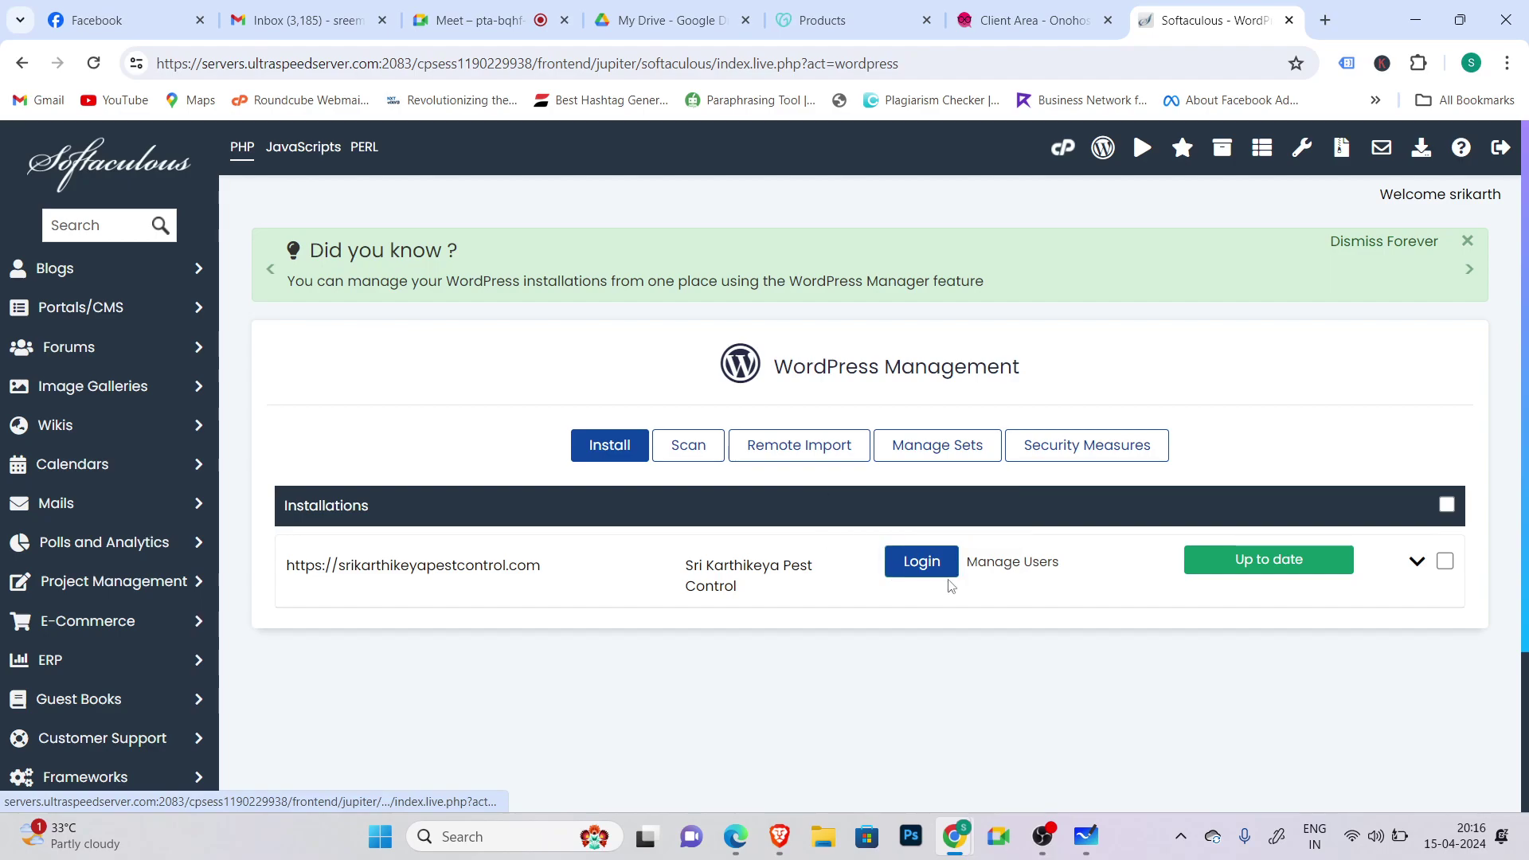
Step: Sign in to the srikarthikeyapestcontrol.com WordPress admin and check its Softaculous installation listing
{"action": "left_click", "coordinate": [922, 562]}
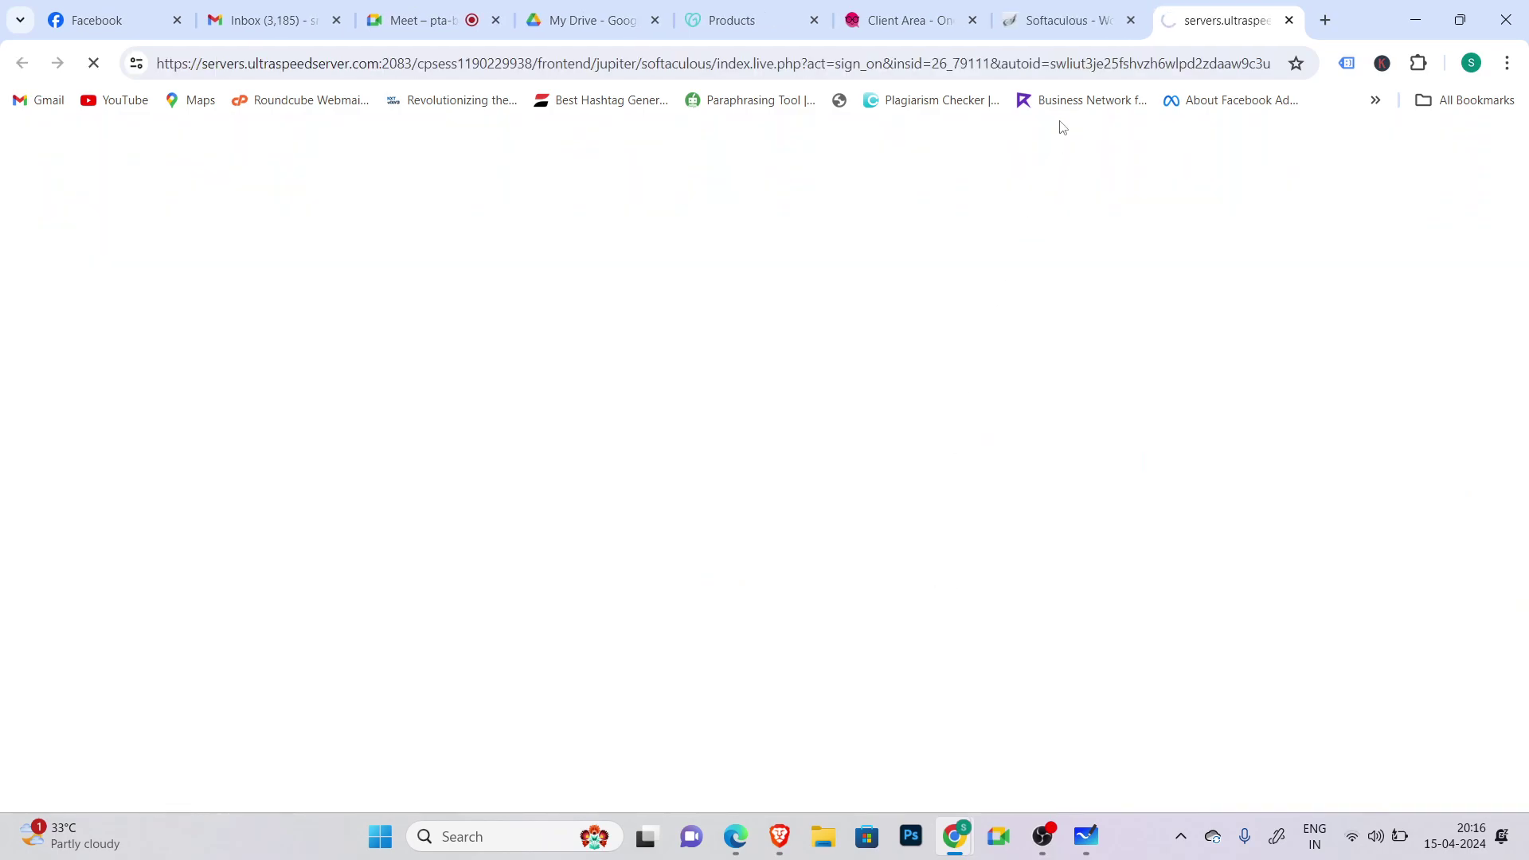
{"action": "left_click", "coordinate": [1075, 17]}
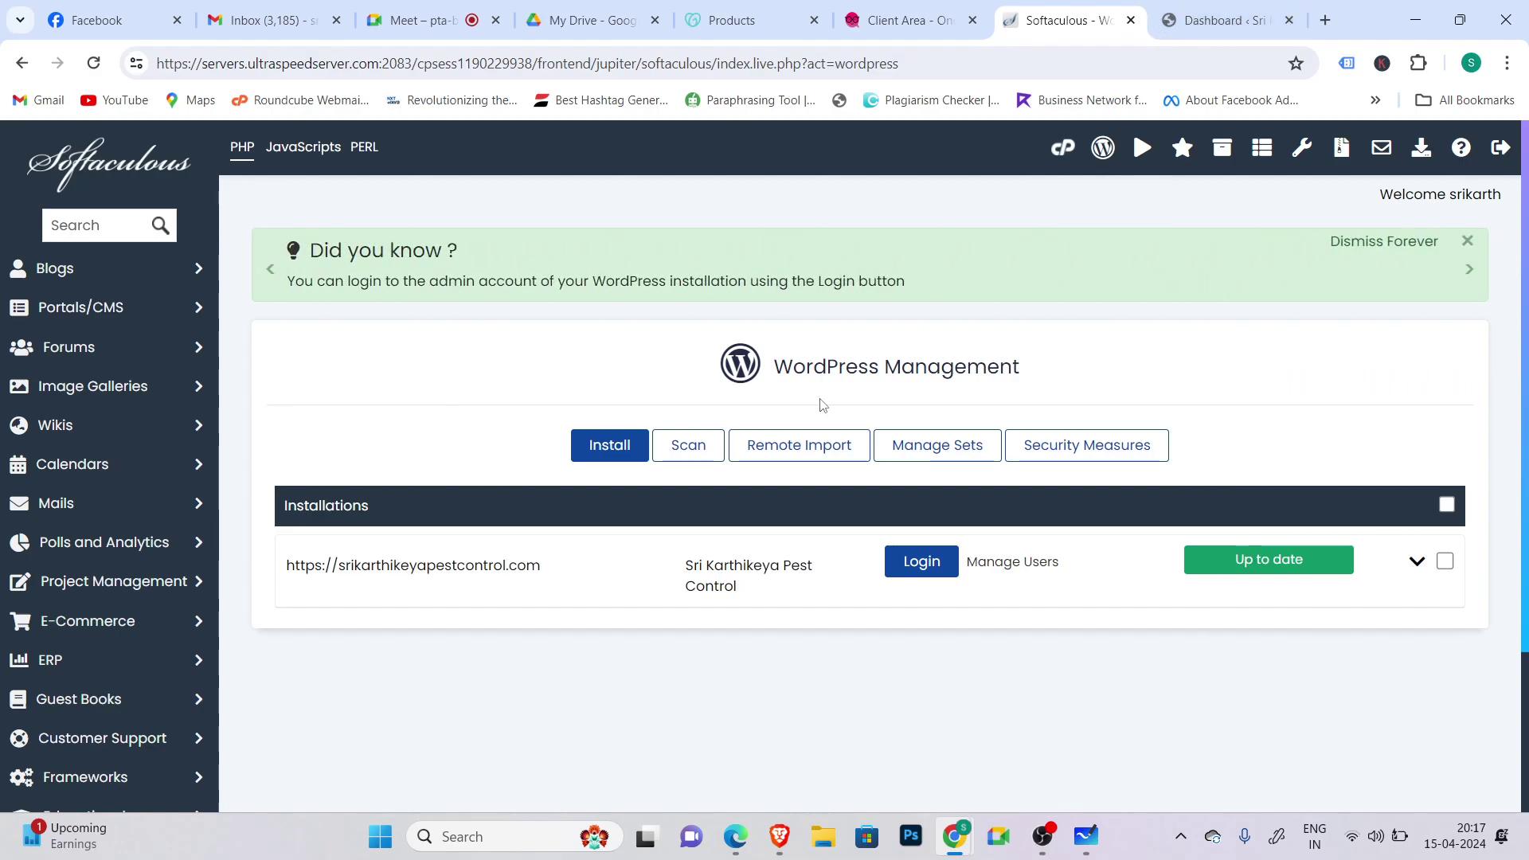
{"action": "left_click", "coordinate": [1226, 19]}
Step: Visit the live srikarthikeyapestcontrol.com homepage from the admin bar and scroll through its sections
{"action": "mouse_move", "coordinate": [144, 136]}
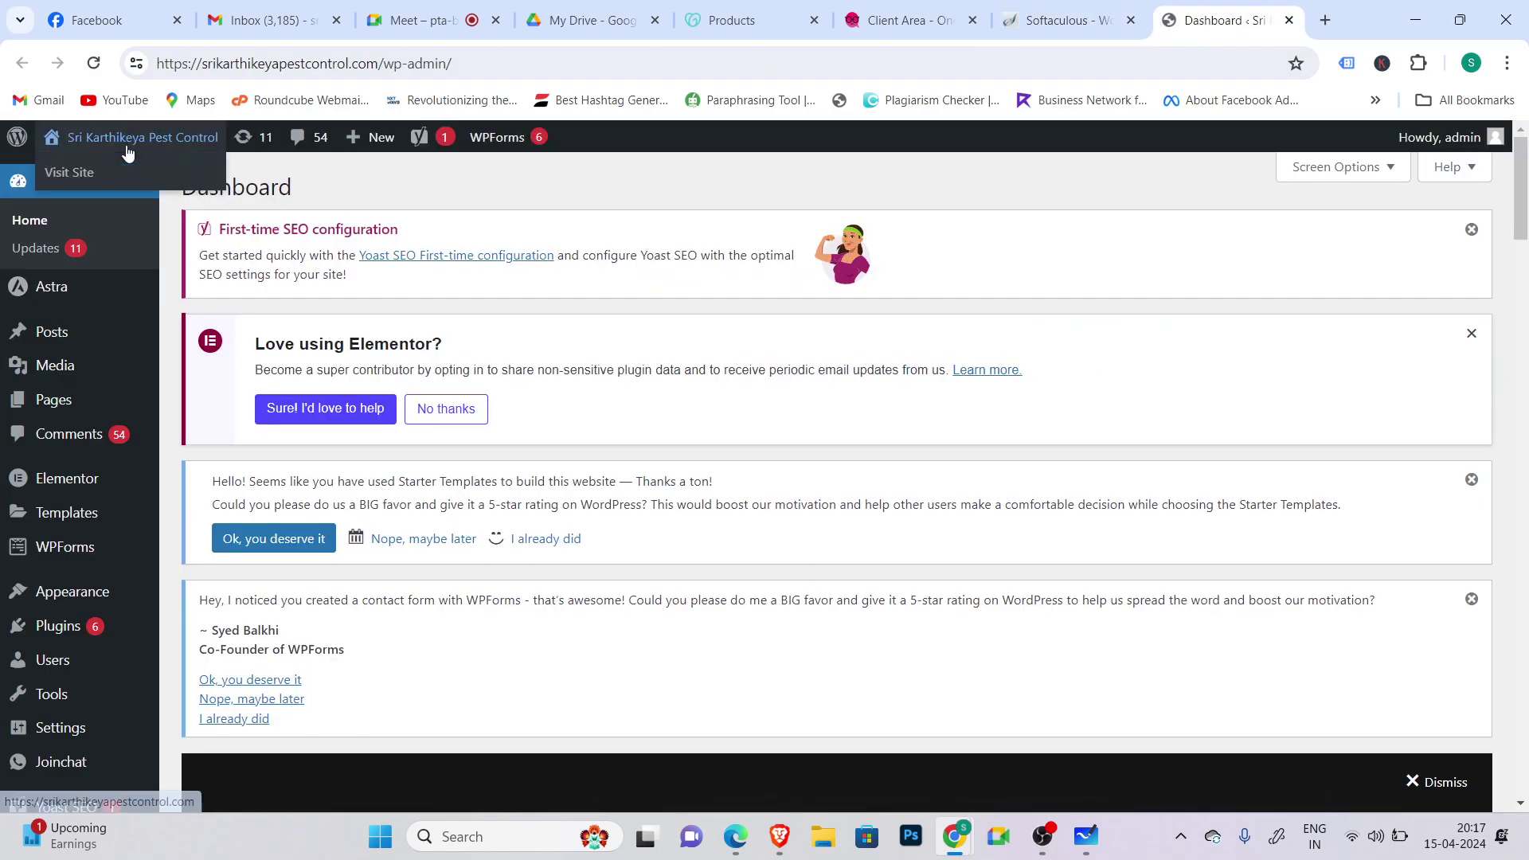
{"action": "left_click", "coordinate": [78, 182]}
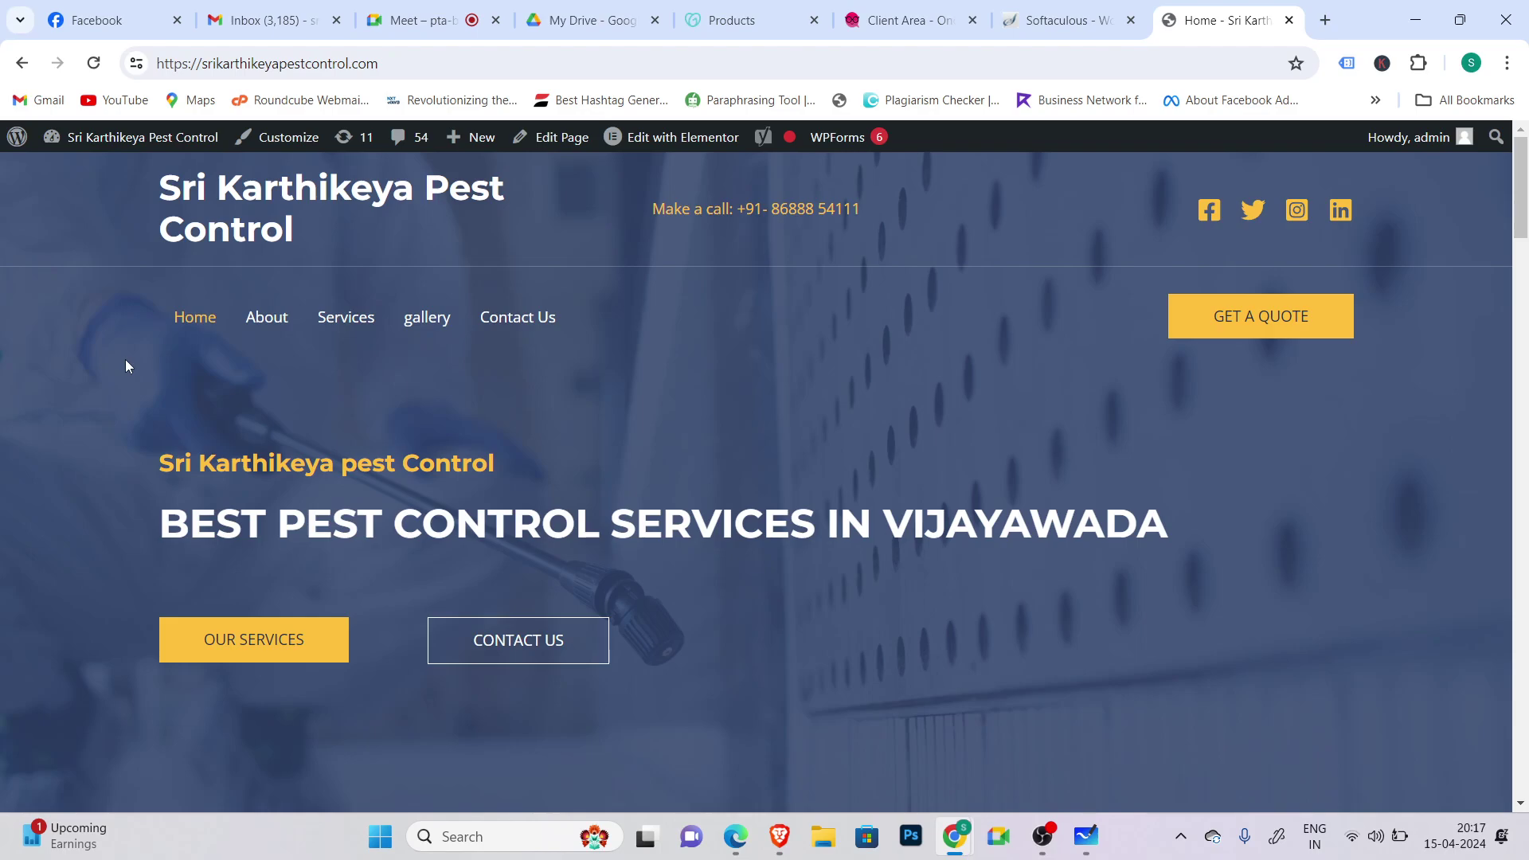
{"action": "scroll", "coordinate": [126, 362], "scroll_direction": "down", "scroll_amount": 10}
{"action": "scroll", "coordinate": [126, 367], "scroll_direction": "down", "scroll_amount": 15}
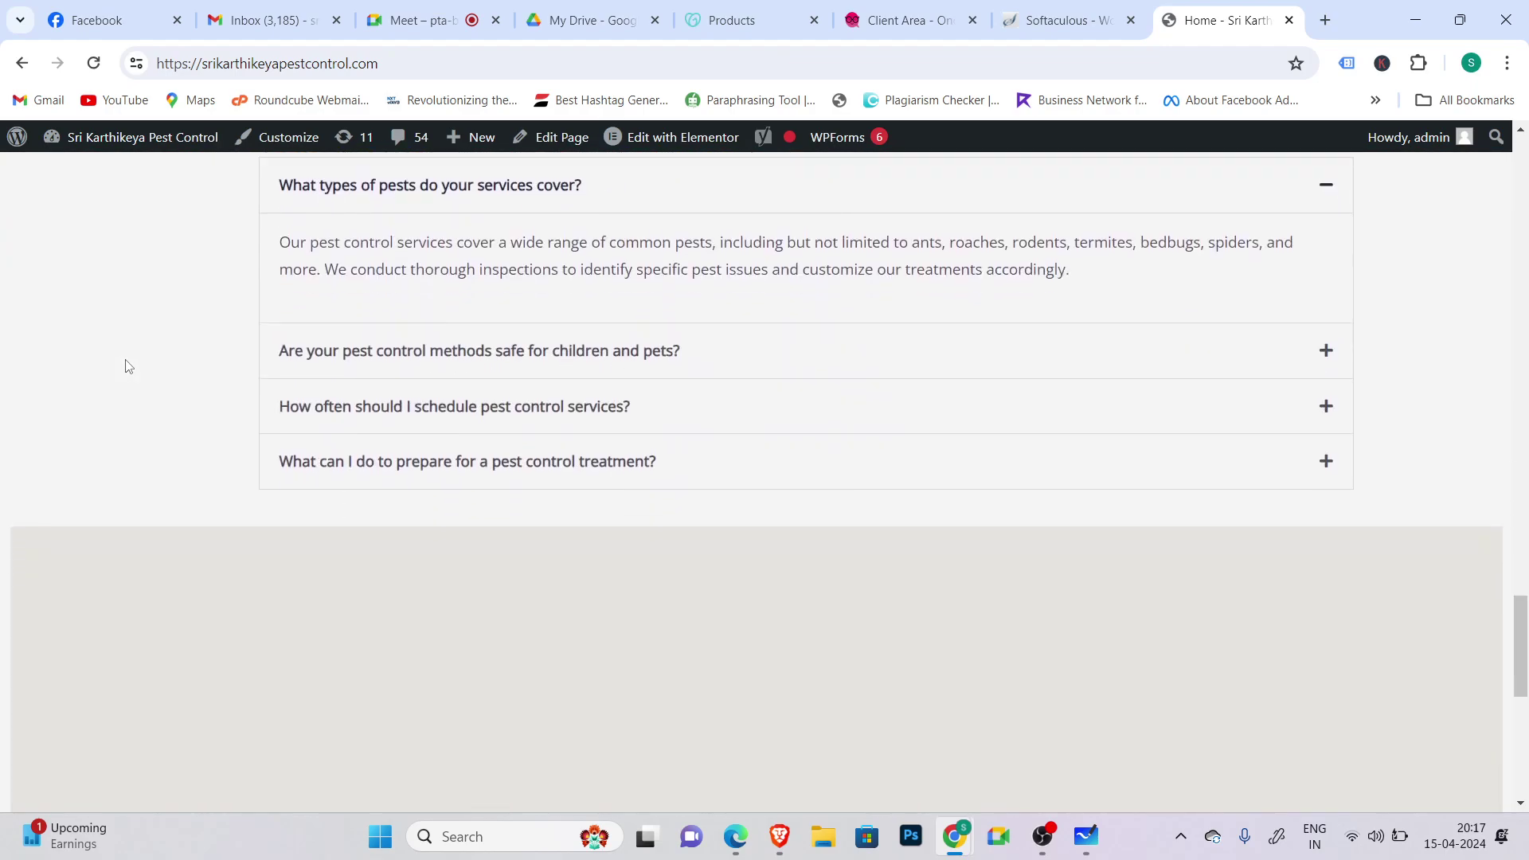
{"action": "scroll", "coordinate": [127, 366], "scroll_direction": "down", "scroll_amount": 5}
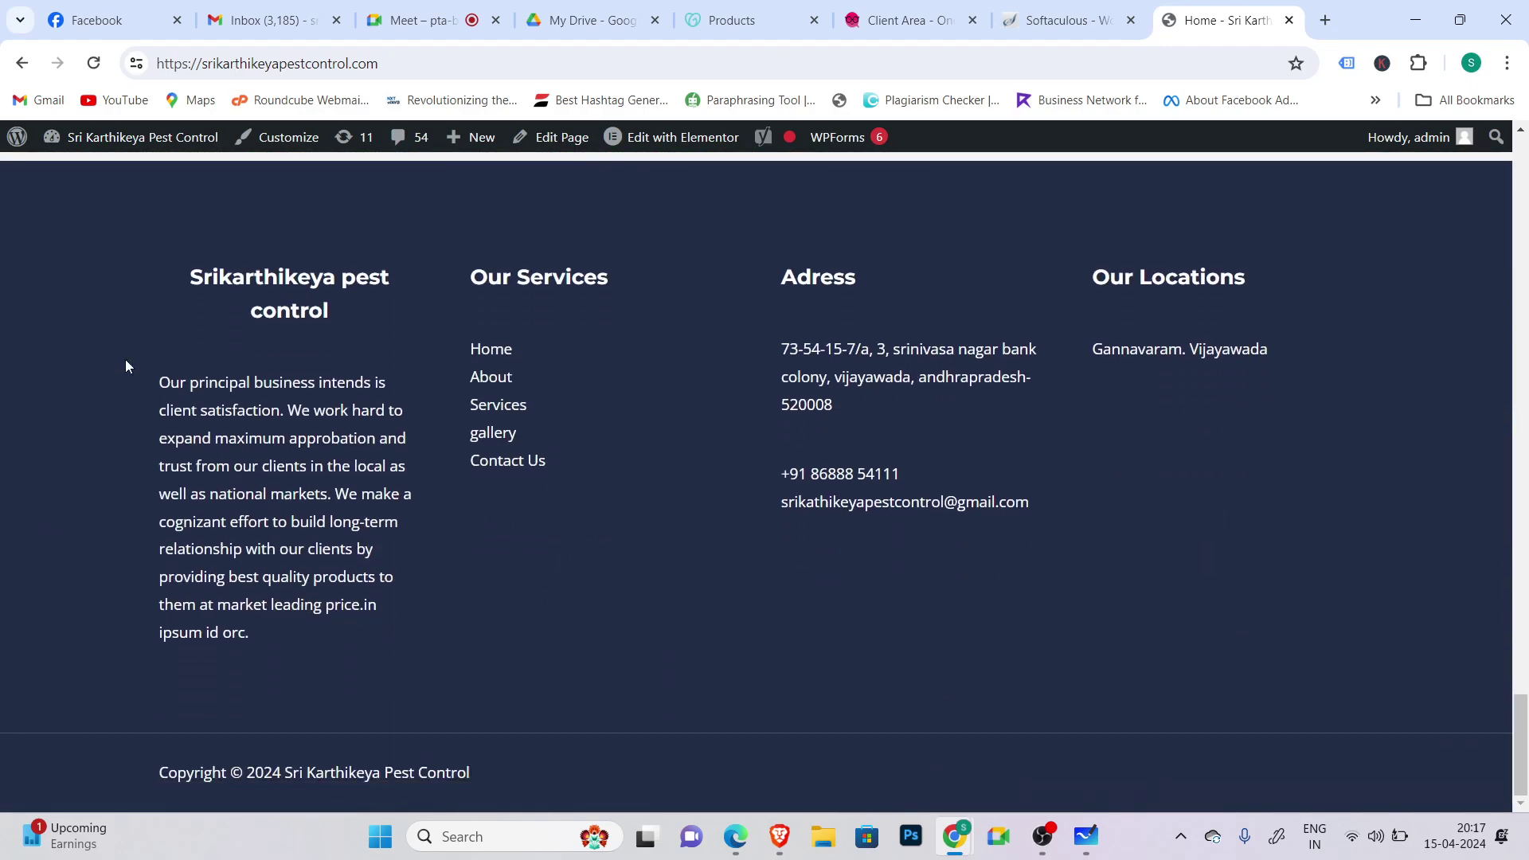
{"action": "scroll", "coordinate": [126, 365], "scroll_direction": "up", "scroll_amount": 20}
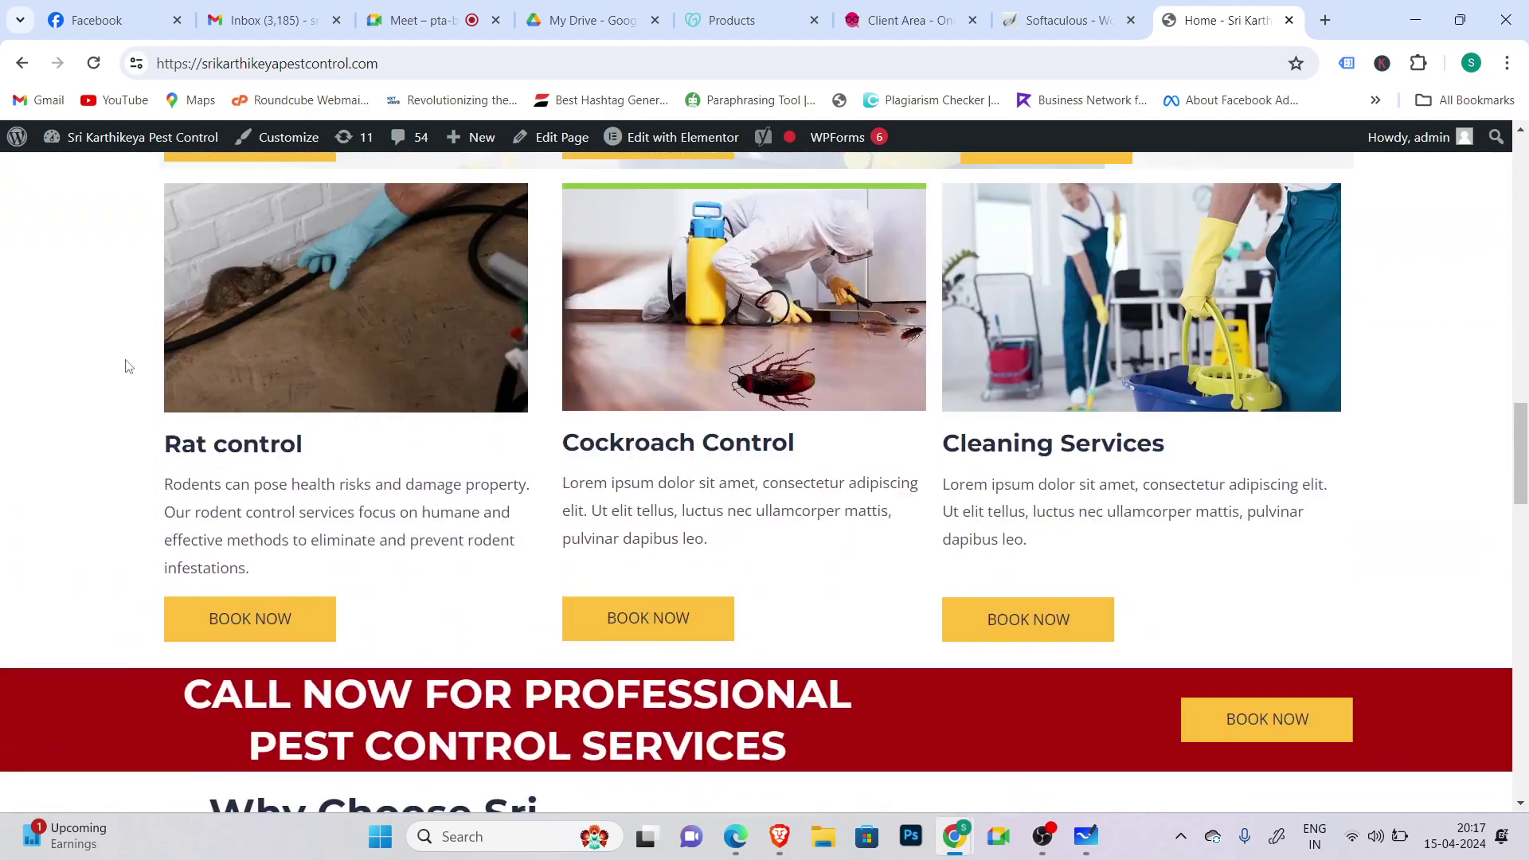
{"action": "scroll", "coordinate": [126, 366], "scroll_direction": "up", "scroll_amount": 8}
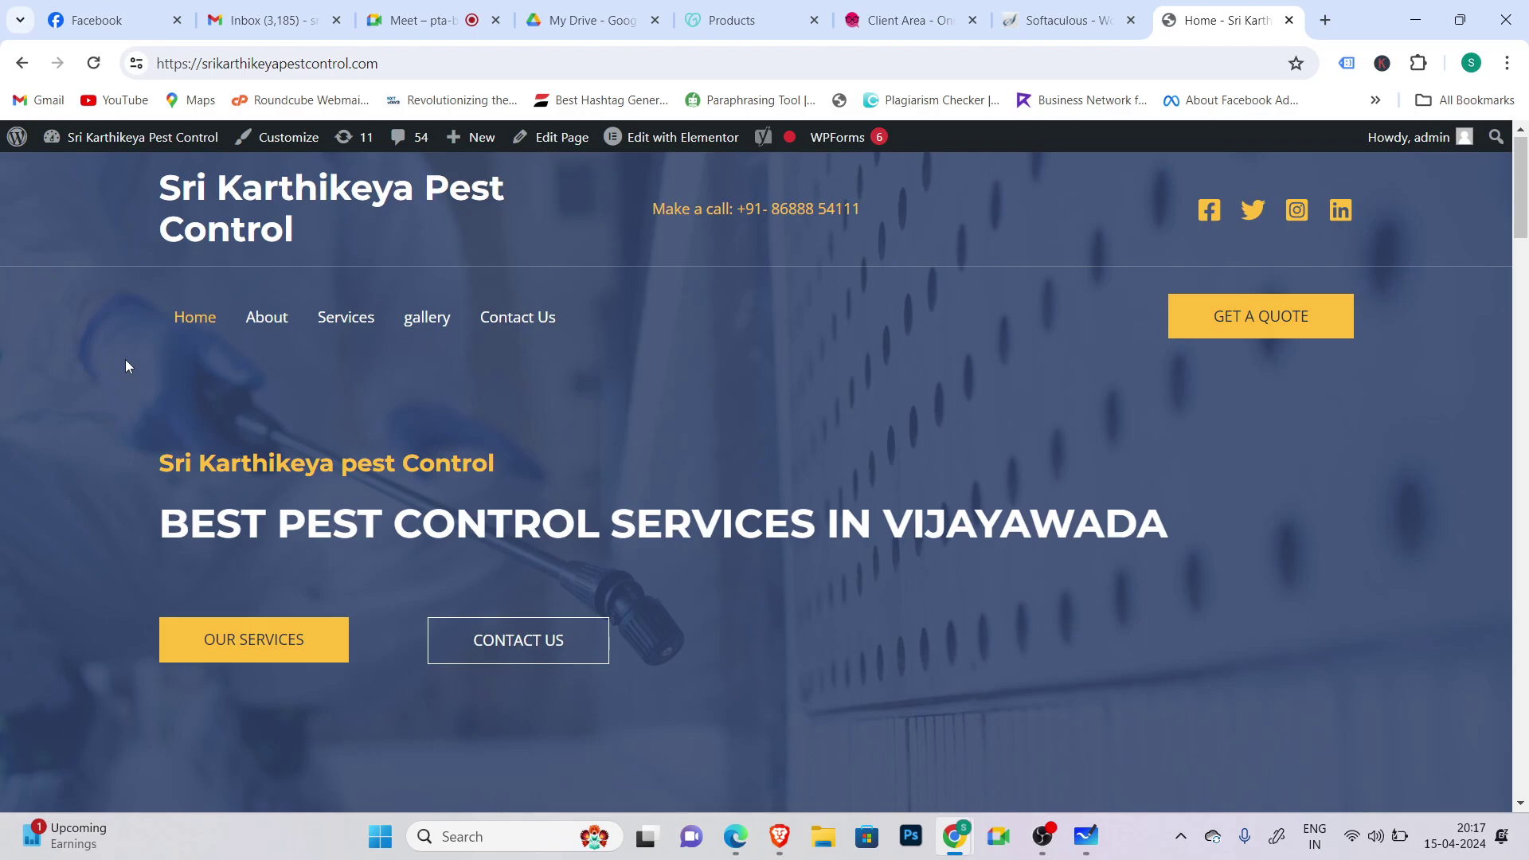
Step: Open the Home page in Elementor, dismiss the Yoast popup, and select the hero headings
{"action": "left_click", "coordinate": [704, 137]}
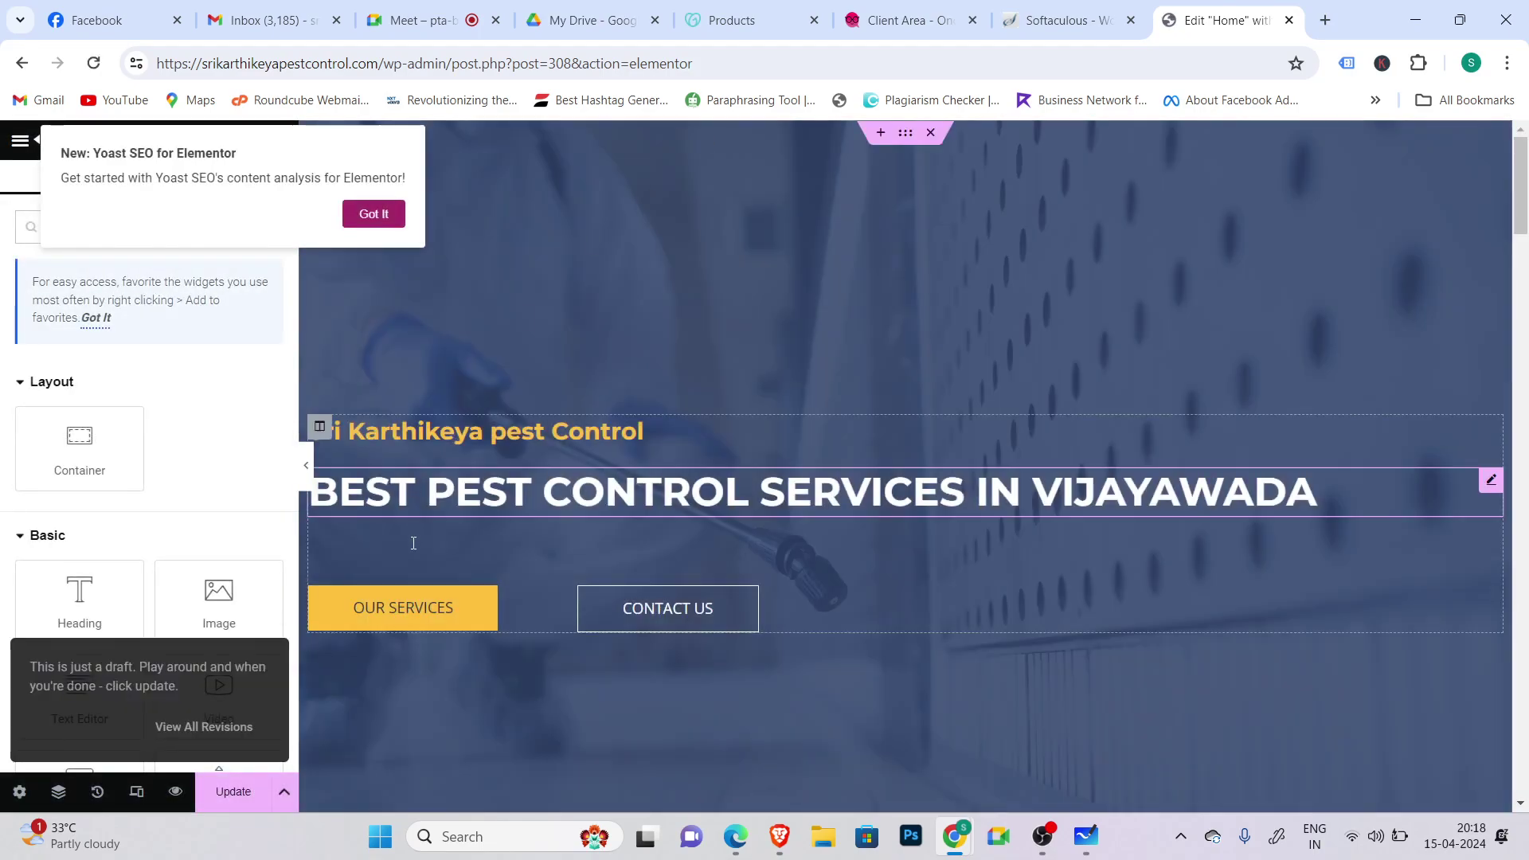
{"action": "left_click", "coordinate": [542, 478]}
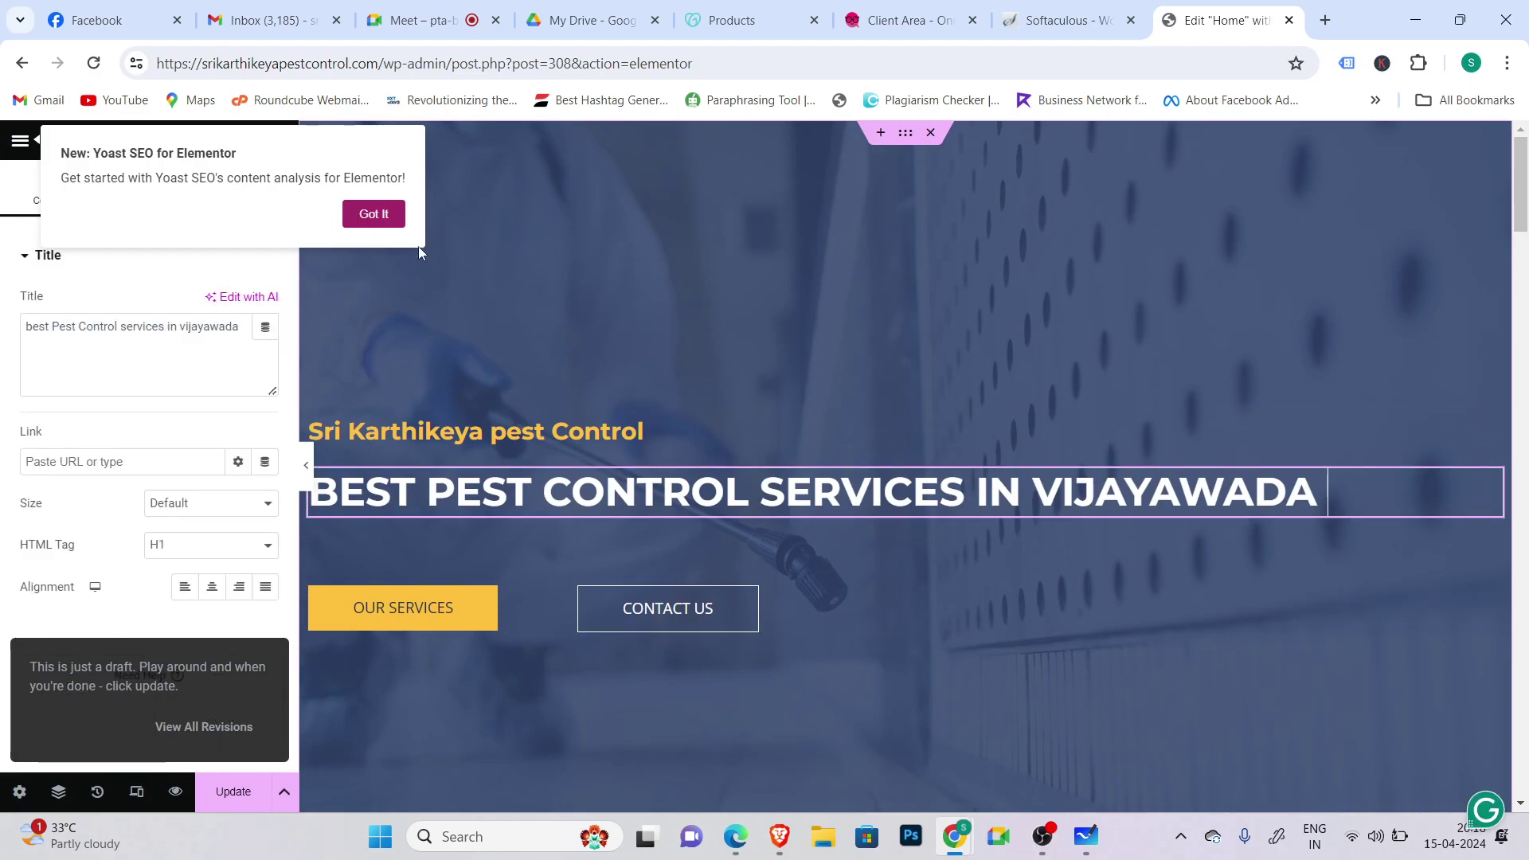
{"action": "left_click", "coordinate": [373, 214]}
{"action": "left_click", "coordinate": [568, 440]}
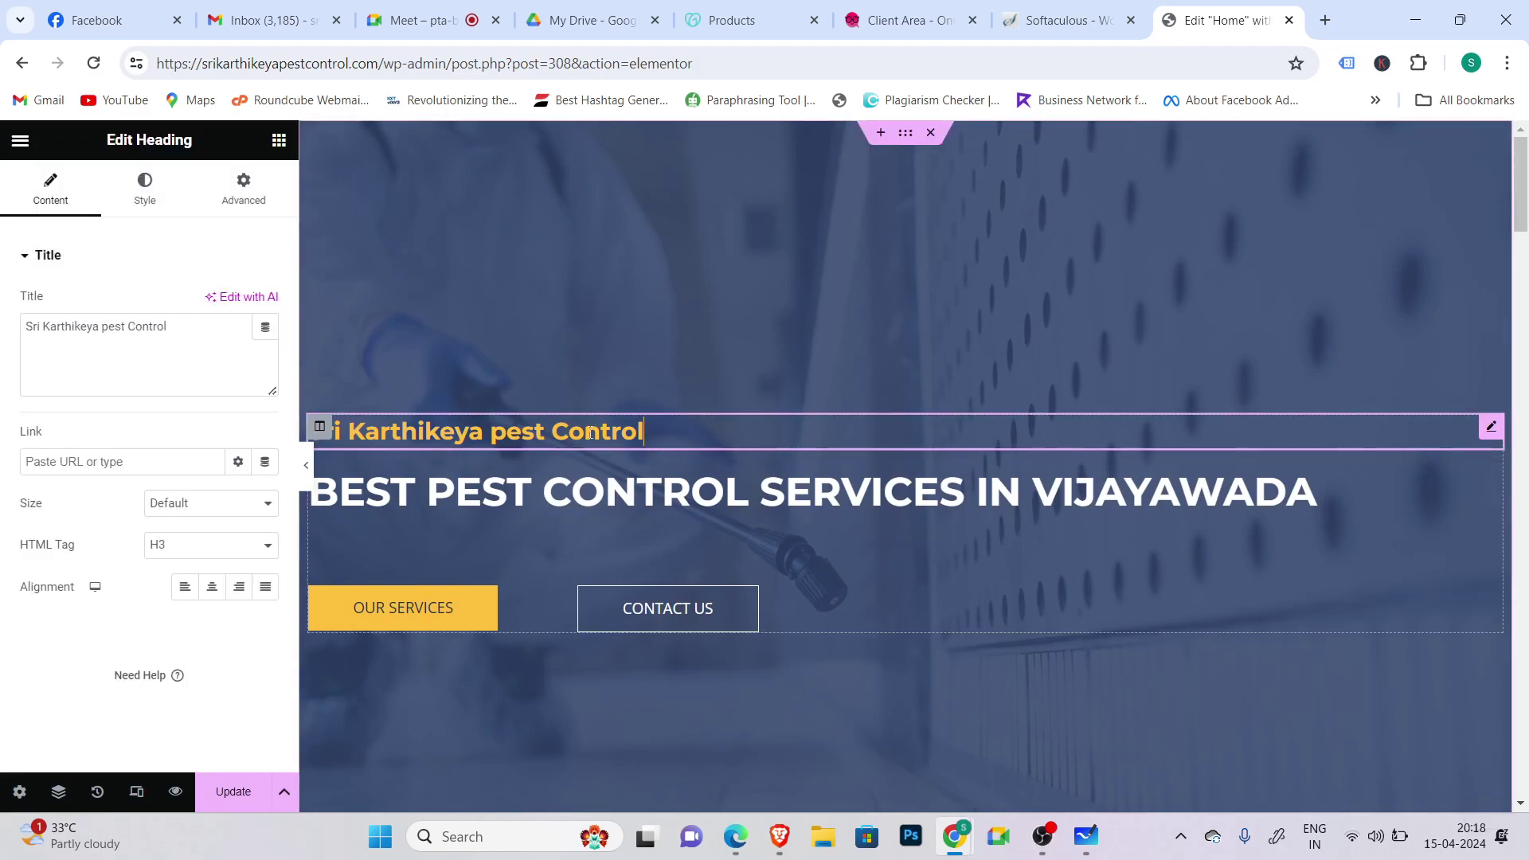
{"action": "scroll", "coordinate": [785, 490], "scroll_direction": "down", "scroll_amount": 7}
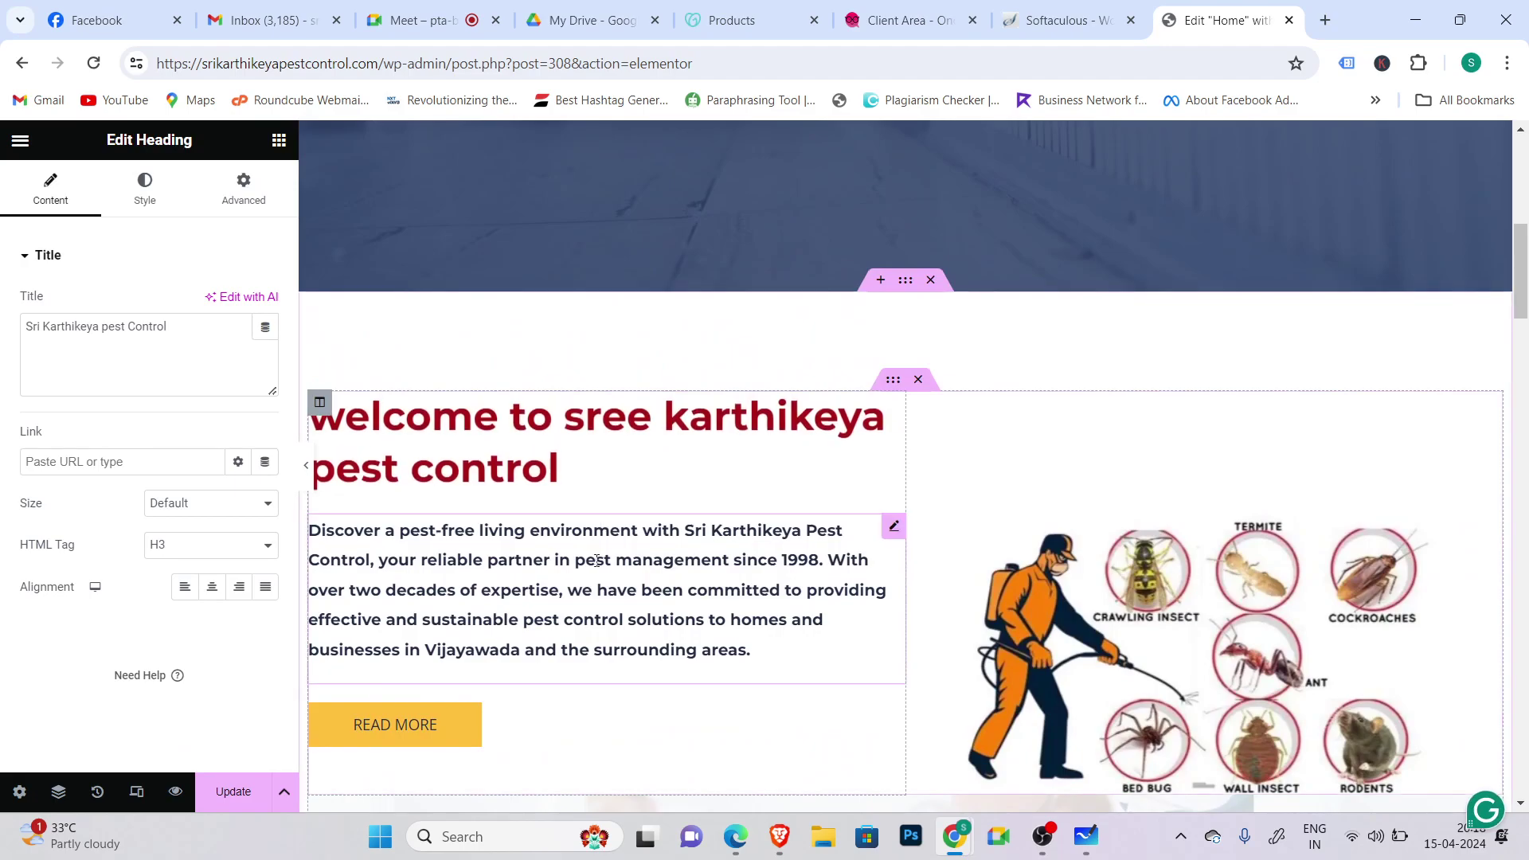
Step: Inspect the welcome paragraph and the Commercial and Residential Pest Control service boxes
{"action": "left_click", "coordinate": [785, 557]}
{"action": "scroll", "coordinate": [595, 561], "scroll_direction": "down", "scroll_amount": 5}
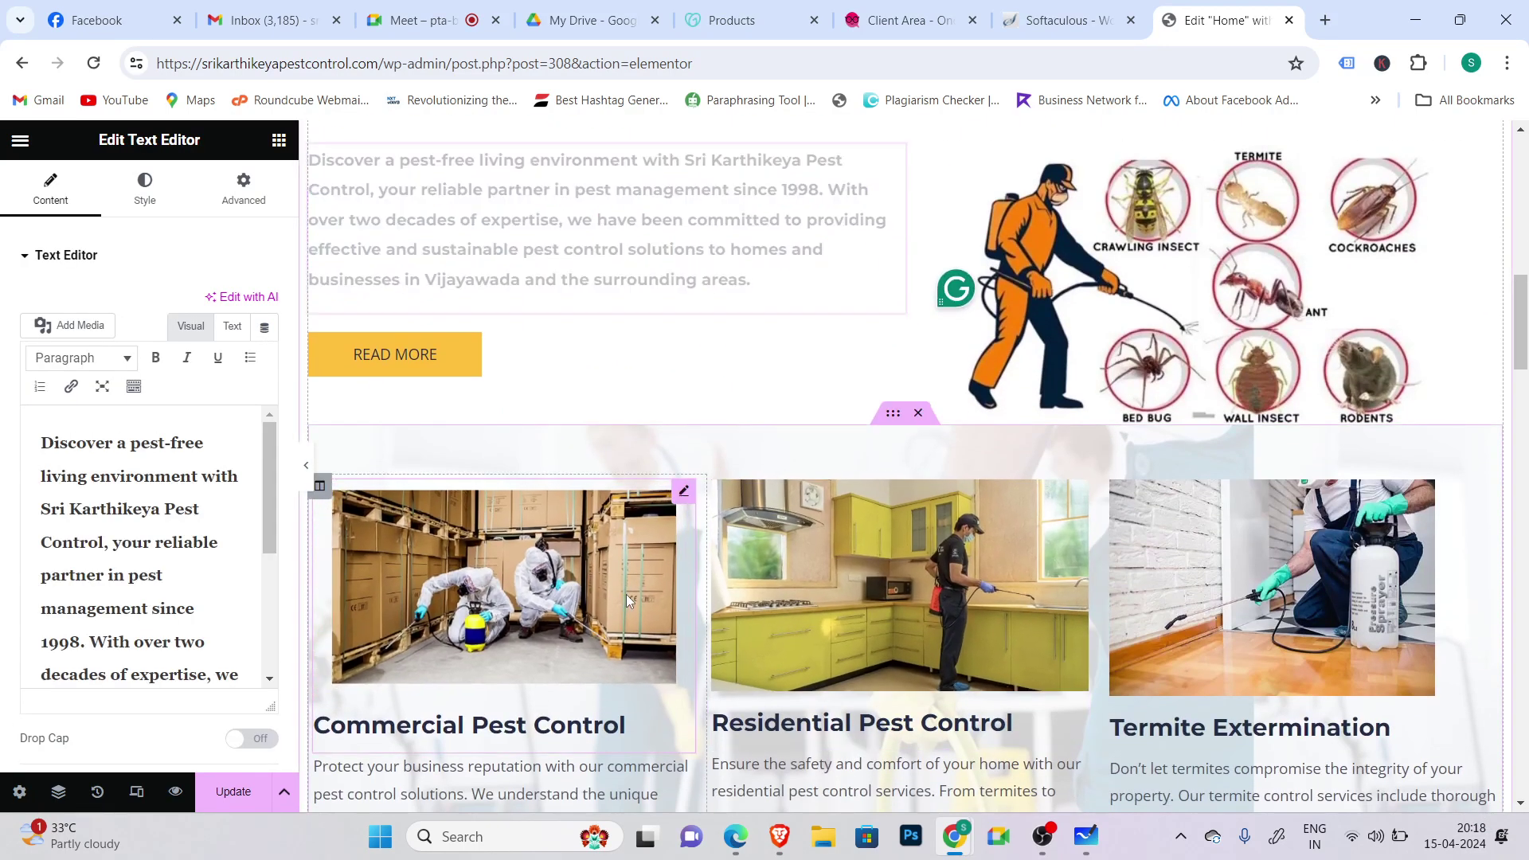
{"action": "left_click", "coordinate": [625, 594]}
{"action": "left_click", "coordinate": [914, 591]}
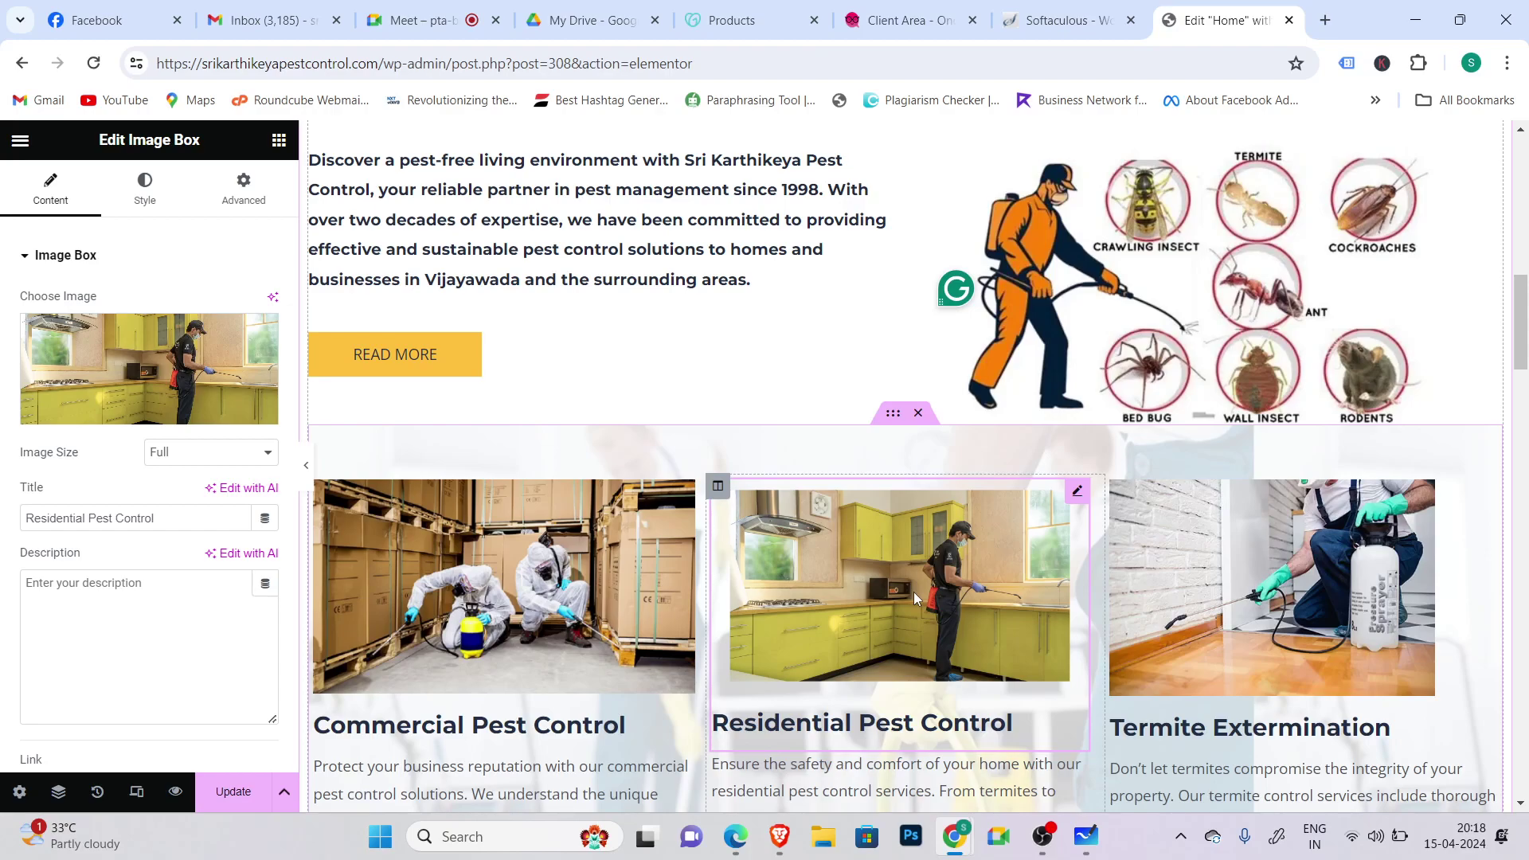
{"action": "scroll", "coordinate": [914, 590], "scroll_direction": "down", "scroll_amount": 2}
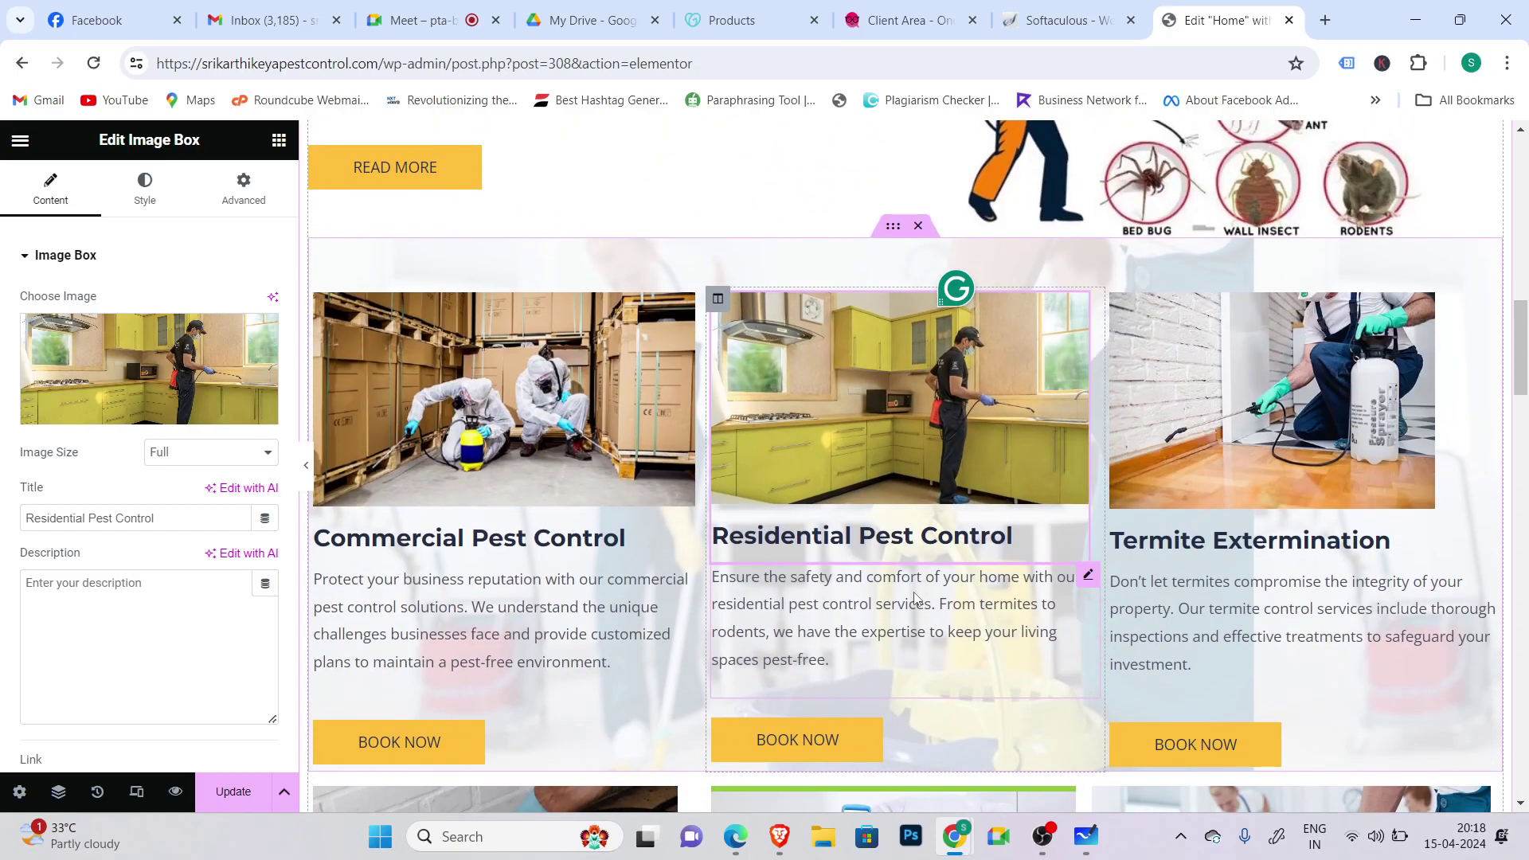
{"action": "scroll", "coordinate": [913, 598], "scroll_direction": "up", "scroll_amount": 10}
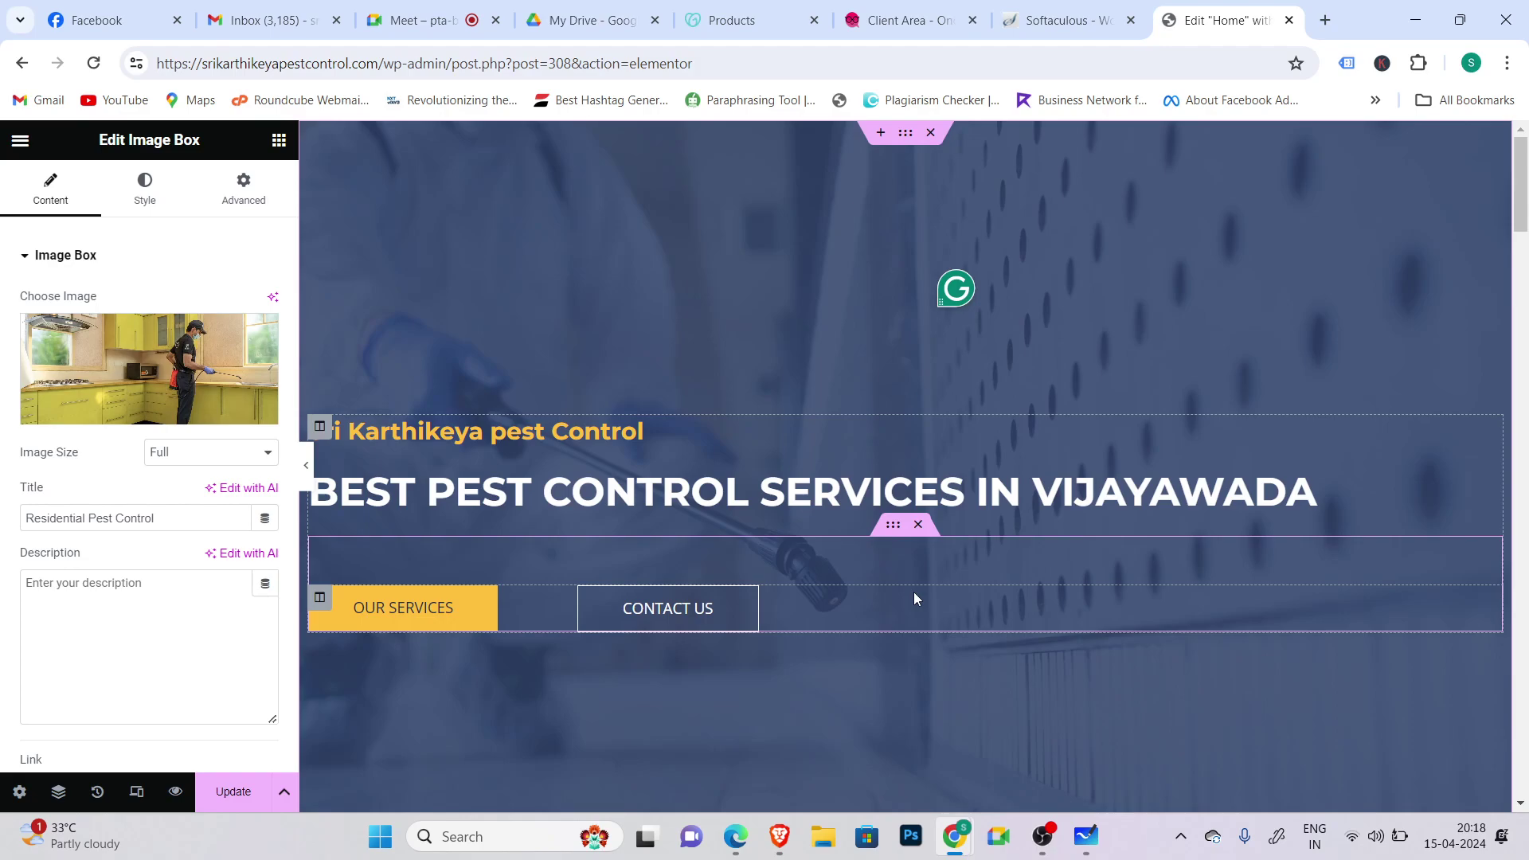
{"action": "left_click", "coordinate": [901, 21]}
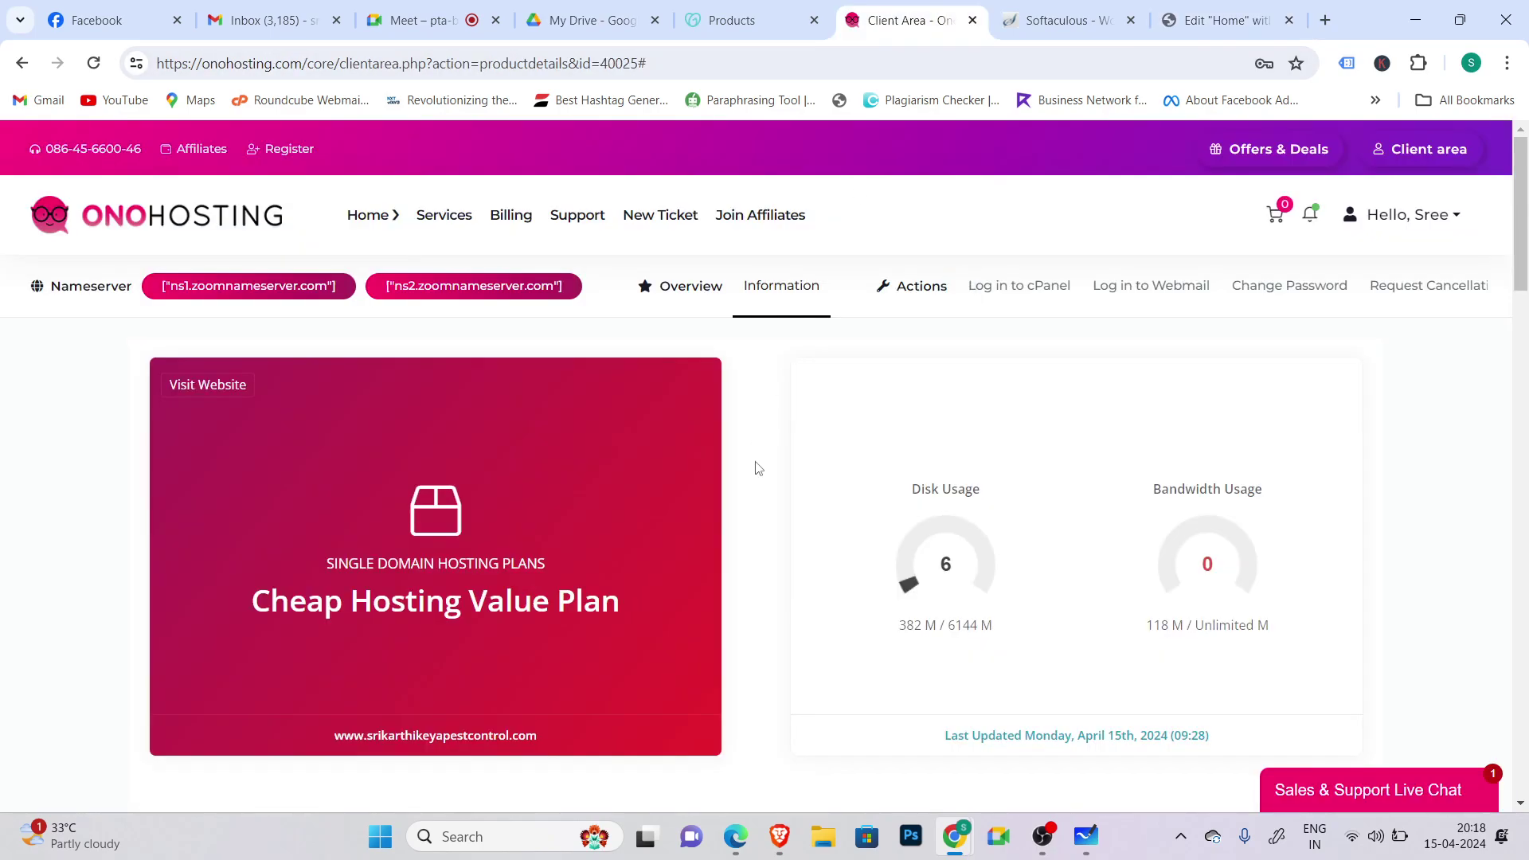
Step: Log in to cPanel, open File Manager, and view the WordPress files inside public_html
{"action": "left_click", "coordinate": [1030, 287]}
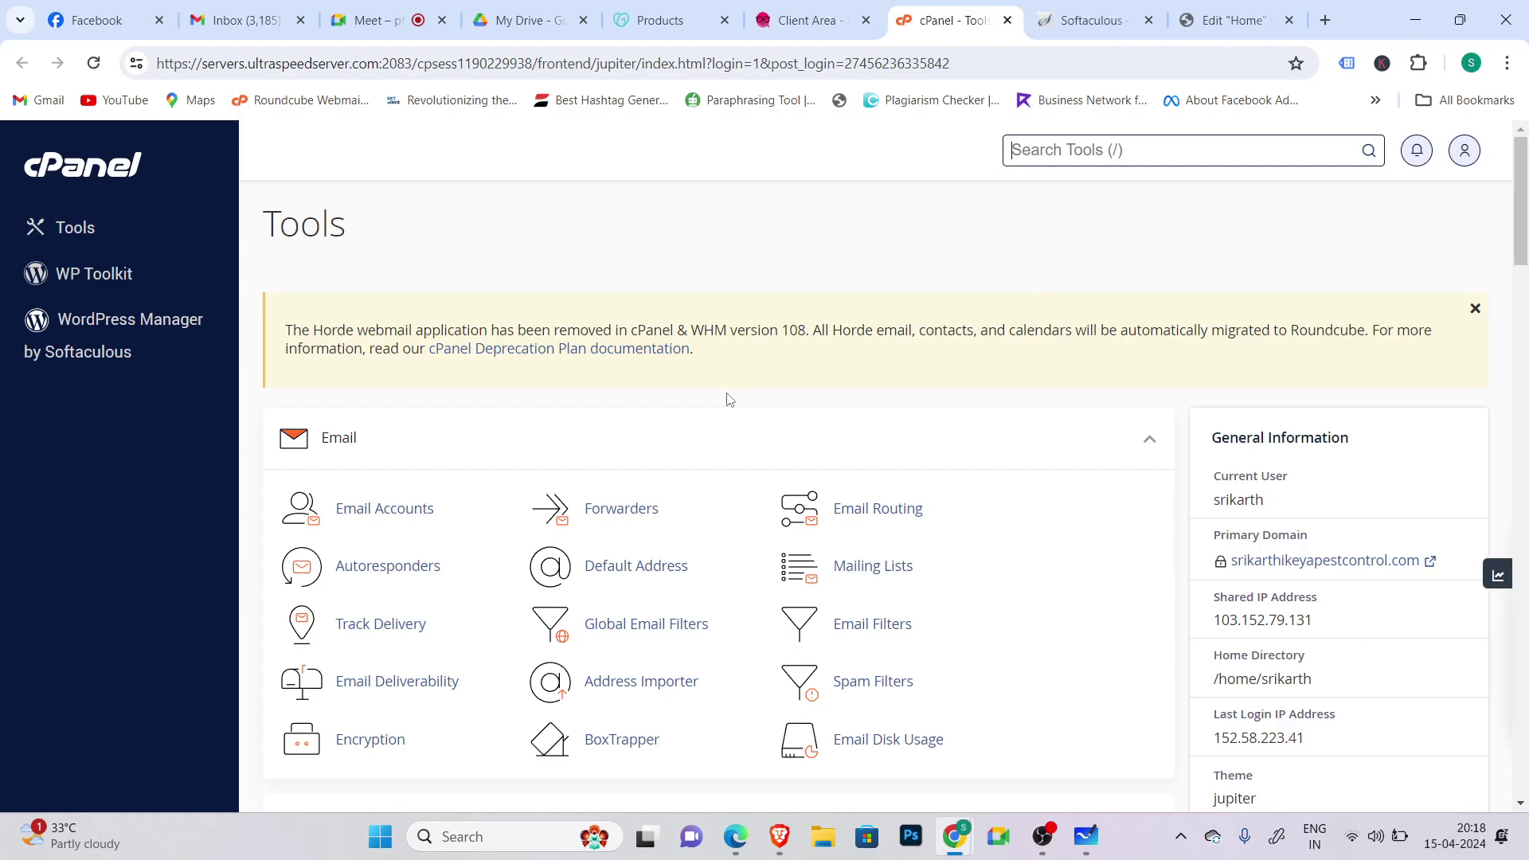
{"action": "scroll", "coordinate": [729, 400], "scroll_direction": "down", "scroll_amount": 5}
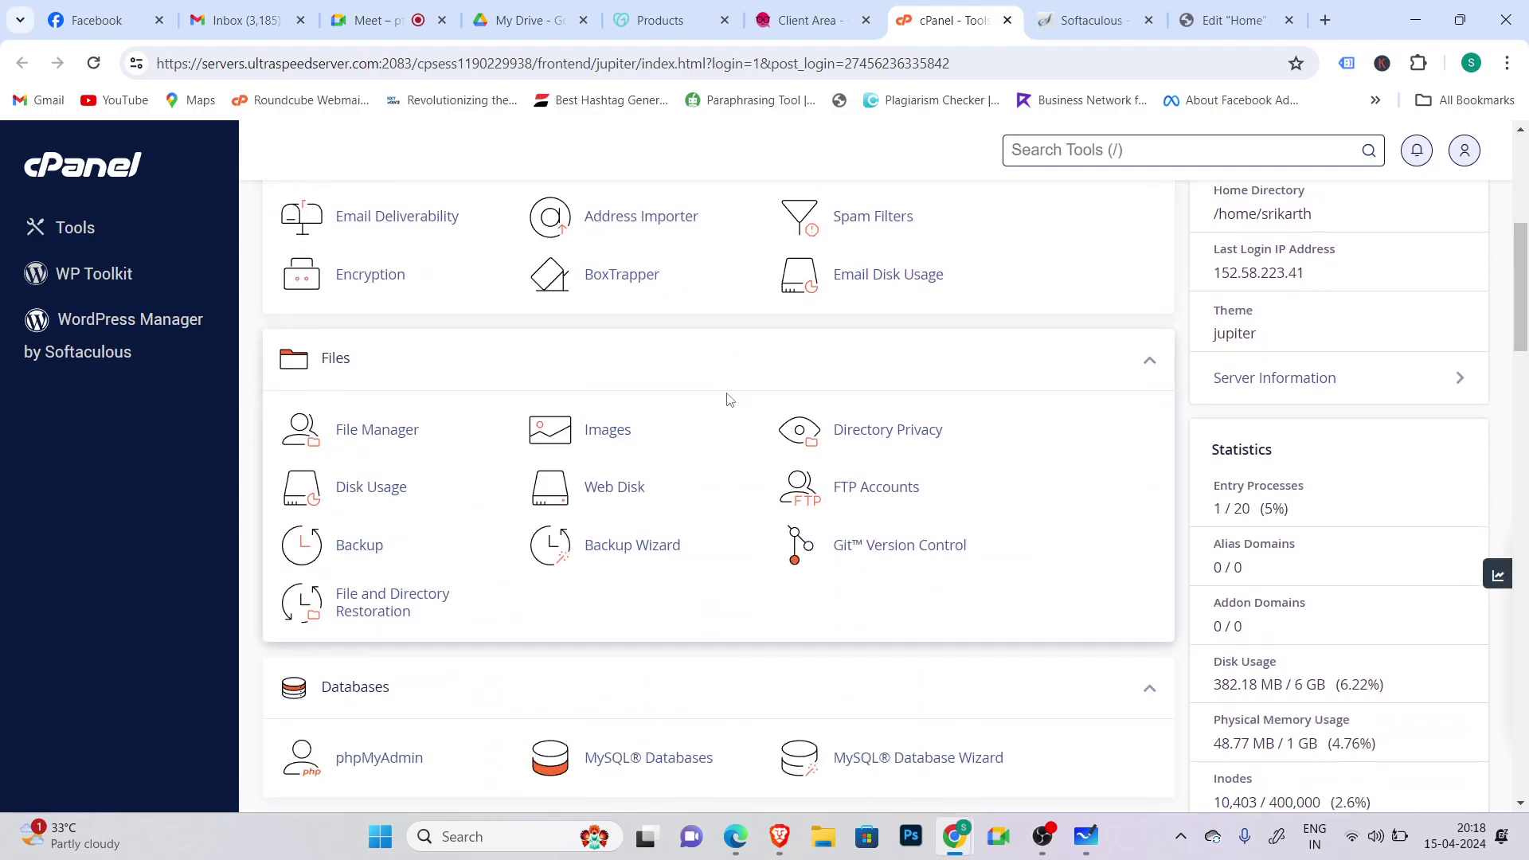
{"action": "scroll", "coordinate": [730, 400], "scroll_direction": "down", "scroll_amount": 2}
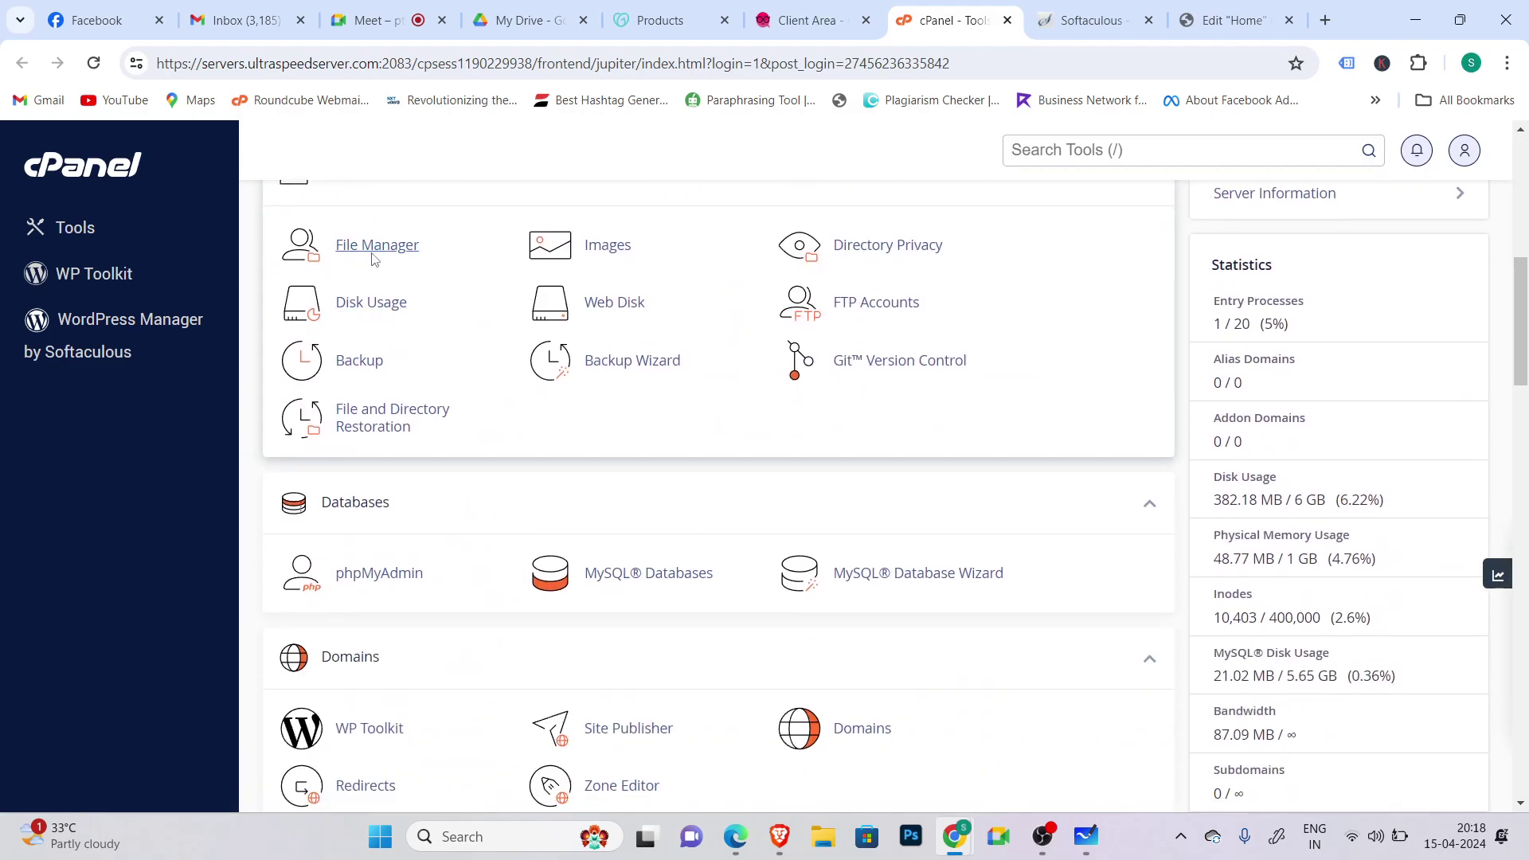
{"action": "left_click", "coordinate": [374, 258]}
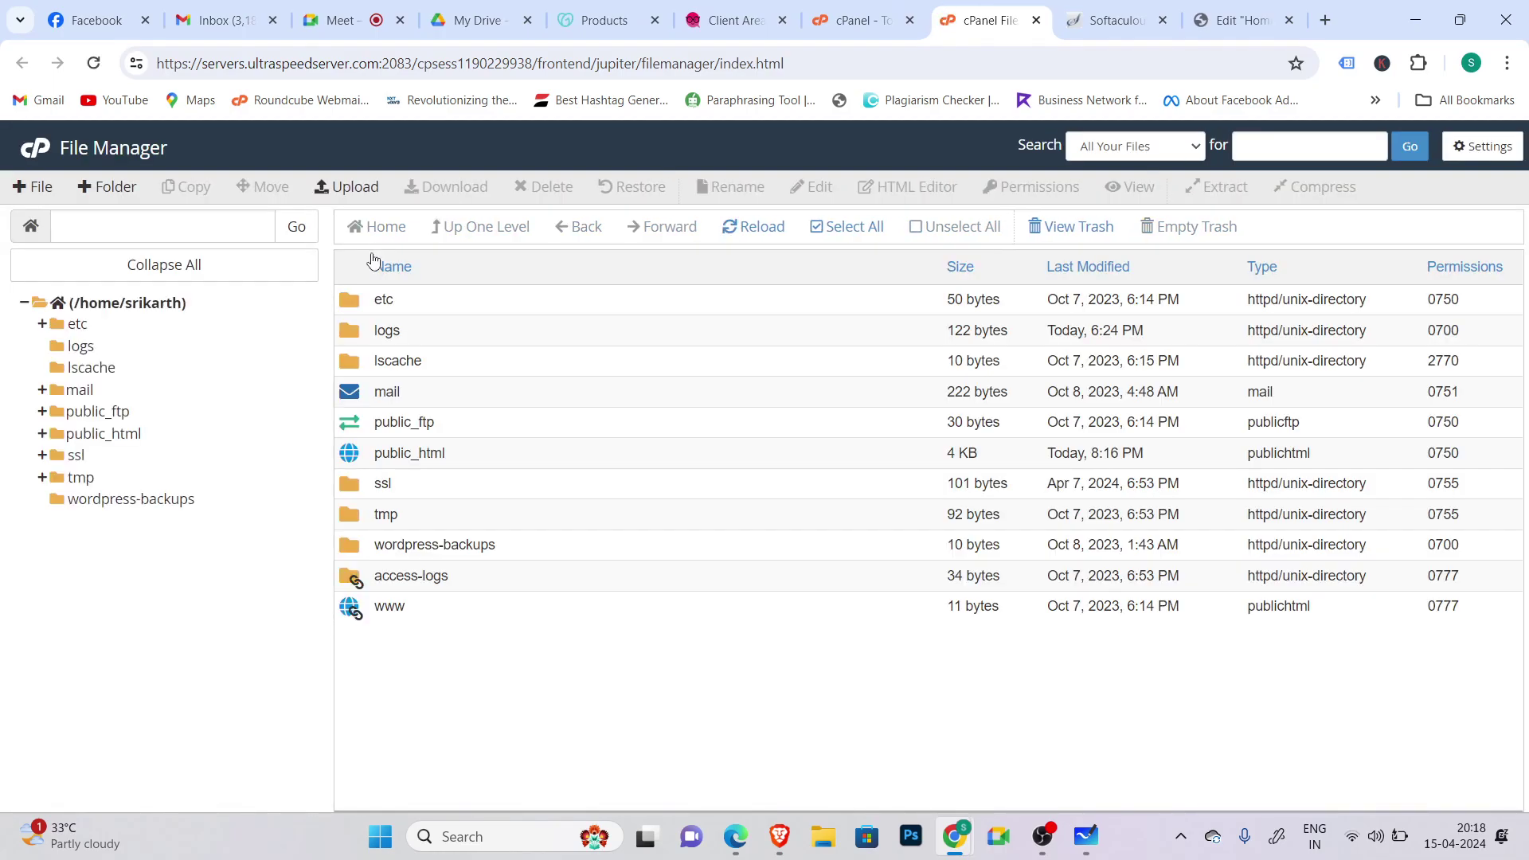
{"action": "double_click", "coordinate": [351, 456]}
{"action": "scroll", "coordinate": [567, 525], "scroll_direction": "down", "scroll_amount": 3}
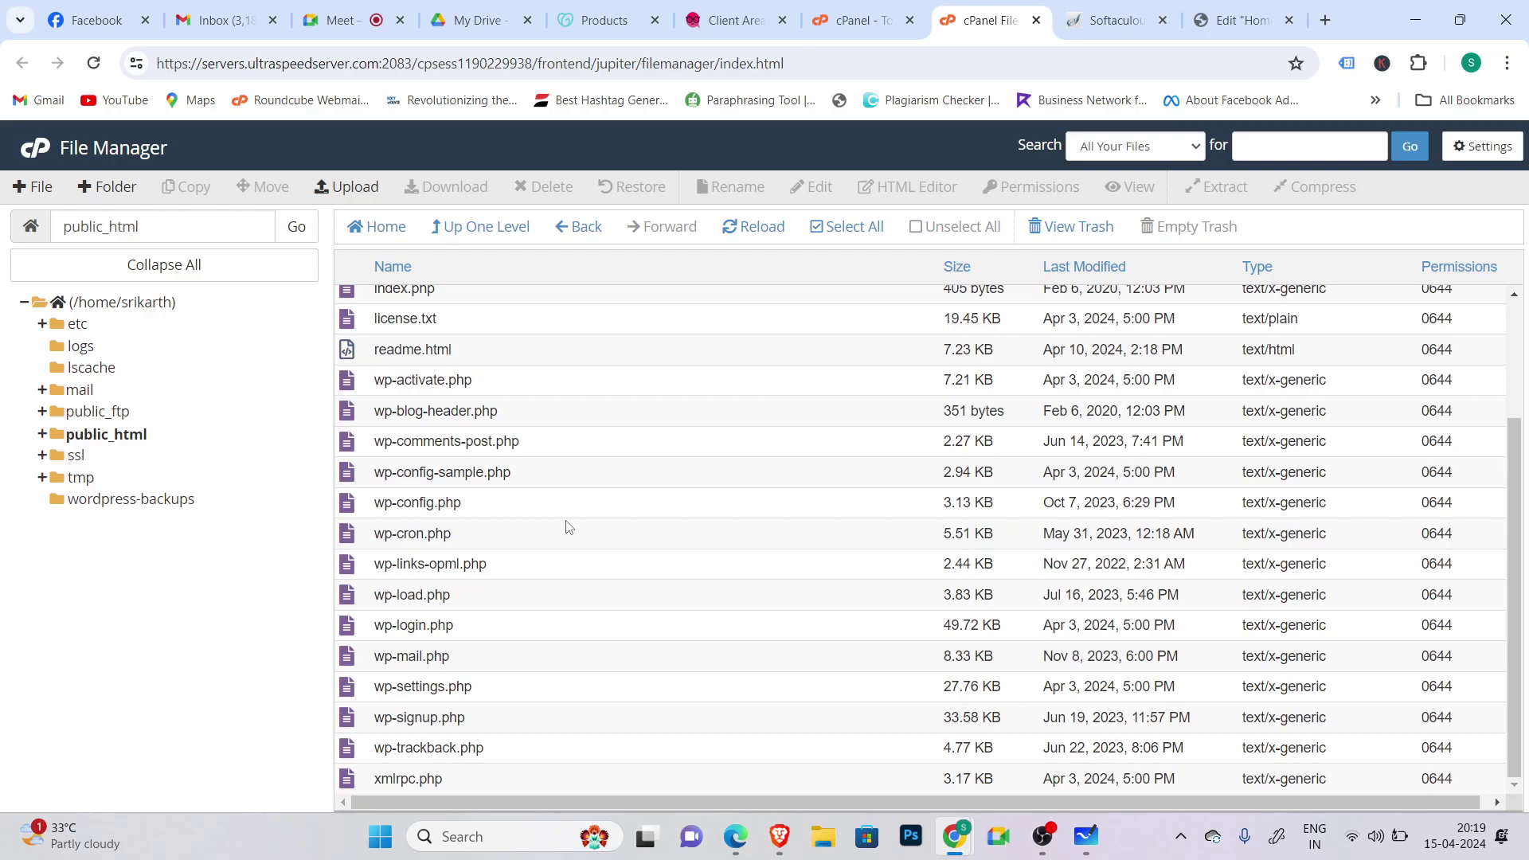
{"action": "scroll", "coordinate": [568, 526], "scroll_direction": "up", "scroll_amount": 2}
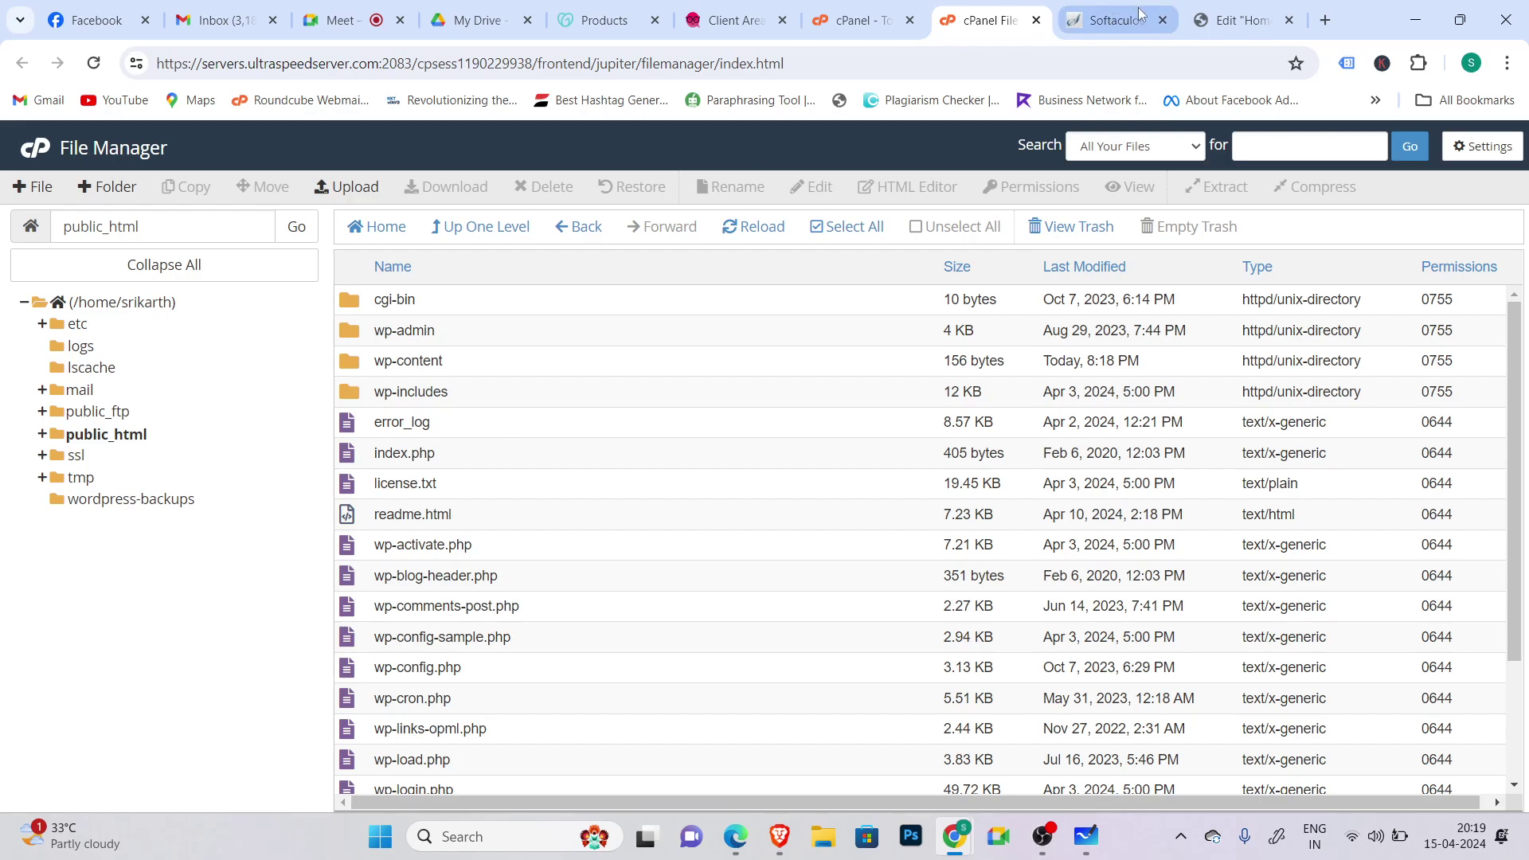
Step: Go from the Elementor editor back to the Onohosting client area home
{"action": "left_click", "coordinate": [1266, 18]}
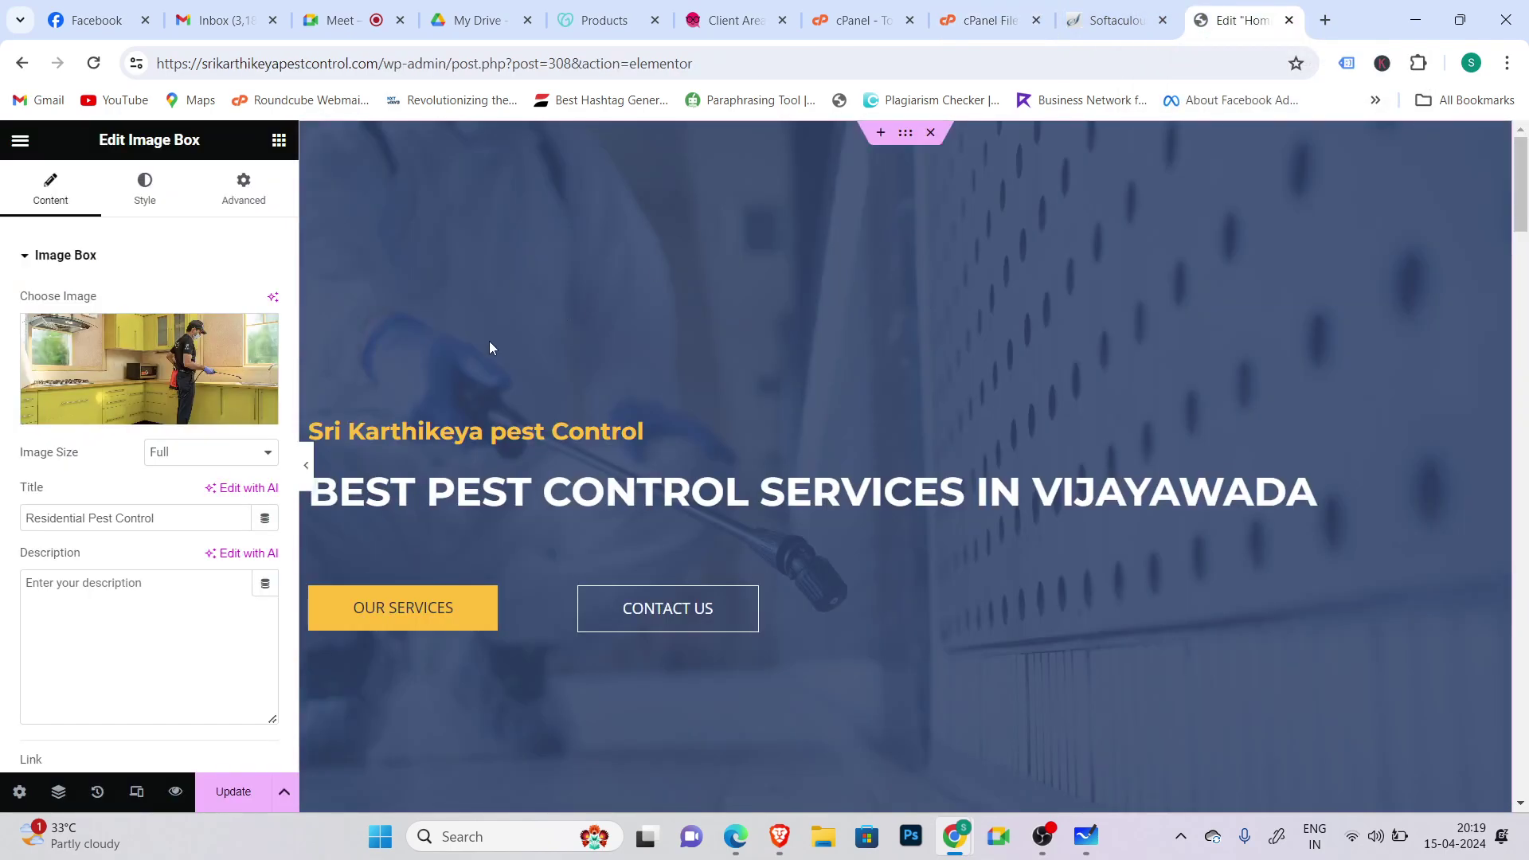
{"action": "left_click", "coordinate": [721, 20]}
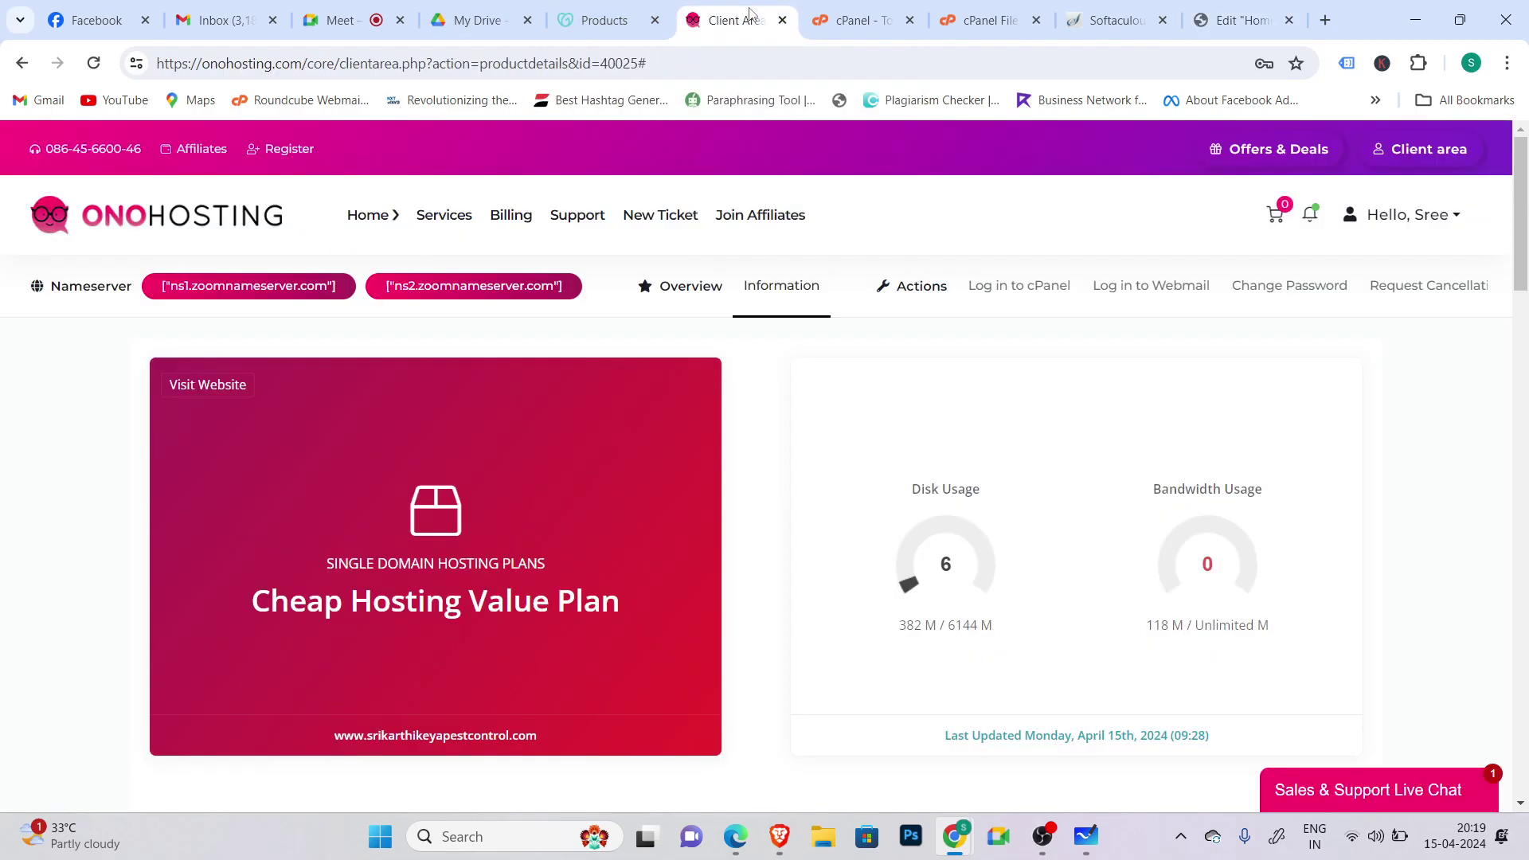
{"action": "scroll", "coordinate": [460, 371], "scroll_direction": "down", "scroll_amount": 1}
{"action": "left_click", "coordinate": [126, 169]}
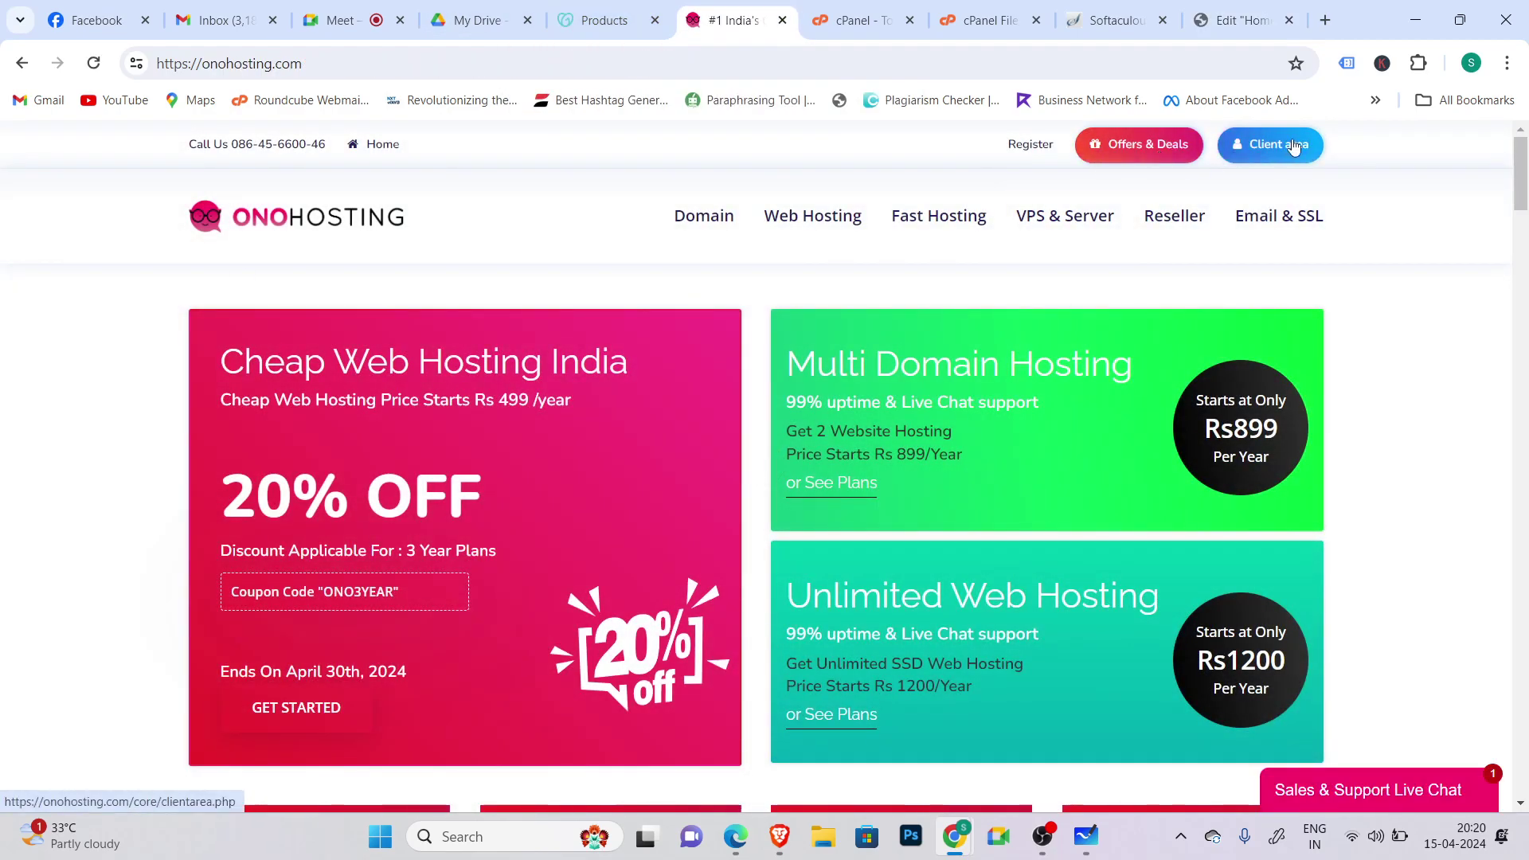
{"action": "left_click", "coordinate": [1293, 145]}
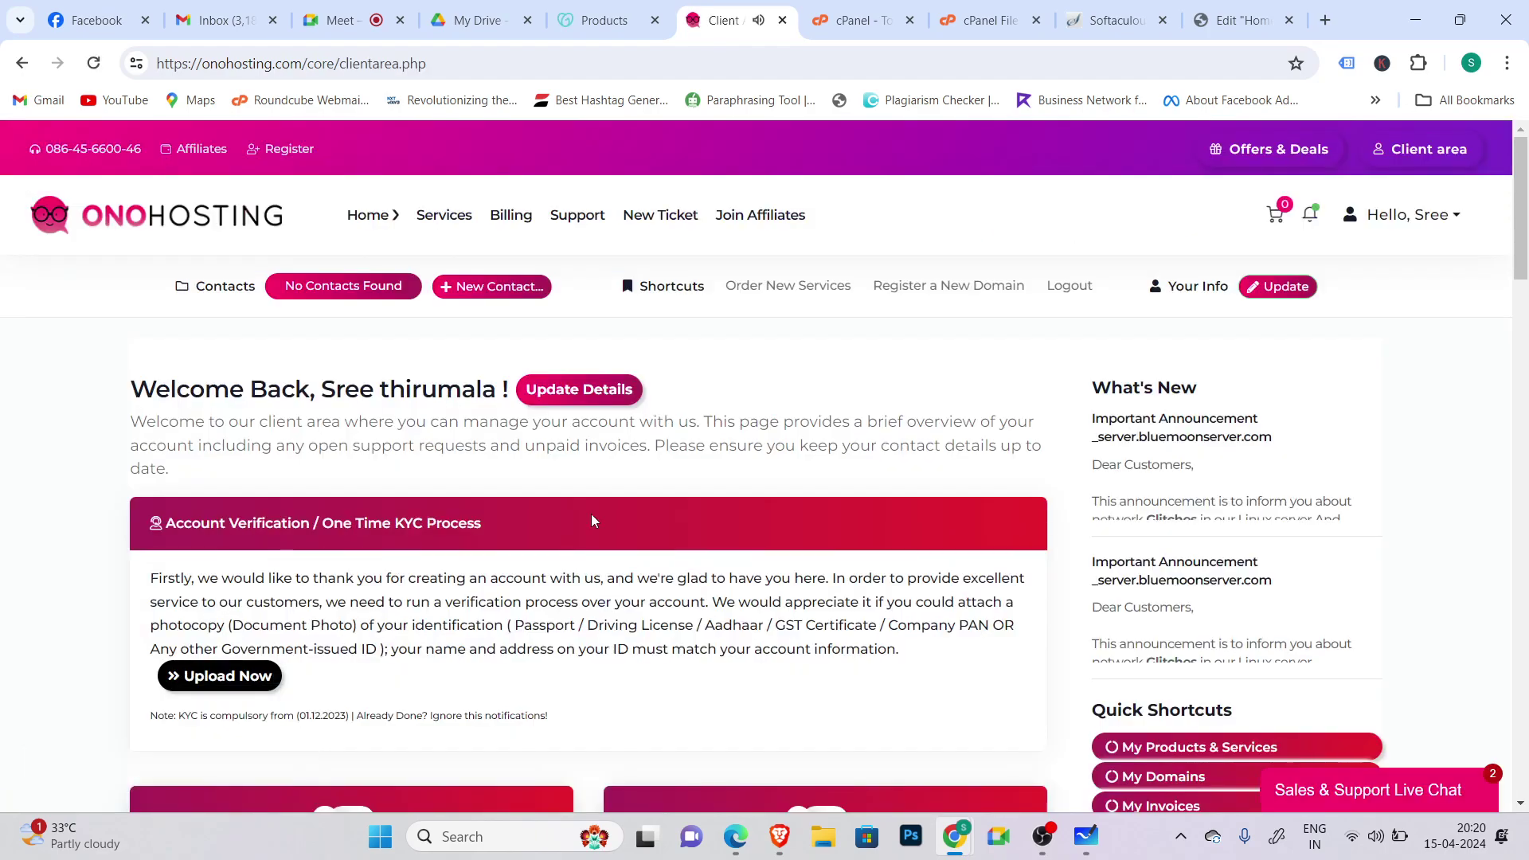
{"action": "scroll", "coordinate": [591, 517], "scroll_direction": "down", "scroll_amount": 4}
{"action": "scroll", "coordinate": [590, 519], "scroll_direction": "down", "scroll_amount": 1}
{"action": "scroll", "coordinate": [591, 519], "scroll_direction": "down", "scroll_amount": 10}
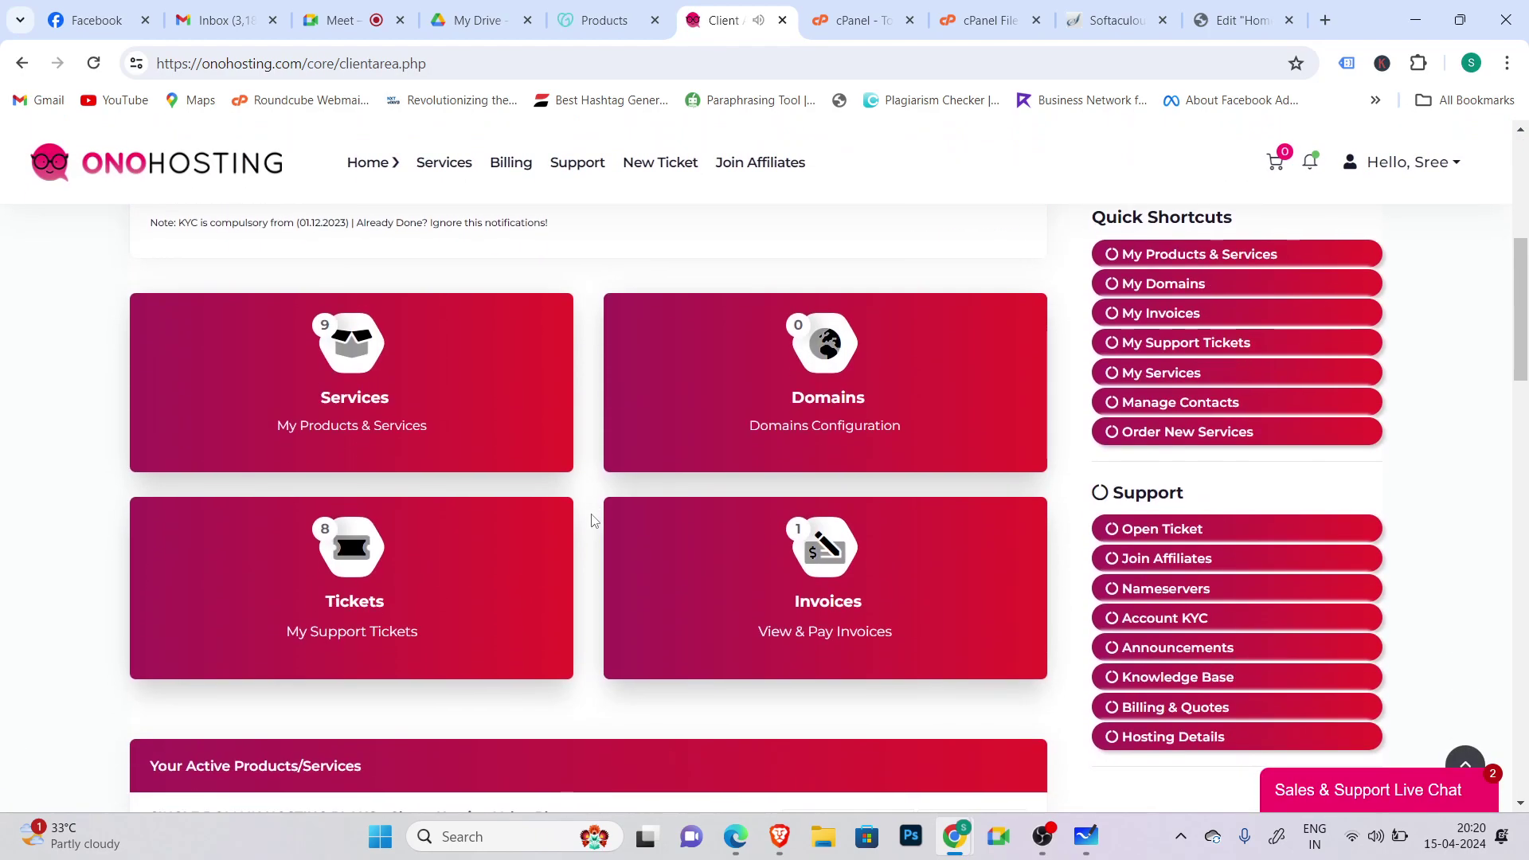
{"action": "scroll", "coordinate": [296, 665], "scroll_direction": "down", "scroll_amount": 6}
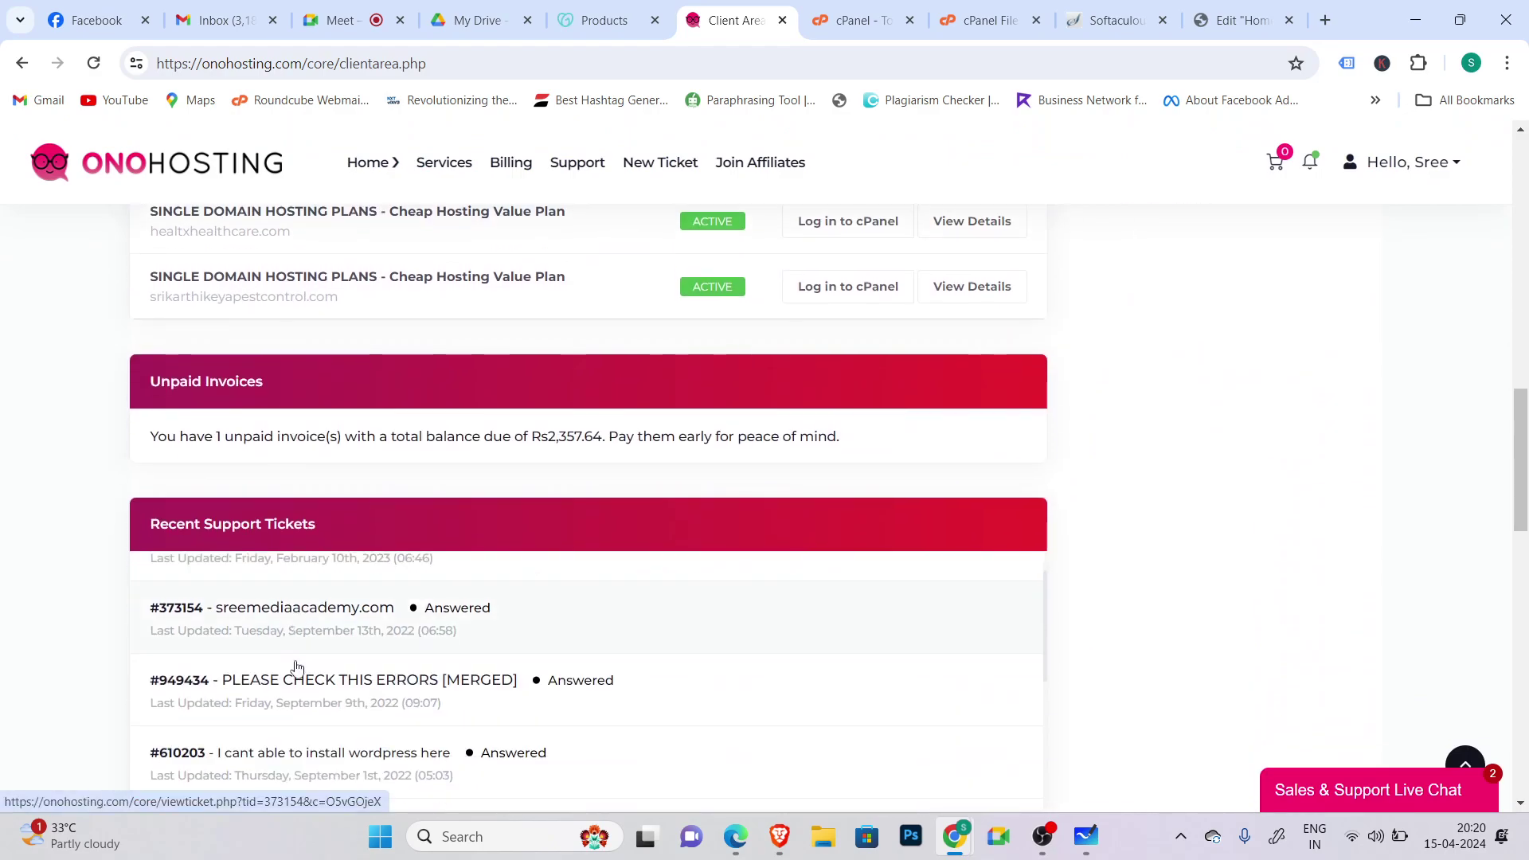
{"action": "scroll", "coordinate": [188, 470], "scroll_direction": "up", "scroll_amount": 15}
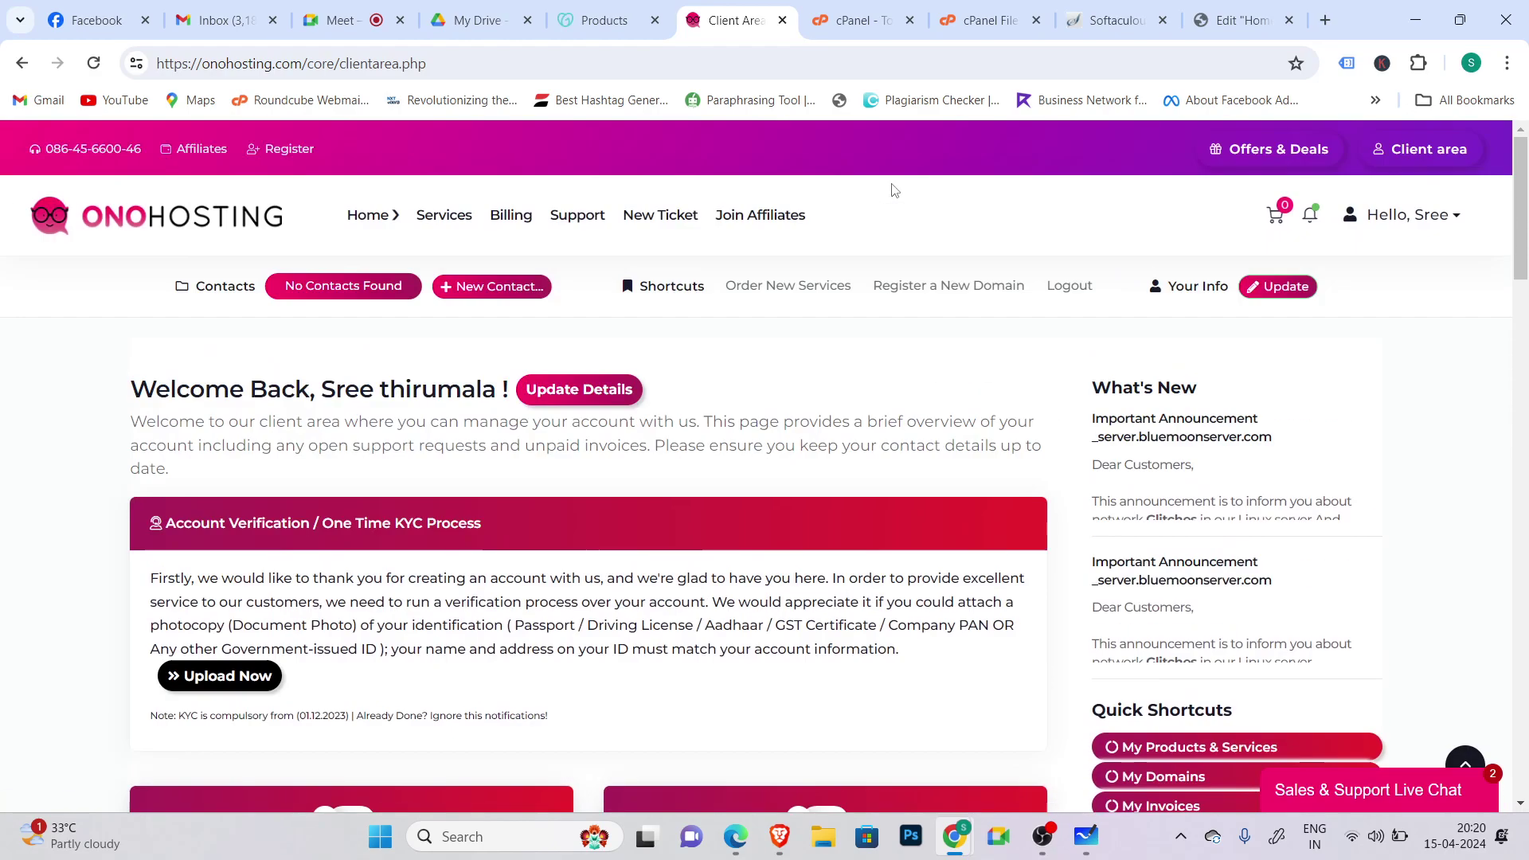
Step: Find gkoverseas.com in My Hosting Services, paging through the list, and open its details
{"action": "mouse_move", "coordinate": [478, 217]}
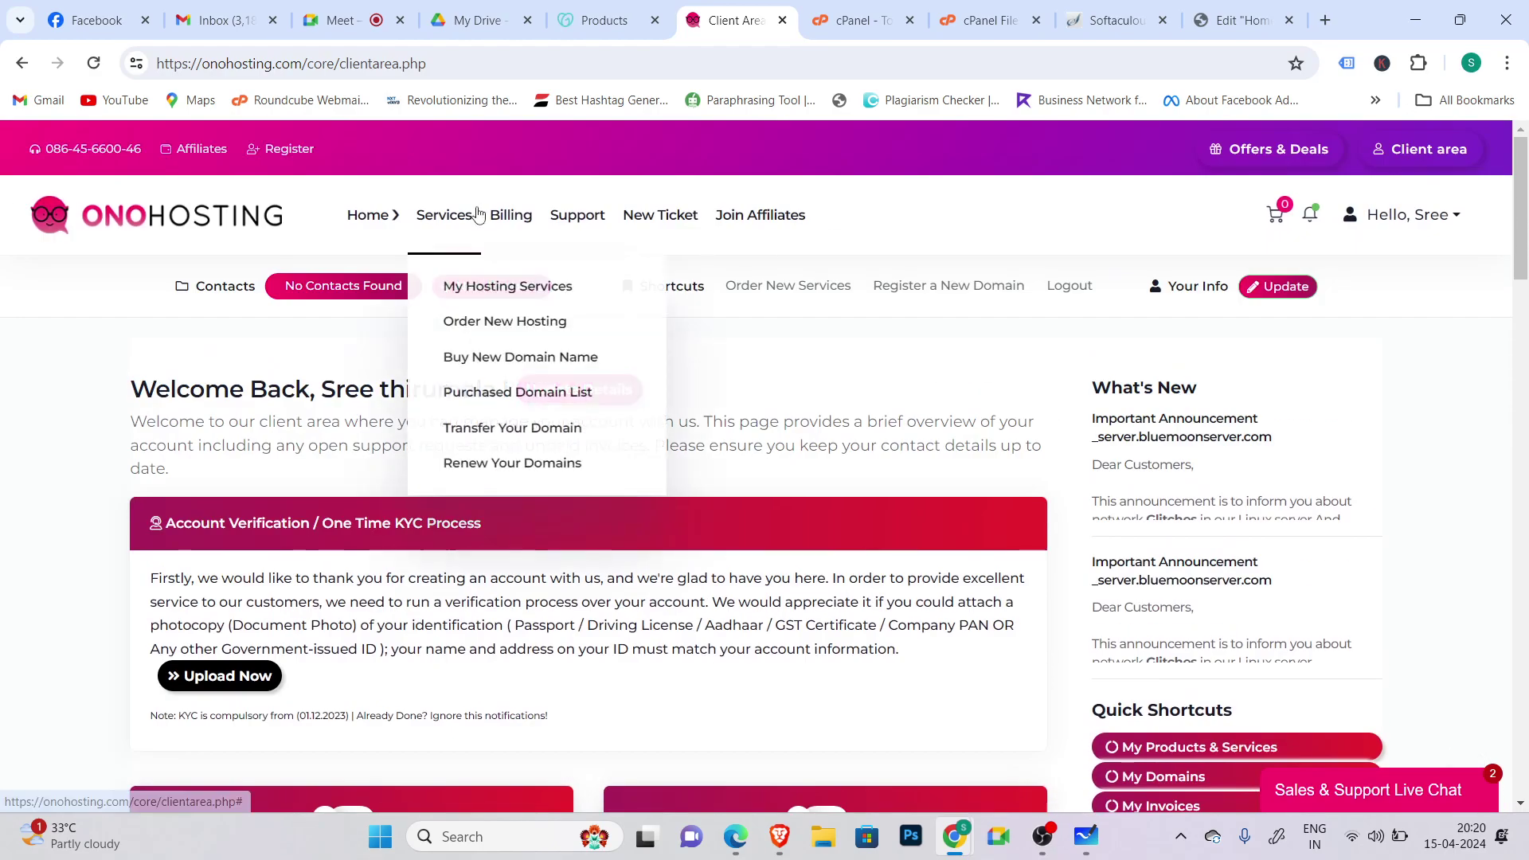
{"action": "left_click", "coordinate": [472, 283]}
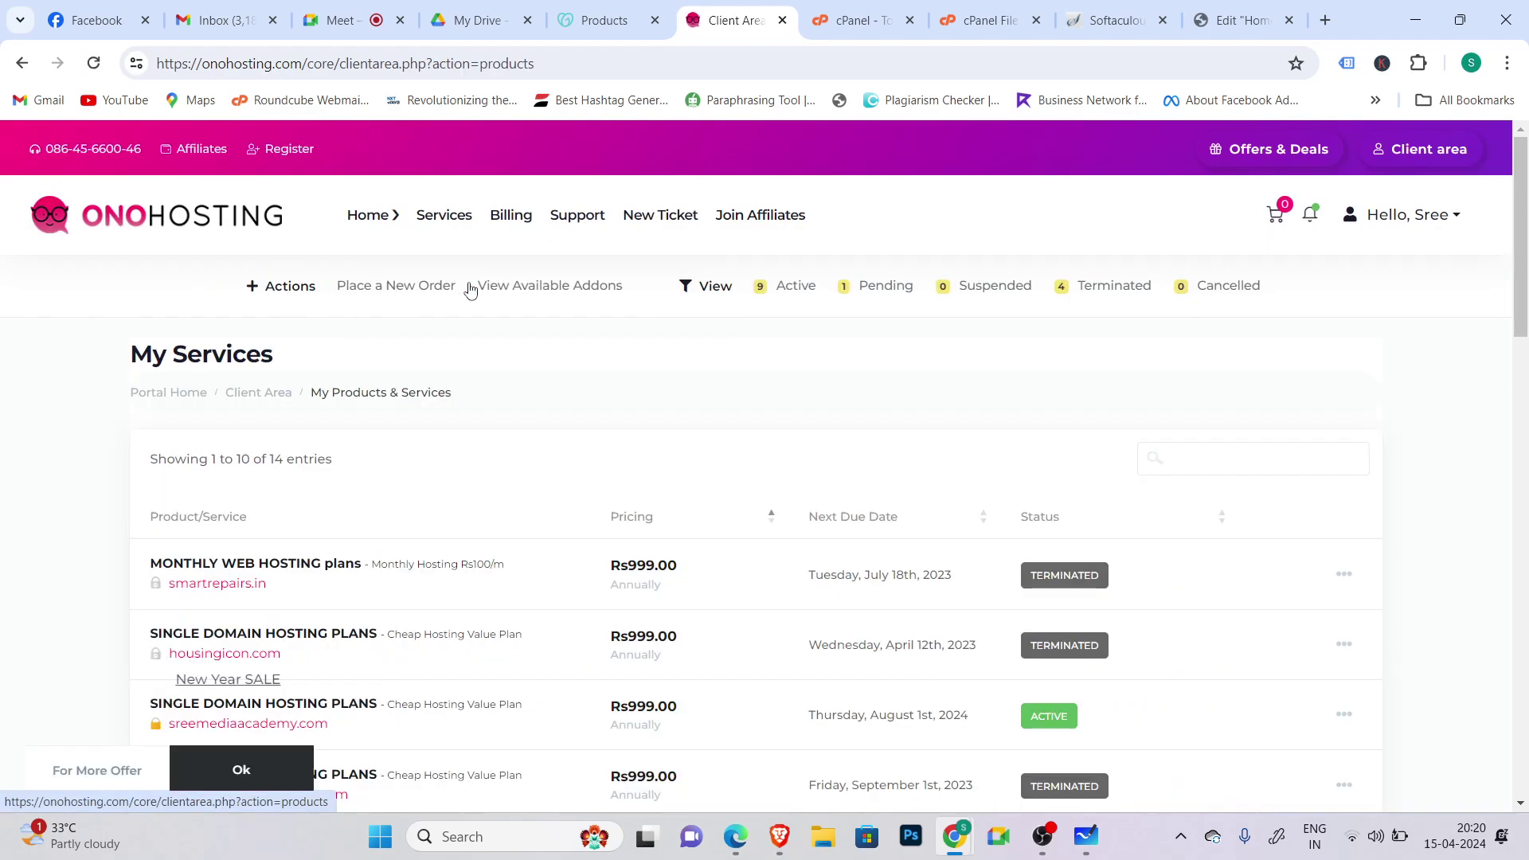
{"action": "scroll", "coordinate": [119, 499], "scroll_direction": "down", "scroll_amount": 9}
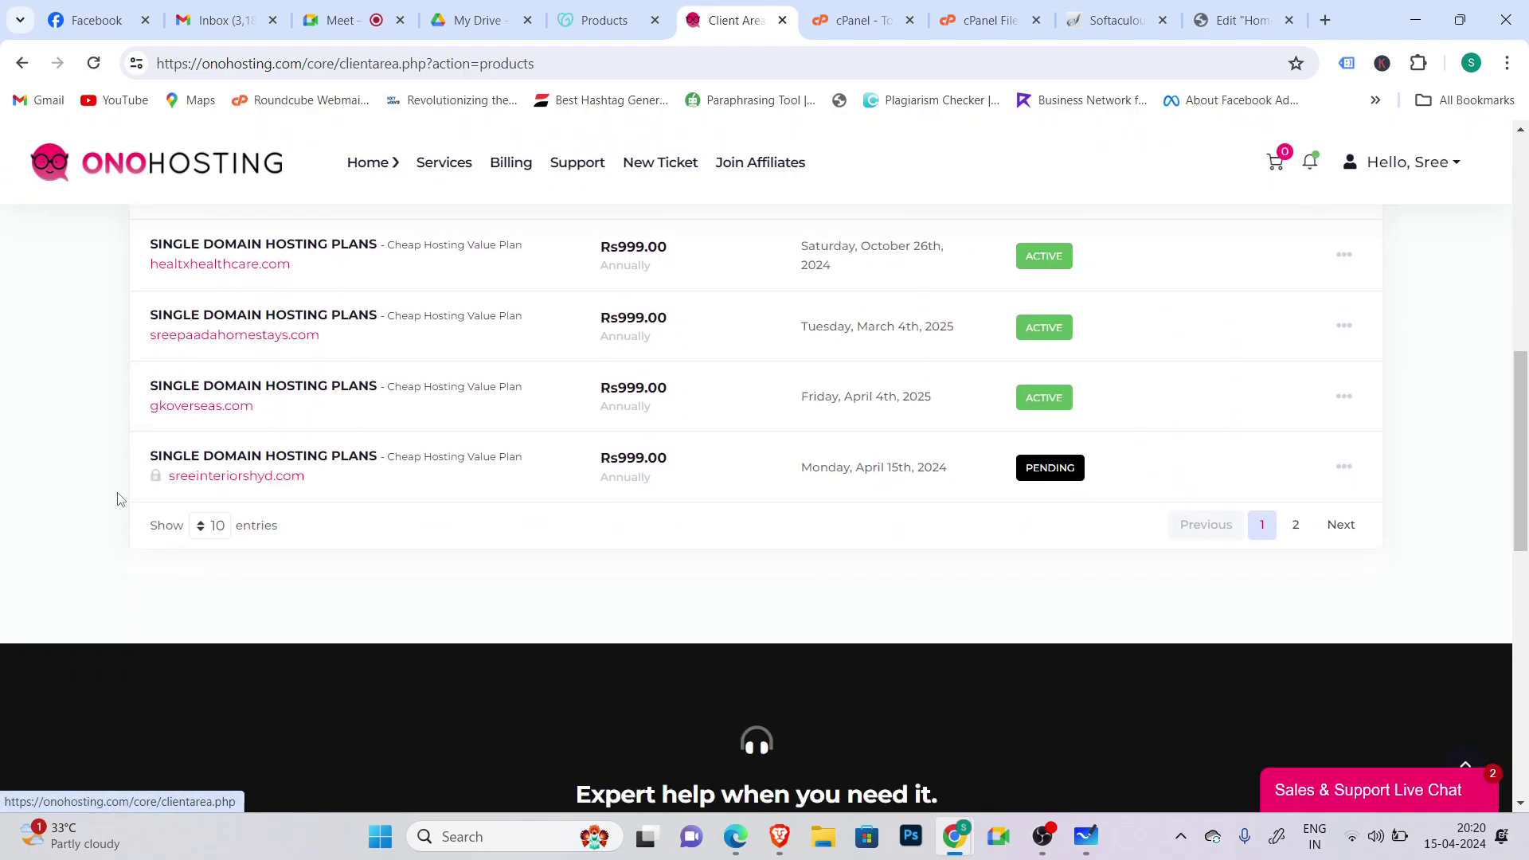
{"action": "left_click", "coordinate": [1295, 524]}
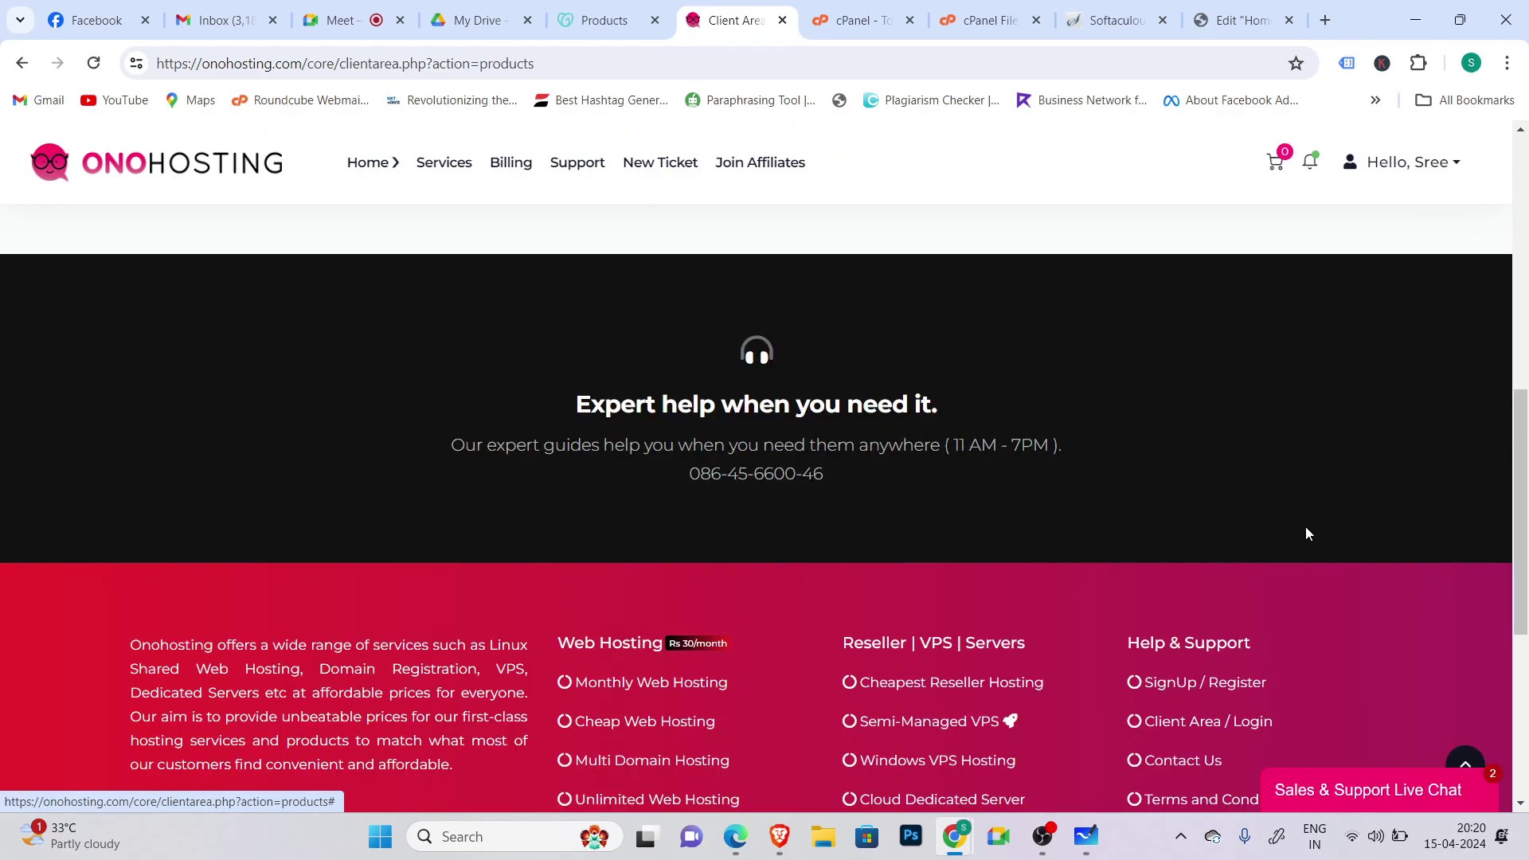
{"action": "scroll", "coordinate": [531, 515], "scroll_direction": "up", "scroll_amount": 5}
{"action": "scroll", "coordinate": [299, 570], "scroll_direction": "down", "scroll_amount": 2}
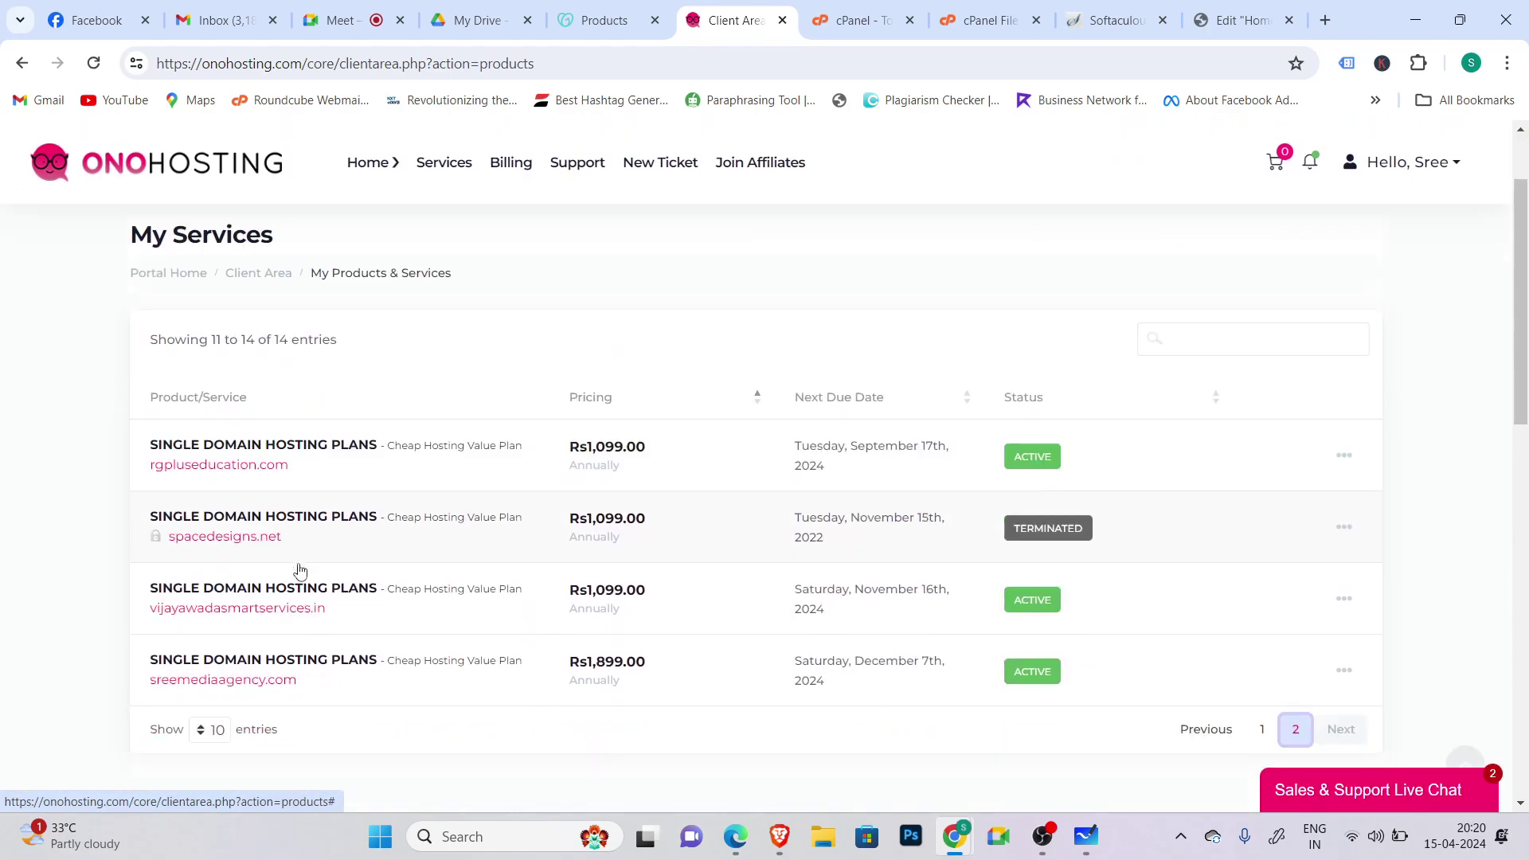
{"action": "scroll", "coordinate": [299, 570], "scroll_direction": "down", "scroll_amount": 2}
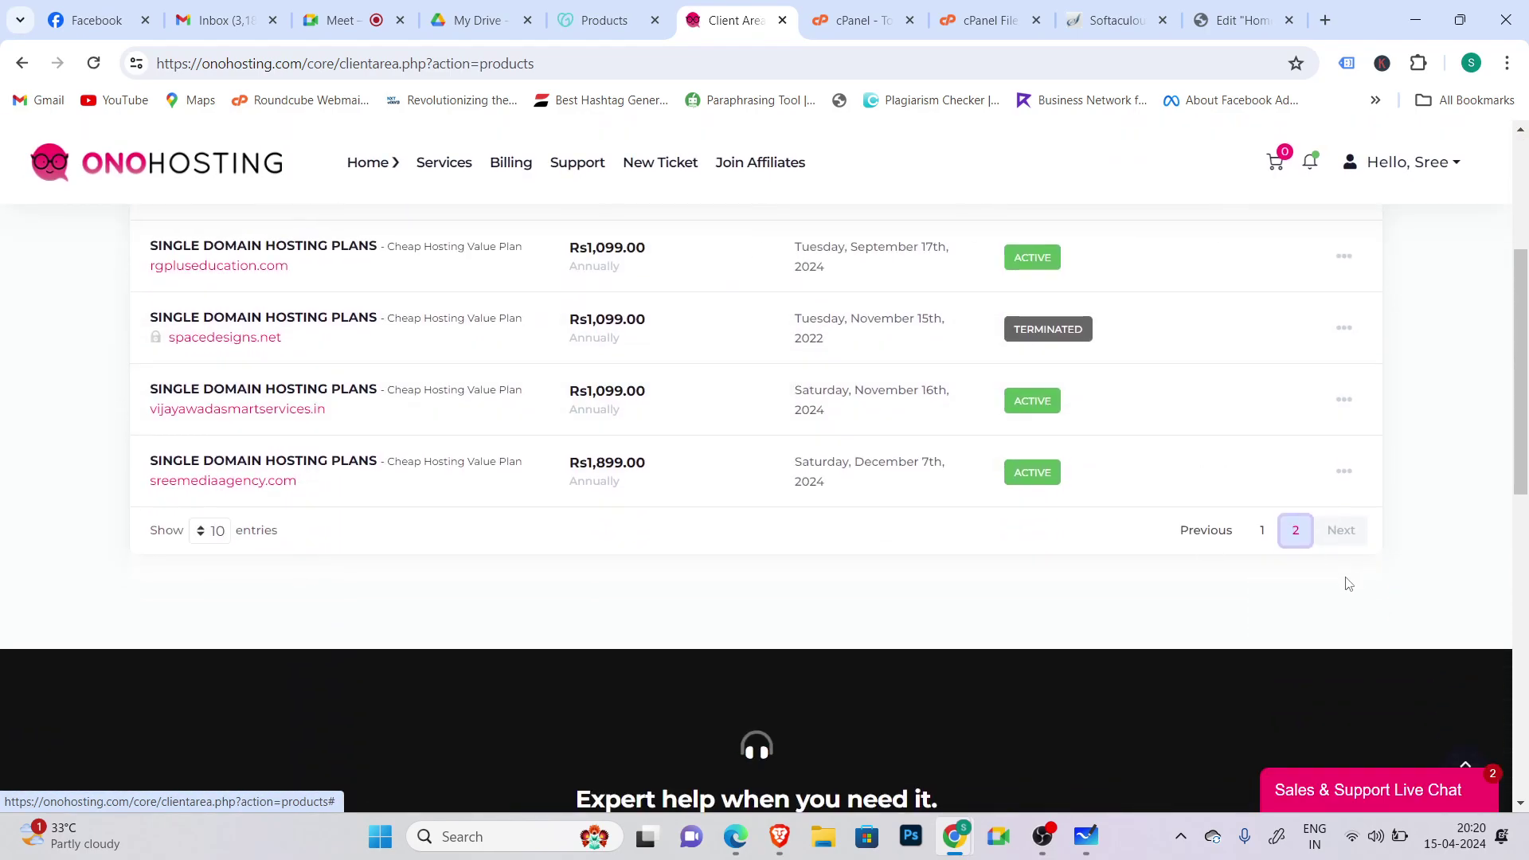
{"action": "left_click", "coordinate": [1264, 529]}
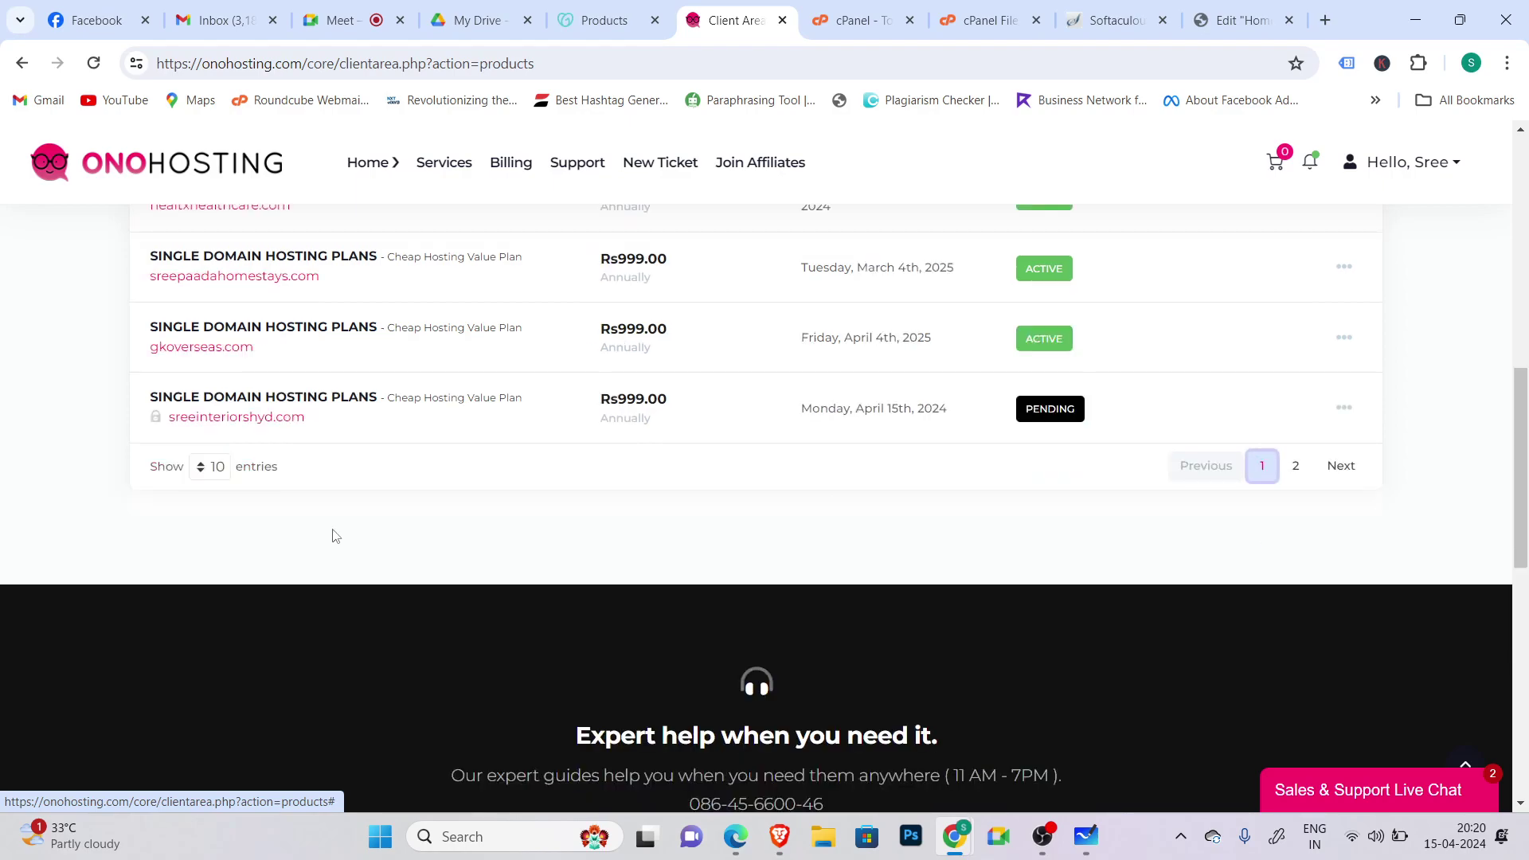
{"action": "scroll", "coordinate": [334, 535], "scroll_direction": "up", "scroll_amount": 1}
{"action": "scroll", "coordinate": [334, 535], "scroll_direction": "up", "scroll_amount": 2}
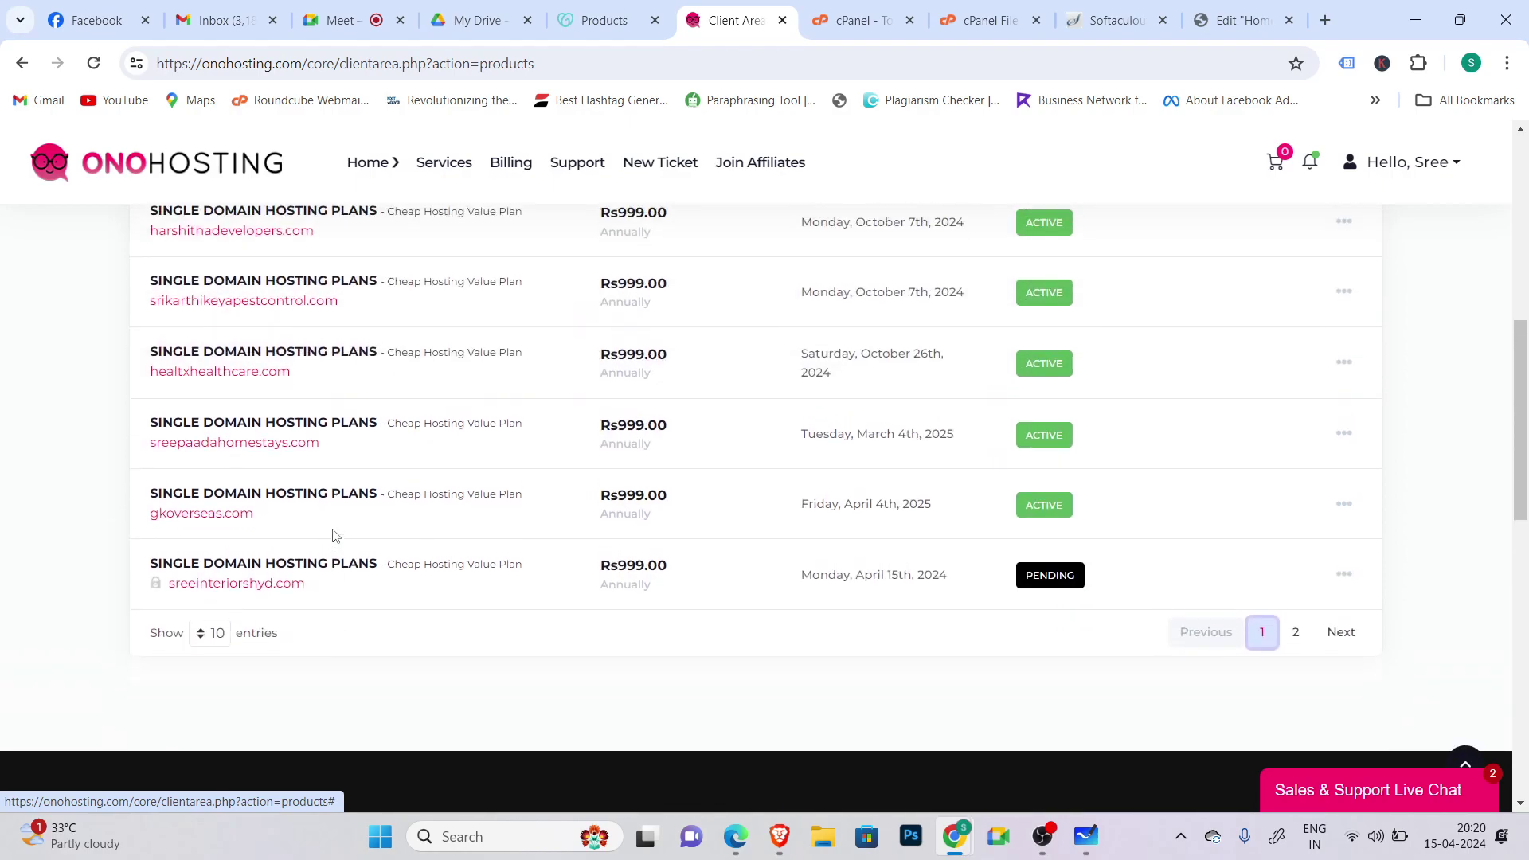
{"action": "left_click", "coordinate": [269, 510]}
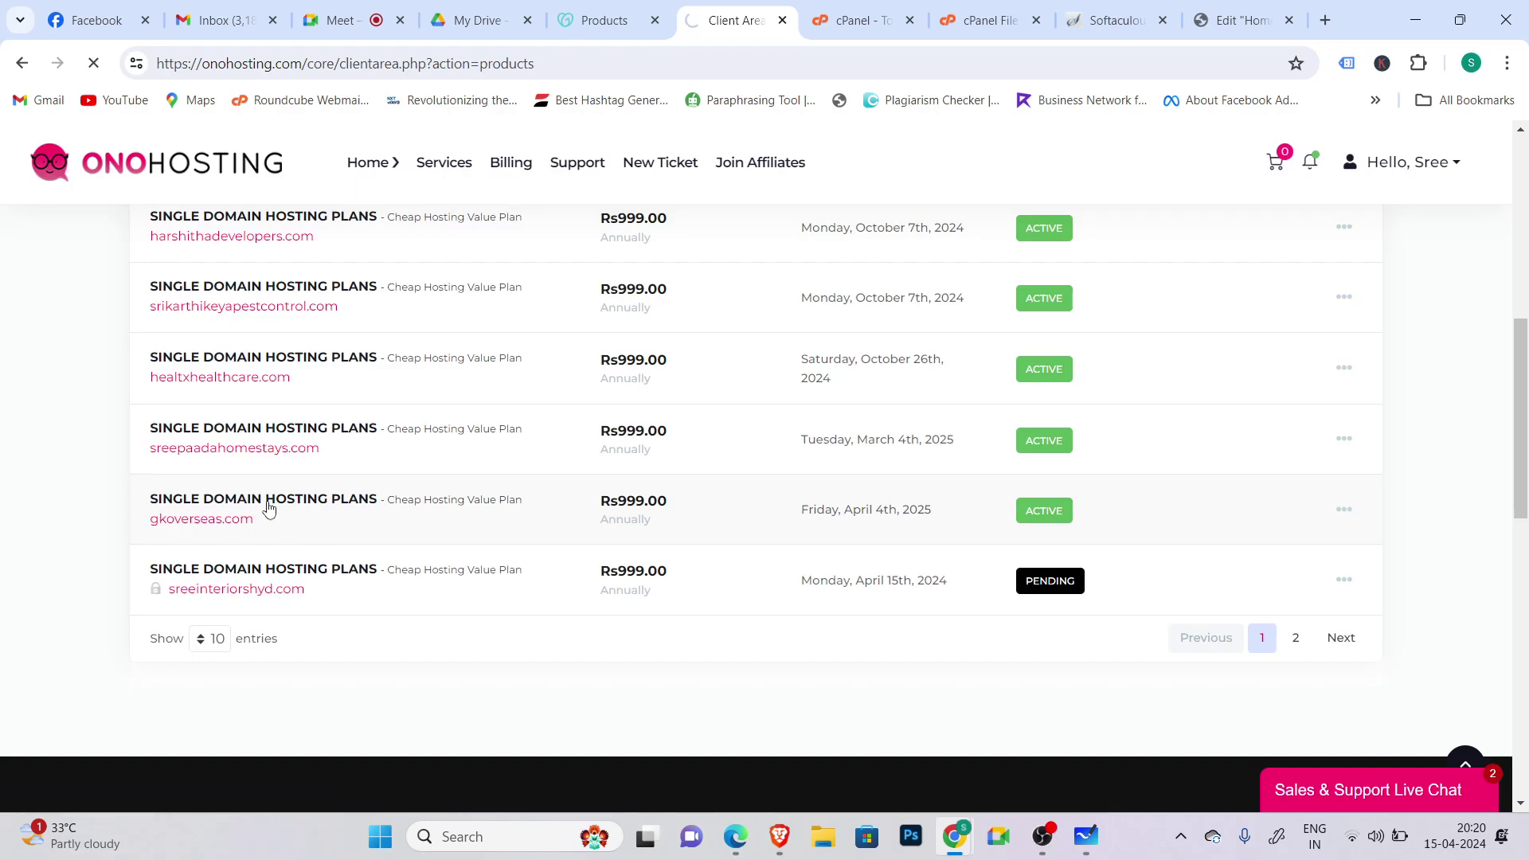
{"action": "scroll", "coordinate": [556, 485], "scroll_direction": "down", "scroll_amount": 4}
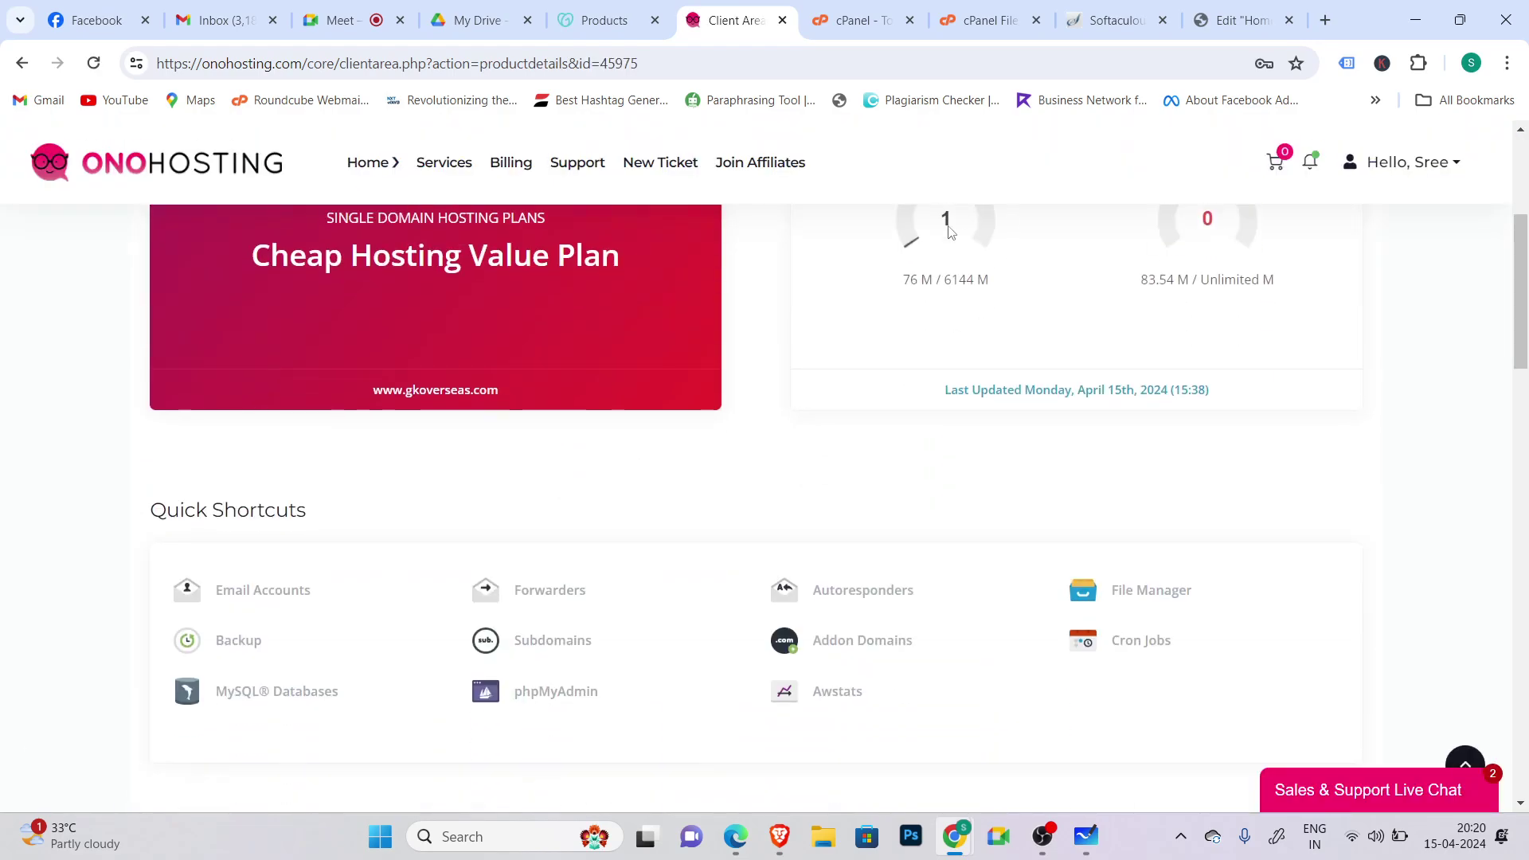
{"action": "scroll", "coordinate": [880, 403], "scroll_direction": "up", "scroll_amount": 5}
Step: Log in to cPanel, open WordPress Manager, and expand the gkoverseas.com installation's details
{"action": "left_click", "coordinate": [985, 287]}
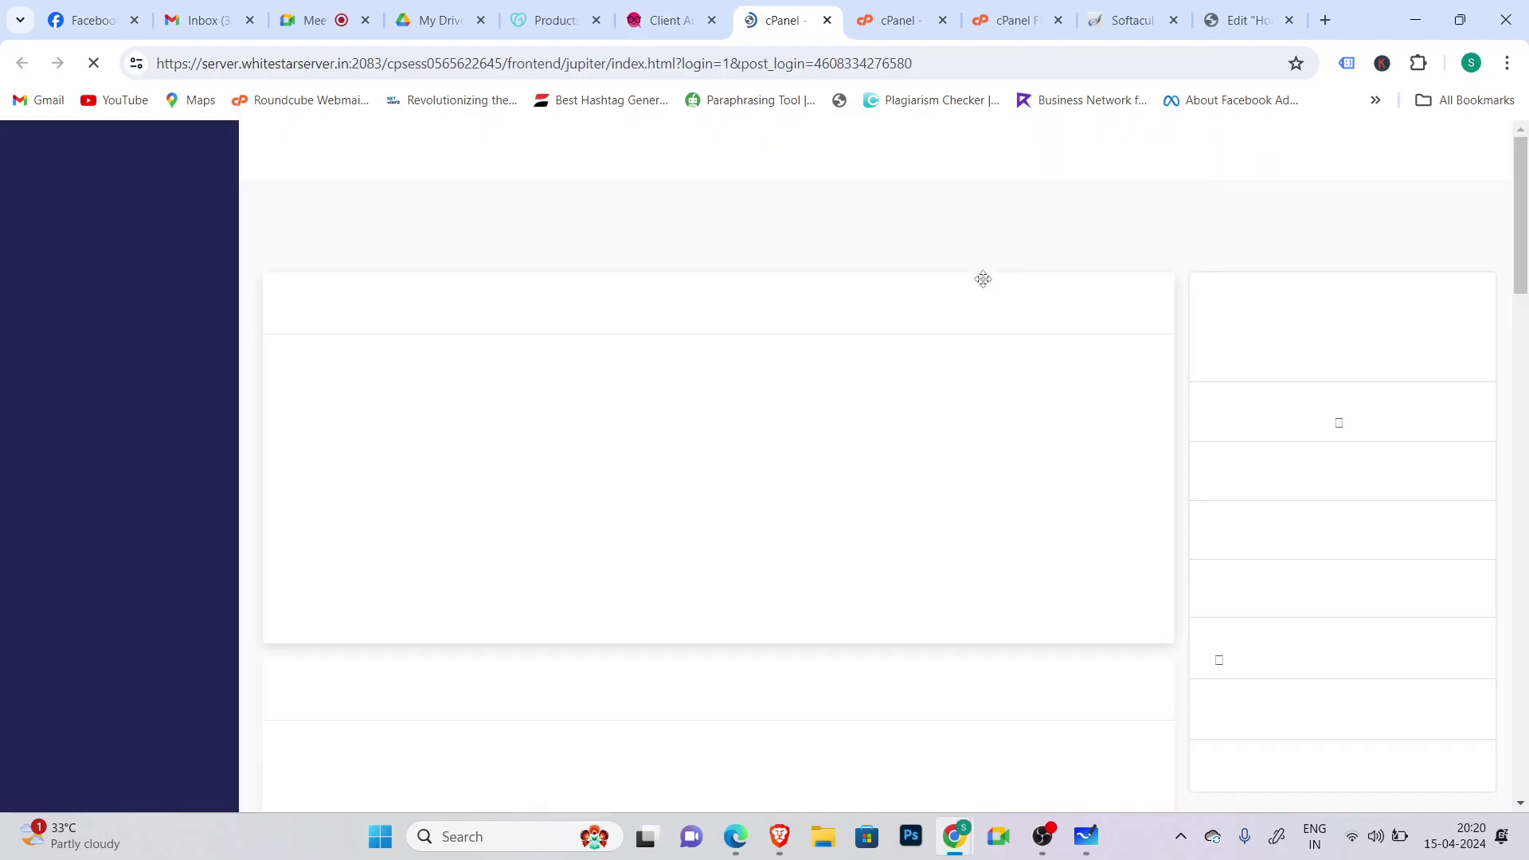
{"action": "scroll", "coordinate": [518, 581], "scroll_direction": "down", "scroll_amount": 6}
{"action": "scroll", "coordinate": [520, 581], "scroll_direction": "up", "scroll_amount": 6}
{"action": "scroll", "coordinate": [519, 581], "scroll_direction": "down", "scroll_amount": 12}
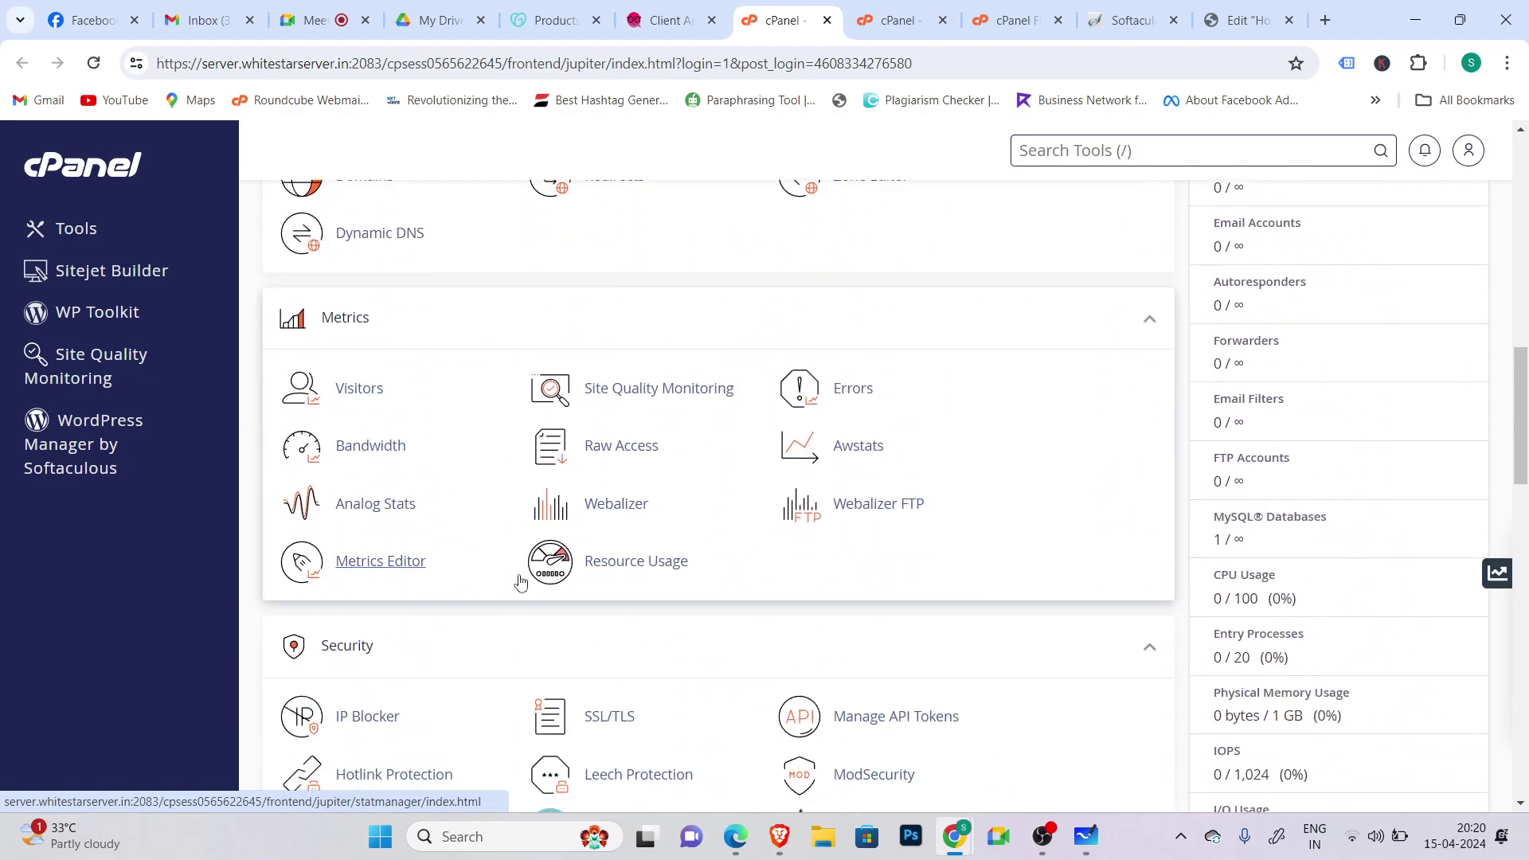
{"action": "scroll", "coordinate": [520, 581], "scroll_direction": "down", "scroll_amount": 5}
{"action": "scroll", "coordinate": [615, 512], "scroll_direction": "down", "scroll_amount": 2}
{"action": "left_click", "coordinate": [627, 478]}
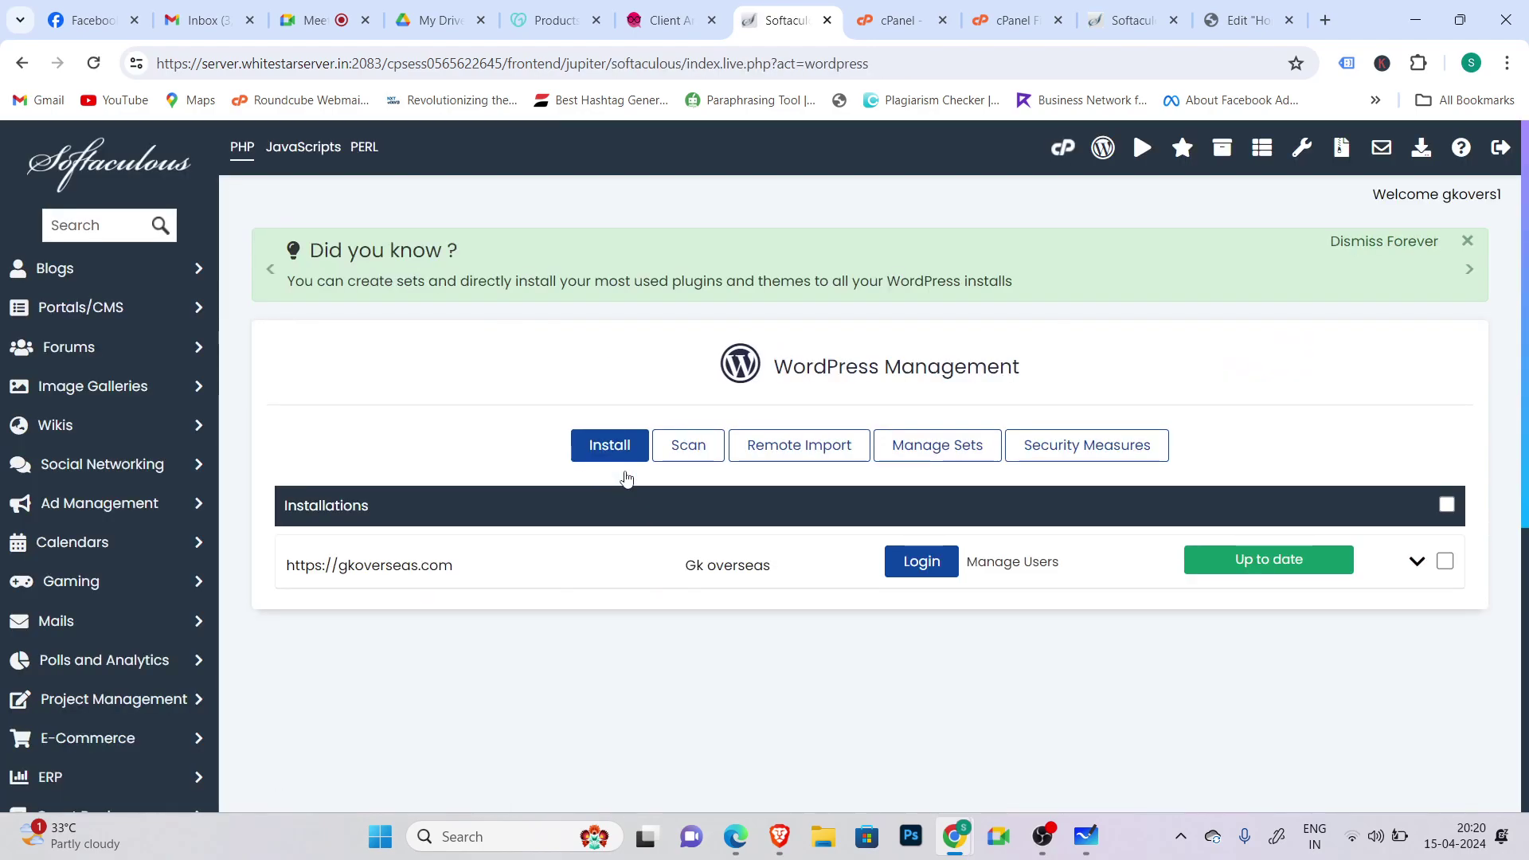
{"action": "left_click", "coordinate": [1416, 558]}
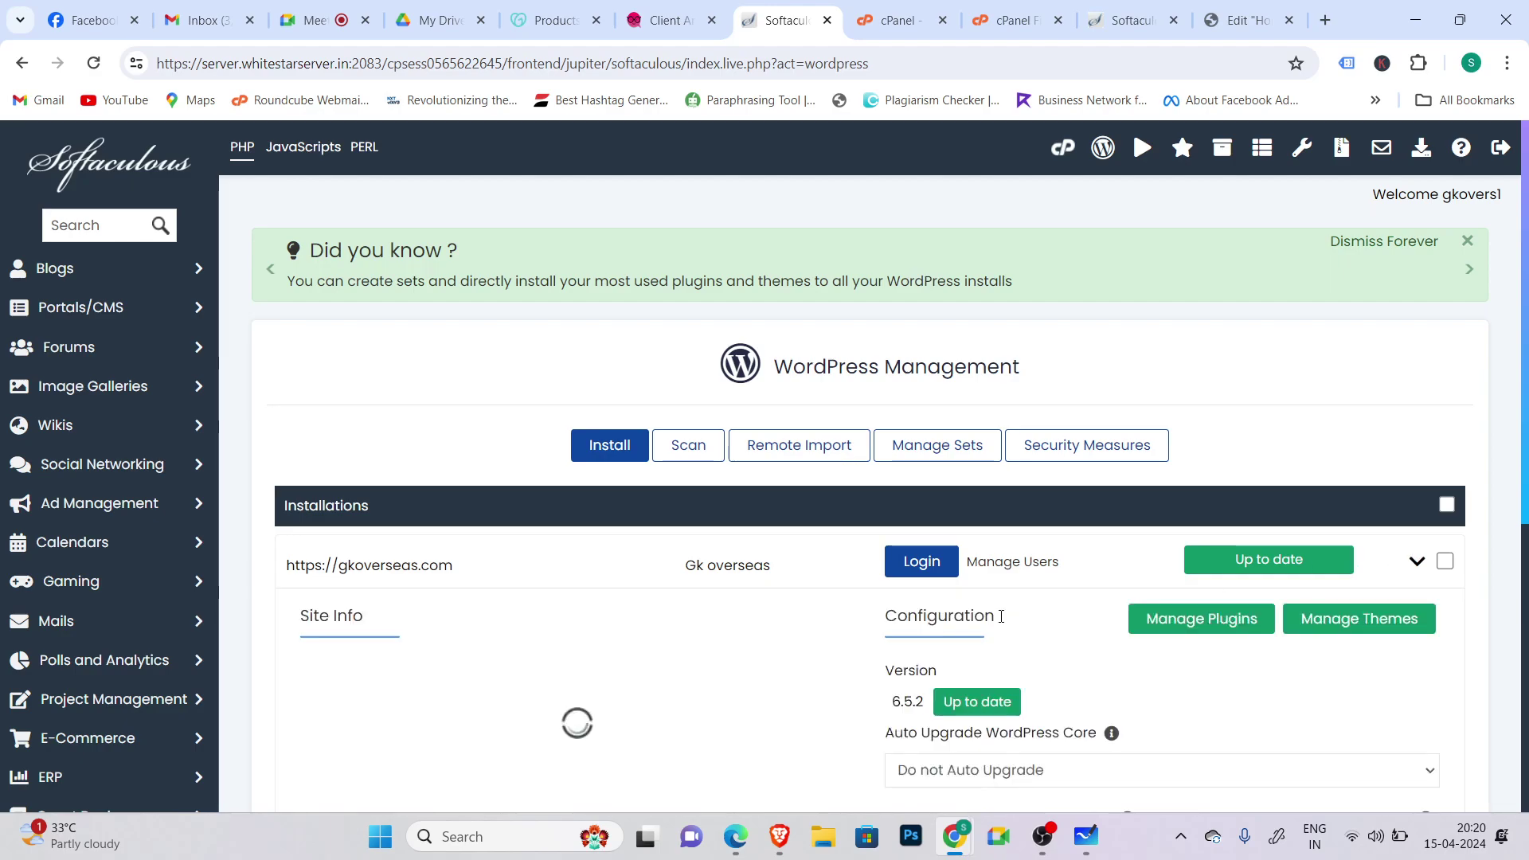
{"action": "scroll", "coordinate": [1002, 622], "scroll_direction": "down", "scroll_amount": 4}
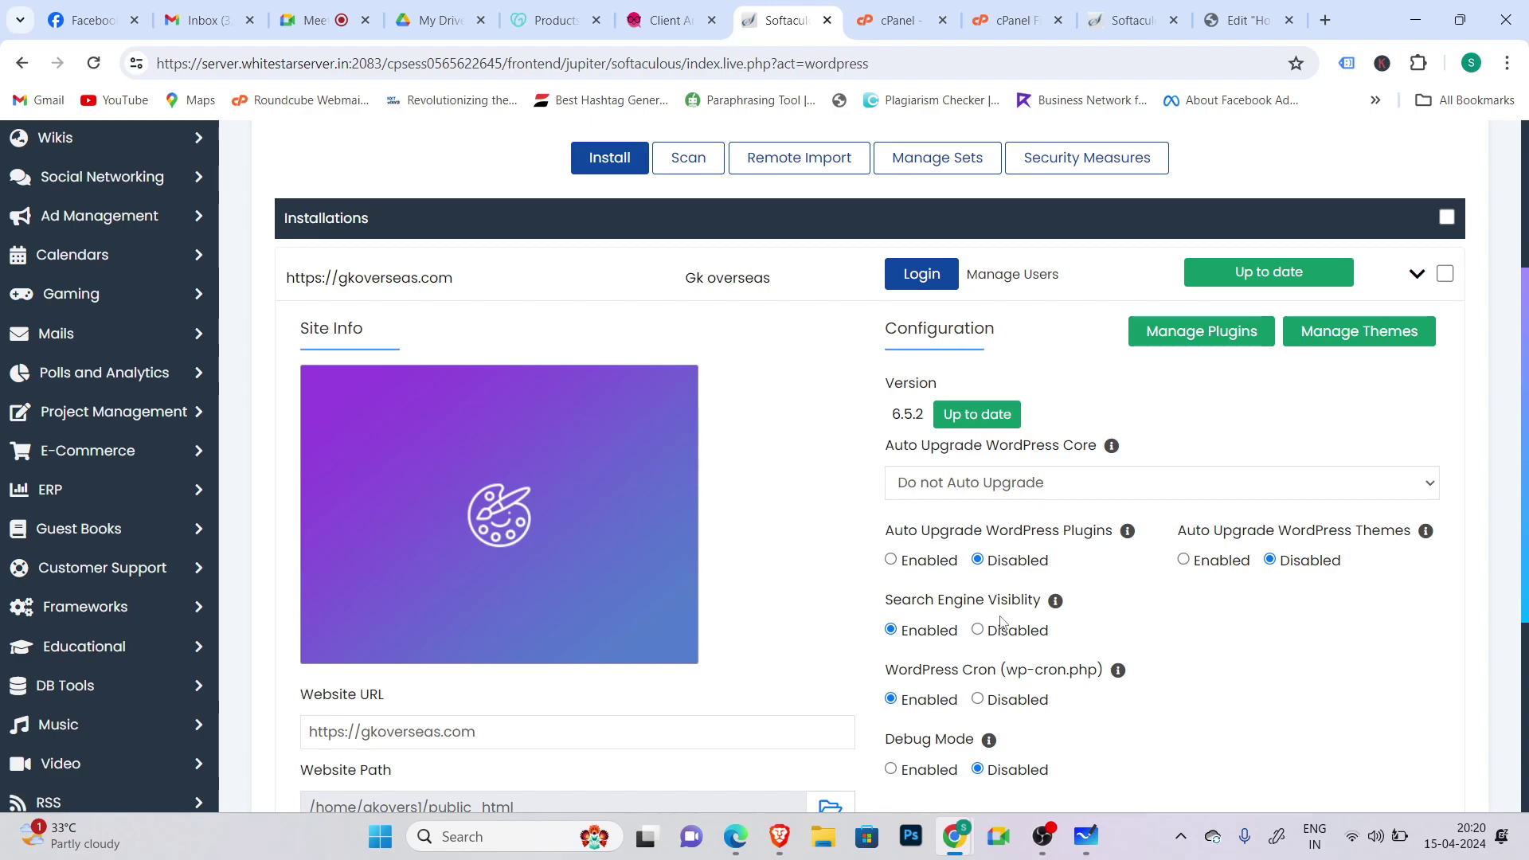
{"action": "scroll", "coordinate": [1001, 622], "scroll_direction": "down", "scroll_amount": 3}
{"action": "scroll", "coordinate": [1001, 622], "scroll_direction": "down", "scroll_amount": 2}
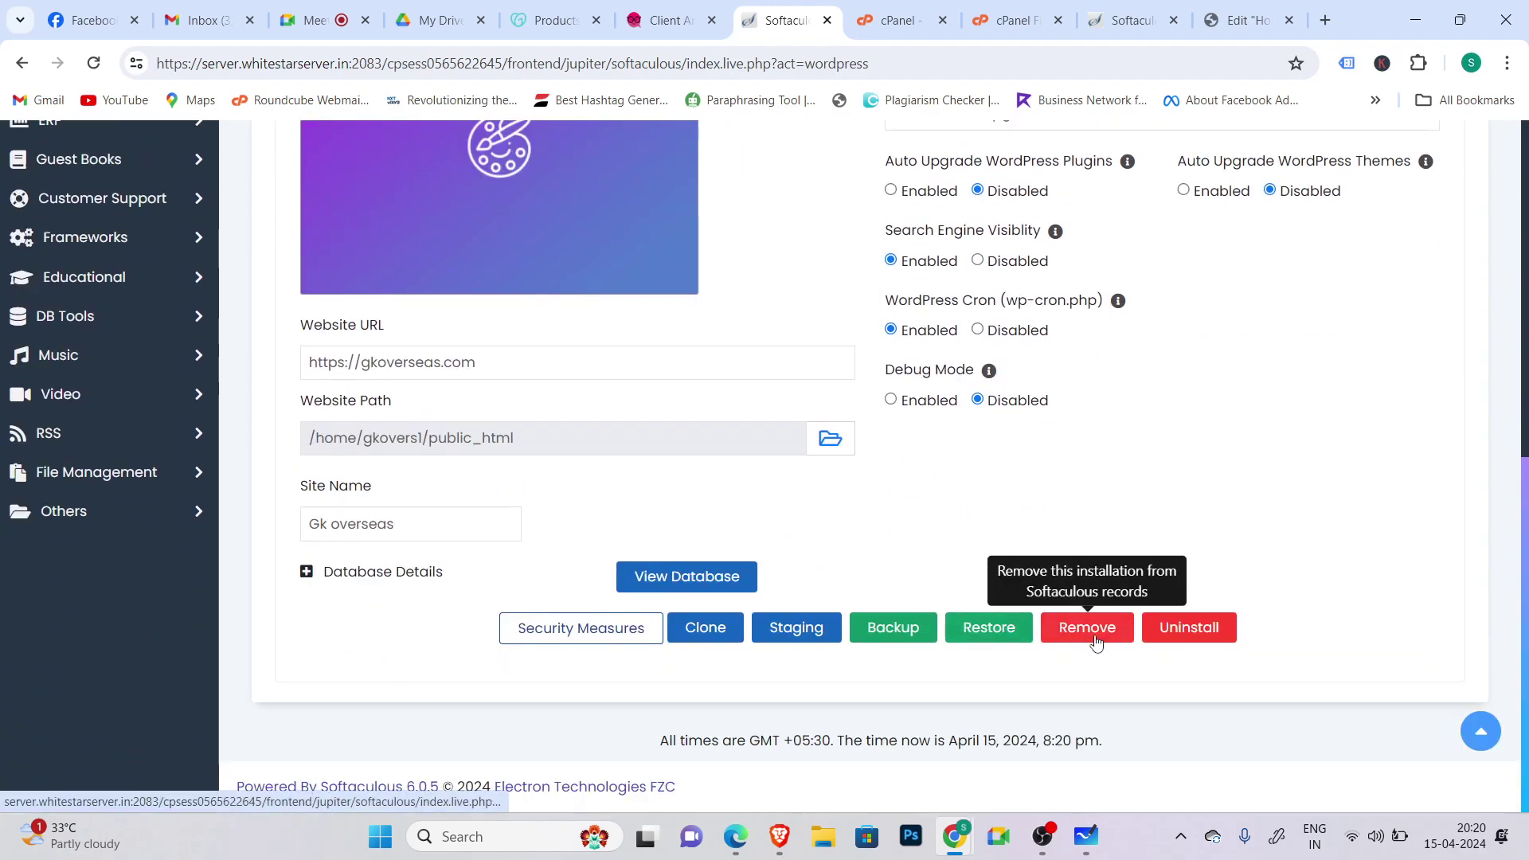
Step: Remove the gkoverseas.com installation with its directory, database and database user, then return to management
{"action": "left_click", "coordinate": [1097, 642]}
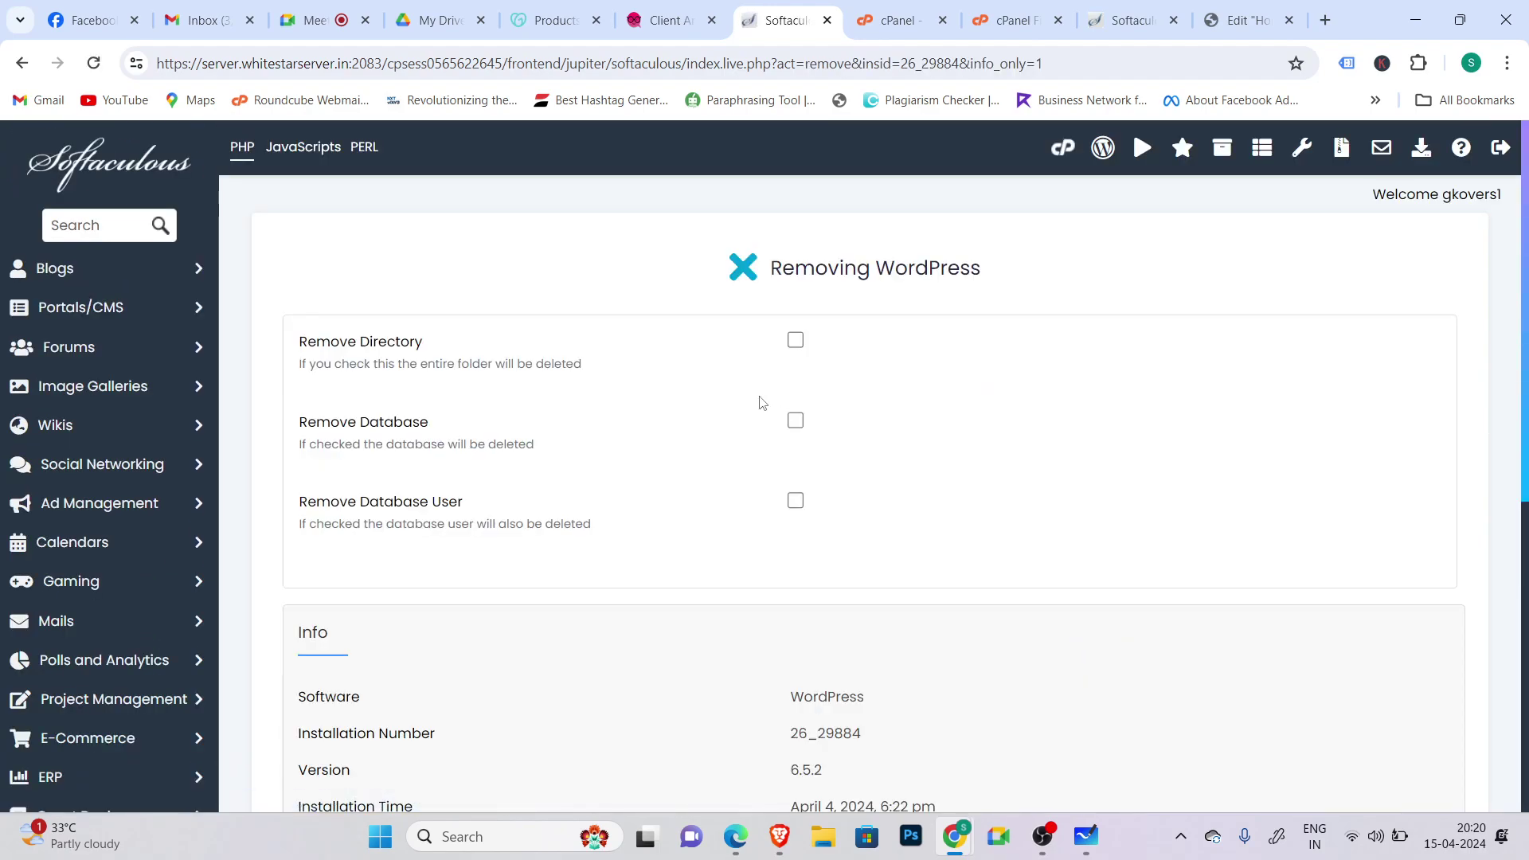
{"action": "left_click", "coordinate": [795, 340]}
{"action": "left_click", "coordinate": [795, 501]}
{"action": "left_click", "coordinate": [795, 421]}
{"action": "scroll", "coordinate": [744, 502], "scroll_direction": "down", "scroll_amount": 5}
{"action": "left_click", "coordinate": [866, 716]}
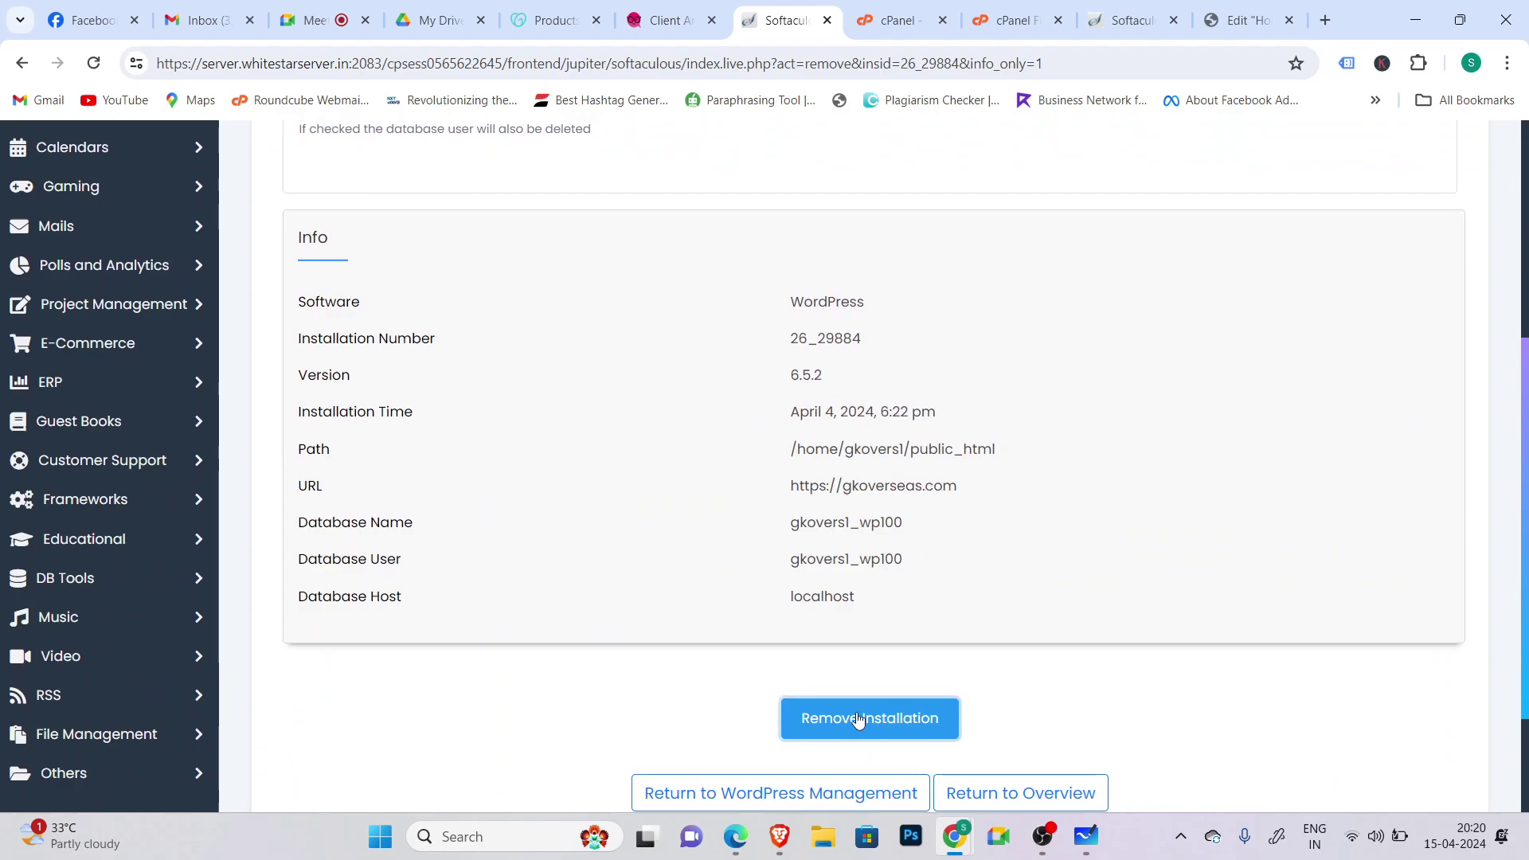
{"action": "left_click", "coordinate": [850, 209]}
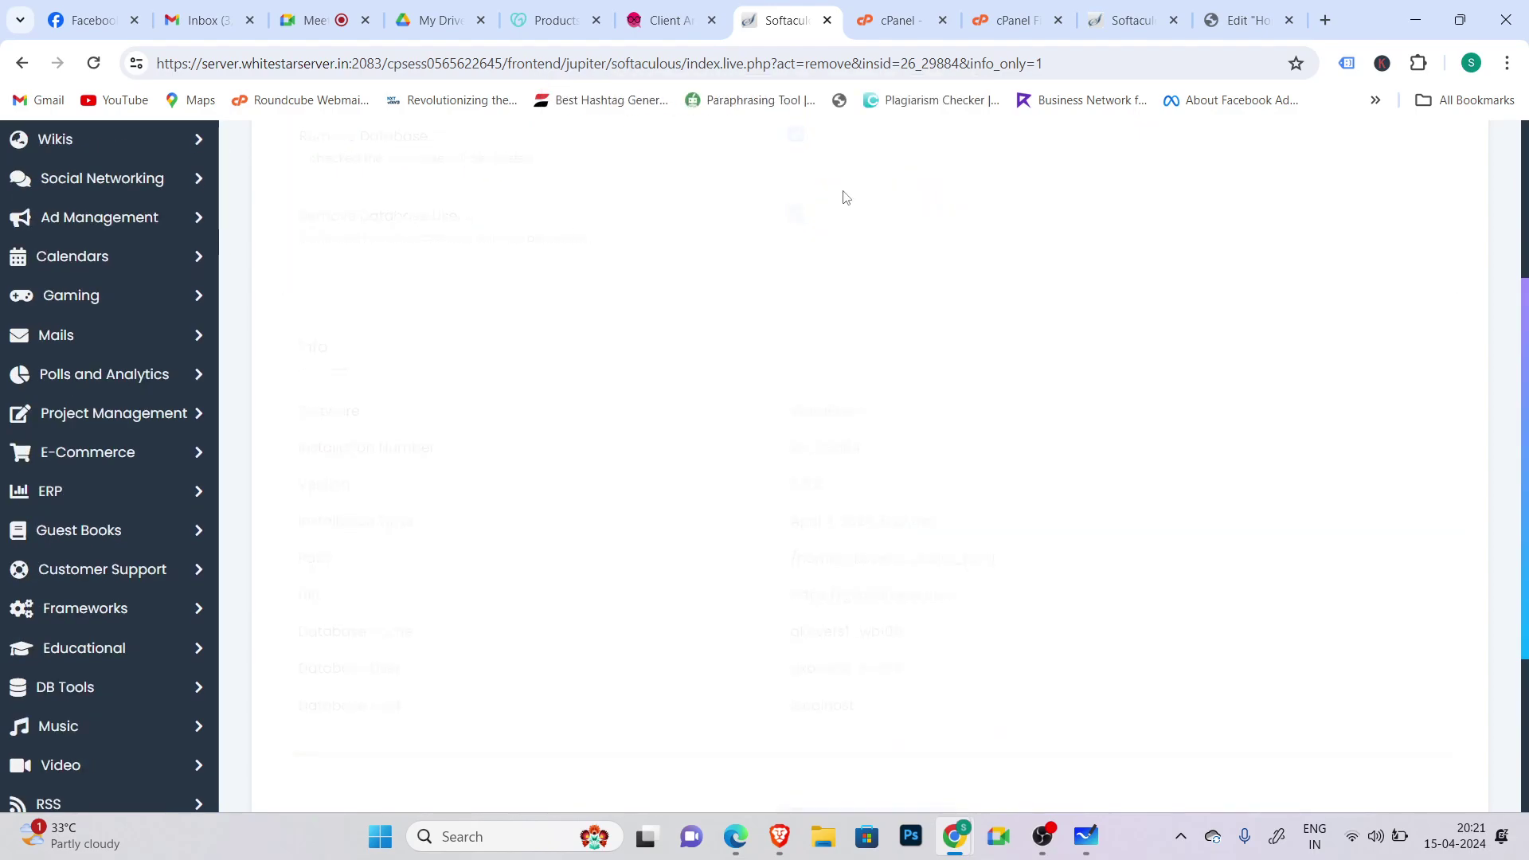
{"action": "scroll", "coordinate": [812, 273], "scroll_direction": "up", "scroll_amount": 4}
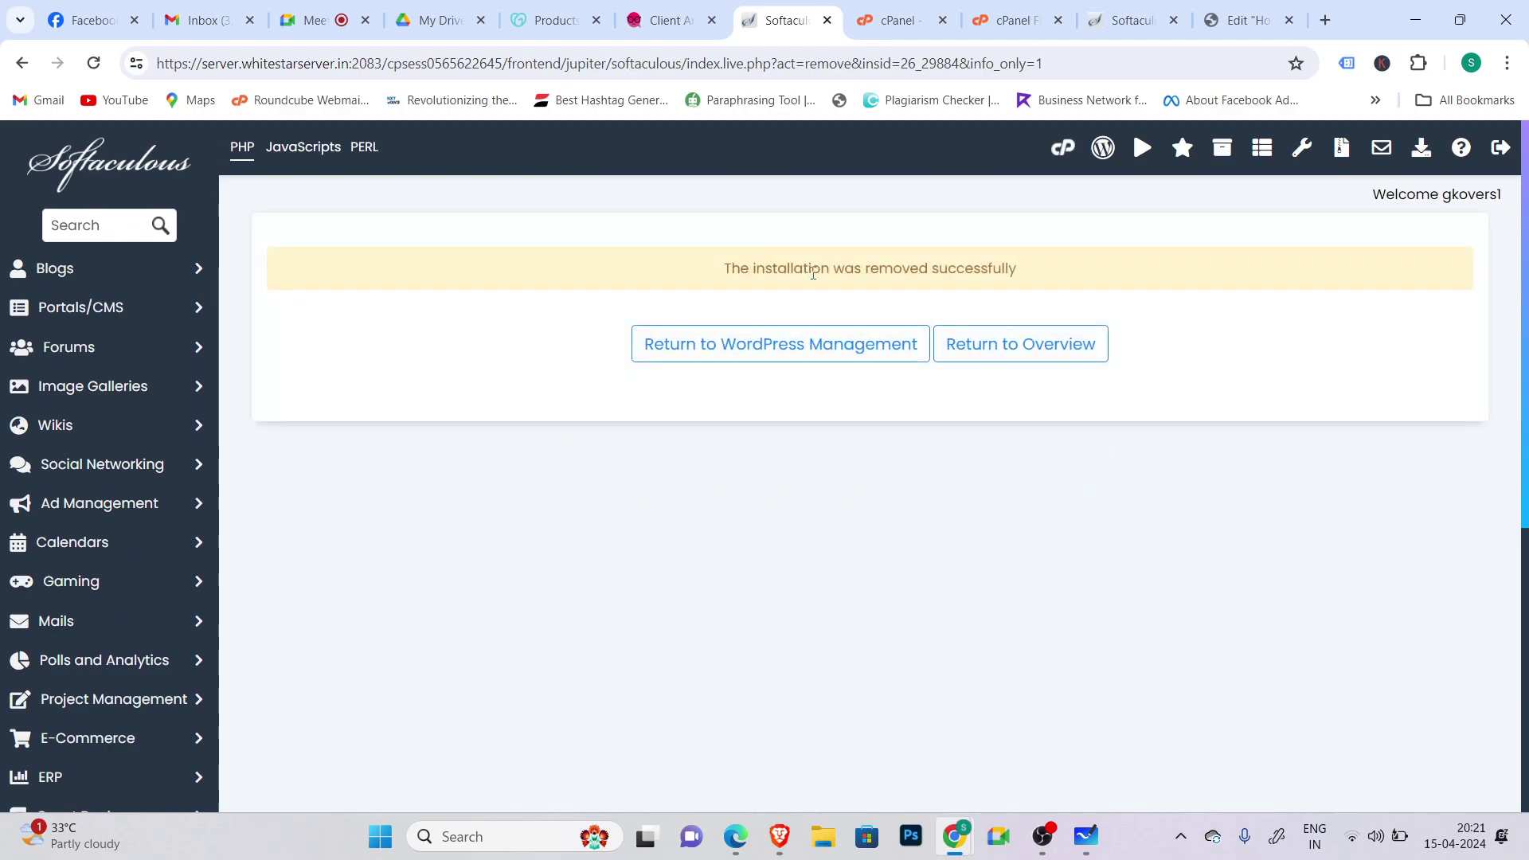
{"action": "left_click", "coordinate": [741, 345]}
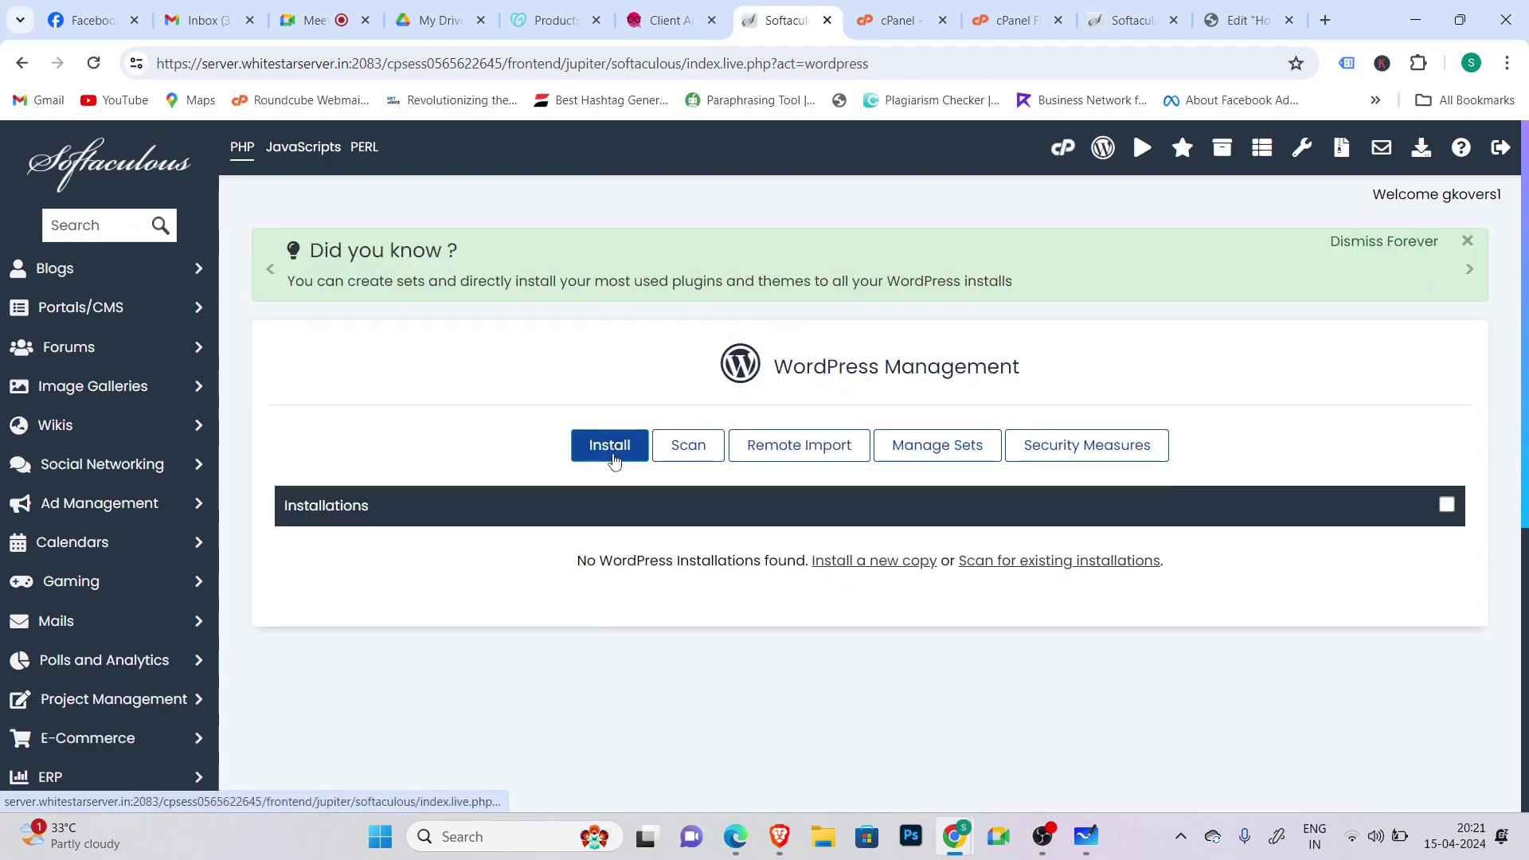
Step: Start a fresh WordPress install and enter a new admin password and admin e-mail
{"action": "left_click", "coordinate": [610, 446]}
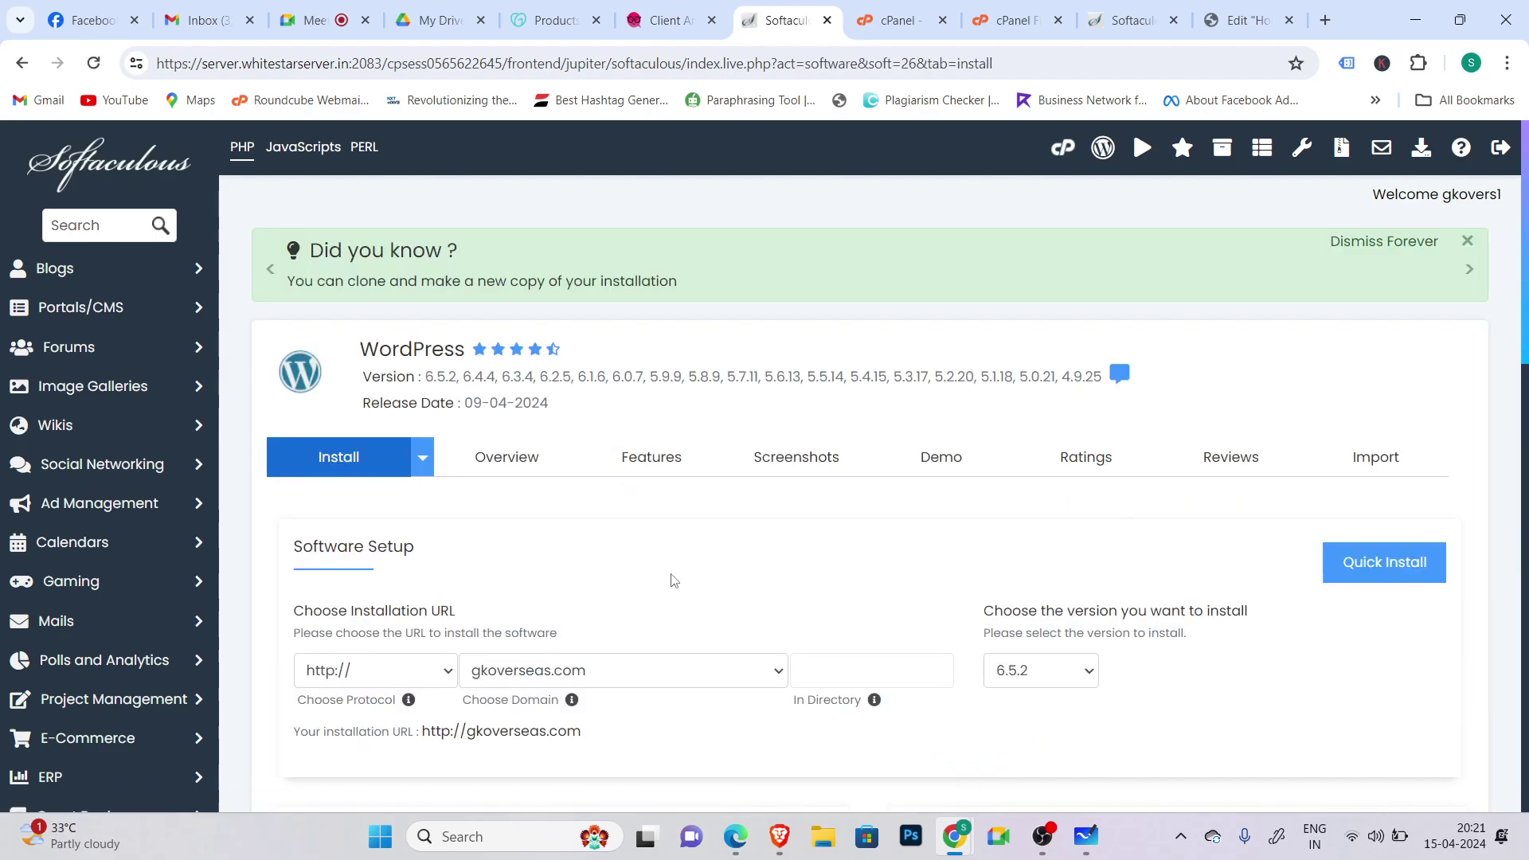
{"action": "scroll", "coordinate": [673, 580], "scroll_direction": "down", "scroll_amount": 3}
{"action": "scroll", "coordinate": [673, 580], "scroll_direction": "down", "scroll_amount": 3}
{"action": "left_click", "coordinate": [977, 506]}
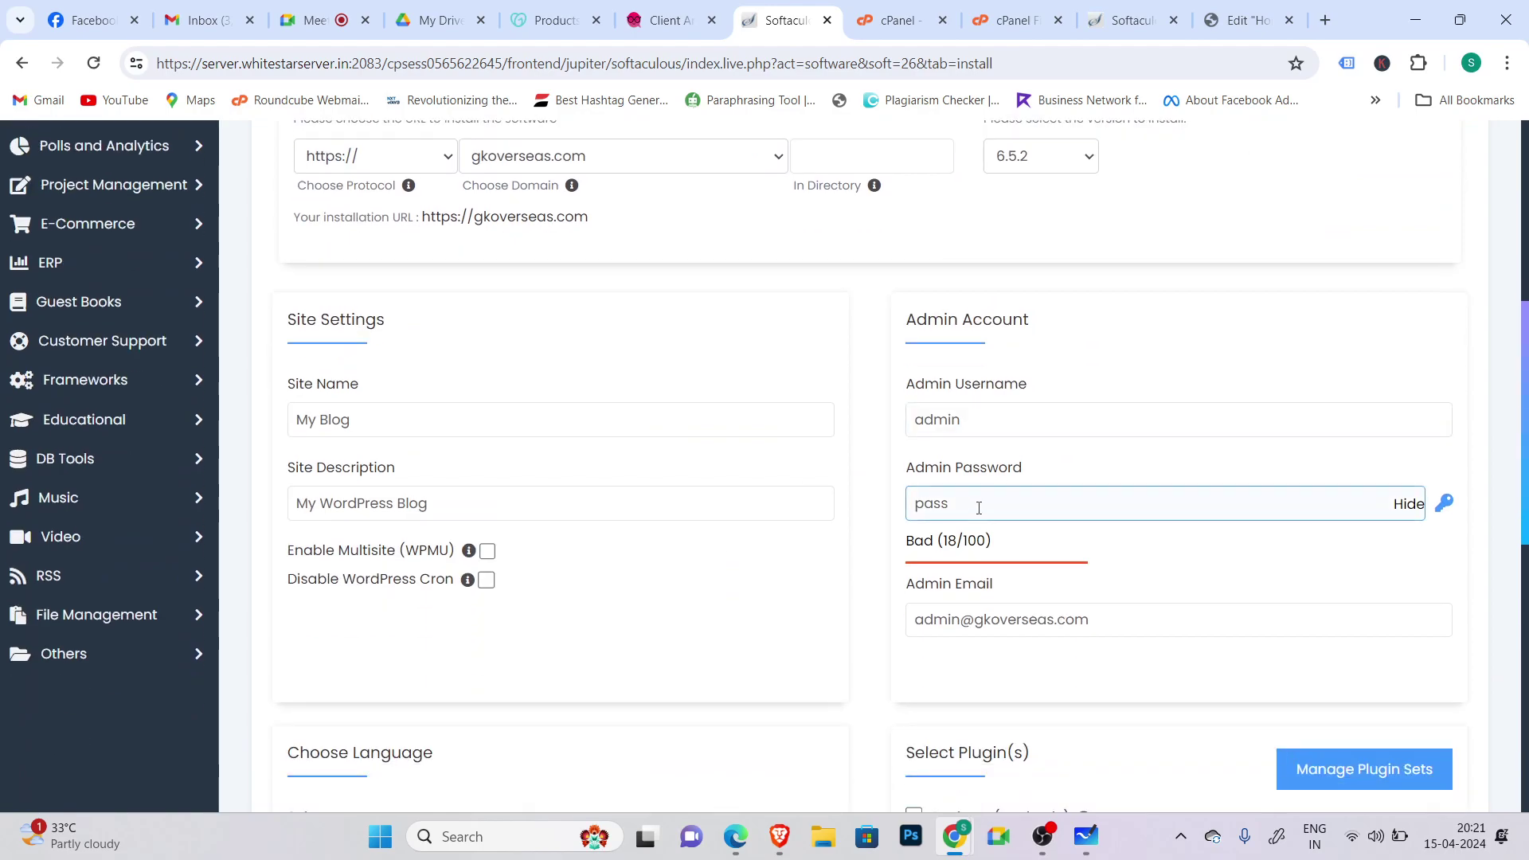
{"action": "key", "text": "BackSpace"}
{"action": "key", "text": "BackSpace"}
{"action": "key", "text": "BackSpace"}
{"action": "key", "text": "BackSpace"}
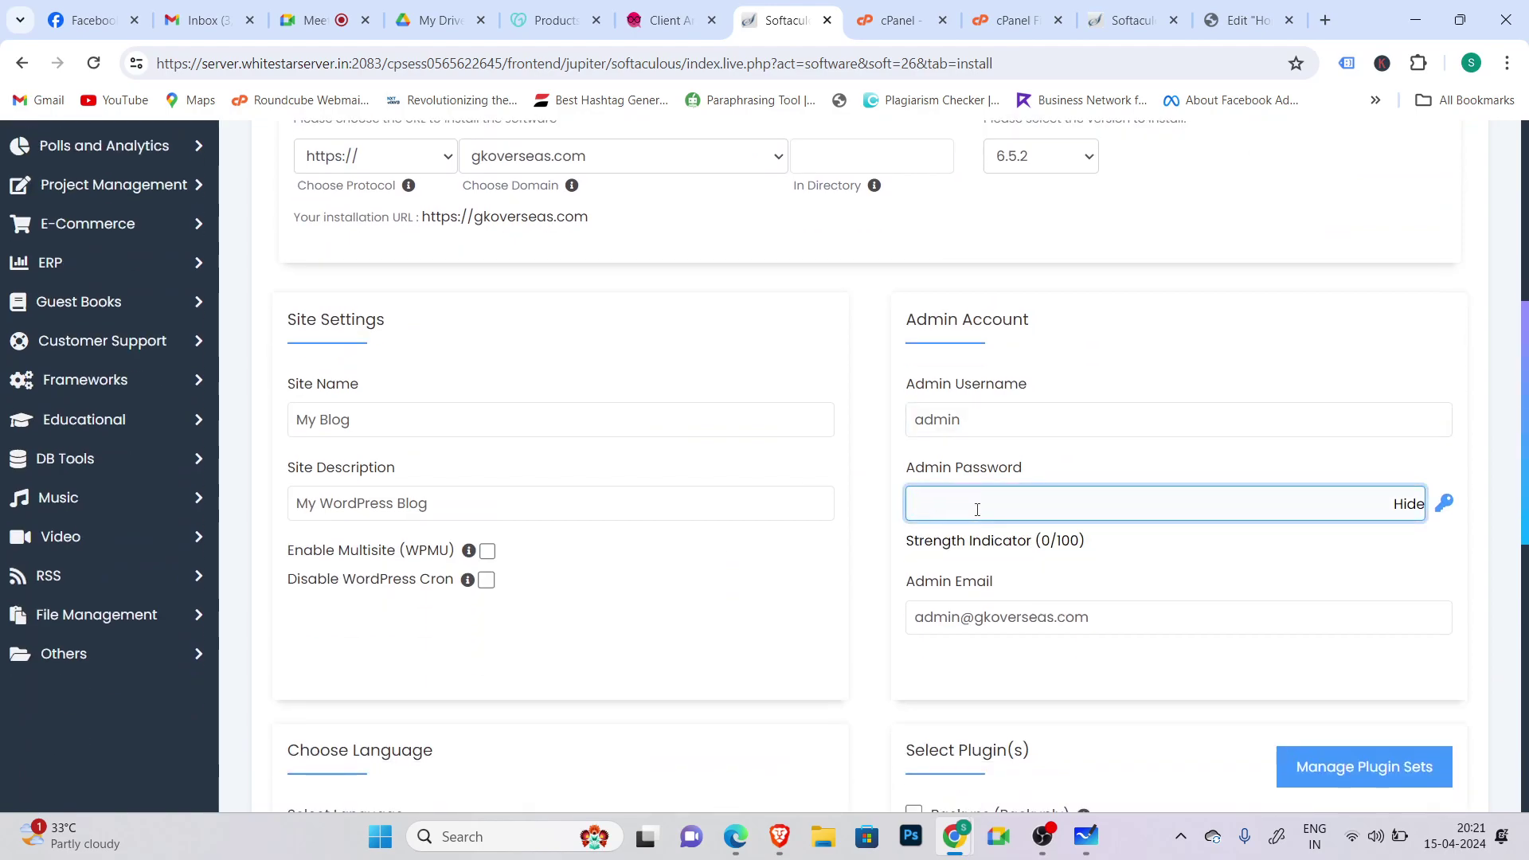
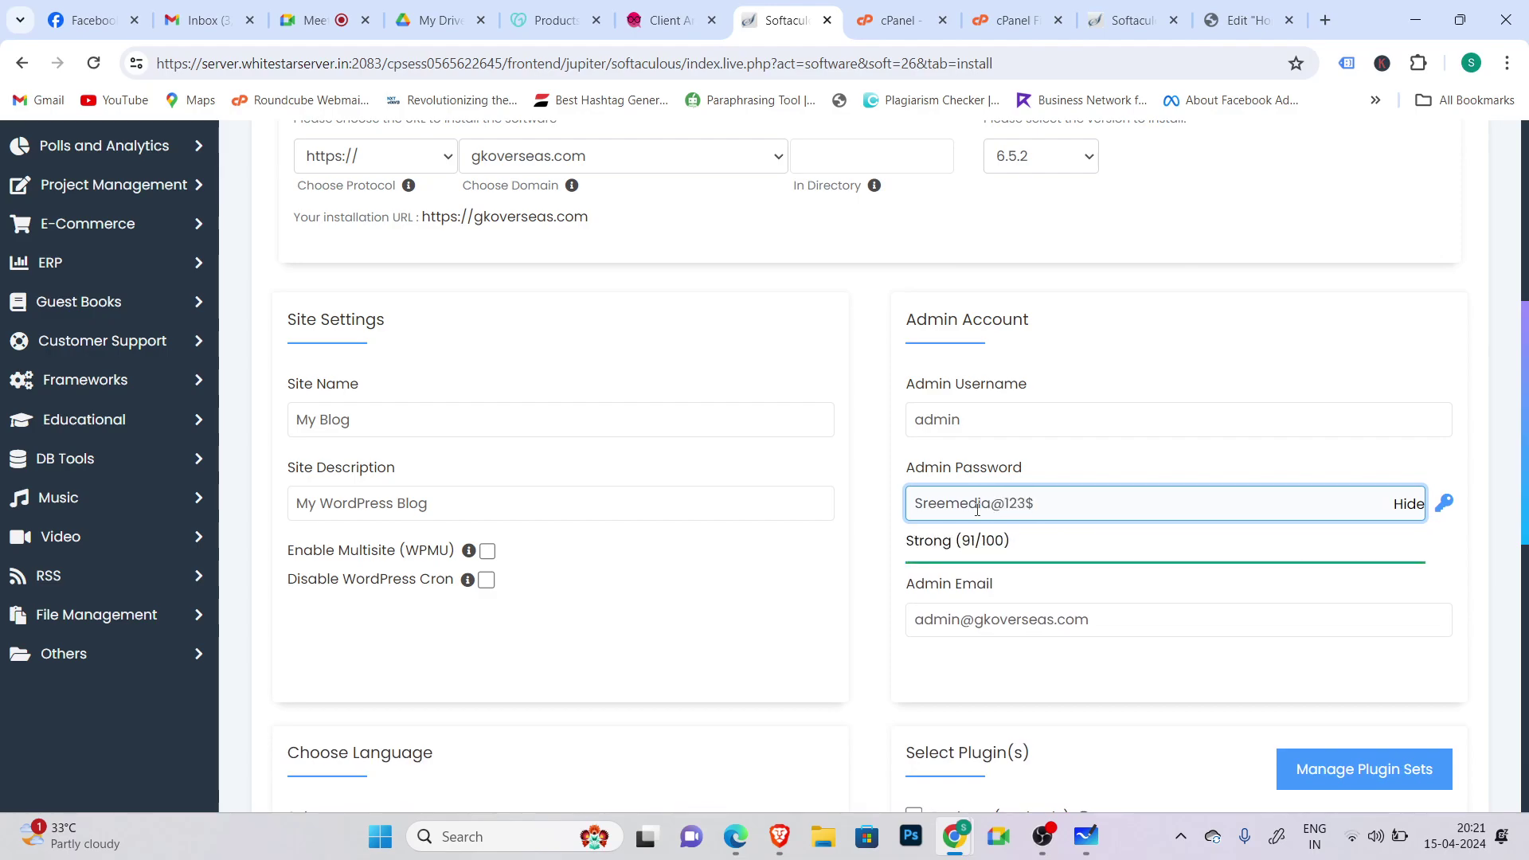
{"action": "scroll", "coordinate": [1130, 648], "scroll_direction": "down", "scroll_amount": 2}
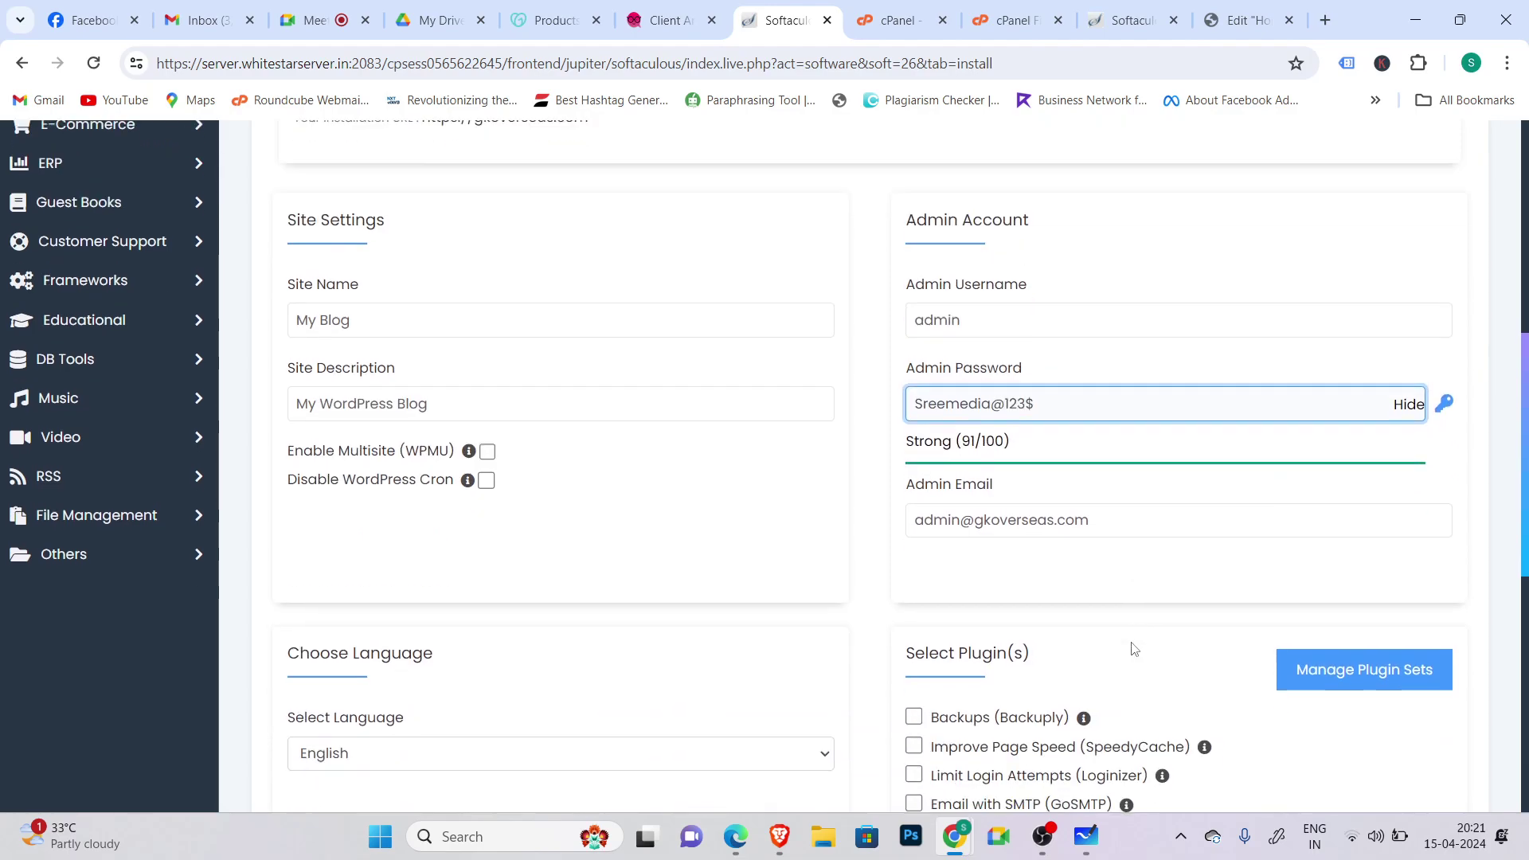
{"action": "left_click", "coordinate": [1089, 488]}
{"action": "key", "text": "BackSpace"}
{"action": "key", "text": "BackSpace"}
{"action": "key", "text": "BackSpace"}
{"action": "key", "text": "BackSpace"}
{"action": "key", "text": "BackSpace"}
{"action": "key", "text": "BackSpace"}
{"action": "key", "text": "BackSpace"}
{"action": "key", "text": "BackSpace"}
{"action": "key", "text": "BackSpace"}
{"action": "key", "text": "BackSpace"}
{"action": "key", "text": "BackSpace"}
{"action": "key", "text": "BackSpace"}
{"action": "key", "text": "BackSpace"}
{"action": "key", "text": "BackSpace"}
{"action": "key", "text": "BackSpace"}
{"action": "key", "text": "BackSpace"}
{"action": "key", "text": "BackSpace"}
{"action": "key", "text": "BackSpace"}
{"action": "key", "text": "BackSpace"}
{"action": "key", "text": "BackSpace"}
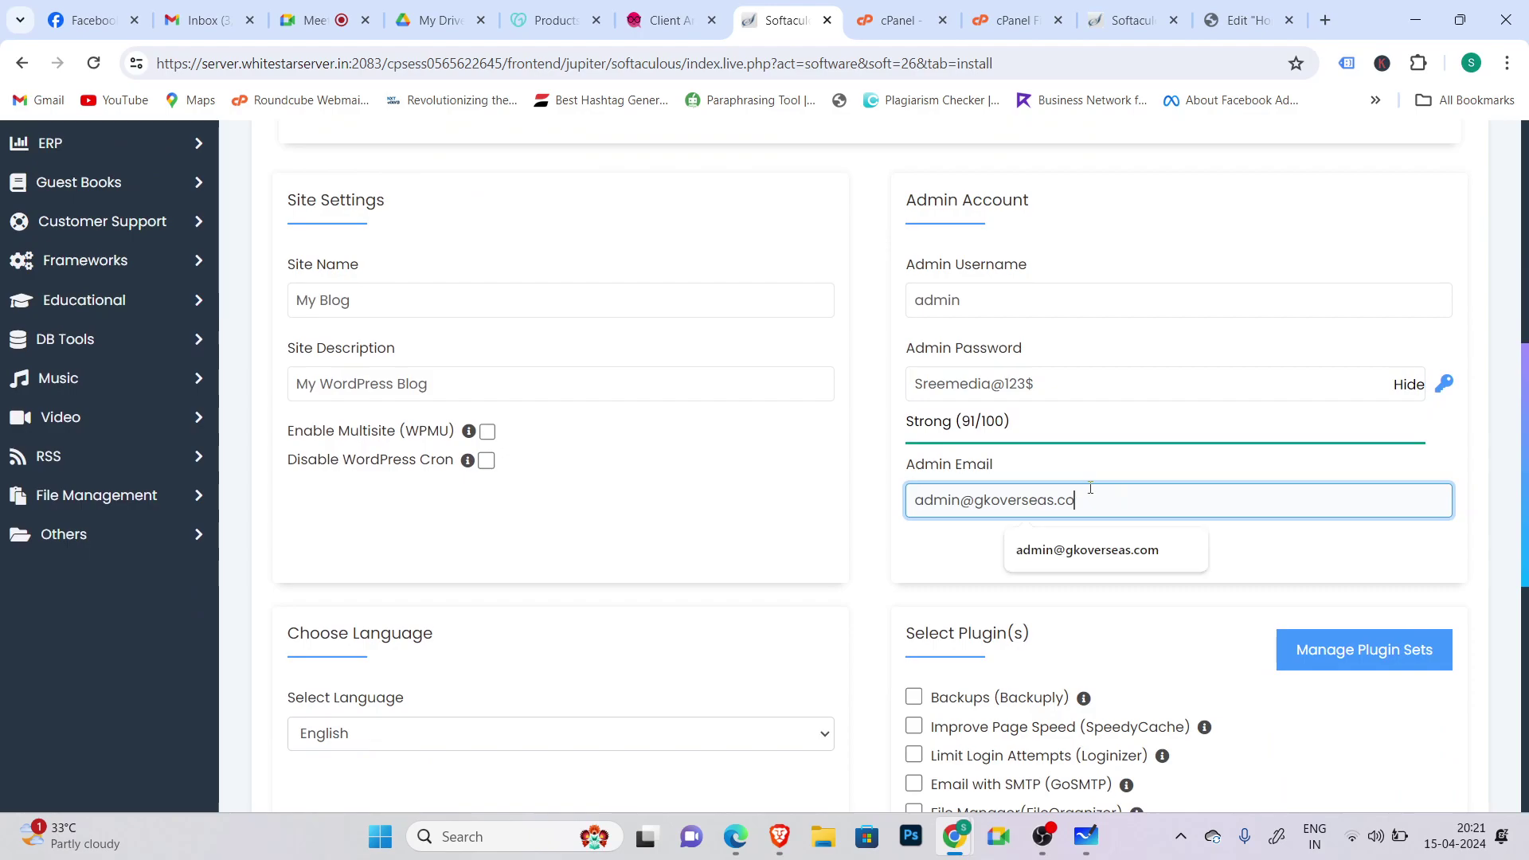
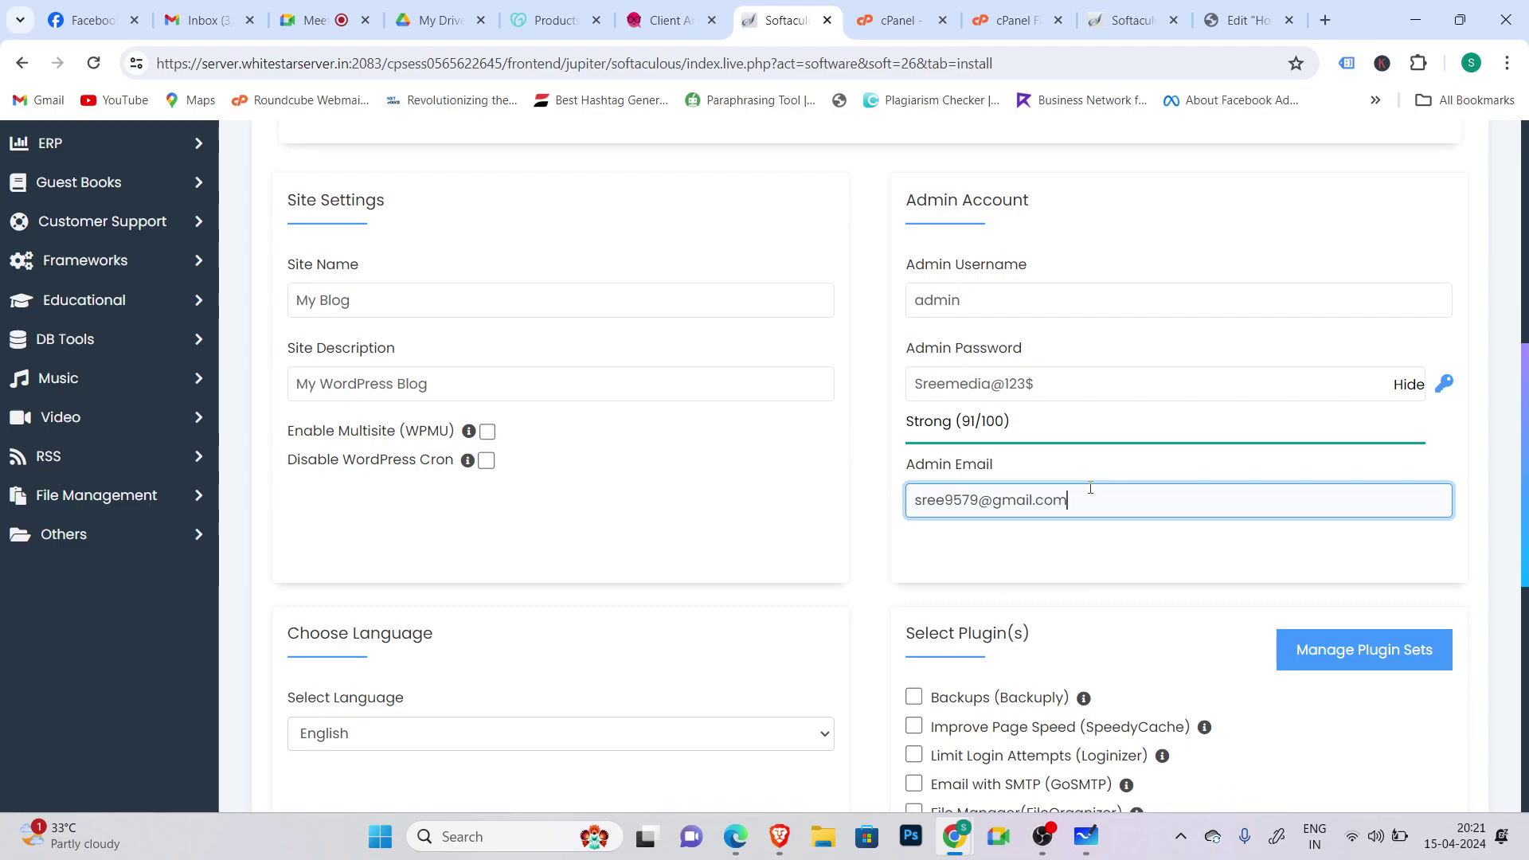
{"action": "left_click", "coordinate": [1168, 567]}
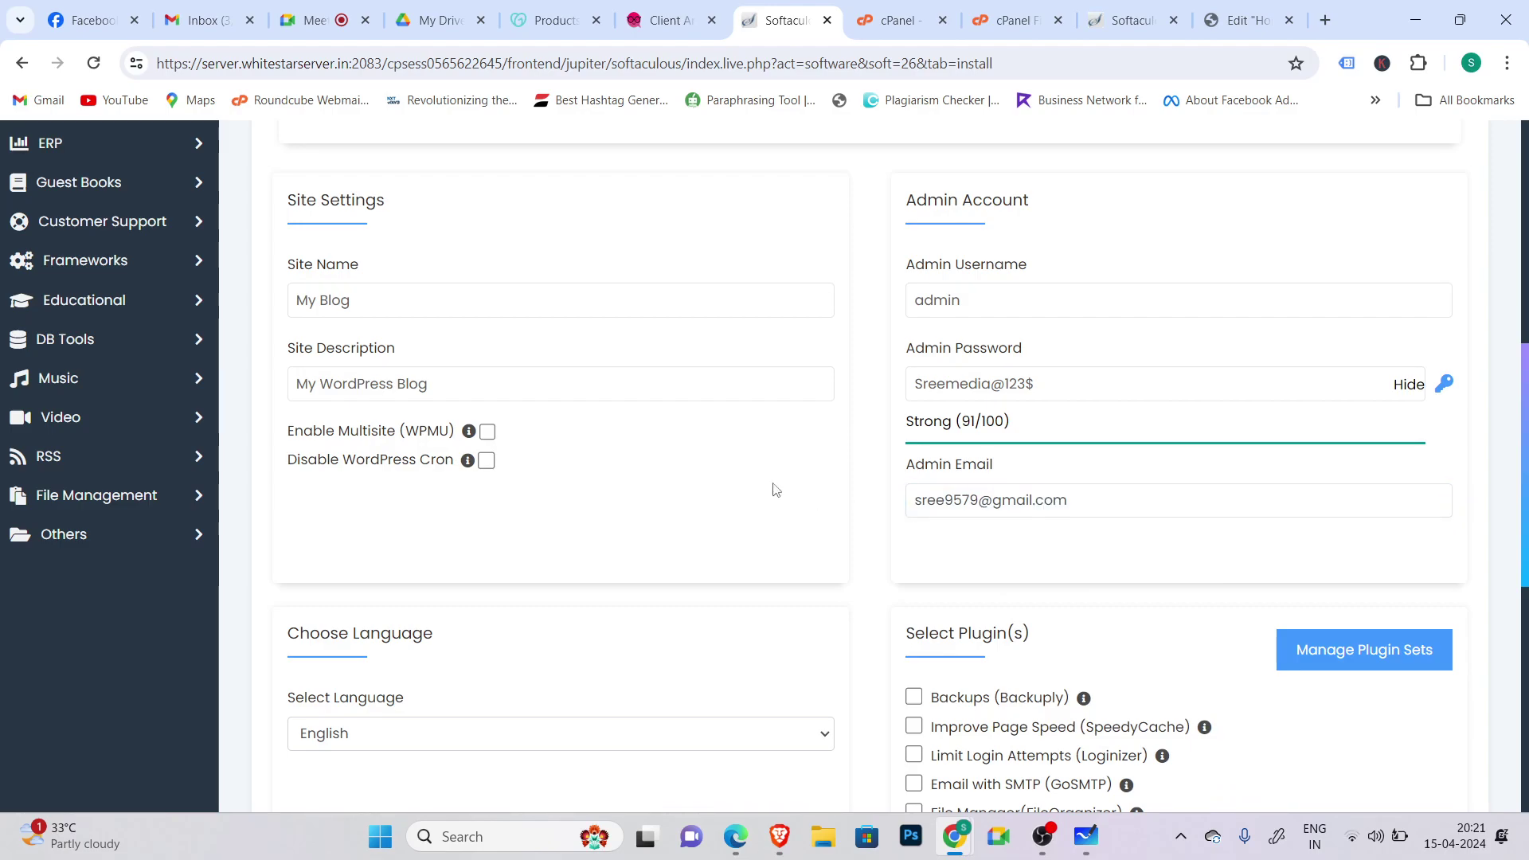
Step: Name the site 'GK Overseas' with description 'Abroad Consultancy' and launch the install
{"action": "scroll", "coordinate": [777, 489], "scroll_direction": "up", "scroll_amount": 1}
{"action": "left_click", "coordinate": [417, 375]}
{"action": "left_click_drag", "start_coordinate": [417, 375], "coordinate": [266, 360]}
{"action": "key", "text": "BackSpace"}
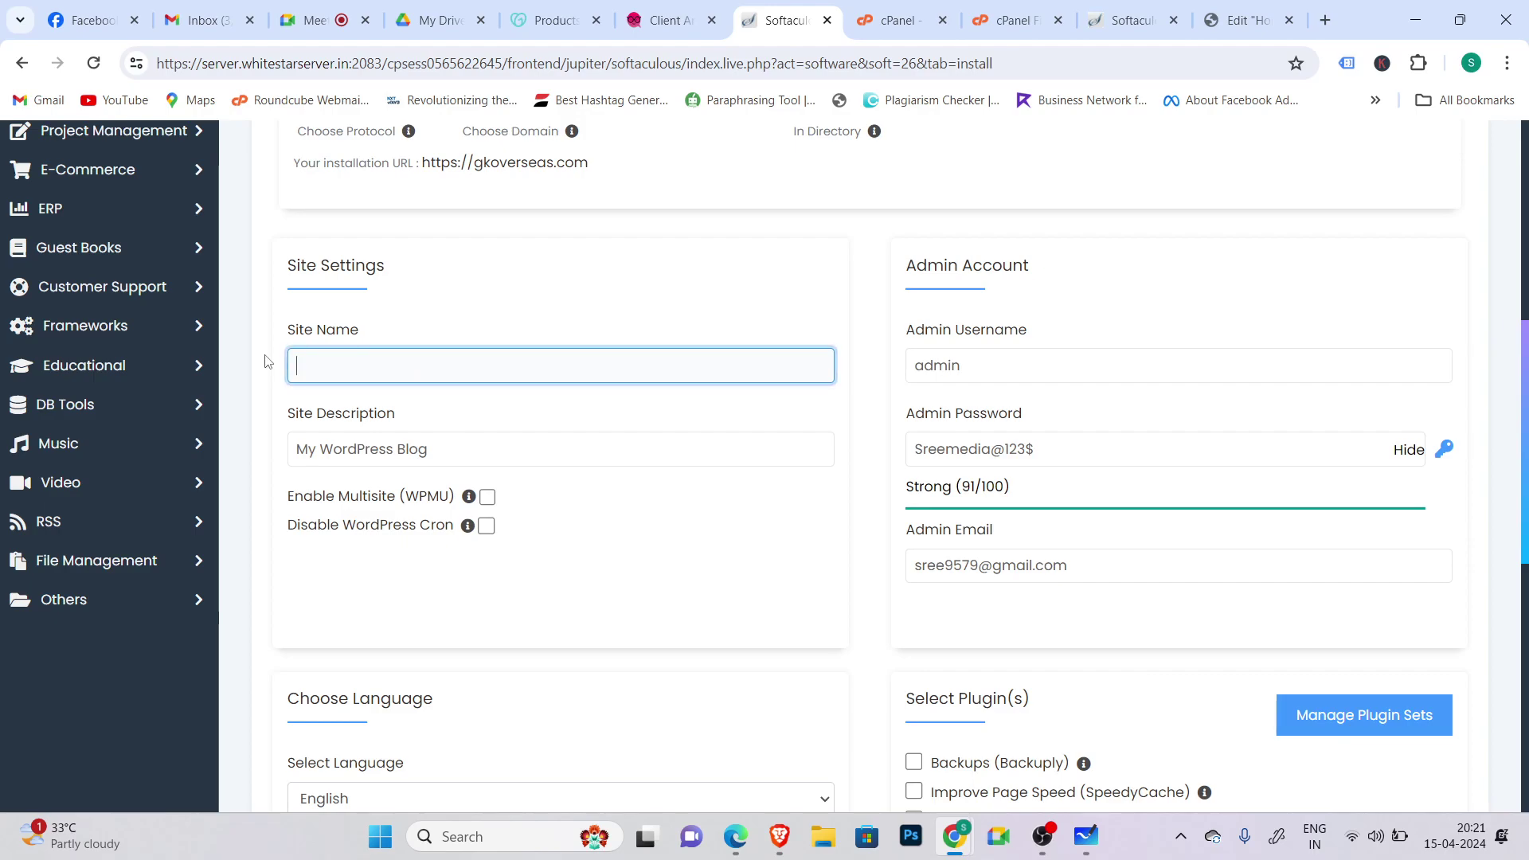
{"action": "type", "text": "GK ve"}
{"action": "key", "text": "BackSpace"}
{"action": "key", "text": "BackSpace"}
{"action": "key", "text": "BackSpace"}
{"action": "type", "text": "Overseas"}
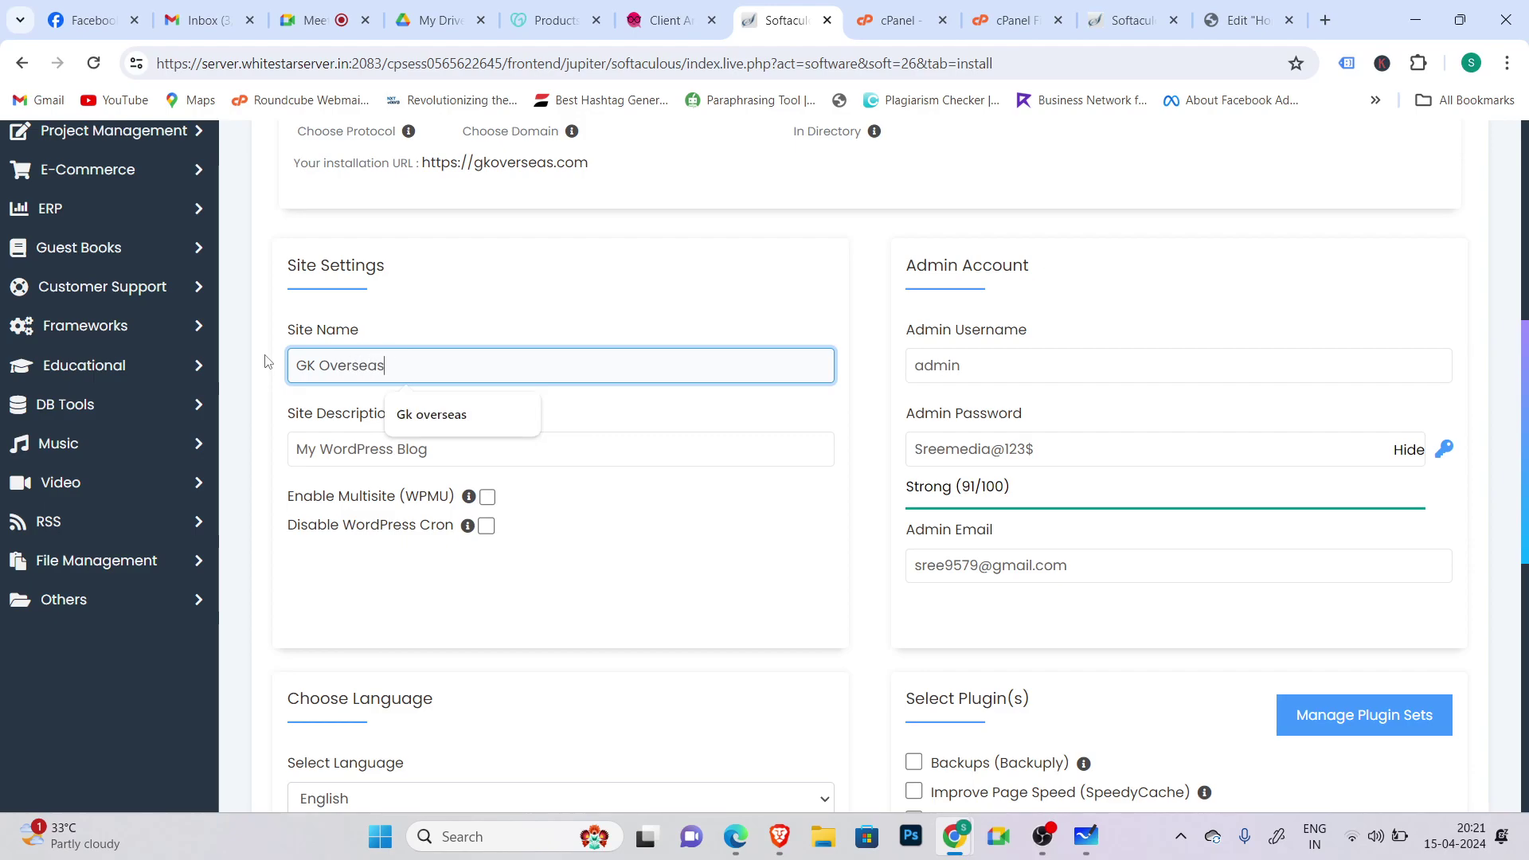
{"action": "triple_click", "coordinate": [453, 452]}
{"action": "type", "text": "A"}
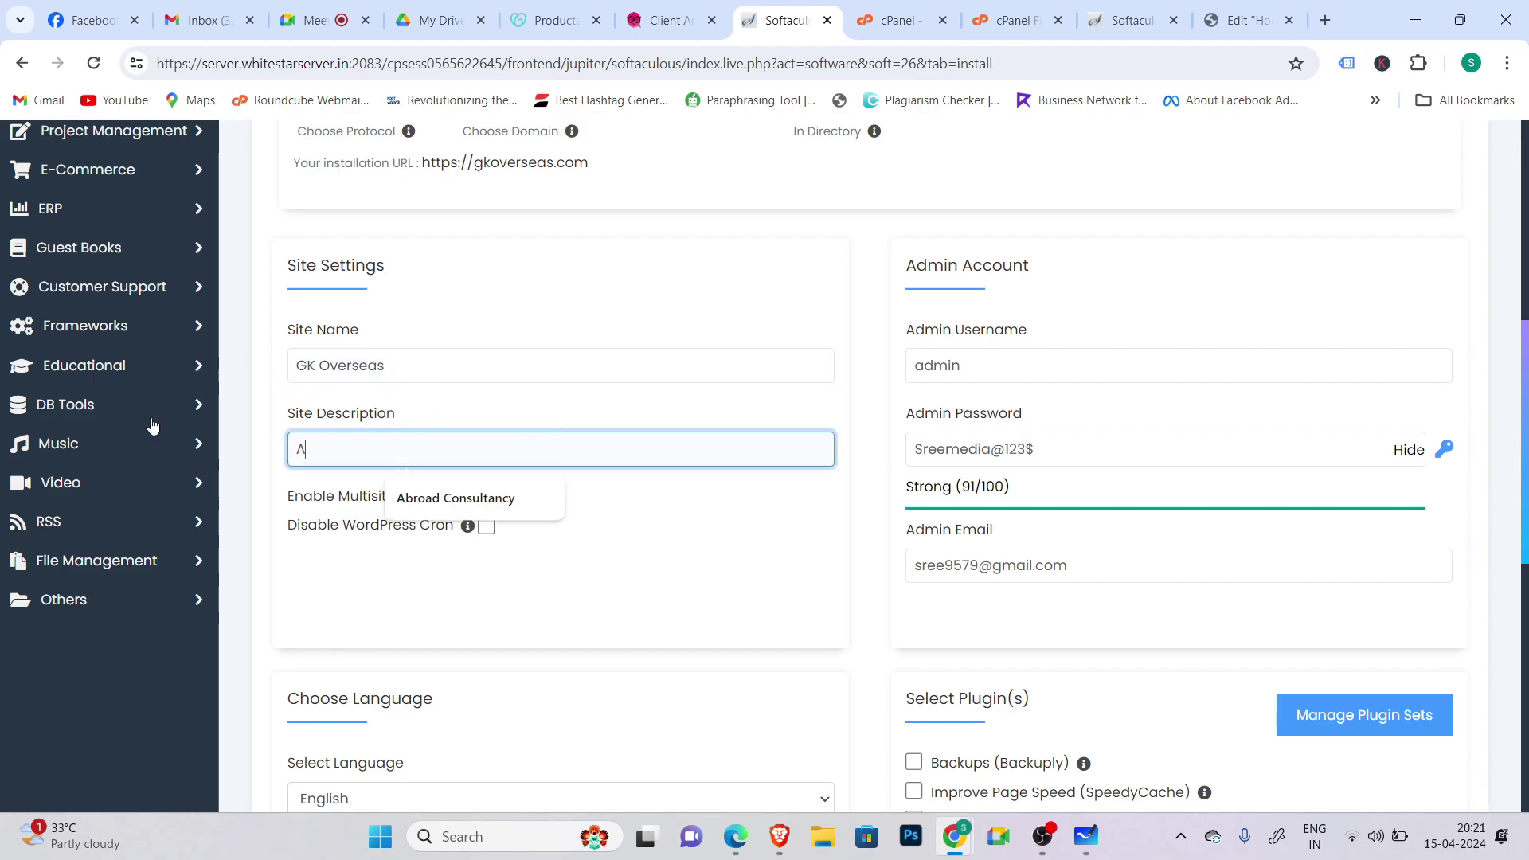
{"action": "type", "text": "broad Consultancy"}
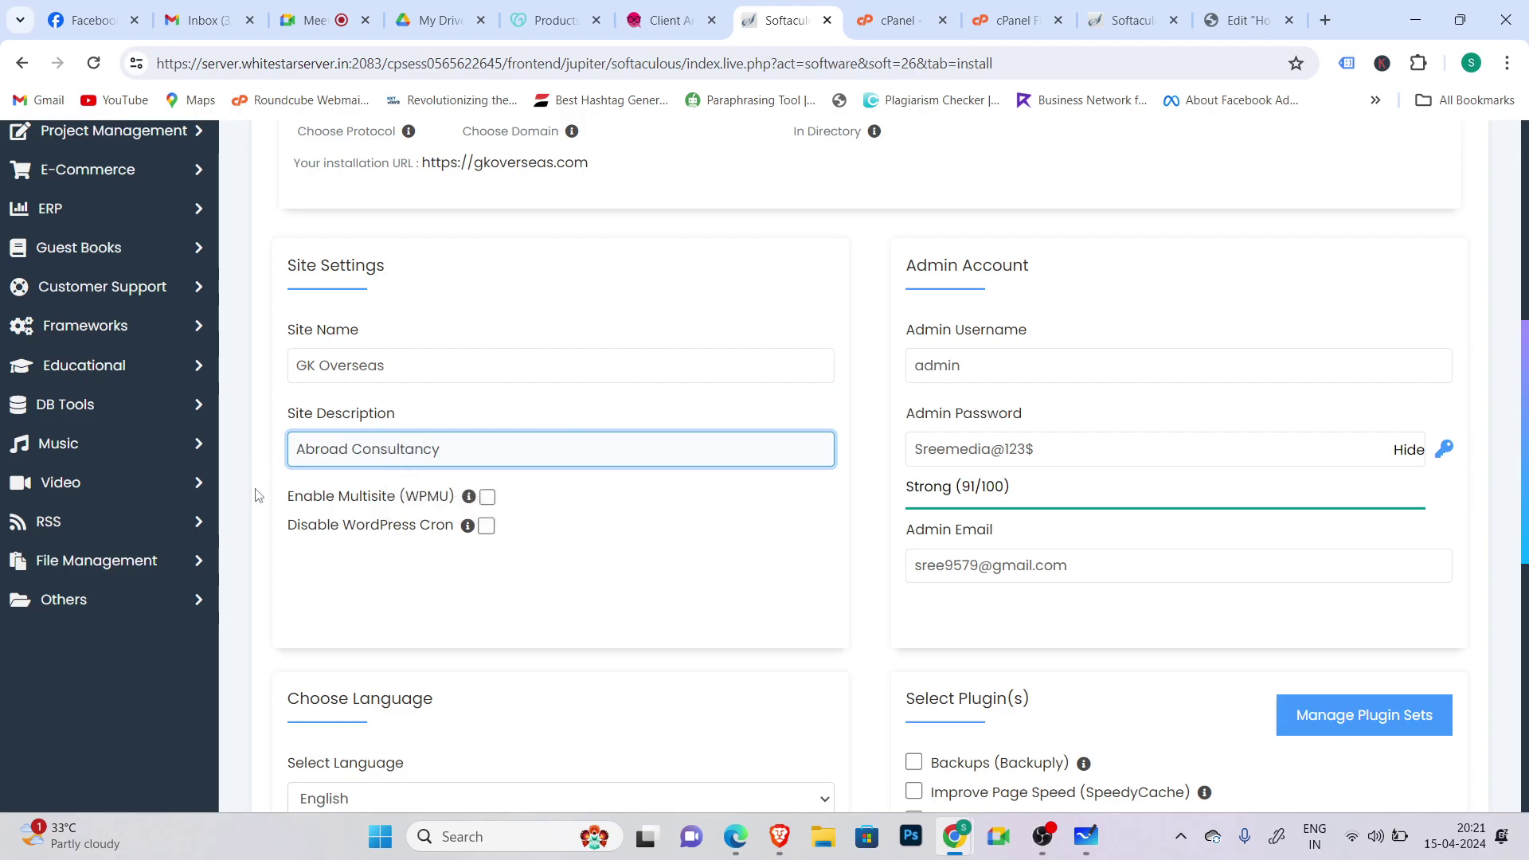
{"action": "scroll", "coordinate": [559, 498], "scroll_direction": "down", "scroll_amount": 3}
{"action": "scroll", "coordinate": [559, 498], "scroll_direction": "up", "scroll_amount": 1}
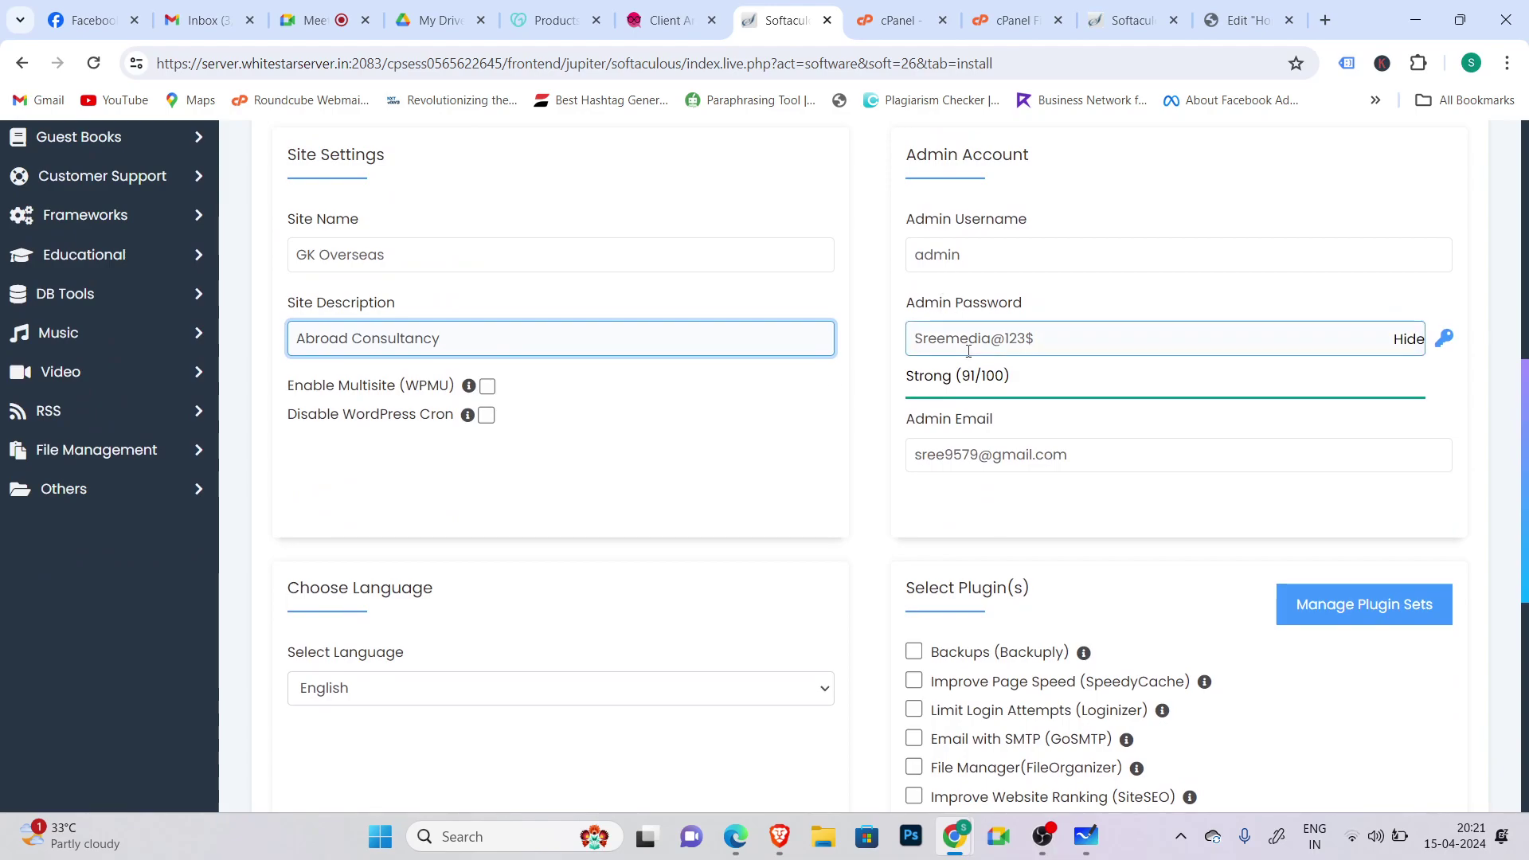
{"action": "scroll", "coordinate": [883, 432], "scroll_direction": "down", "scroll_amount": 2}
{"action": "scroll", "coordinate": [641, 348], "scroll_direction": "up", "scroll_amount": 2}
{"action": "scroll", "coordinate": [690, 446], "scroll_direction": "down", "scroll_amount": 8}
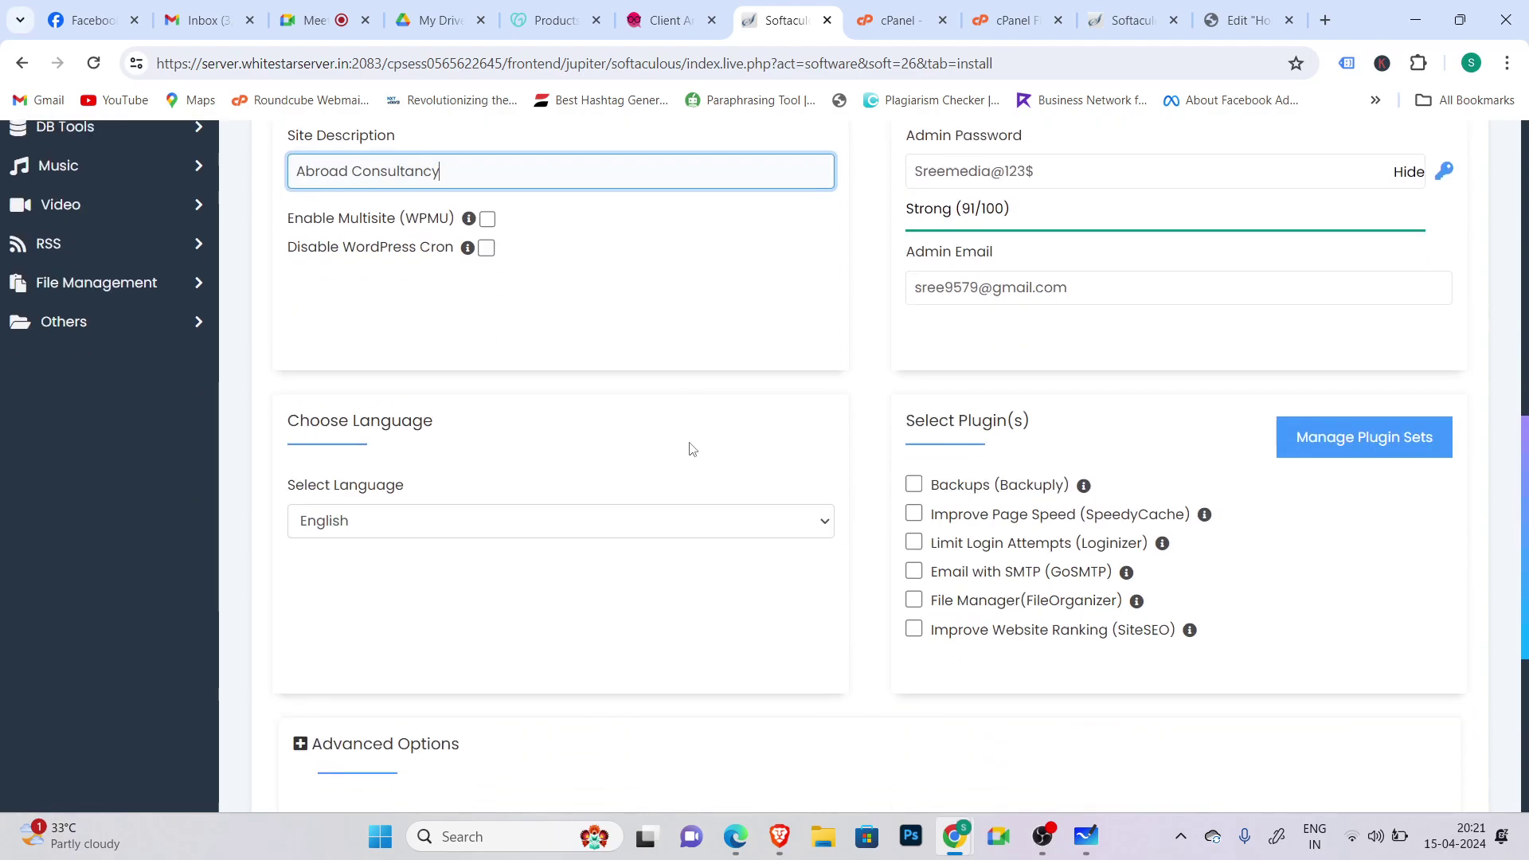
{"action": "left_click", "coordinate": [850, 530]}
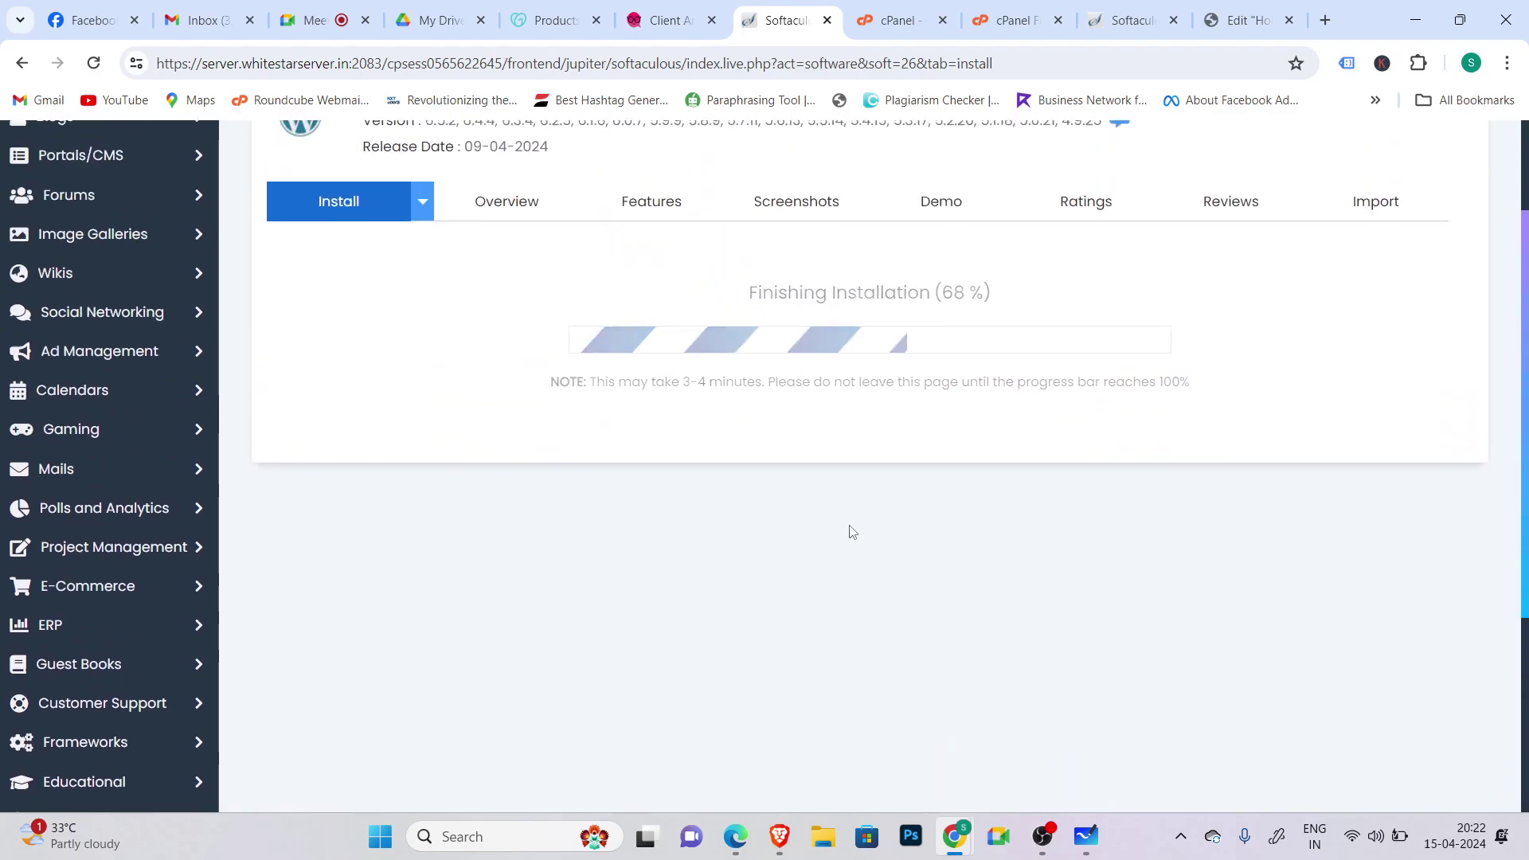
Step: Wait for the gkoverseas.com install to reach 100% and open its wp-admin dashboard
{"action": "scroll", "coordinate": [851, 531], "scroll_direction": "down", "scroll_amount": 1}
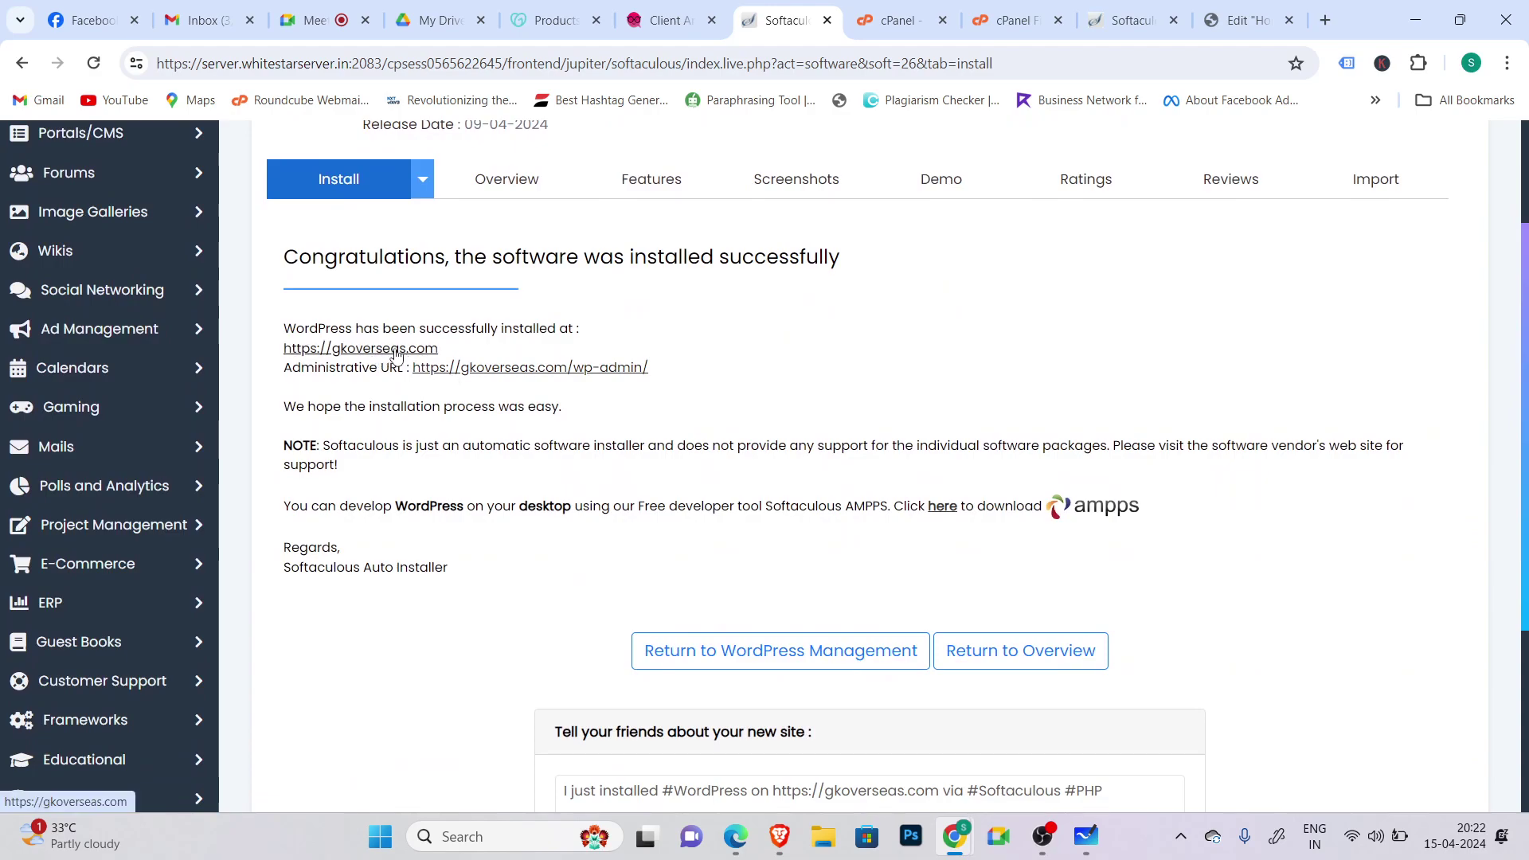
{"action": "left_click", "coordinate": [549, 369]}
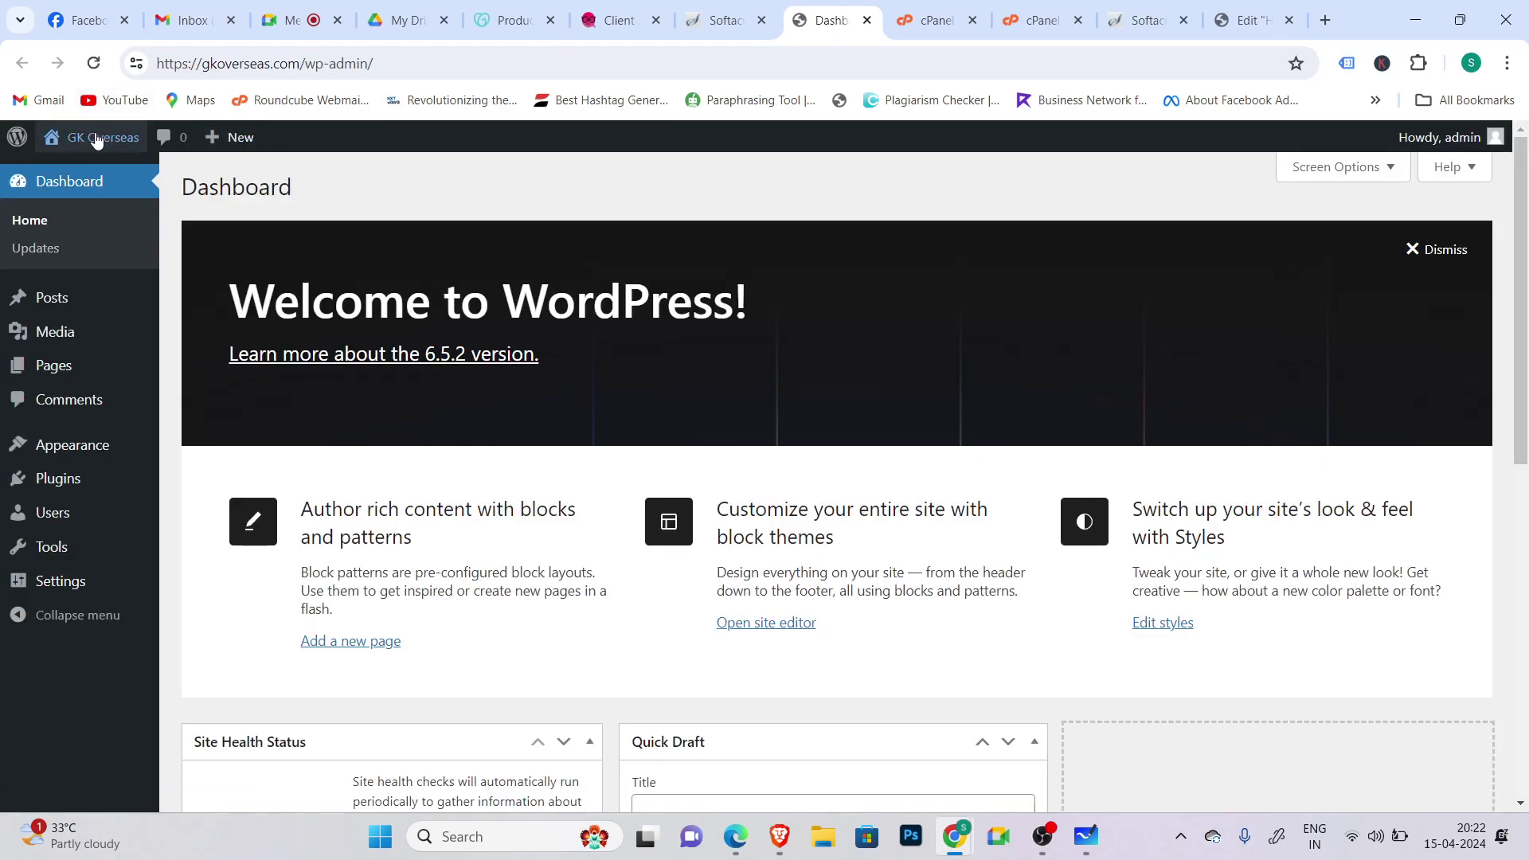
Step: Open the live GK Overseas homepage through Visit Site in the admin bar
{"action": "mouse_move", "coordinate": [96, 139]}
{"action": "left_click", "coordinate": [78, 166]}
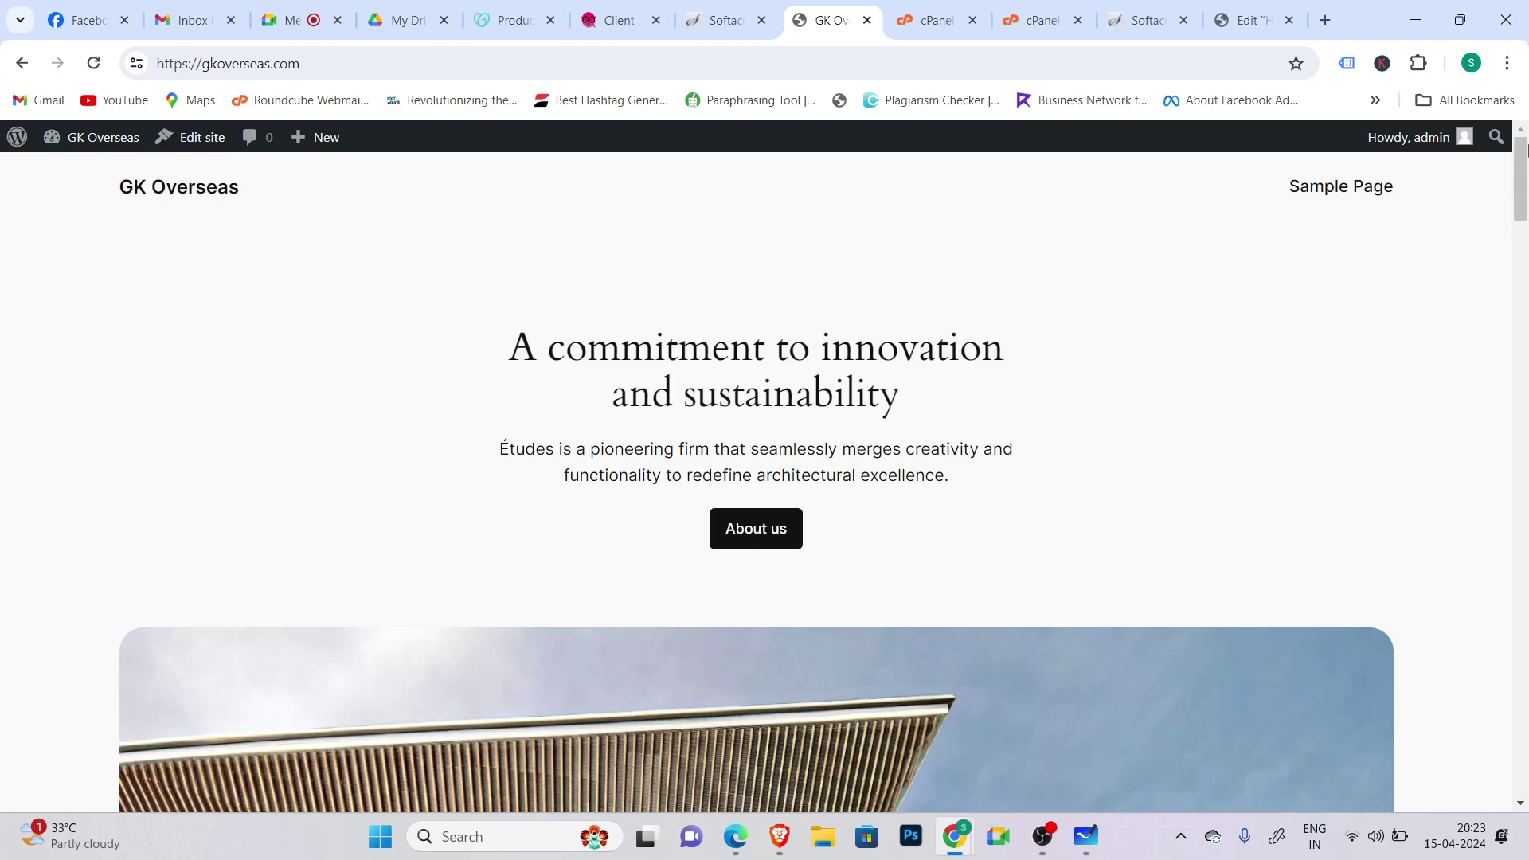
{"action": "mouse_move", "coordinate": [1520, 171]}
{"action": "left_mouse_down"}
{"action": "mouse_move", "coordinate": [1522, 530]}
{"action": "mouse_move", "coordinate": [1523, 152]}
{"action": "left_mouse_up"}
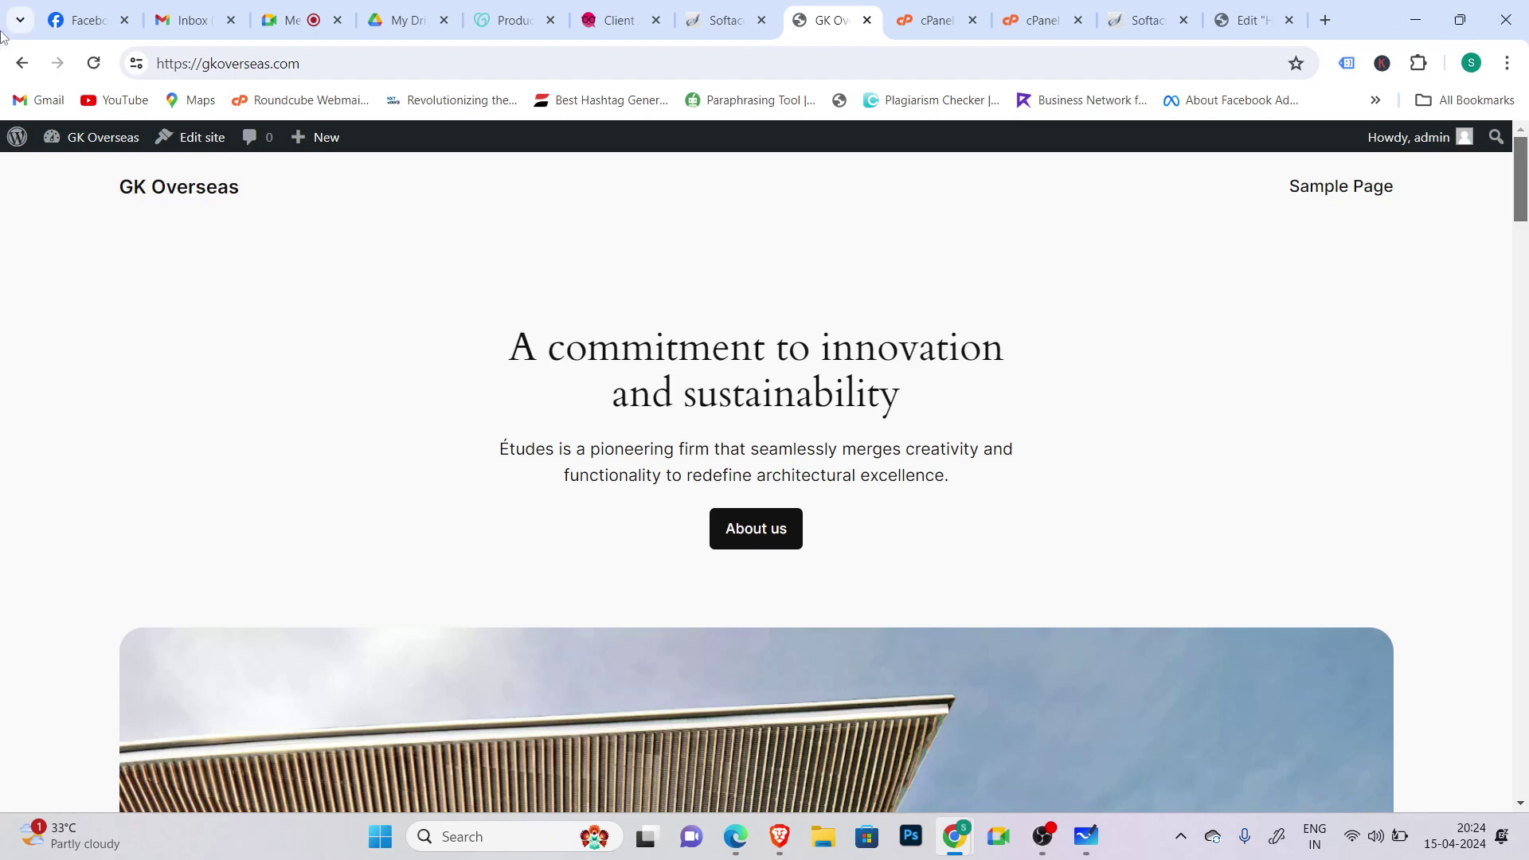
Step: Search the new themes for 'astra', start installing Astra, and open a blank browser tab
{"action": "mouse_move", "coordinate": [109, 142]}
{"action": "left_click", "coordinate": [84, 175]}
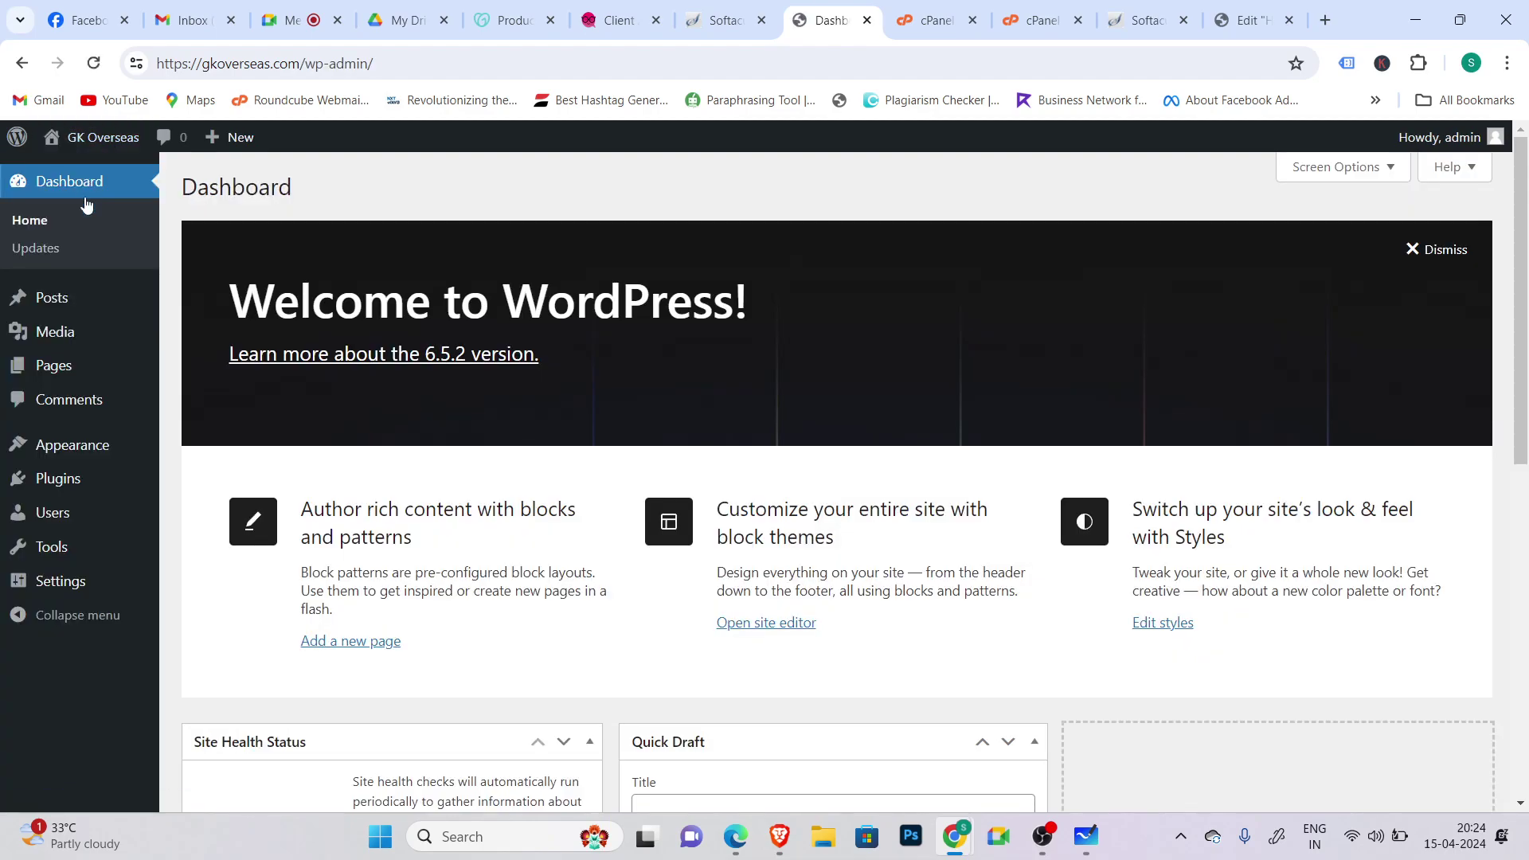
{"action": "mouse_move", "coordinate": [95, 449]}
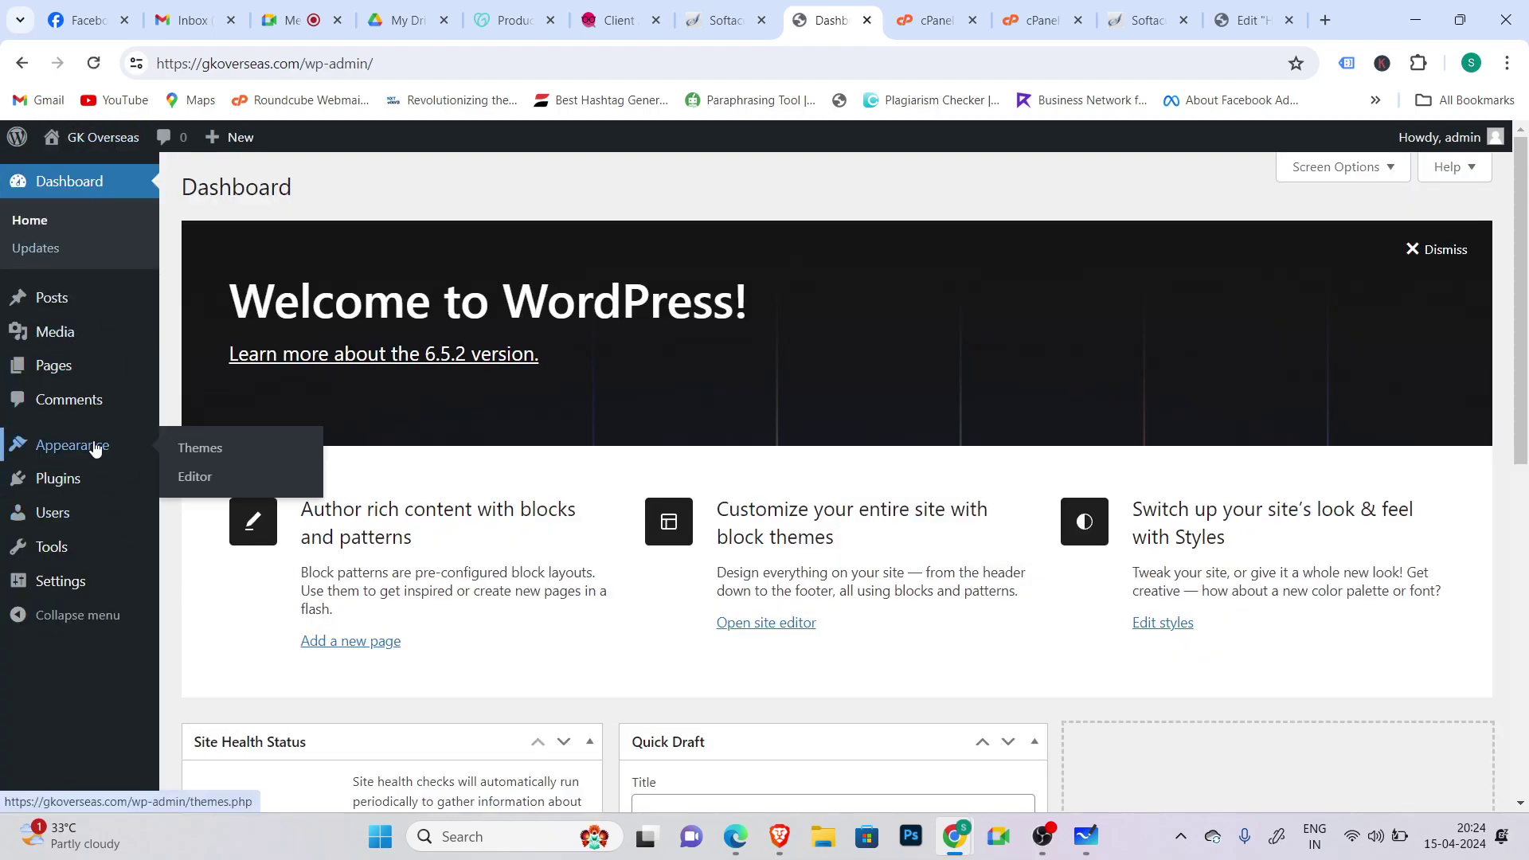
{"action": "left_click", "coordinate": [205, 452]}
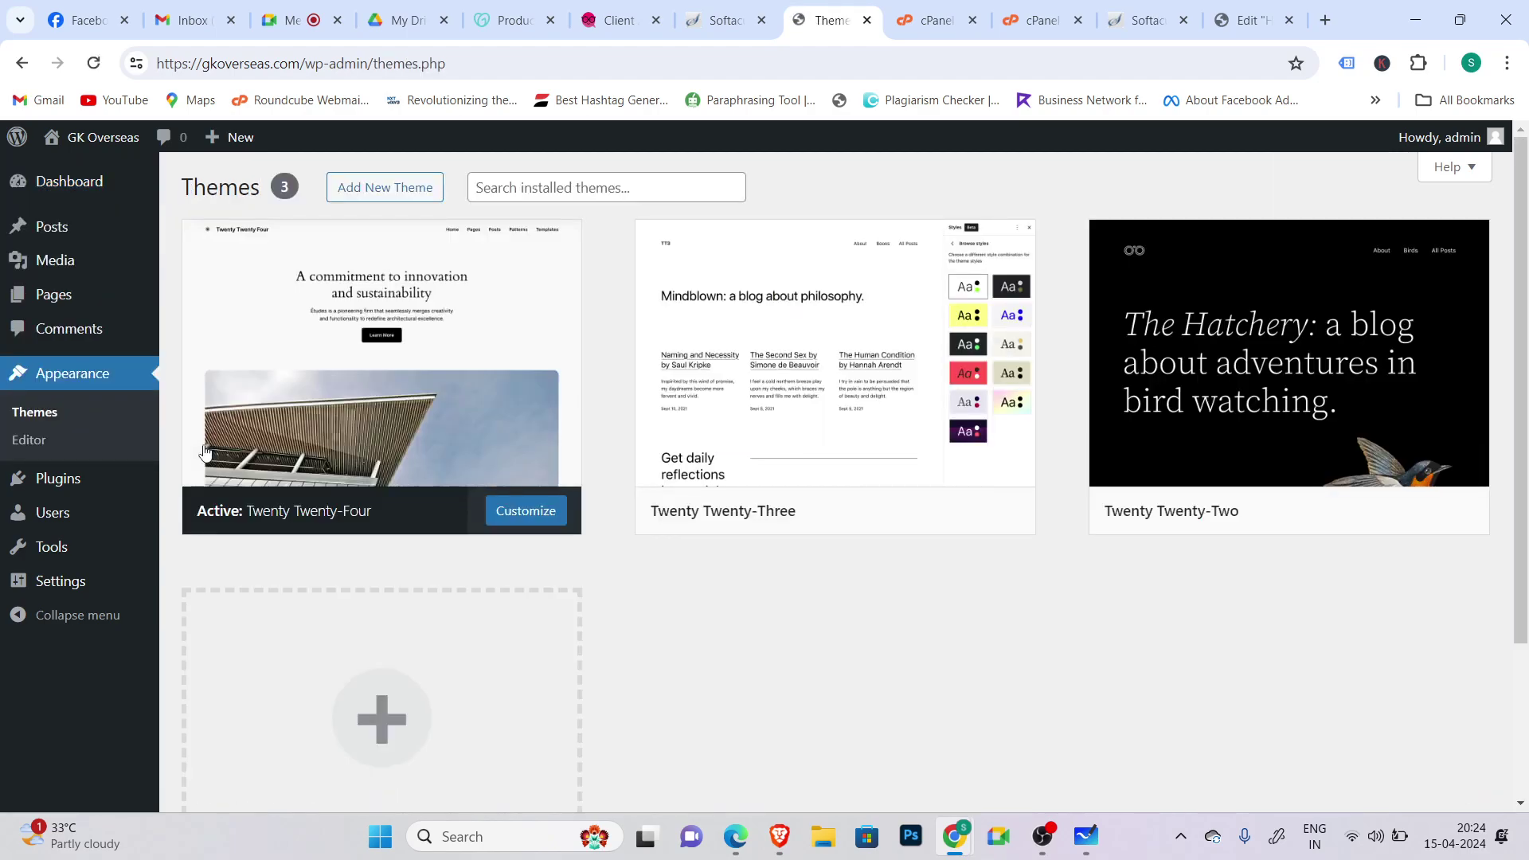
{"action": "left_click", "coordinate": [380, 193]}
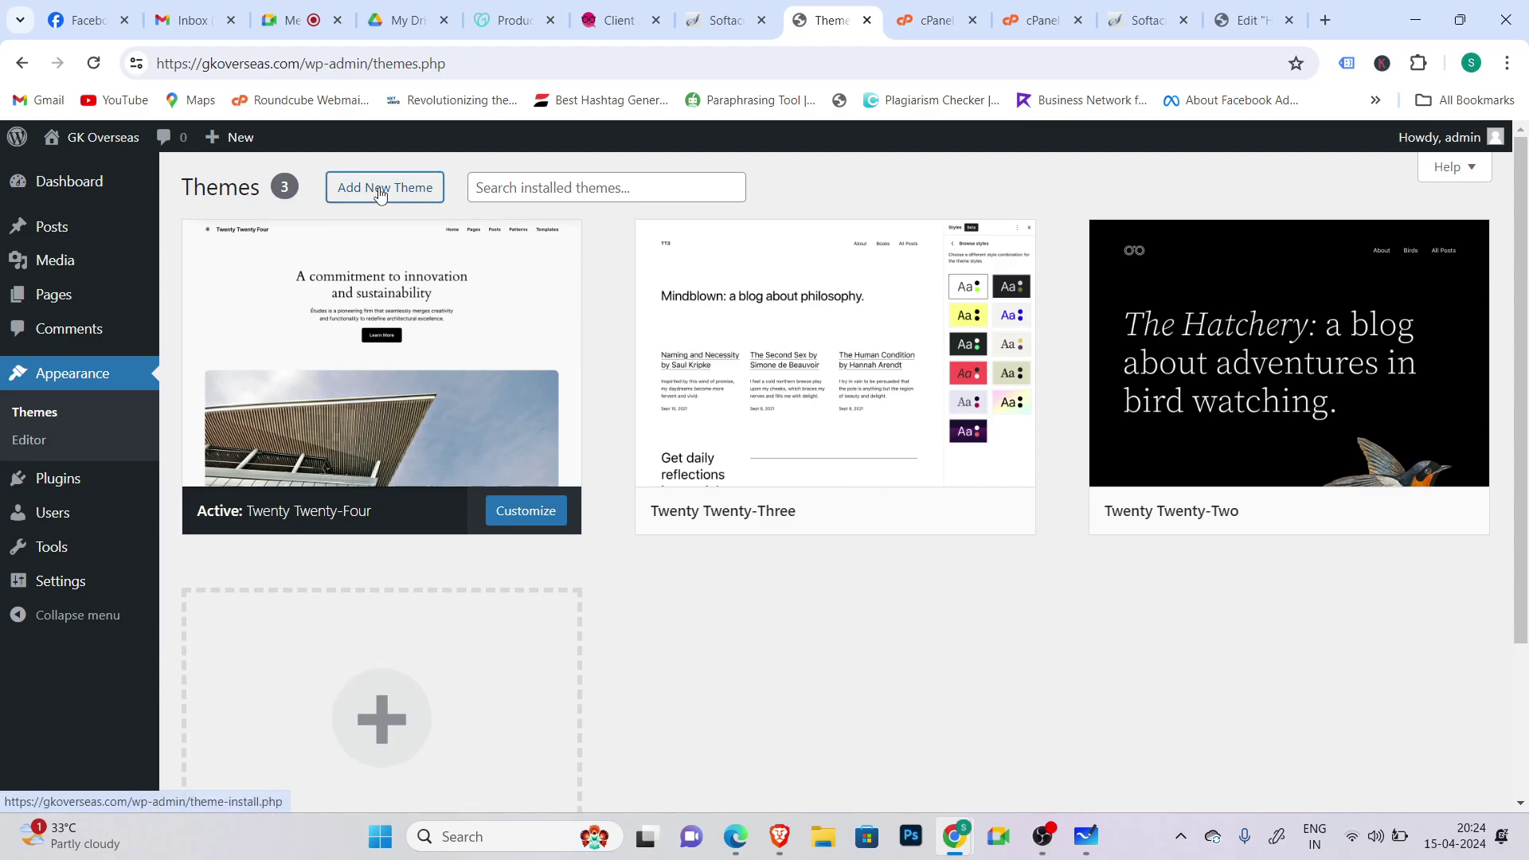
{"action": "left_click", "coordinate": [1260, 241]}
{"action": "type", "text": "astra"}
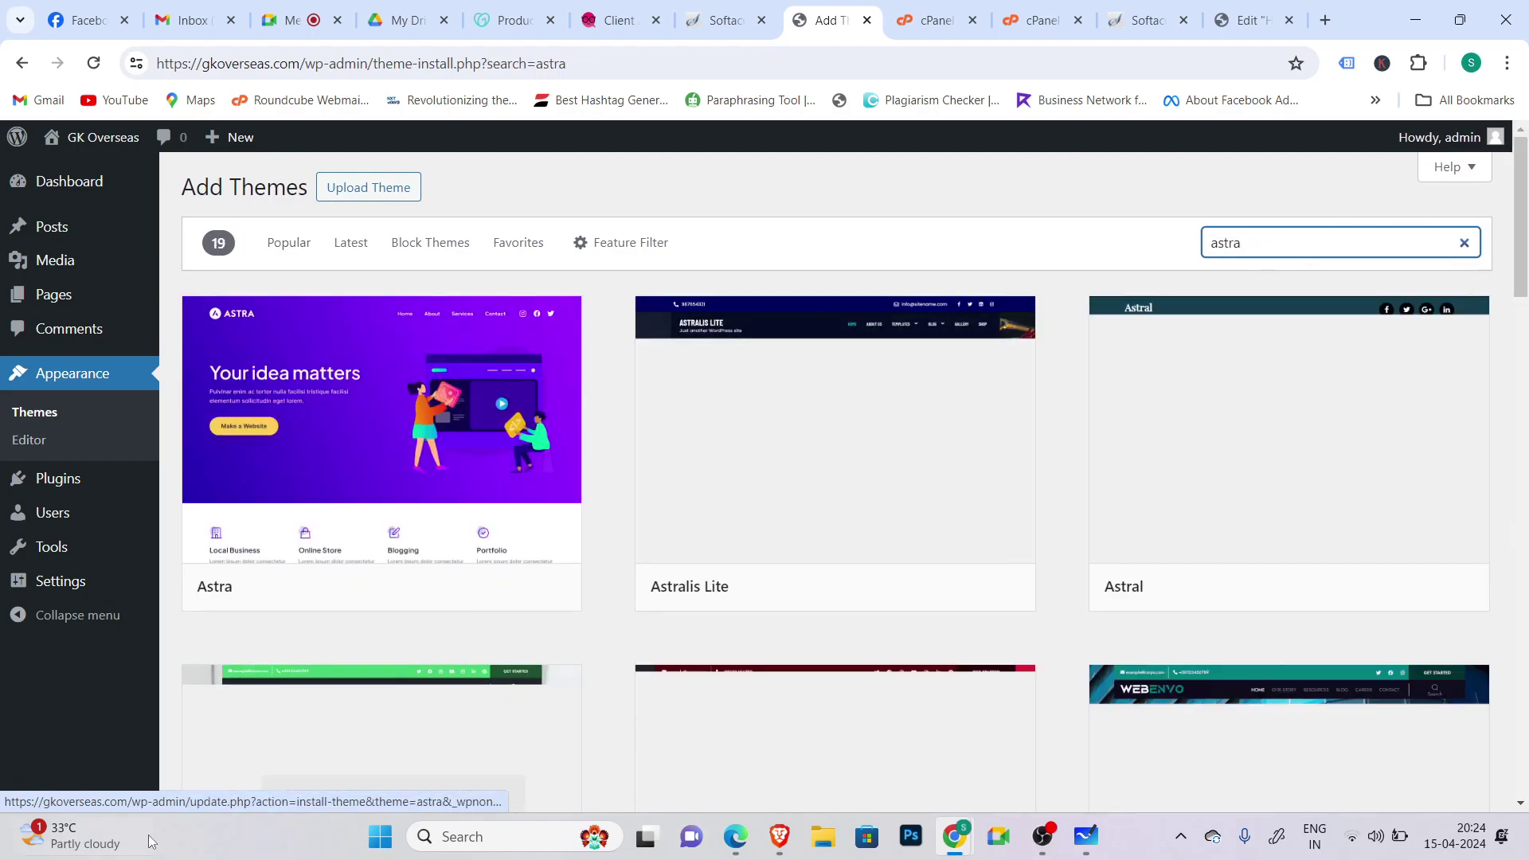
{"action": "left_click", "coordinate": [461, 589]}
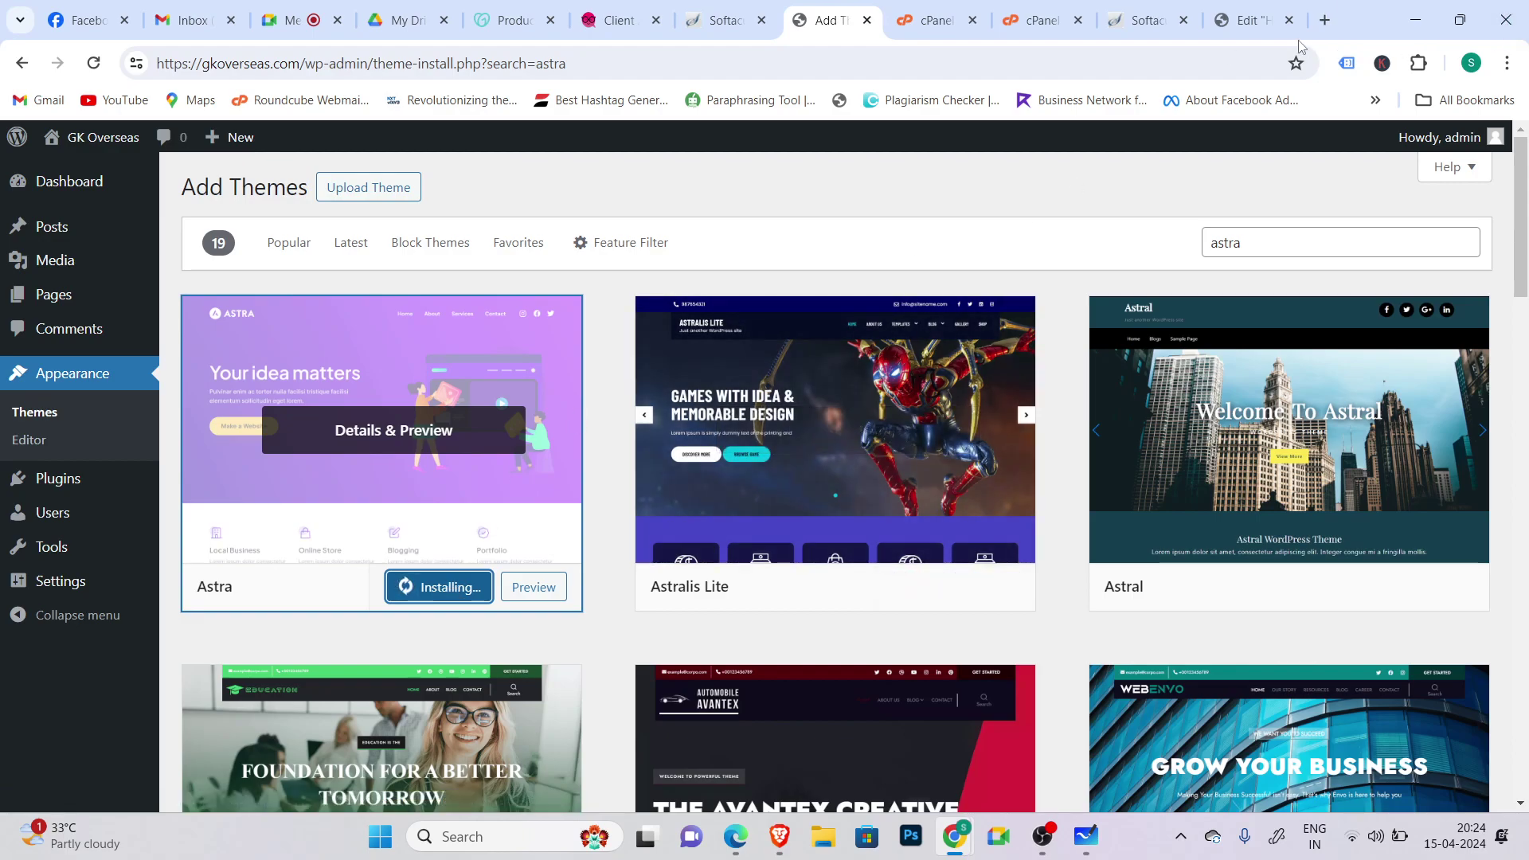
{"action": "left_click", "coordinate": [1325, 20]}
Step: Load skydental.co.in in Chrome
{"action": "left_click", "coordinate": [871, 64]}
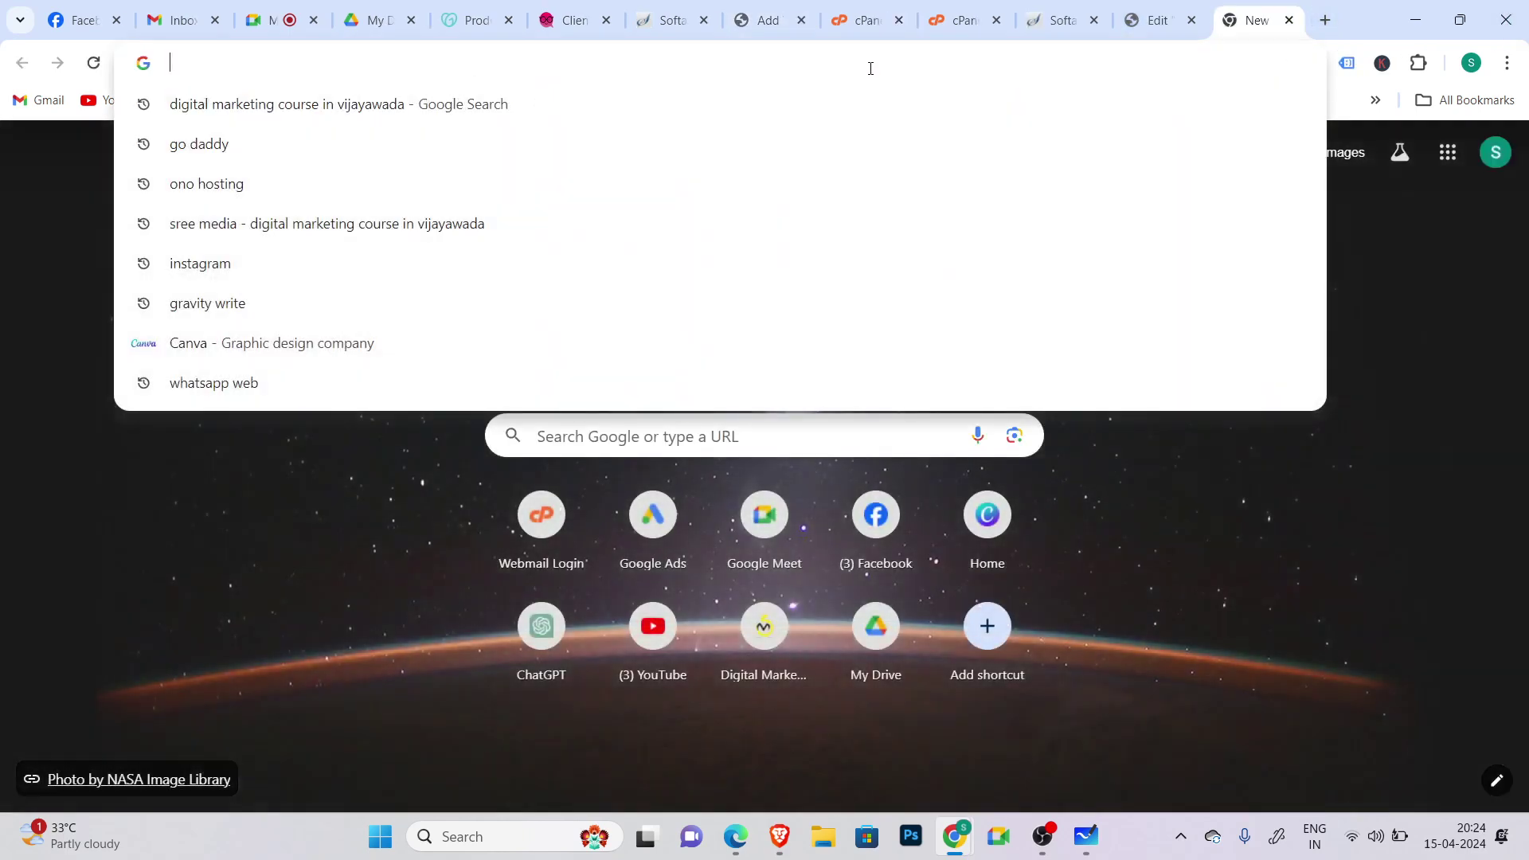
{"action": "type", "text": "skydi"}
{"action": "key", "text": "BackSpace"}
{"action": "type", "text": "ent"}
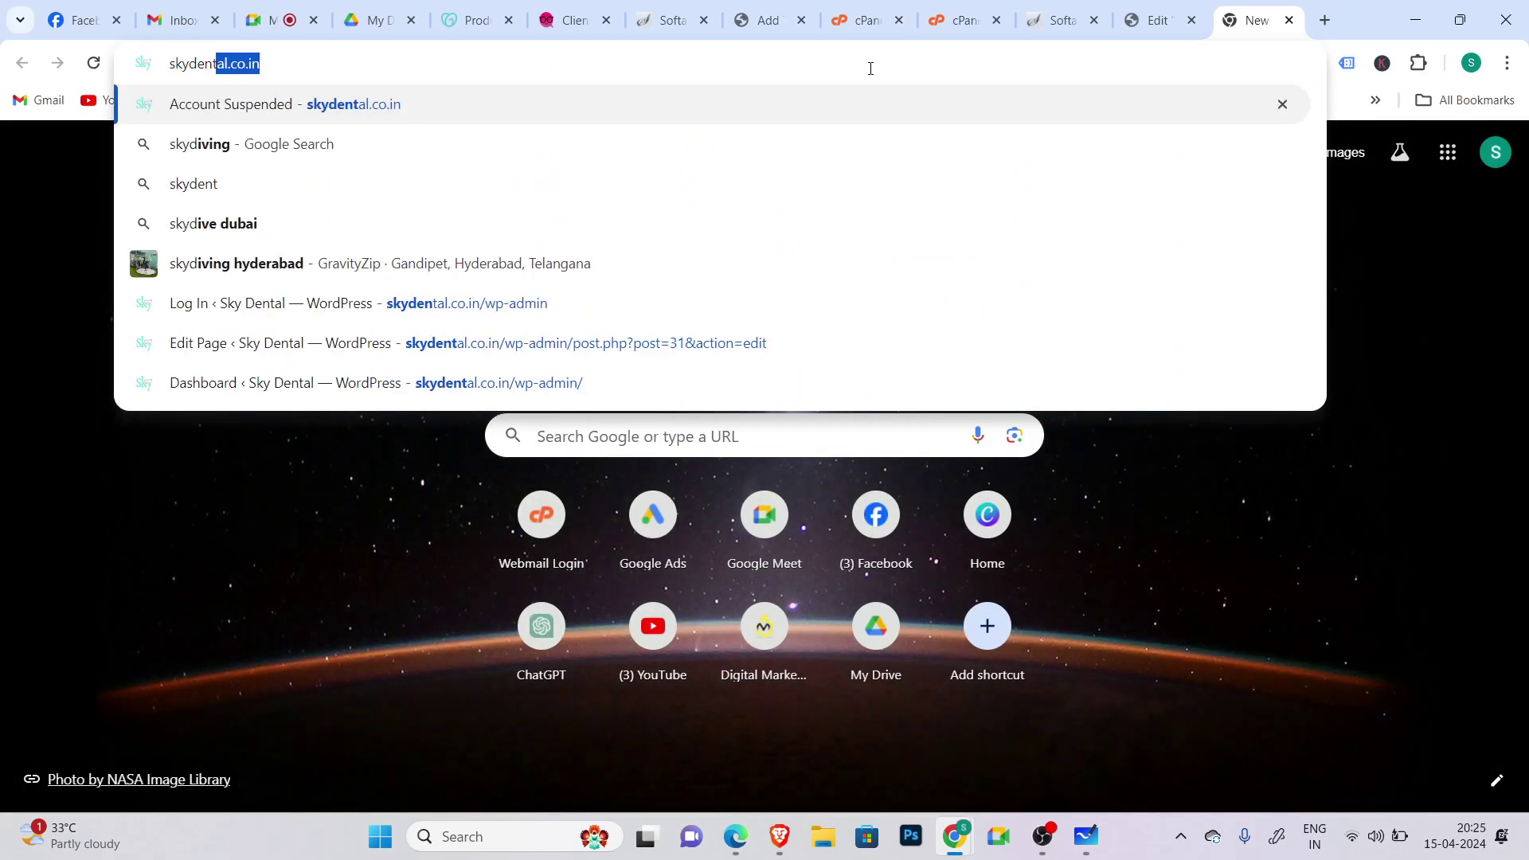
{"action": "key", "text": "Return"}
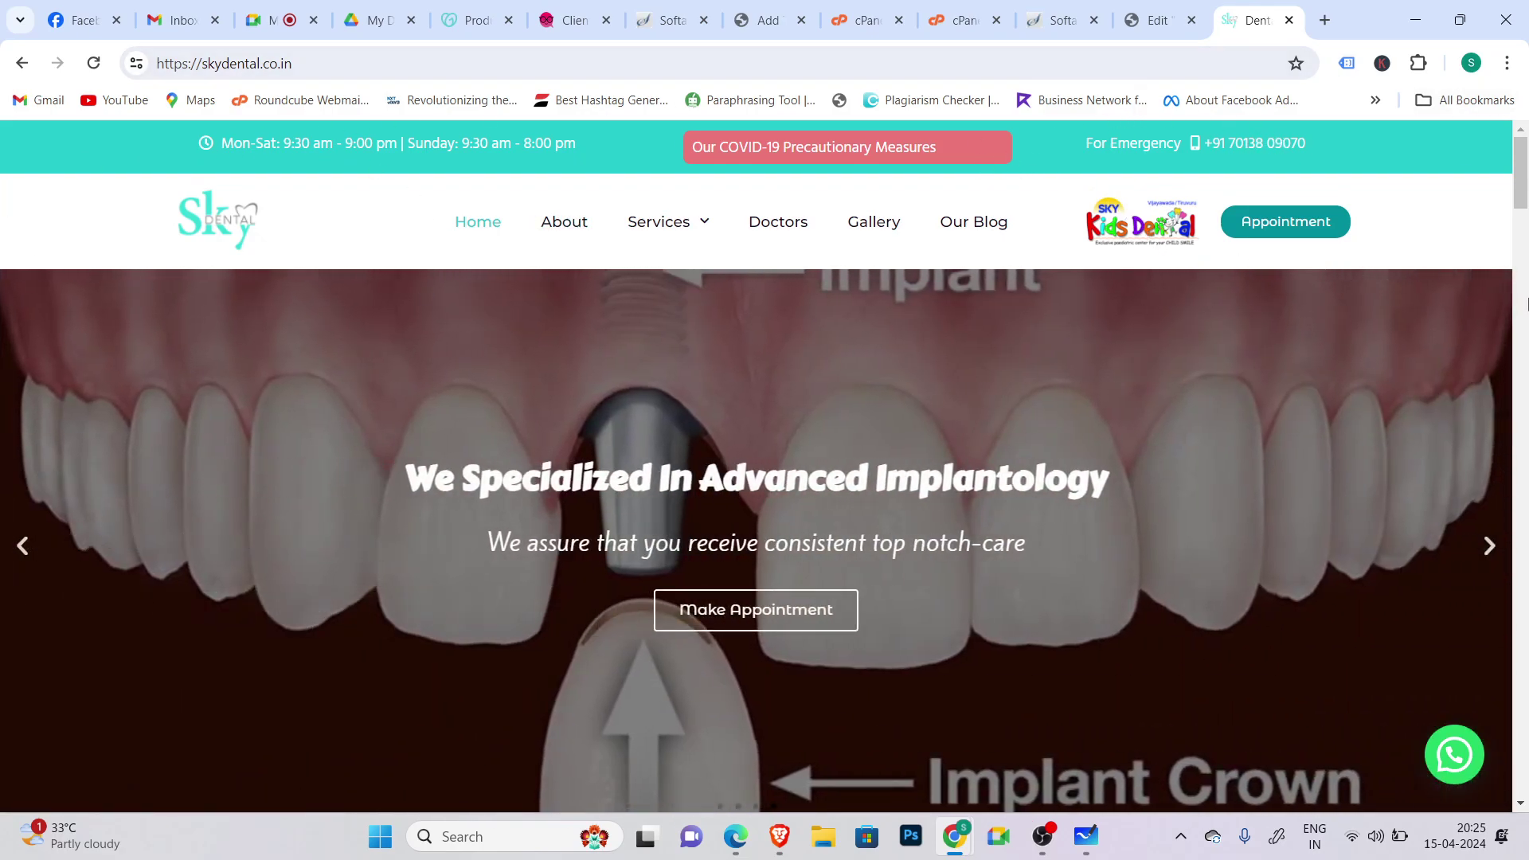
Step: Scroll the skydental.co.in page down to its footer, then bring Microsoft Whiteboard forward
{"action": "scroll", "coordinate": [1523, 199], "scroll_direction": "down", "scroll_amount": 5}
{"action": "scroll", "coordinate": [1523, 199], "scroll_direction": "up", "scroll_amount": 5}
{"action": "left_click_drag", "start_coordinate": [1523, 178], "coordinate": [1525, 278]}
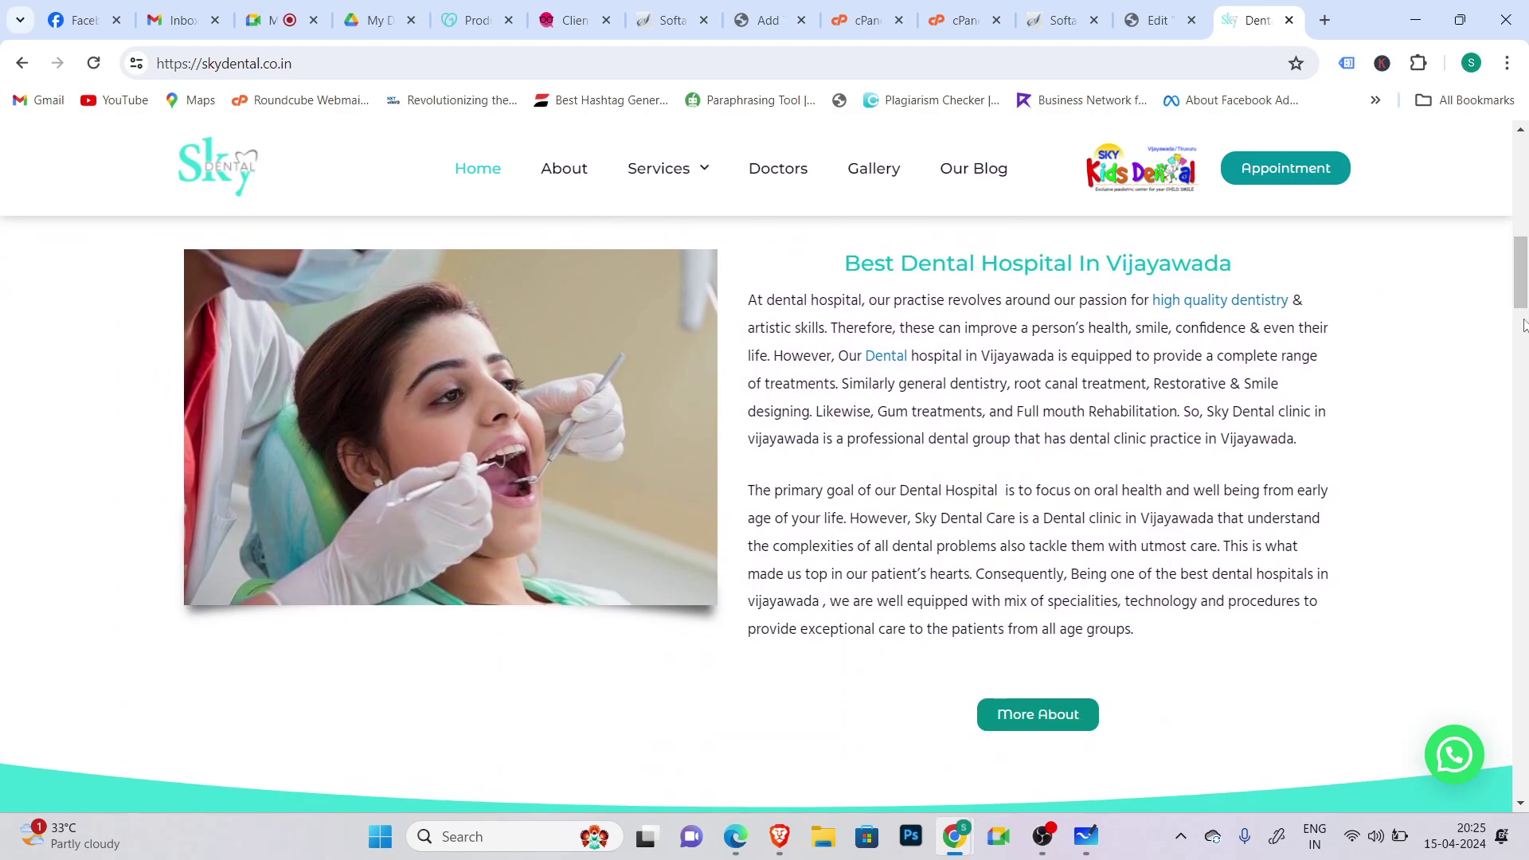
{"action": "mouse_move", "coordinate": [1523, 274]}
{"action": "left_mouse_down"}
{"action": "mouse_move", "coordinate": [1522, 686]}
{"action": "mouse_move", "coordinate": [1524, 151]}
{"action": "mouse_move", "coordinate": [1522, 780]}
{"action": "left_mouse_up"}
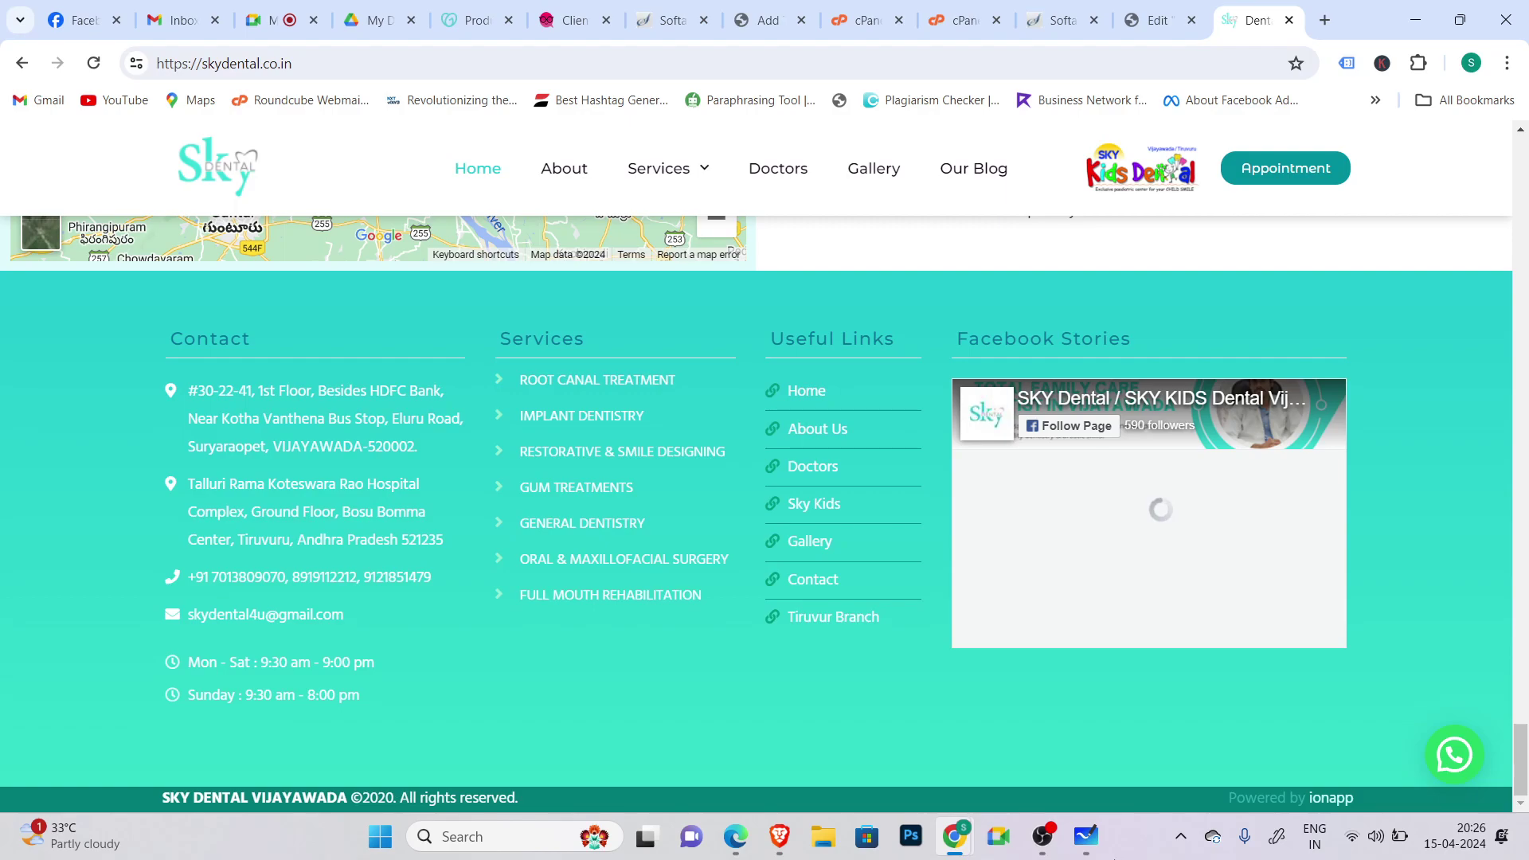
{"action": "left_click", "coordinate": [1096, 853]}
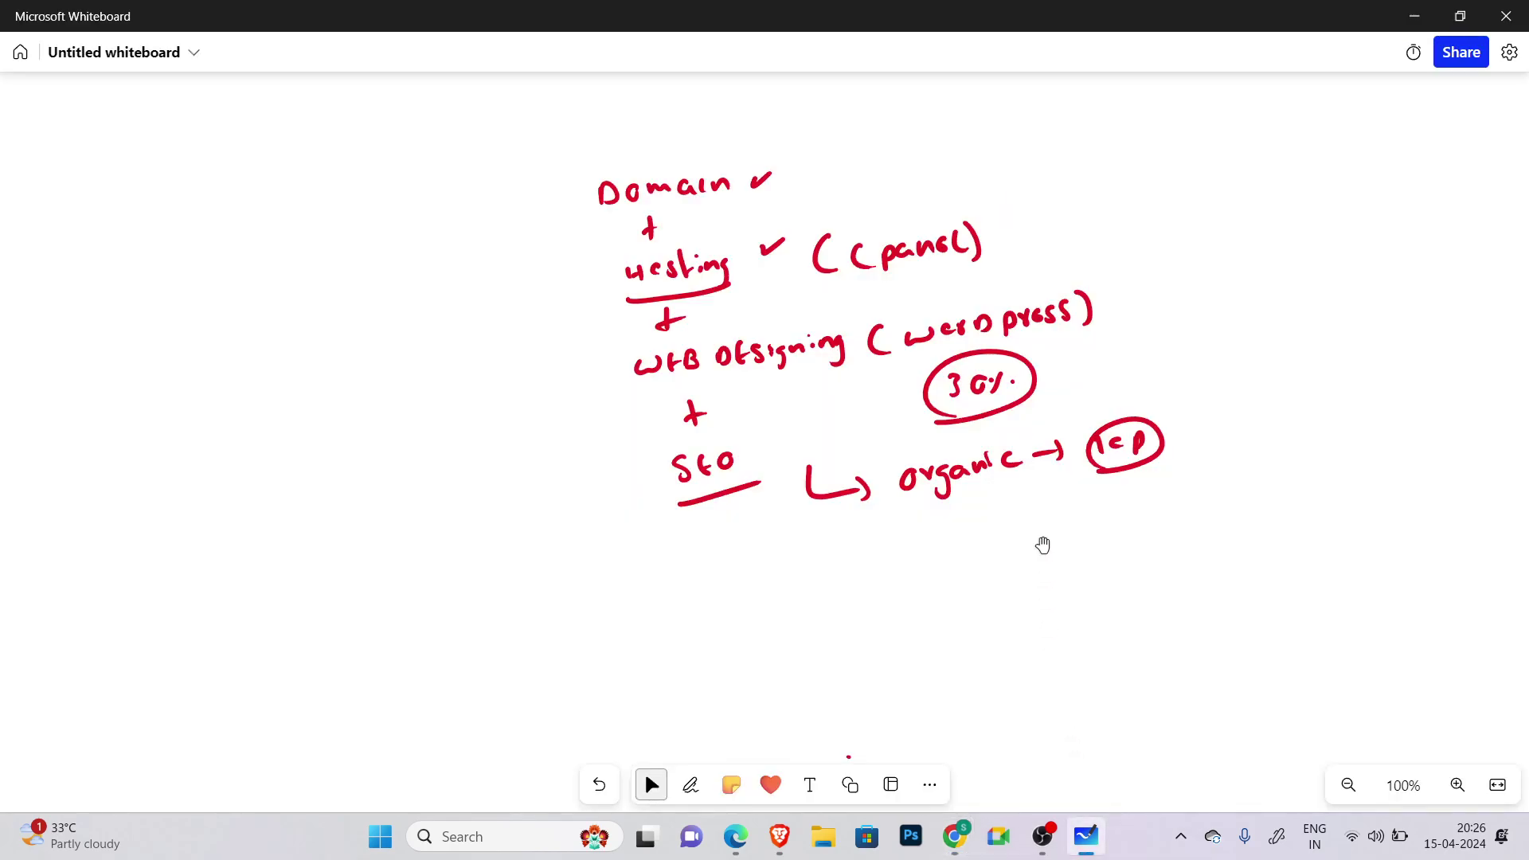
Step: With the pen, handwrite HEADER + FOOTER + Body and circle Body
{"action": "key", "text": "alt+w"}
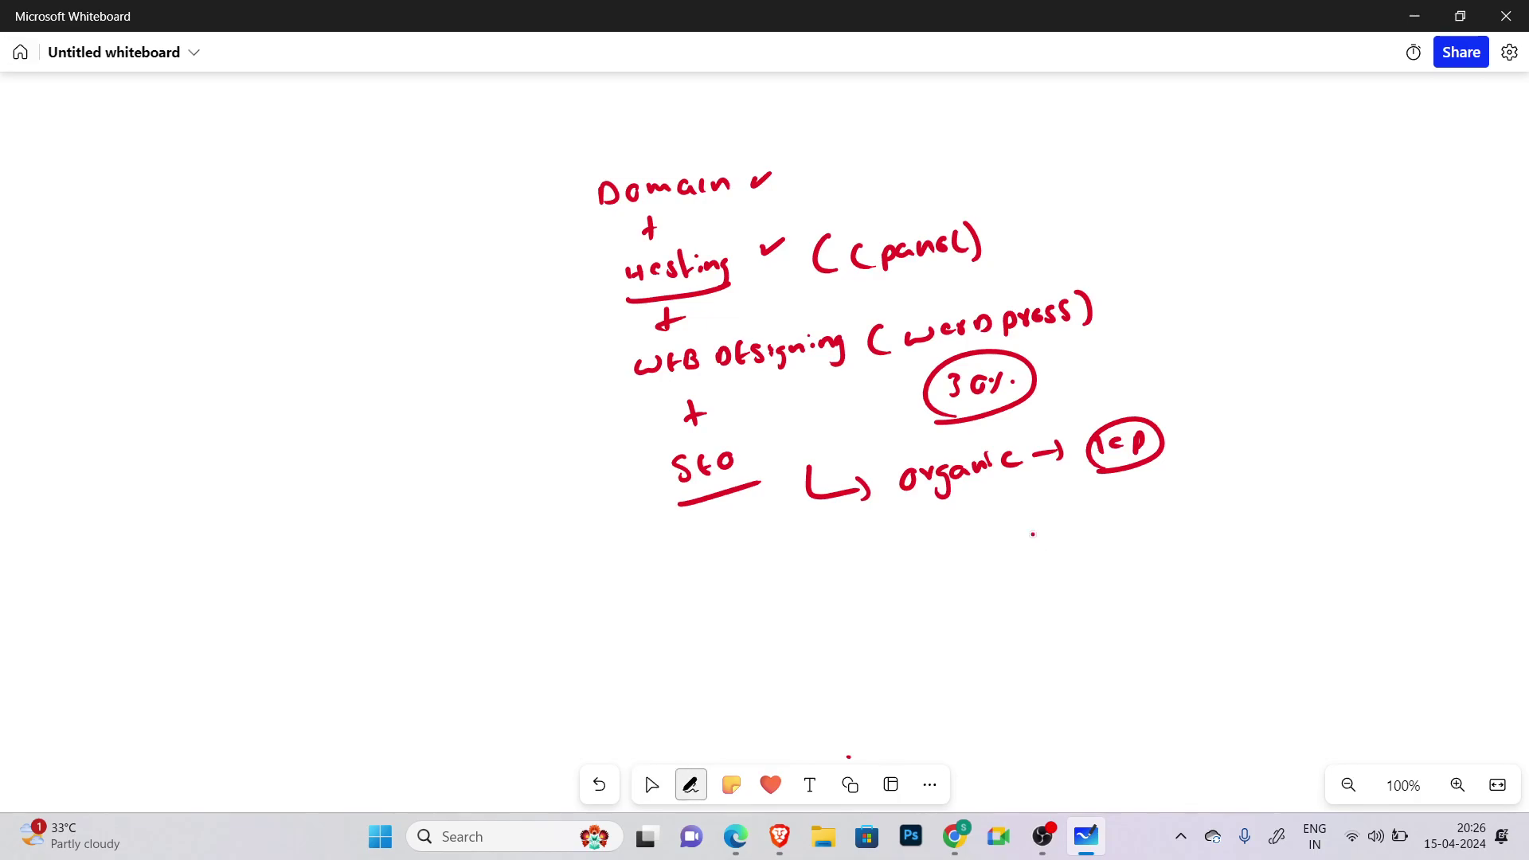
{"action": "mouse_move", "coordinate": [253, 240]}
{"action": "left_mouse_down"}
{"action": "mouse_move", "coordinate": [256, 261]}
{"action": "mouse_move", "coordinate": [338, 258]}
{"action": "left_mouse_up"}
{"action": "mouse_move", "coordinate": [346, 259]}
{"action": "left_mouse_down"}
{"action": "mouse_move", "coordinate": [352, 239]}
{"action": "mouse_move", "coordinate": [360, 253]}
{"action": "mouse_move", "coordinate": [294, 311]}
{"action": "left_mouse_up"}
{"action": "mouse_move", "coordinate": [284, 302]}
{"action": "left_mouse_down"}
{"action": "mouse_move", "coordinate": [303, 298]}
{"action": "mouse_move", "coordinate": [283, 360]}
{"action": "mouse_move", "coordinate": [299, 353]}
{"action": "left_mouse_up"}
{"action": "left_click_drag", "start_coordinate": [318, 343], "coordinate": [327, 351]}
{"action": "mouse_move", "coordinate": [348, 328]}
{"action": "left_mouse_down"}
{"action": "mouse_move", "coordinate": [346, 351]}
{"action": "mouse_move", "coordinate": [360, 333]}
{"action": "left_mouse_up"}
{"action": "mouse_move", "coordinate": [358, 346]}
{"action": "left_mouse_down"}
{"action": "mouse_move", "coordinate": [376, 342]}
{"action": "mouse_move", "coordinate": [317, 399]}
{"action": "mouse_move", "coordinate": [327, 387]}
{"action": "left_mouse_up"}
{"action": "left_click_drag", "start_coordinate": [311, 423], "coordinate": [316, 447]}
{"action": "mouse_move", "coordinate": [339, 432]}
{"action": "left_mouse_down"}
{"action": "mouse_move", "coordinate": [333, 445]}
{"action": "mouse_move", "coordinate": [380, 445]}
{"action": "left_mouse_up"}
{"action": "left_click_drag", "start_coordinate": [312, 422], "coordinate": [339, 487]}
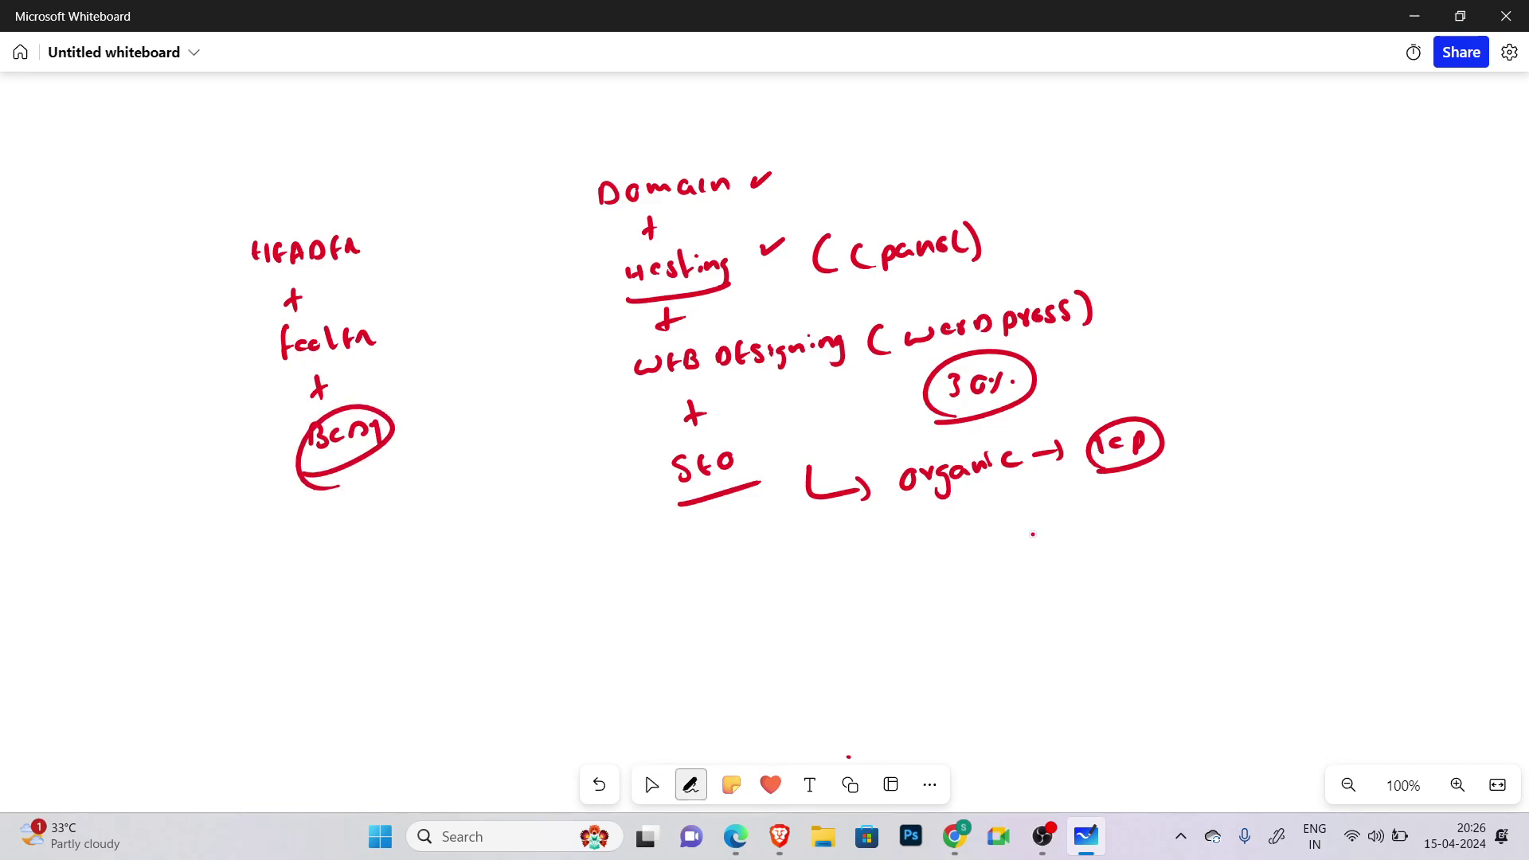
Step: Tick HEADER, FOOTER and Body, return to Select, and select all the ink
{"action": "left_click_drag", "start_coordinate": [380, 248], "coordinate": [402, 239]}
{"action": "left_click_drag", "start_coordinate": [406, 321], "coordinate": [437, 314]}
{"action": "left_click_drag", "start_coordinate": [420, 419], "coordinate": [441, 411]}
{"action": "key", "text": "Escape"}
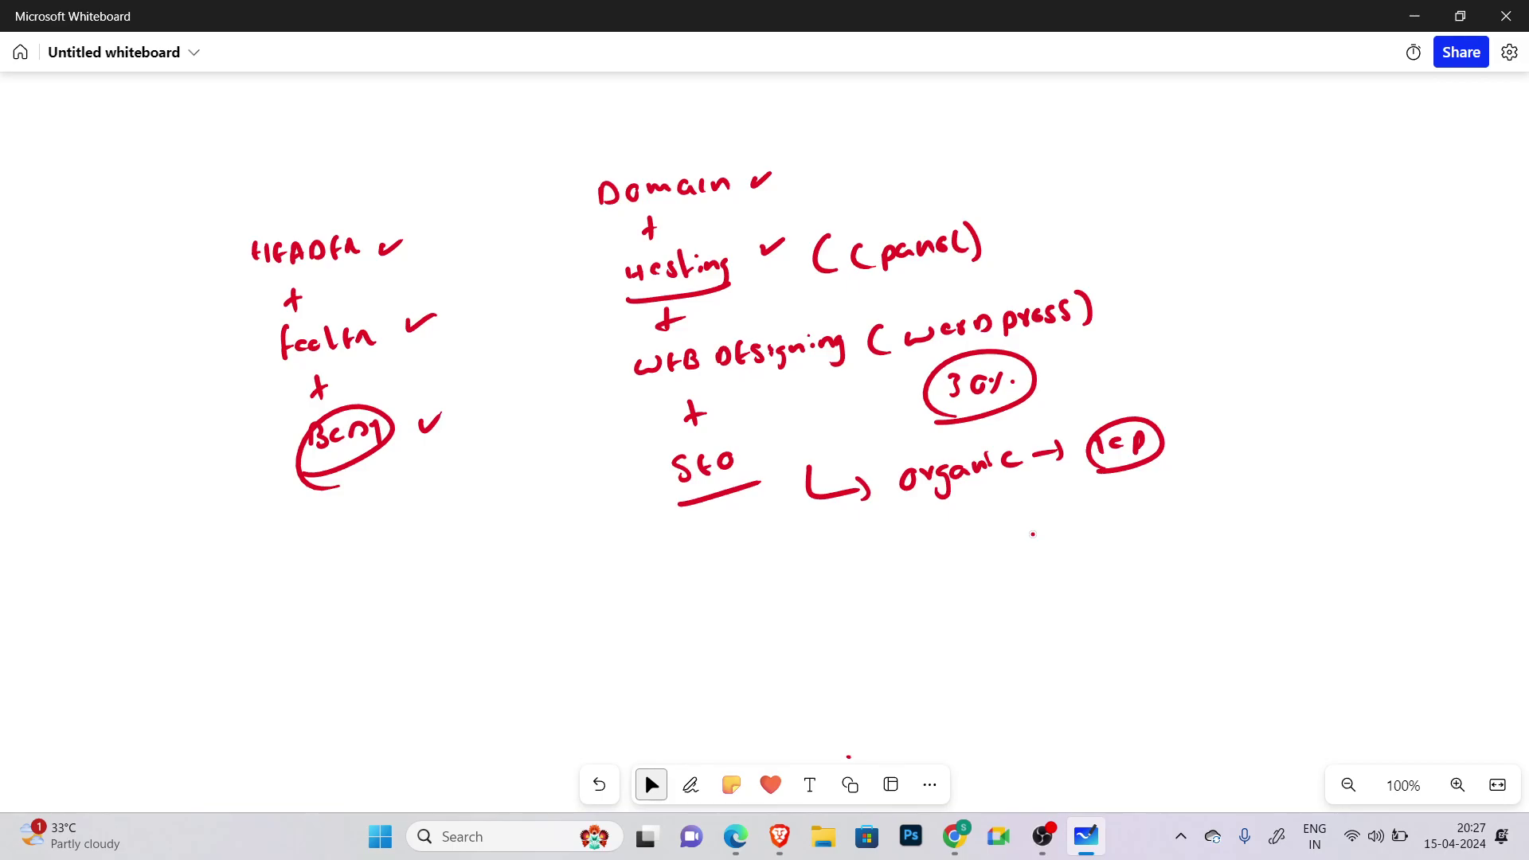
{"action": "key", "text": "ctrl+a"}
Step: Clear the board and handwrite 'word press' in red near the top centre
{"action": "key", "text": "Delete"}
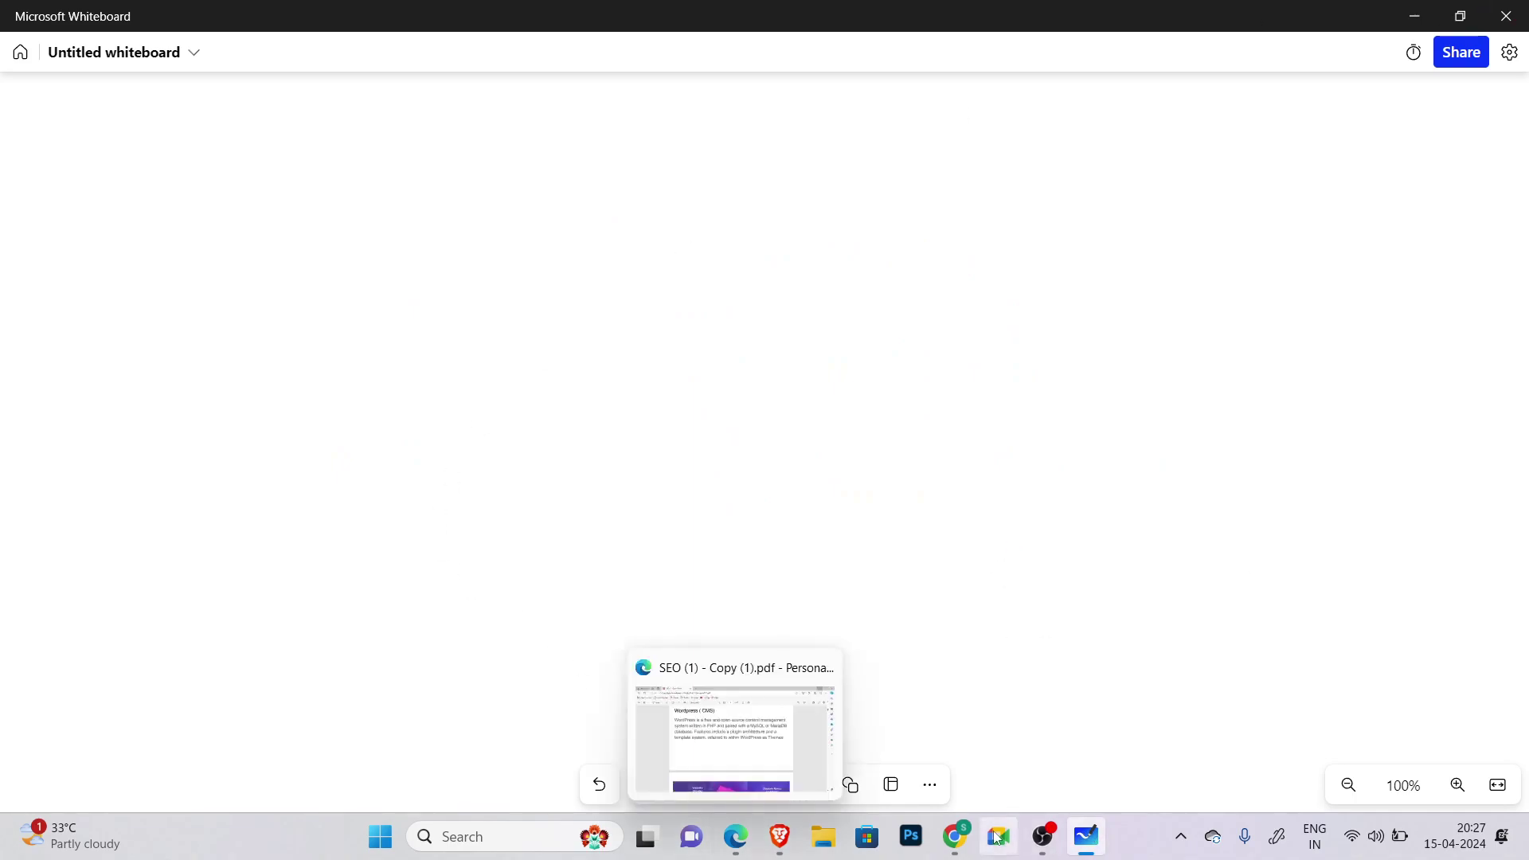
{"action": "key", "text": "w"}
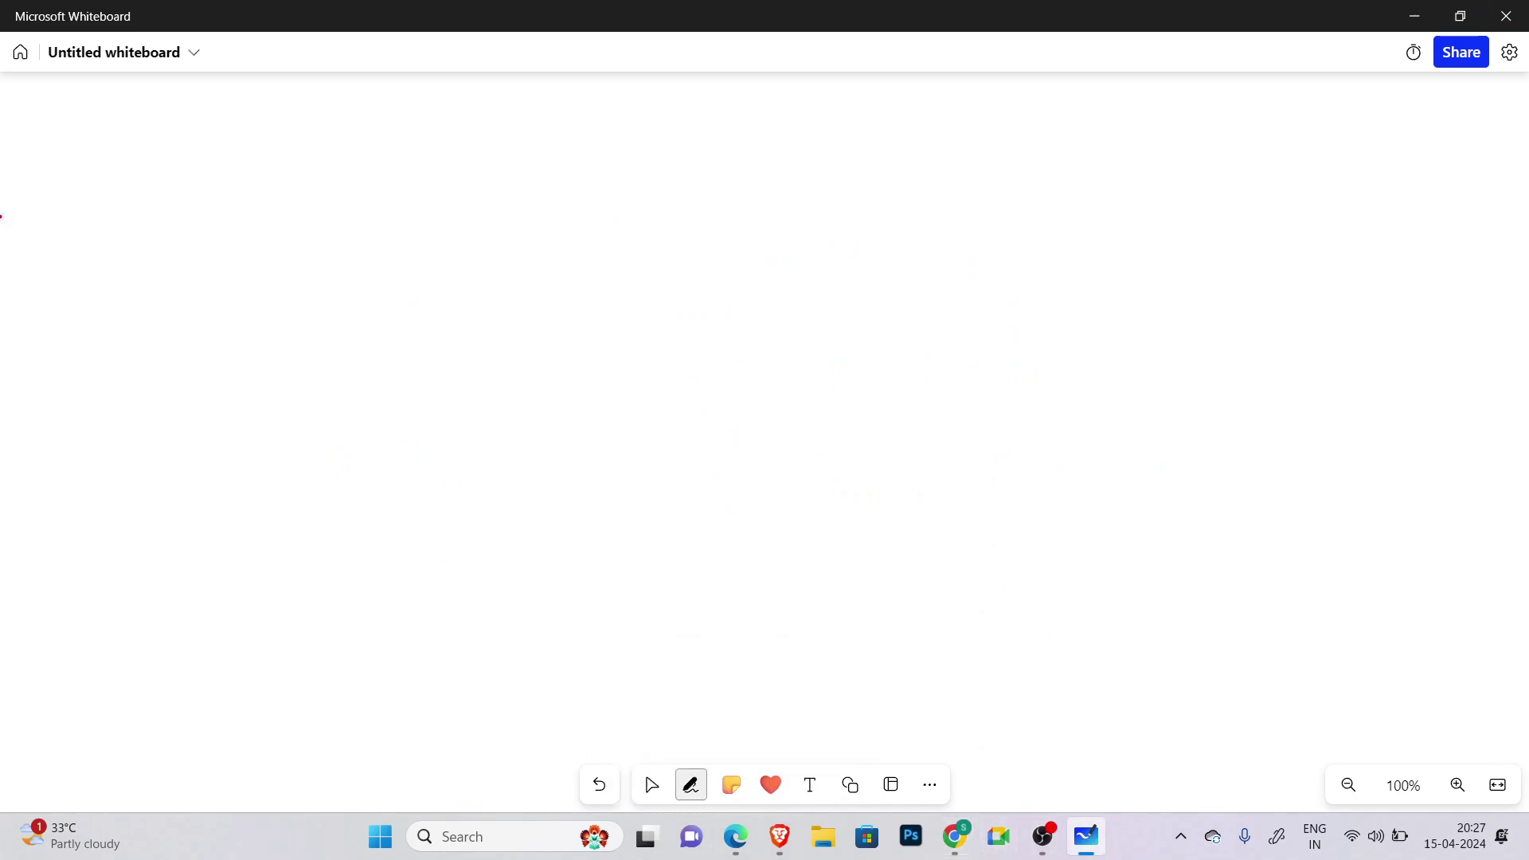
{"action": "left_click_drag", "start_coordinate": [541, 195], "coordinate": [605, 196]}
{"action": "mouse_move", "coordinate": [613, 198]}
{"action": "left_mouse_down"}
{"action": "mouse_move", "coordinate": [616, 216]}
{"action": "mouse_move", "coordinate": [646, 222]}
{"action": "left_mouse_up"}
{"action": "left_click_drag", "start_coordinate": [645, 199], "coordinate": [683, 199]}
{"action": "mouse_move", "coordinate": [705, 185]}
{"action": "left_mouse_down"}
{"action": "mouse_move", "coordinate": [696, 197]}
{"action": "mouse_move", "coordinate": [712, 203]}
{"action": "left_mouse_up"}
Step: Write '+ themes + plugins' below 'word press' and tick themes
{"action": "mouse_move", "coordinate": [609, 250]}
{"action": "left_mouse_down"}
{"action": "mouse_move", "coordinate": [593, 322]}
{"action": "mouse_move", "coordinate": [639, 307]}
{"action": "left_mouse_up"}
{"action": "left_click_drag", "start_coordinate": [645, 315], "coordinate": [671, 313]}
{"action": "mouse_move", "coordinate": [685, 298]}
{"action": "left_mouse_down"}
{"action": "mouse_move", "coordinate": [677, 310]}
{"action": "mouse_move", "coordinate": [691, 309]}
{"action": "left_mouse_up"}
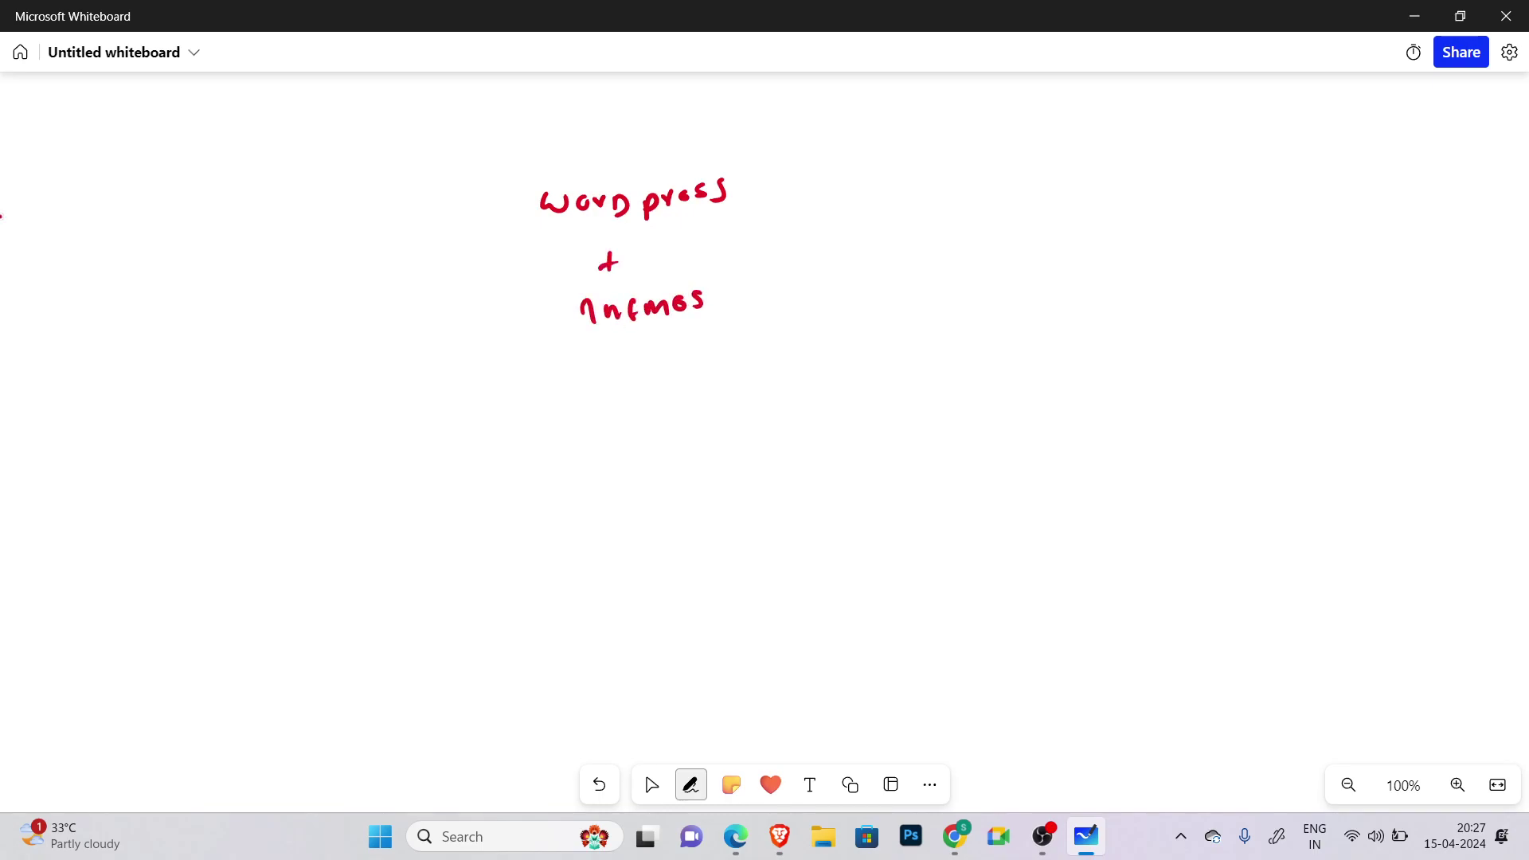
{"action": "left_click_drag", "start_coordinate": [618, 358], "coordinate": [616, 368]}
{"action": "left_click_drag", "start_coordinate": [623, 351], "coordinate": [630, 414]}
{"action": "mouse_move", "coordinate": [638, 402]}
{"action": "left_mouse_down"}
{"action": "mouse_move", "coordinate": [654, 428]}
{"action": "mouse_move", "coordinate": [674, 411]}
{"action": "left_mouse_up"}
{"action": "left_click_drag", "start_coordinate": [679, 409], "coordinate": [697, 410]}
{"action": "mouse_move", "coordinate": [725, 290]}
{"action": "left_mouse_down"}
{"action": "mouse_move", "coordinate": [730, 306]}
{"action": "mouse_move", "coordinate": [749, 286]}
{"action": "left_mouse_up"}
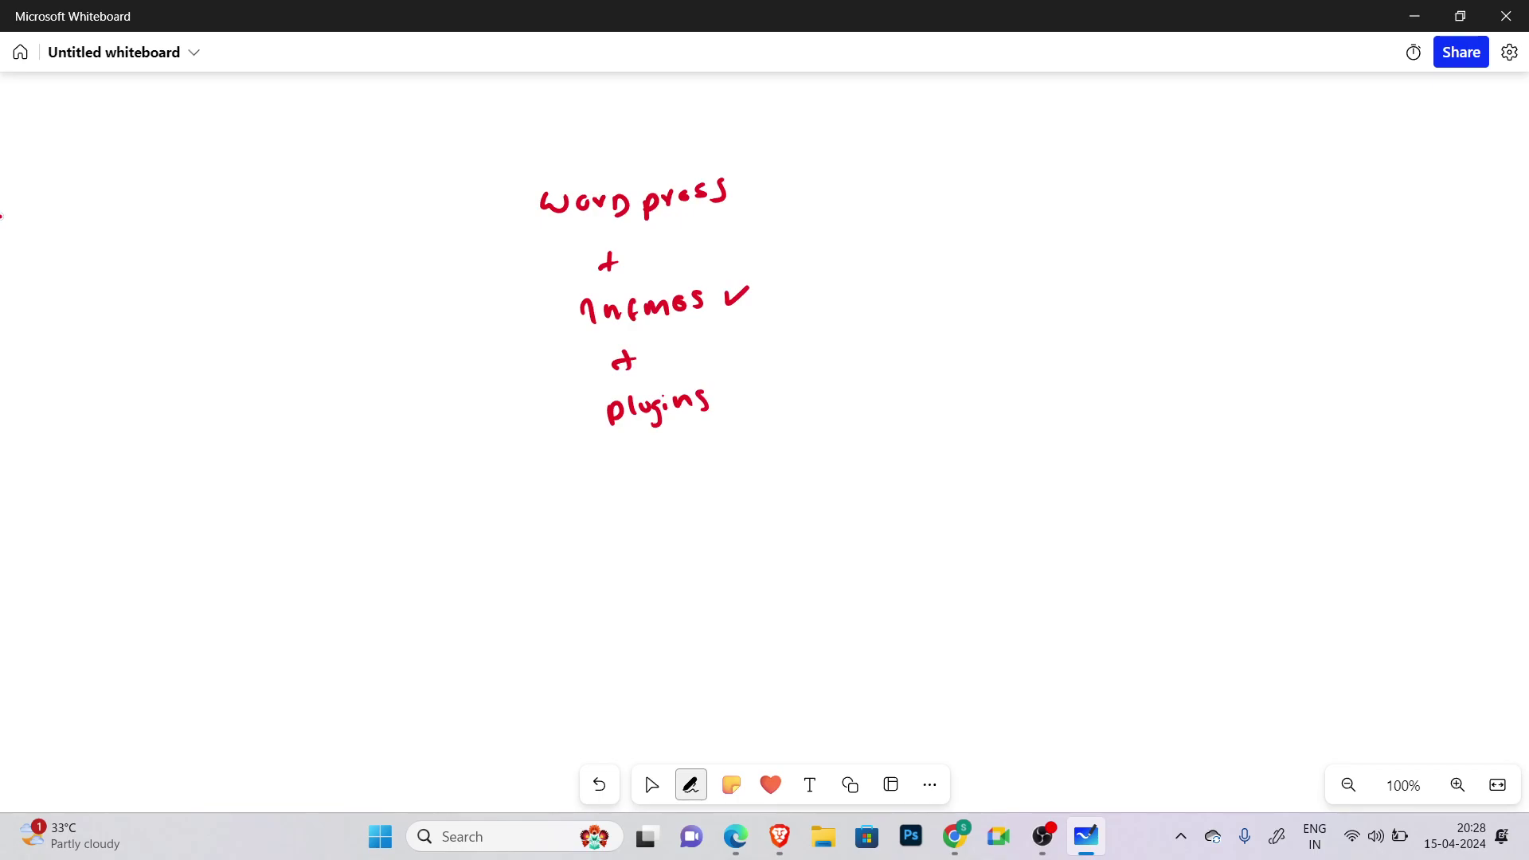
Step: Draw an arrow from plugins to a circled 'ADD on'
{"action": "left_click", "coordinate": [649, 784]}
{"action": "left_click", "coordinate": [690, 784]}
{"action": "mouse_move", "coordinate": [725, 406]}
{"action": "left_mouse_down"}
{"action": "mouse_move", "coordinate": [745, 402]}
{"action": "mouse_move", "coordinate": [742, 415]}
{"action": "mouse_move", "coordinate": [807, 386]}
{"action": "left_mouse_up"}
{"action": "mouse_move", "coordinate": [812, 391]}
{"action": "left_mouse_down"}
{"action": "mouse_move", "coordinate": [828, 385]}
{"action": "mouse_move", "coordinate": [814, 393]}
{"action": "left_mouse_up"}
{"action": "mouse_move", "coordinate": [833, 374]}
{"action": "left_mouse_down"}
{"action": "mouse_move", "coordinate": [836, 392]}
{"action": "mouse_move", "coordinate": [867, 377]}
{"action": "left_mouse_up"}
{"action": "left_click_drag", "start_coordinate": [877, 377], "coordinate": [896, 375]}
{"action": "mouse_move", "coordinate": [812, 423]}
{"action": "left_mouse_down"}
{"action": "mouse_move", "coordinate": [769, 382]}
{"action": "mouse_move", "coordinate": [816, 423]}
{"action": "left_mouse_up"}
Step: Start a circled numbered list at the upper right: 1 Sliders, 2 Forms
{"action": "left_click_drag", "start_coordinate": [1066, 189], "coordinate": [1065, 207]}
{"action": "mouse_move", "coordinate": [1052, 188]}
{"action": "left_mouse_down"}
{"action": "mouse_move", "coordinate": [1074, 187]}
{"action": "mouse_move", "coordinate": [1049, 184]}
{"action": "left_mouse_up"}
{"action": "left_click_drag", "start_coordinate": [1107, 182], "coordinate": [1093, 199]}
{"action": "left_click_drag", "start_coordinate": [1113, 180], "coordinate": [1125, 199]}
{"action": "left_click_drag", "start_coordinate": [1125, 183], "coordinate": [1145, 199]}
{"action": "left_click_drag", "start_coordinate": [1140, 186], "coordinate": [1164, 177]}
{"action": "left_click_drag", "start_coordinate": [1164, 177], "coordinate": [1176, 196]}
{"action": "mouse_move", "coordinate": [1078, 248]}
{"action": "left_mouse_down"}
{"action": "mouse_move", "coordinate": [1091, 264]}
{"action": "mouse_move", "coordinate": [1125, 241]}
{"action": "left_mouse_up"}
{"action": "left_click_drag", "start_coordinate": [1134, 242], "coordinate": [1152, 239]}
{"action": "mouse_move", "coordinate": [1156, 251]}
{"action": "left_mouse_down"}
{"action": "mouse_move", "coordinate": [1170, 232]}
{"action": "mouse_move", "coordinate": [1182, 250]}
{"action": "left_mouse_up"}
{"action": "left_click_drag", "start_coordinate": [1198, 225], "coordinate": [1186, 248]}
Step: Add list items 3 Cart, 4 WhatsApp and 5 Integrations
{"action": "mouse_move", "coordinate": [1074, 300]}
{"action": "left_mouse_down"}
{"action": "mouse_move", "coordinate": [1078, 321]}
{"action": "mouse_move", "coordinate": [1130, 313]}
{"action": "left_mouse_up"}
{"action": "left_click_drag", "start_coordinate": [1158, 296], "coordinate": [1190, 287]}
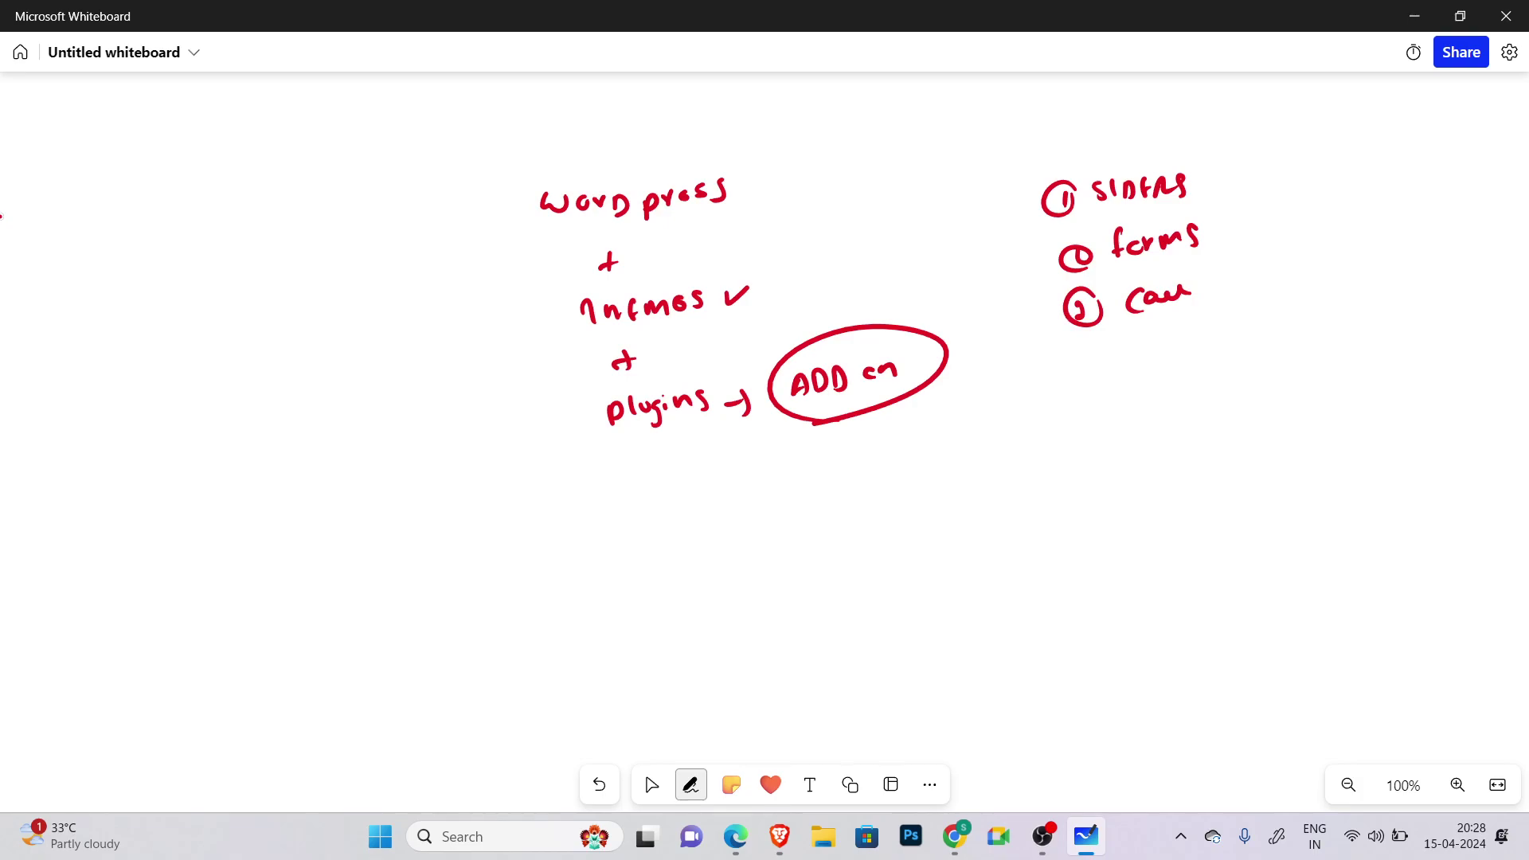
{"action": "left_click_drag", "start_coordinate": [1074, 351], "coordinate": [1094, 355]}
{"action": "left_click_drag", "start_coordinate": [1077, 371], "coordinate": [1100, 374]}
{"action": "mouse_move", "coordinate": [1147, 352]}
{"action": "left_mouse_down"}
{"action": "mouse_move", "coordinate": [1130, 367]}
{"action": "mouse_move", "coordinate": [1150, 360]}
{"action": "left_mouse_up"}
{"action": "left_click_drag", "start_coordinate": [1144, 350], "coordinate": [1229, 345]}
{"action": "mouse_move", "coordinate": [1240, 330]}
{"action": "left_mouse_down"}
{"action": "mouse_move", "coordinate": [1240, 350]}
{"action": "mouse_move", "coordinate": [1250, 338]}
{"action": "left_mouse_up"}
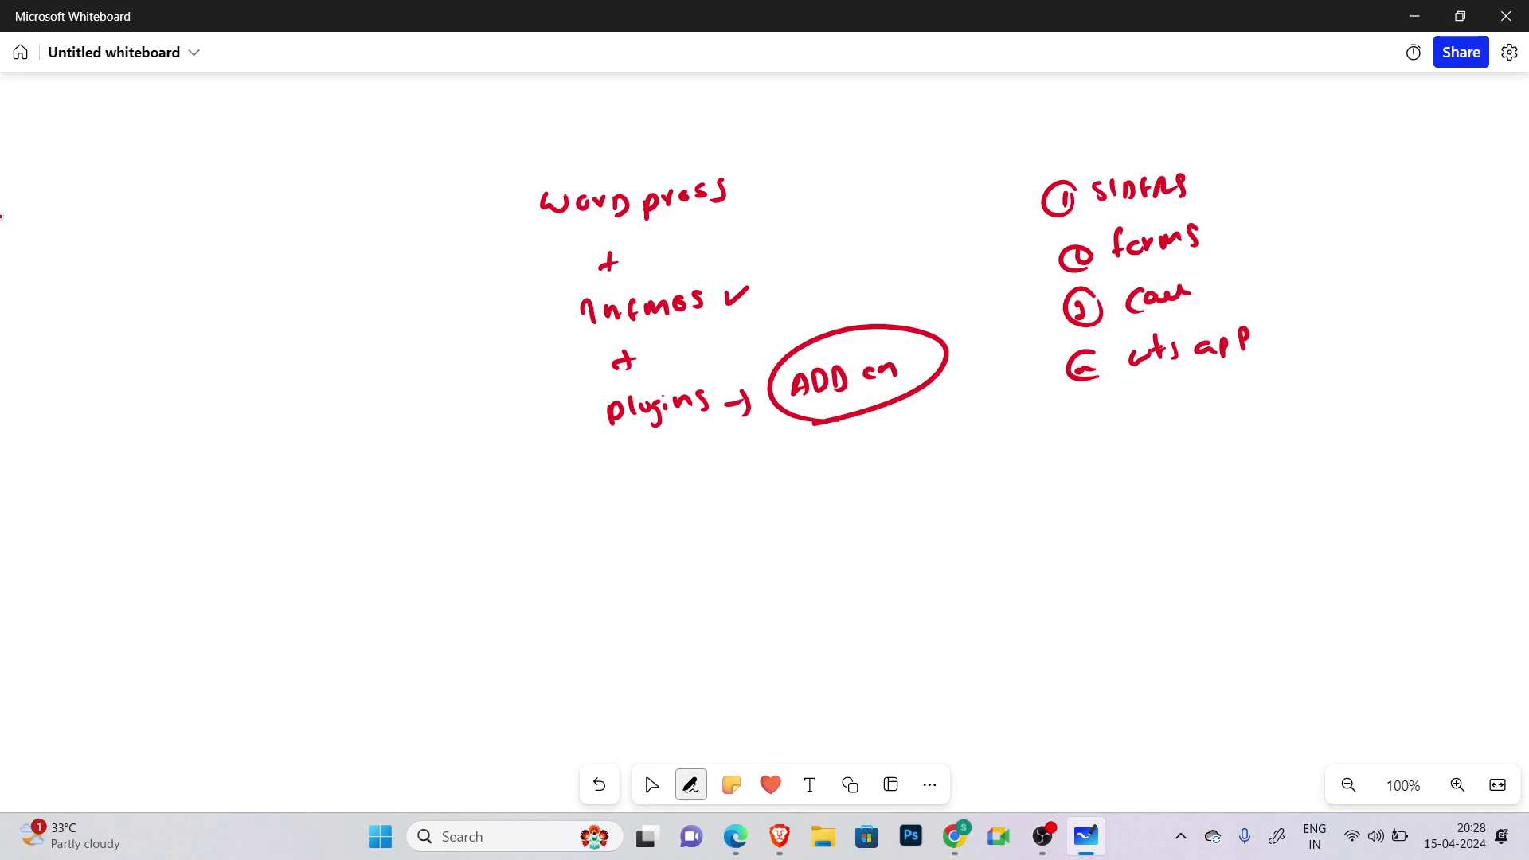
{"action": "left_click_drag", "start_coordinate": [1087, 412], "coordinate": [1089, 436]}
{"action": "left_click_drag", "start_coordinate": [1083, 400], "coordinate": [1108, 404]}
{"action": "mouse_move", "coordinate": [1140, 420]}
{"action": "left_mouse_down"}
{"action": "mouse_move", "coordinate": [1170, 394]}
{"action": "mouse_move", "coordinate": [1185, 423]}
{"action": "mouse_move", "coordinate": [1279, 393]}
{"action": "left_mouse_up"}
{"action": "mouse_move", "coordinate": [1275, 404]}
{"action": "left_mouse_down"}
{"action": "mouse_move", "coordinate": [1288, 390]}
{"action": "mouse_move", "coordinate": [1227, 396]}
{"action": "left_mouse_up"}
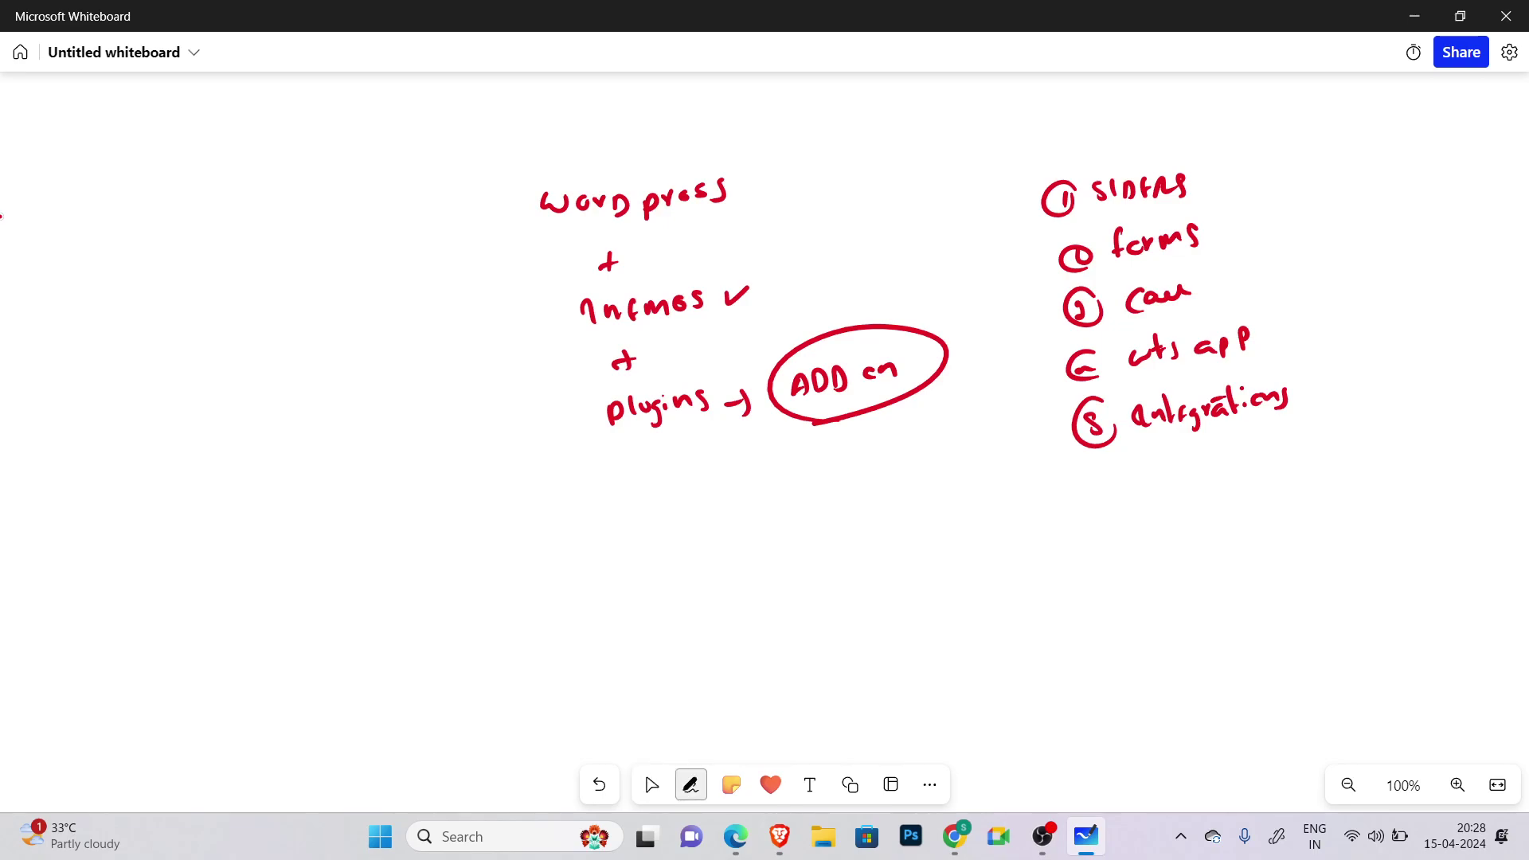
Step: Write item 6 'pages build' listing Elementor, Beaver Build, WP Bakery, then tick word press
{"action": "left_click_drag", "start_coordinate": [1116, 477], "coordinate": [1122, 500]}
{"action": "mouse_move", "coordinate": [1149, 484]}
{"action": "left_mouse_down"}
{"action": "mouse_move", "coordinate": [1149, 496]}
{"action": "mouse_move", "coordinate": [1177, 482]}
{"action": "mouse_move", "coordinate": [1186, 505]}
{"action": "left_mouse_up"}
{"action": "mouse_move", "coordinate": [1208, 476]}
{"action": "left_mouse_down"}
{"action": "mouse_move", "coordinate": [1199, 487]}
{"action": "mouse_move", "coordinate": [1269, 481]}
{"action": "left_mouse_up"}
{"action": "left_click_drag", "start_coordinate": [1281, 466], "coordinate": [1298, 471]}
{"action": "left_click_drag", "start_coordinate": [1306, 458], "coordinate": [1319, 471]}
{"action": "mouse_move", "coordinate": [1209, 536]}
{"action": "left_mouse_down"}
{"action": "mouse_move", "coordinate": [1208, 556]}
{"action": "mouse_move", "coordinate": [1232, 544]}
{"action": "left_mouse_up"}
{"action": "left_click_drag", "start_coordinate": [1243, 539], "coordinate": [1315, 518]}
{"action": "mouse_move", "coordinate": [1321, 503]}
{"action": "left_mouse_down"}
{"action": "mouse_move", "coordinate": [1324, 532]}
{"action": "mouse_move", "coordinate": [1346, 513]}
{"action": "left_mouse_up"}
{"action": "left_click_drag", "start_coordinate": [1341, 511], "coordinate": [1363, 532]}
{"action": "mouse_move", "coordinate": [1223, 579]}
{"action": "left_mouse_down"}
{"action": "mouse_move", "coordinate": [1231, 602]}
{"action": "mouse_move", "coordinate": [1288, 577]}
{"action": "mouse_move", "coordinate": [1304, 589]}
{"action": "mouse_move", "coordinate": [1401, 559]}
{"action": "mouse_move", "coordinate": [1422, 572]}
{"action": "left_mouse_up"}
{"action": "mouse_move", "coordinate": [1222, 642]}
{"action": "left_mouse_down"}
{"action": "mouse_move", "coordinate": [1250, 637]}
{"action": "mouse_move", "coordinate": [1258, 656]}
{"action": "left_mouse_up"}
{"action": "left_click_drag", "start_coordinate": [1257, 633], "coordinate": [1292, 643]}
{"action": "mouse_move", "coordinate": [1291, 623]}
{"action": "left_mouse_down"}
{"action": "mouse_move", "coordinate": [1306, 641]}
{"action": "mouse_move", "coordinate": [1372, 620]}
{"action": "mouse_move", "coordinate": [1379, 648]}
{"action": "mouse_move", "coordinate": [1428, 605]}
{"action": "left_mouse_up"}
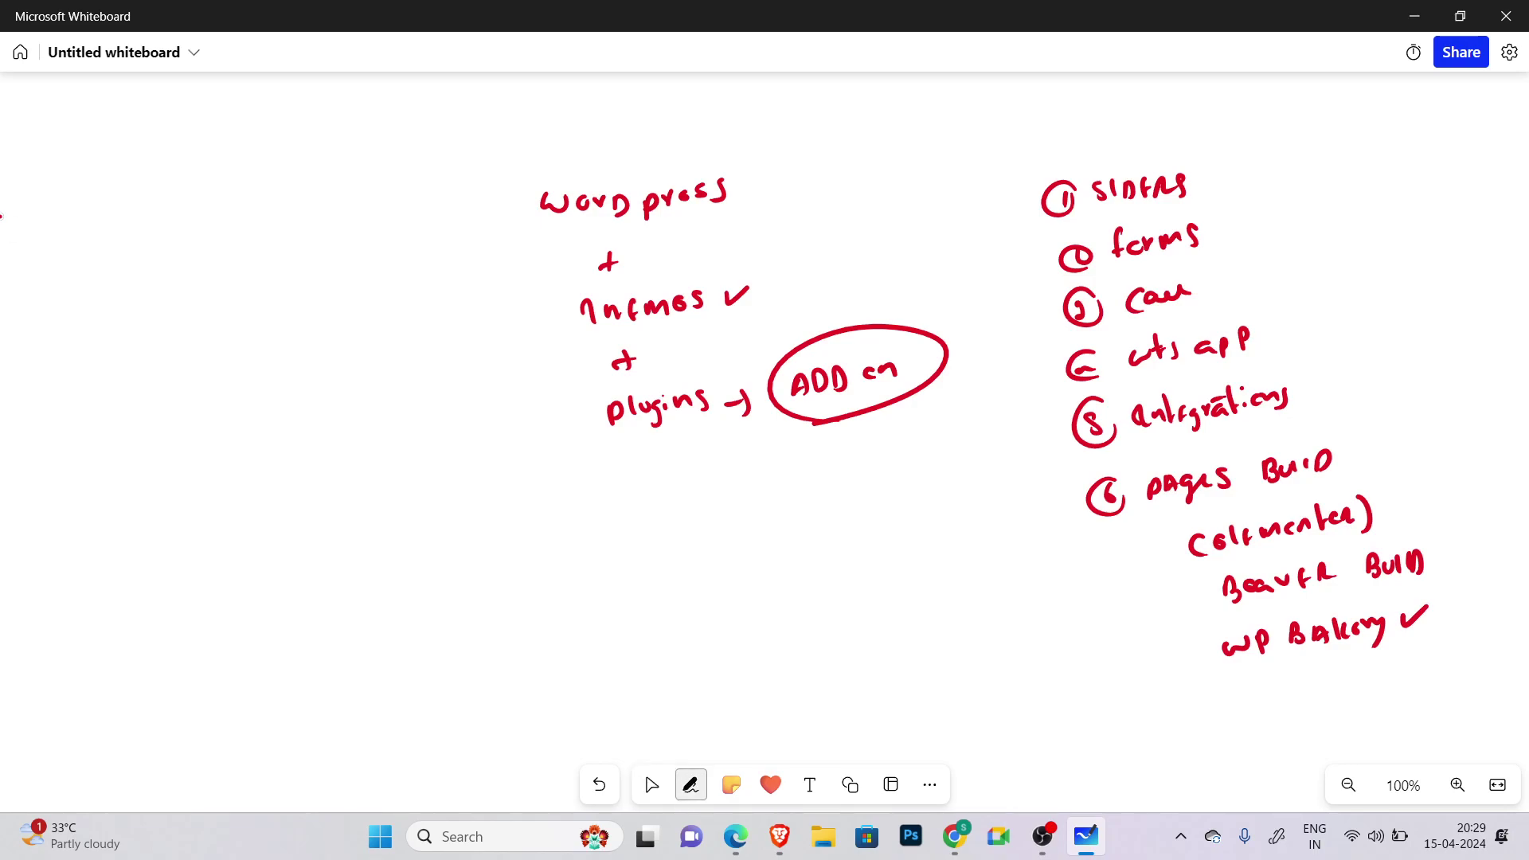
{"action": "left_click_drag", "start_coordinate": [749, 194], "coordinate": [777, 175]}
{"action": "left_click", "coordinate": [740, 188]}
{"action": "left_click_drag", "start_coordinate": [403, 493], "coordinate": [964, 432]}
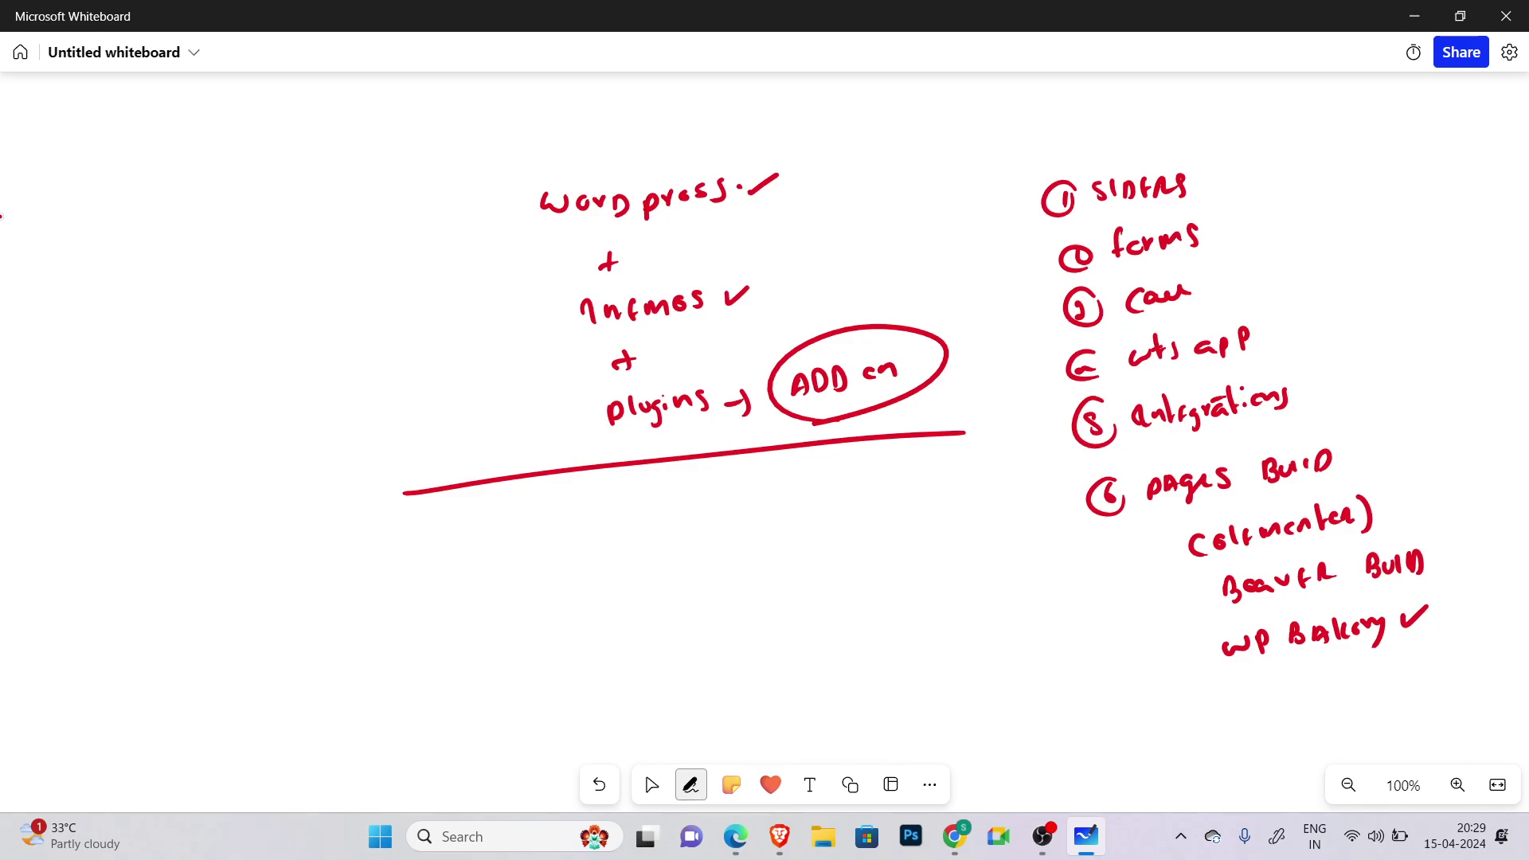
{"action": "left_click_drag", "start_coordinate": [422, 525], "coordinate": [577, 520]}
{"action": "left_click_drag", "start_coordinate": [589, 510], "coordinate": [625, 514]}
{"action": "mouse_move", "coordinate": [630, 518]}
{"action": "left_mouse_down"}
{"action": "mouse_move", "coordinate": [637, 499]}
{"action": "mouse_move", "coordinate": [646, 516]}
{"action": "mouse_move", "coordinate": [703, 492]}
{"action": "mouse_move", "coordinate": [727, 505]}
{"action": "mouse_move", "coordinate": [773, 491]}
{"action": "mouse_move", "coordinate": [786, 507]}
{"action": "mouse_move", "coordinate": [828, 482]}
{"action": "mouse_move", "coordinate": [892, 480]}
{"action": "left_mouse_up"}
{"action": "mouse_move", "coordinate": [907, 487]}
{"action": "left_mouse_down"}
{"action": "mouse_move", "coordinate": [913, 469]}
{"action": "mouse_move", "coordinate": [923, 488]}
{"action": "left_mouse_up"}
{"action": "mouse_move", "coordinate": [933, 470]}
{"action": "left_mouse_down"}
{"action": "mouse_move", "coordinate": [932, 482]}
{"action": "mouse_move", "coordinate": [1002, 470]}
{"action": "left_mouse_up"}
{"action": "left_click_drag", "start_coordinate": [814, 532], "coordinate": [1058, 483]}
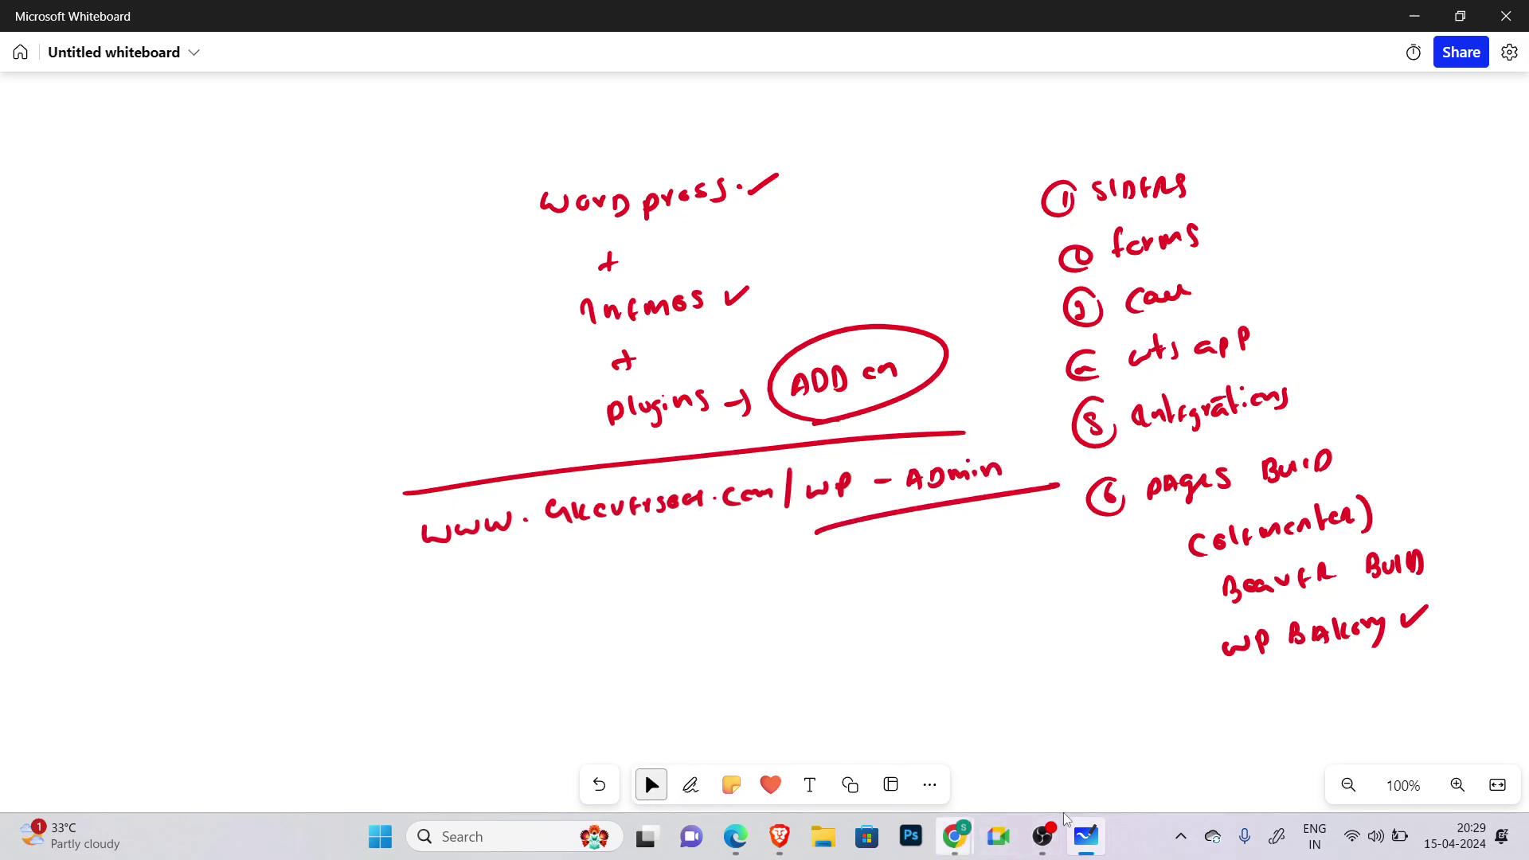
Step: Bring the SKY Dental Chrome window back to the front
{"action": "mouse_move", "coordinate": [955, 834]}
{"action": "left_click", "coordinate": [875, 755]}
{"action": "left_click", "coordinate": [955, 834]}
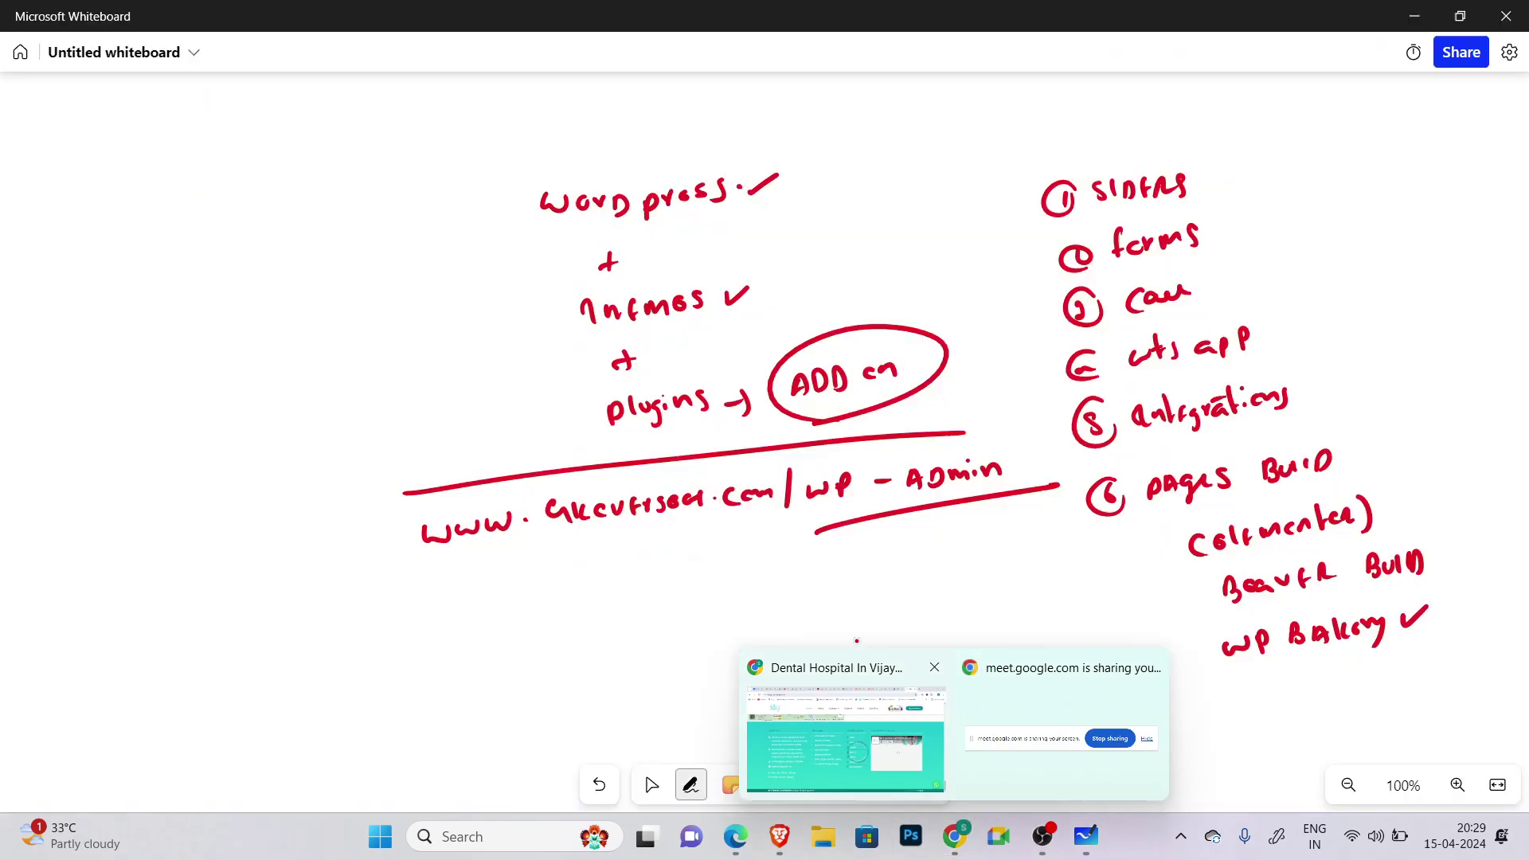
{"action": "mouse_move", "coordinate": [938, 820]}
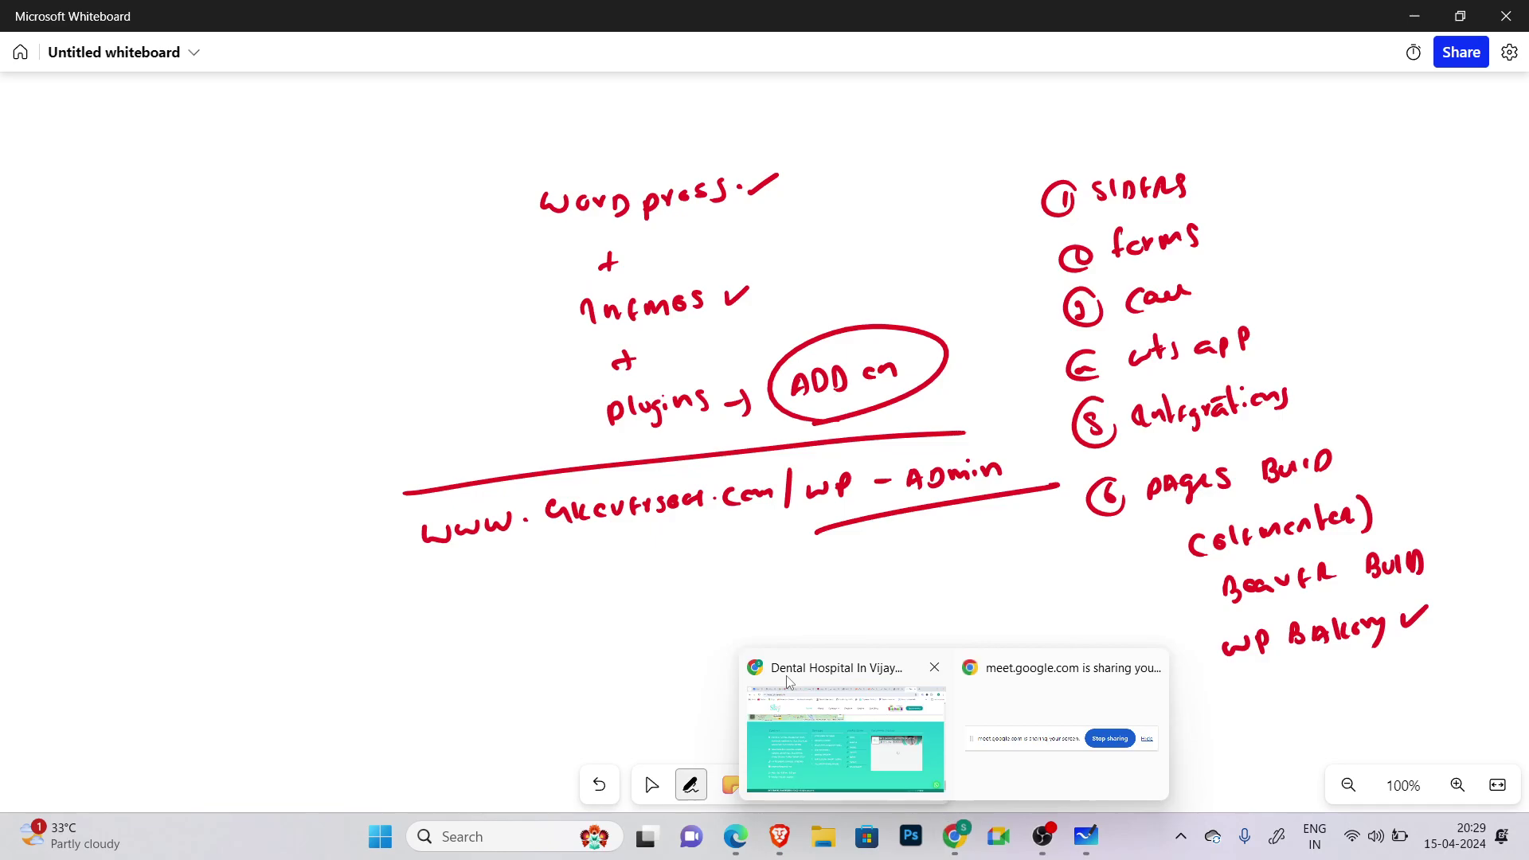
{"action": "left_click", "coordinate": [780, 683]}
{"action": "scroll", "coordinate": [656, 435], "scroll_direction": "up", "scroll_amount": 5}
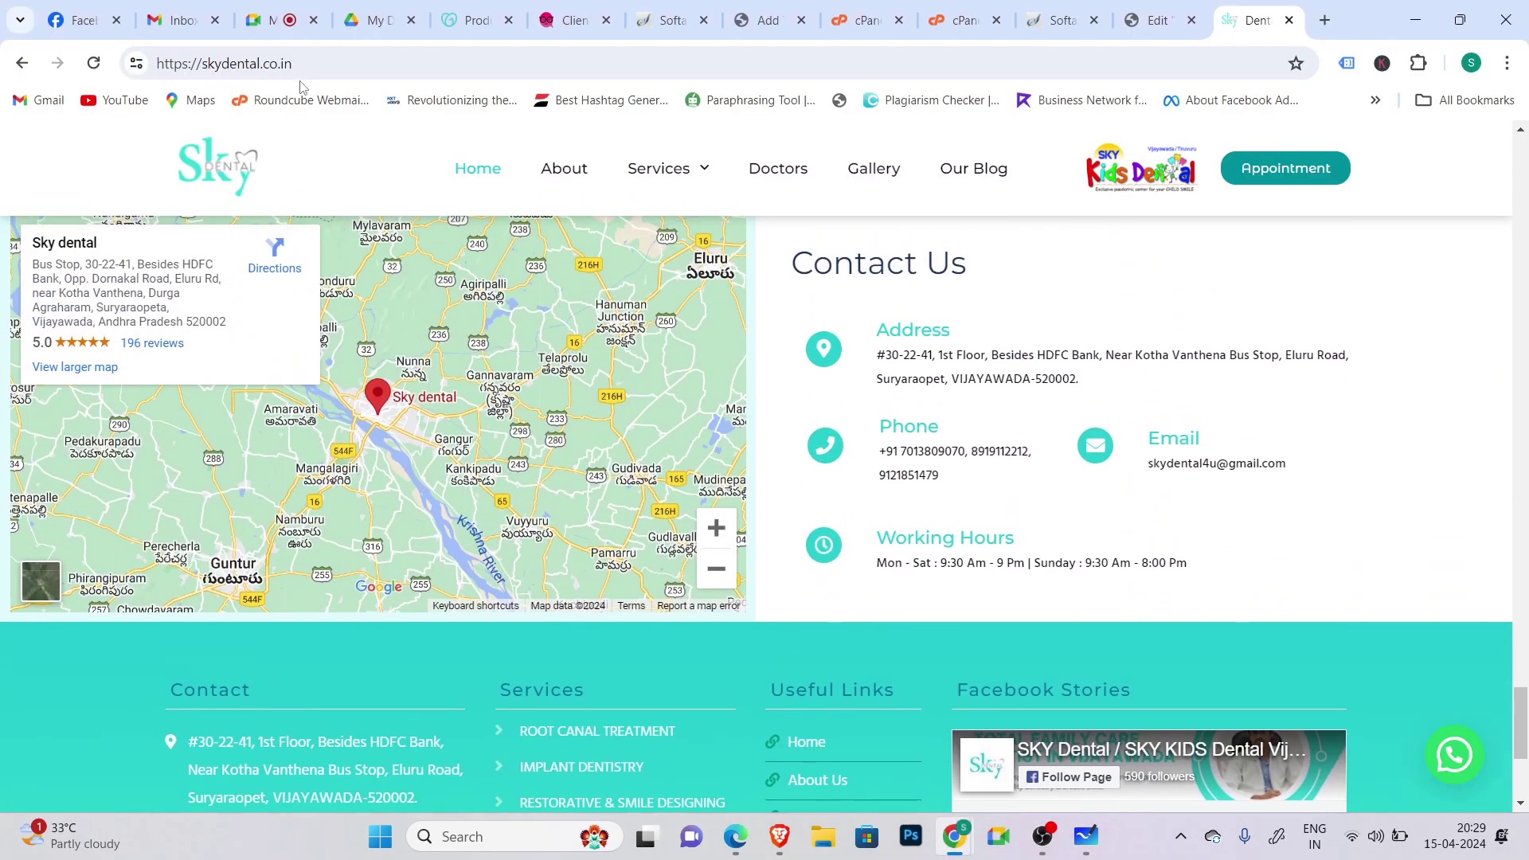
Step: Open the skydental.co.in/wp-admin login page
{"action": "left_click", "coordinate": [388, 66]}
{"action": "left_click", "coordinate": [389, 66]}
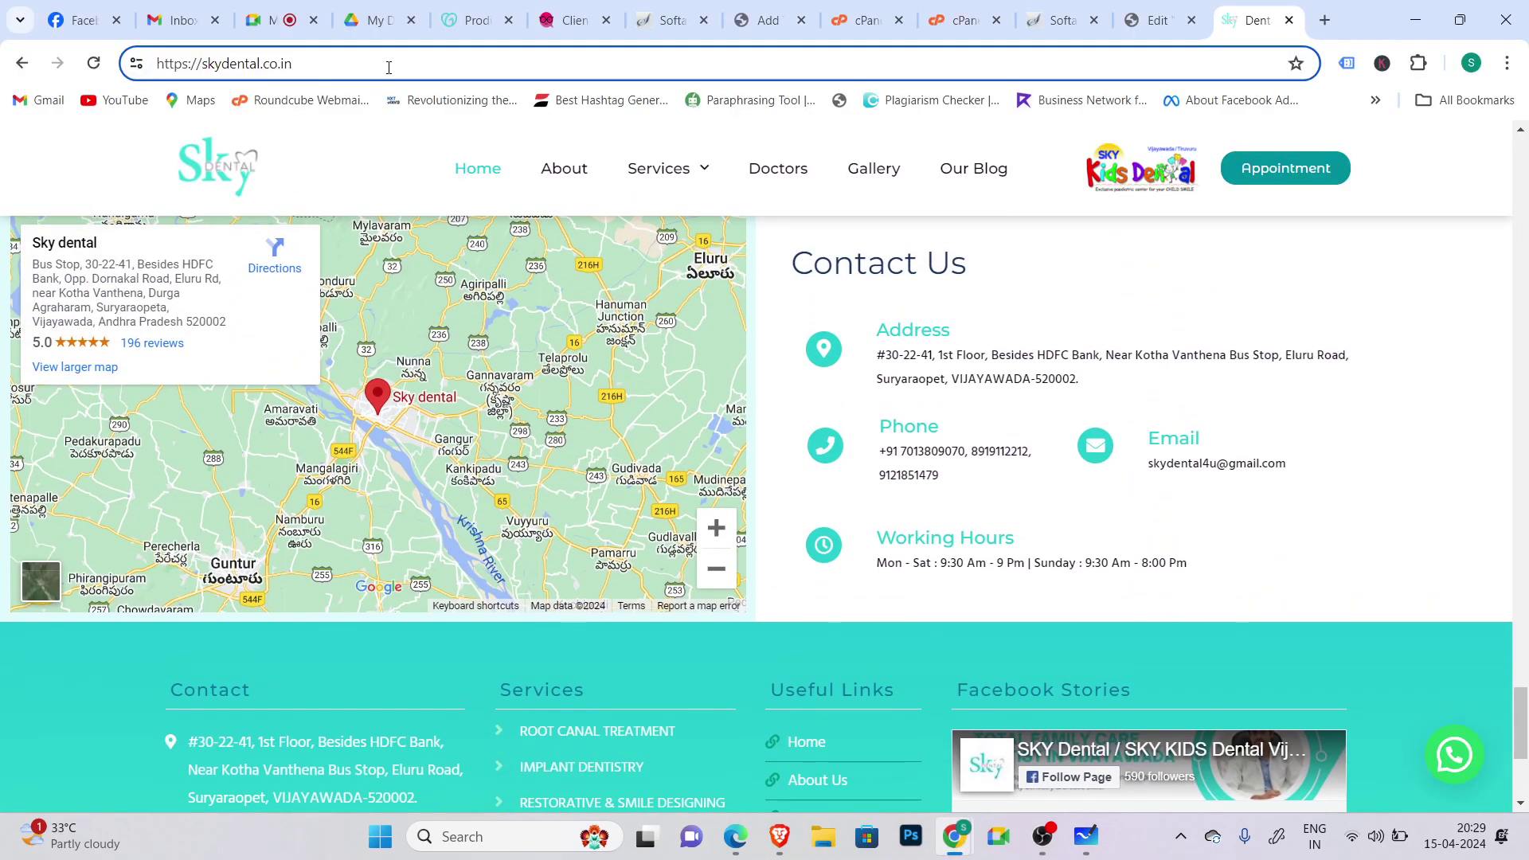
{"action": "type", "text": "/wp-admin"}
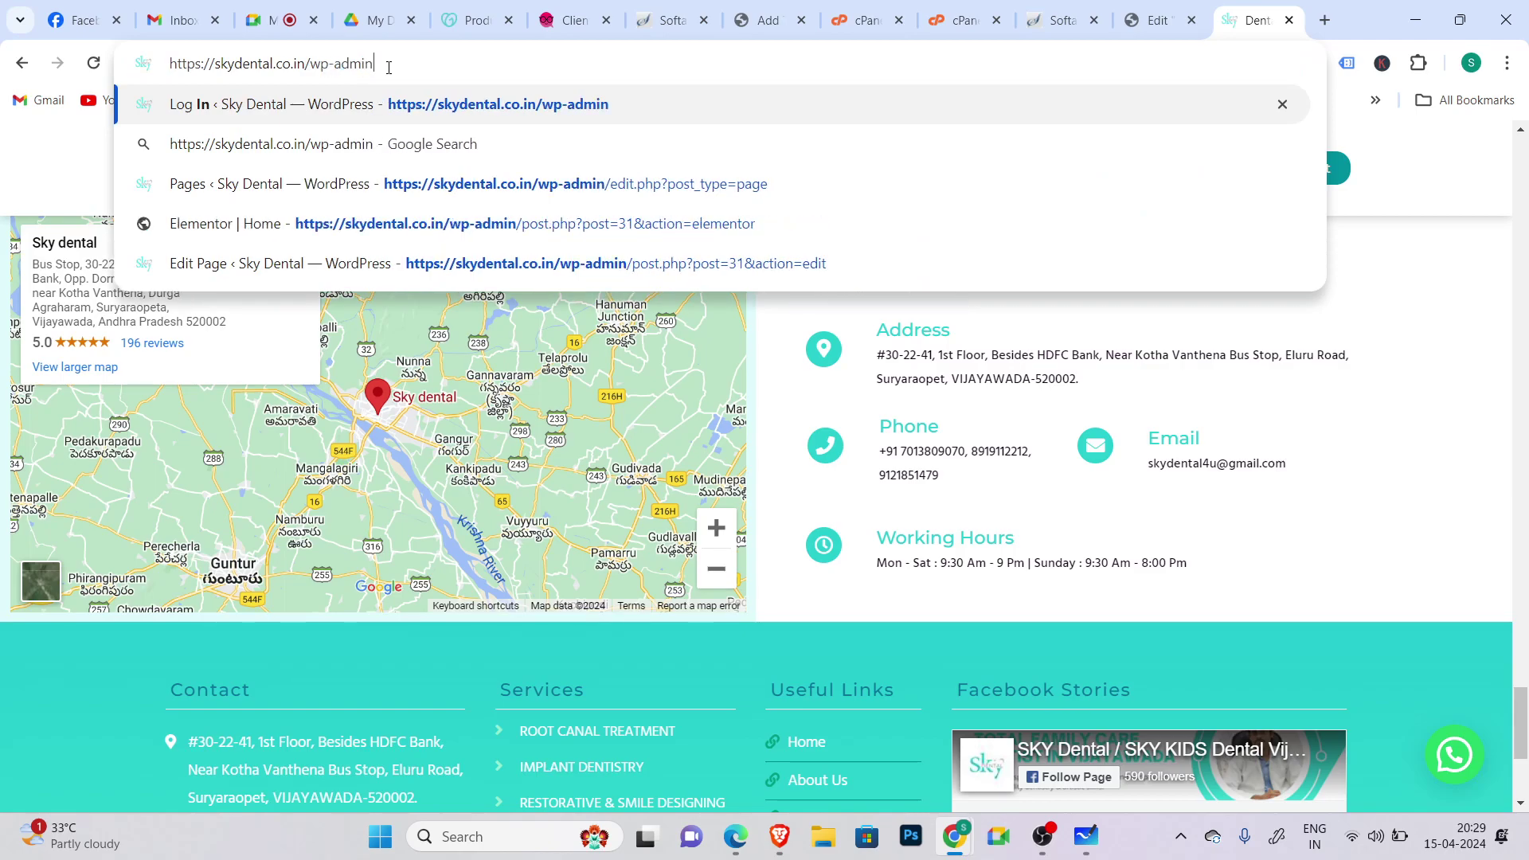
{"action": "key", "text": "Return"}
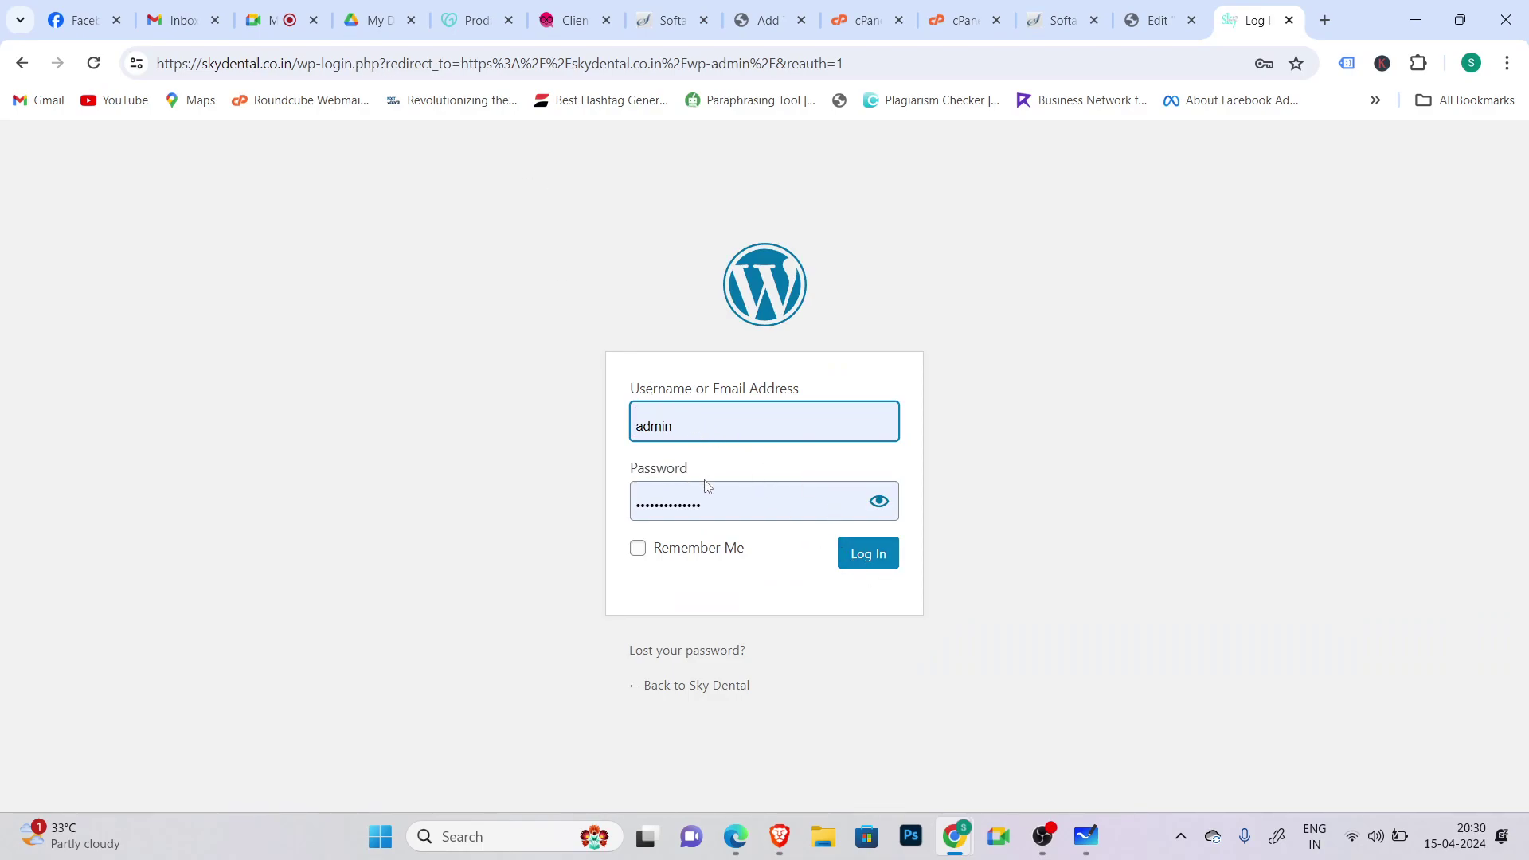
Step: Log in with the saved credentials and postpone the admin email verification
{"action": "left_click", "coordinate": [856, 564]}
{"action": "left_click", "coordinate": [856, 564]}
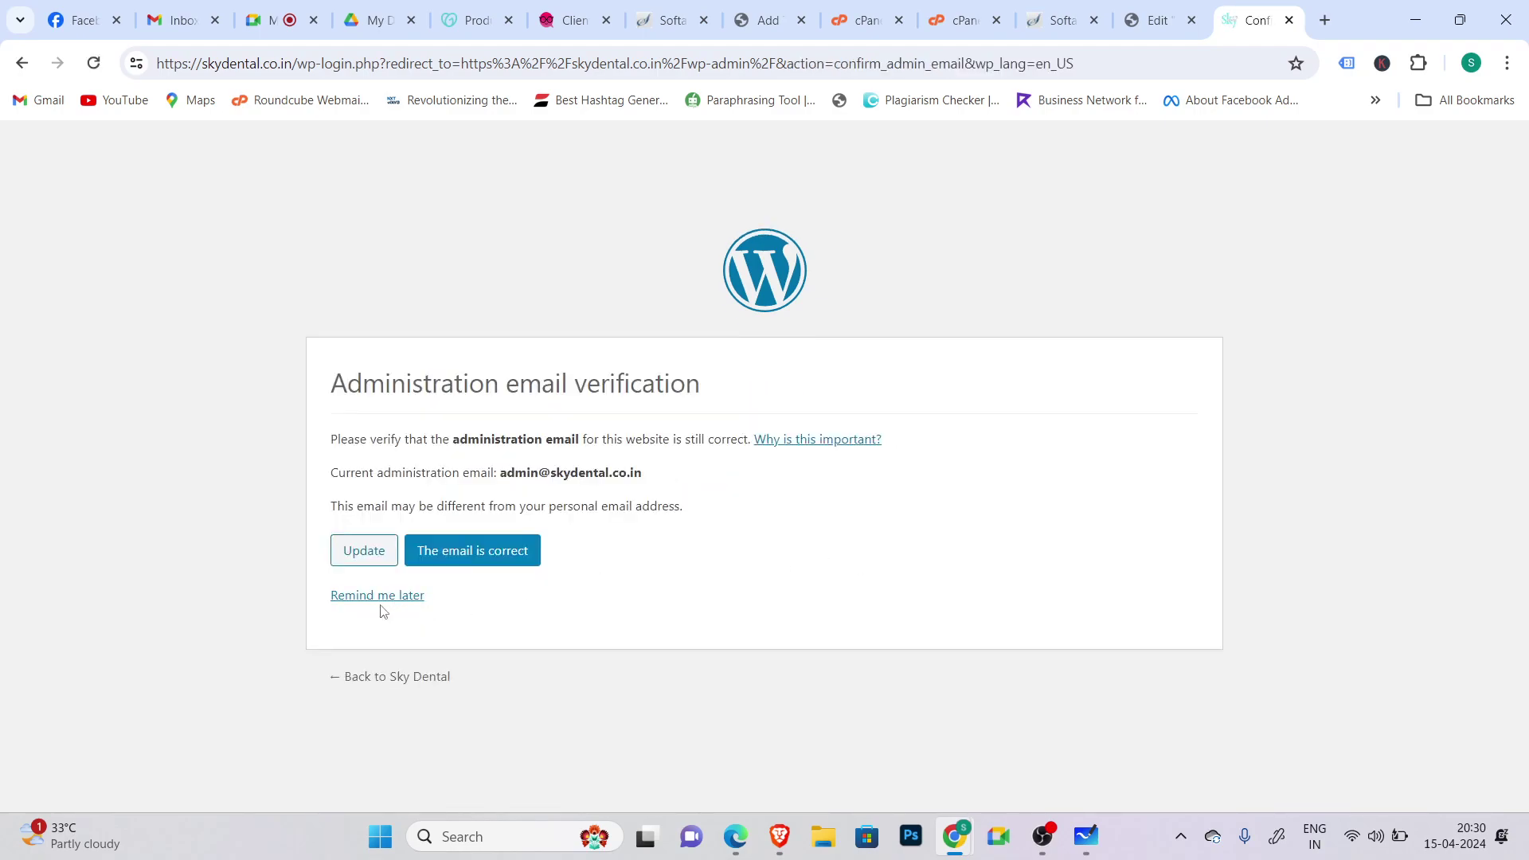
{"action": "left_click", "coordinate": [383, 611]}
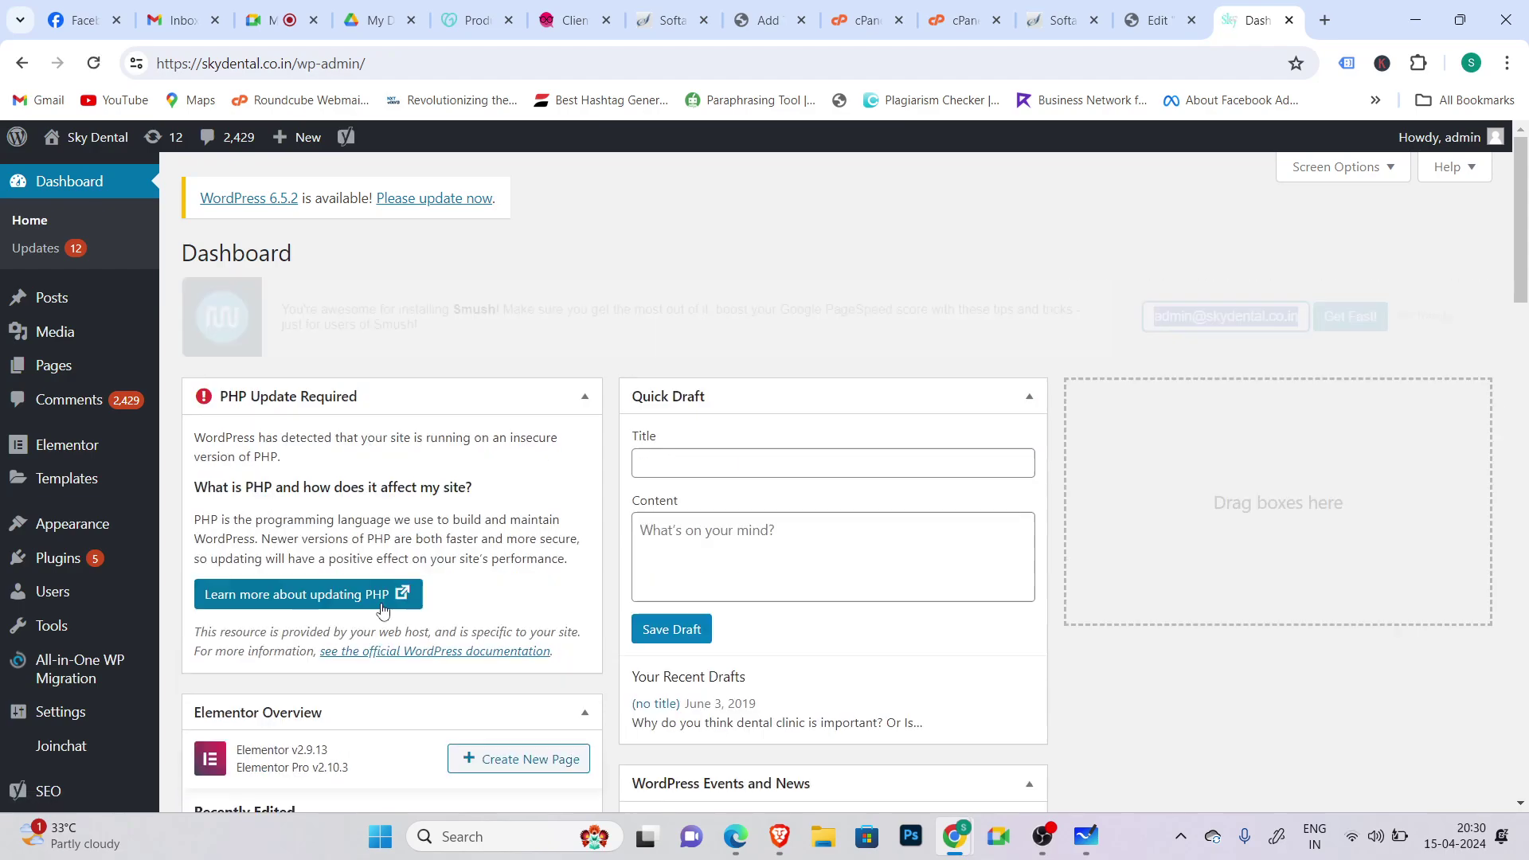
{"action": "scroll", "coordinate": [386, 607], "scroll_direction": "down", "scroll_amount": 6}
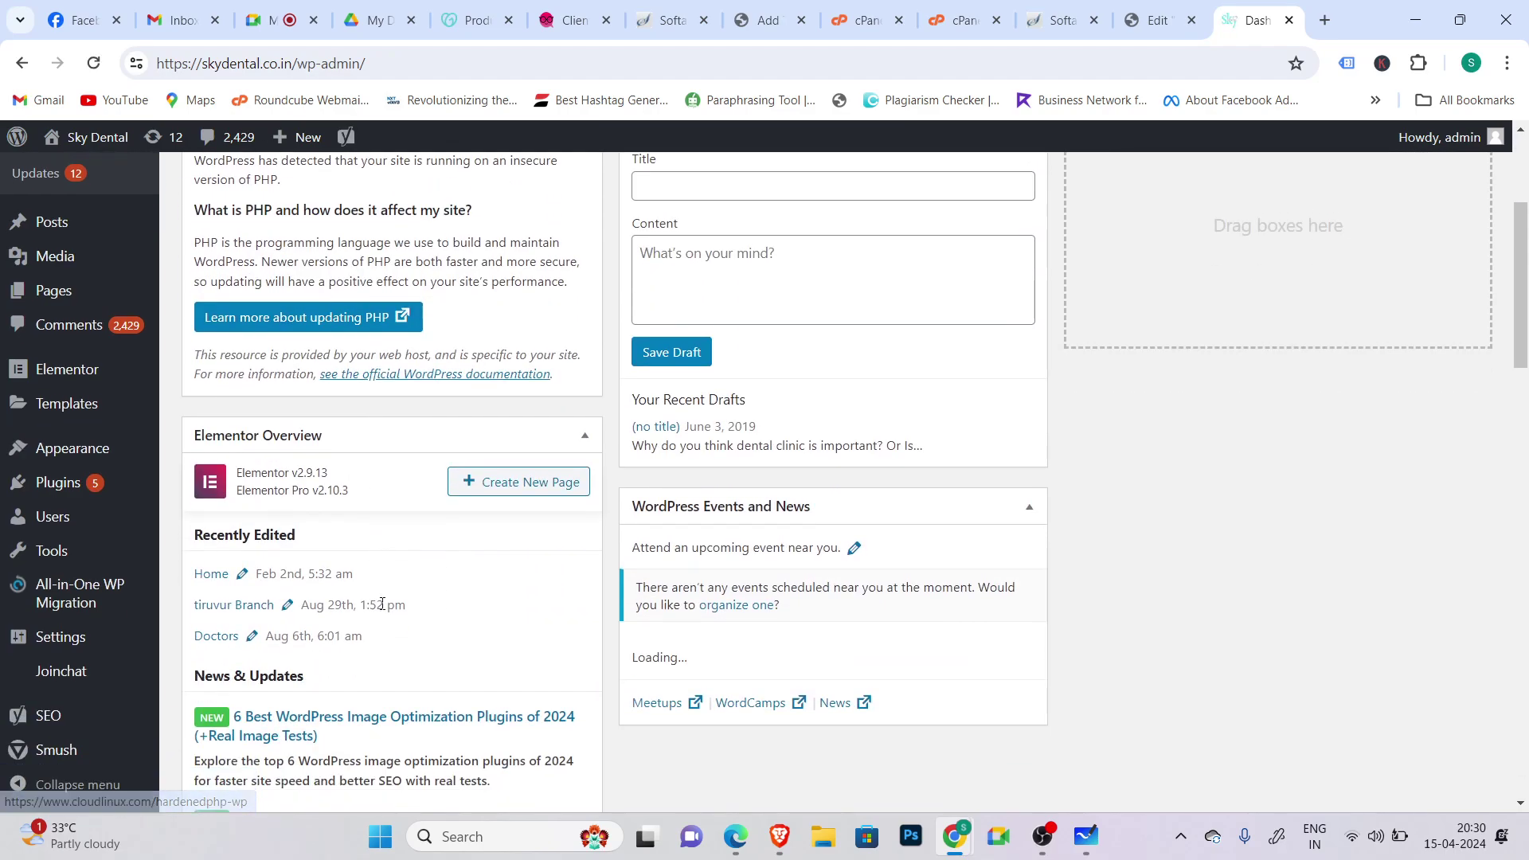
{"action": "scroll", "coordinate": [400, 607], "scroll_direction": "up", "scroll_amount": 5}
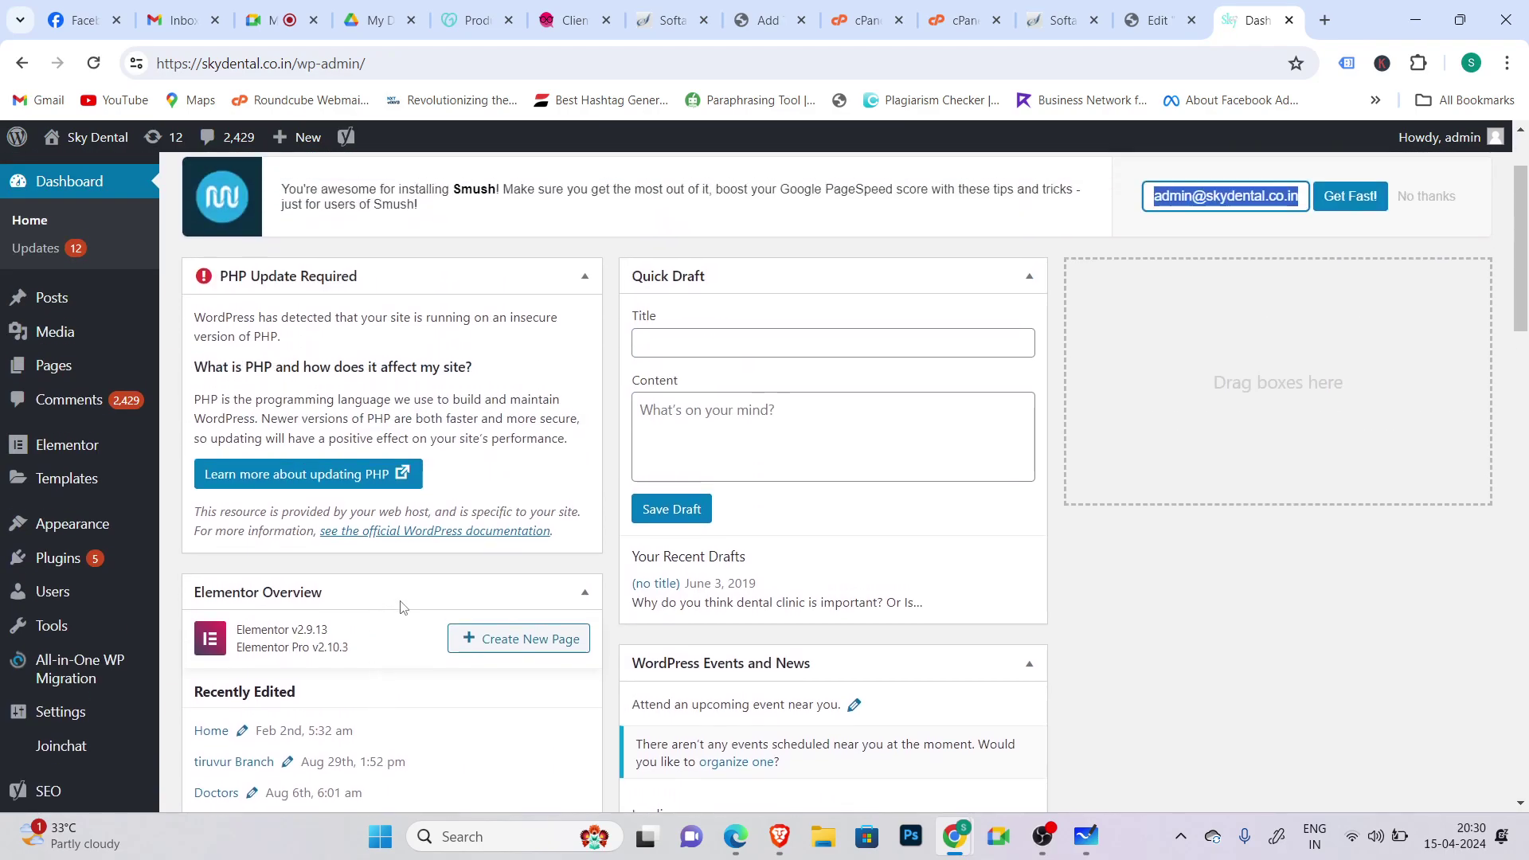
Step: In Edge, open Google Drive in a new tab and scroll its page
{"action": "left_click", "coordinate": [739, 837]}
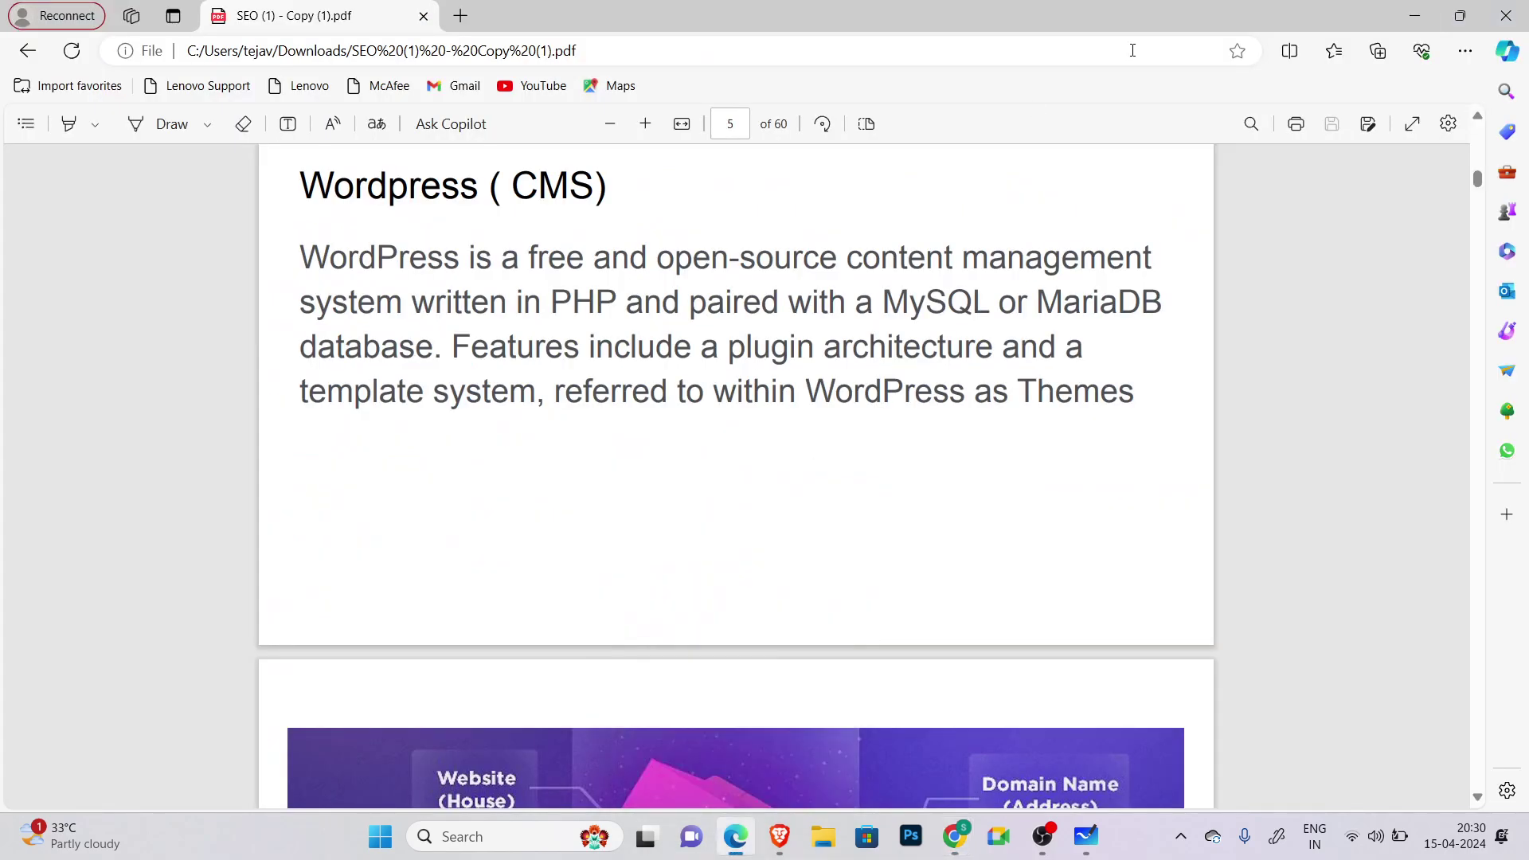
{"action": "left_click", "coordinate": [460, 16]}
{"action": "left_click", "coordinate": [331, 50]}
{"action": "type", "text": "drive.google.com/drive/my-drive"}
{"action": "key", "text": "Return"}
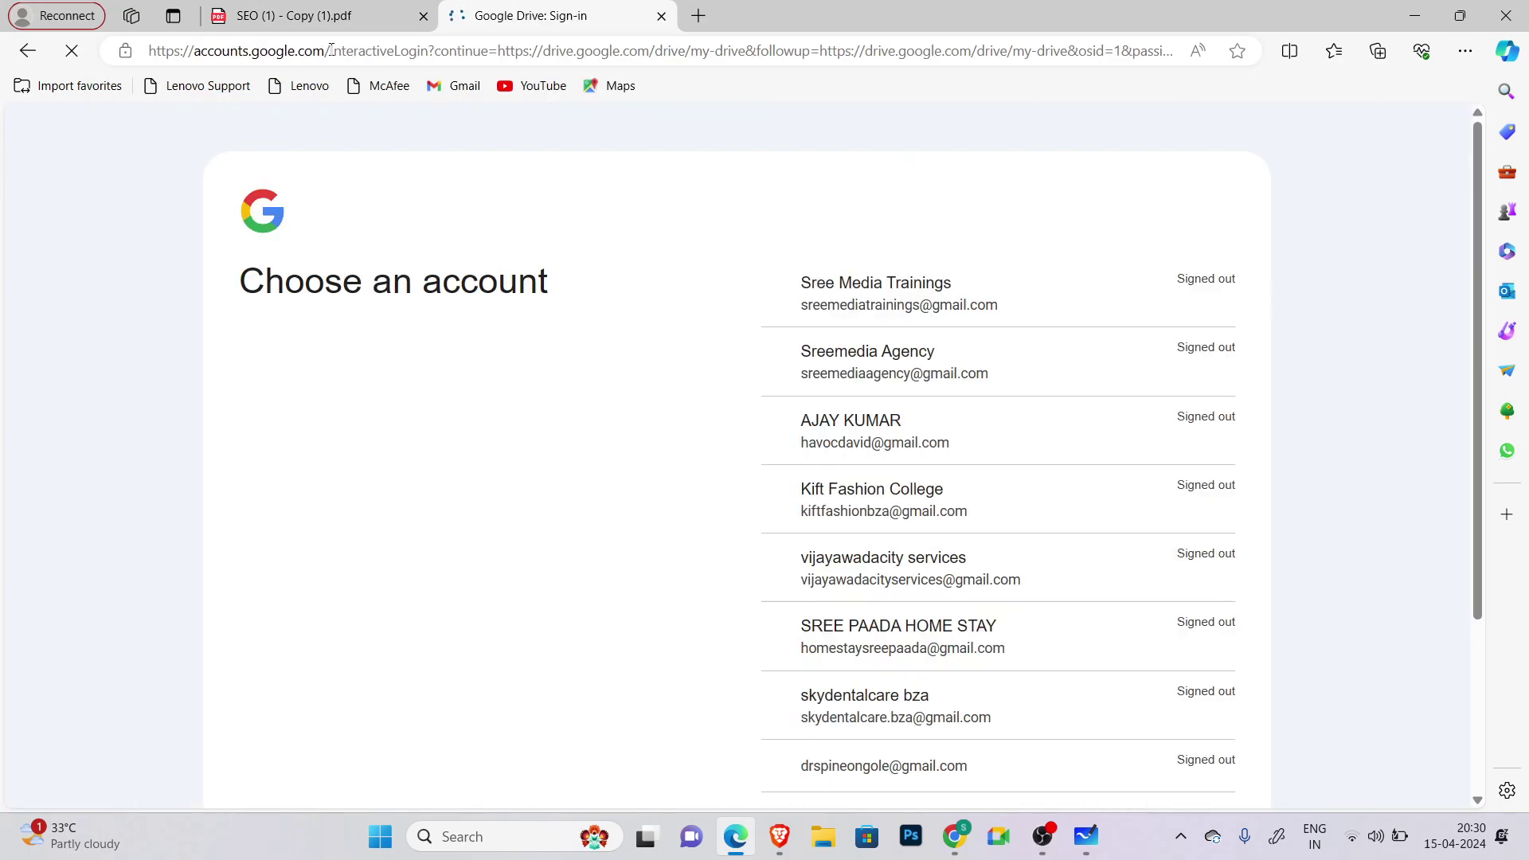
{"action": "scroll", "coordinate": [844, 517], "scroll_direction": "down", "scroll_amount": 3}
{"action": "scroll", "coordinate": [846, 522], "scroll_direction": "up", "scroll_amount": 3}
{"action": "scroll", "coordinate": [846, 512], "scroll_direction": "down", "scroll_amount": 1}
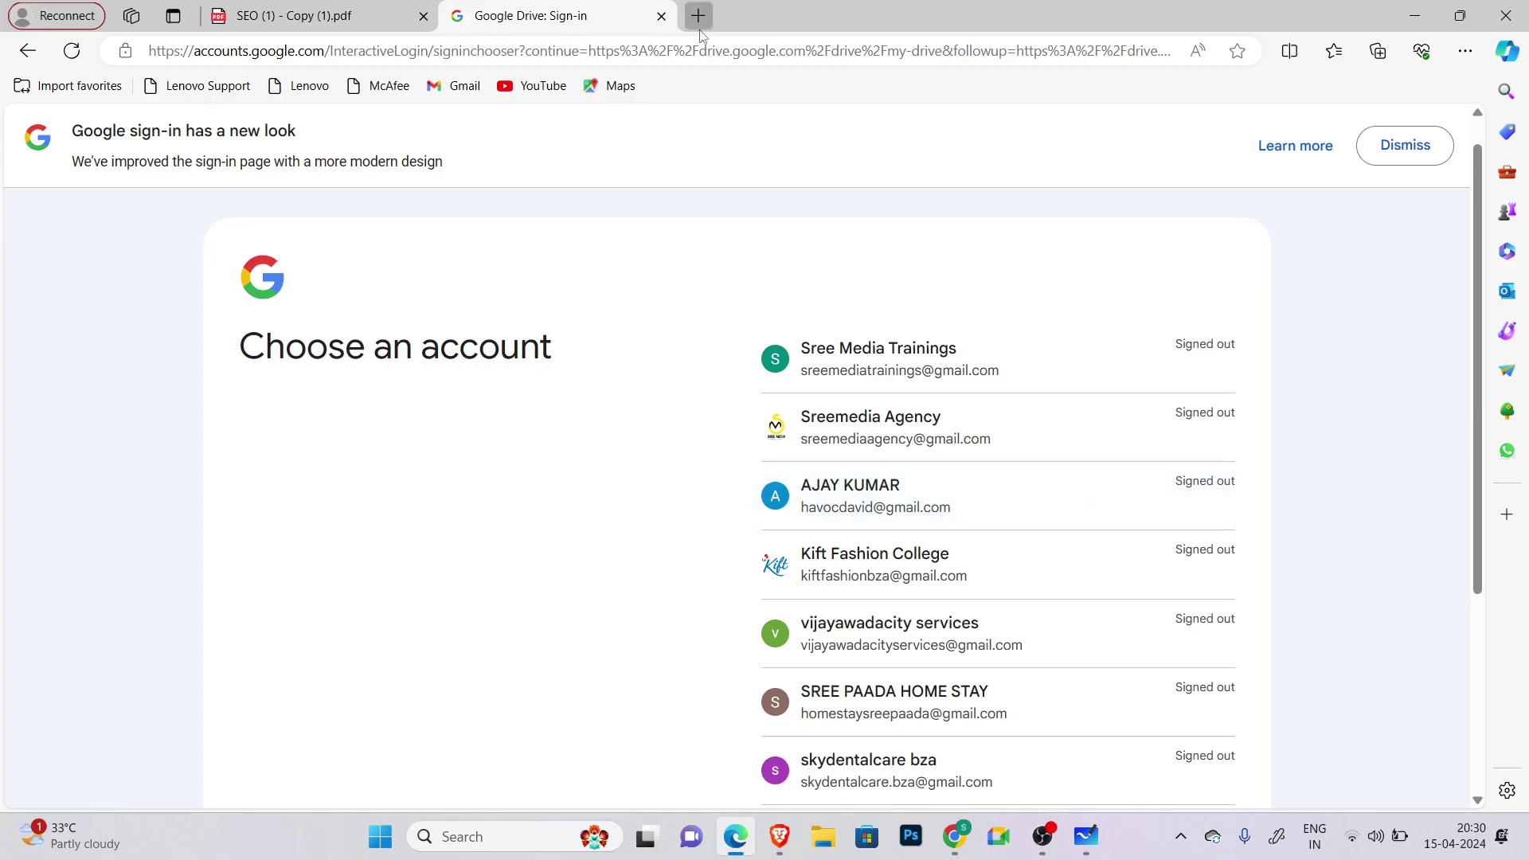
Step: Search the web for 'wordpress', then close that results tab
{"action": "left_click", "coordinate": [699, 16]}
{"action": "type", "text": "wordpress"}
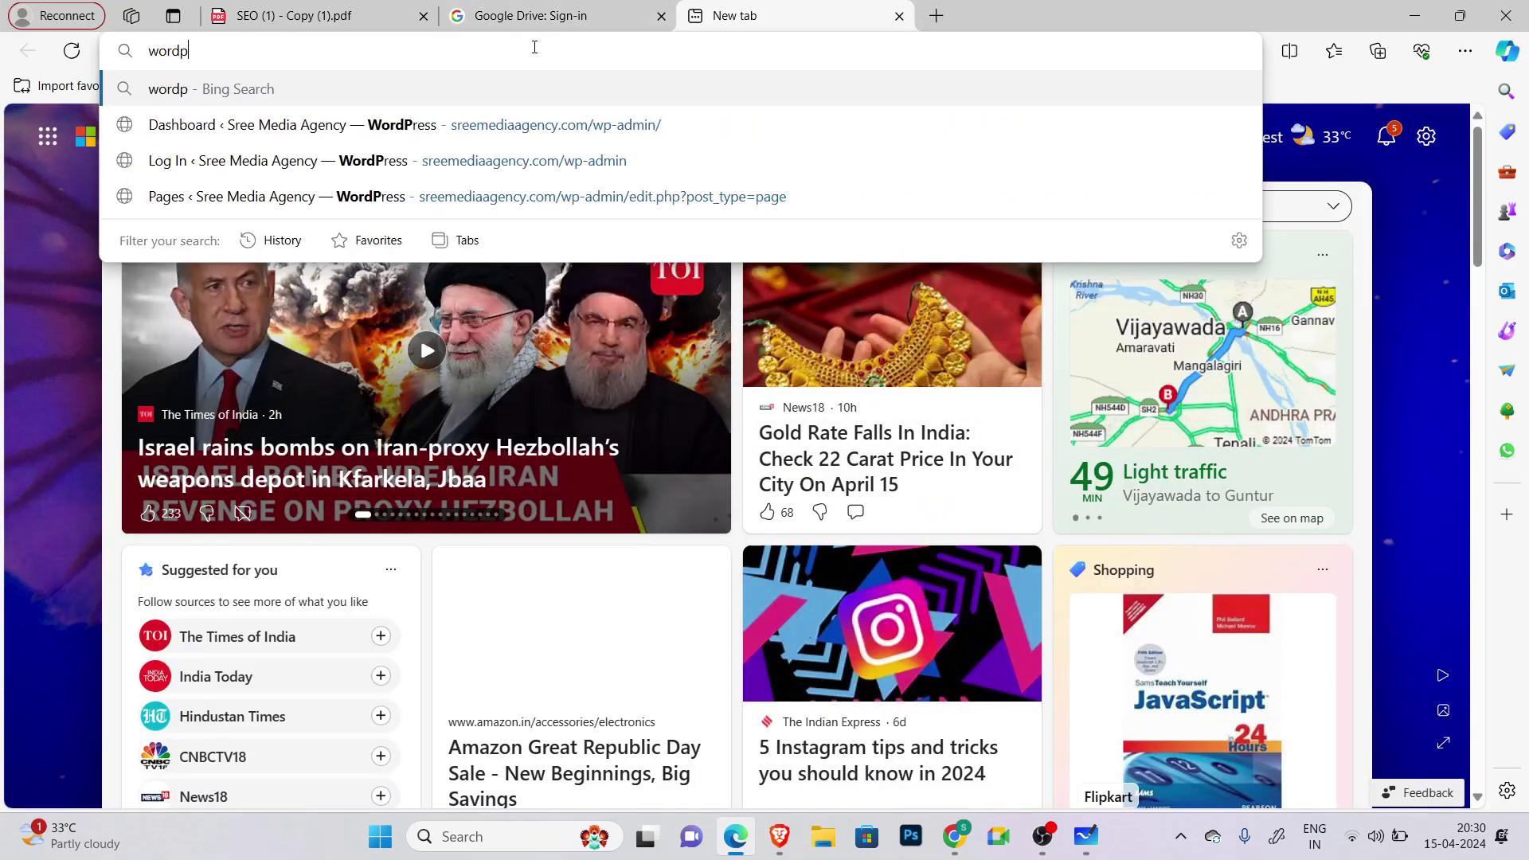
{"action": "key", "text": "Return"}
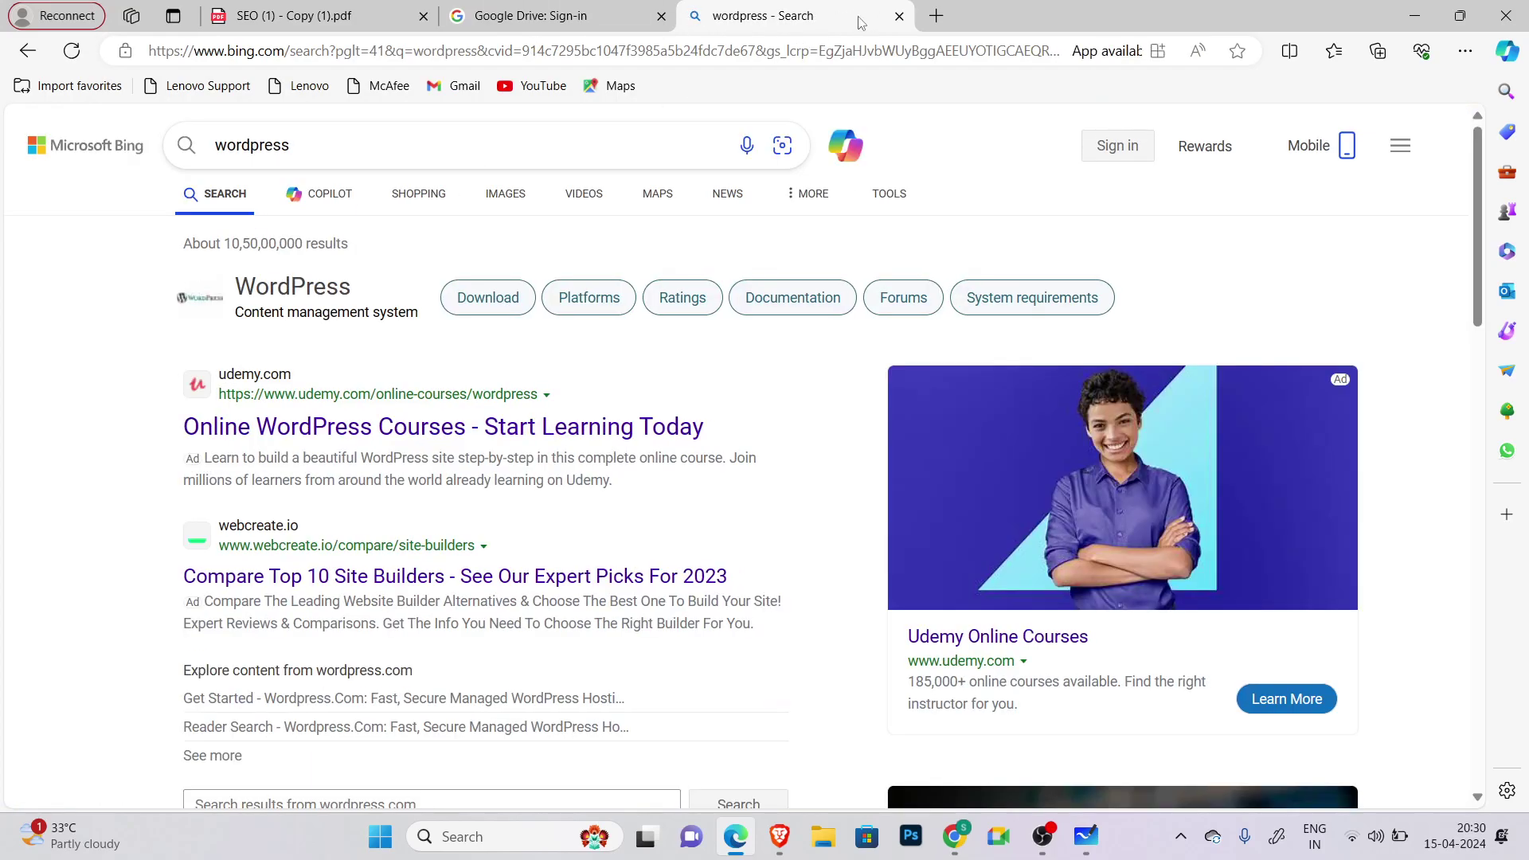
{"action": "left_click", "coordinate": [900, 17]}
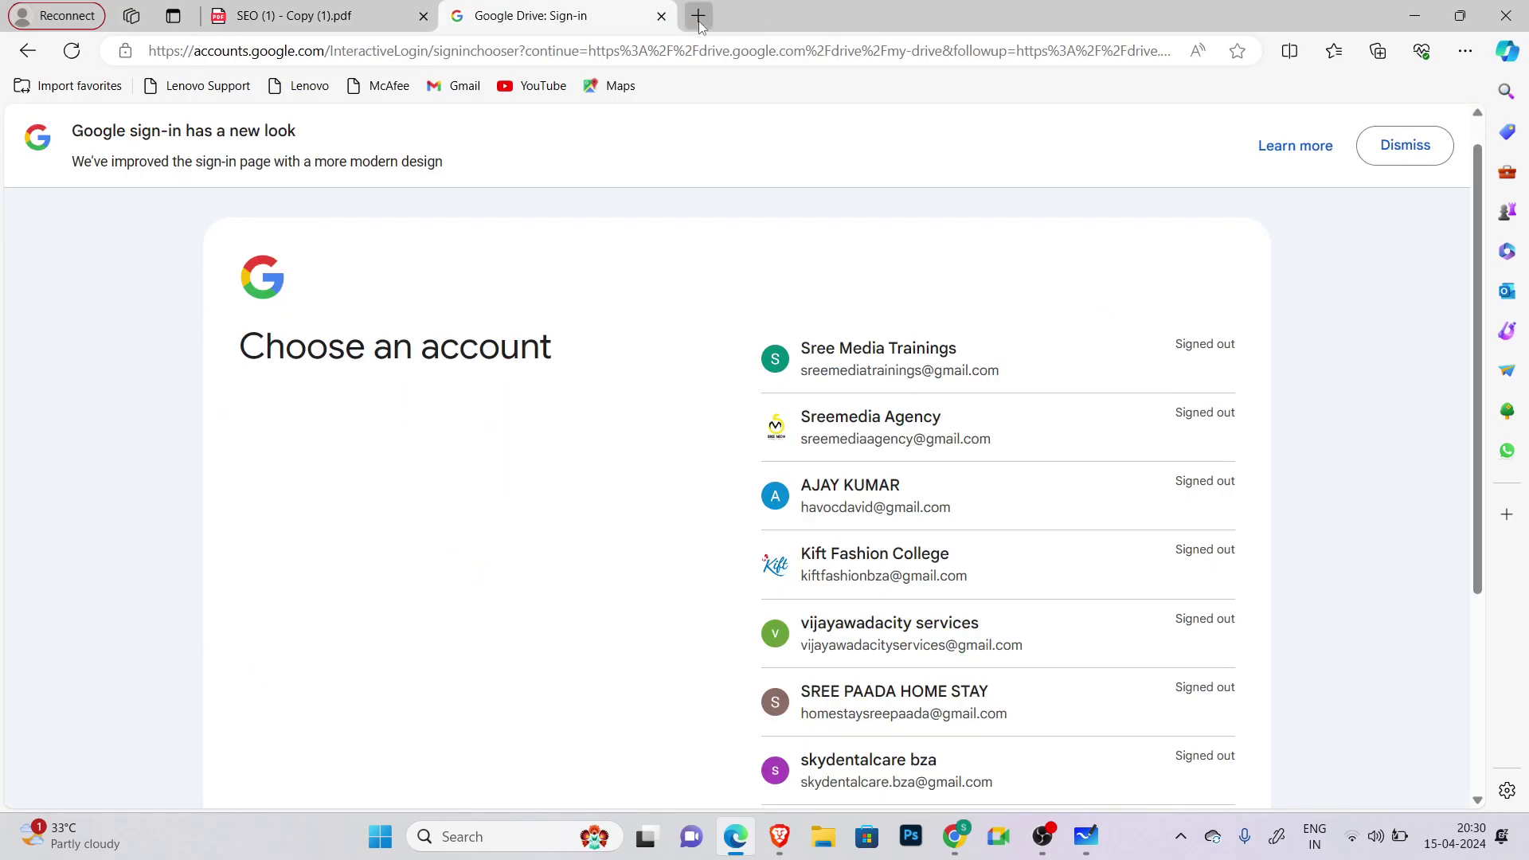
Step: Go to wordpress.org in a new tab and scroll through its homepage
{"action": "left_click", "coordinate": [698, 18]}
{"action": "type", "text": "word"}
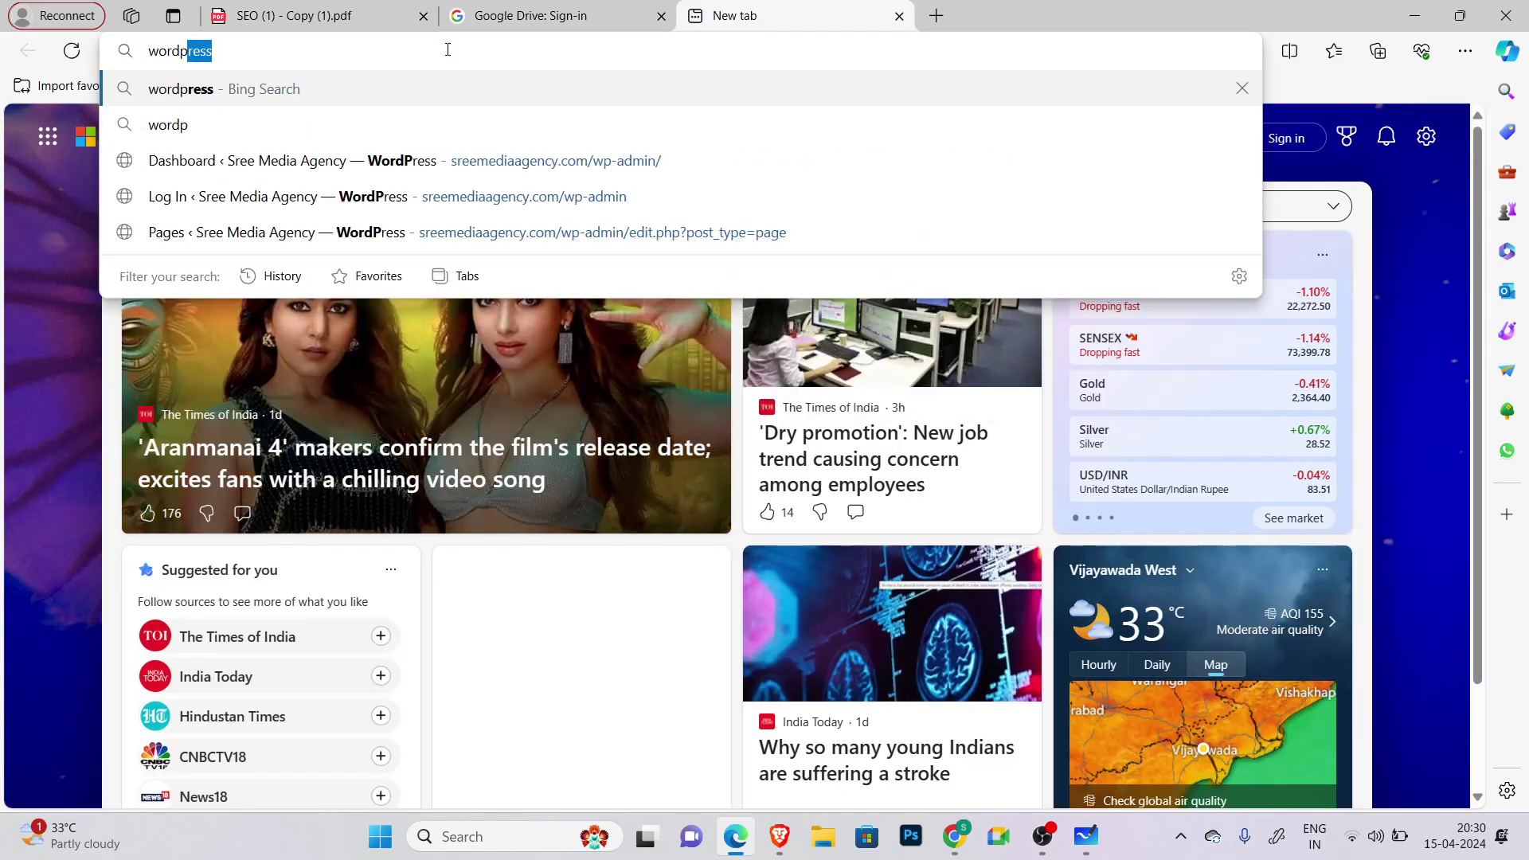
{"action": "type", "text": "press.org"}
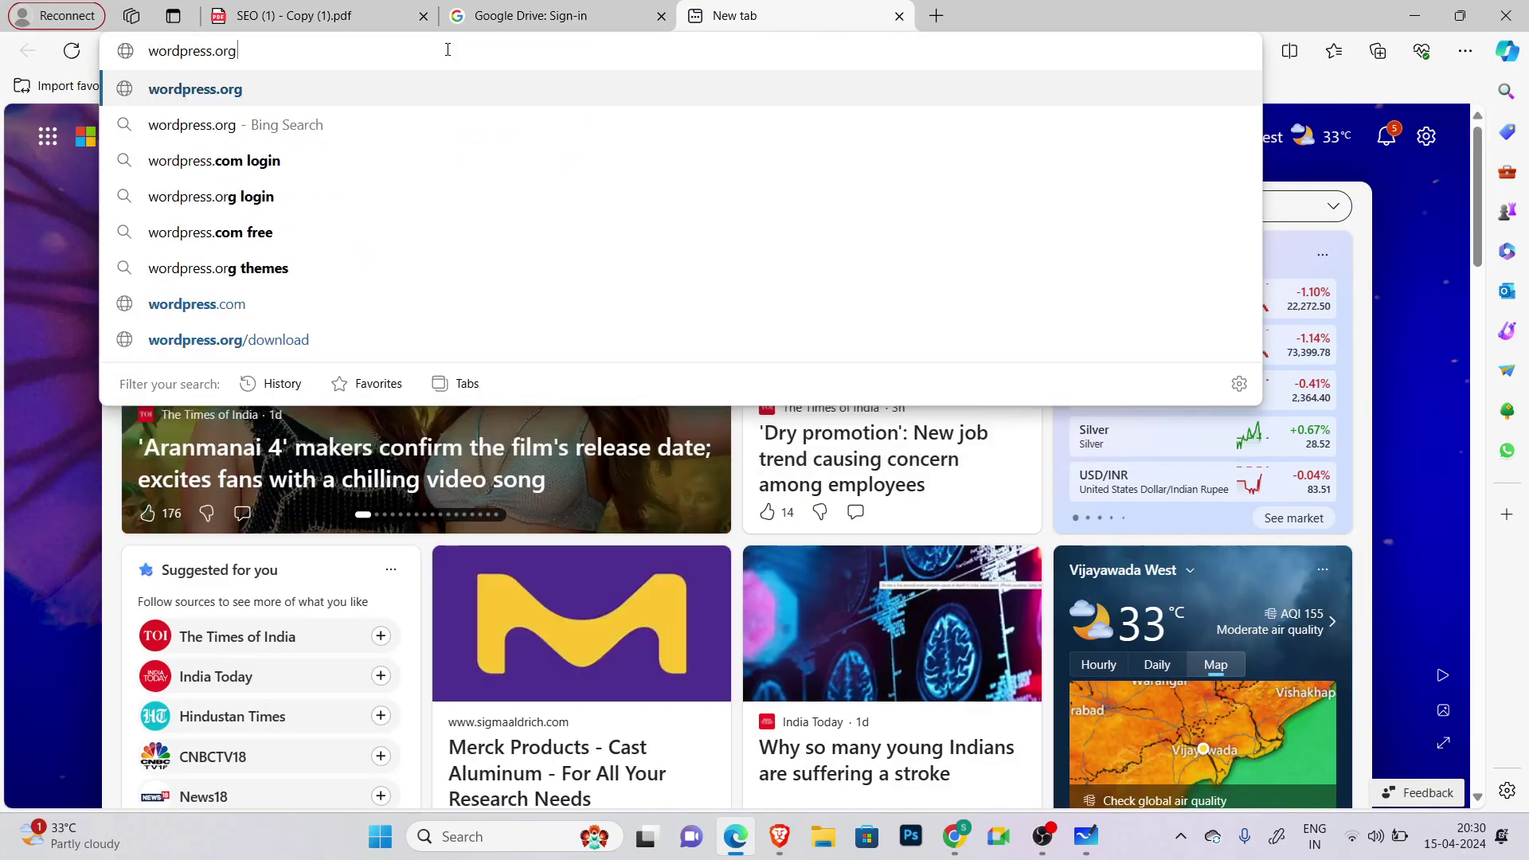
{"action": "key", "text": "Return"}
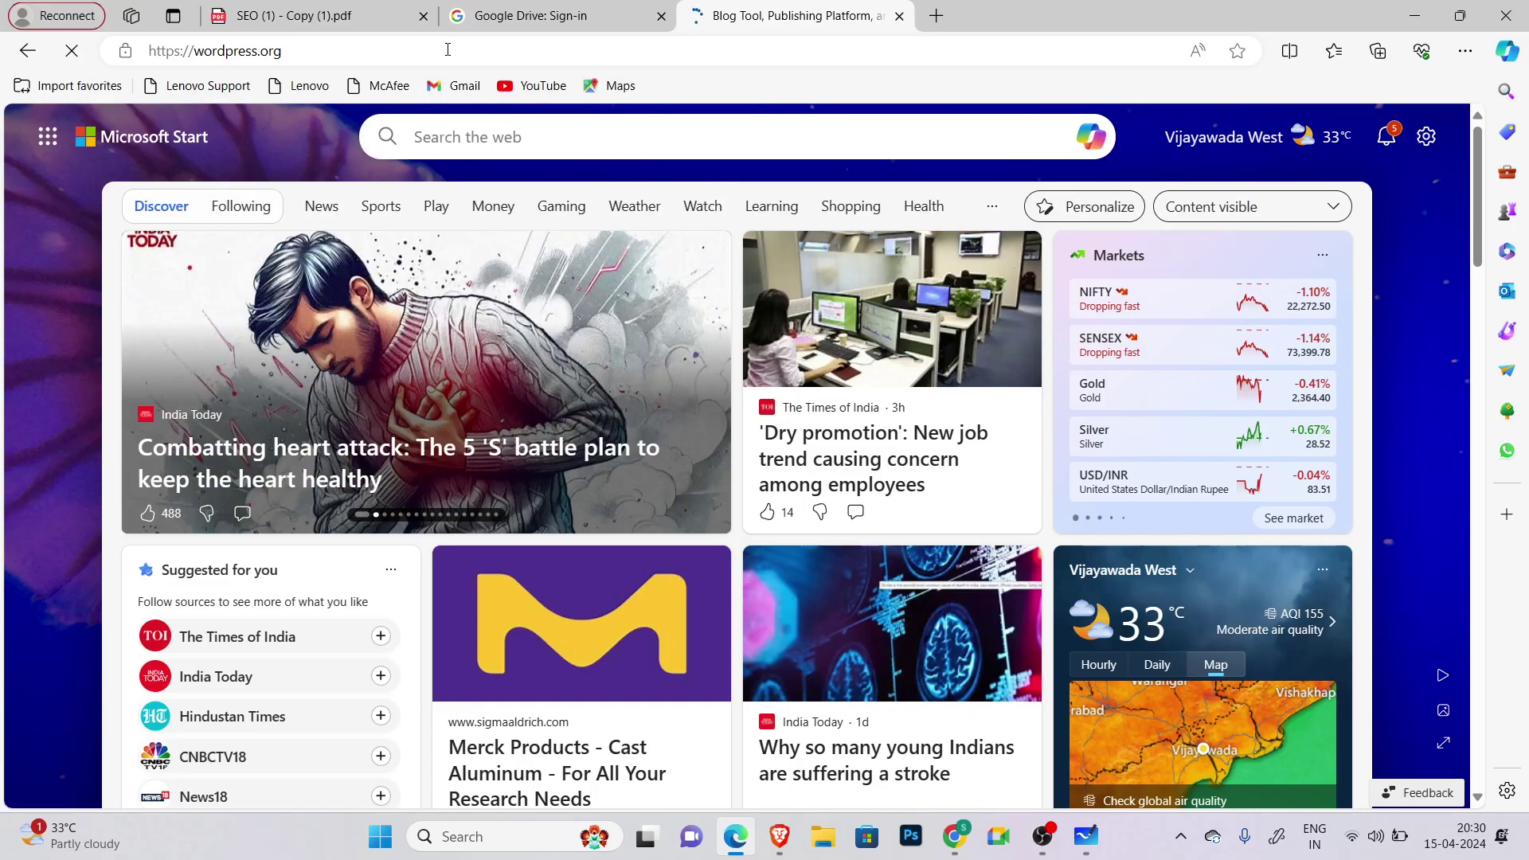
{"action": "scroll", "coordinate": [740, 400], "scroll_direction": "down", "scroll_amount": 4}
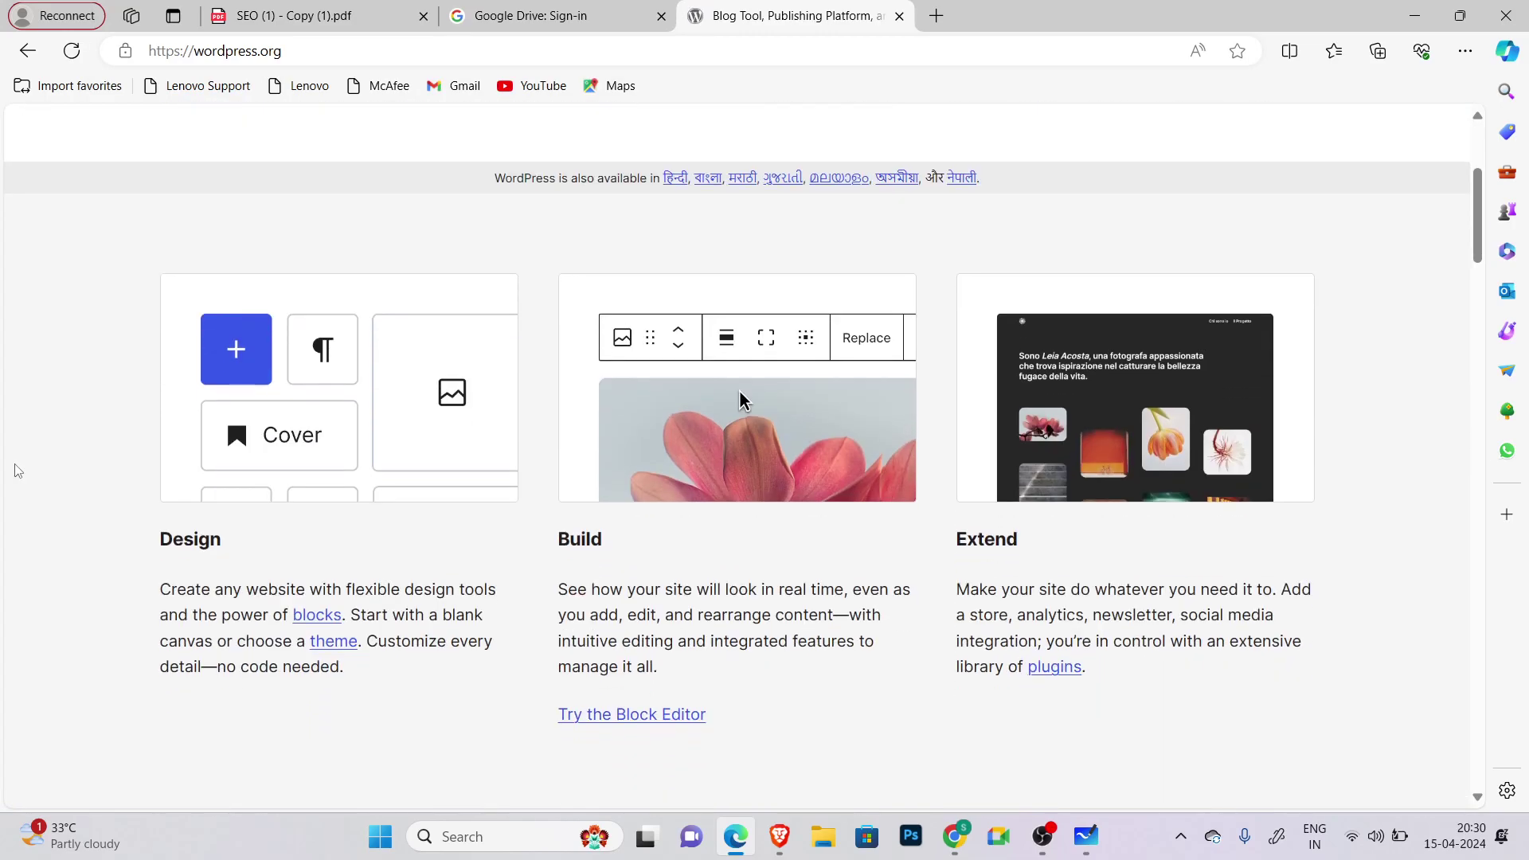
{"action": "scroll", "coordinate": [16, 470], "scroll_direction": "down", "scroll_amount": 12}
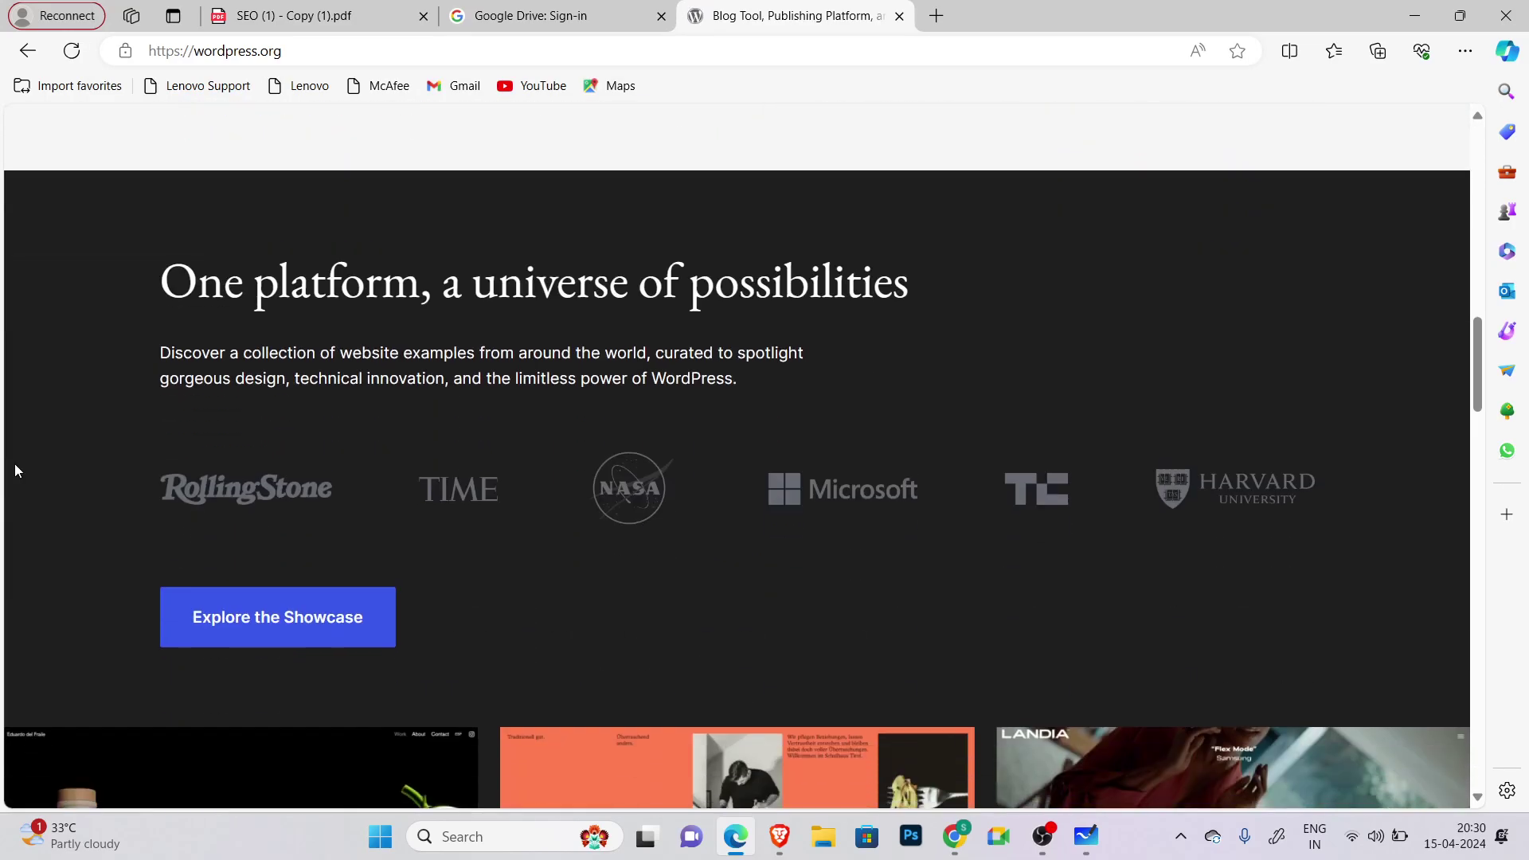
{"action": "scroll", "coordinate": [14, 469], "scroll_direction": "down", "scroll_amount": 10}
{"action": "scroll", "coordinate": [15, 470], "scroll_direction": "up", "scroll_amount": 3}
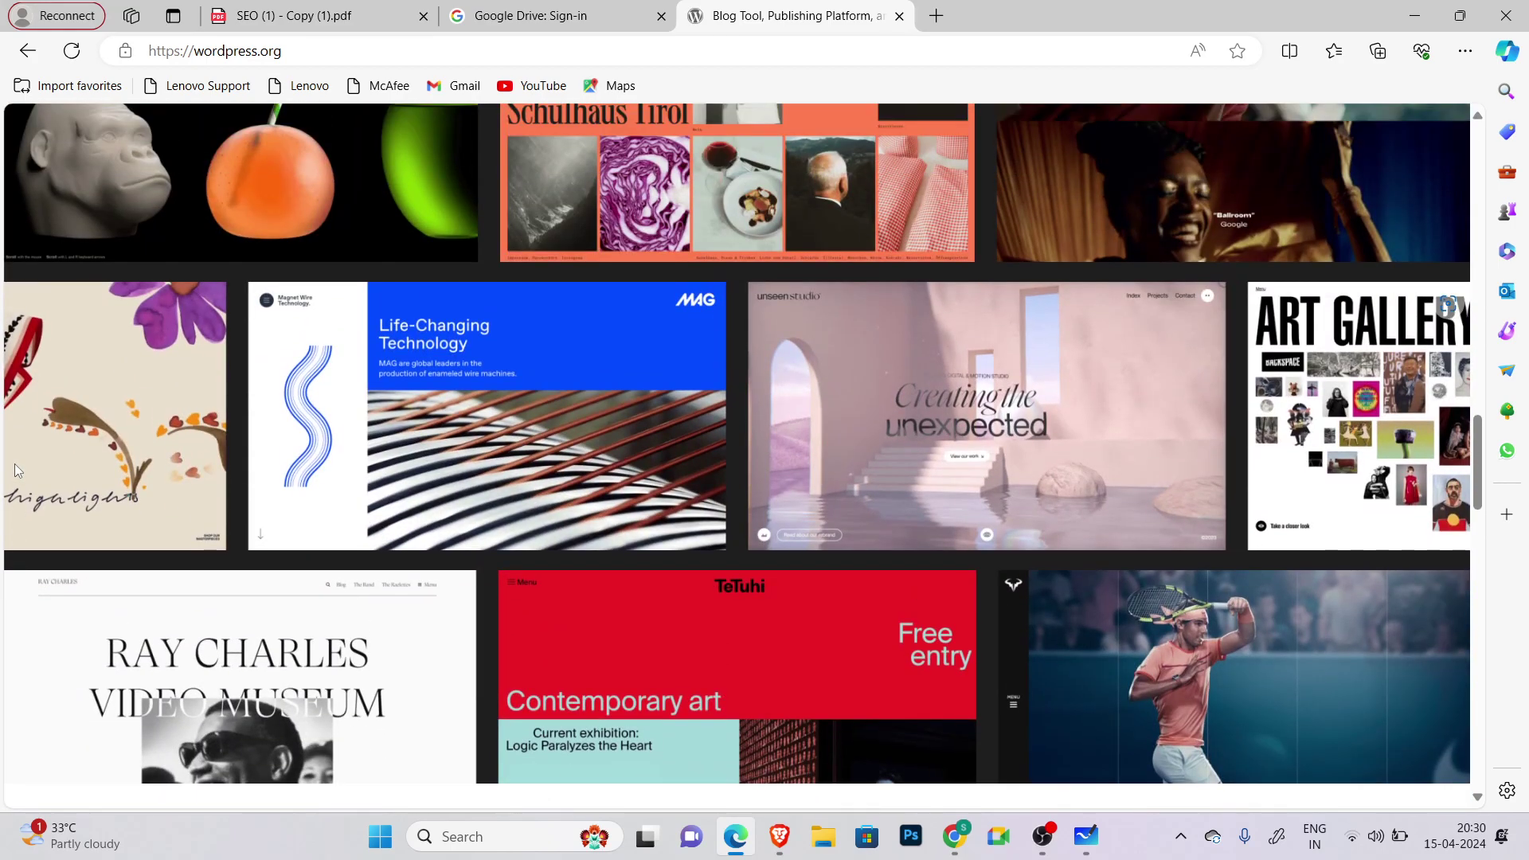
{"action": "scroll", "coordinate": [14, 470], "scroll_direction": "down", "scroll_amount": 5}
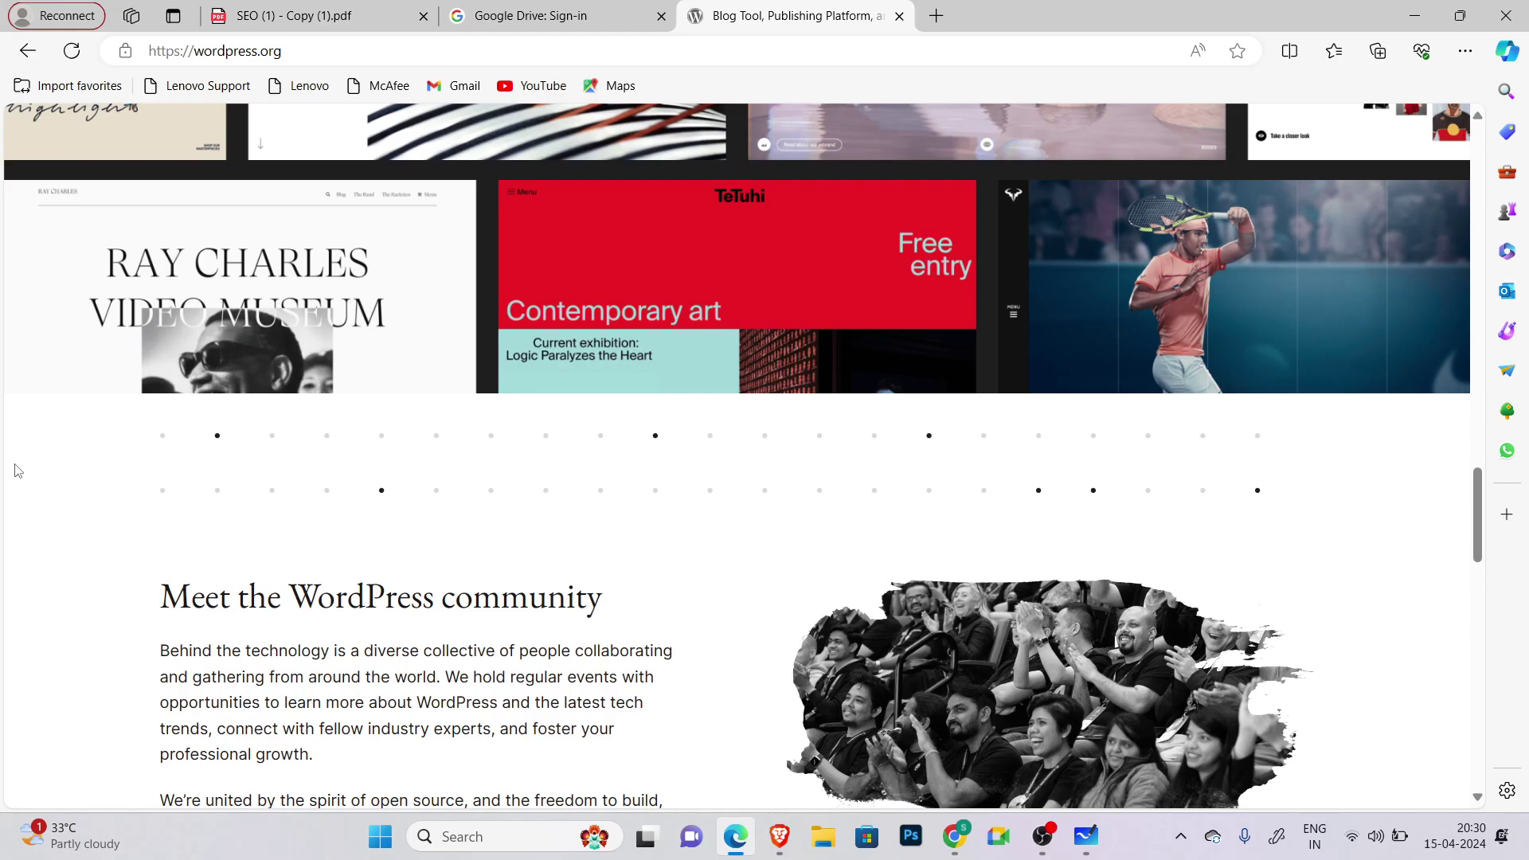
{"action": "right_click", "coordinate": [16, 470]}
{"action": "scroll", "coordinate": [14, 469], "scroll_direction": "up", "scroll_amount": 8}
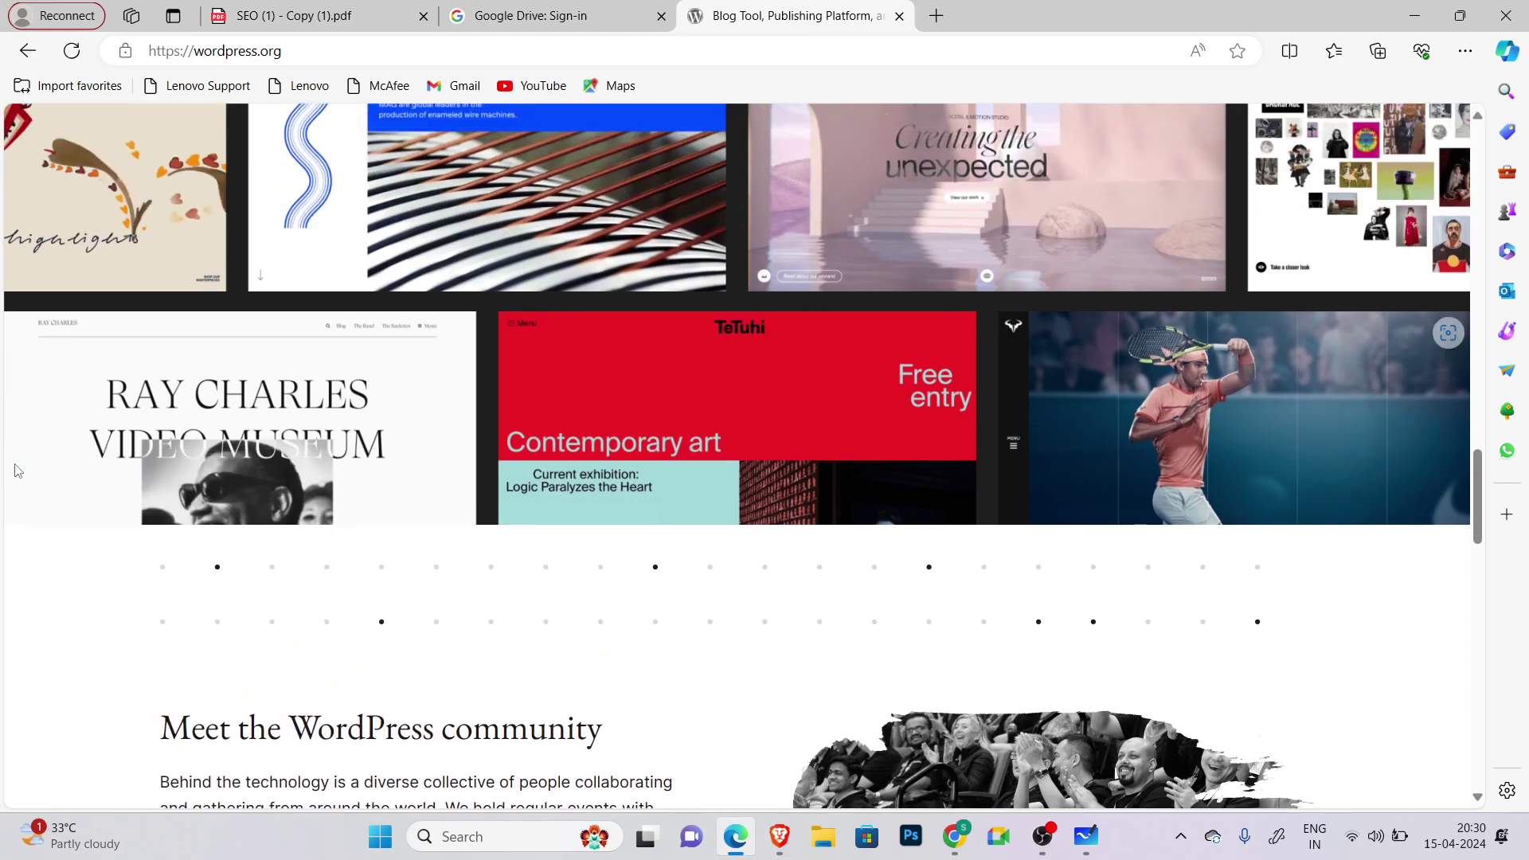
{"action": "scroll", "coordinate": [14, 470], "scroll_direction": "up", "scroll_amount": 10}
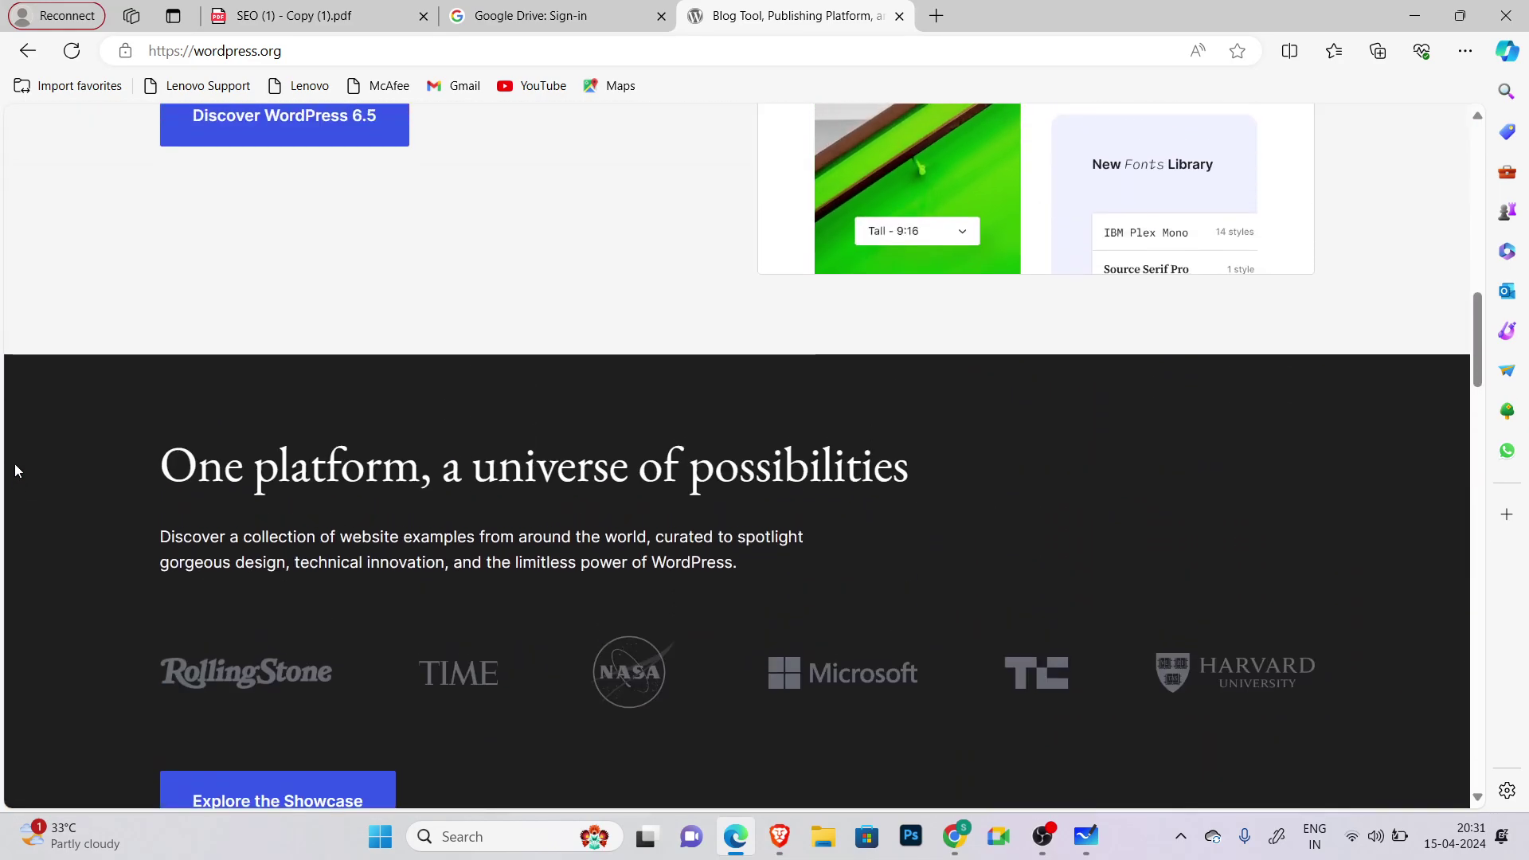
{"action": "scroll", "coordinate": [14, 471], "scroll_direction": "up", "scroll_amount": 10}
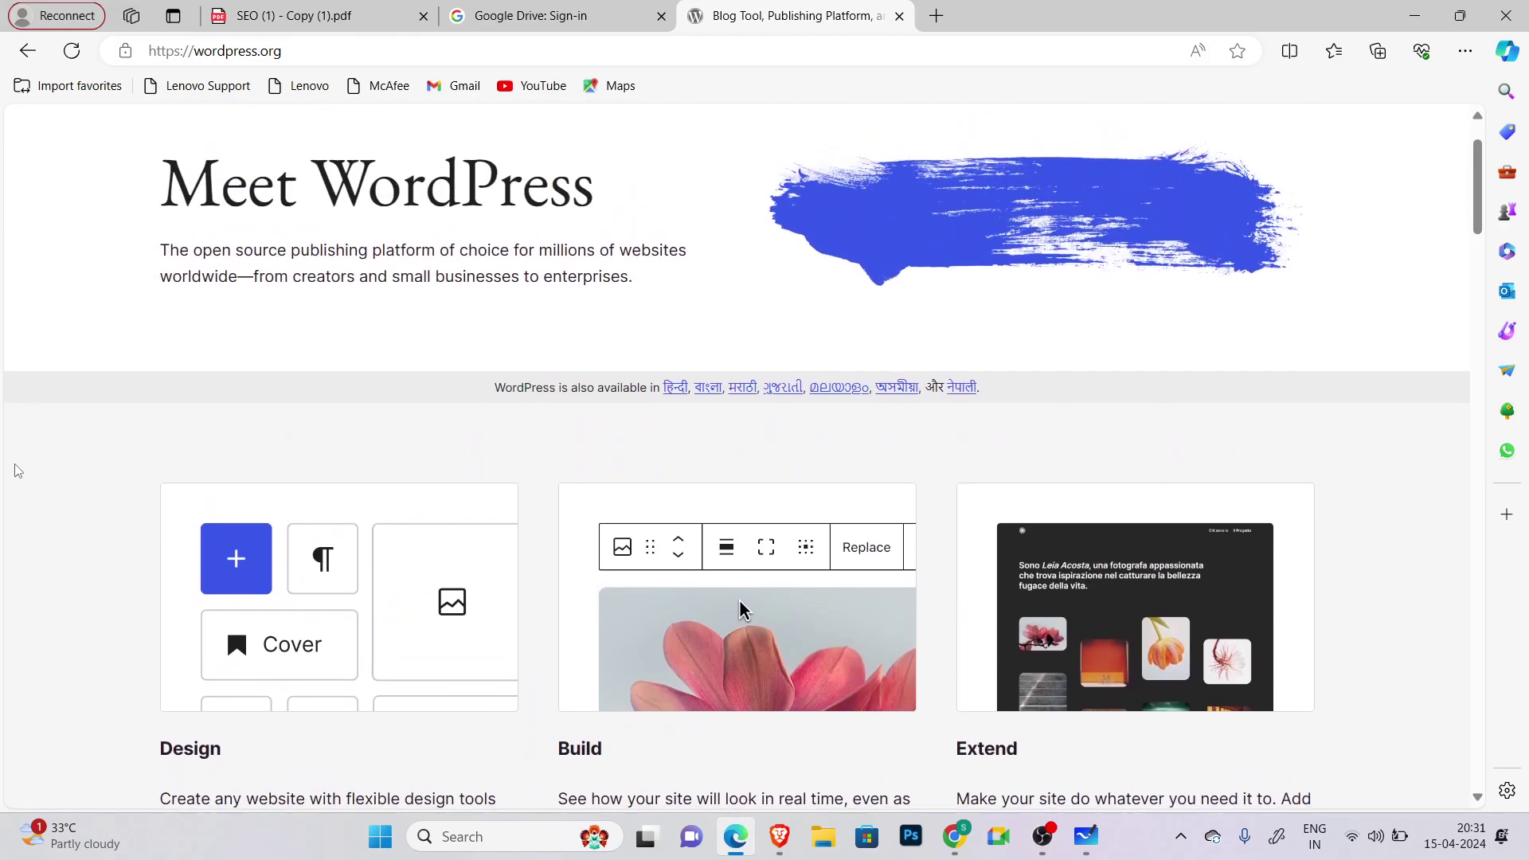
{"action": "scroll", "coordinate": [18, 469], "scroll_direction": "down", "scroll_amount": 1}
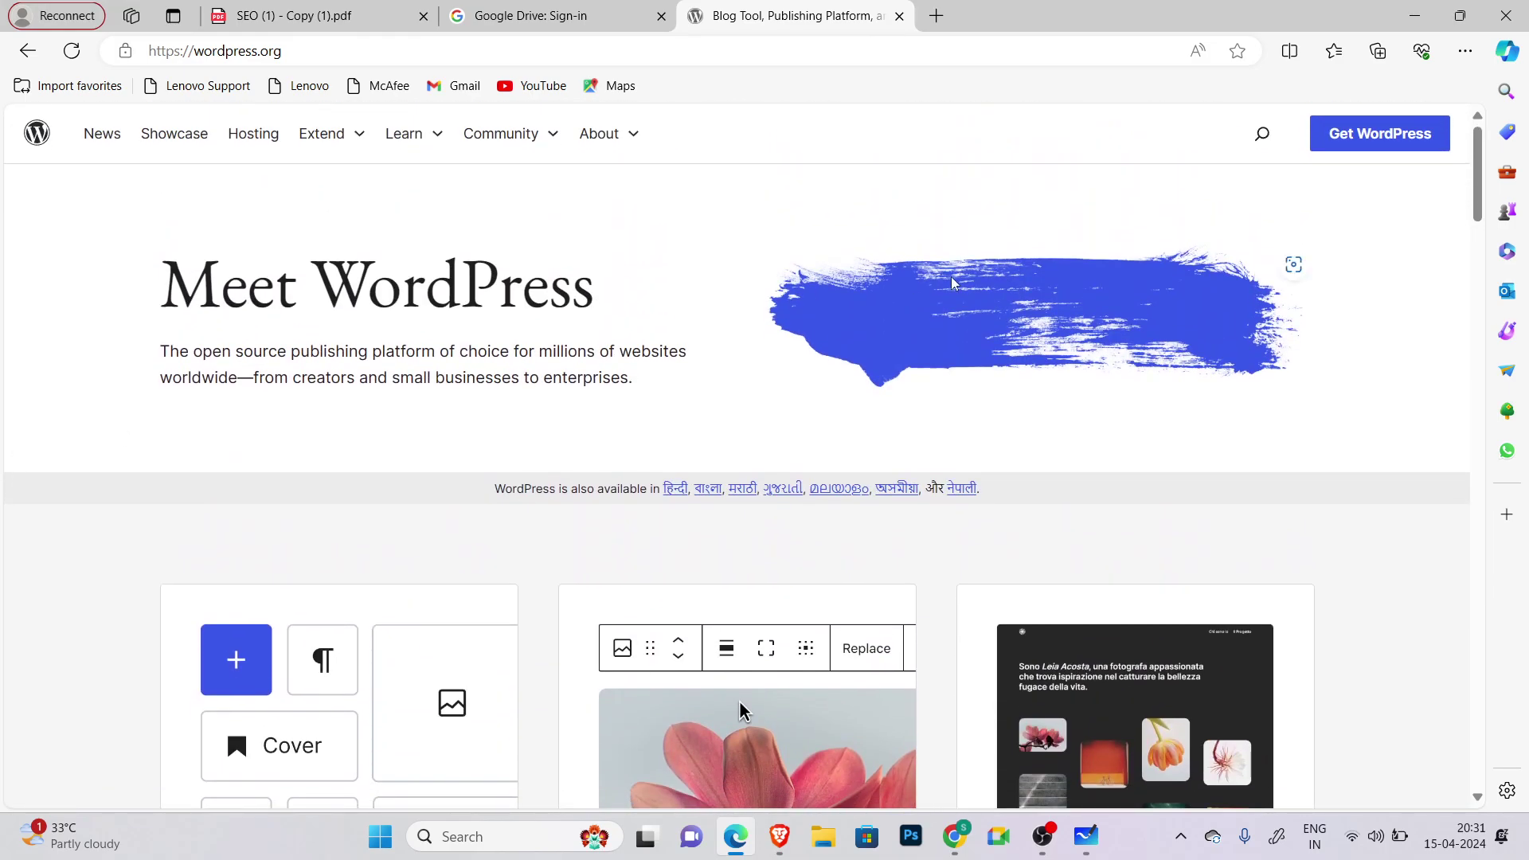
Step: Open the Get WordPress download page offering WordPress 6.5.2, then return to Chrome
{"action": "left_click", "coordinate": [1347, 151]}
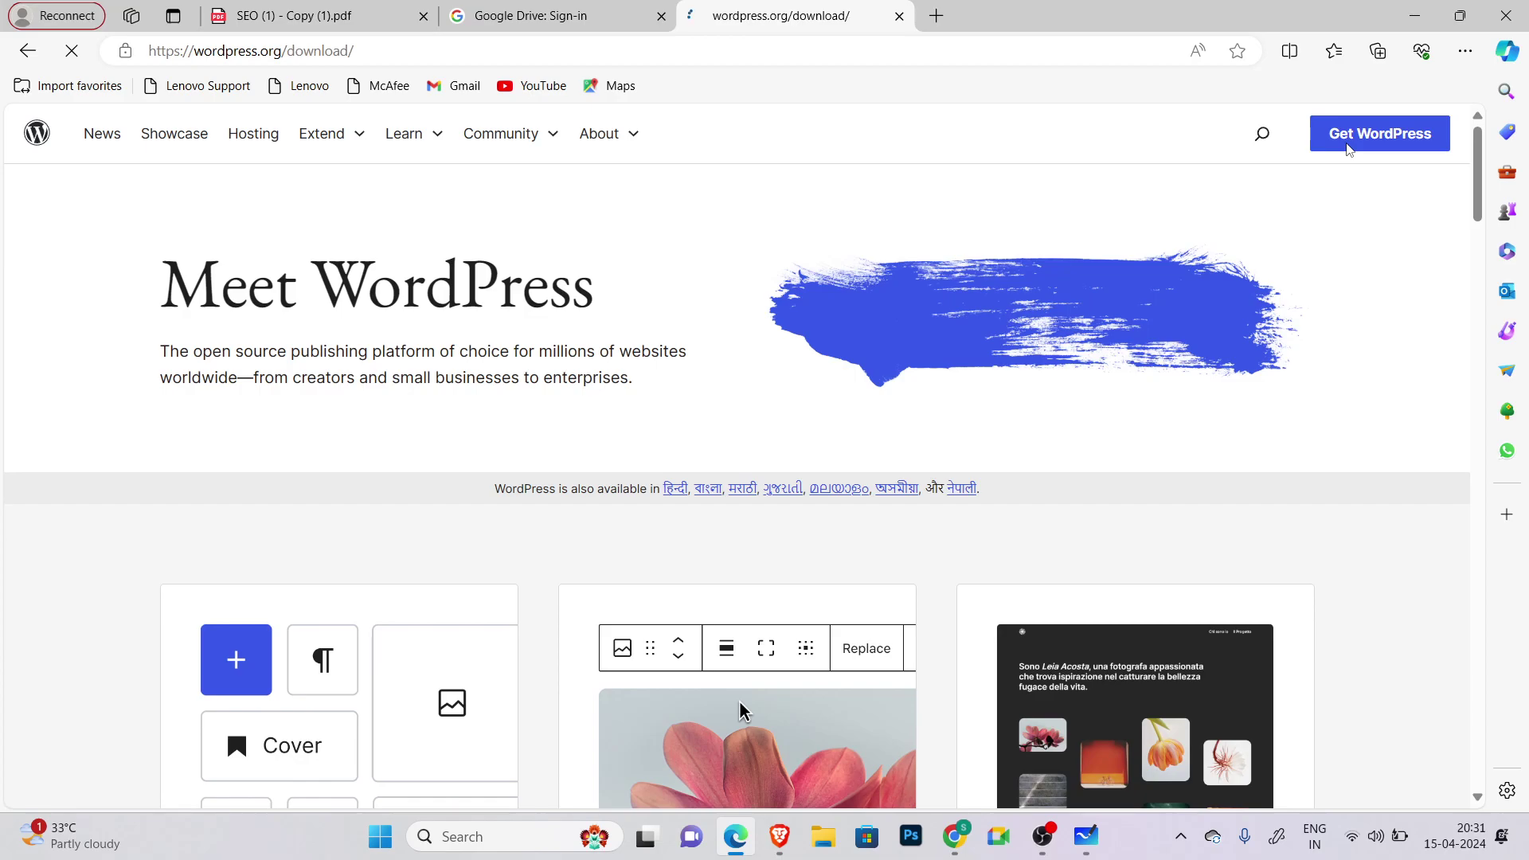
{"action": "scroll", "coordinate": [673, 398], "scroll_direction": "down", "scroll_amount": 3}
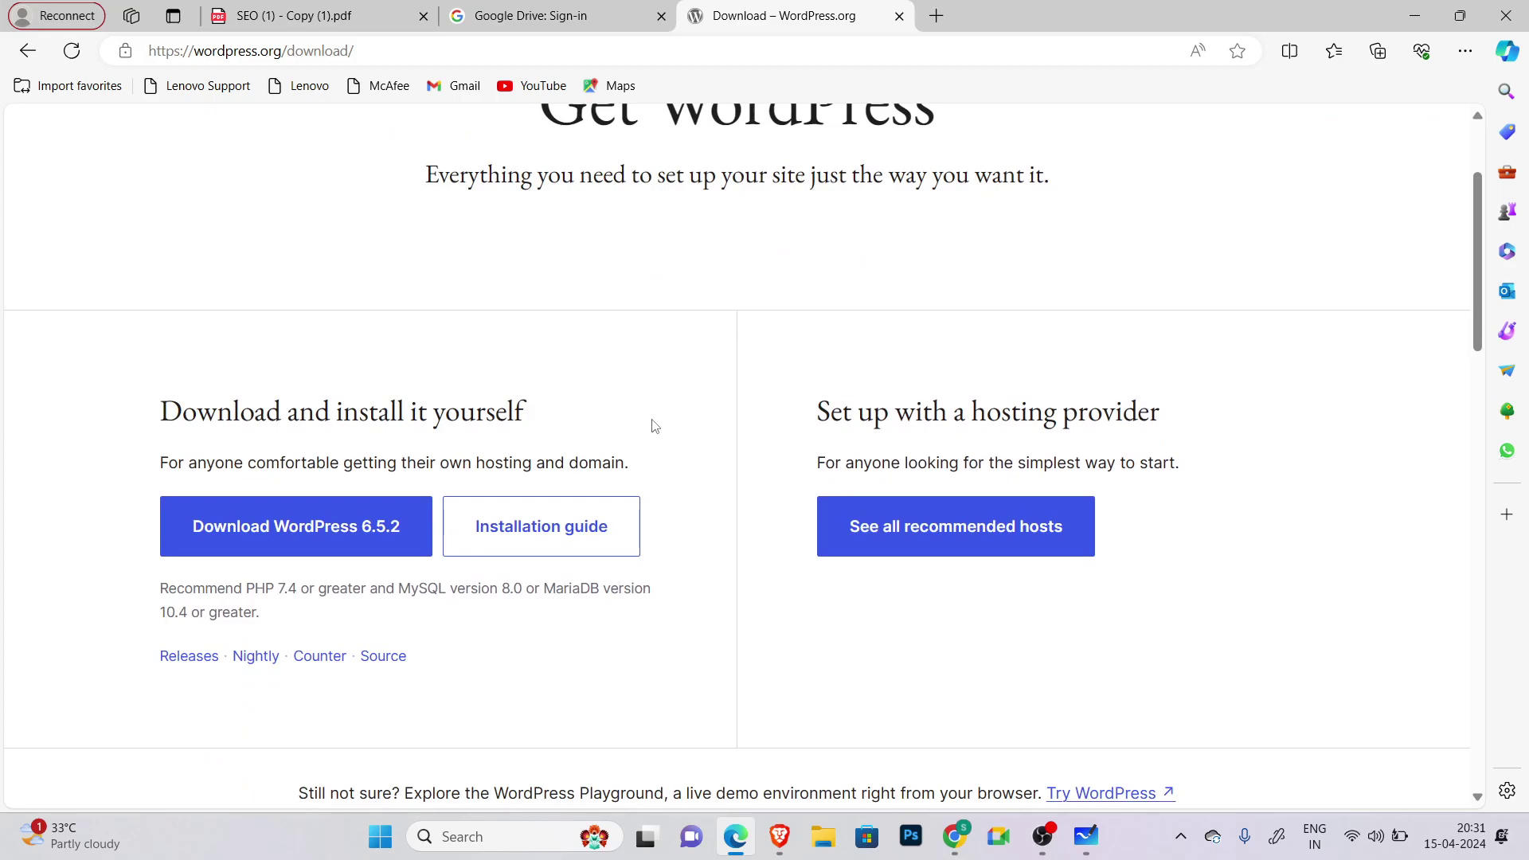
{"action": "scroll", "coordinate": [654, 426], "scroll_direction": "up", "scroll_amount": 3}
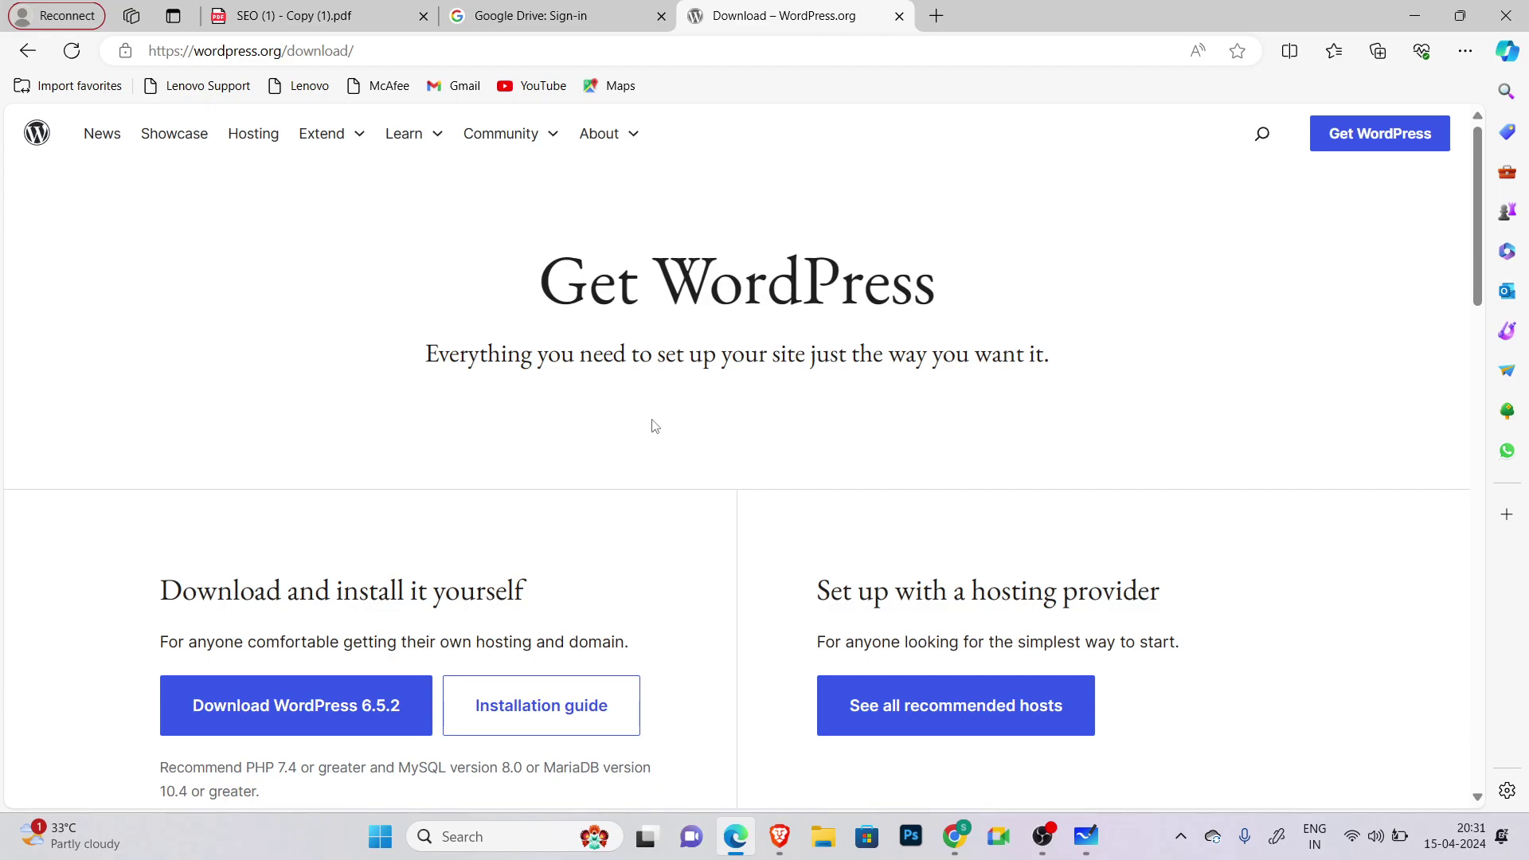
{"action": "key", "text": "alt+Tab"}
Step: Activate the installed Astra theme from the GK Overseas Add Themes tab
{"action": "scroll", "coordinate": [610, 444], "scroll_direction": "down", "scroll_amount": 3}
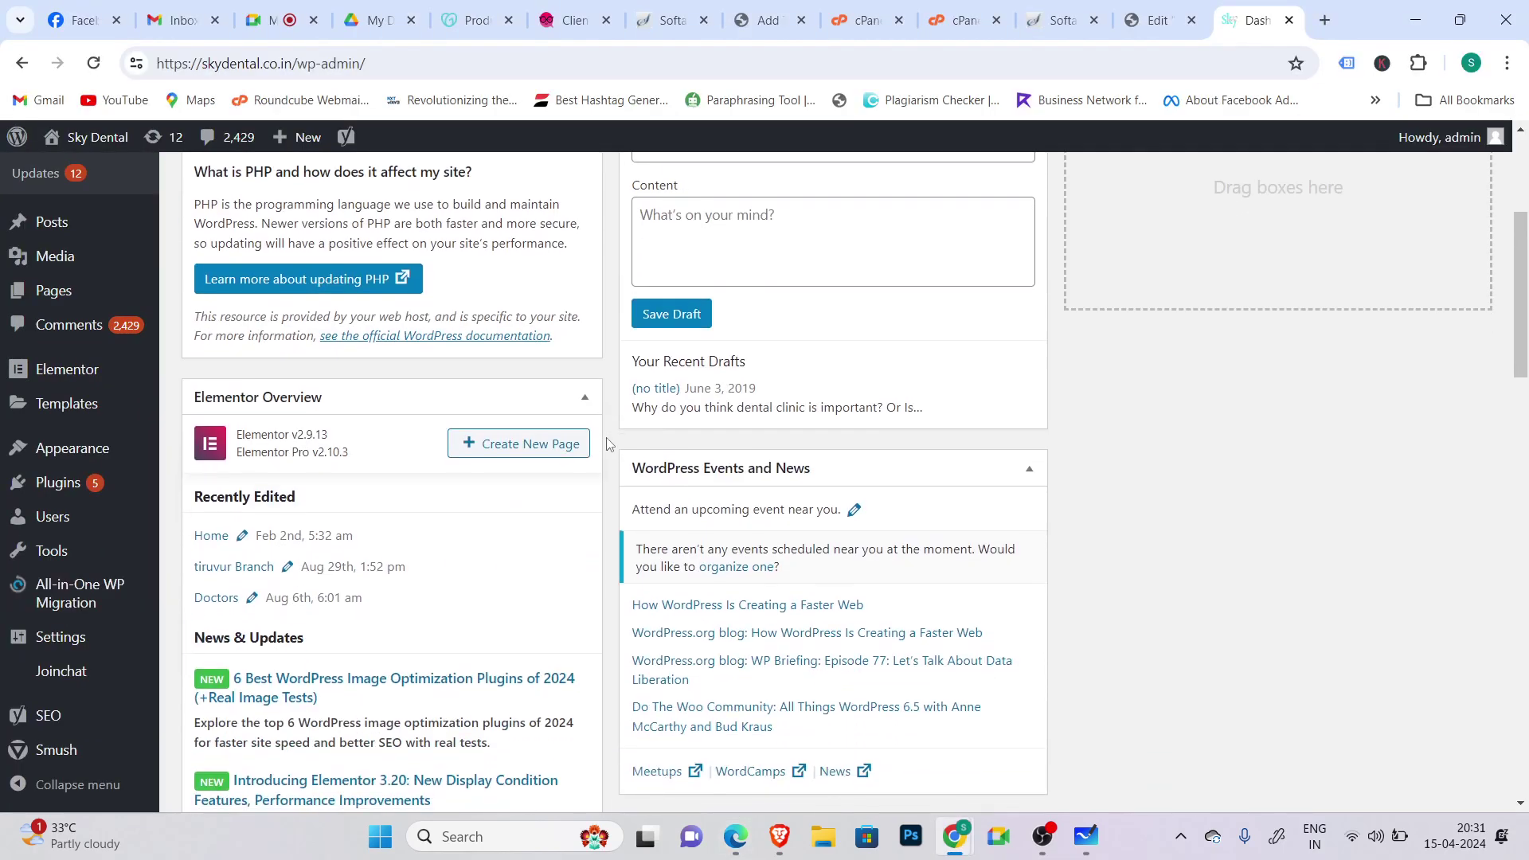
{"action": "scroll", "coordinate": [359, 422], "scroll_direction": "down", "scroll_amount": 6}
{"action": "scroll", "coordinate": [358, 422], "scroll_direction": "up", "scroll_amount": 11}
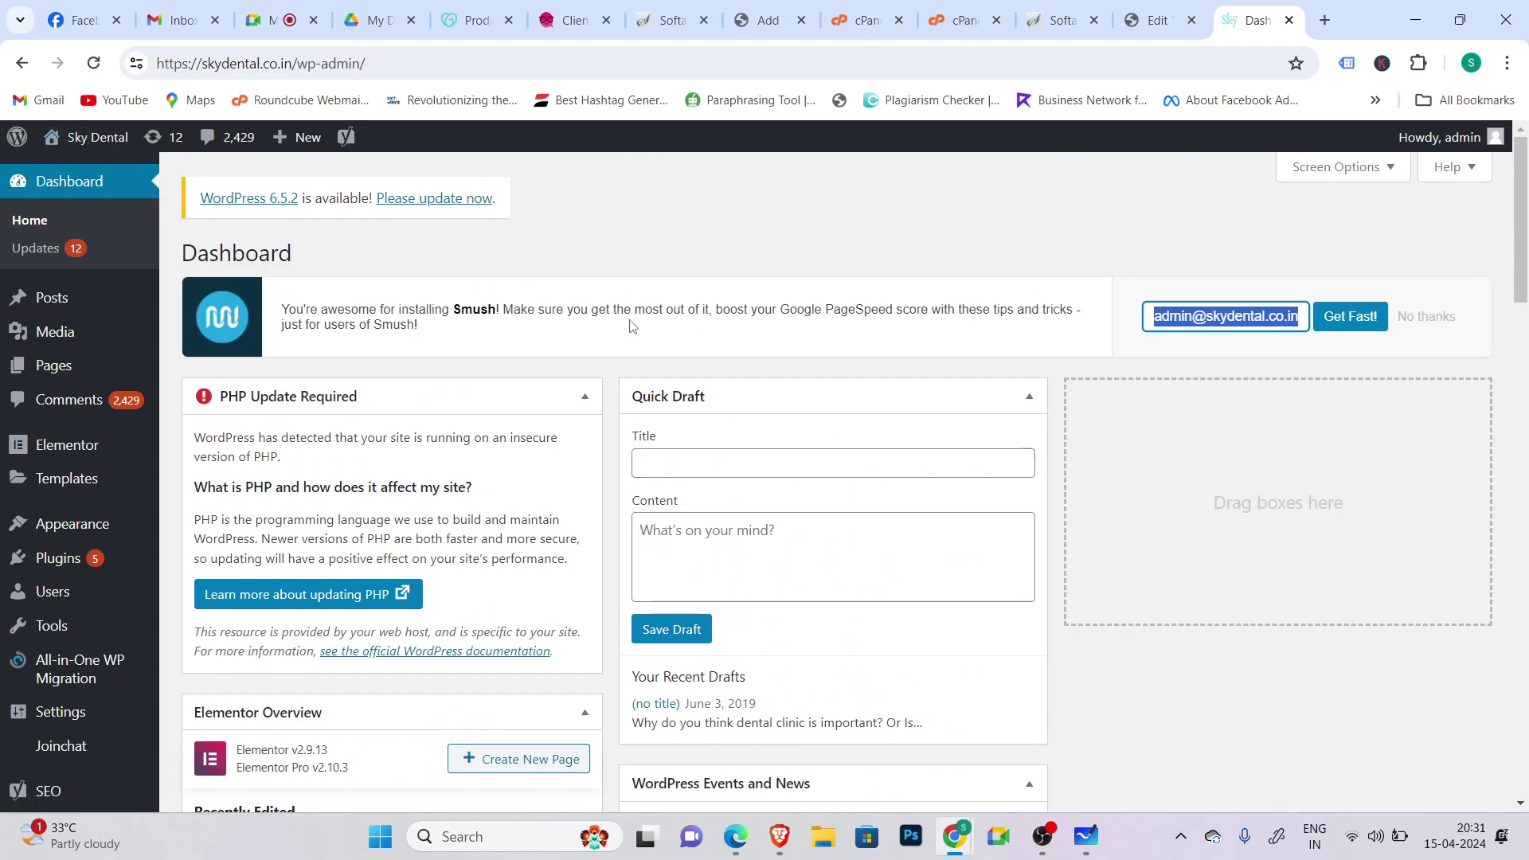
{"action": "left_click", "coordinate": [1152, 31]}
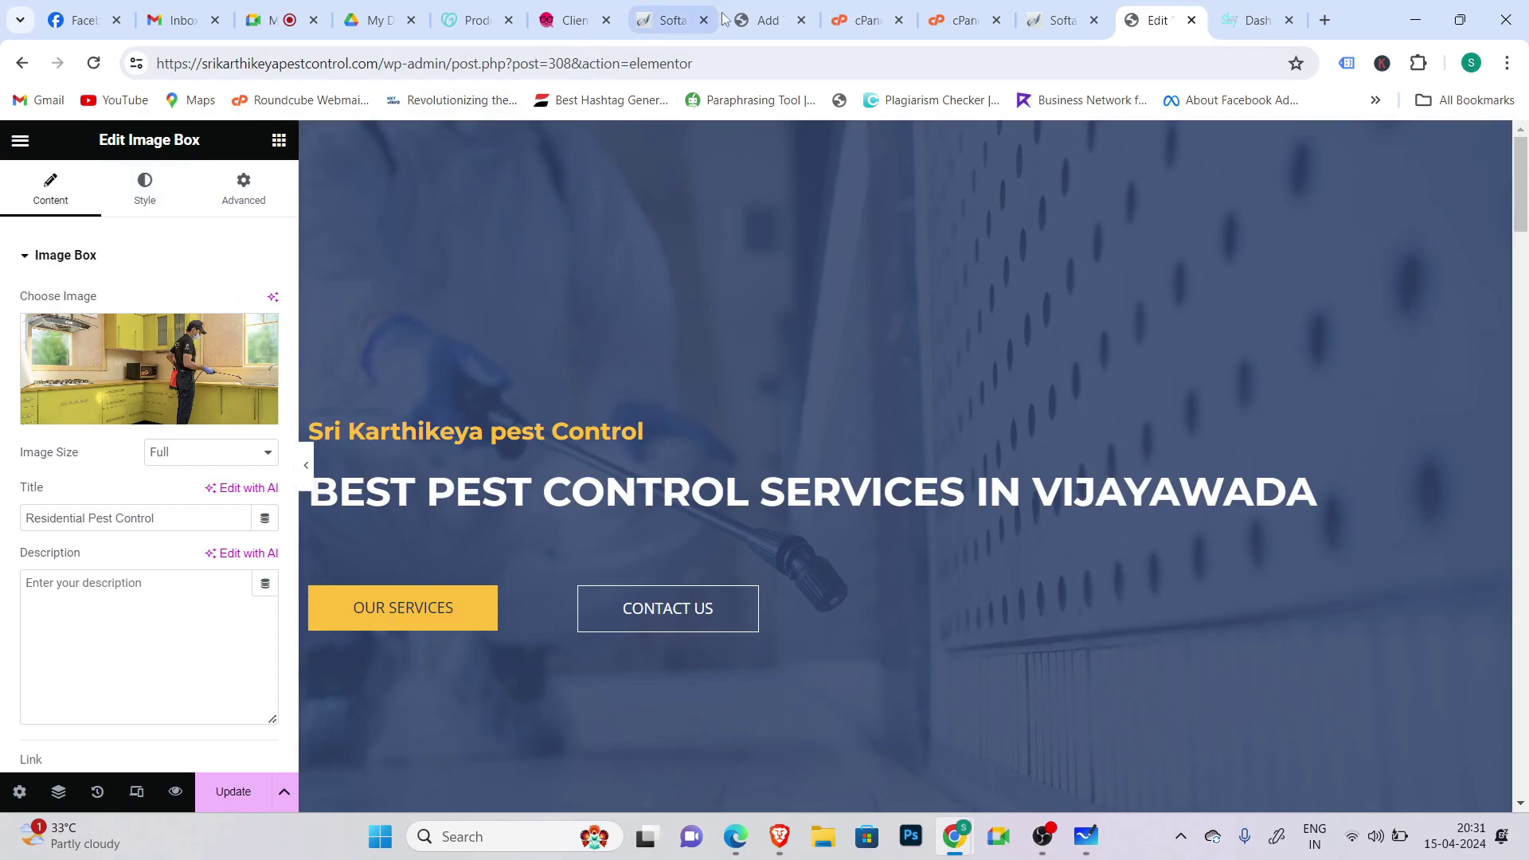
{"action": "left_click", "coordinate": [763, 20]}
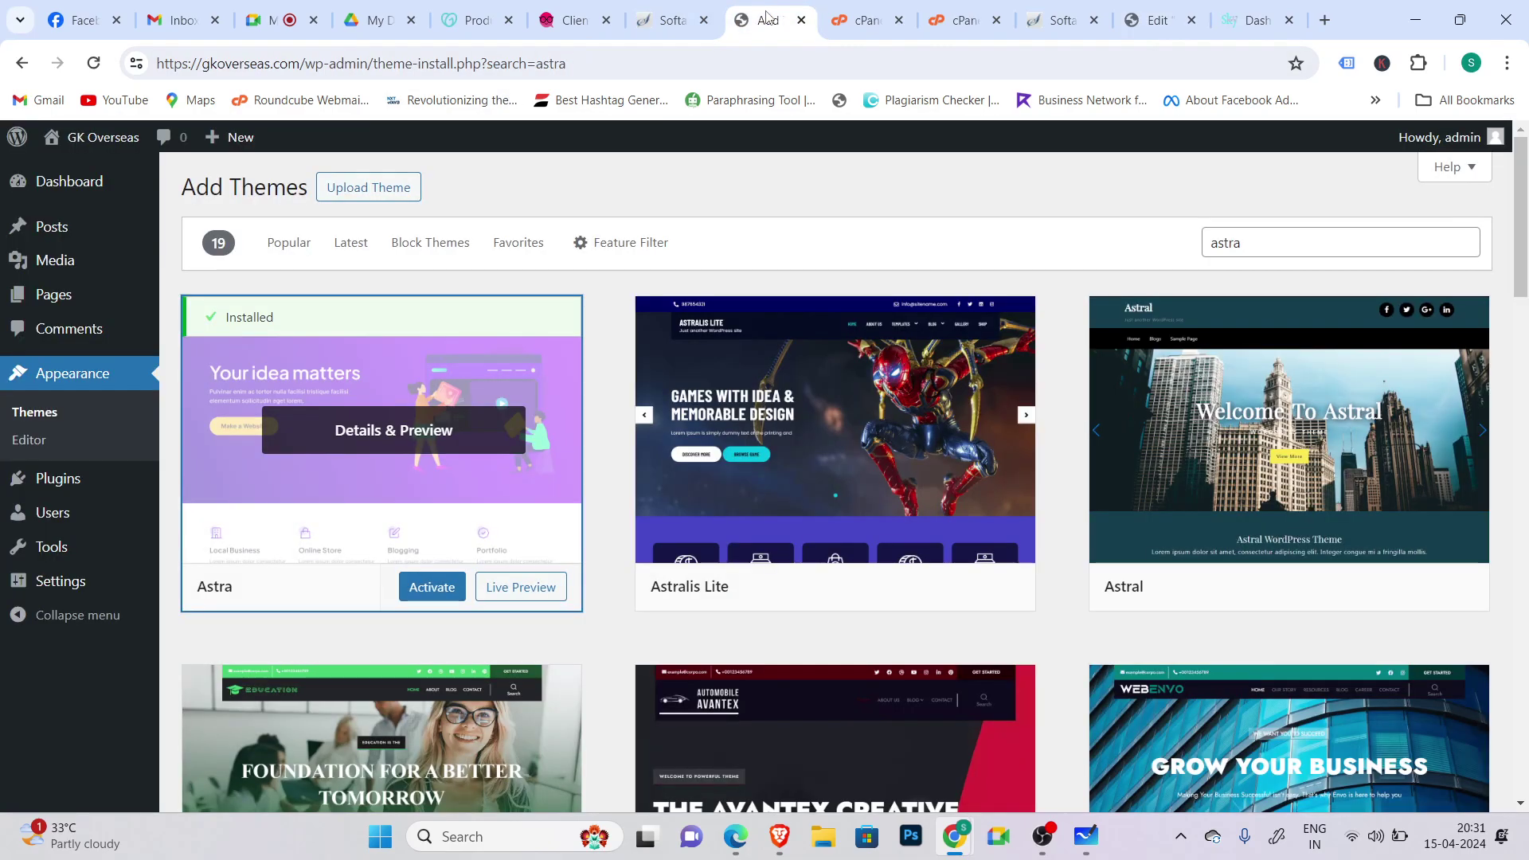
{"action": "left_click", "coordinate": [440, 594]}
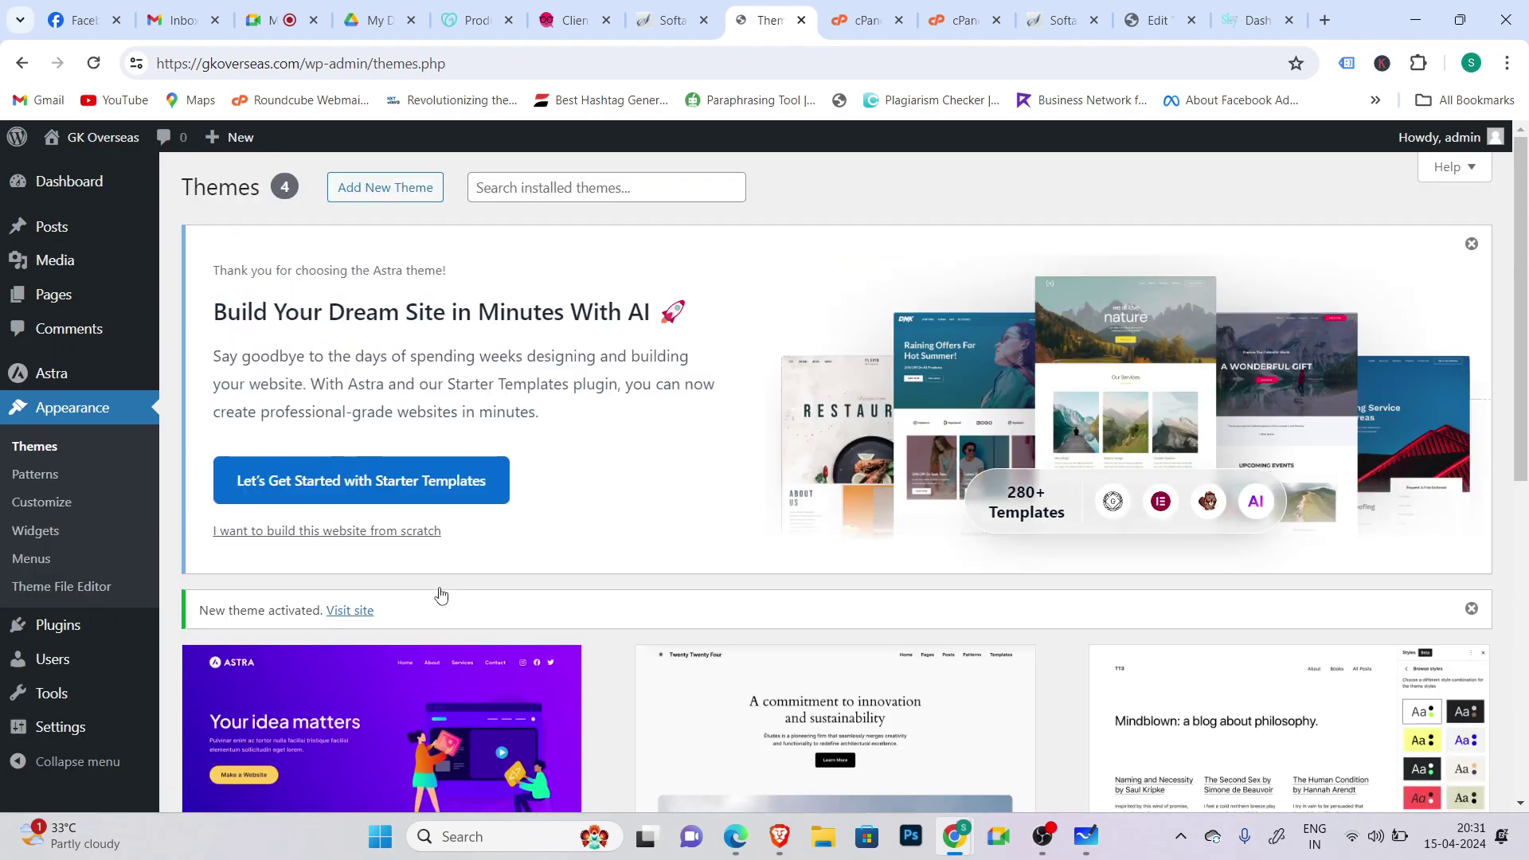
Step: Go to Plugins > Add New Plugin to reach the Add Plugins page
{"action": "scroll", "coordinate": [439, 589], "scroll_direction": "down", "scroll_amount": 2}
{"action": "scroll", "coordinate": [442, 573], "scroll_direction": "down", "scroll_amount": 5}
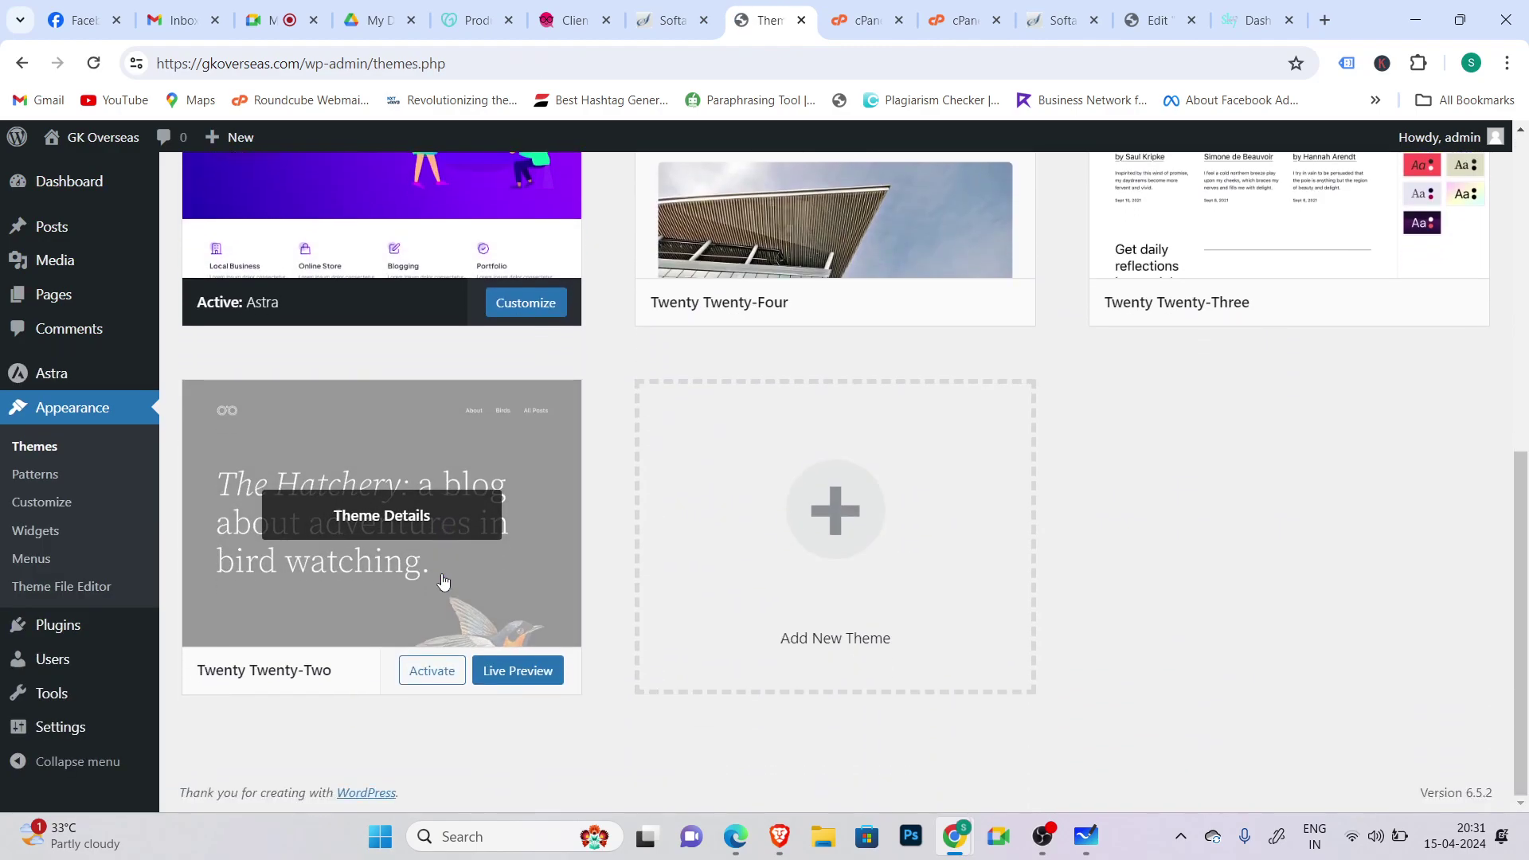
{"action": "scroll", "coordinate": [441, 577], "scroll_direction": "up", "scroll_amount": 8}
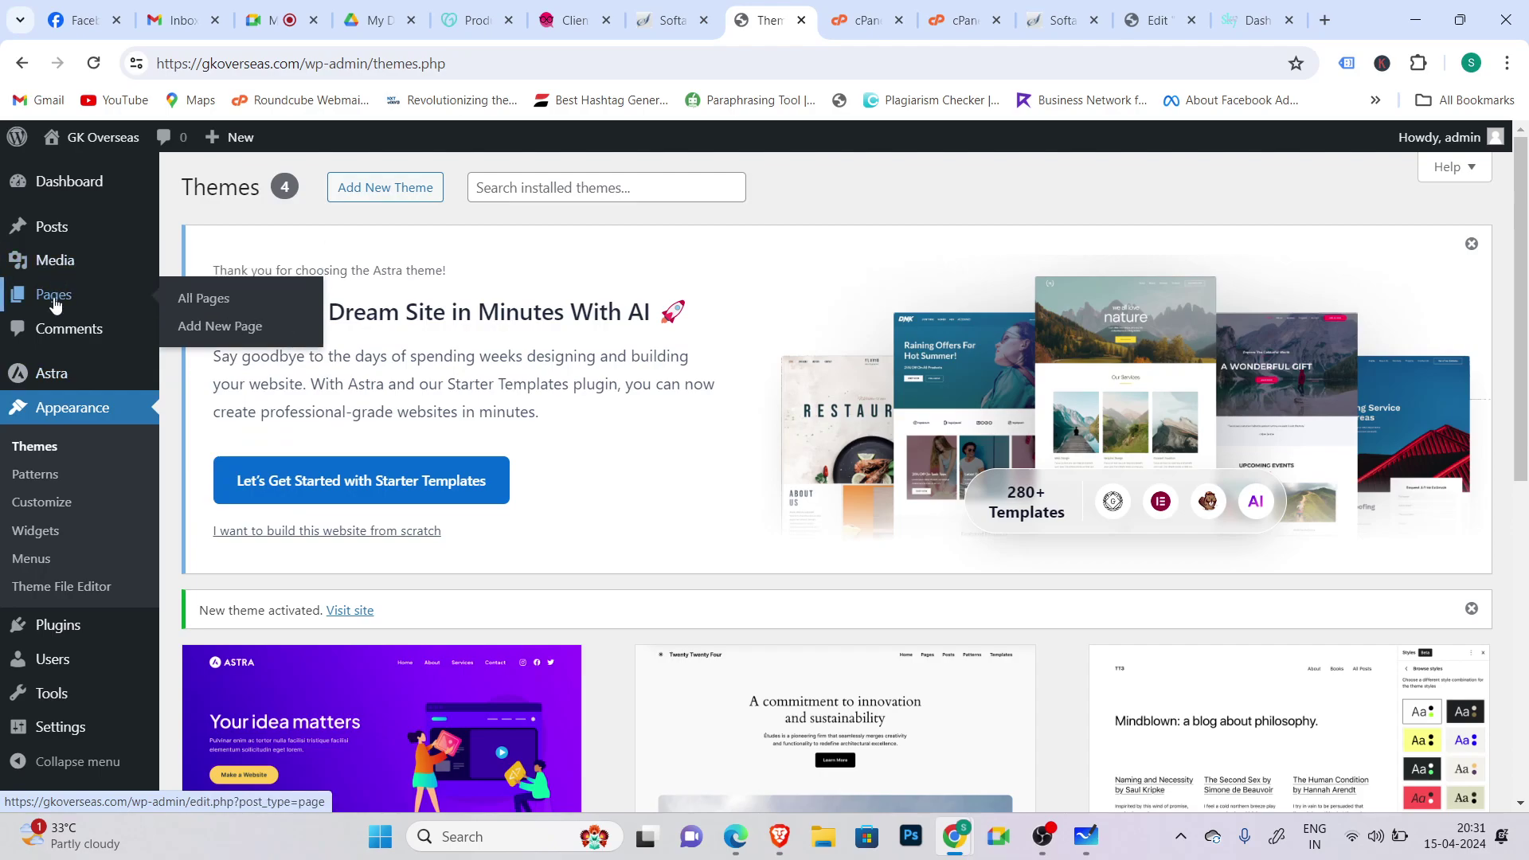
{"action": "scroll", "coordinate": [83, 528], "scroll_direction": "down", "scroll_amount": 2}
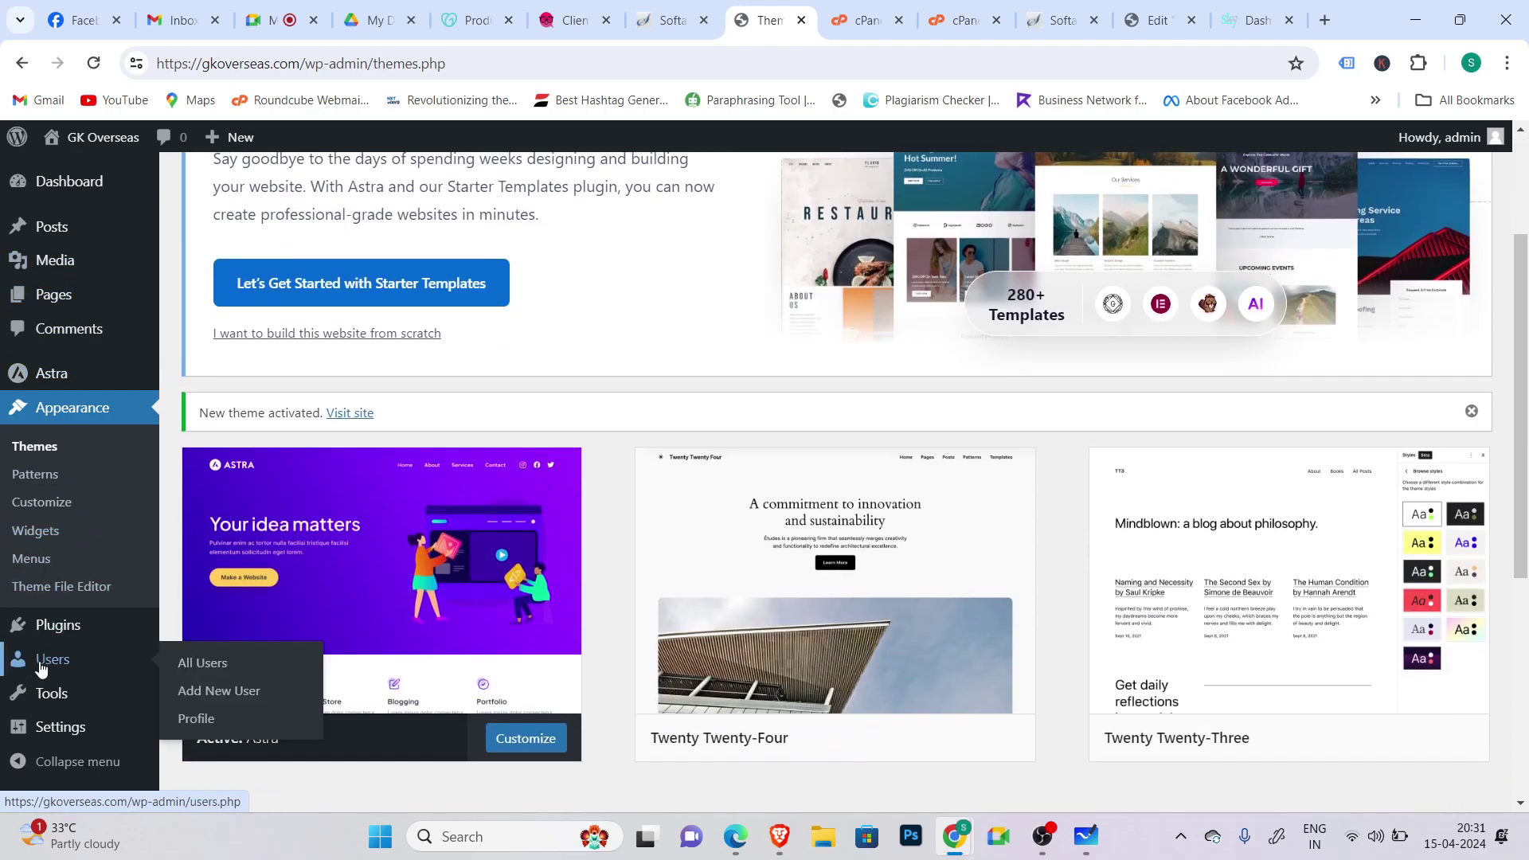
{"action": "mouse_move", "coordinate": [52, 620]}
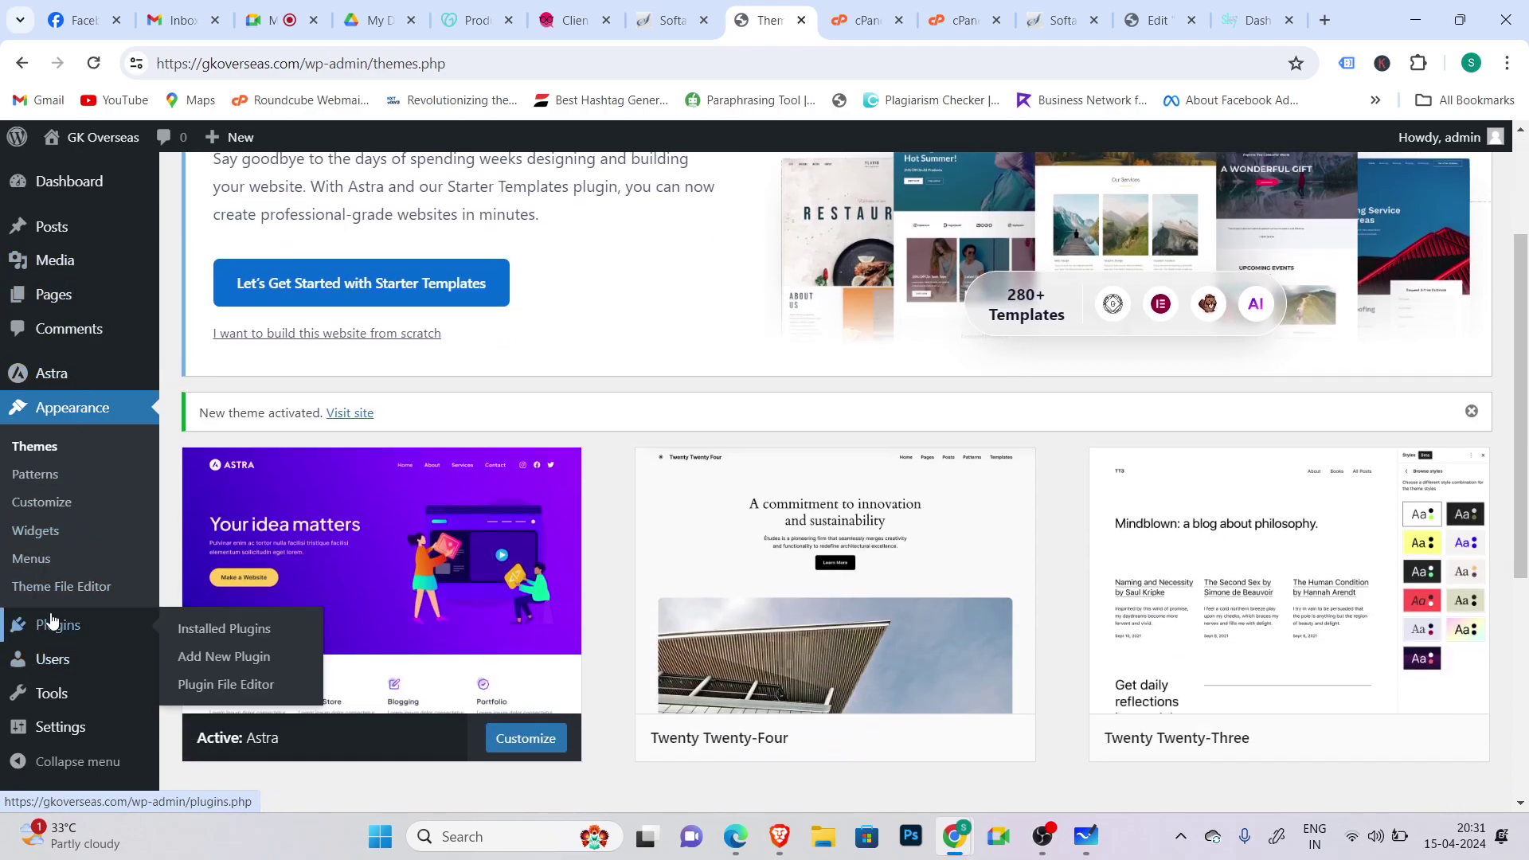
{"action": "left_click", "coordinate": [222, 657]}
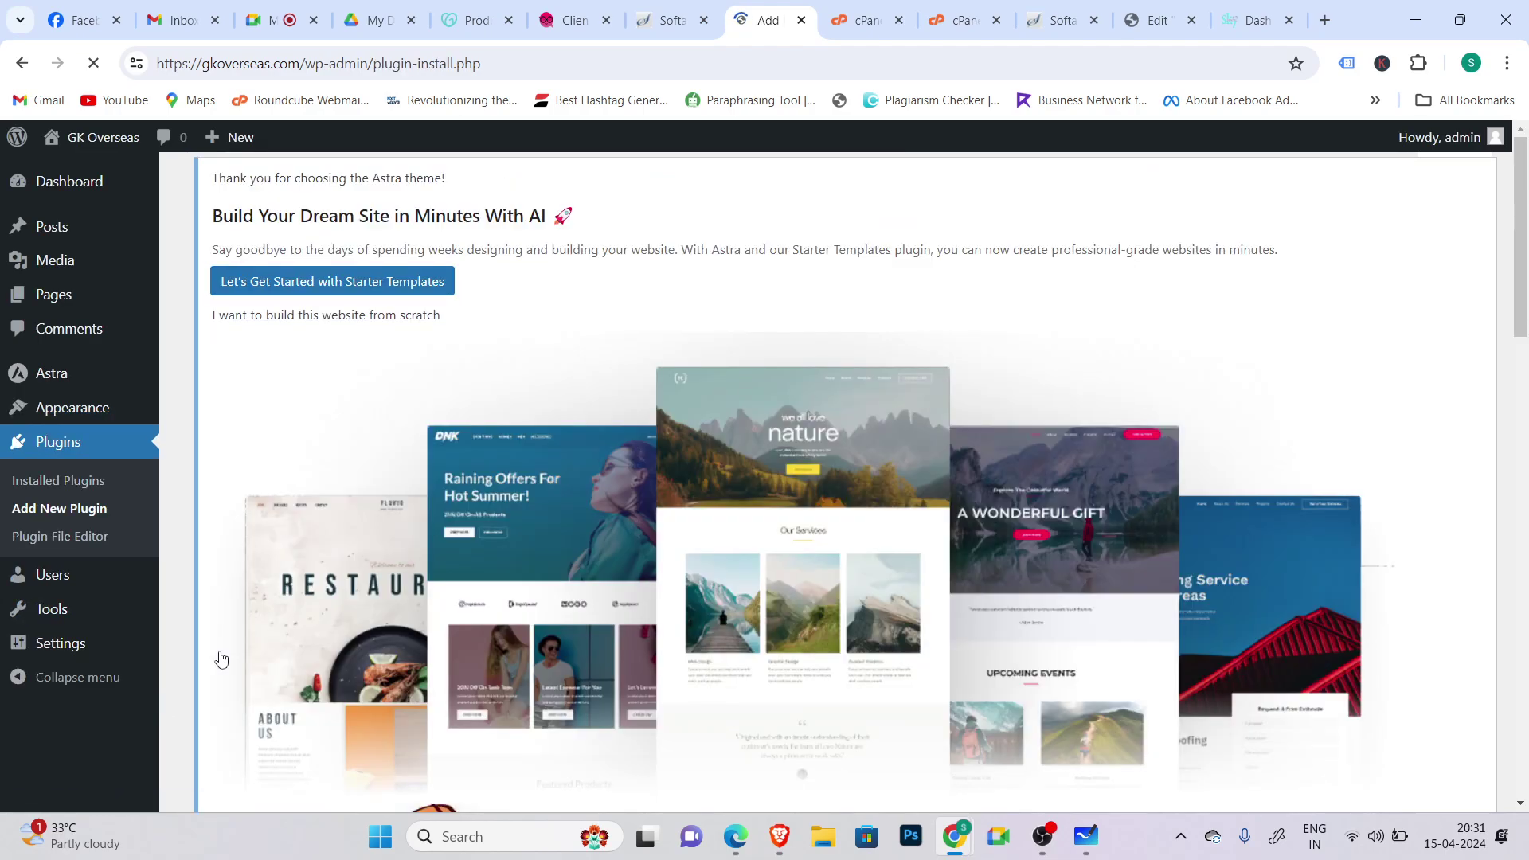
Step: Check the GK Overseas front page in a new tab, then return to Add Plugins
{"action": "mouse_move", "coordinate": [94, 146]}
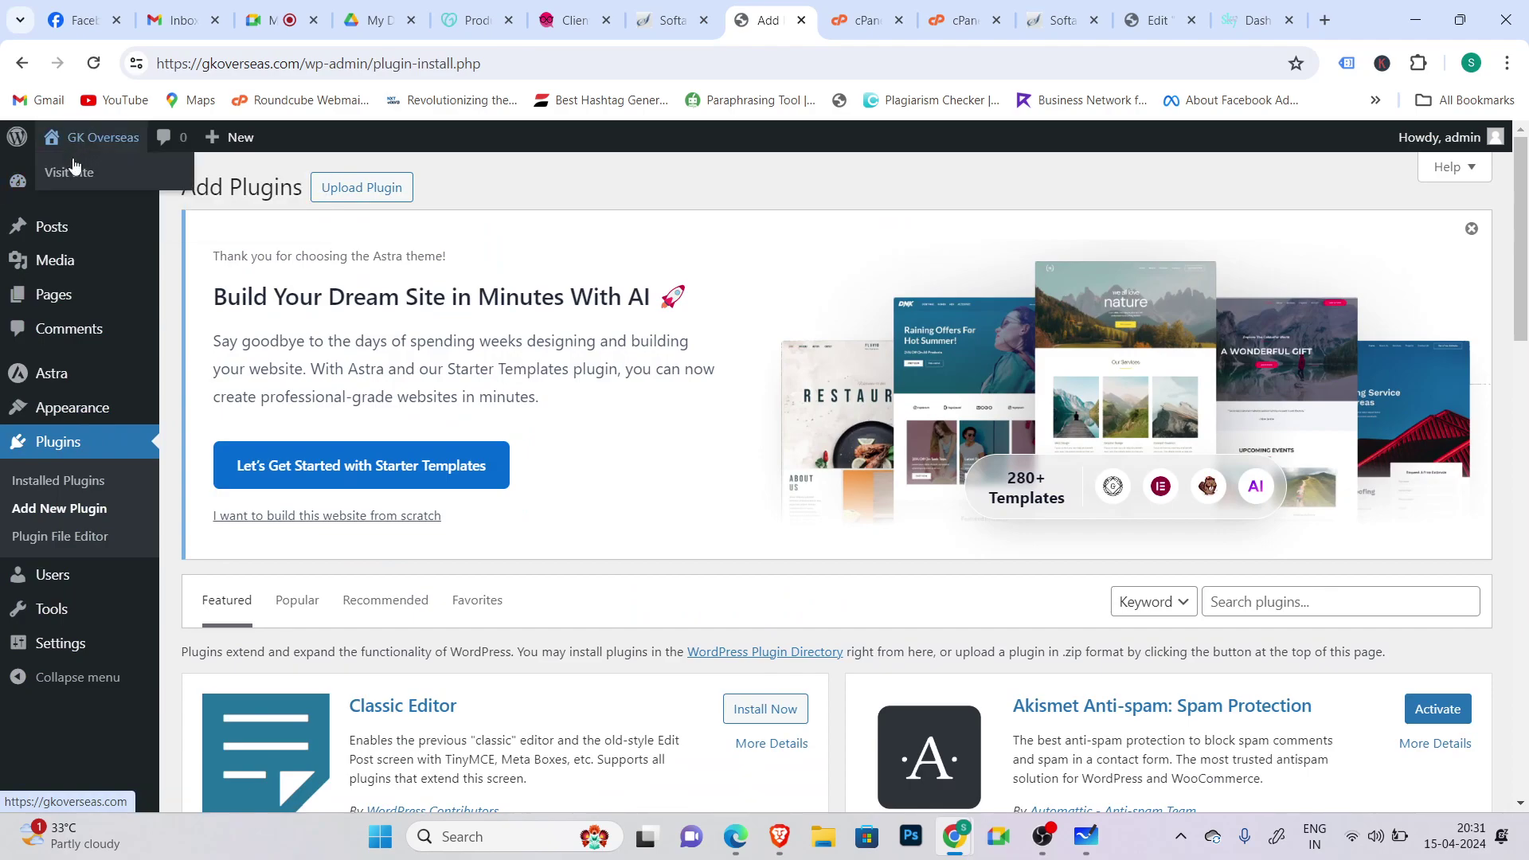
{"action": "right_click", "coordinate": [68, 178]}
{"action": "left_click", "coordinate": [93, 185]}
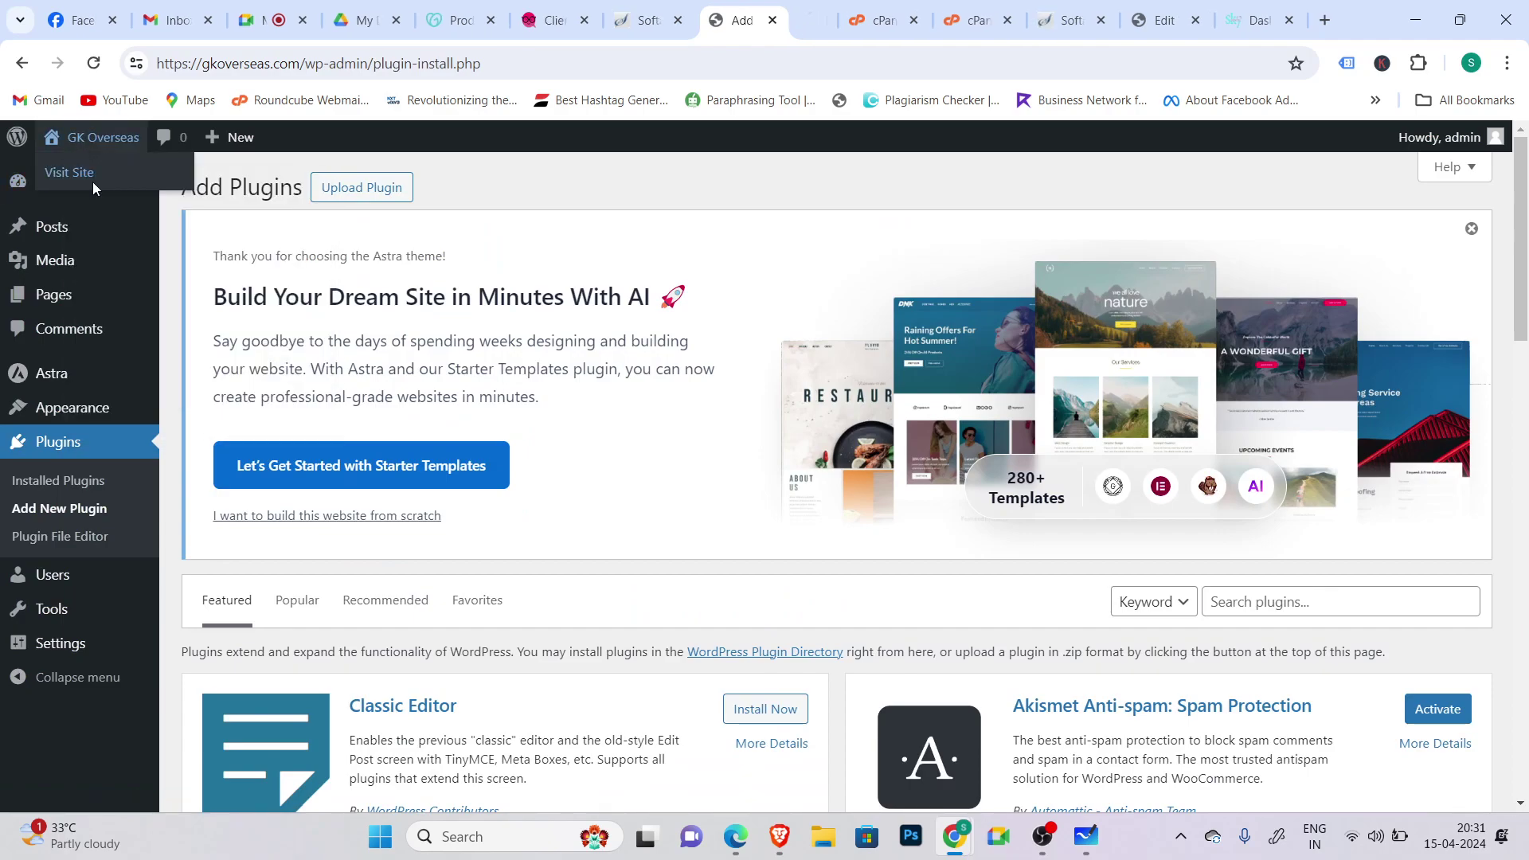
{"action": "key", "text": "ctrl+Tab"}
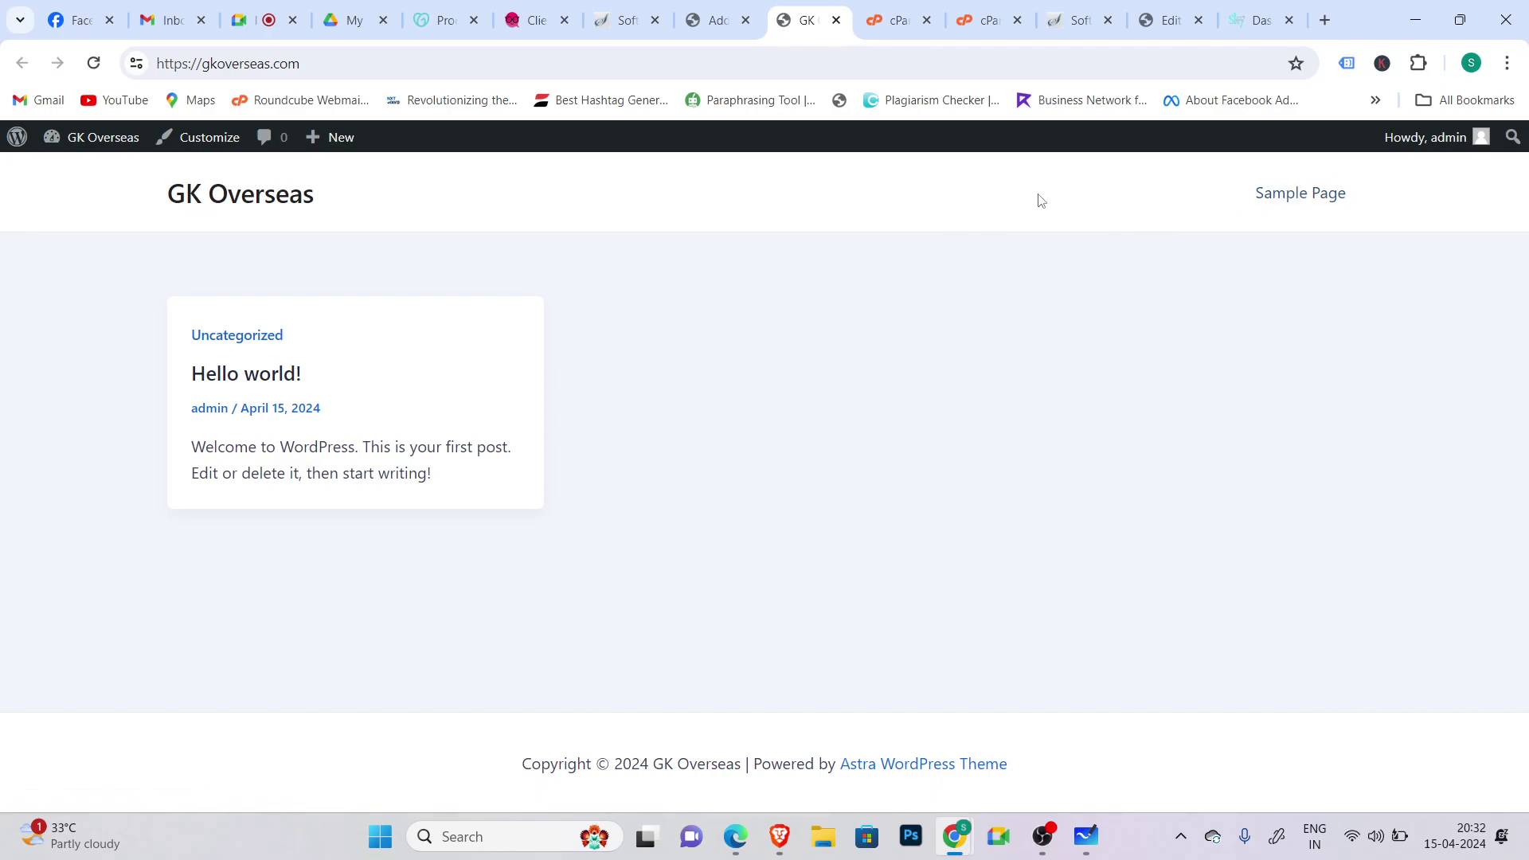
{"action": "left_click", "coordinate": [726, 27]}
{"action": "scroll", "coordinate": [464, 501], "scroll_direction": "down", "scroll_amount": 7}
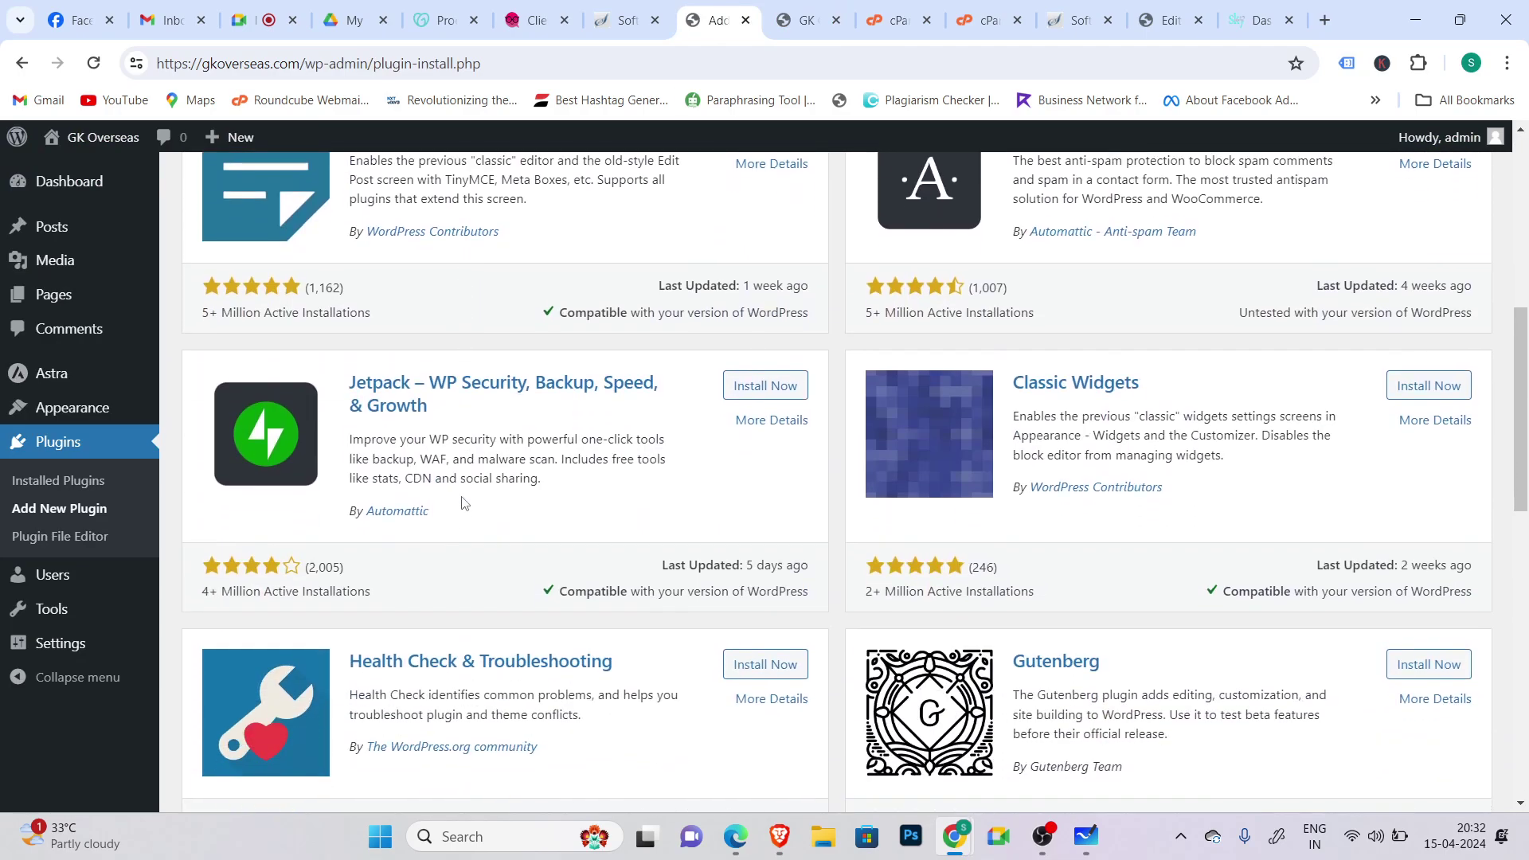
{"action": "scroll", "coordinate": [464, 502], "scroll_direction": "up", "scroll_amount": 7}
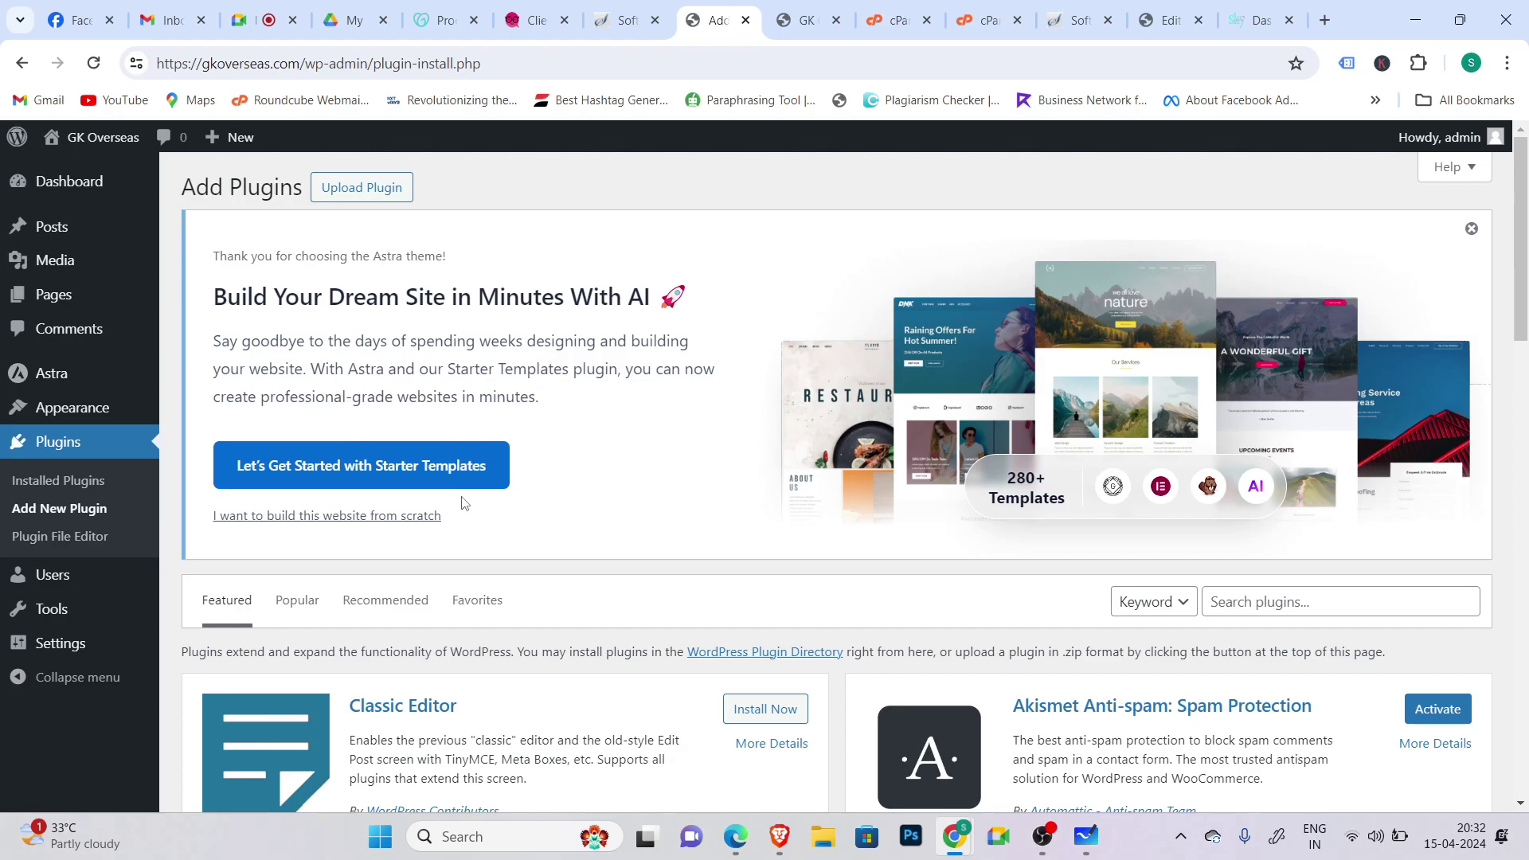
Step: Search plugins for 'elementor' and install Elementor Website Builder
{"action": "left_click", "coordinate": [62, 515]}
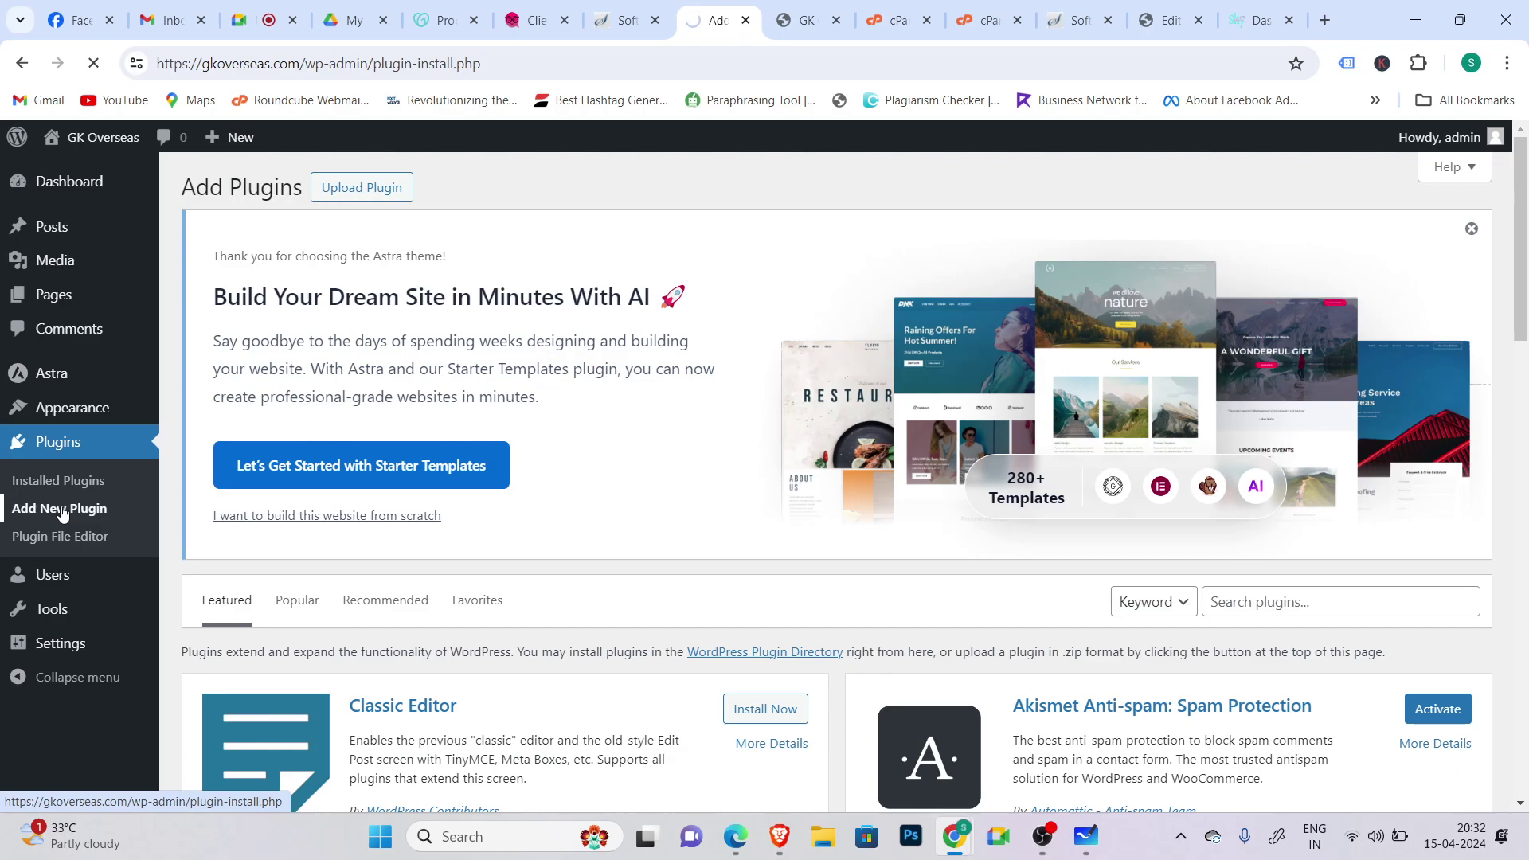
{"action": "scroll", "coordinate": [1027, 519], "scroll_direction": "down", "scroll_amount": 4}
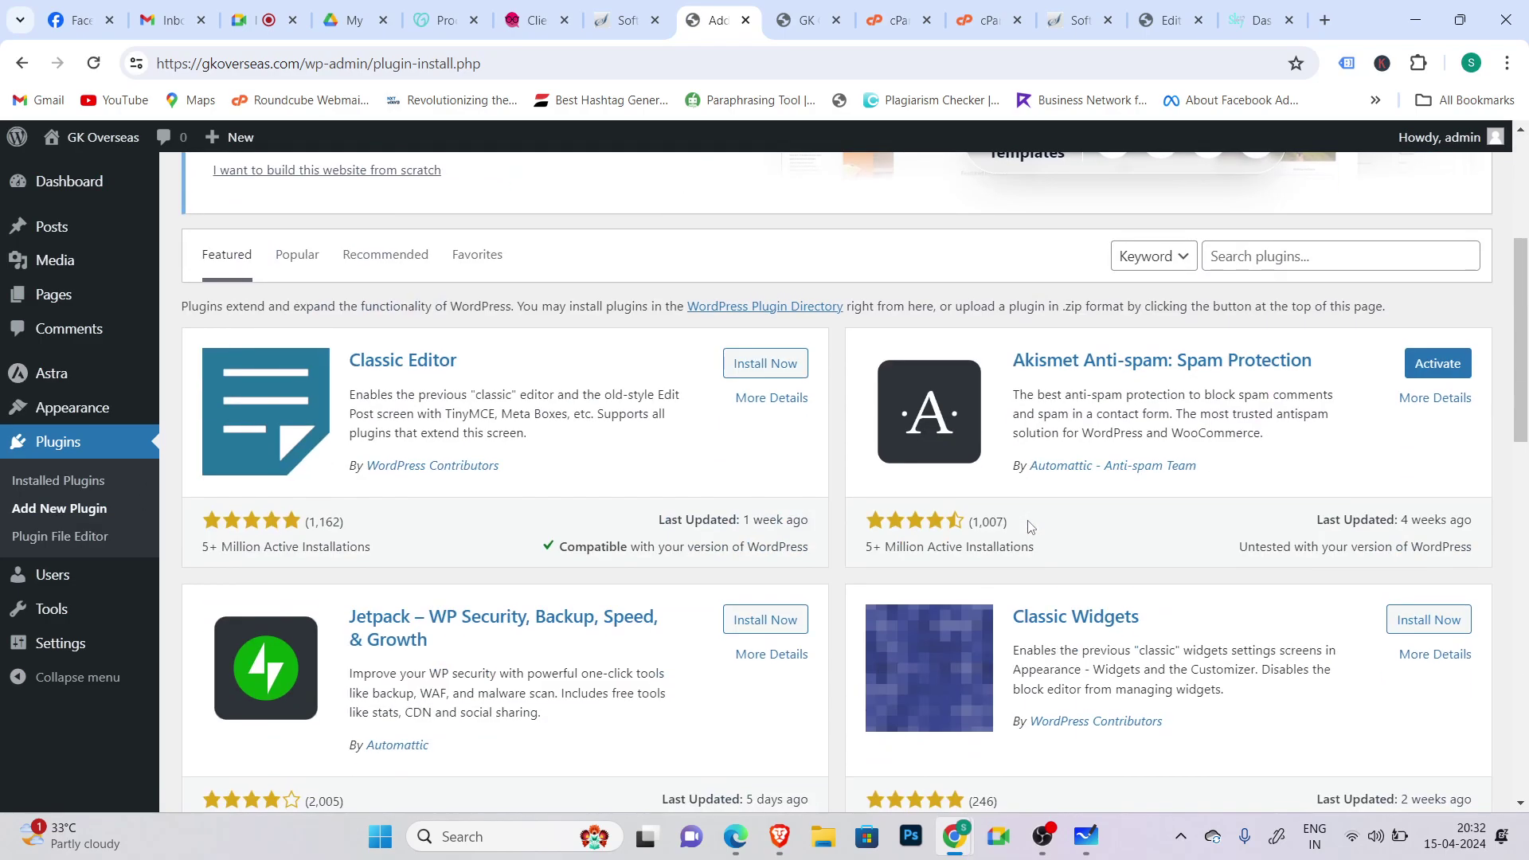
{"action": "left_click", "coordinate": [1273, 267]}
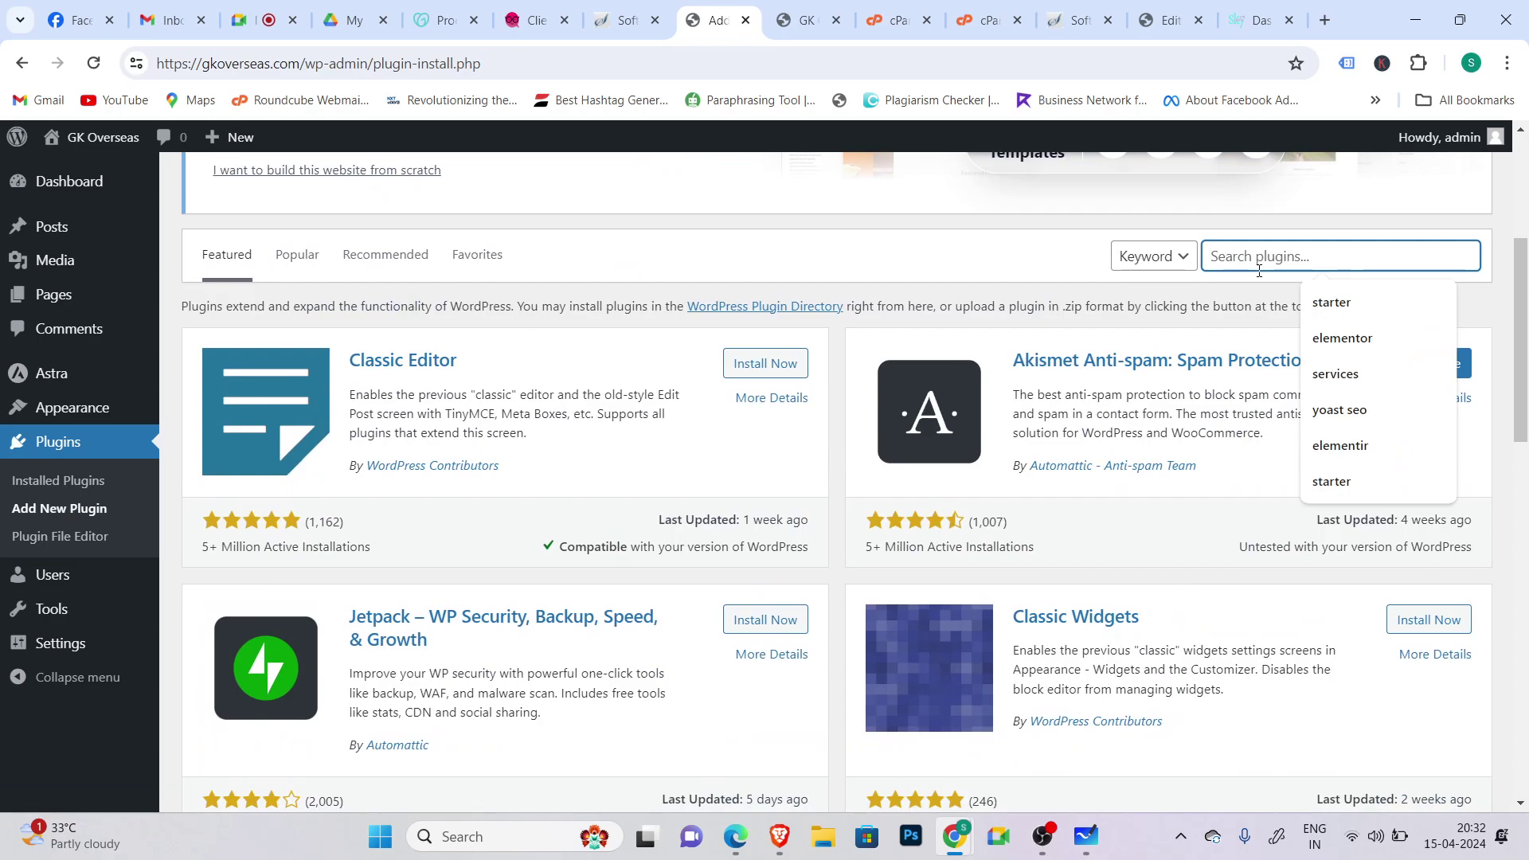
{"action": "type", "text": "elementor"}
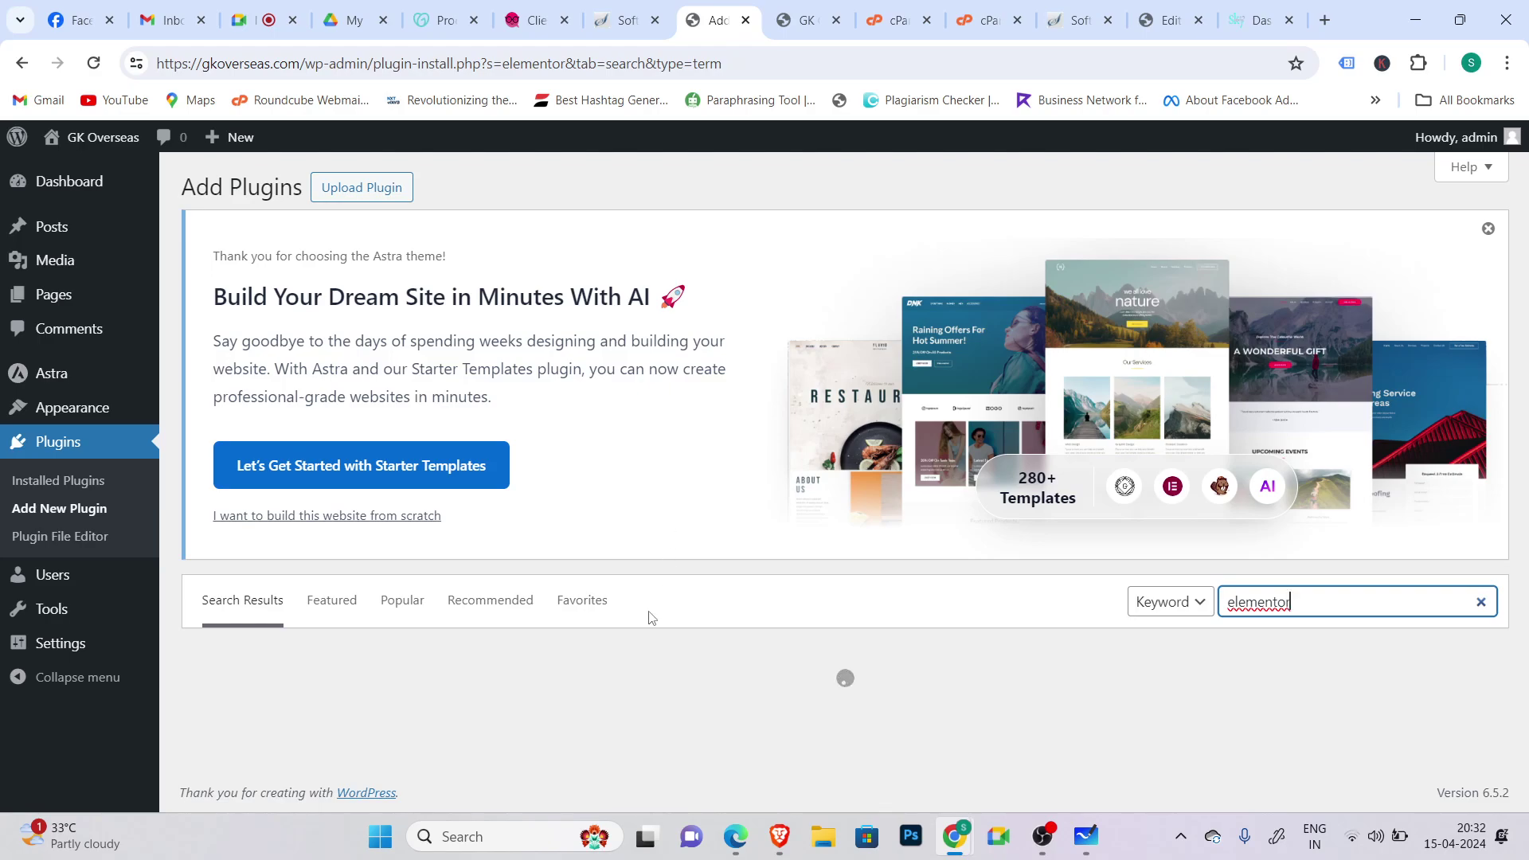
{"action": "scroll", "coordinate": [651, 618], "scroll_direction": "down", "scroll_amount": 2}
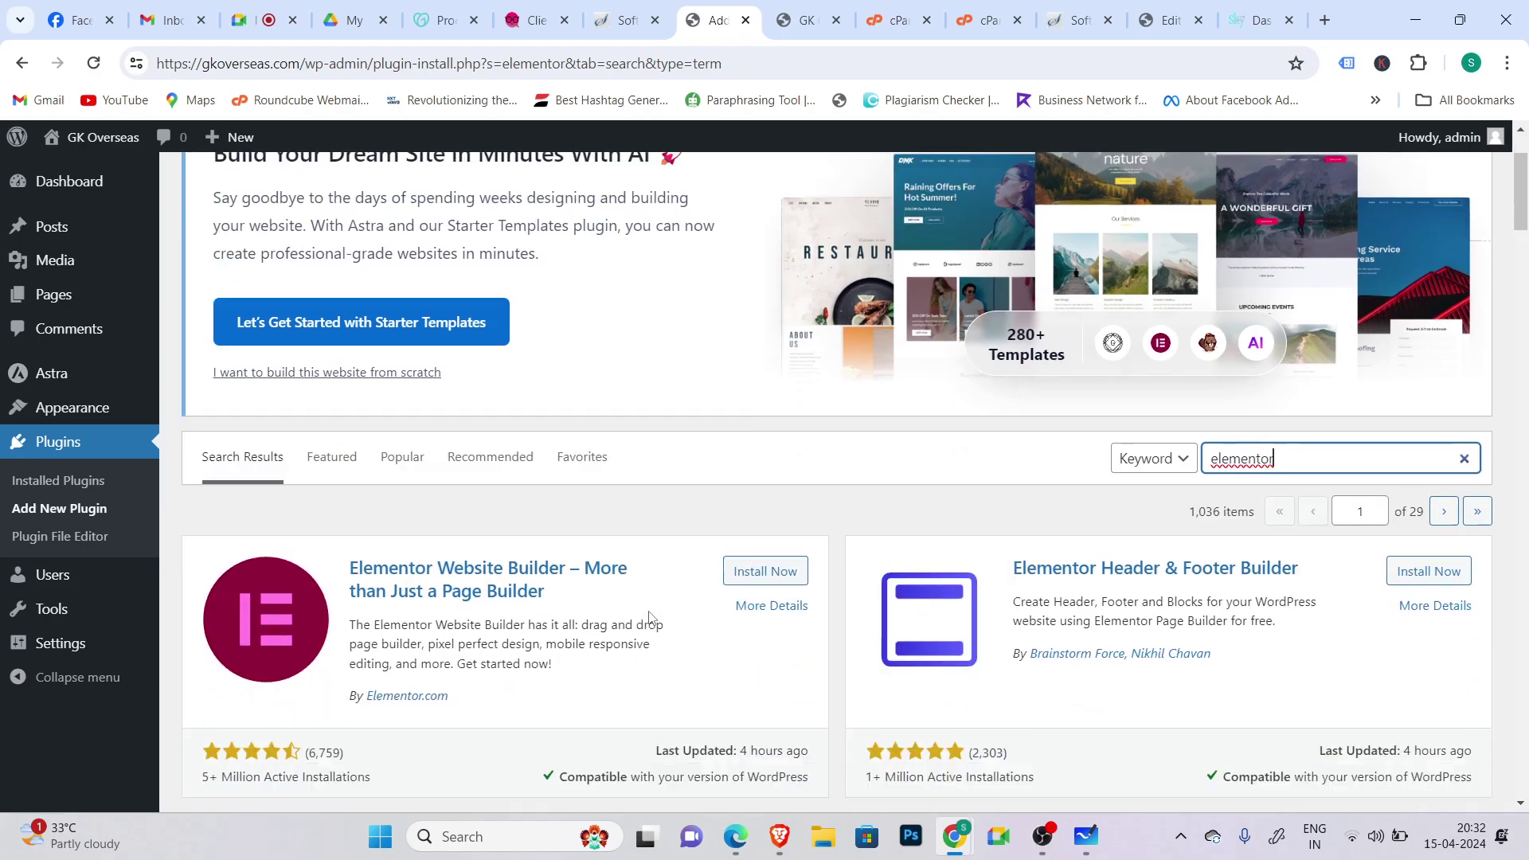
{"action": "left_click", "coordinate": [770, 548]}
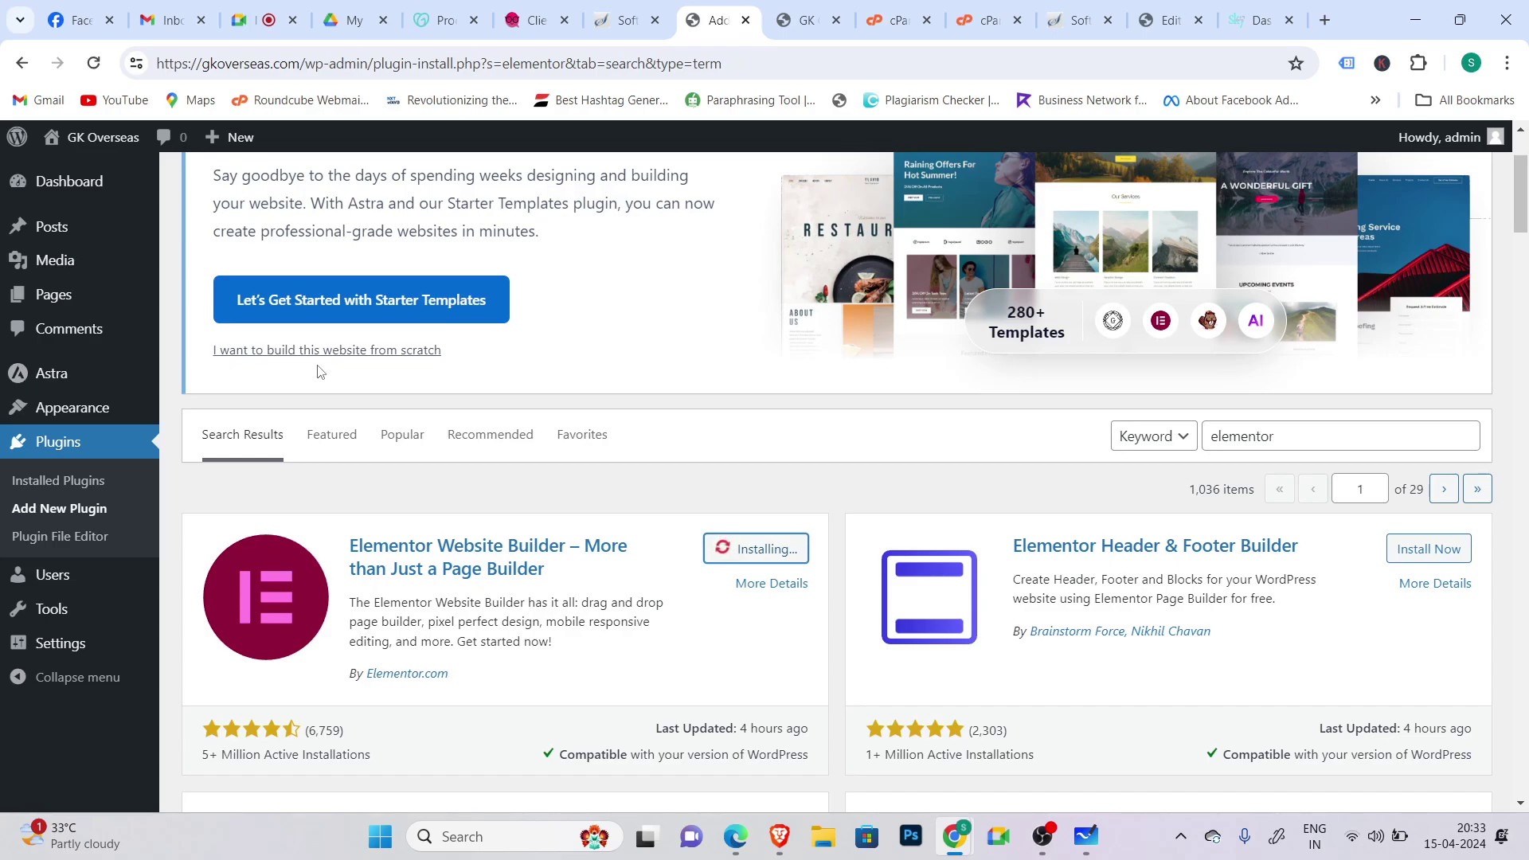
{"action": "left_click", "coordinate": [1324, 20]}
Step: Search the web for 'envato elements' and open the Envato Elements website
{"action": "left_click", "coordinate": [713, 64]}
{"action": "type", "text": "enva"}
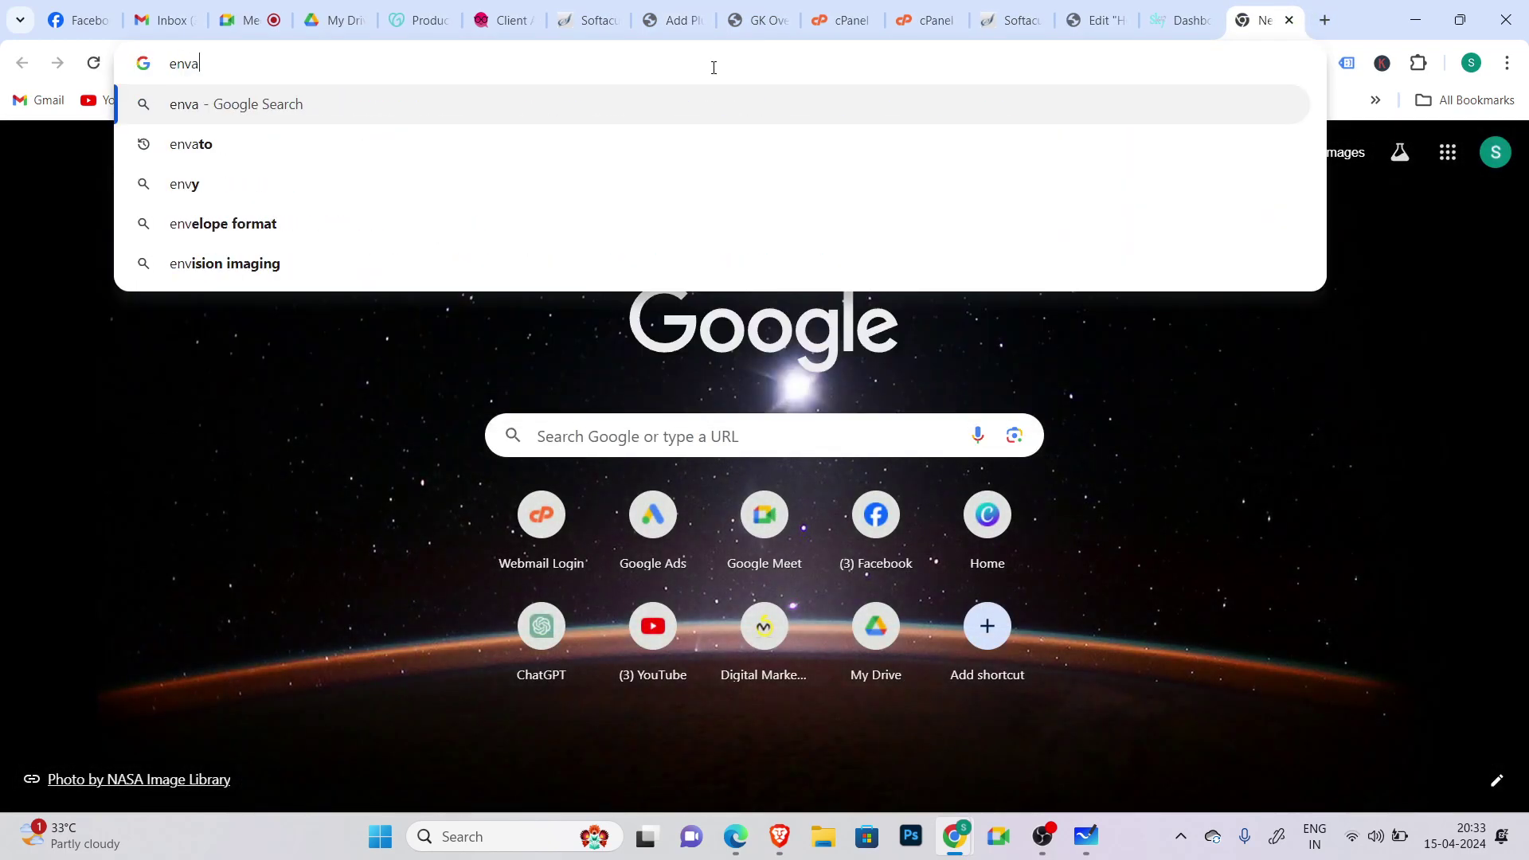
{"action": "type", "text": "to e"}
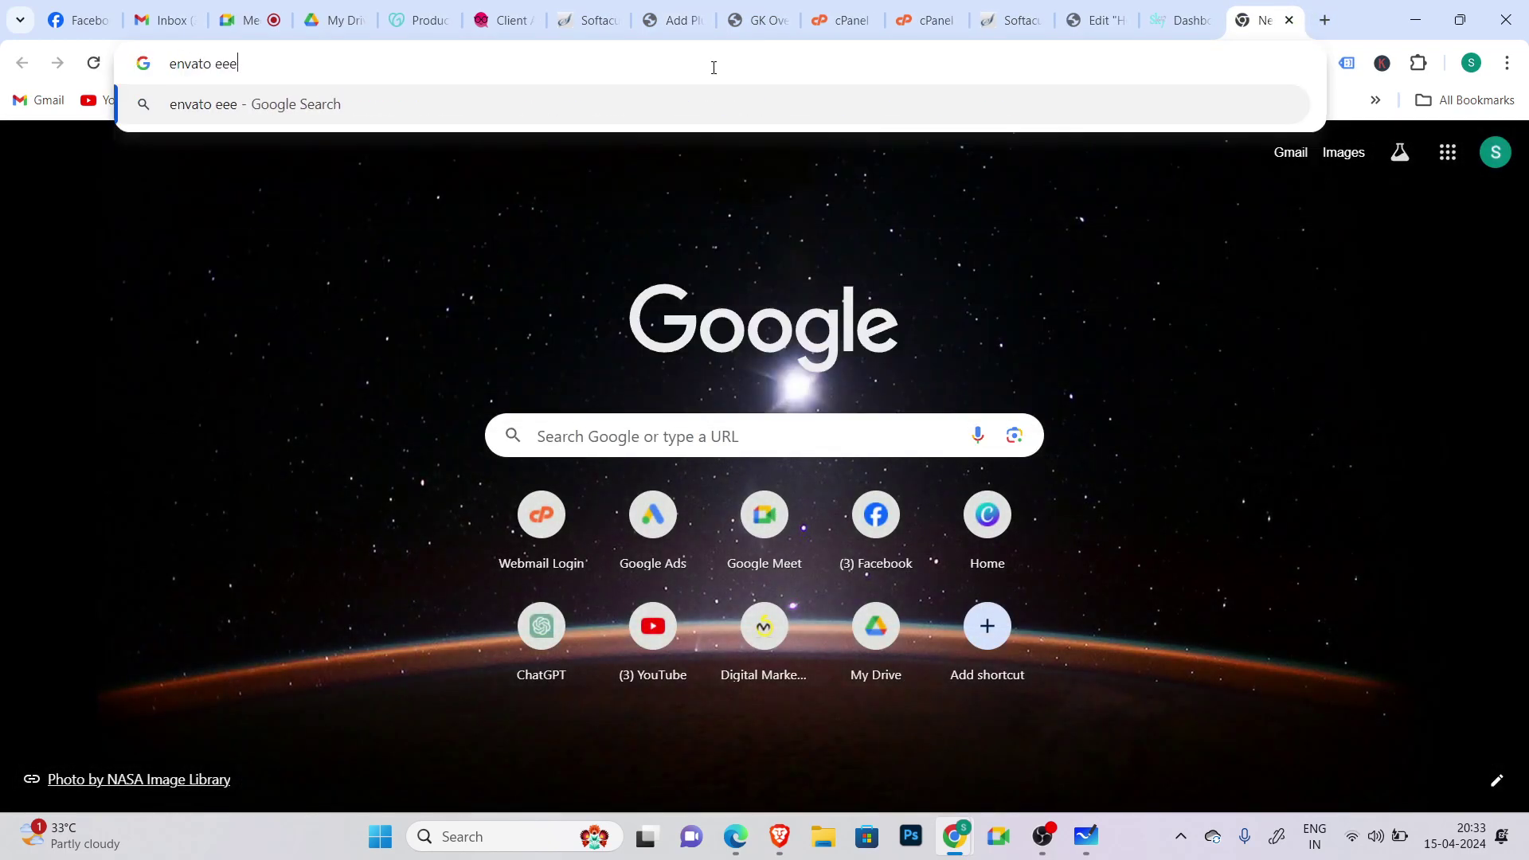
{"action": "type", "text": "l;eme"}
{"action": "key", "text": "BackSpace"}
{"action": "key", "text": "BackSpace"}
{"action": "key", "text": "BackSpace"}
{"action": "key", "text": "BackSpace"}
{"action": "type", "text": "ements"}
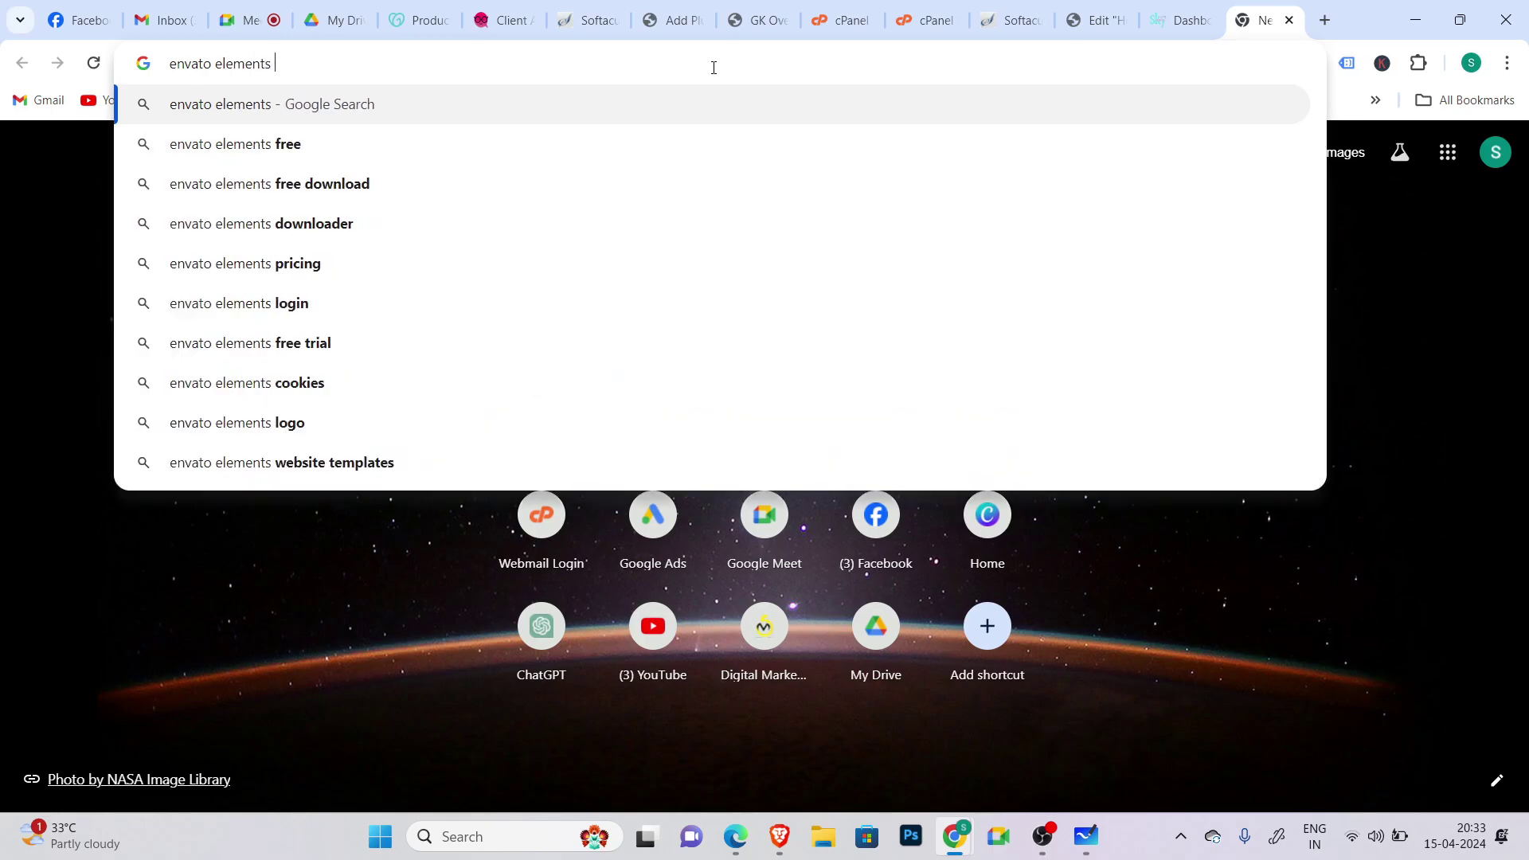
{"action": "key", "text": "Return"}
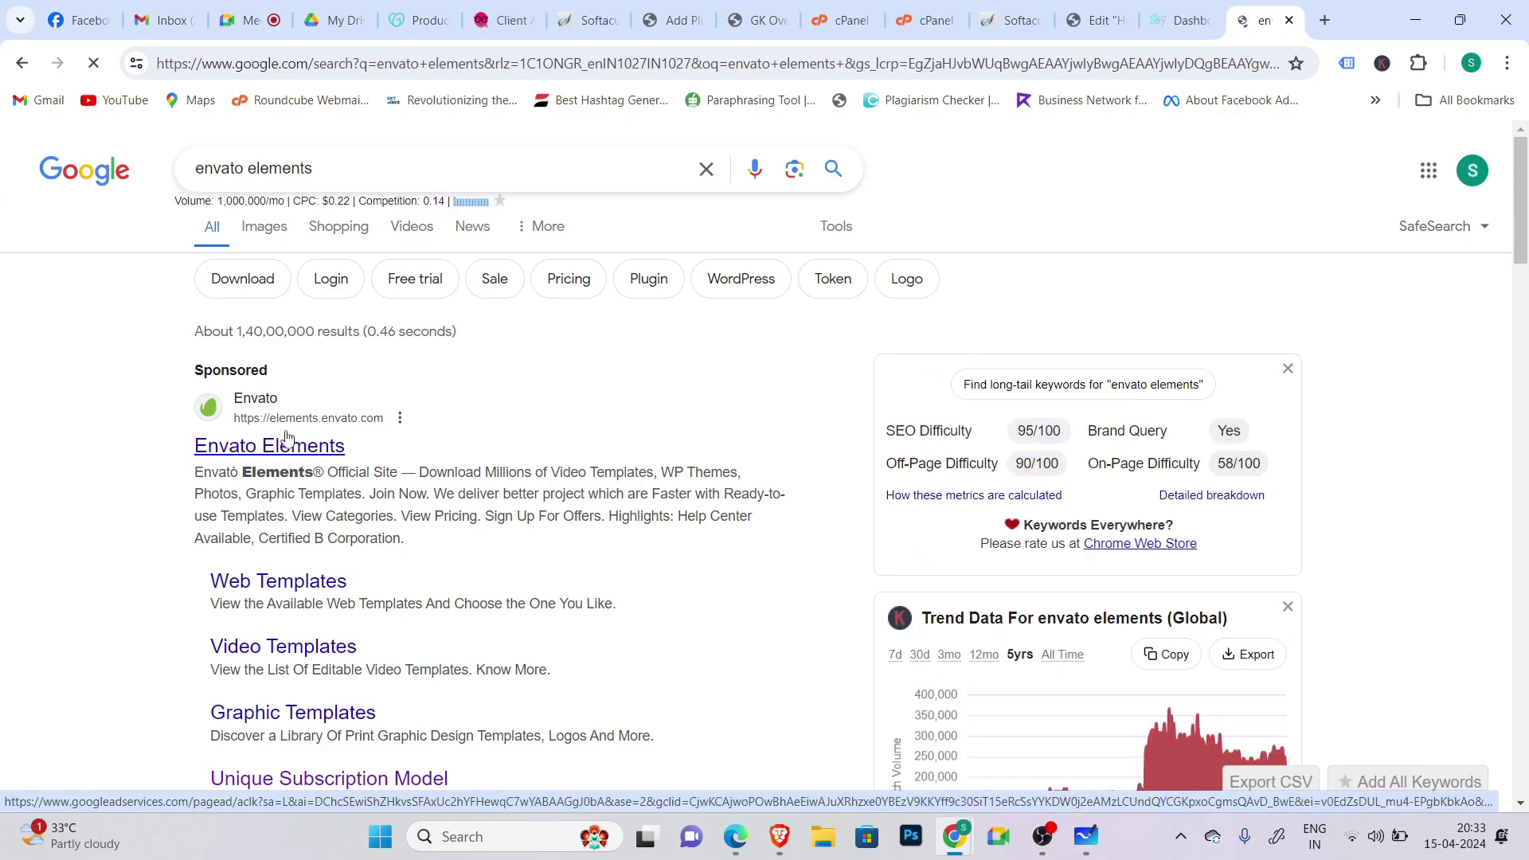
{"action": "left_click", "coordinate": [287, 437]}
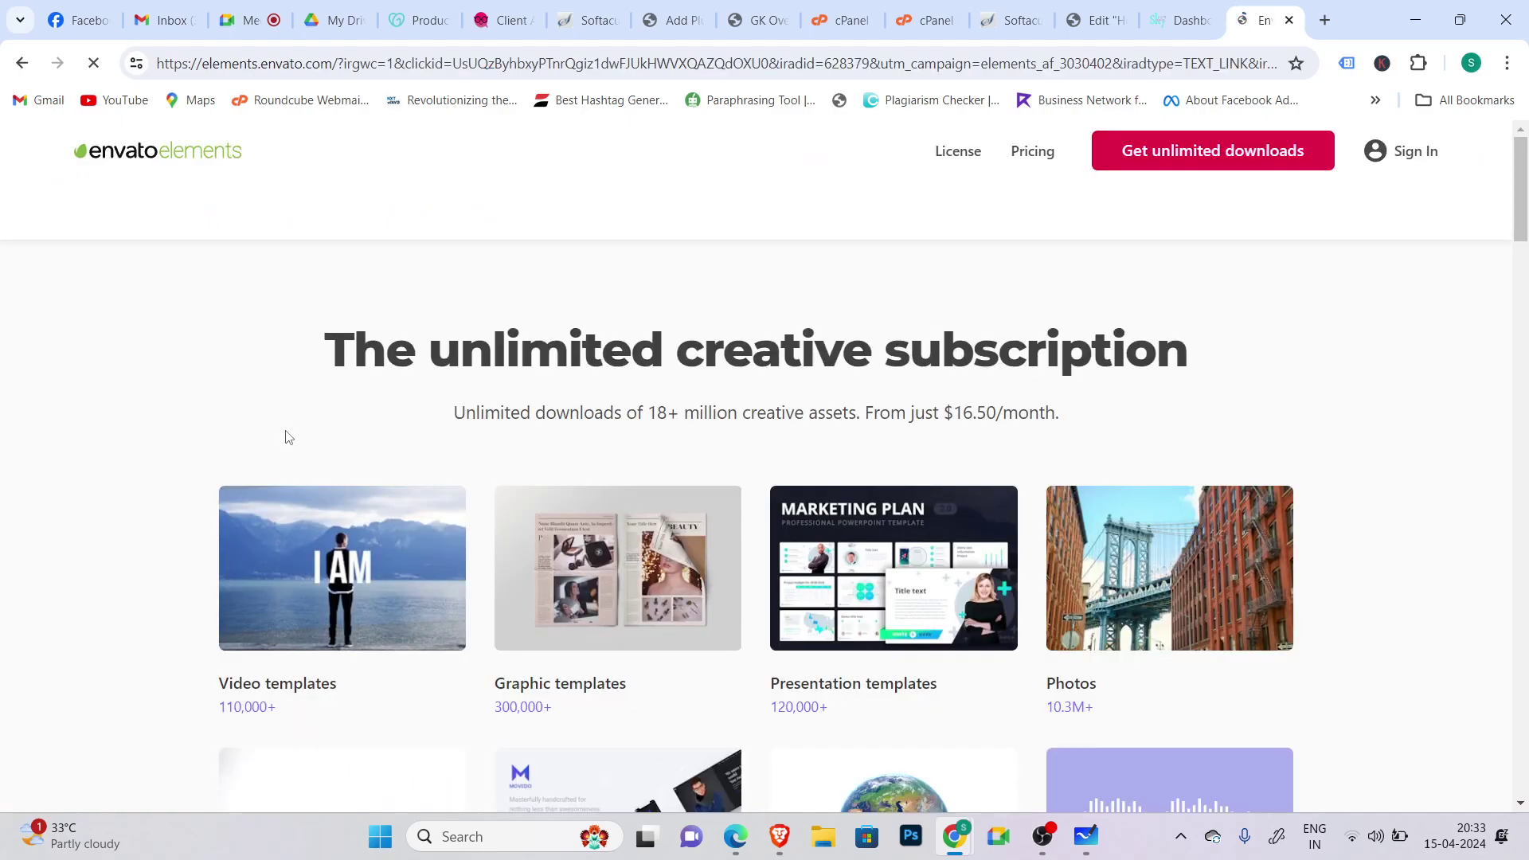
{"action": "scroll", "coordinate": [114, 493], "scroll_direction": "down", "scroll_amount": 5}
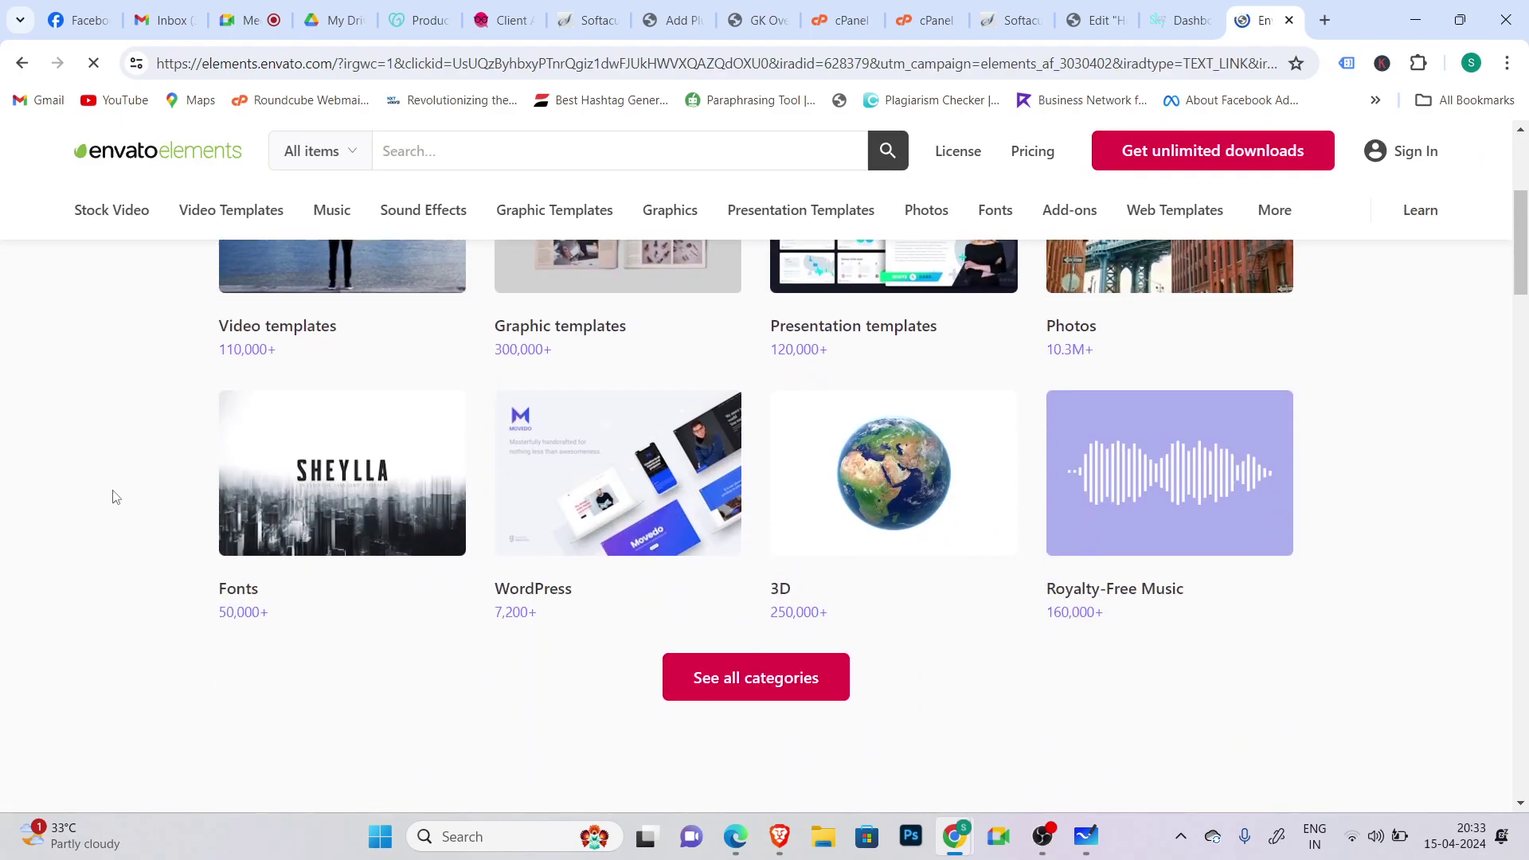
Step: Browse Envato's WordPress catalogue and filter it to the Themes category
{"action": "left_click", "coordinate": [678, 420]}
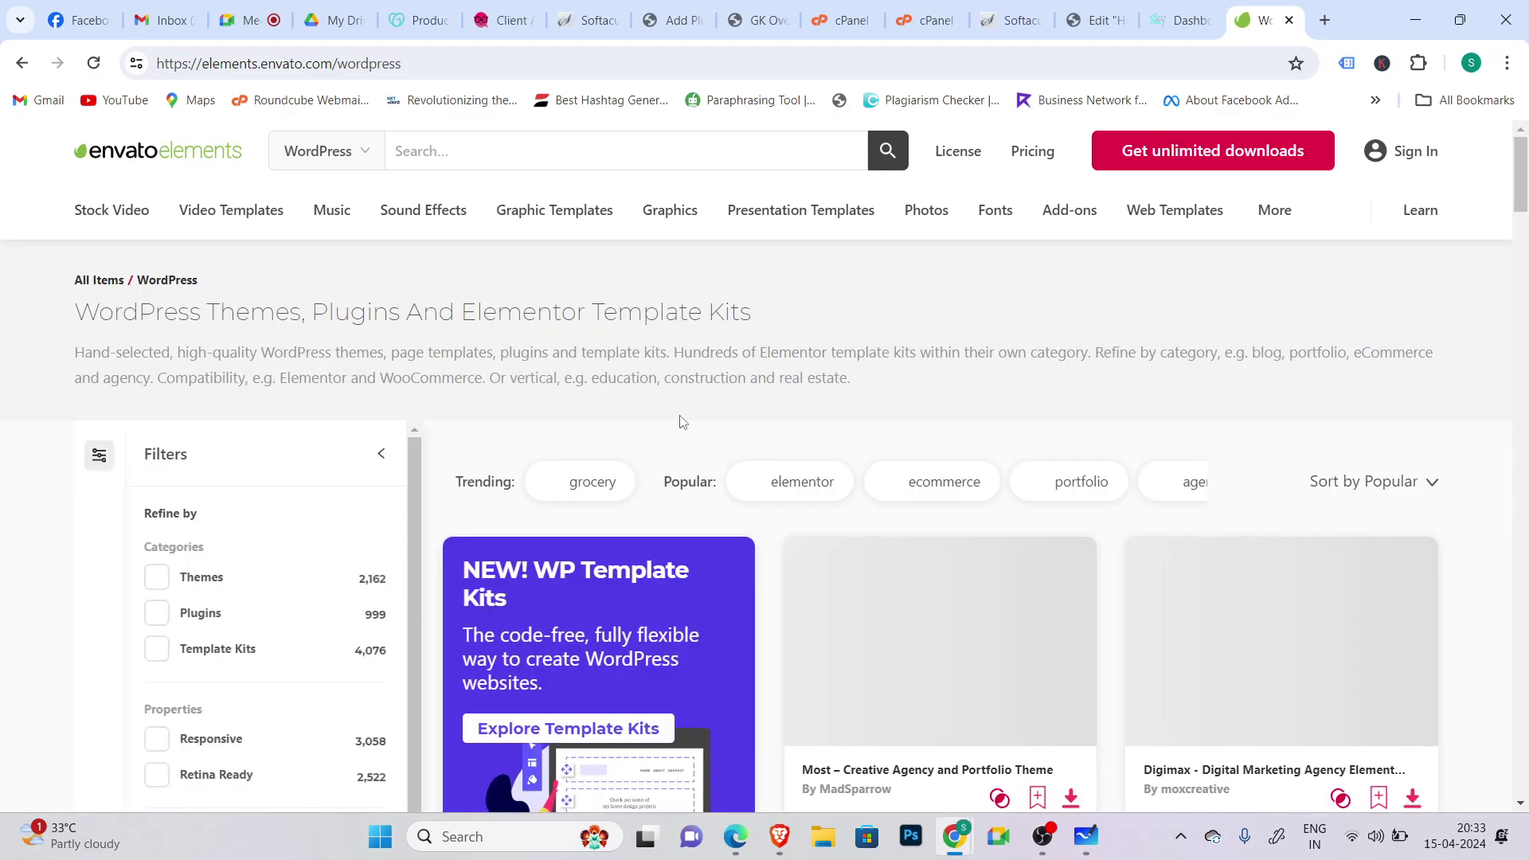
{"action": "scroll", "coordinate": [667, 465], "scroll_direction": "down", "scroll_amount": 2}
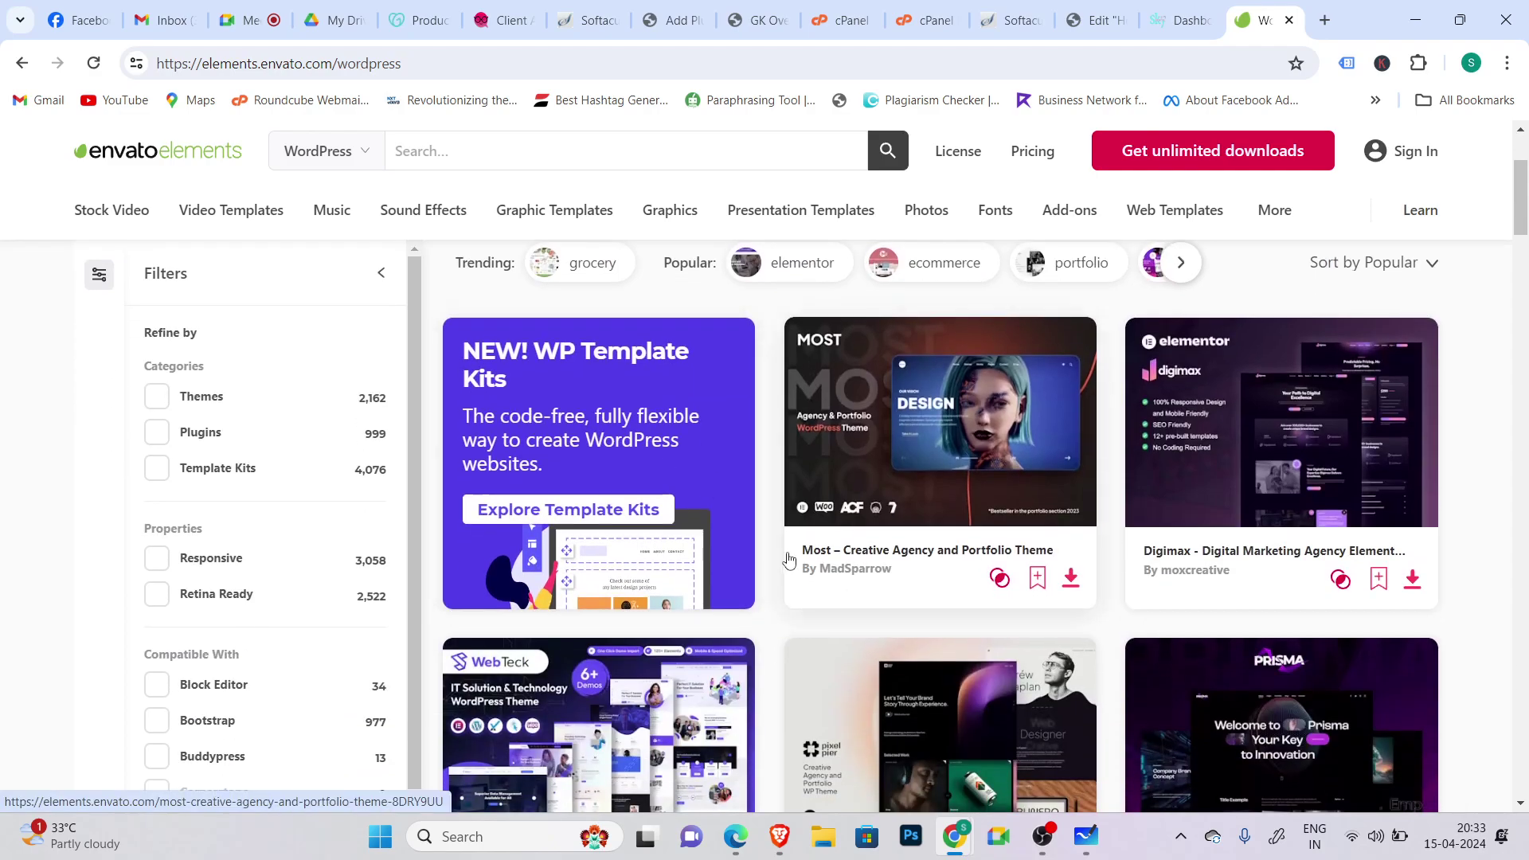
{"action": "scroll", "coordinate": [789, 559], "scroll_direction": "down", "scroll_amount": 5}
{"action": "scroll", "coordinate": [788, 559], "scroll_direction": "up", "scroll_amount": 7}
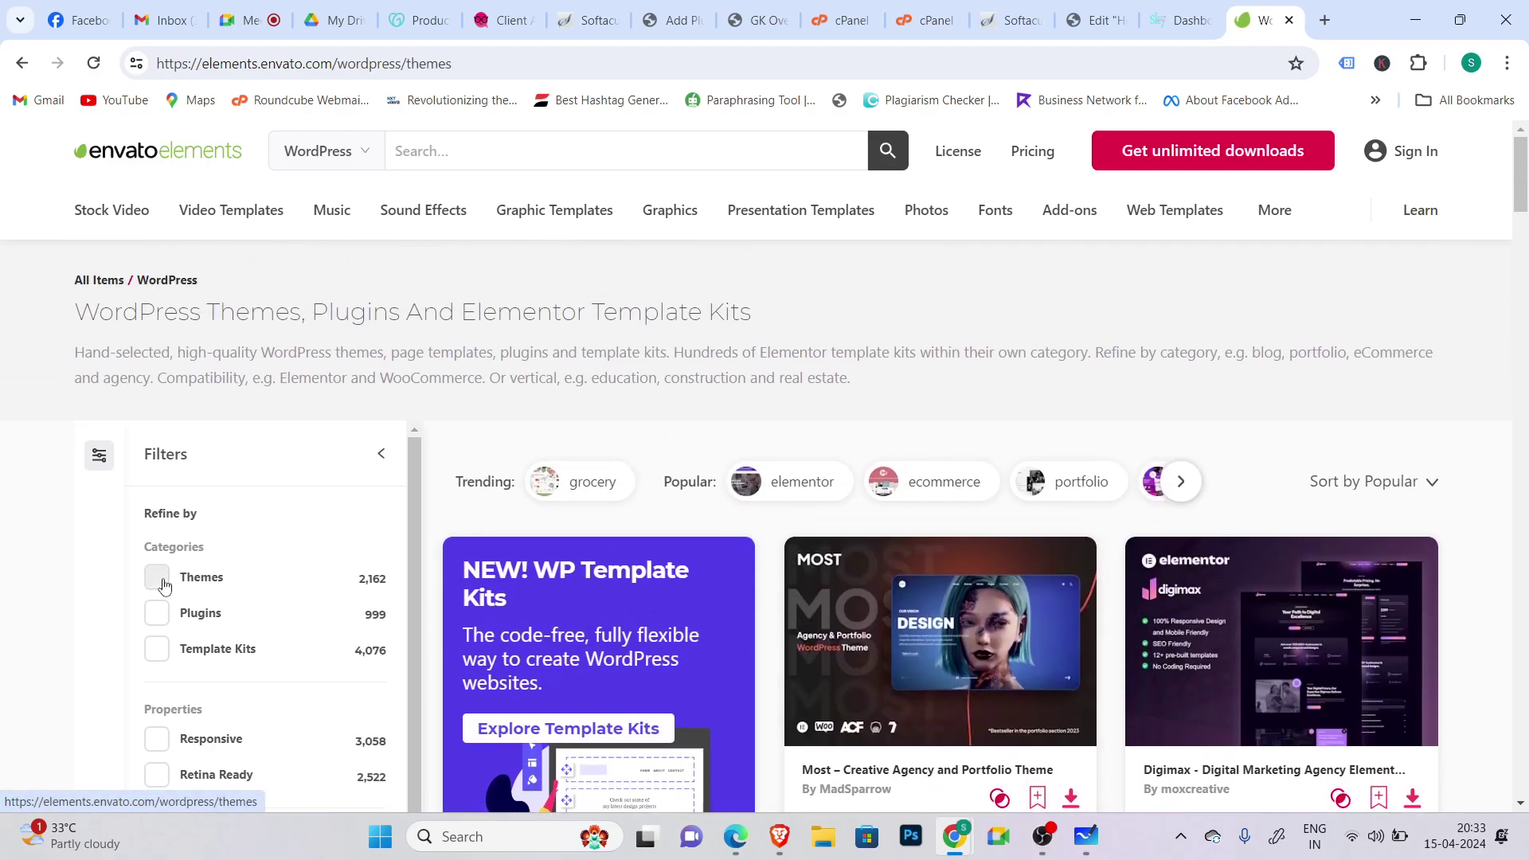
{"action": "left_click", "coordinate": [163, 586]}
{"action": "scroll", "coordinate": [462, 590], "scroll_direction": "down", "scroll_amount": 2}
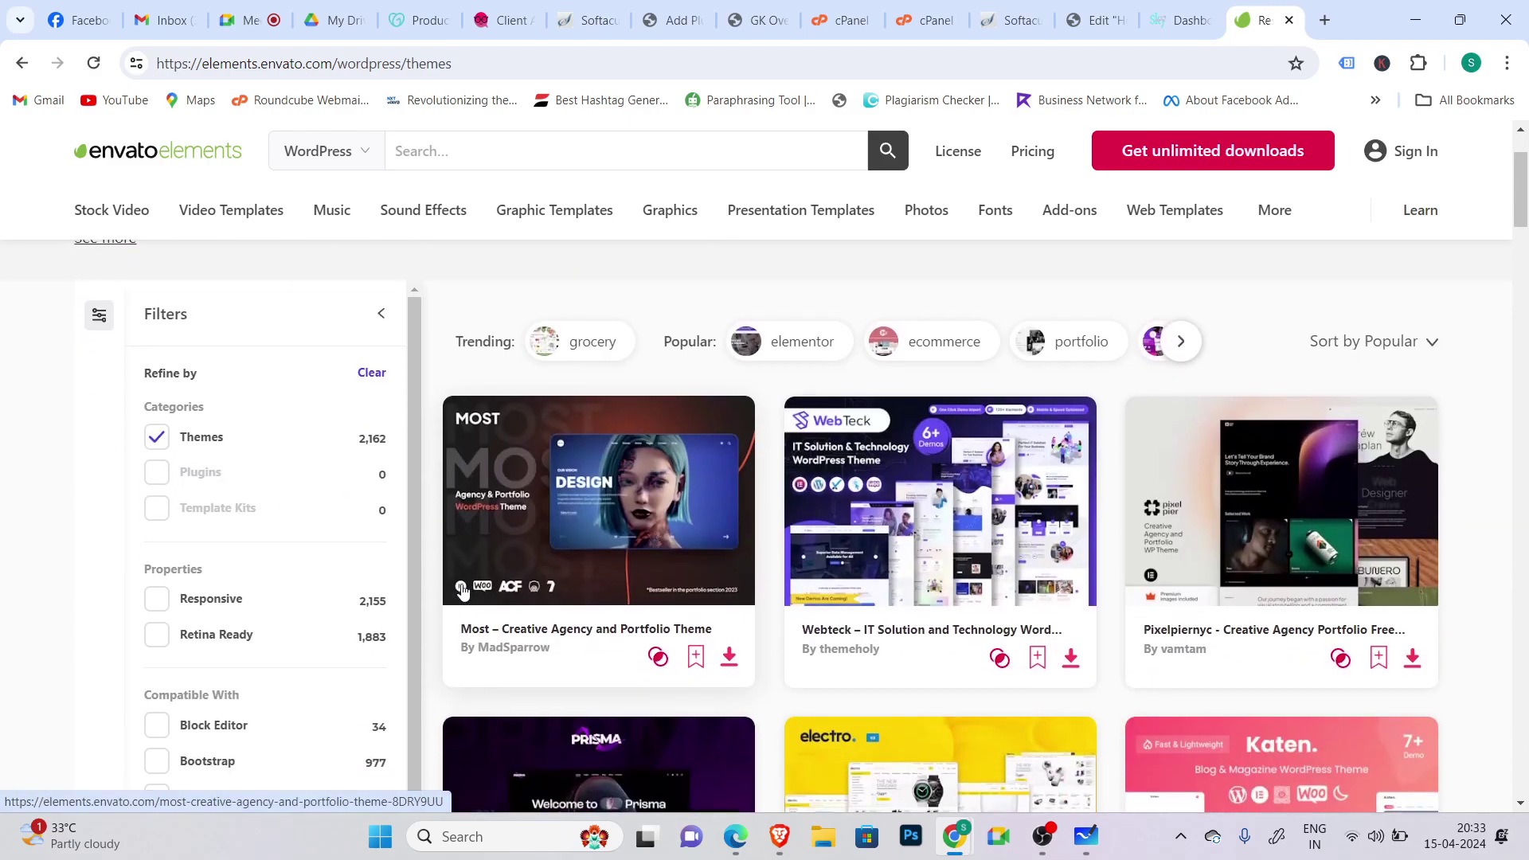
Step: Show the popular 'elementor' results and open the VEDBO WooCommerce theme details
{"action": "left_click", "coordinate": [773, 351]}
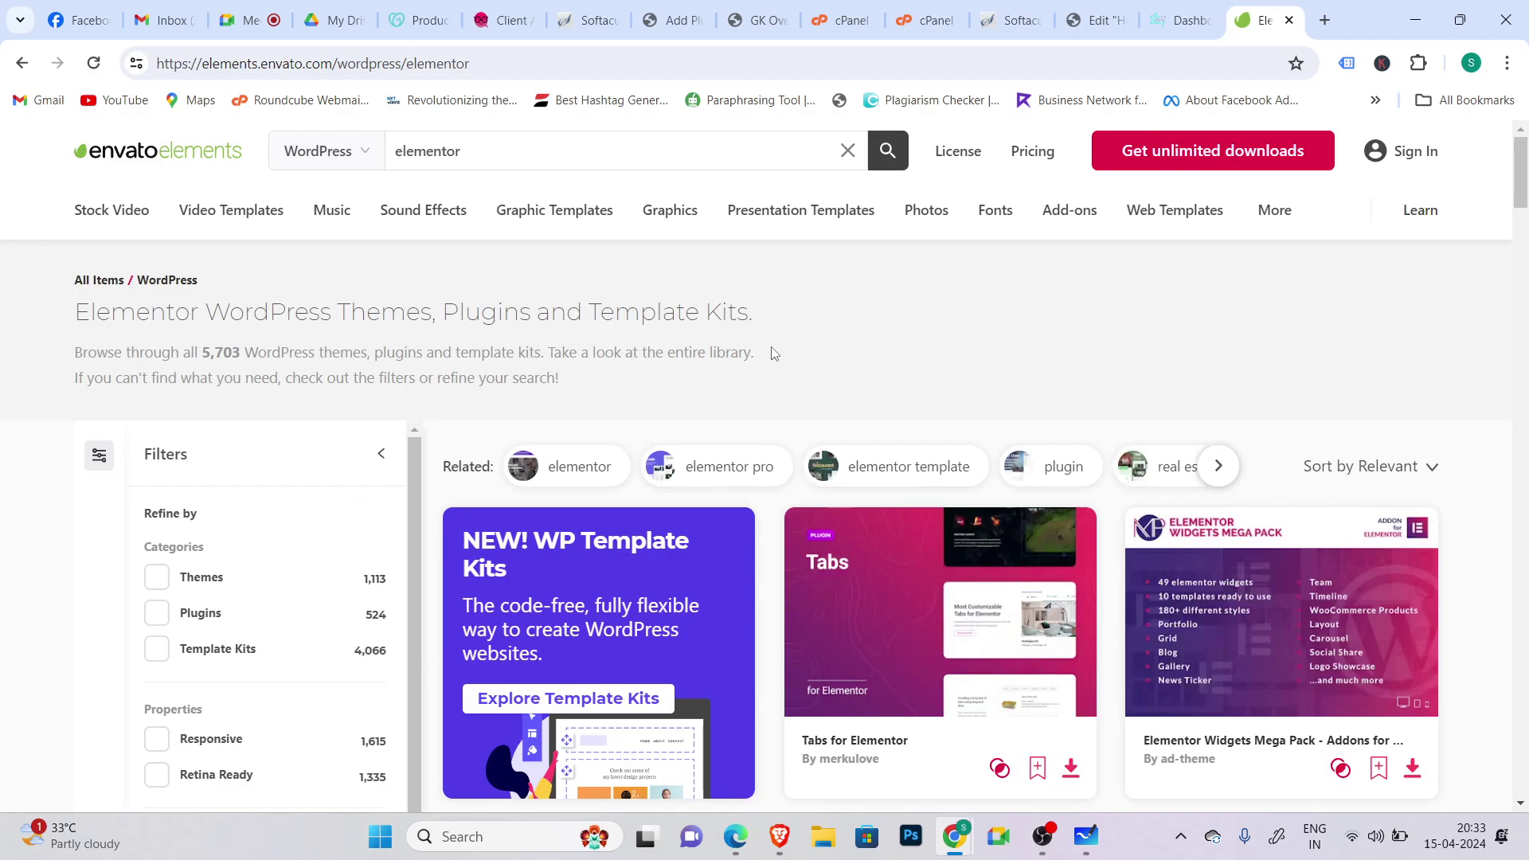
{"action": "scroll", "coordinate": [762, 541], "scroll_direction": "down", "scroll_amount": 5}
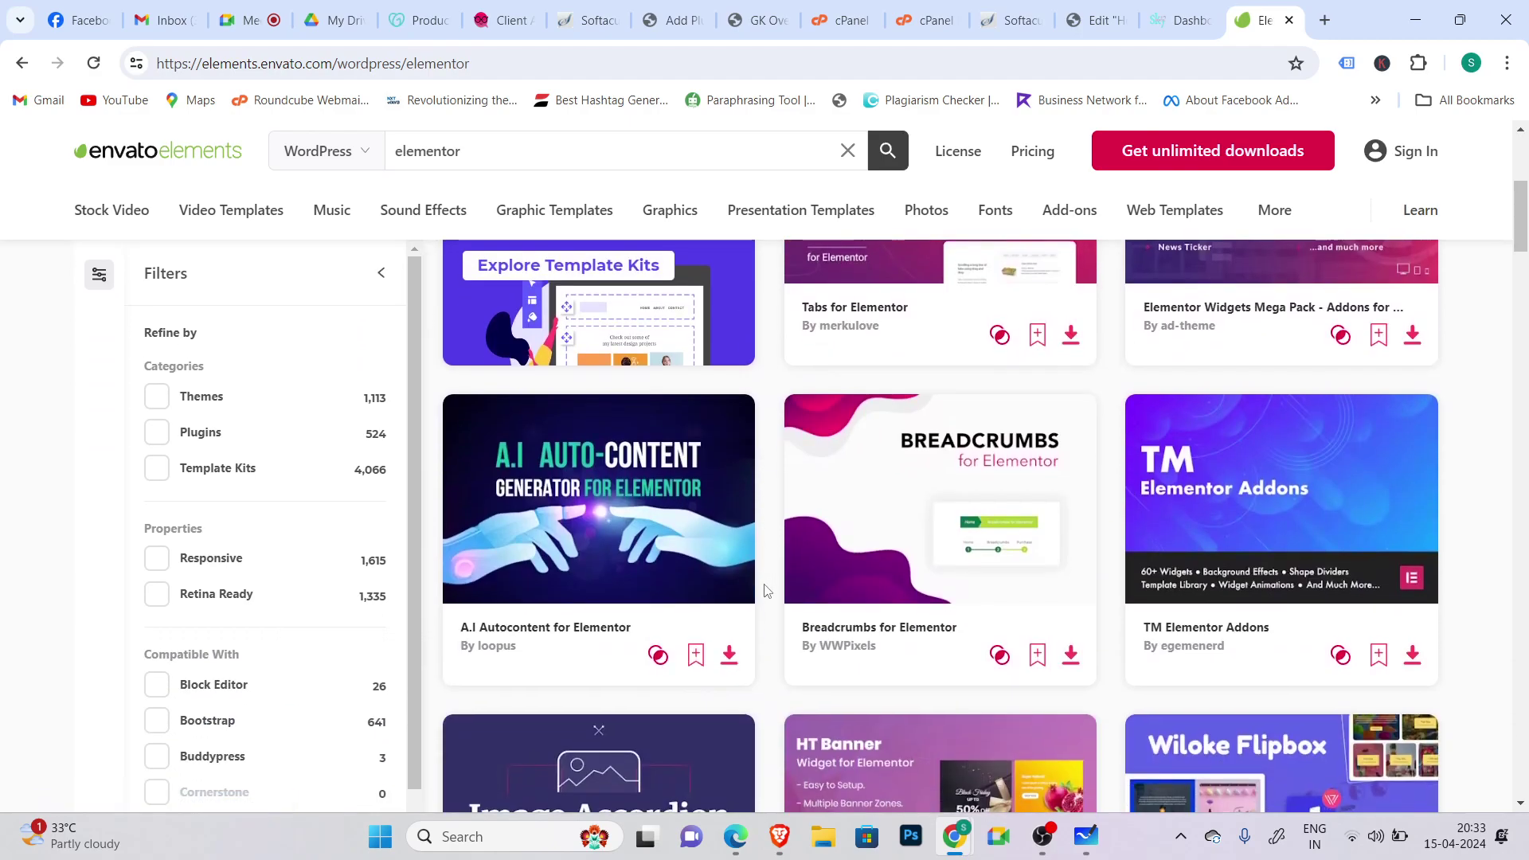
{"action": "scroll", "coordinate": [766, 590], "scroll_direction": "down", "scroll_amount": 4}
{"action": "scroll", "coordinate": [766, 590], "scroll_direction": "down", "scroll_amount": 2}
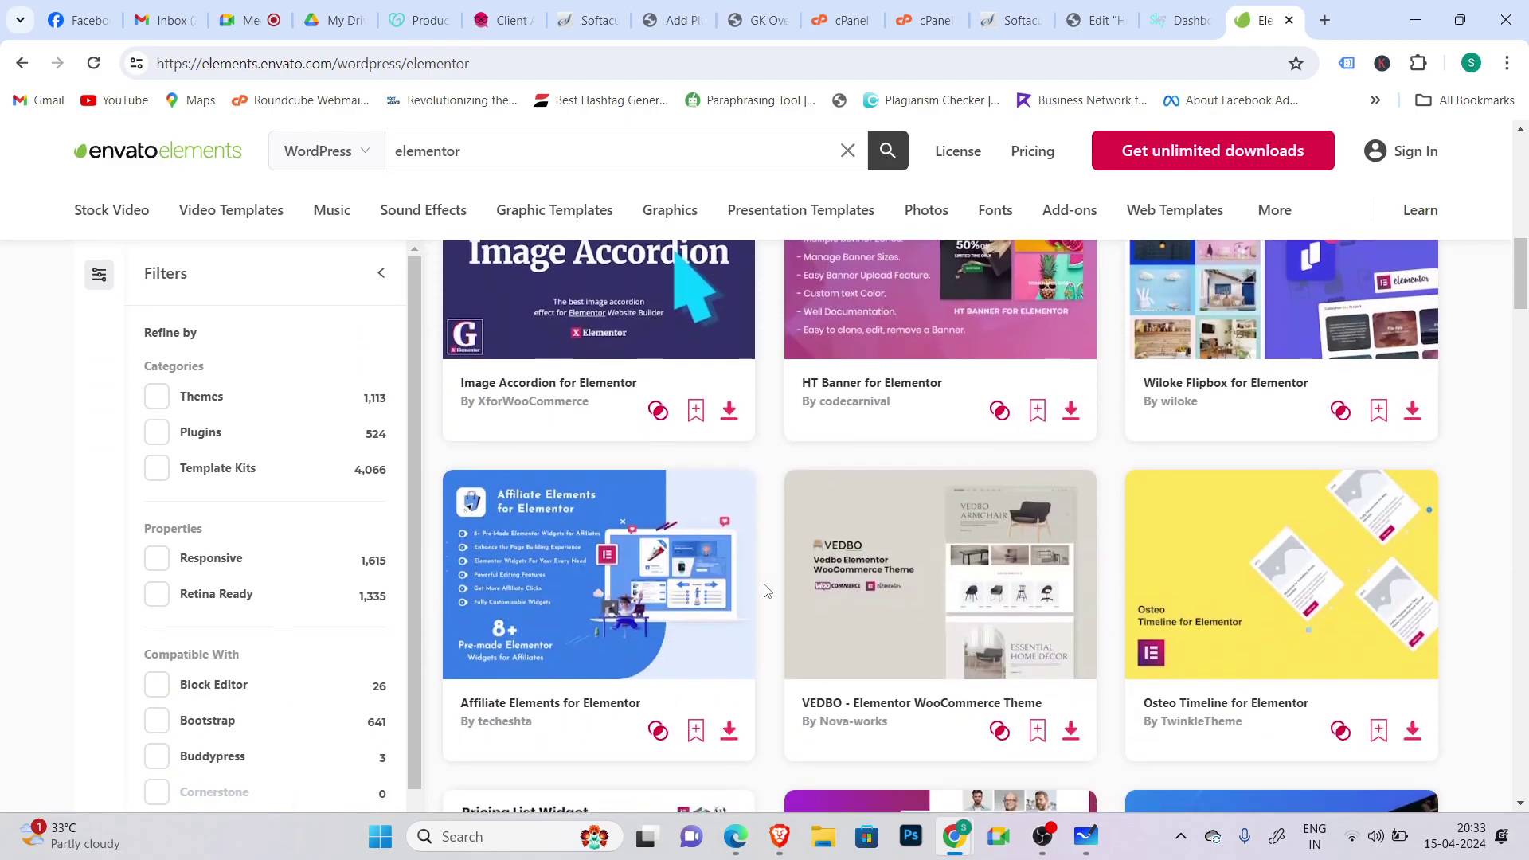
{"action": "scroll", "coordinate": [766, 590], "scroll_direction": "down", "scroll_amount": 4}
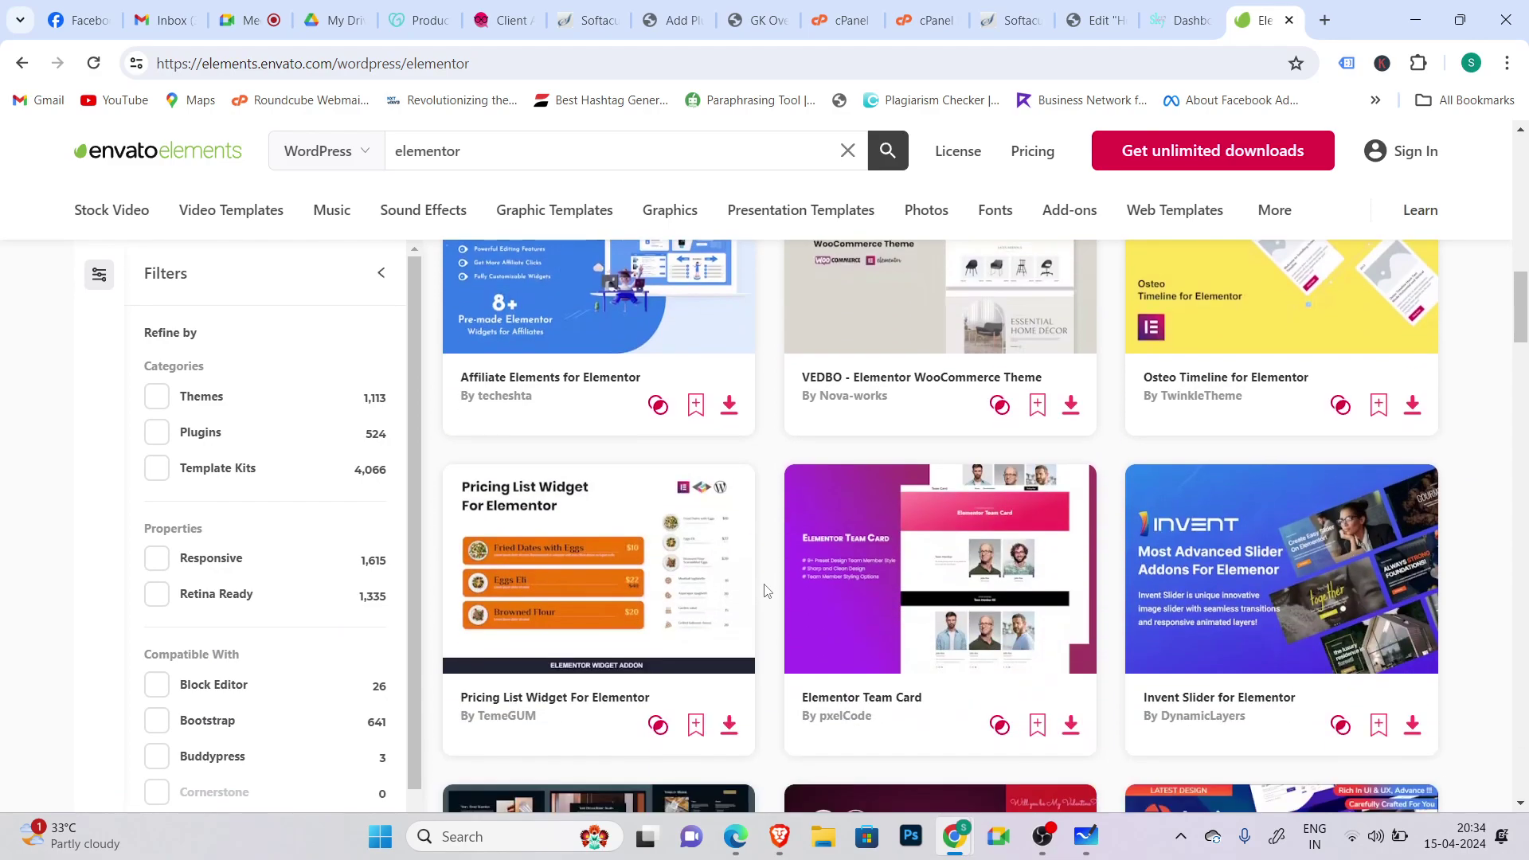
{"action": "scroll", "coordinate": [764, 590], "scroll_direction": "down", "scroll_amount": 2}
{"action": "scroll", "coordinate": [892, 485], "scroll_direction": "up", "scroll_amount": 4}
{"action": "left_click", "coordinate": [892, 485]}
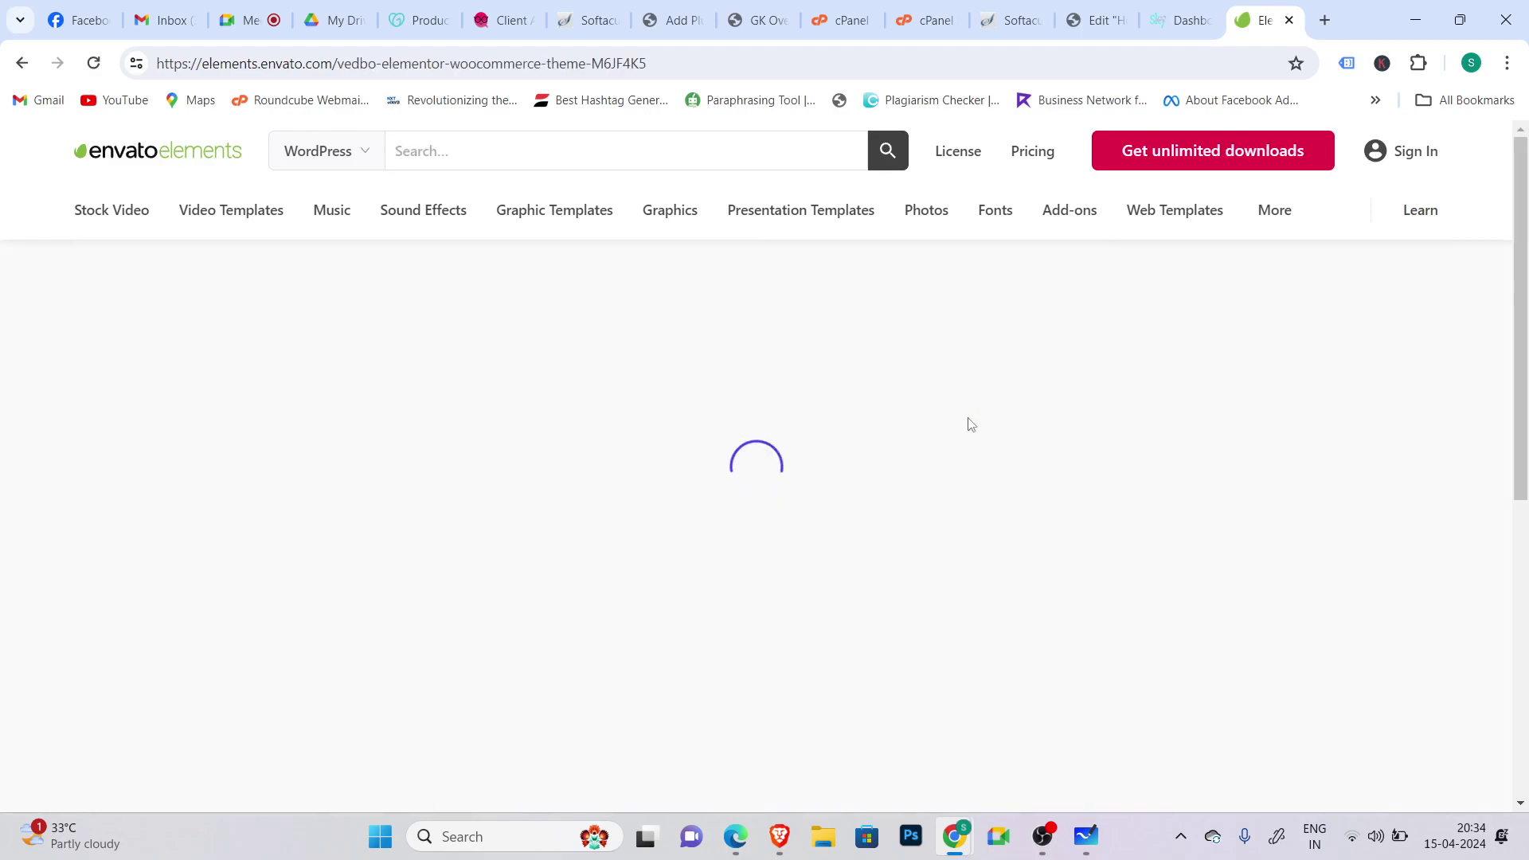
Step: From VEDBO's similar WordPress items, open the Furnilife furniture theme page
{"action": "scroll", "coordinate": [763, 575], "scroll_direction": "down", "scroll_amount": 3}
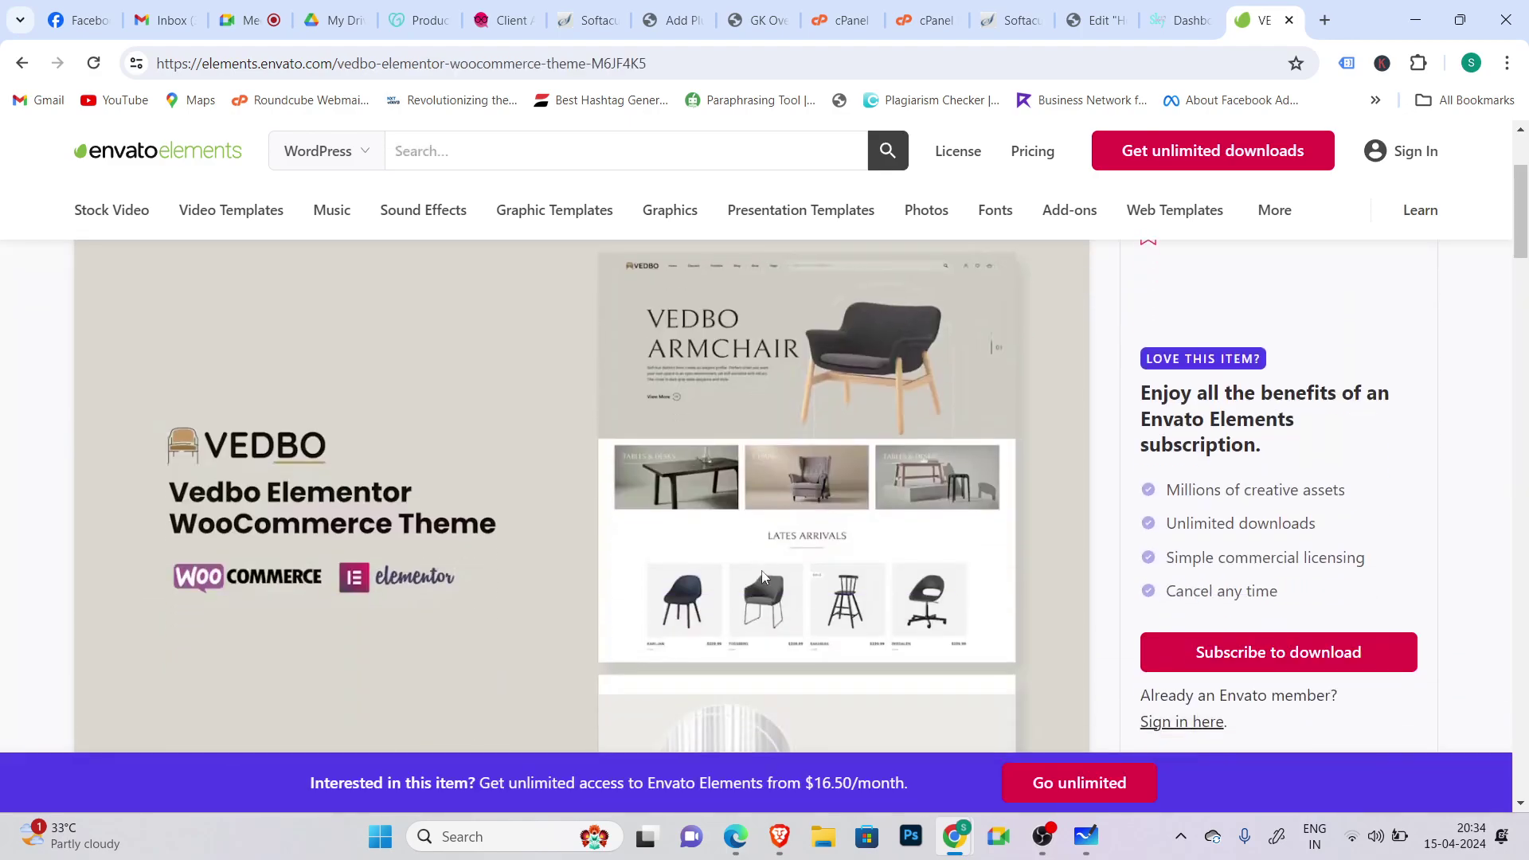
{"action": "scroll", "coordinate": [762, 575], "scroll_direction": "down", "scroll_amount": 10}
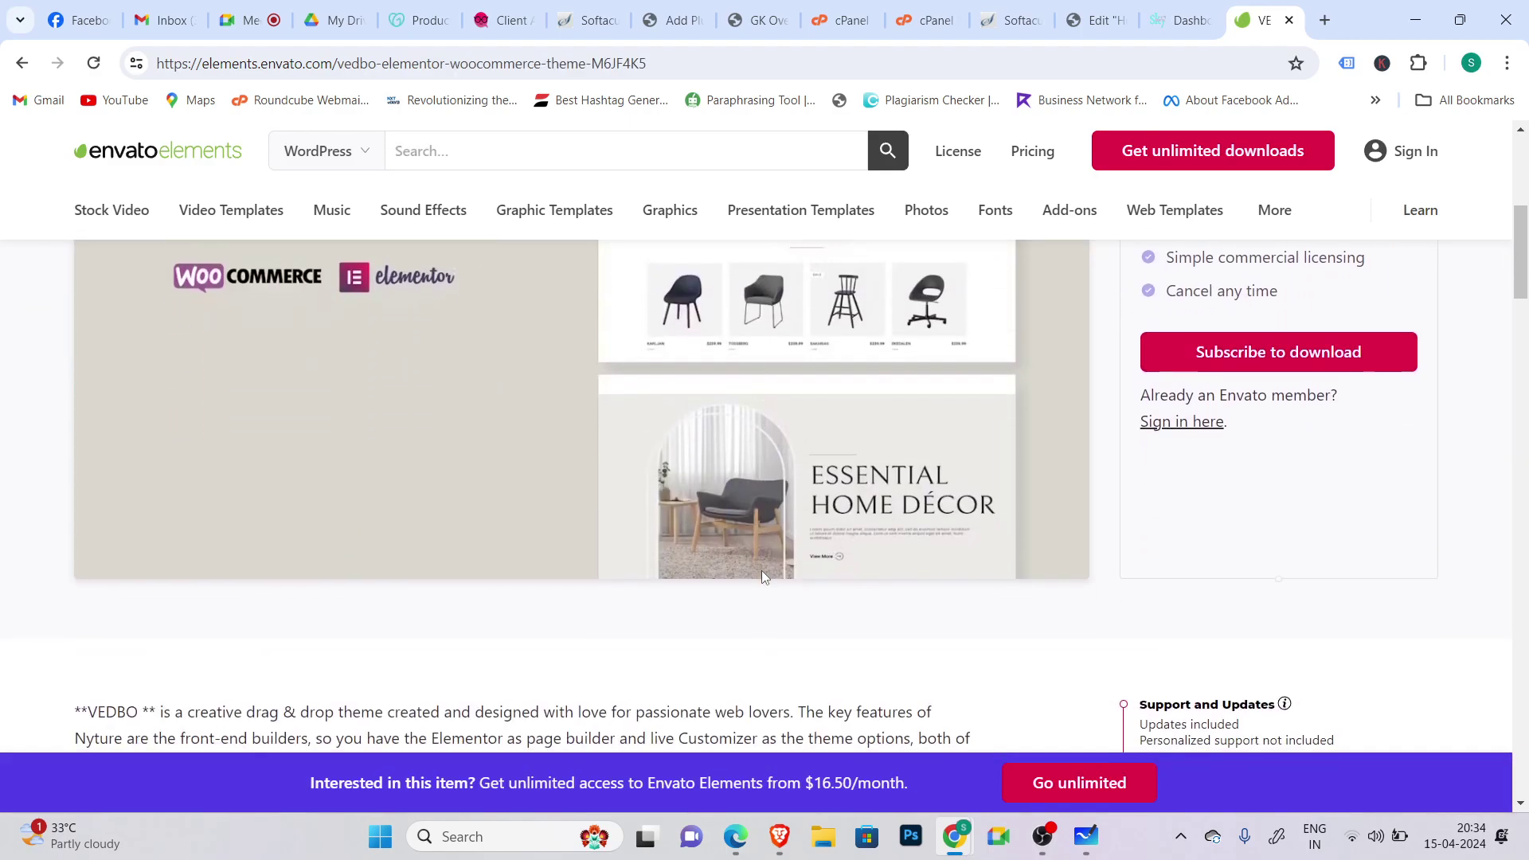
{"action": "scroll", "coordinate": [762, 571], "scroll_direction": "down", "scroll_amount": 1}
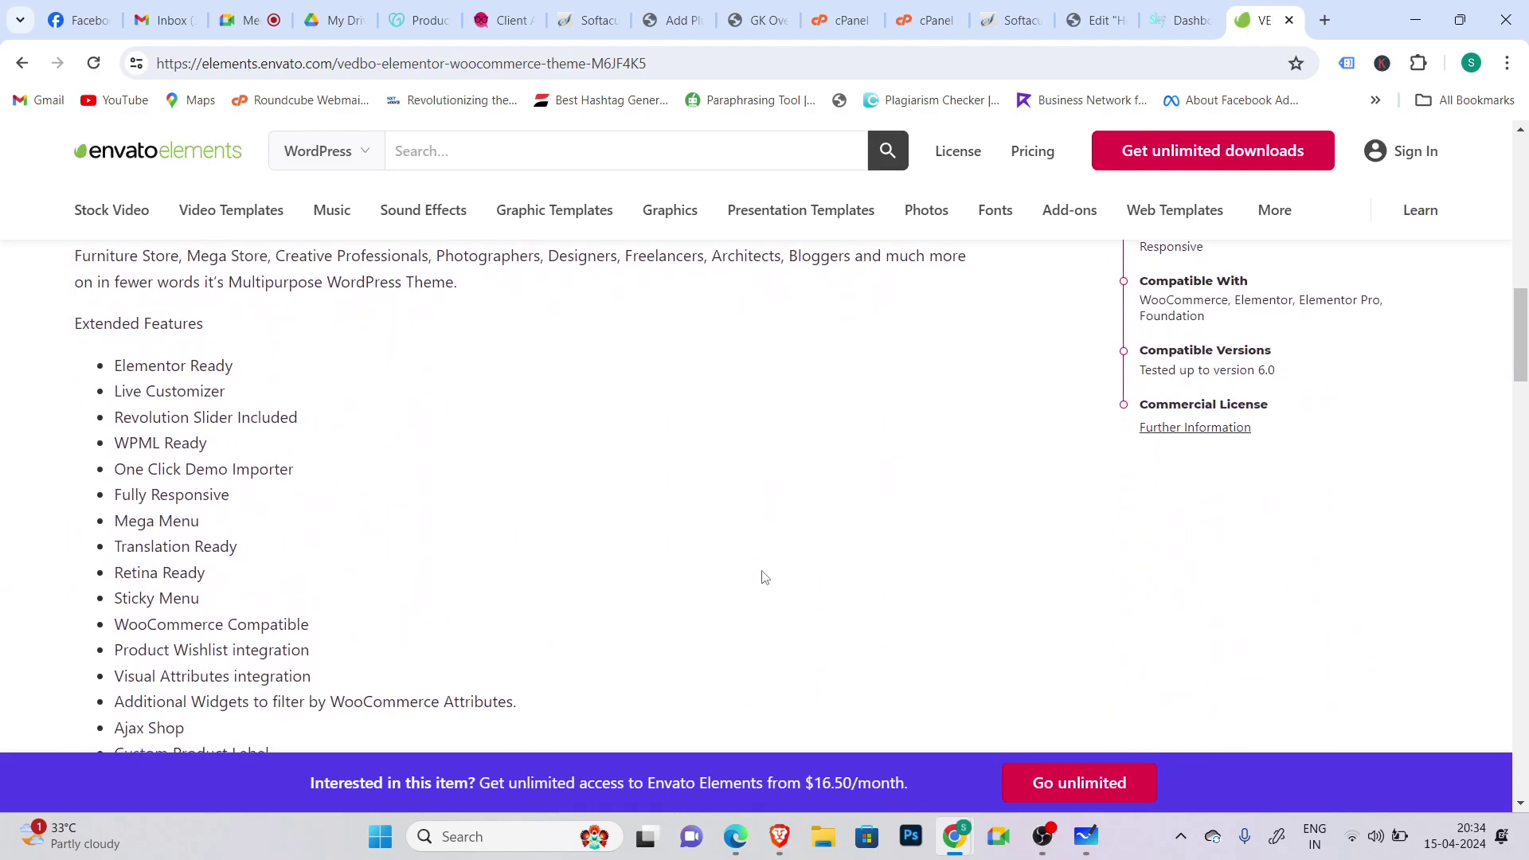
{"action": "scroll", "coordinate": [762, 575], "scroll_direction": "down", "scroll_amount": 17}
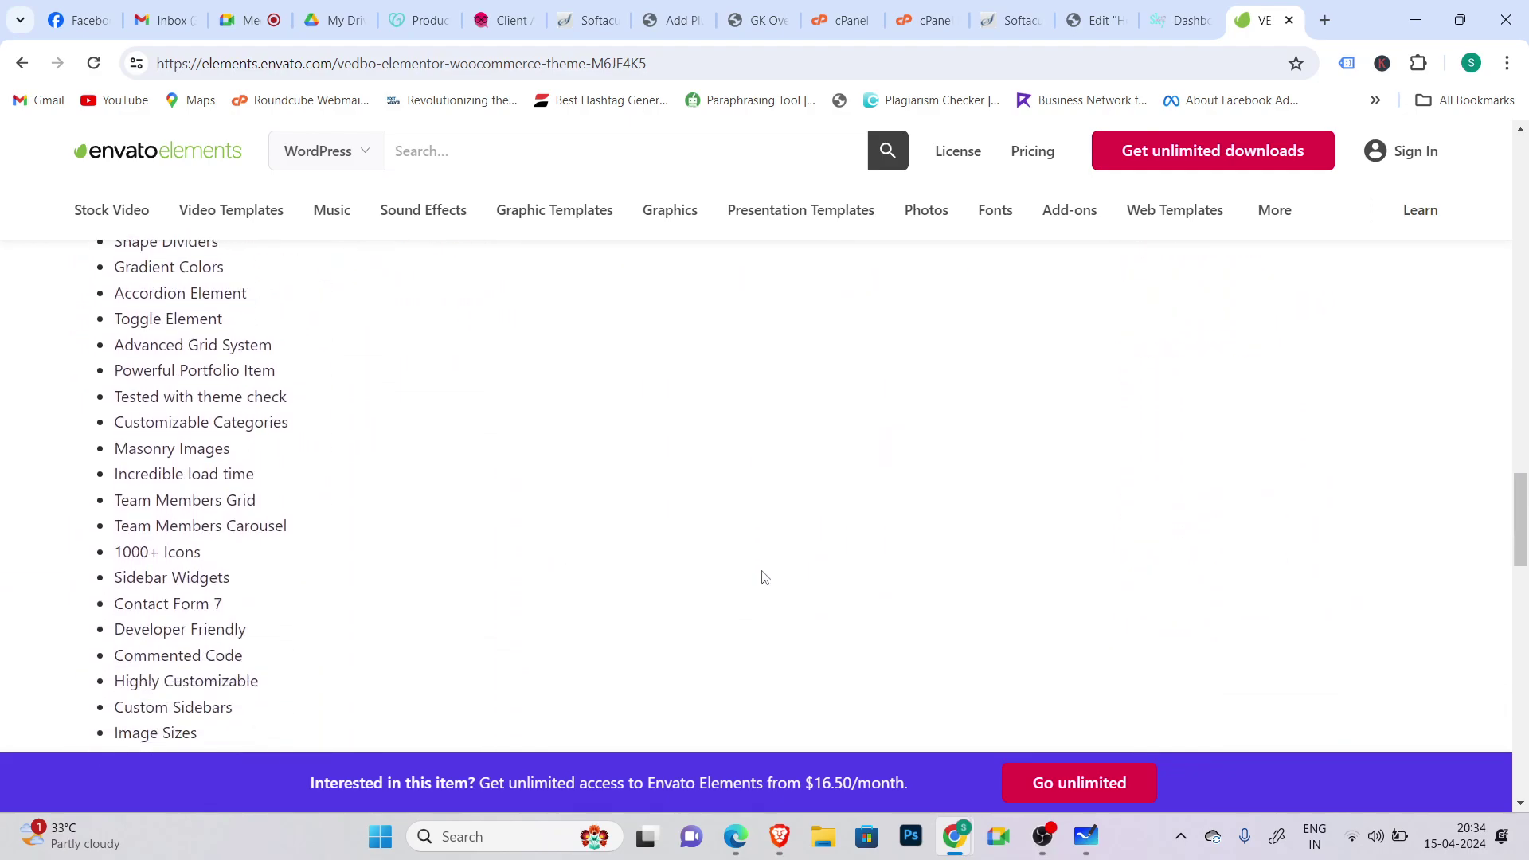
{"action": "scroll", "coordinate": [762, 575], "scroll_direction": "down", "scroll_amount": 15}
{"action": "scroll", "coordinate": [762, 575], "scroll_direction": "up", "scroll_amount": 2}
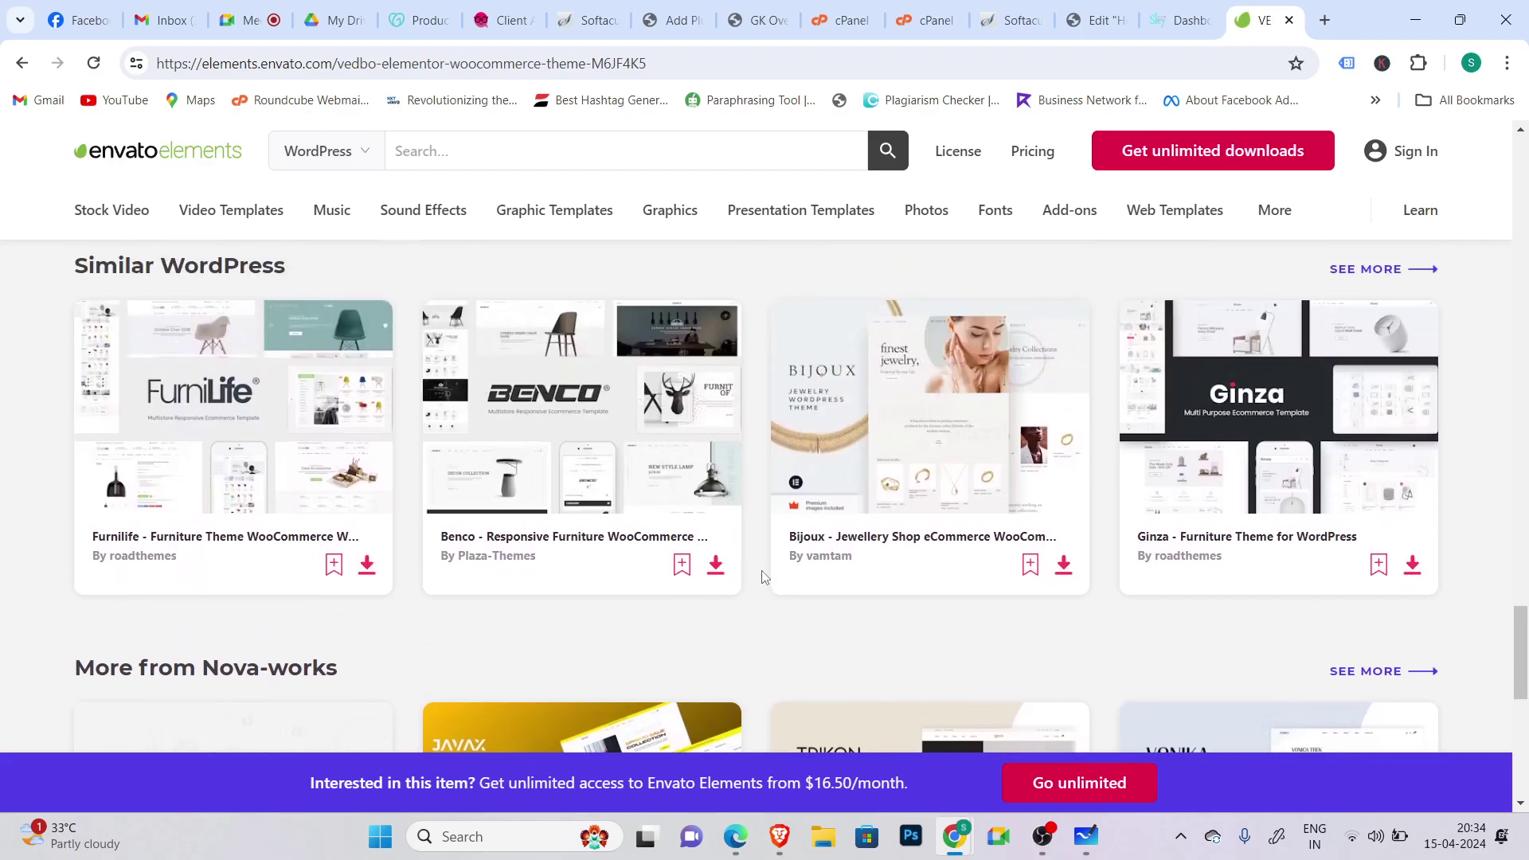
{"action": "left_click", "coordinate": [277, 437]}
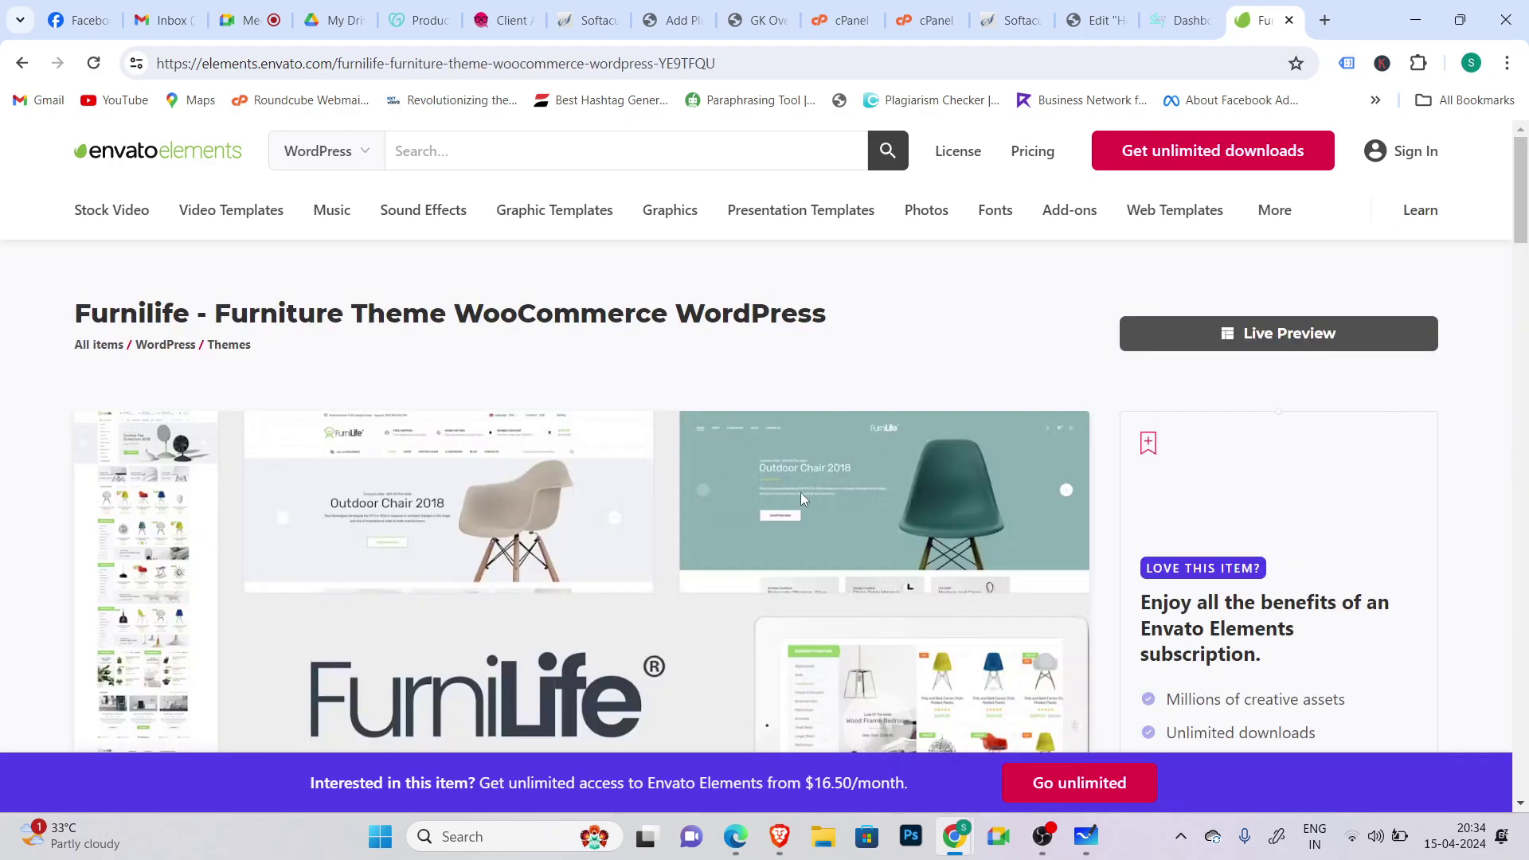
{"action": "scroll", "coordinate": [801, 497], "scroll_direction": "down", "scroll_amount": 2}
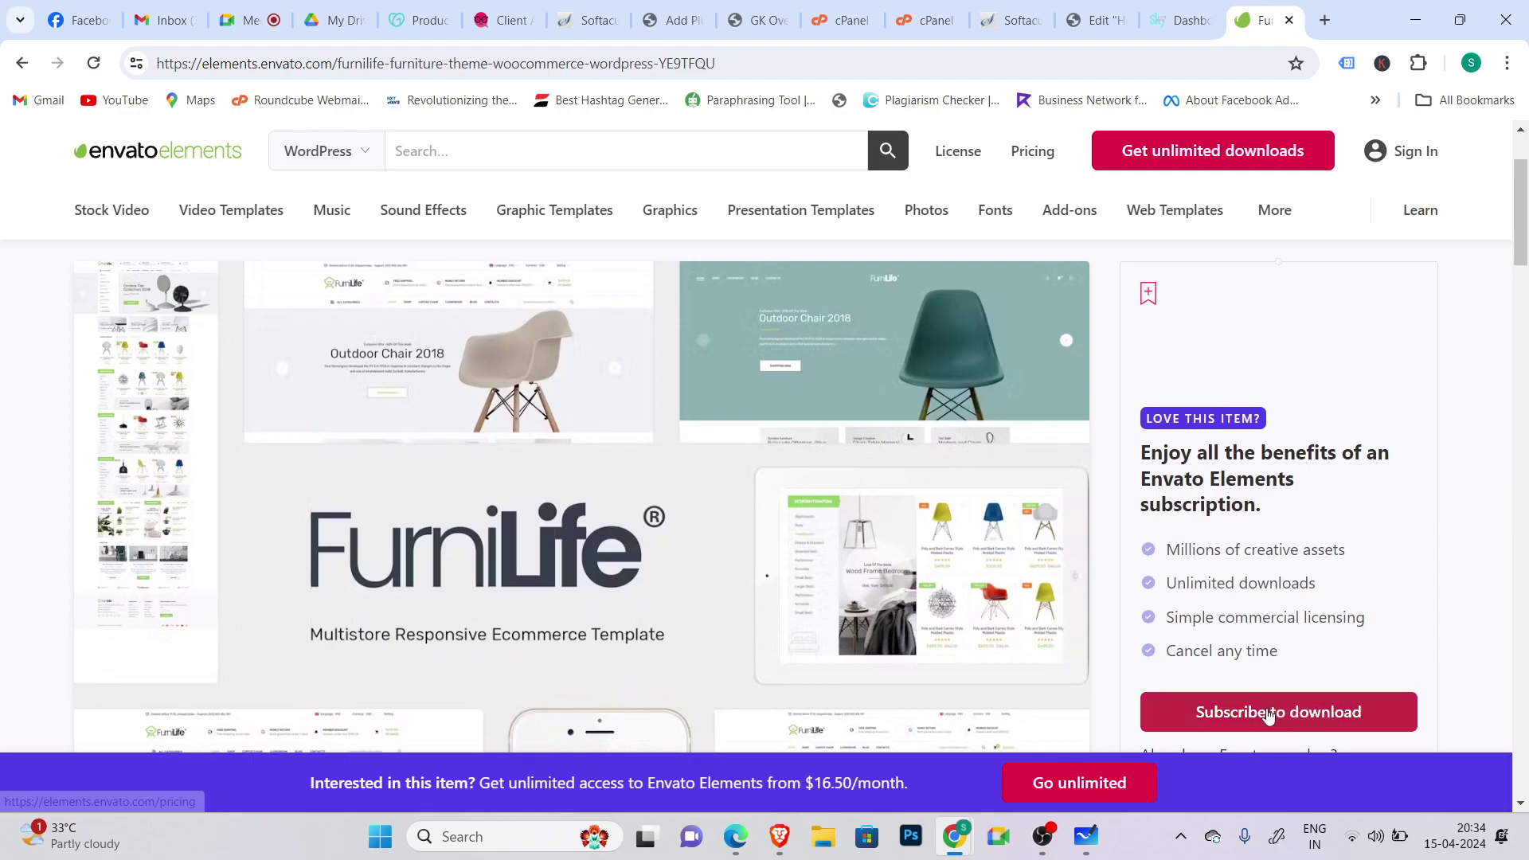
{"action": "scroll", "coordinate": [1269, 716], "scroll_direction": "down", "scroll_amount": 2}
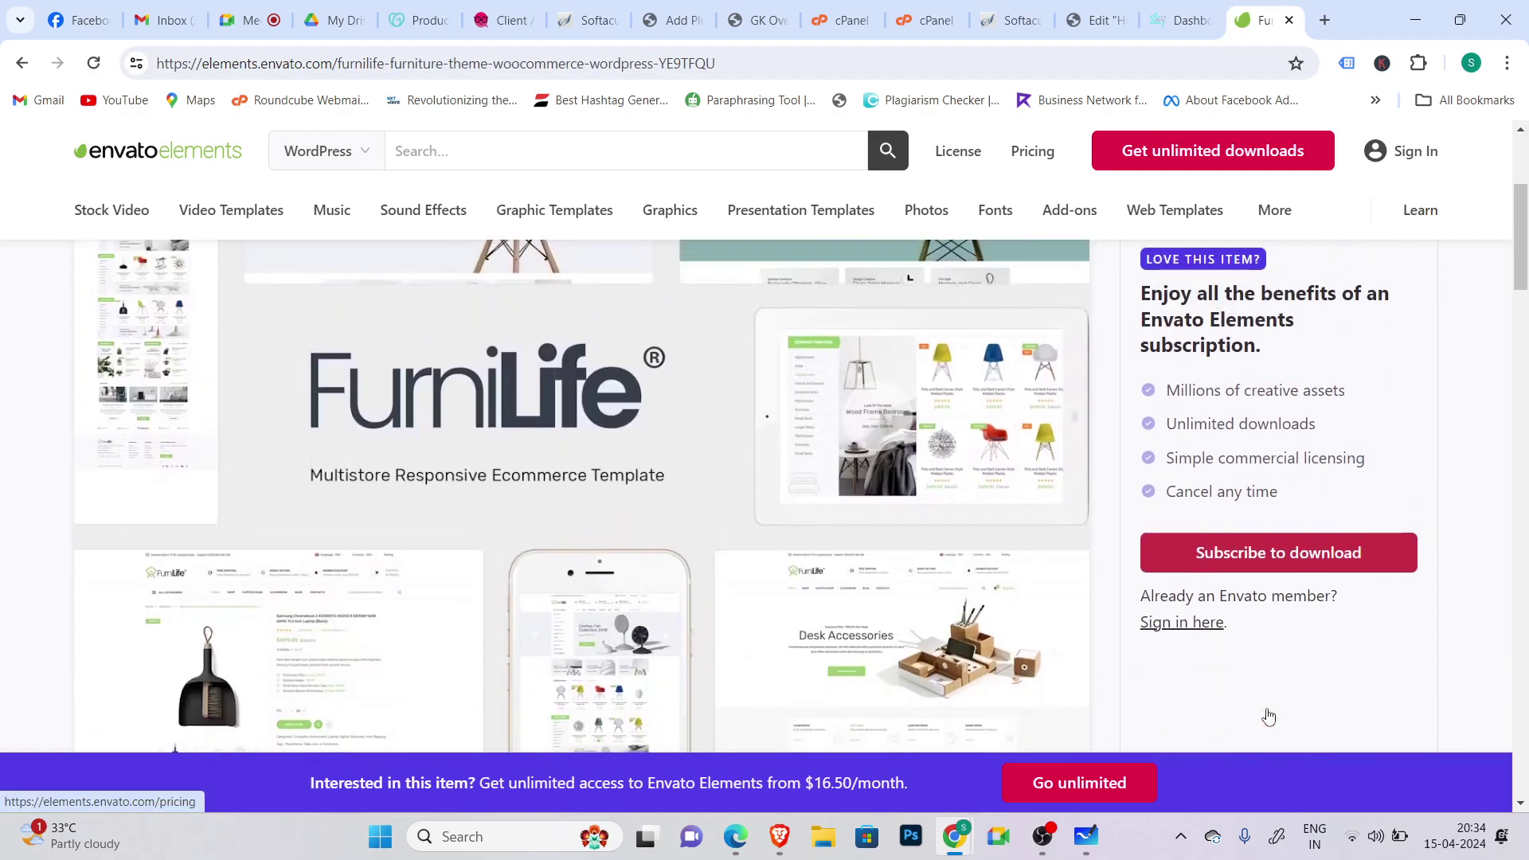
{"action": "scroll", "coordinate": [1269, 716], "scroll_direction": "up", "scroll_amount": 1}
{"action": "scroll", "coordinate": [1293, 509], "scroll_direction": "up", "scroll_amount": 3}
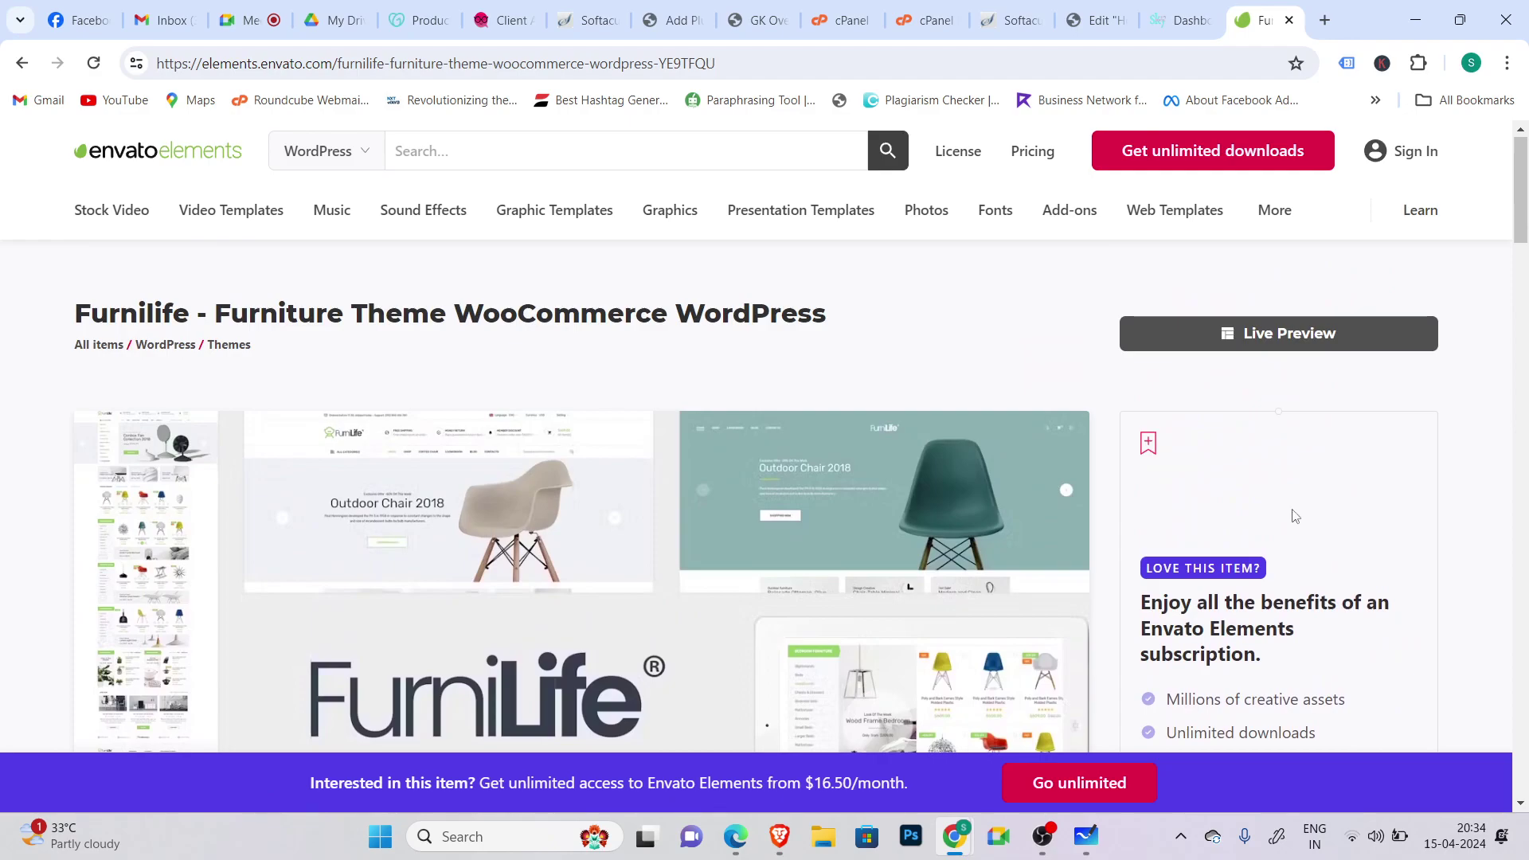
Step: Launch the Furnilife live preview, open HOME PAGE 1, and scroll through the demo store
{"action": "left_click", "coordinate": [1243, 348]}
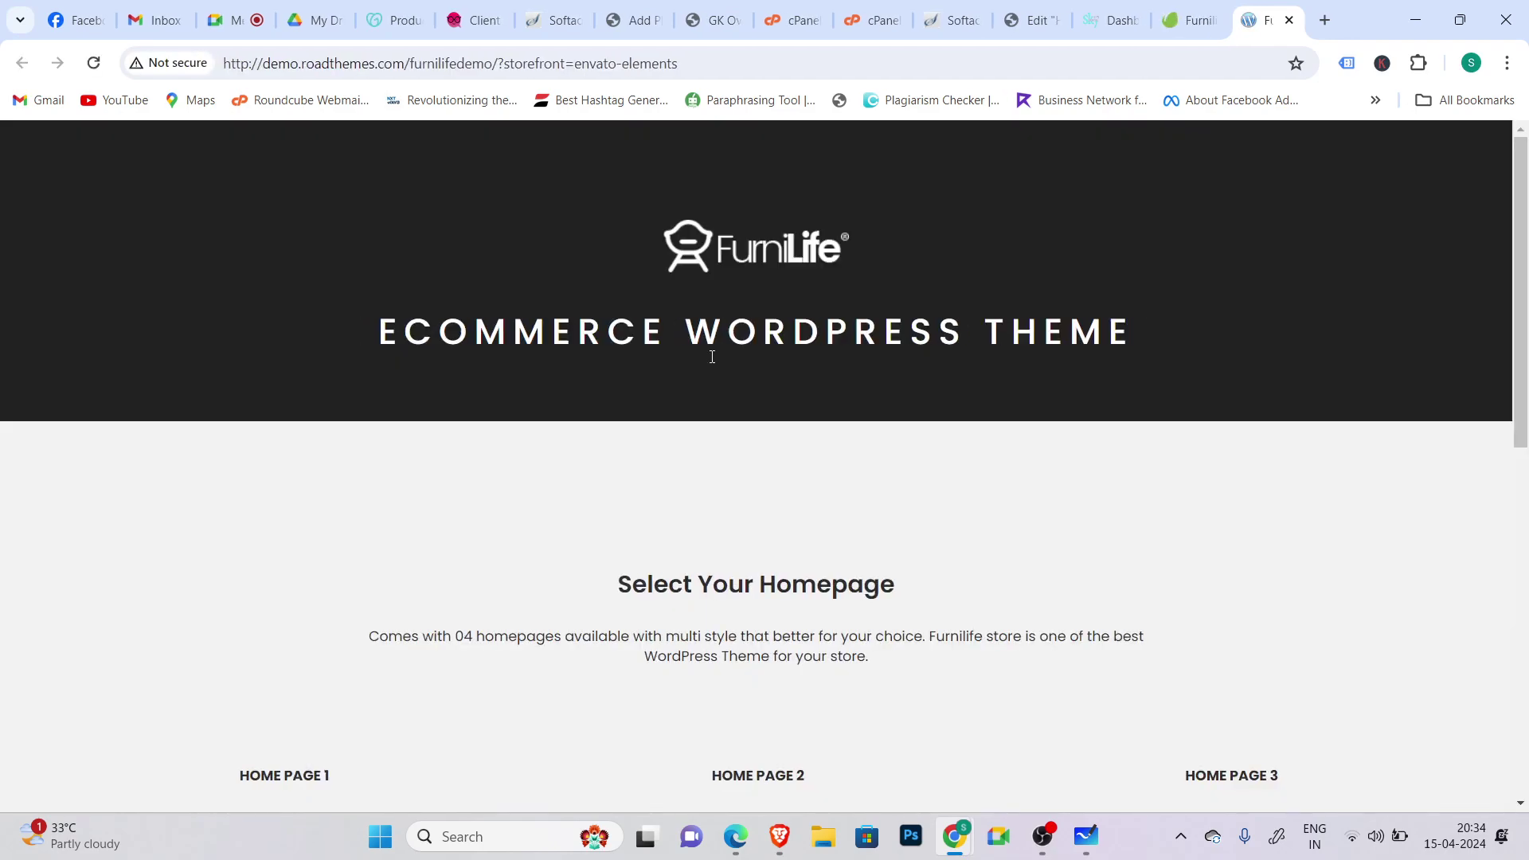
{"action": "scroll", "coordinate": [155, 662], "scroll_direction": "down", "scroll_amount": 5}
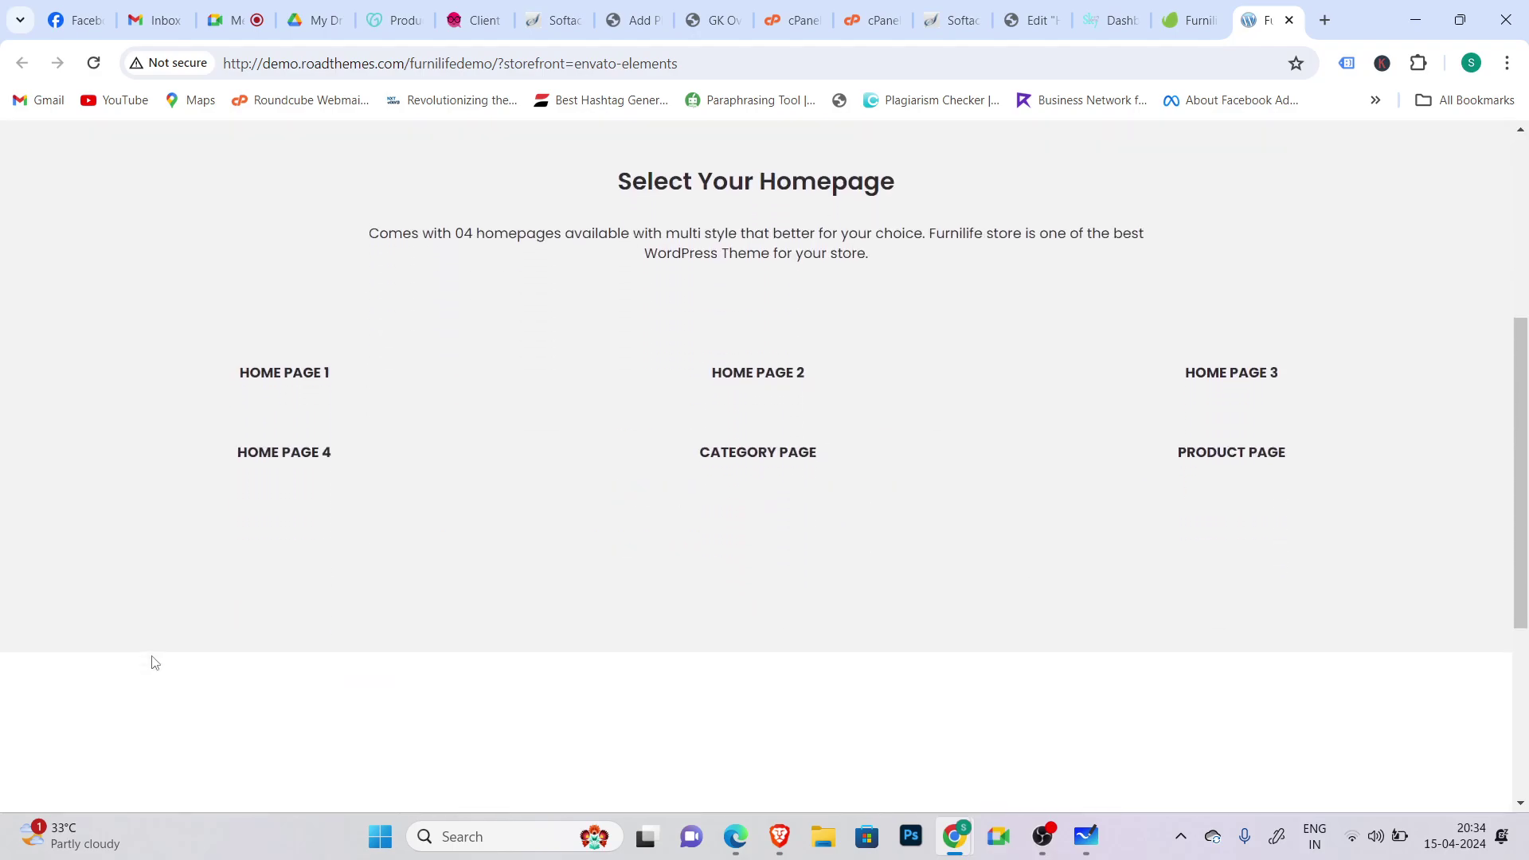
{"action": "left_click", "coordinate": [287, 371]}
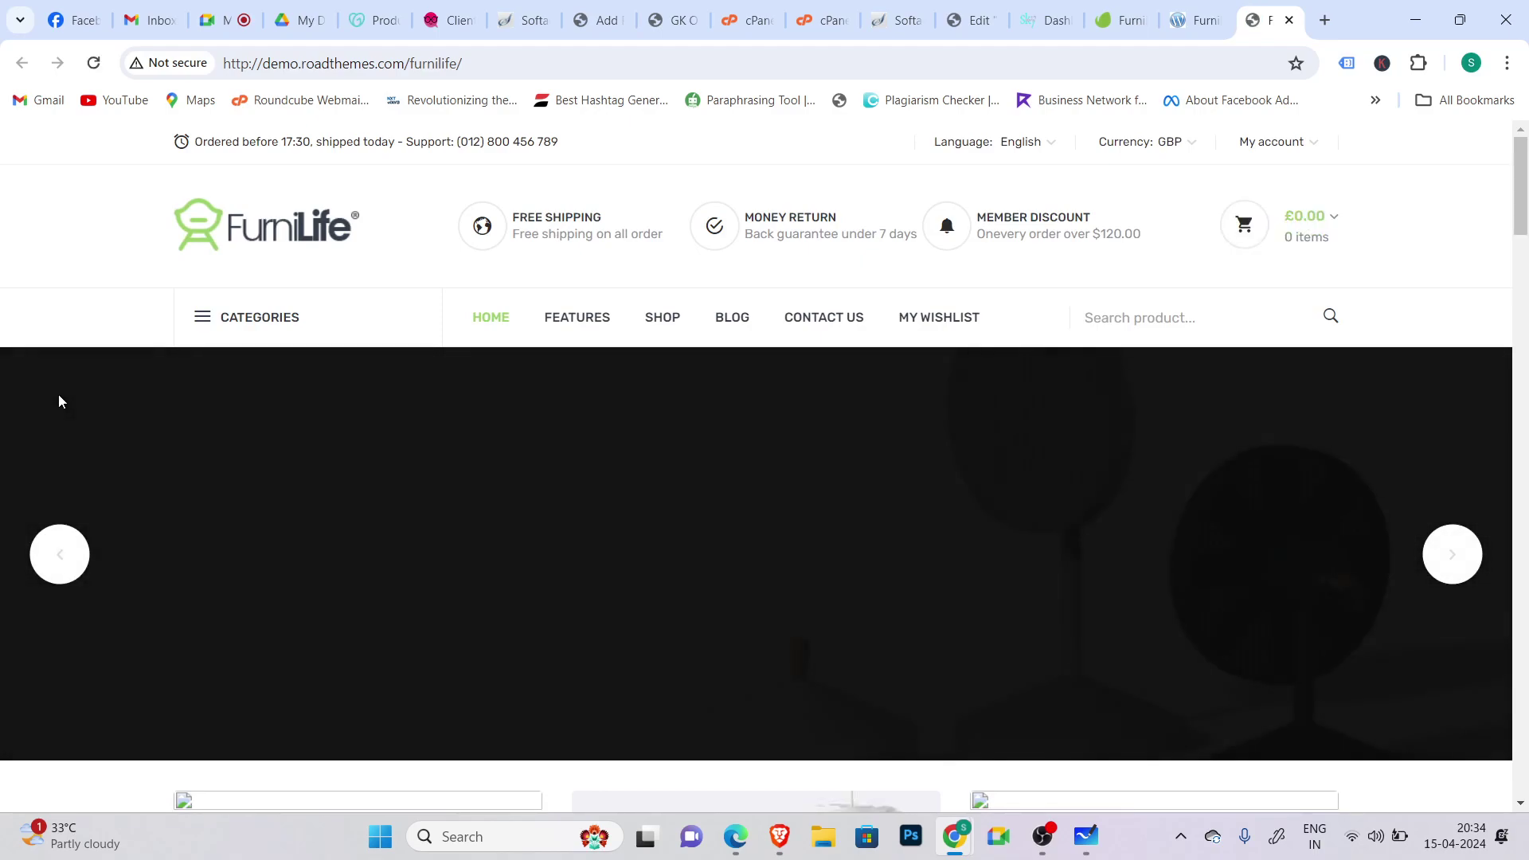
{"action": "scroll", "coordinate": [59, 393], "scroll_direction": "down", "scroll_amount": 10}
{"action": "scroll", "coordinate": [61, 400], "scroll_direction": "down", "scroll_amount": 14}
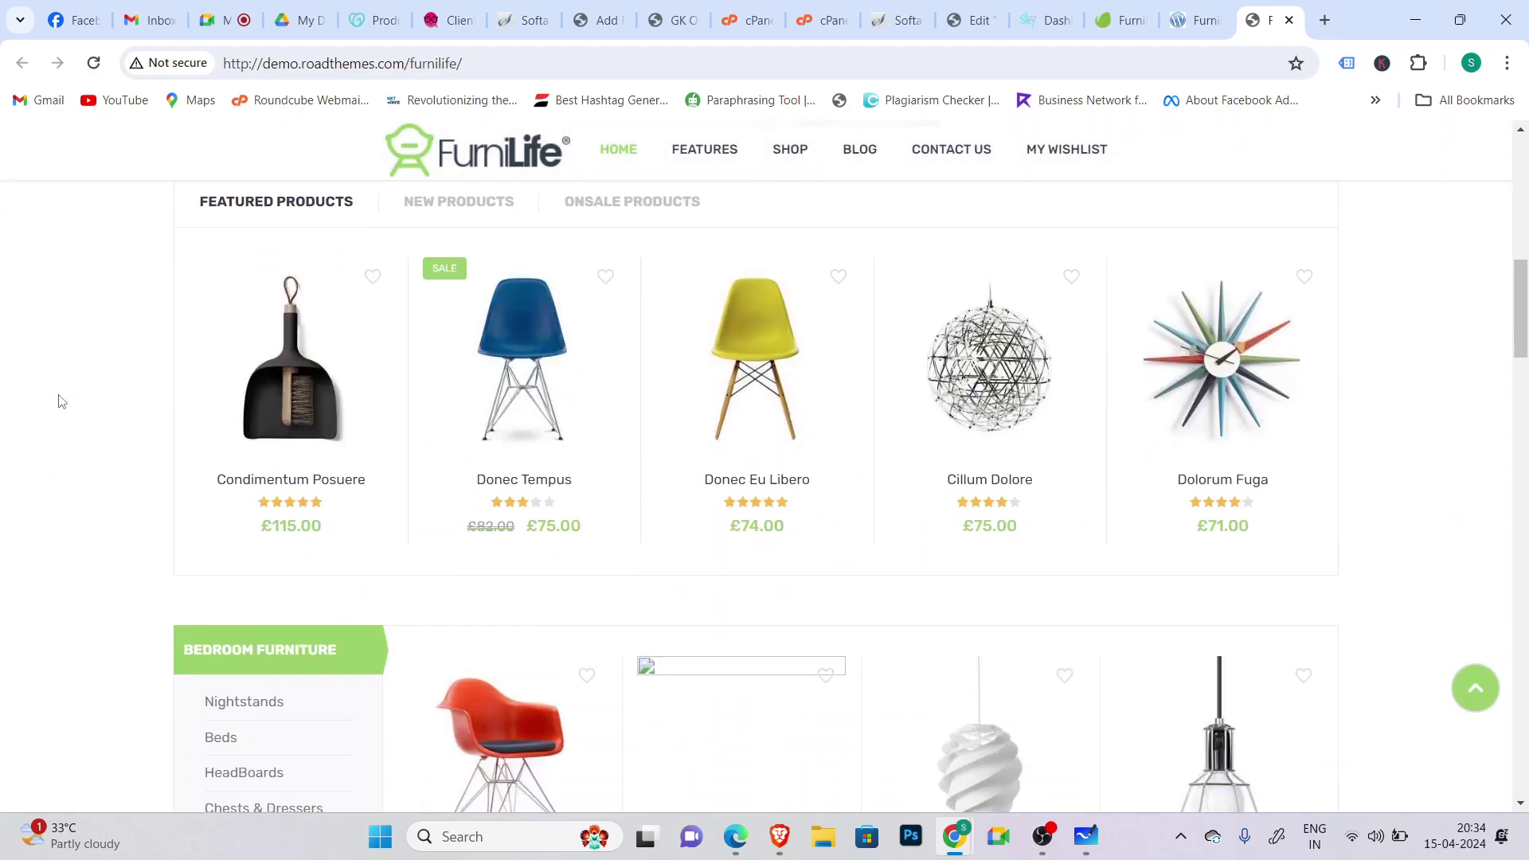
{"action": "scroll", "coordinate": [61, 401], "scroll_direction": "down", "scroll_amount": 12}
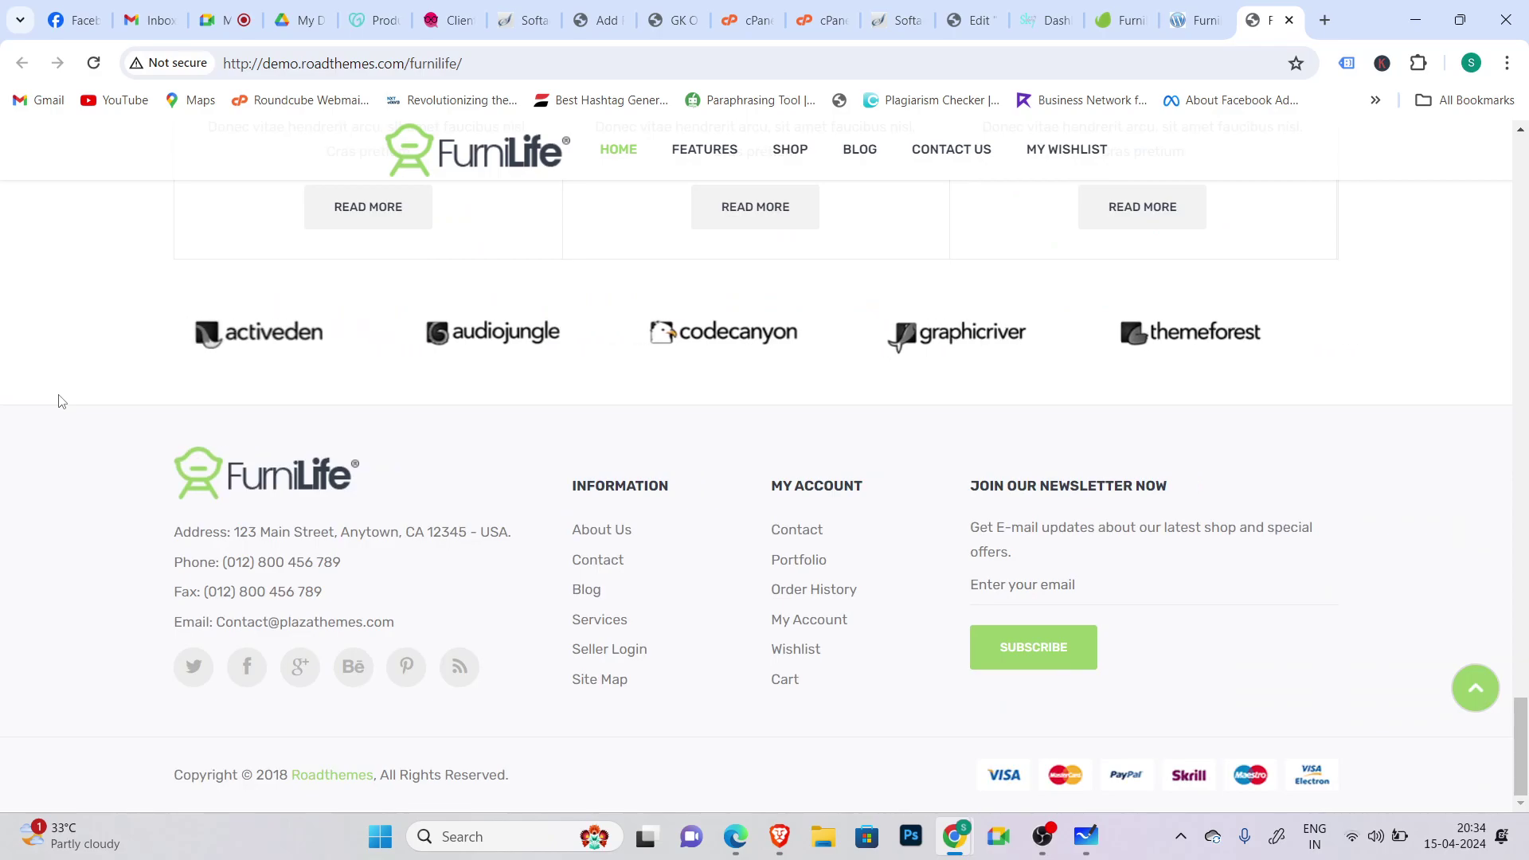
{"action": "scroll", "coordinate": [62, 401], "scroll_direction": "up", "scroll_amount": 10}
{"action": "scroll", "coordinate": [61, 401], "scroll_direction": "up", "scroll_amount": 15}
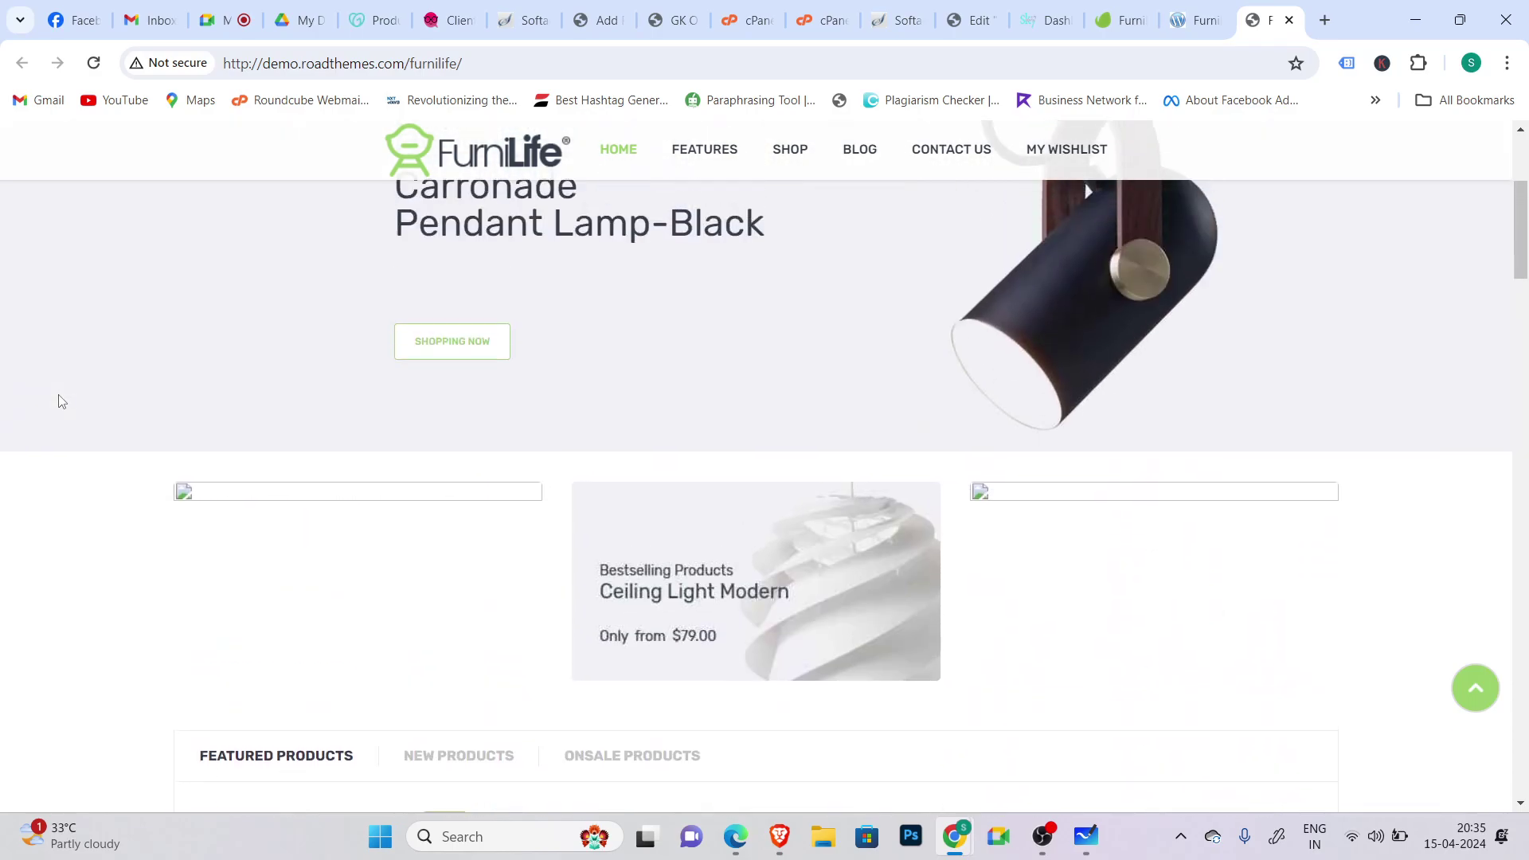
{"action": "scroll", "coordinate": [61, 400], "scroll_direction": "up", "scroll_amount": 4}
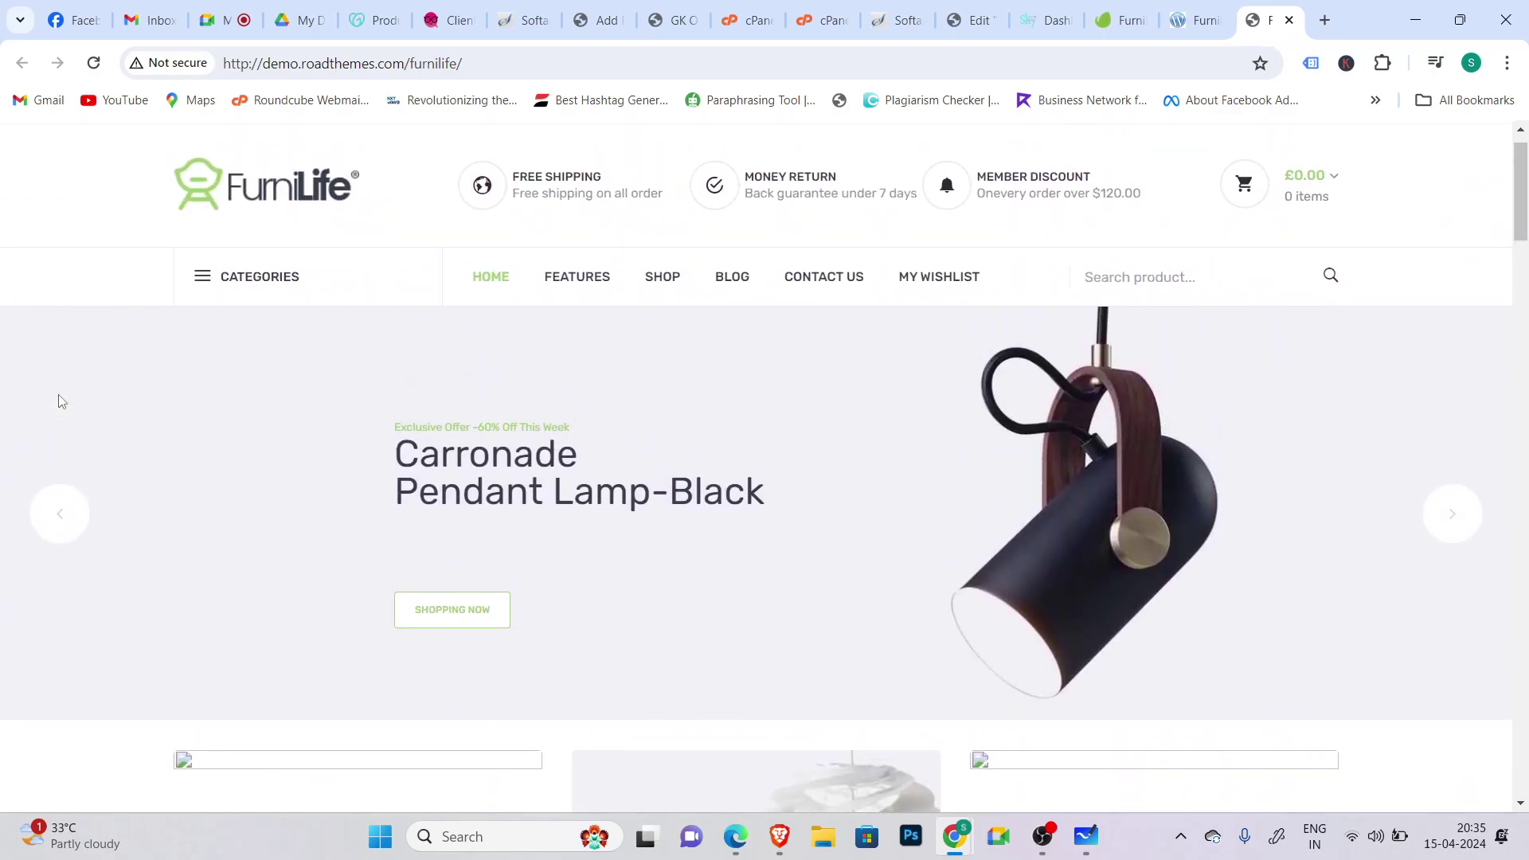
{"action": "scroll", "coordinate": [61, 400], "scroll_direction": "up", "scroll_amount": 1}
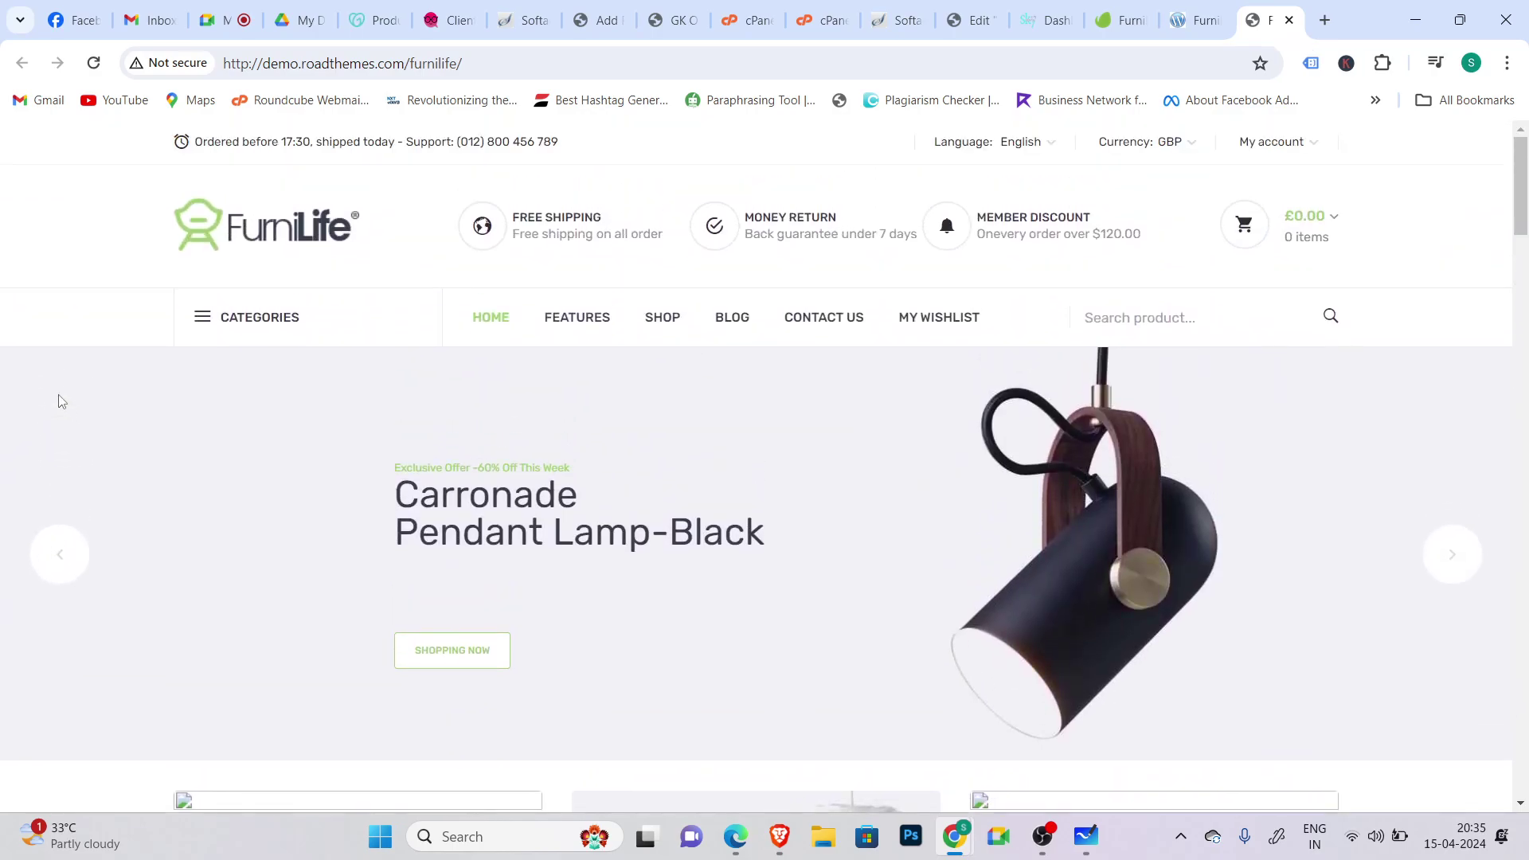
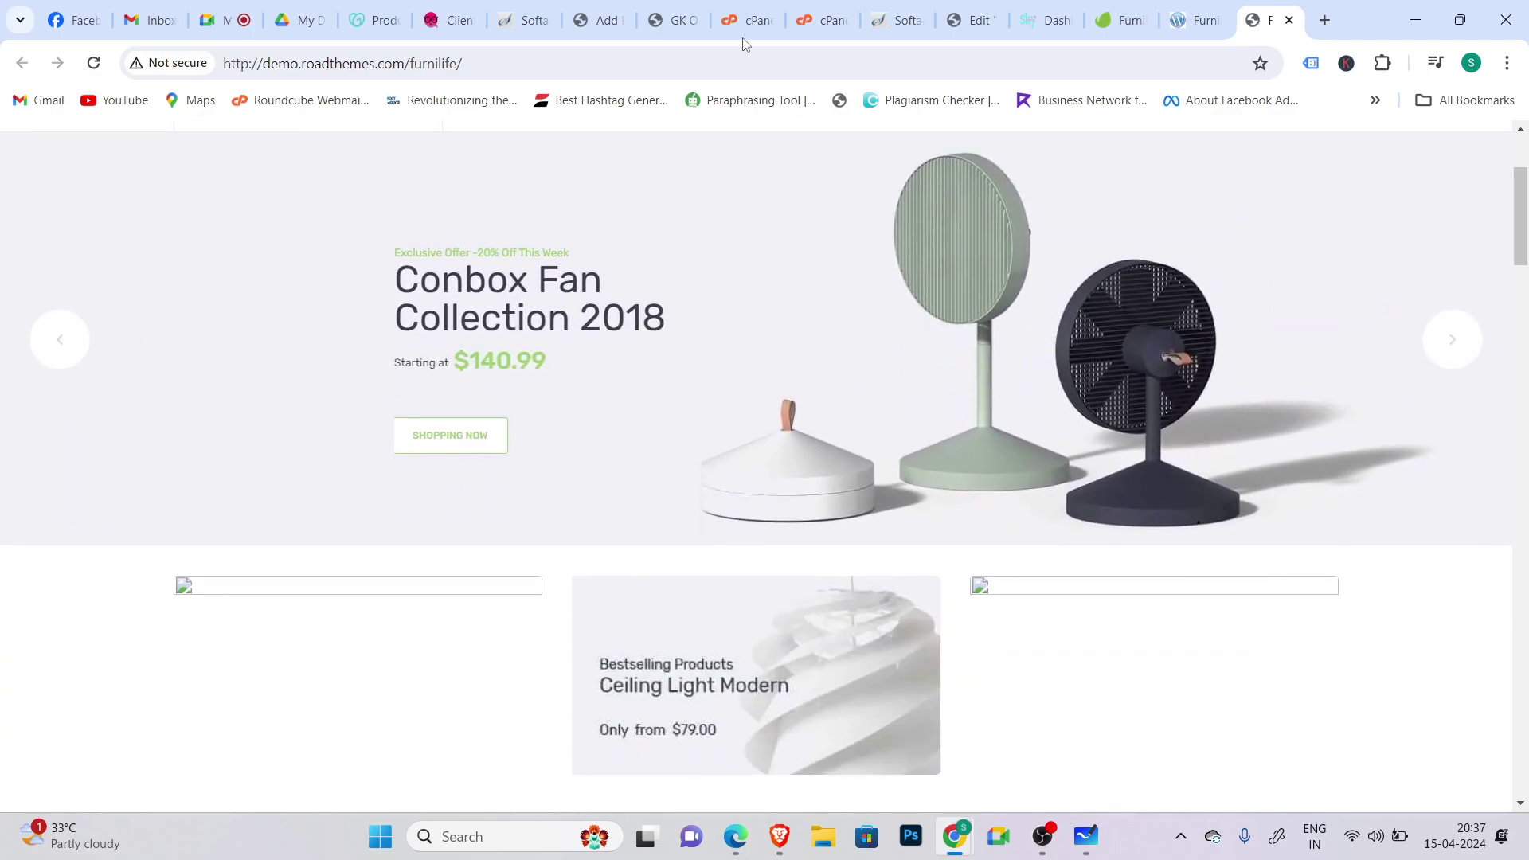
Step: Go back to the Elementor plugin search results and activate Elementor Website Builder
{"action": "left_click", "coordinate": [967, 20]}
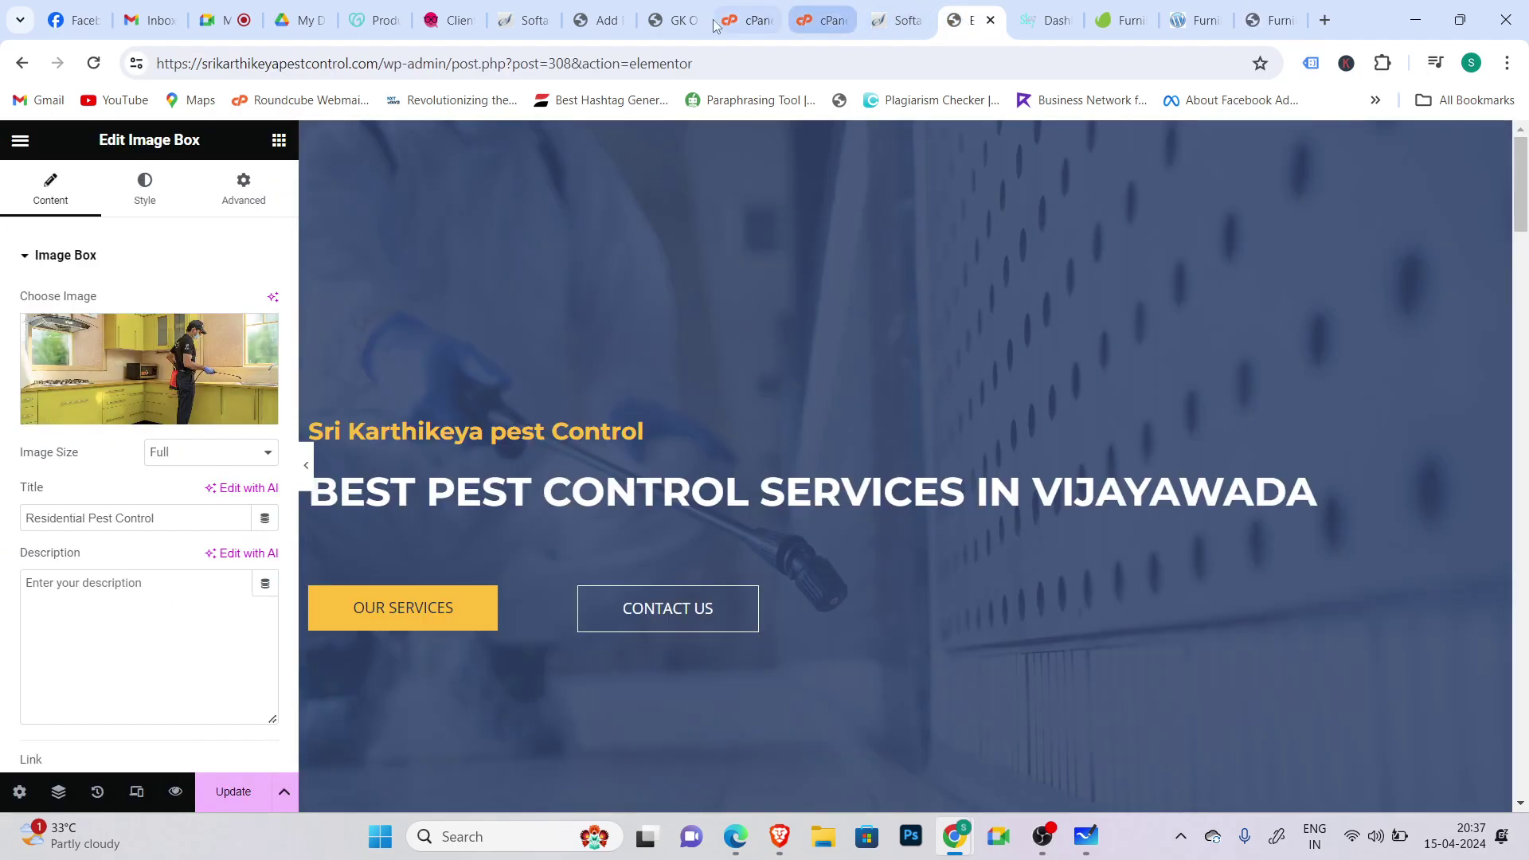
{"action": "left_click", "coordinate": [664, 20]}
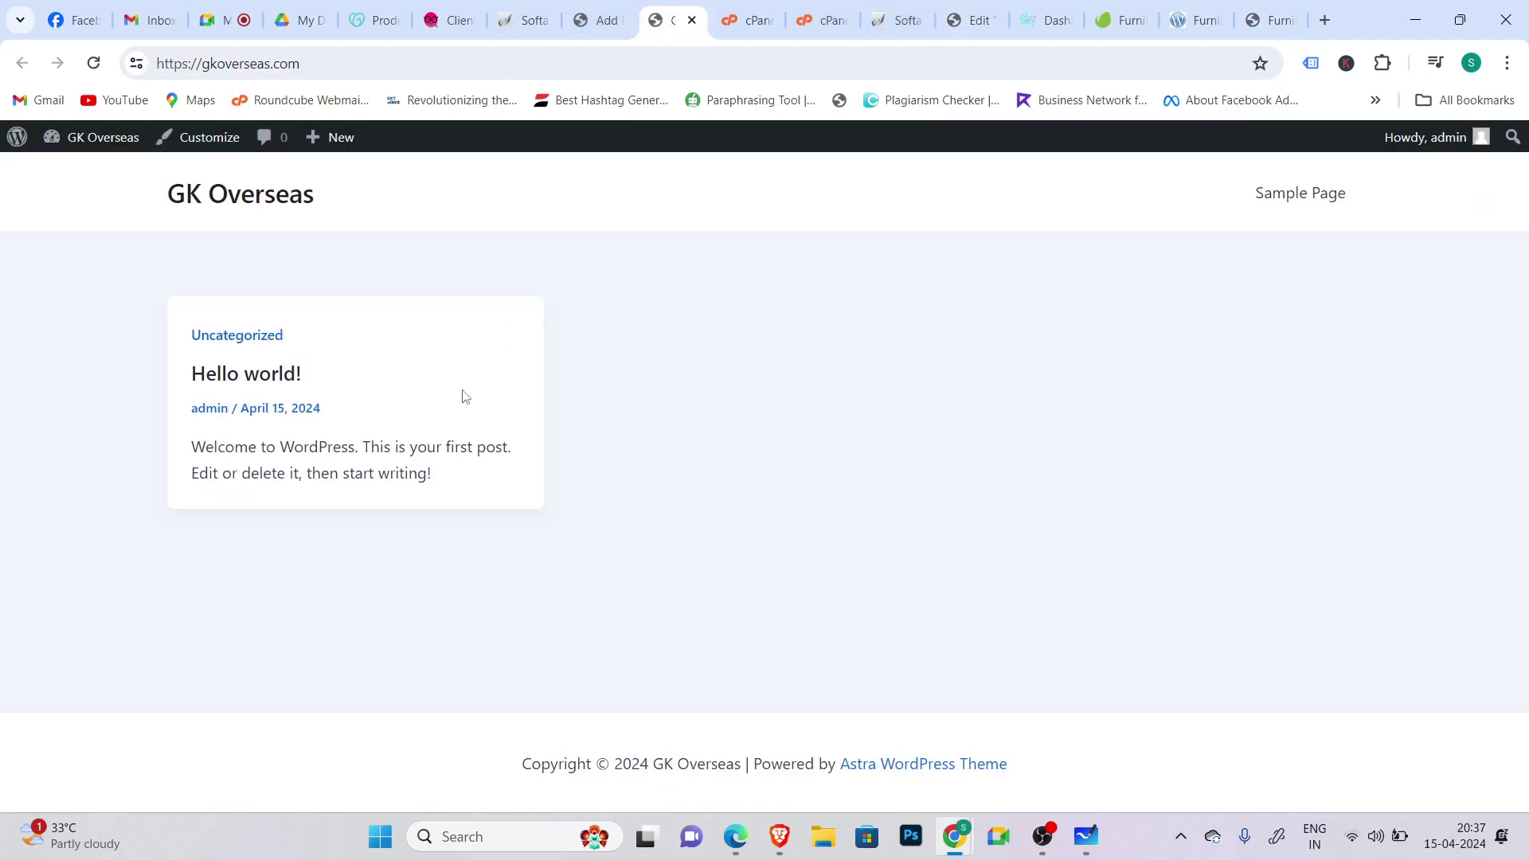
{"action": "left_click", "coordinate": [605, 19]}
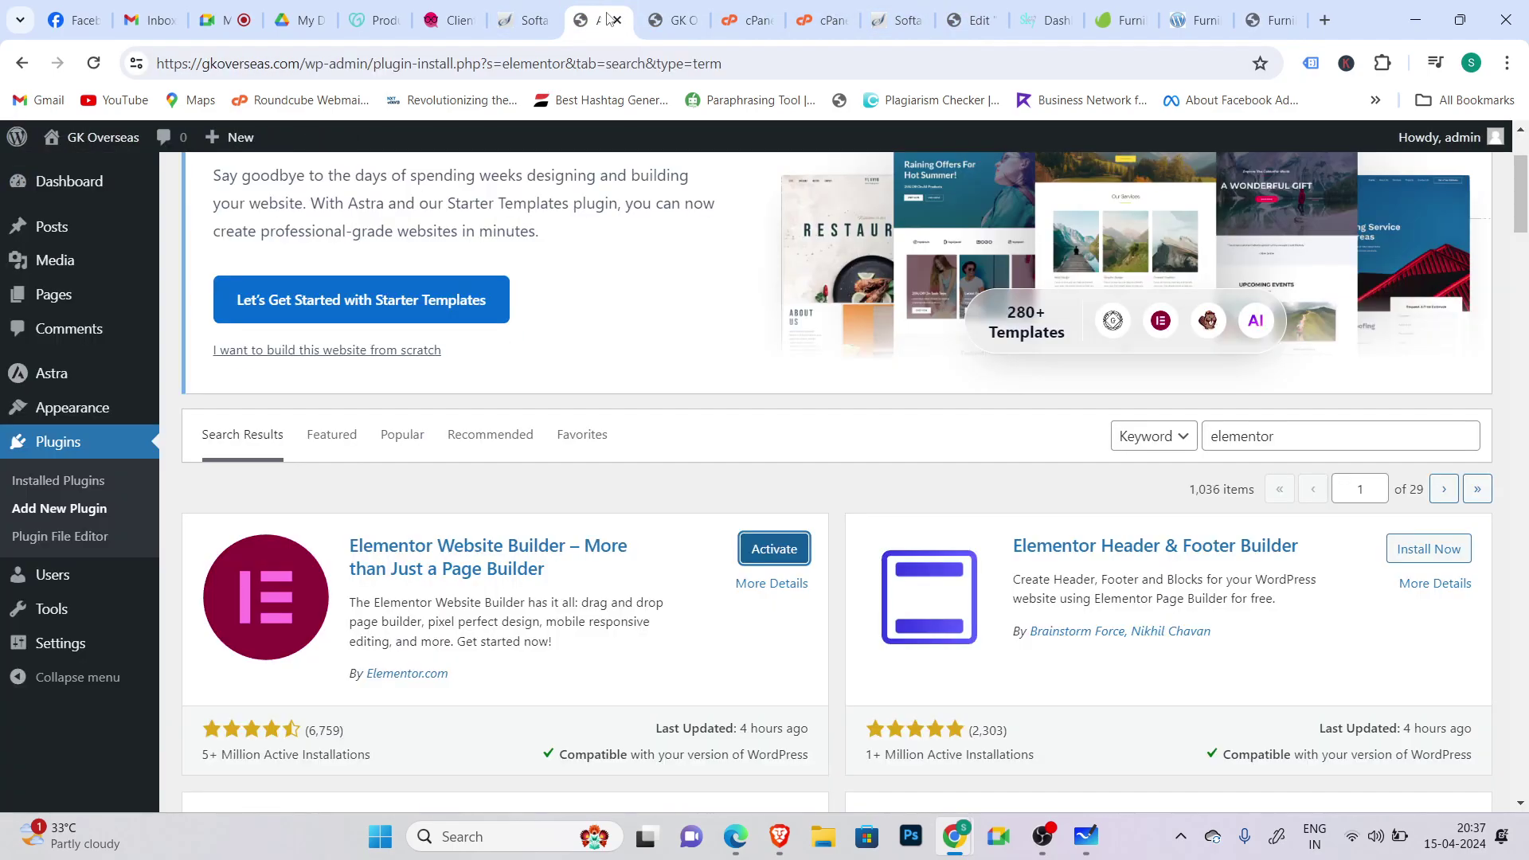
{"action": "left_click", "coordinate": [786, 550]}
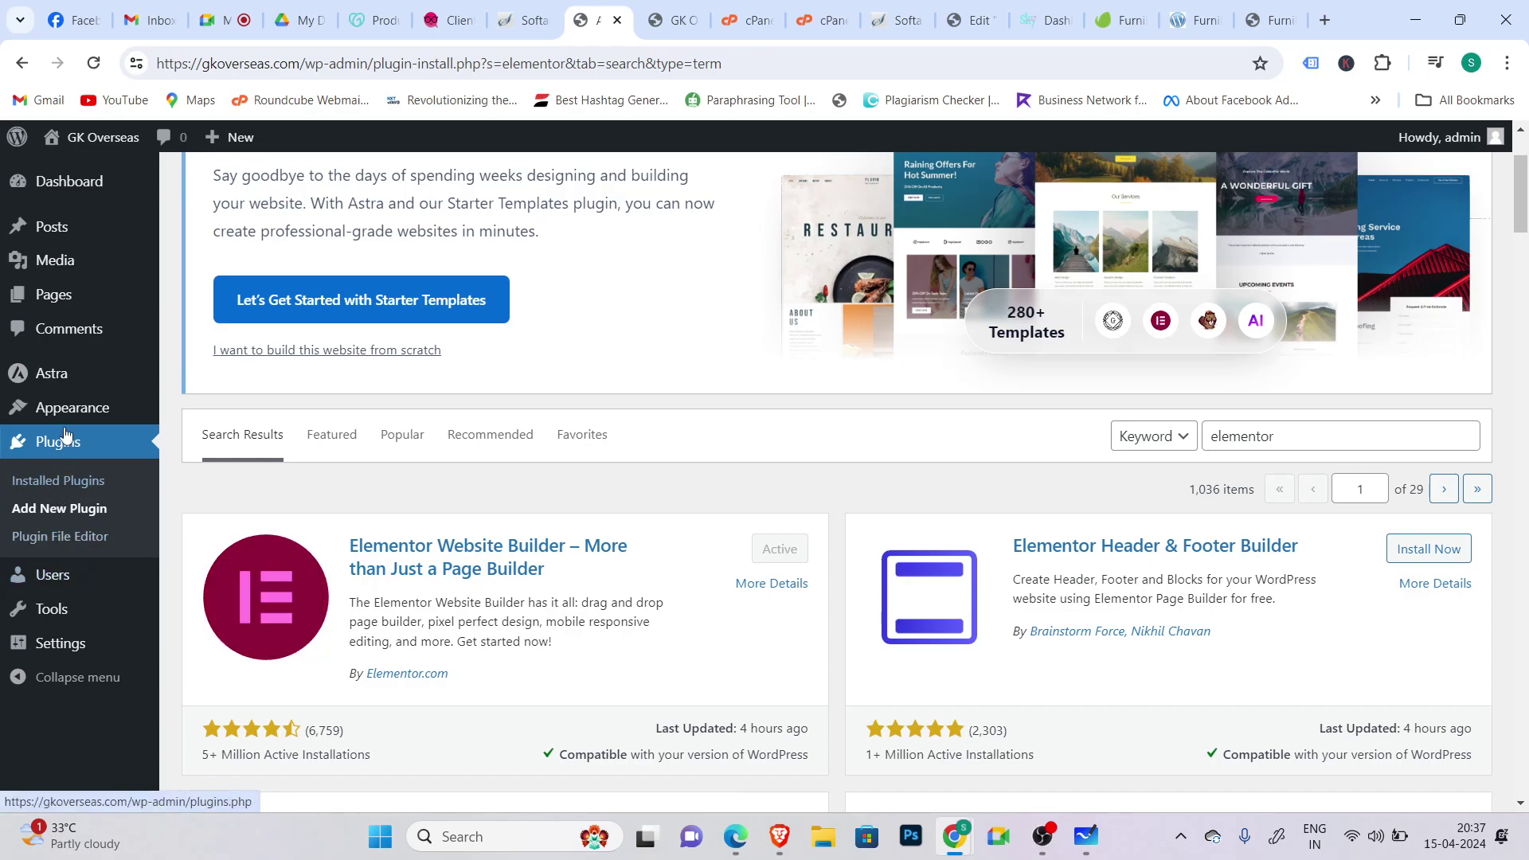
{"action": "mouse_move", "coordinate": [57, 419]}
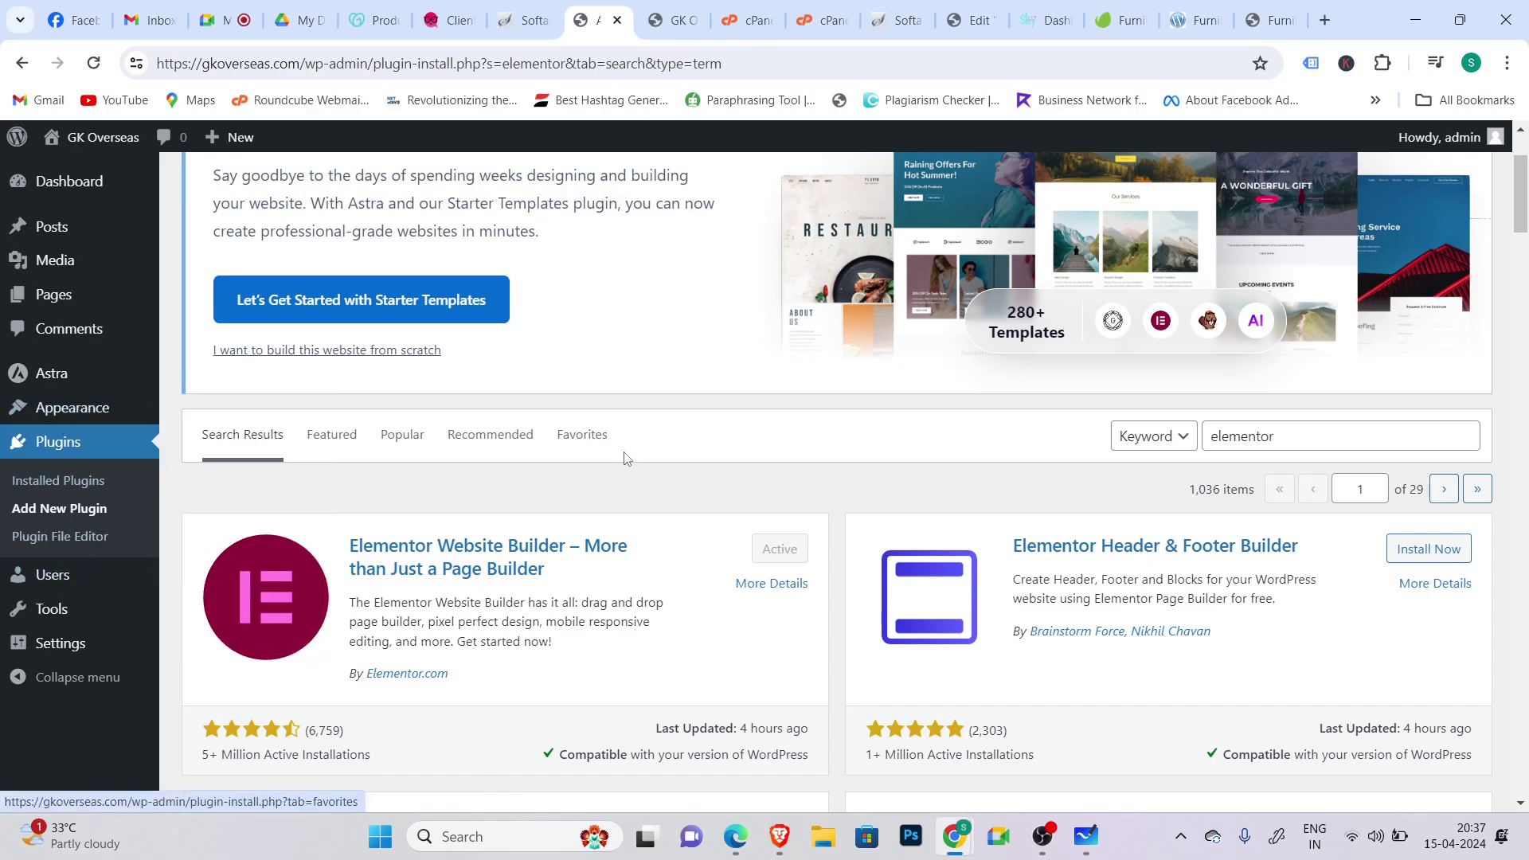
Step: Search the plugin directory for 'starter' and install Starter Templates
{"action": "left_click", "coordinate": [1262, 436]}
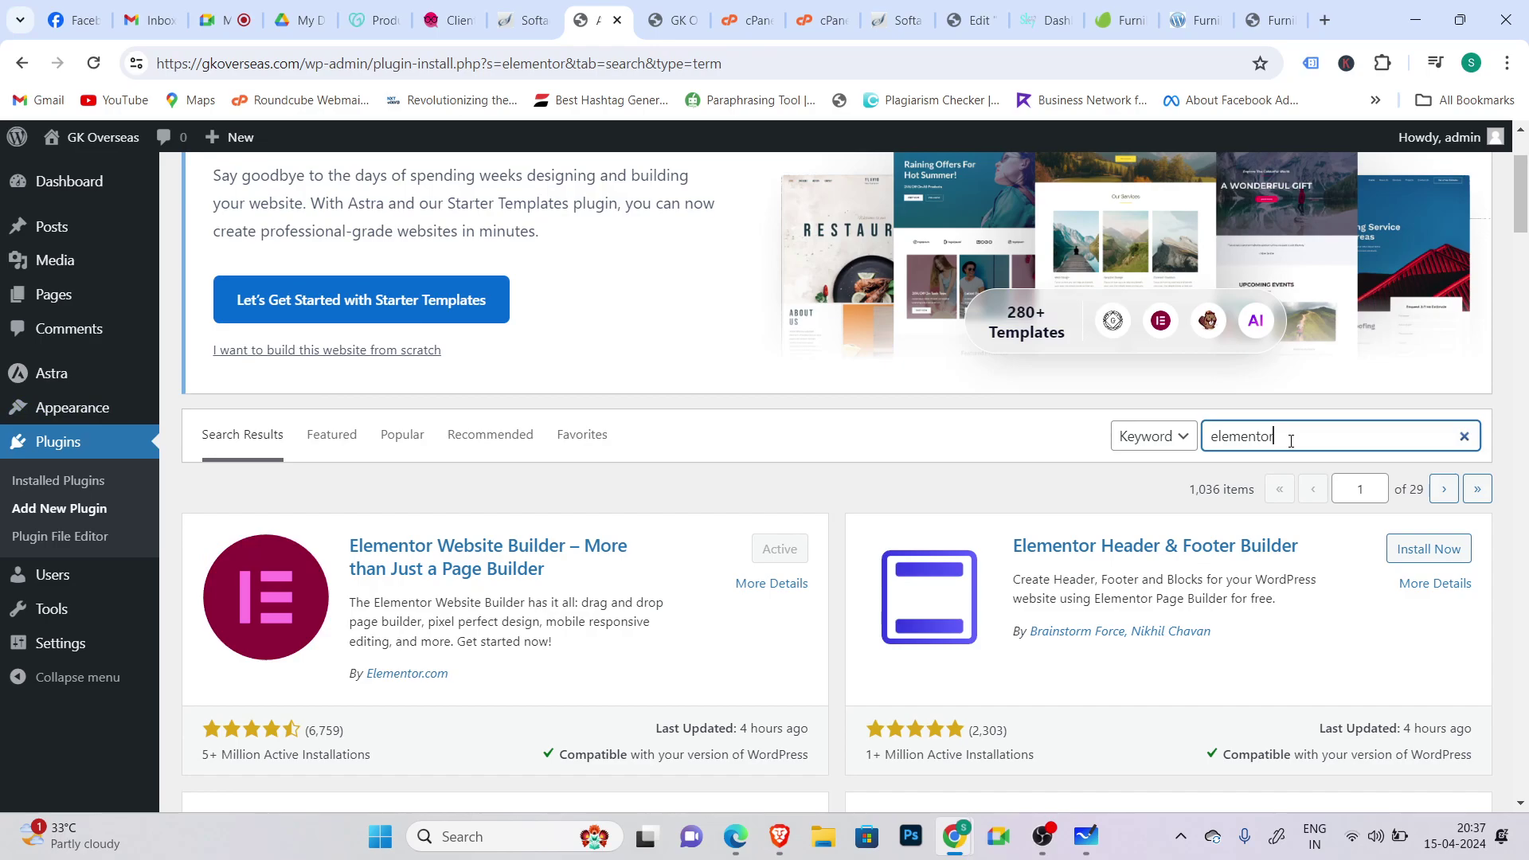
{"action": "key", "text": "BackSpace"}
{"action": "key", "text": "BackSpace"}
{"action": "key", "text": "BackSpace"}
{"action": "key", "text": "BackSpace"}
{"action": "key", "text": "BackSpace"}
{"action": "key", "text": "BackSpace"}
{"action": "key", "text": "BackSpace"}
{"action": "key", "text": "BackSpace"}
{"action": "key", "text": "BackSpace"}
{"action": "type", "text": "sta"}
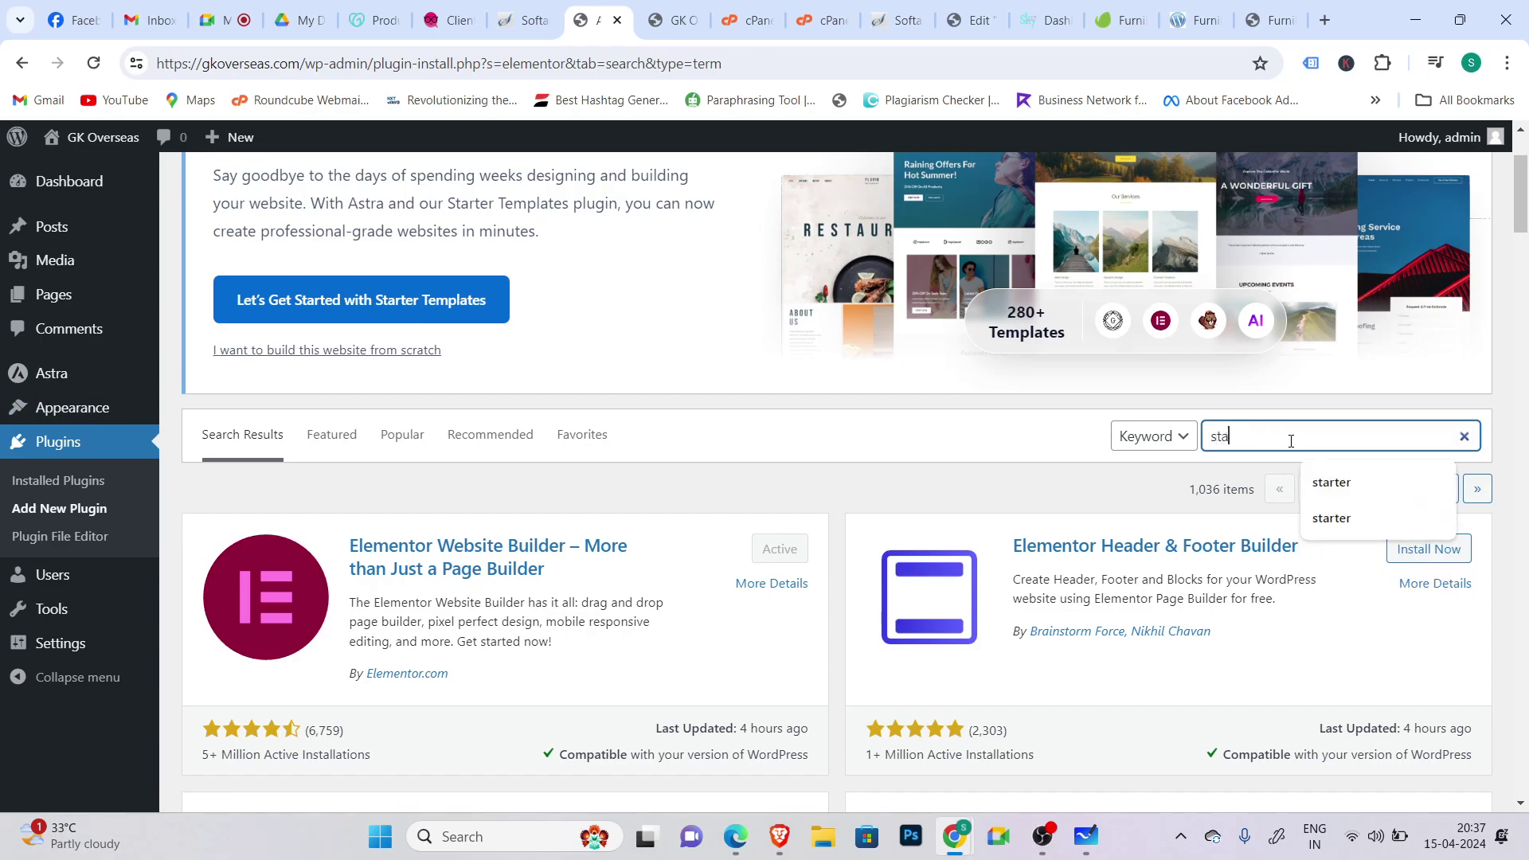
{"action": "type", "text": "rter"}
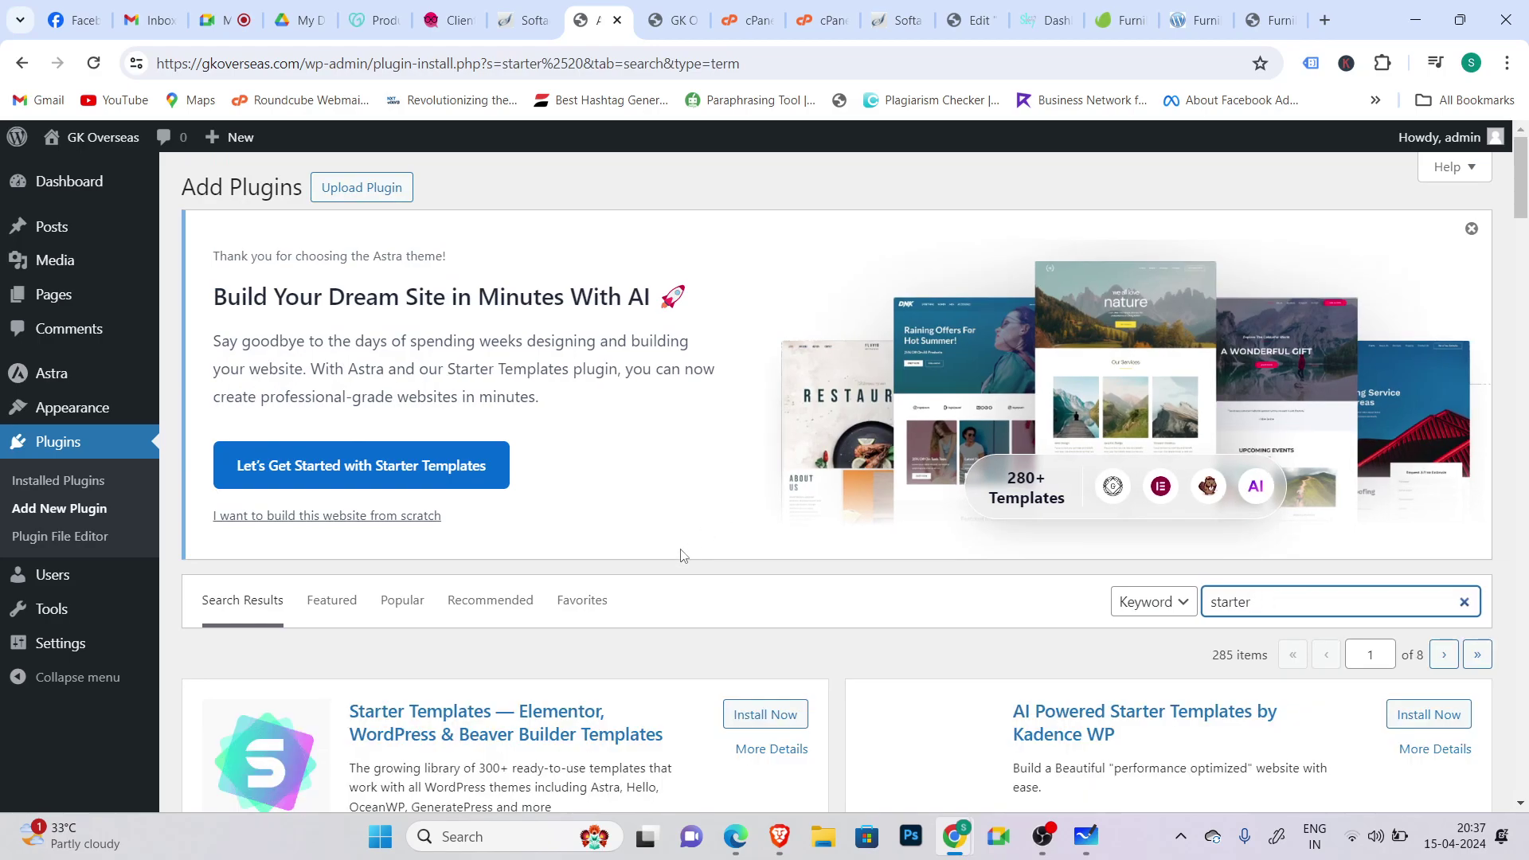
{"action": "scroll", "coordinate": [716, 605], "scroll_direction": "down", "scroll_amount": 2}
{"action": "left_click", "coordinate": [764, 531]}
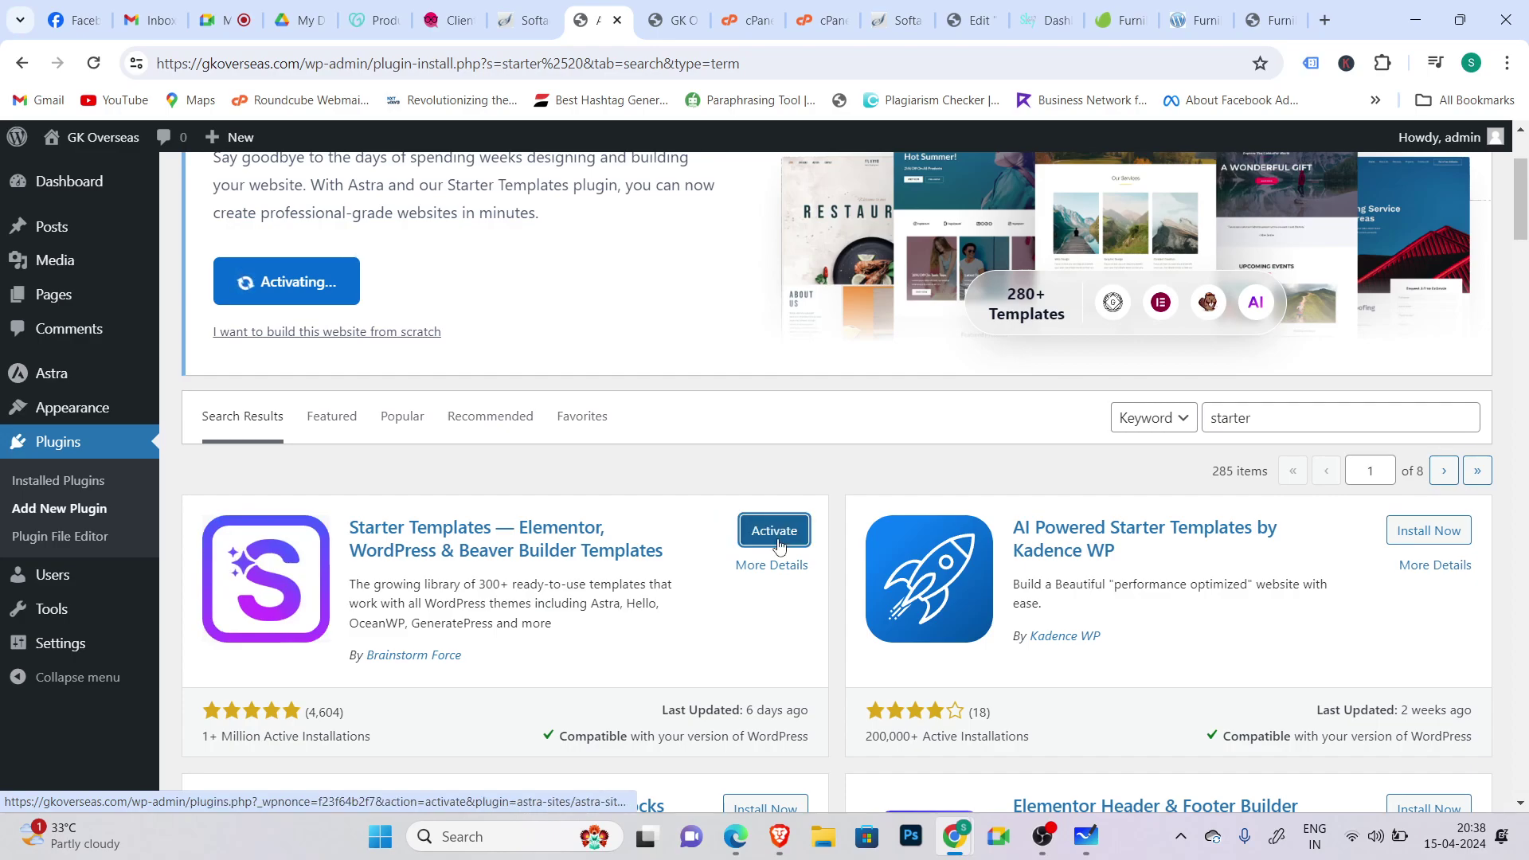
Step: Activate Starter Templates and reload the plugins page
{"action": "left_click", "coordinate": [778, 543]}
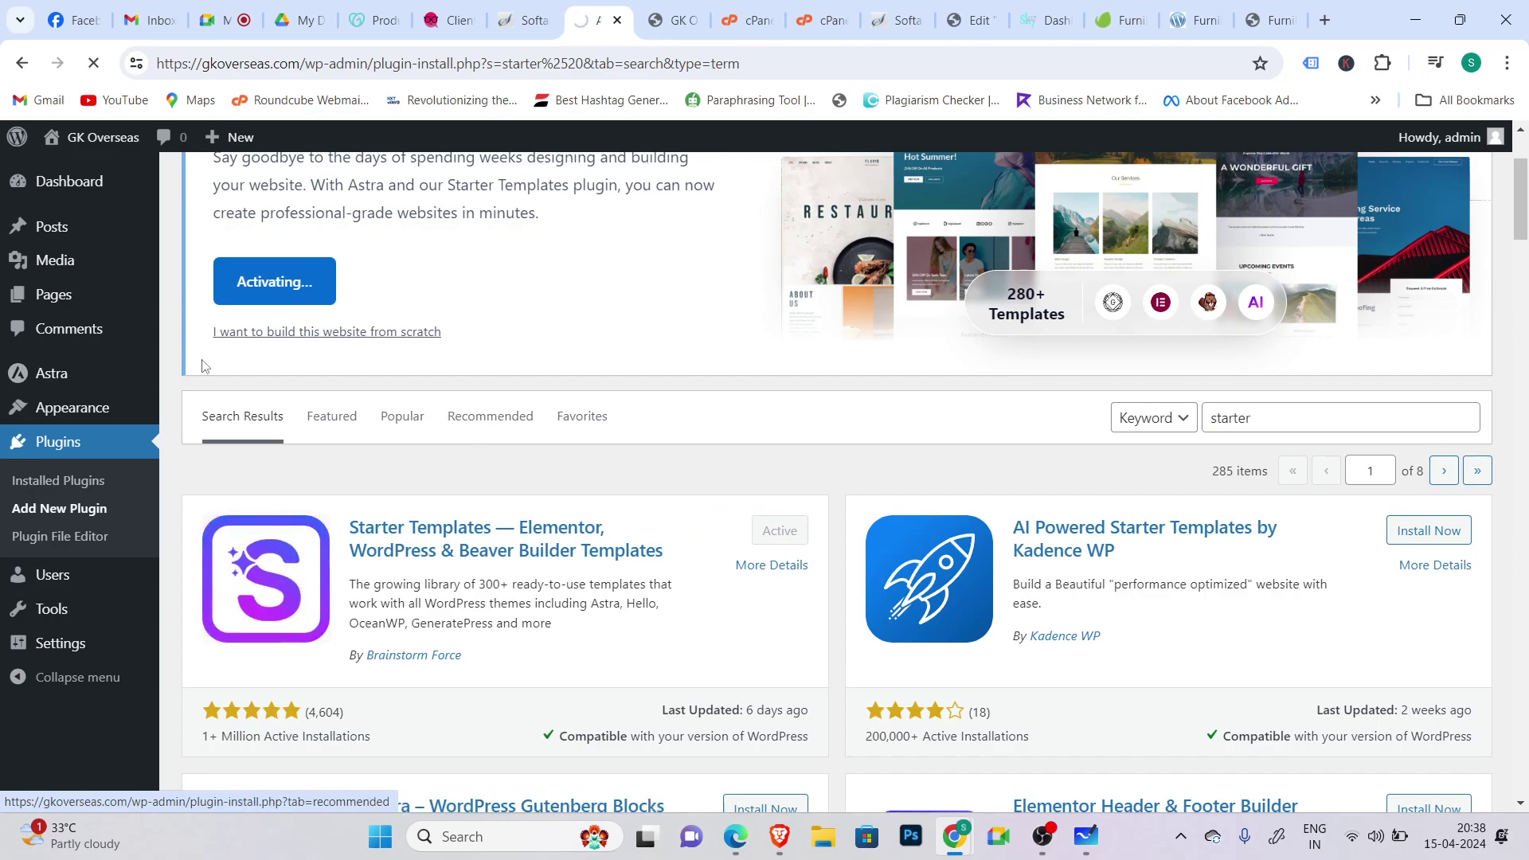
{"action": "mouse_move", "coordinate": [65, 418]}
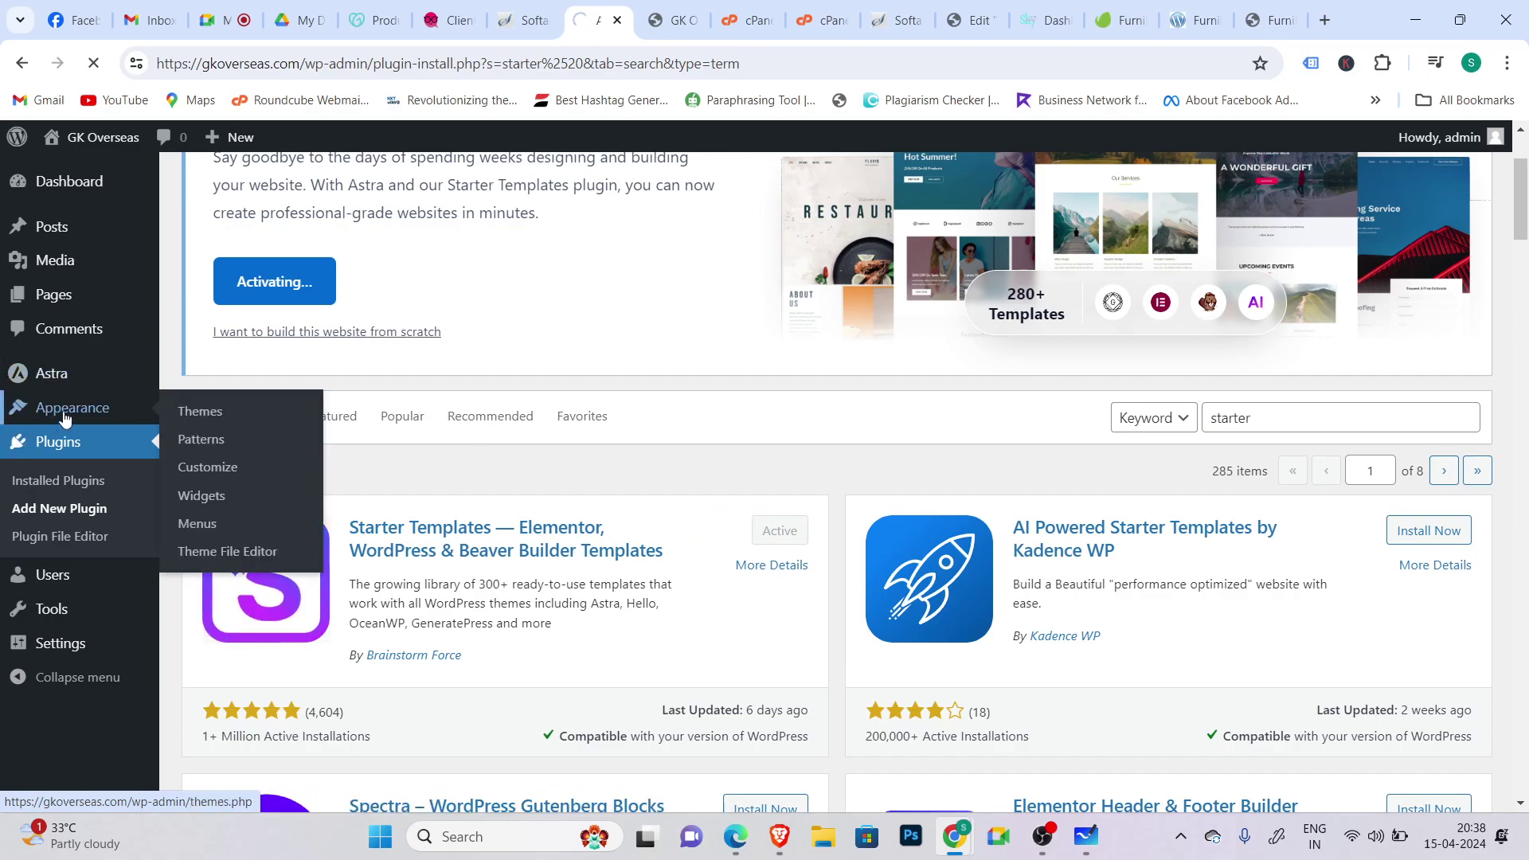
{"action": "left_click", "coordinate": [93, 66]}
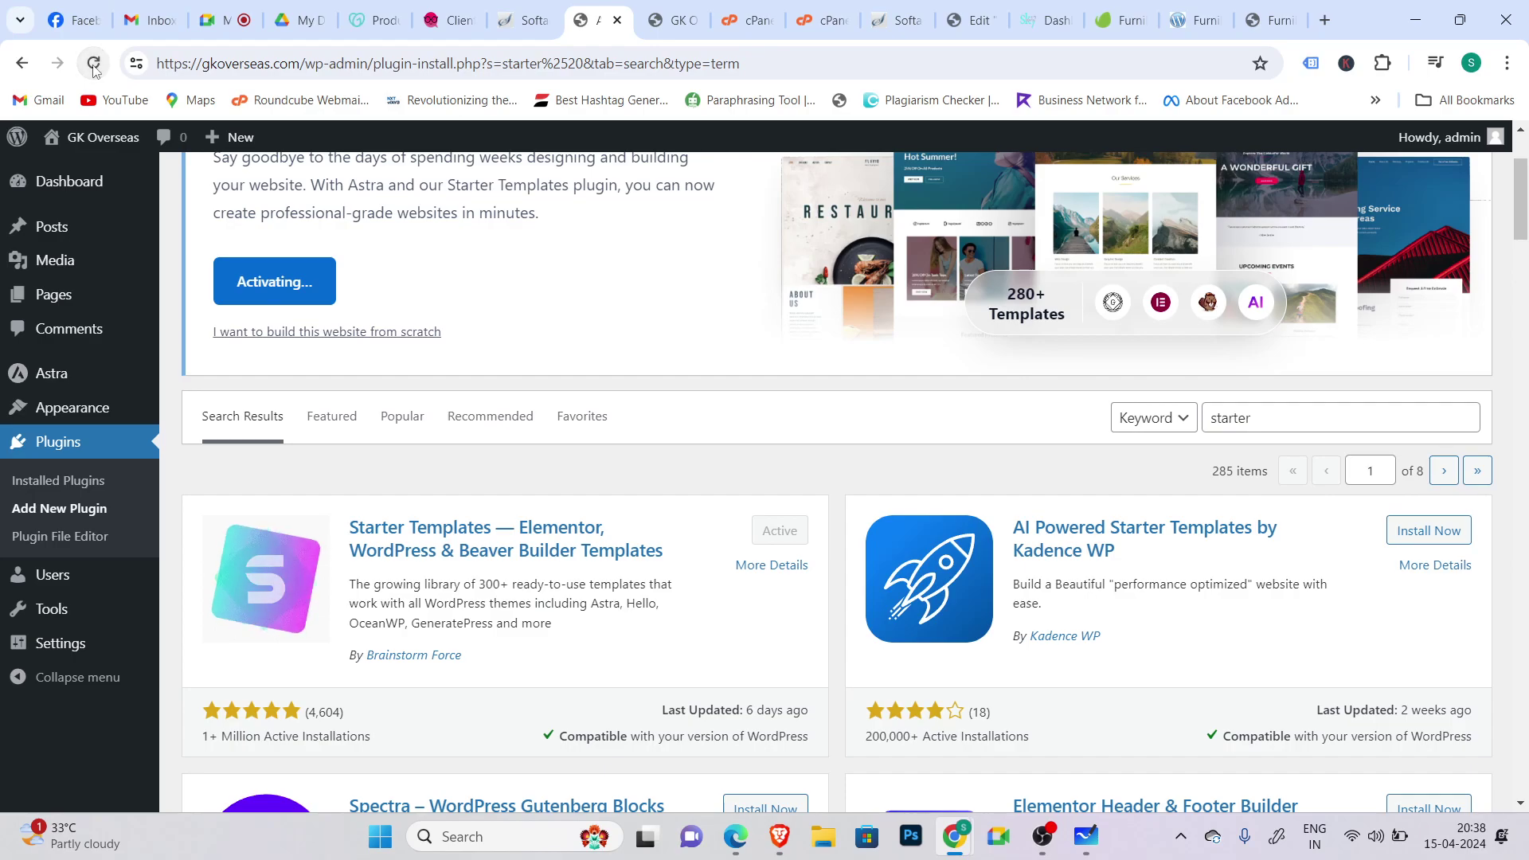
{"action": "left_click", "coordinate": [94, 67]}
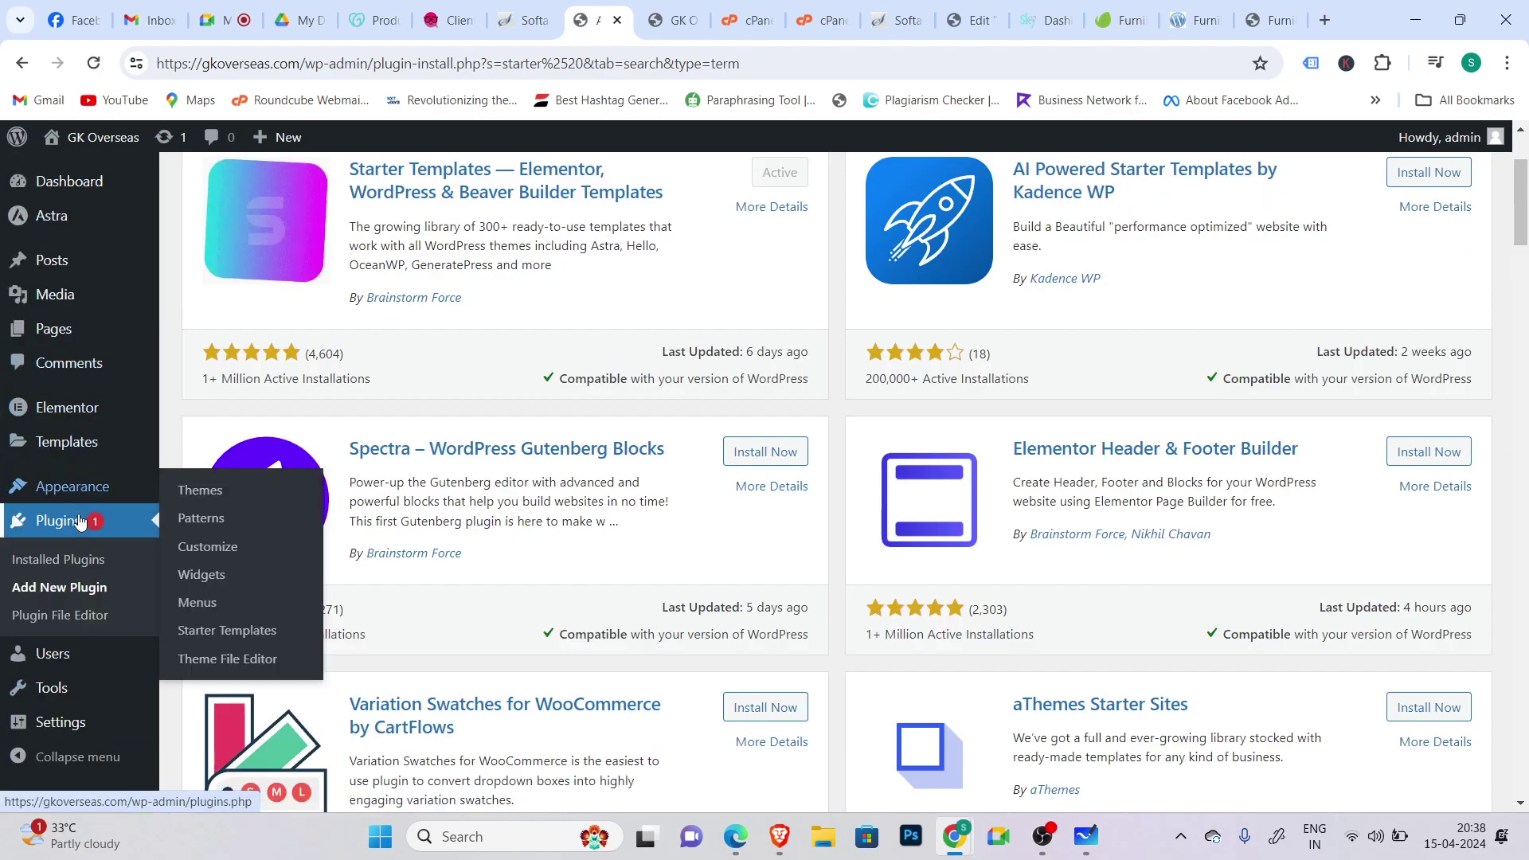
{"action": "mouse_move", "coordinate": [76, 498]}
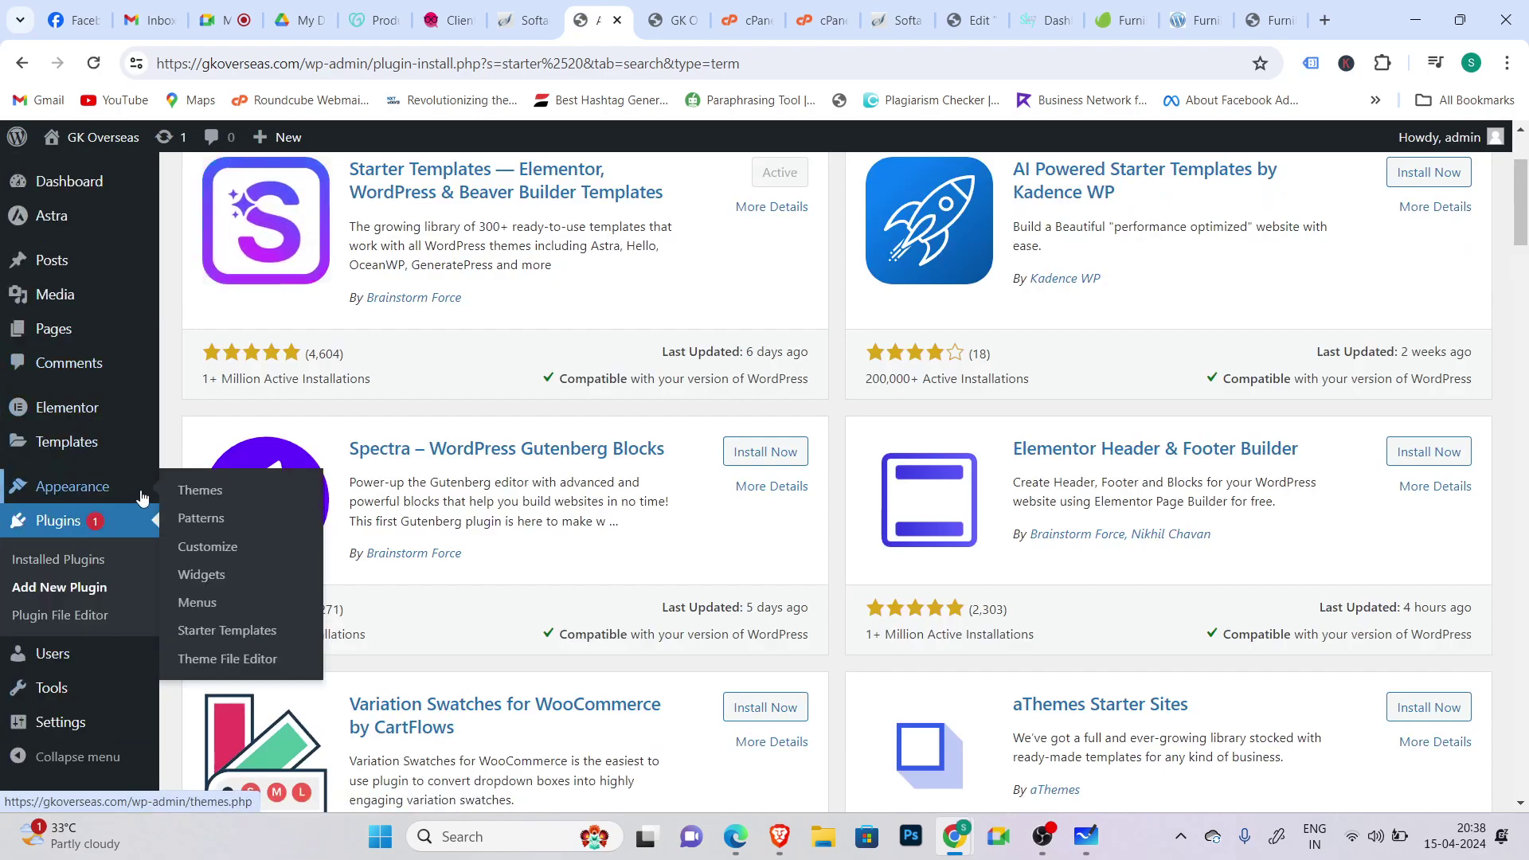
Step: Launch the Starter Templates builder using classic templates with Elementor as page builder
{"action": "left_click", "coordinate": [208, 636]}
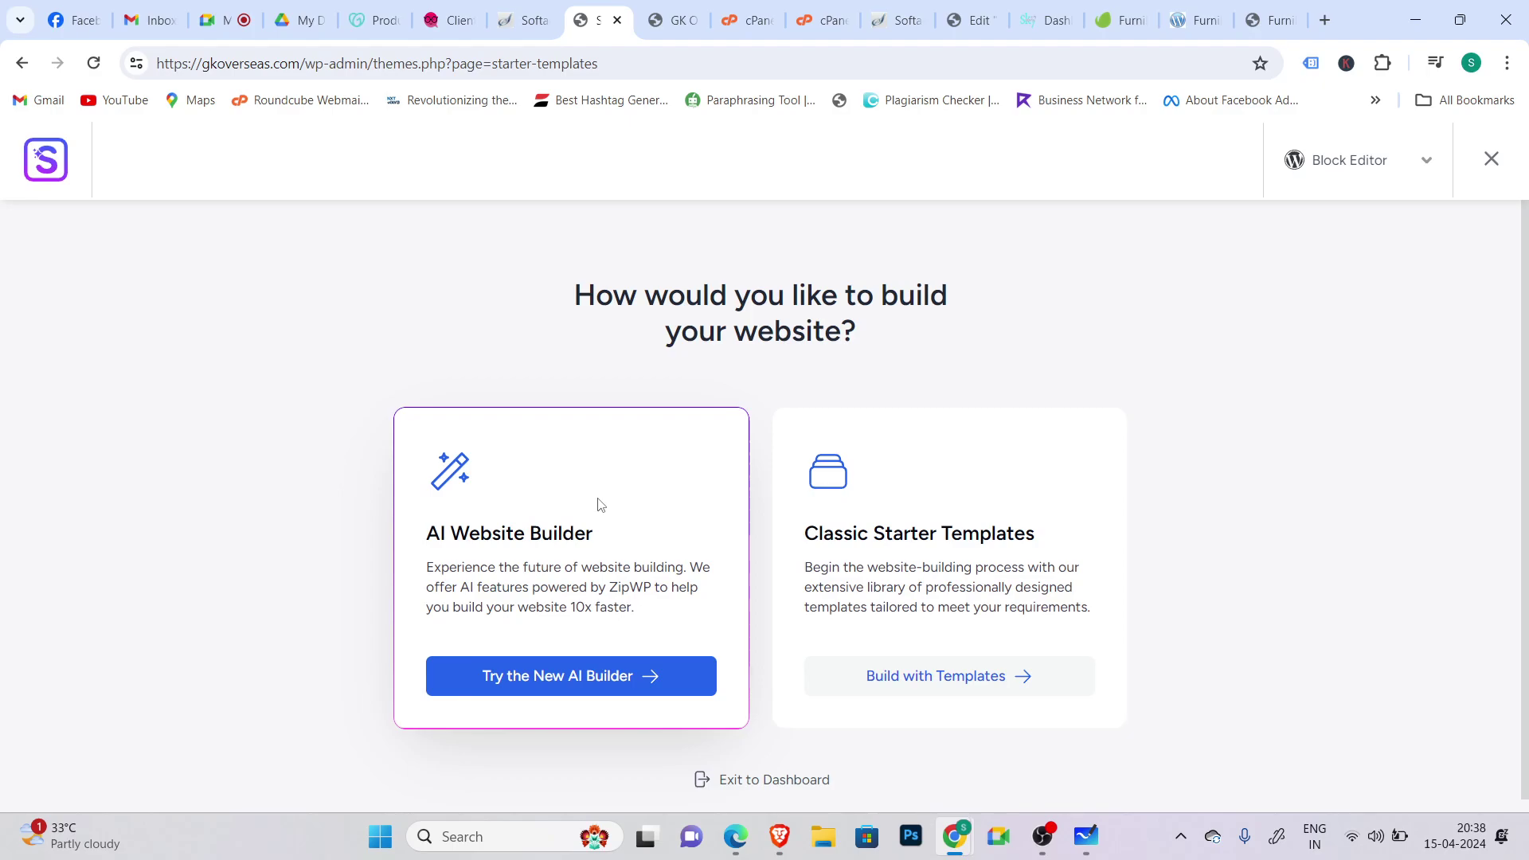
{"action": "left_click", "coordinate": [1005, 683]}
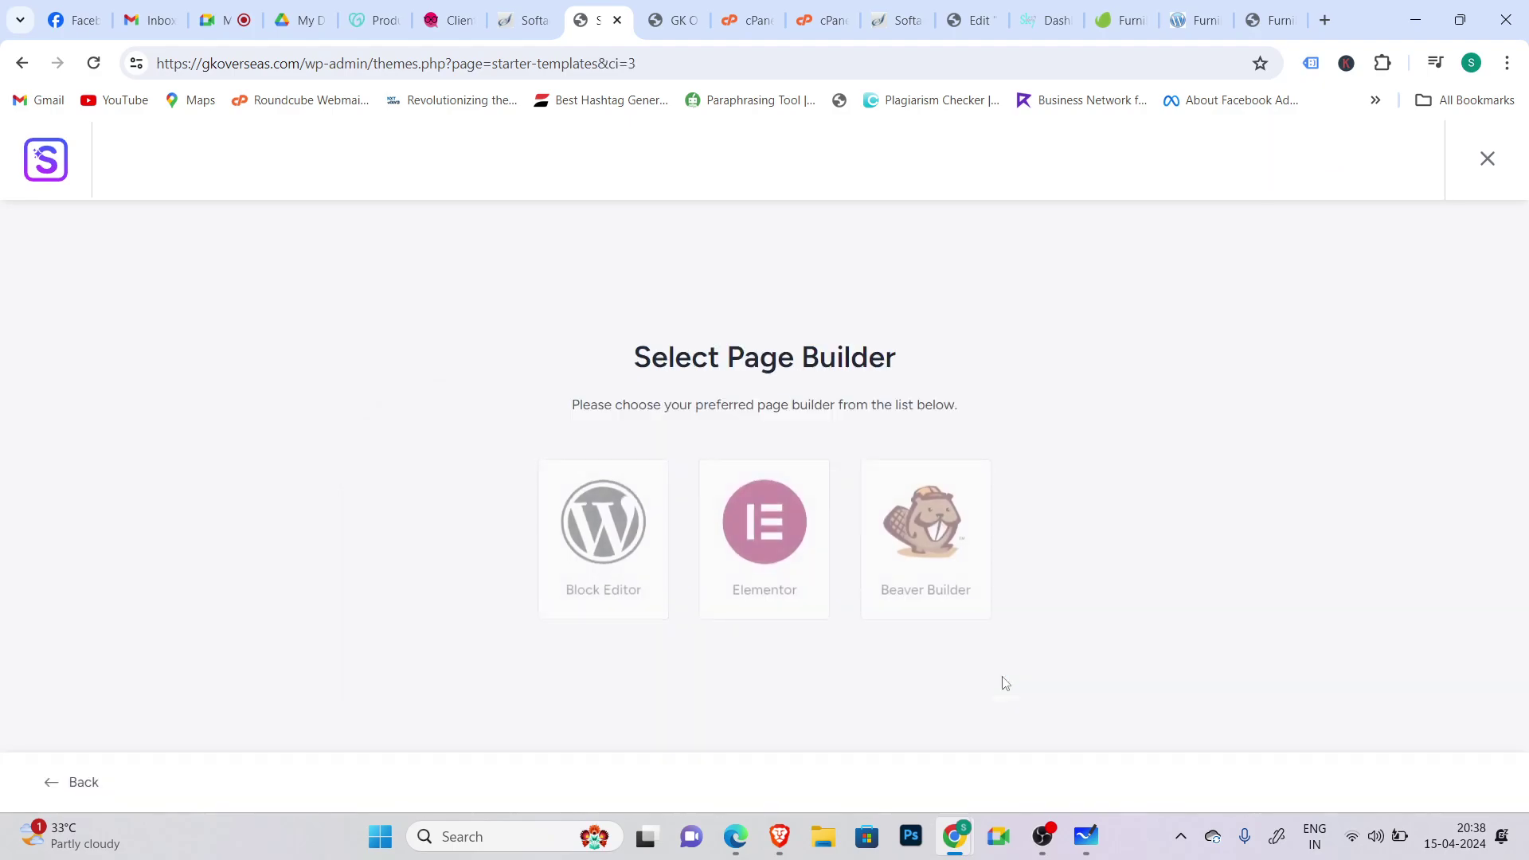
{"action": "left_click", "coordinate": [758, 531]}
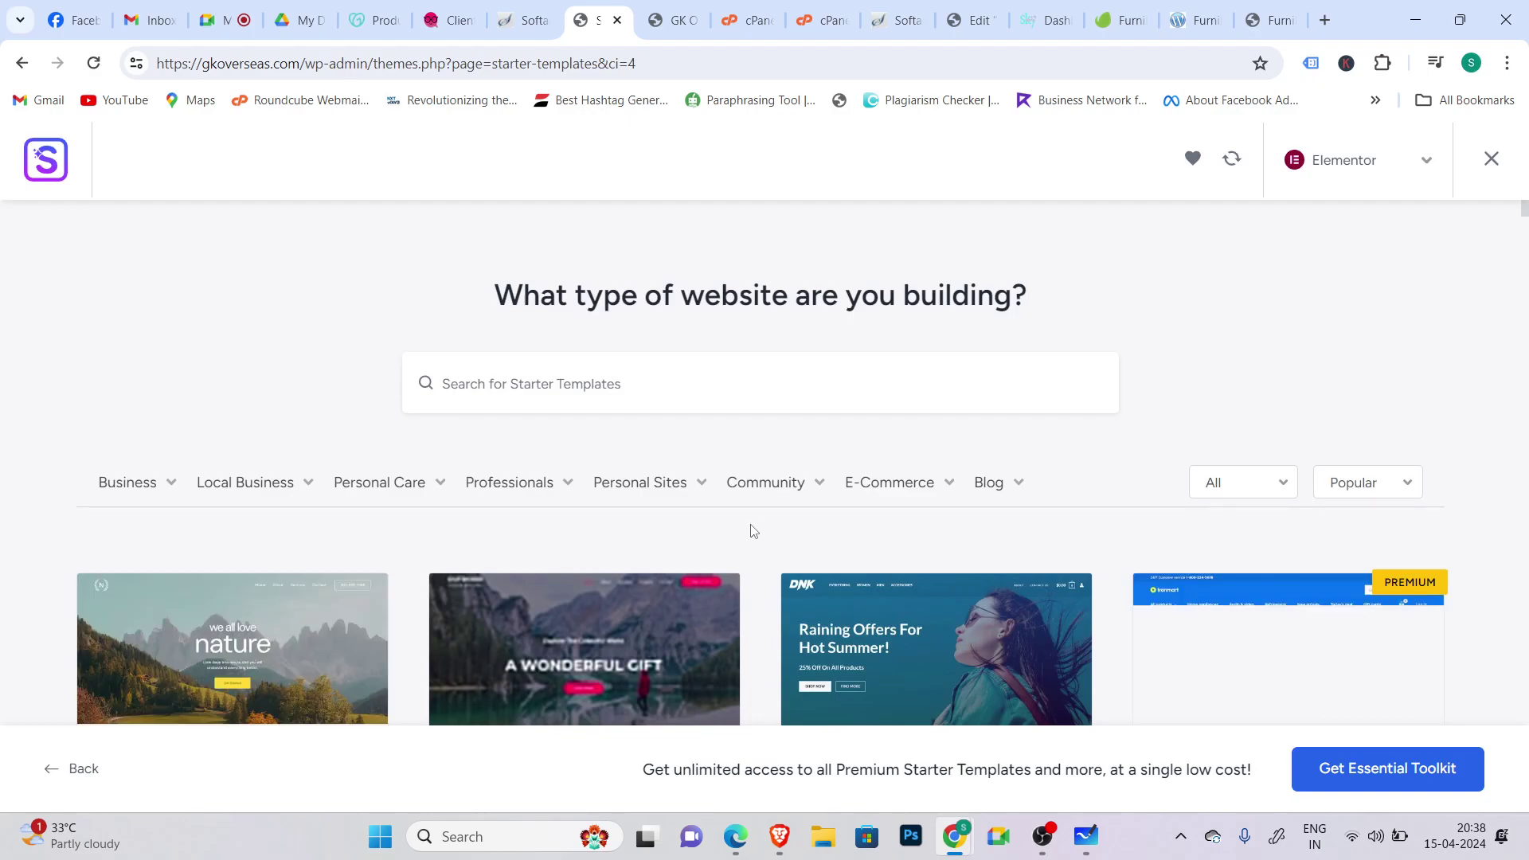
{"action": "mouse_move", "coordinate": [1526, 216]}
{"action": "left_mouse_down"}
{"action": "mouse_move", "coordinate": [1526, 247]}
{"action": "mouse_move", "coordinate": [1525, 222]}
{"action": "left_mouse_up"}
Step: Search the template gallery for 'education' and select the School template
{"action": "left_click", "coordinate": [581, 170]}
{"action": "type", "text": "ecu"}
{"action": "key", "text": "BackSpace"}
{"action": "key", "text": "BackSpace"}
{"action": "type", "text": "dic"}
{"action": "key", "text": "BackSpace"}
{"action": "type", "text": "us"}
{"action": "key", "text": "BackSpace"}
{"action": "key", "text": "BackSpace"}
{"action": "type", "text": "ucation"}
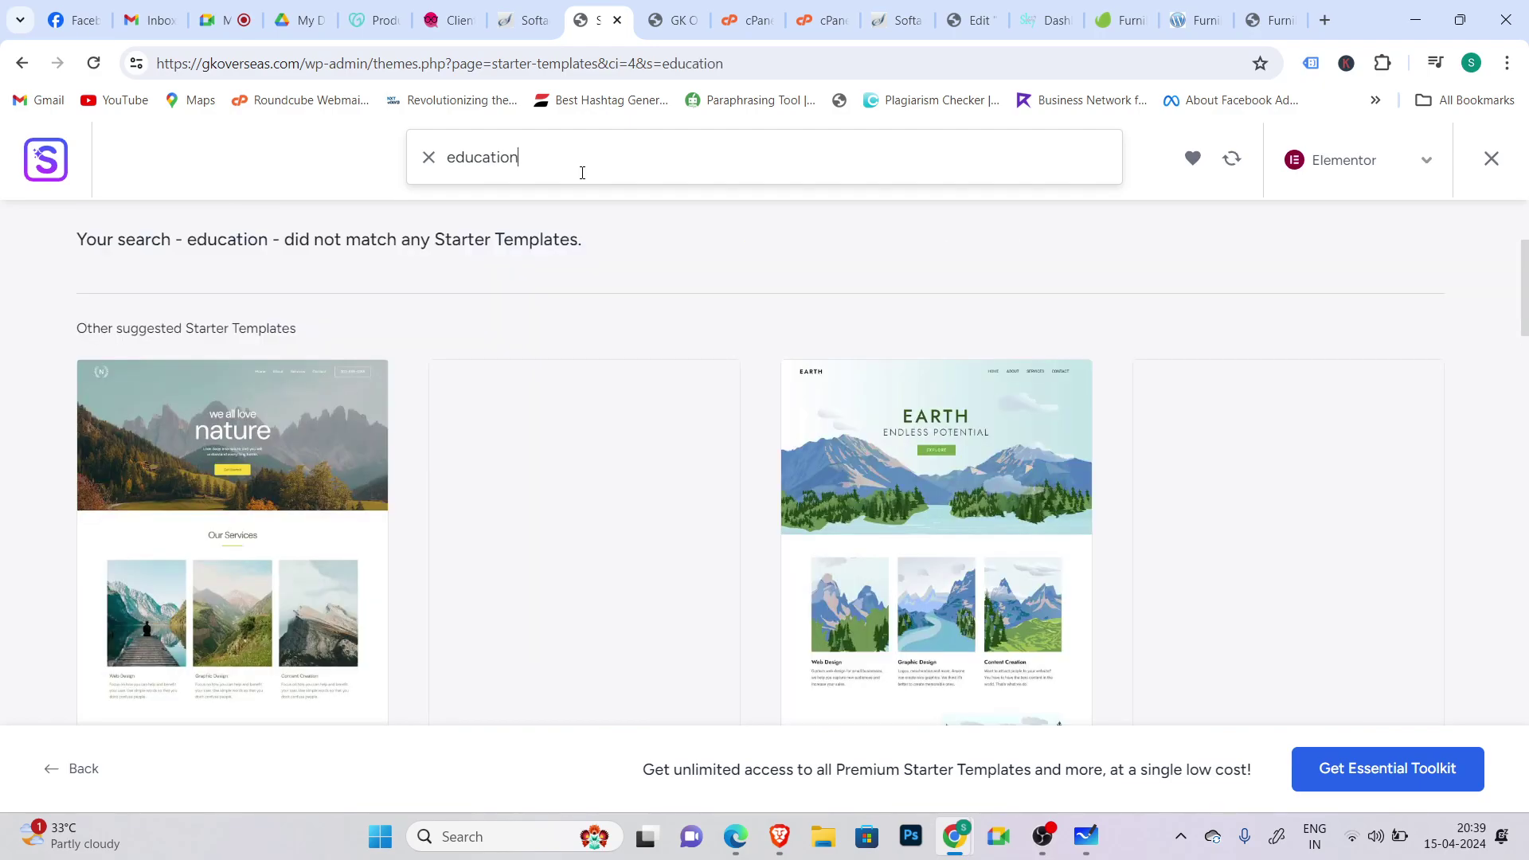
{"action": "scroll", "coordinate": [1192, 398], "scroll_direction": "down", "scroll_amount": 5}
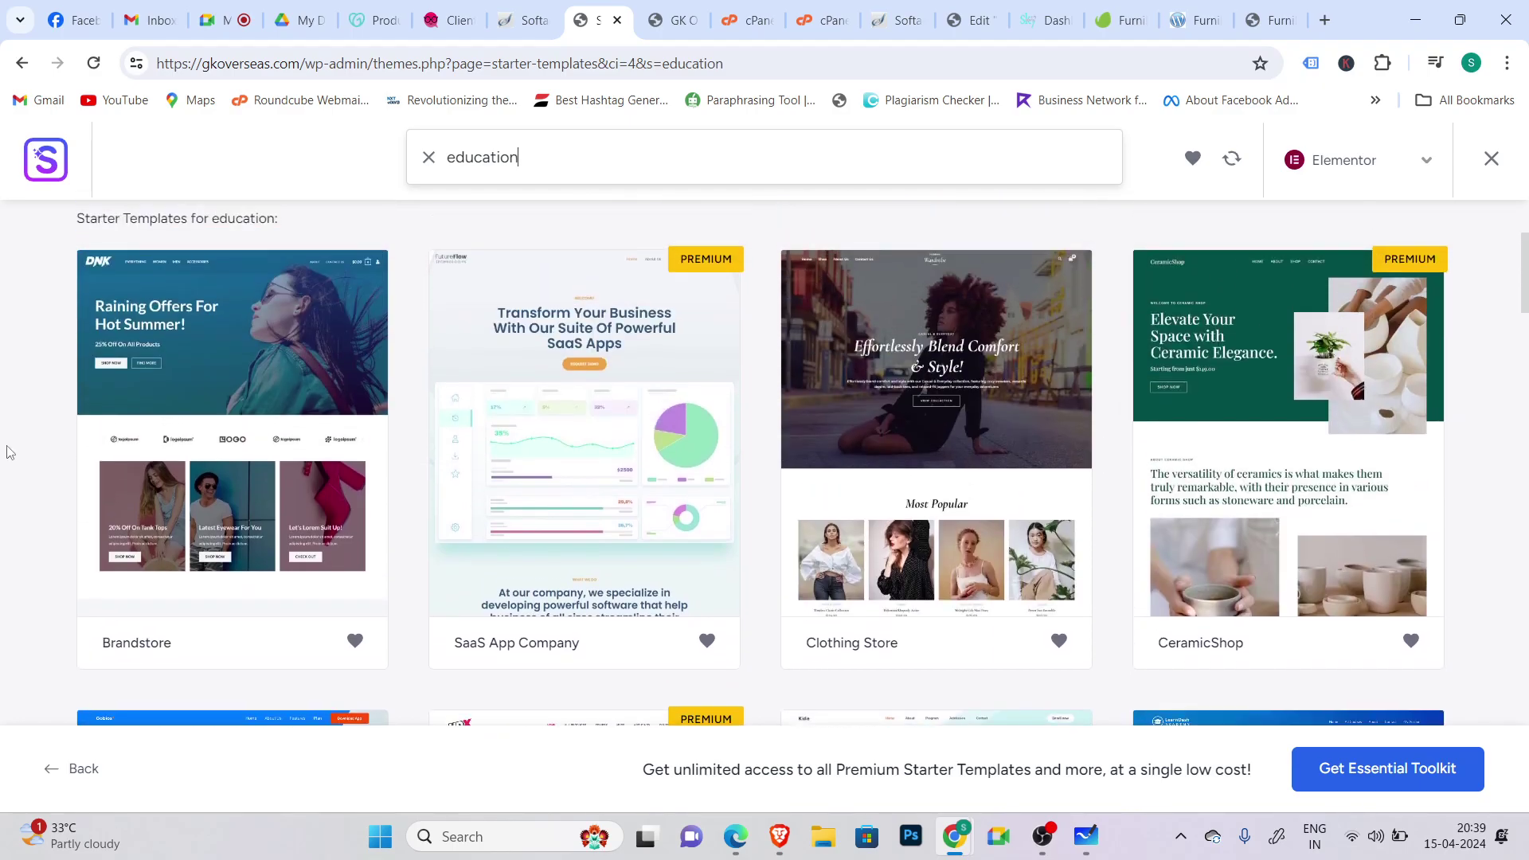
{"action": "scroll", "coordinate": [7, 452], "scroll_direction": "down", "scroll_amount": 5}
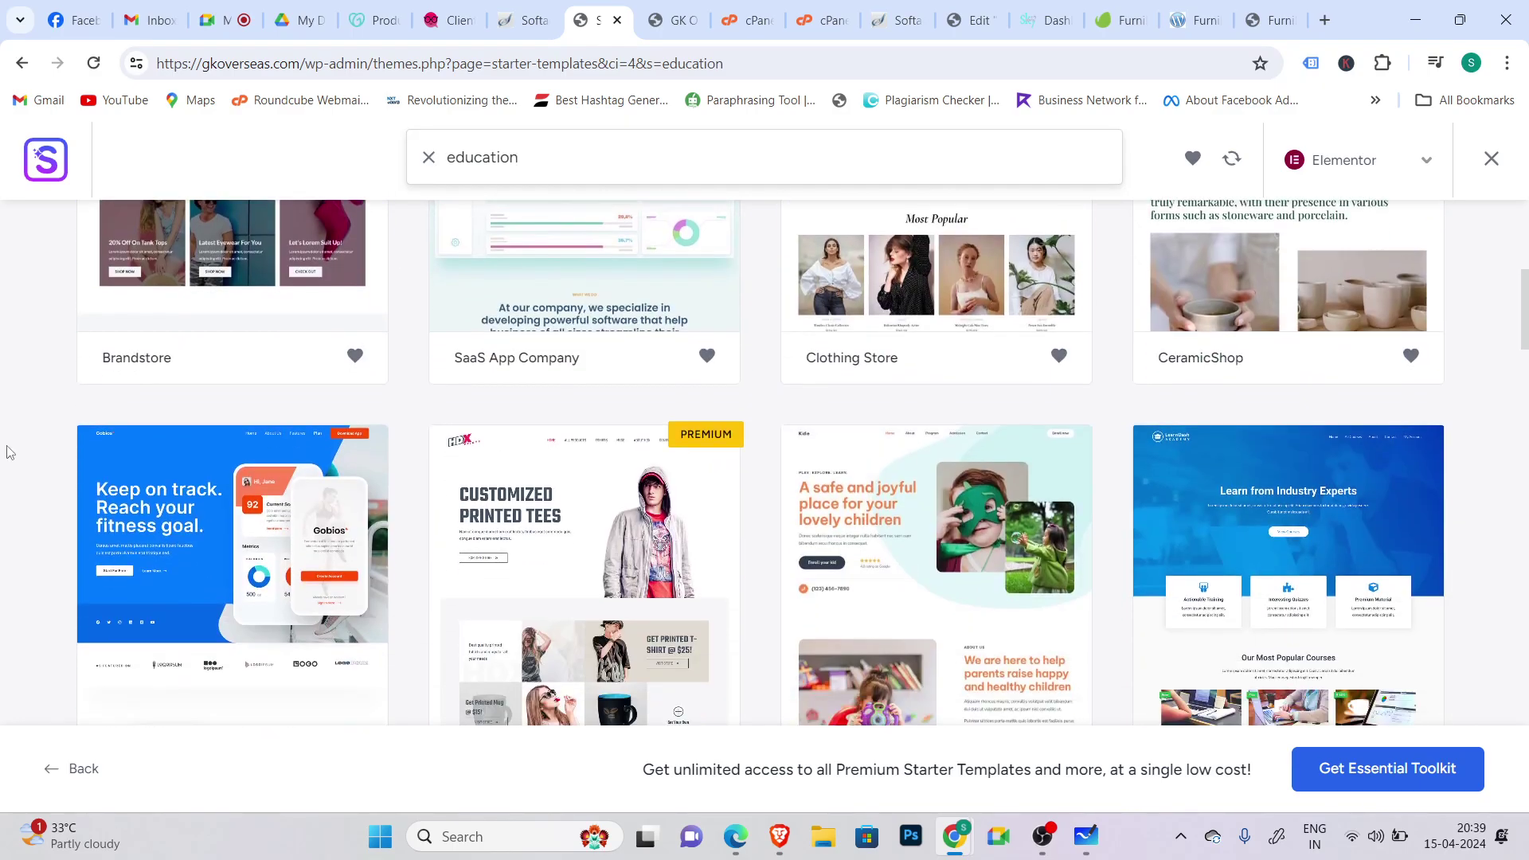
{"action": "scroll", "coordinate": [6, 452], "scroll_direction": "down", "scroll_amount": 3}
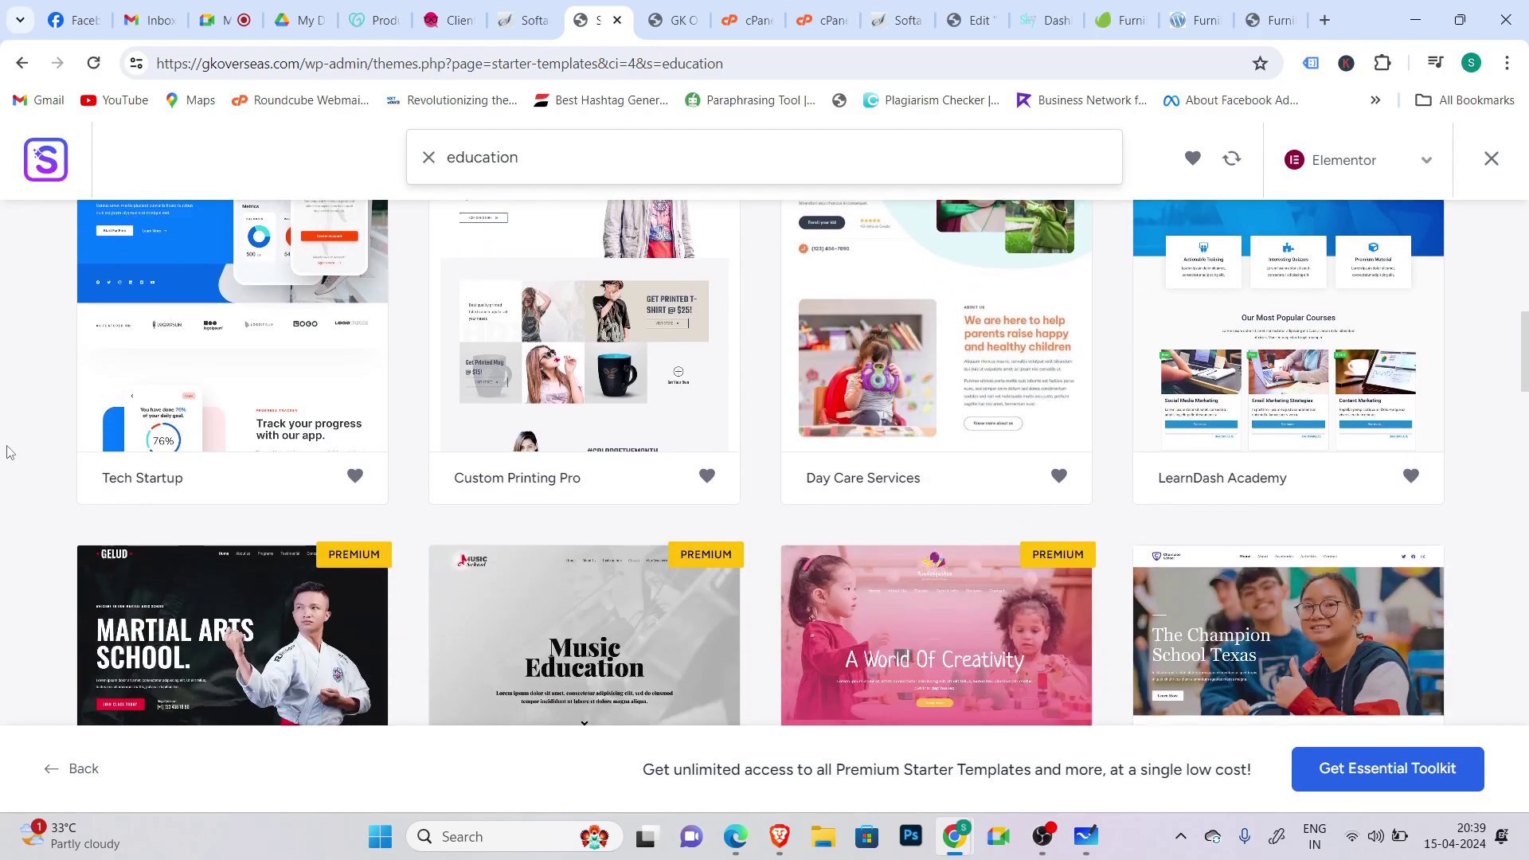
{"action": "scroll", "coordinate": [7, 452], "scroll_direction": "down", "scroll_amount": 3}
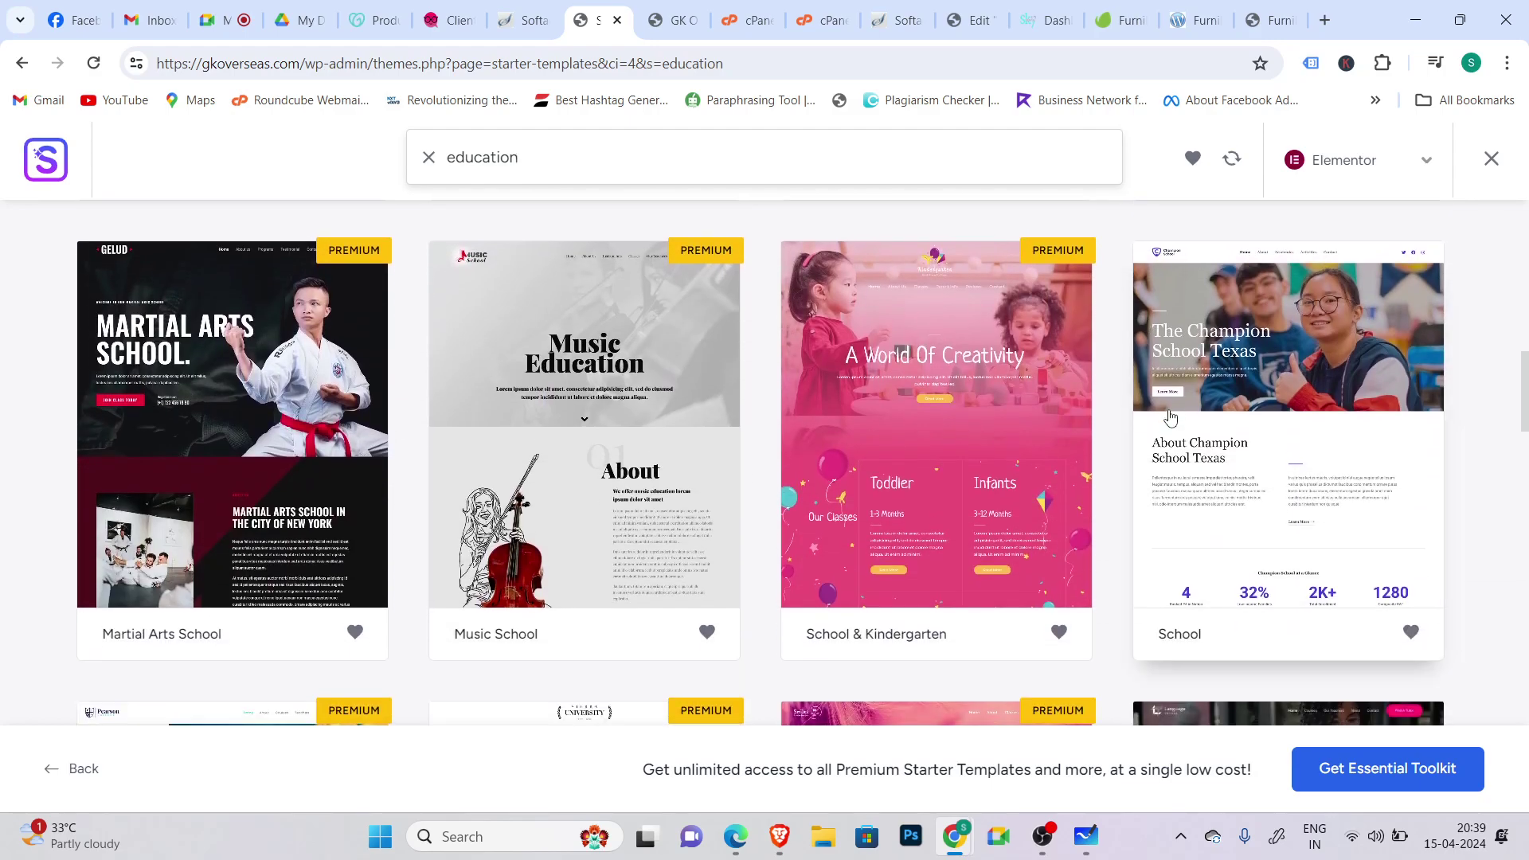
{"action": "left_click", "coordinate": [1315, 441]}
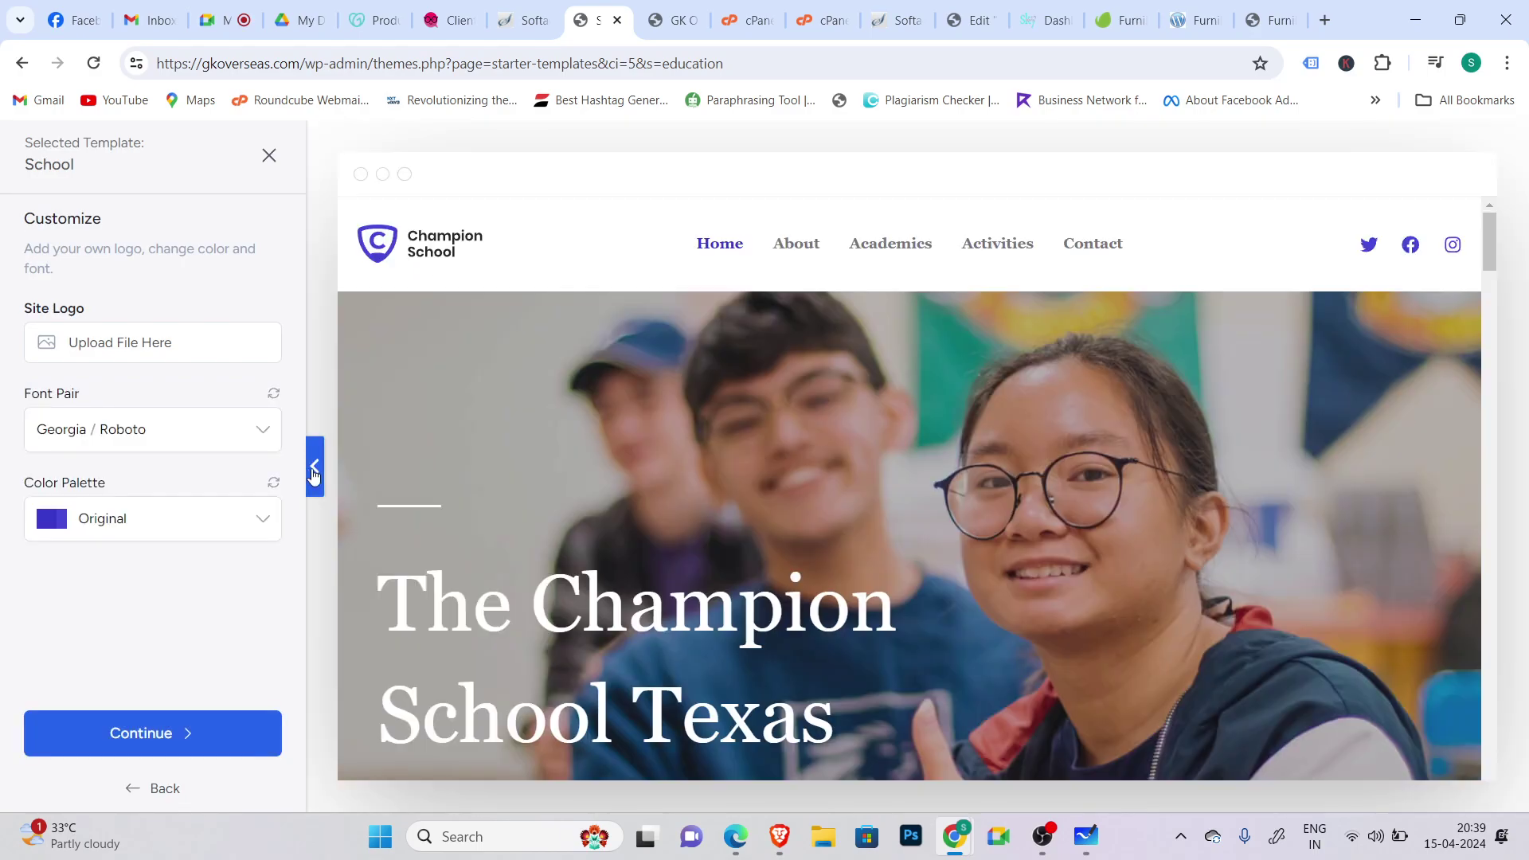
Step: Preview the School template full-width, then restore the customize panel
{"action": "left_click", "coordinate": [313, 469]}
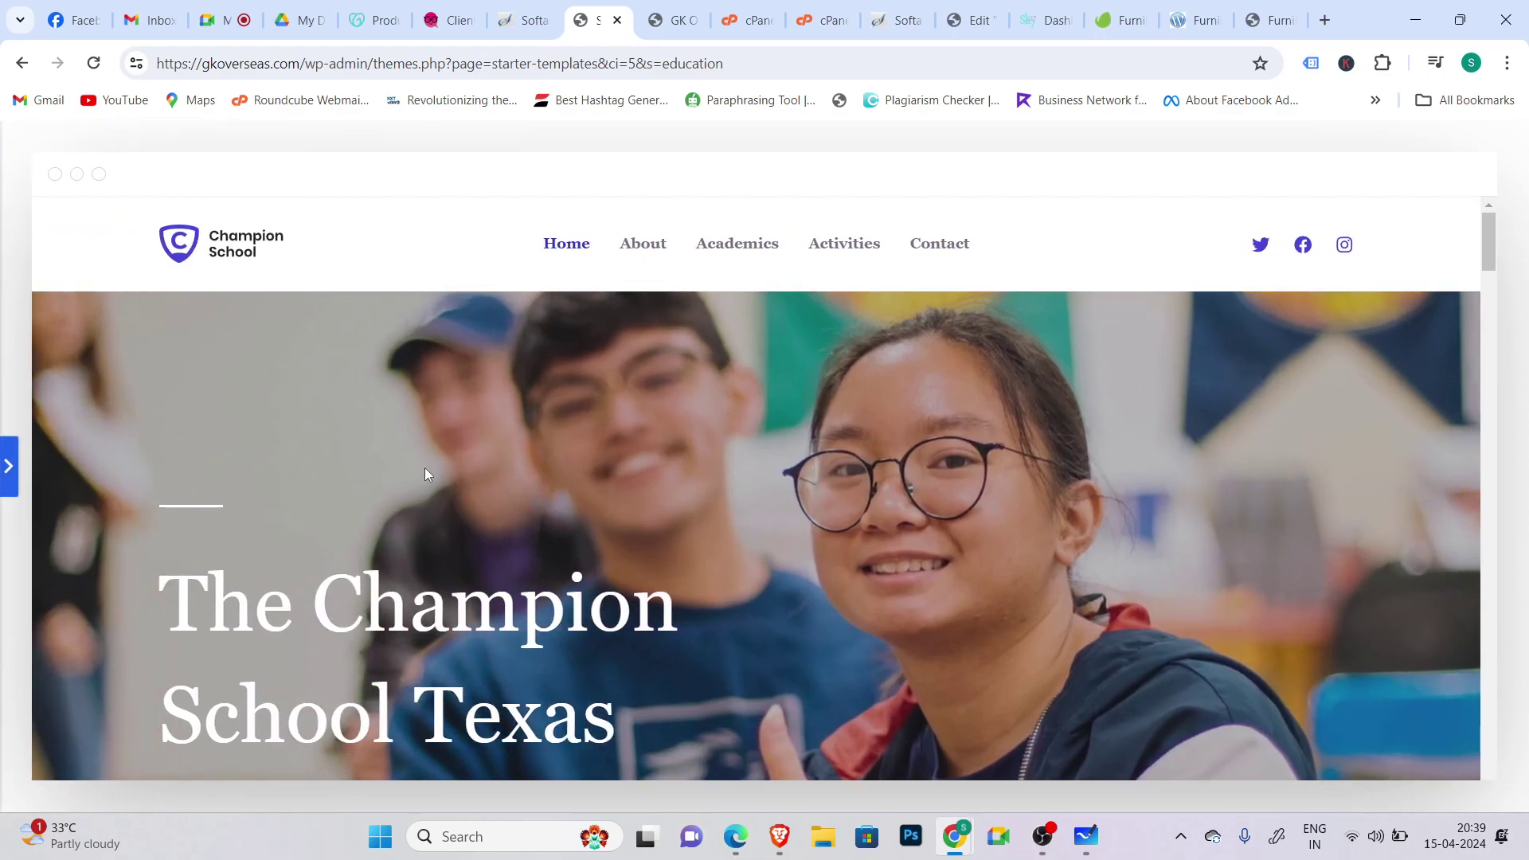
{"action": "scroll", "coordinate": [1351, 504], "scroll_direction": "down", "scroll_amount": 20}
{"action": "scroll", "coordinate": [1351, 507], "scroll_direction": "down", "scroll_amount": 20}
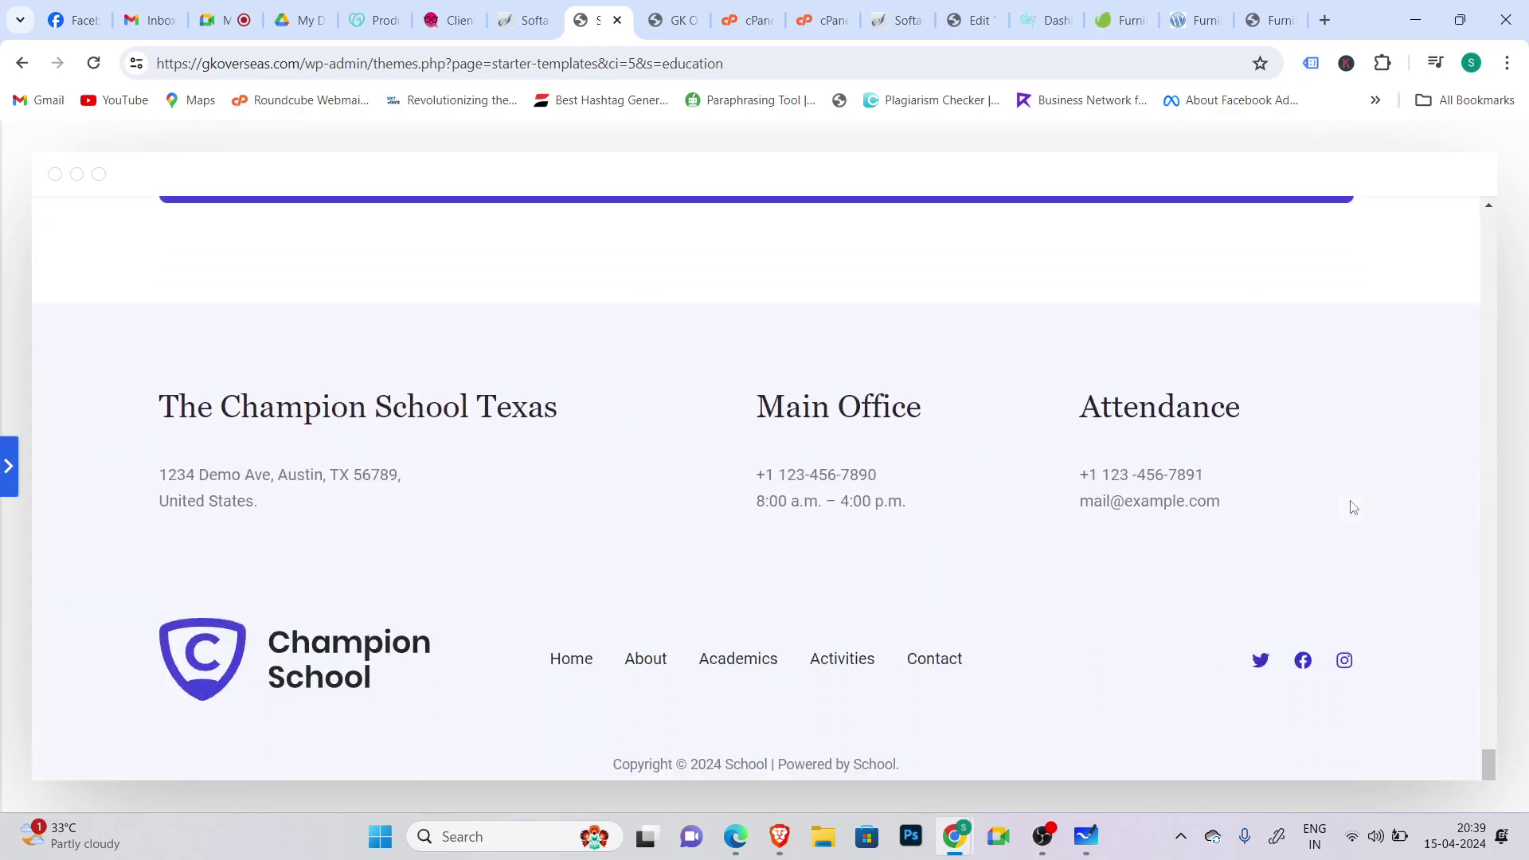
{"action": "left_click", "coordinate": [9, 466]}
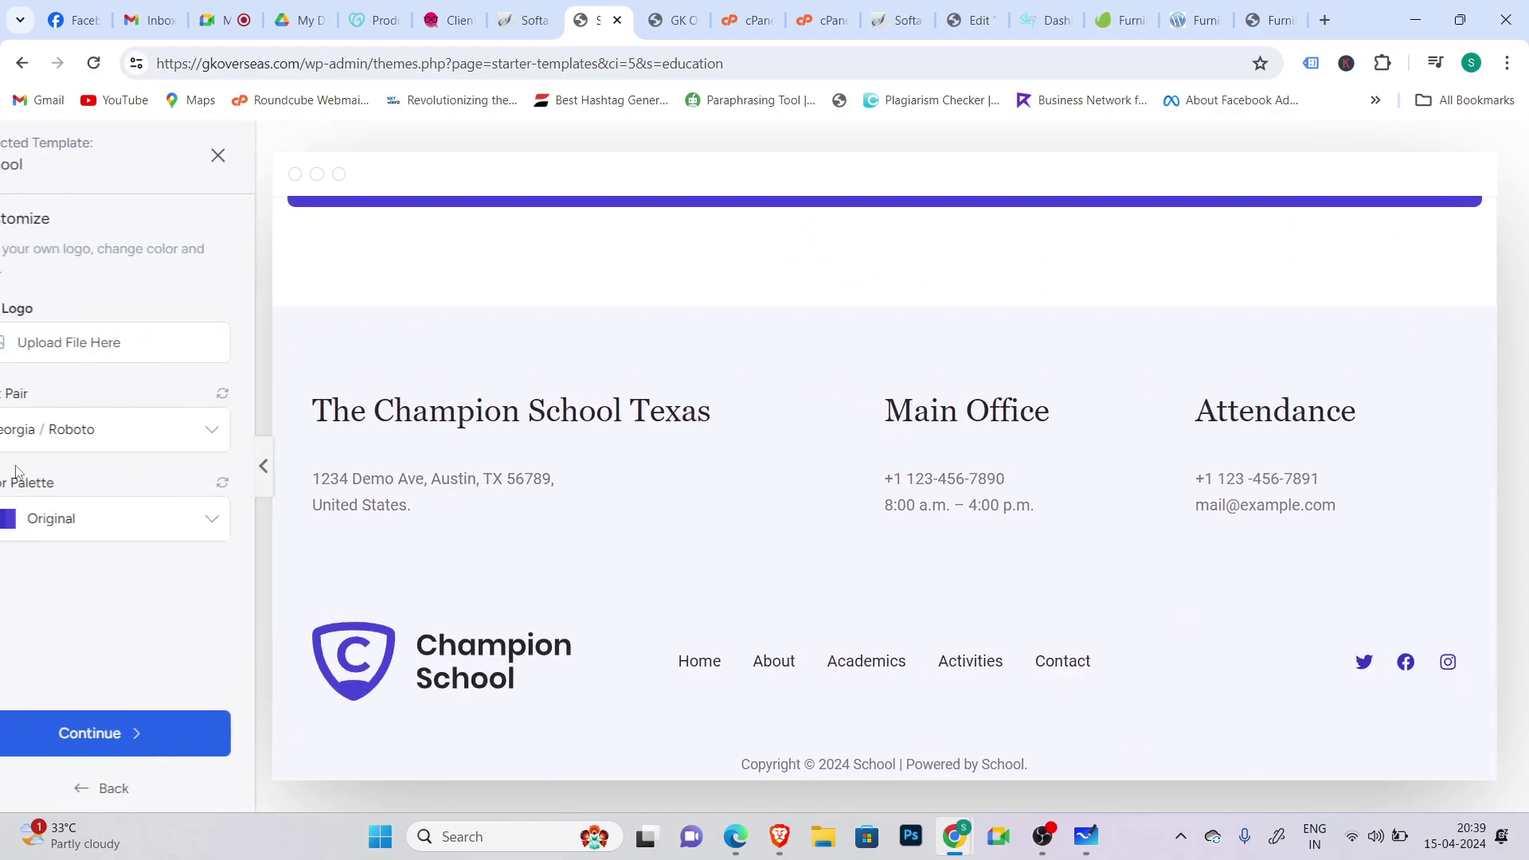
{"action": "scroll", "coordinate": [871, 372], "scroll_direction": "up", "scroll_amount": 5}
{"action": "scroll", "coordinate": [870, 372], "scroll_direction": "up", "scroll_amount": 15}
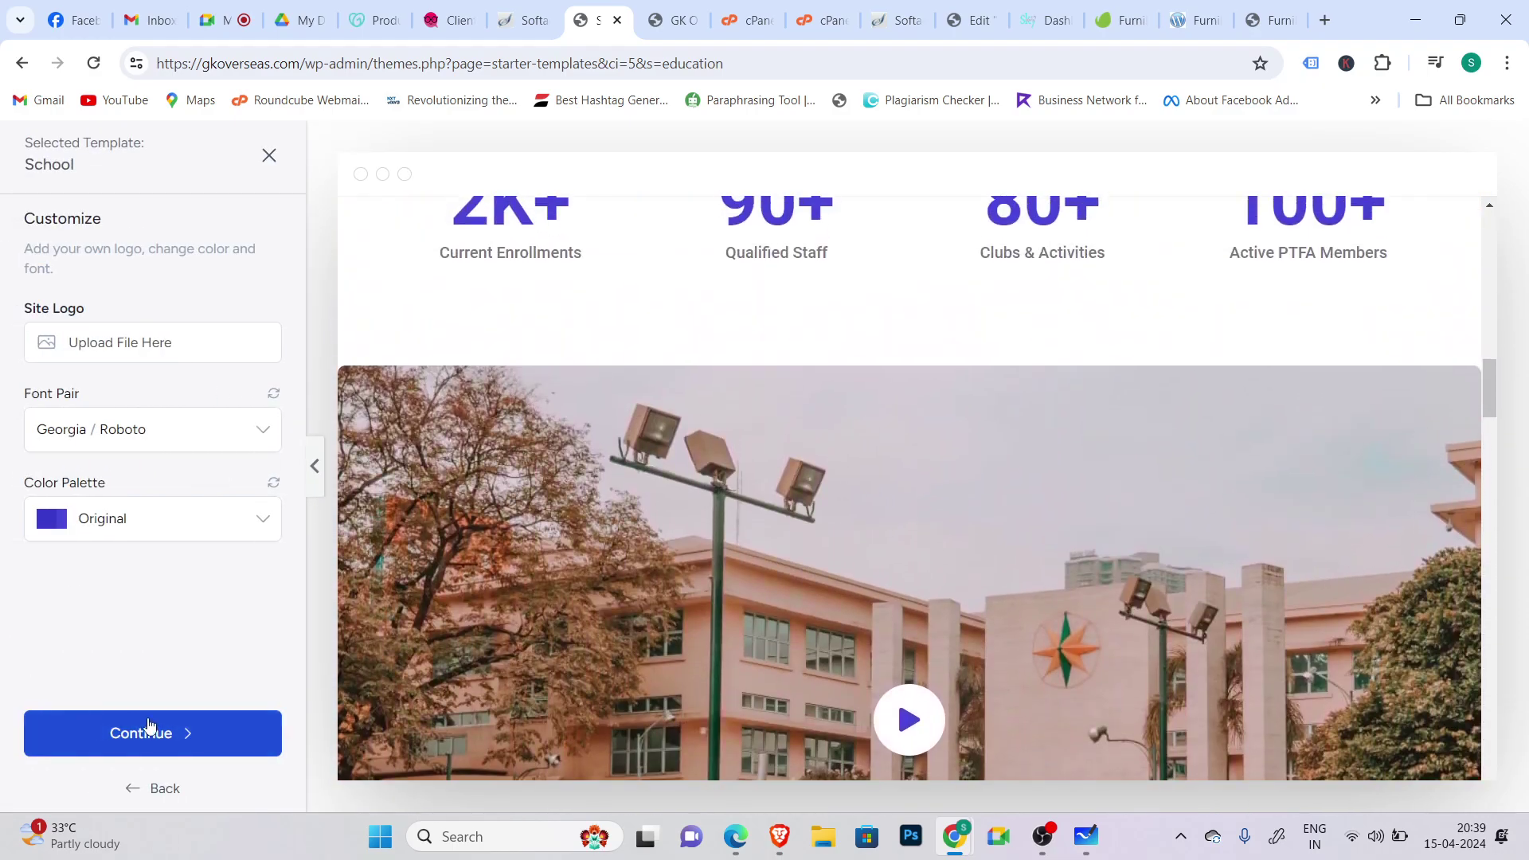
Step: Continue past customizing and the plugin requirement, then exit to the Dashboard
{"action": "left_click", "coordinate": [148, 726]}
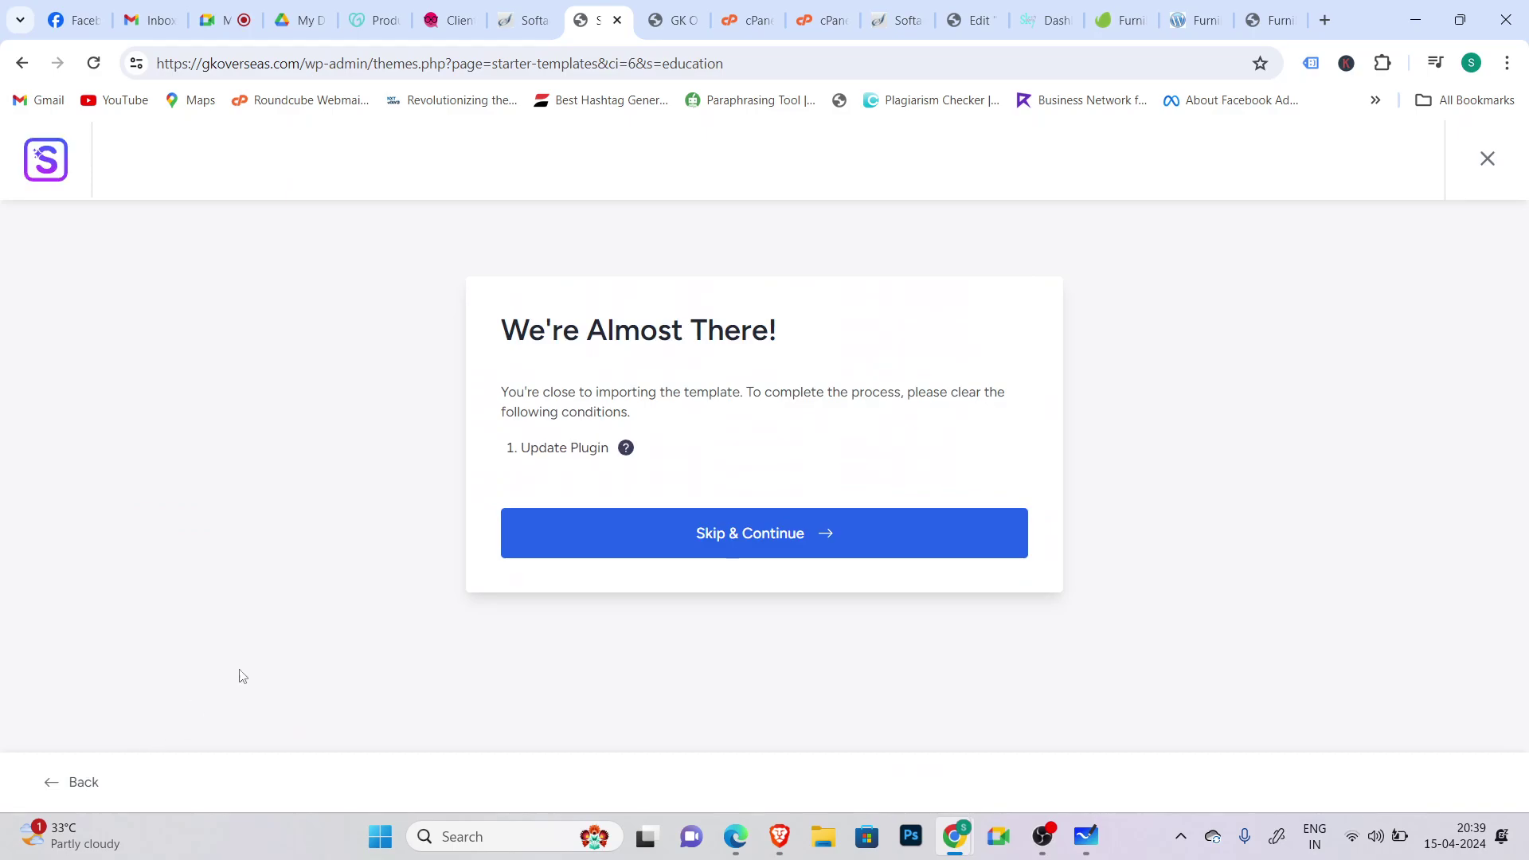
{"action": "left_click", "coordinate": [702, 538]}
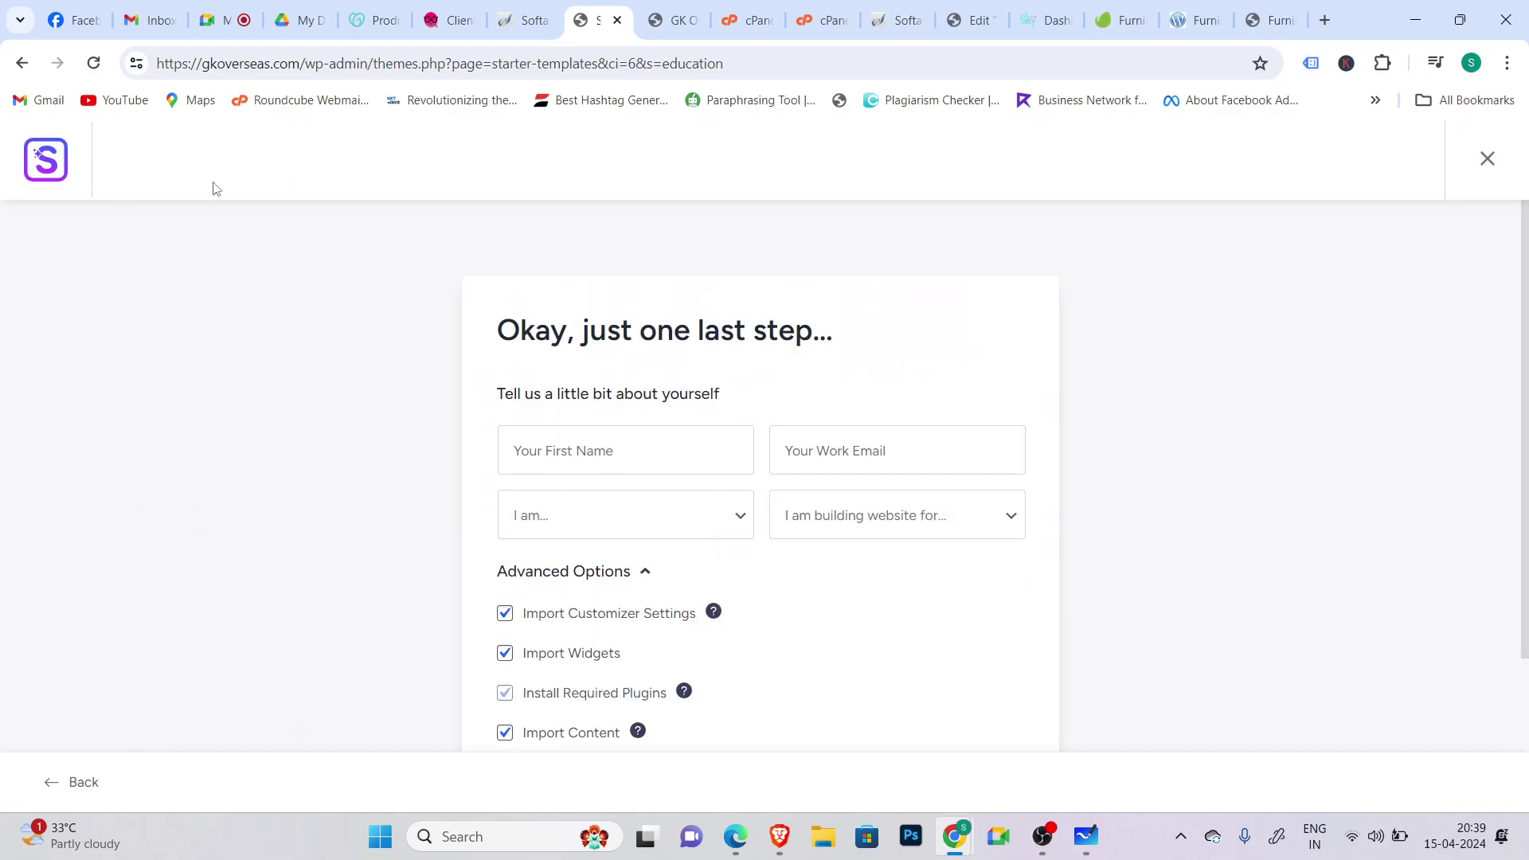
{"action": "left_click", "coordinate": [1494, 161]}
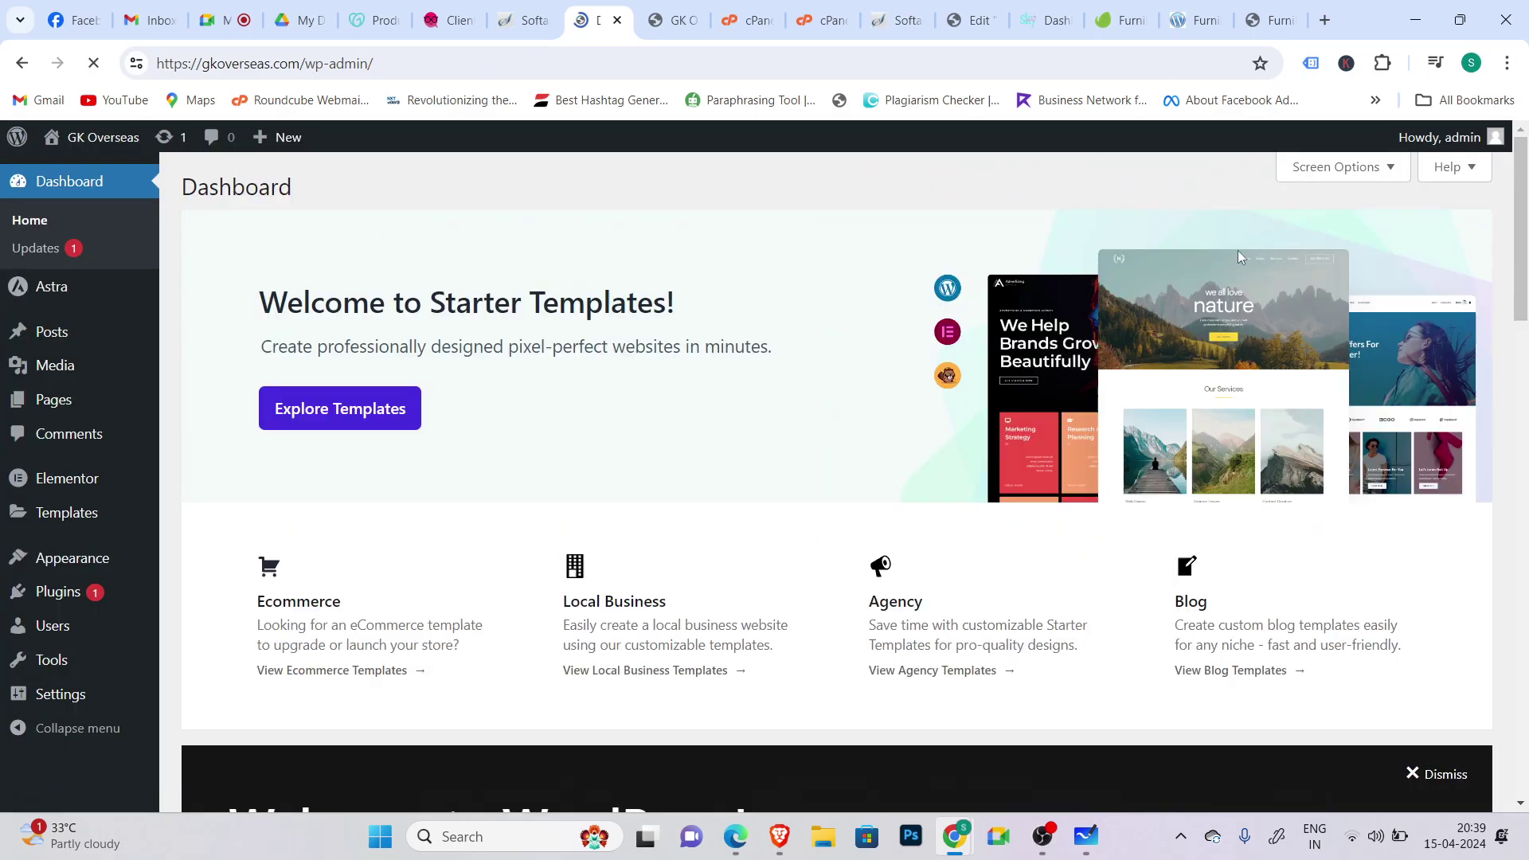
Step: Reopen the classic Starter Templates gallery and look over its first category menus
{"action": "left_click", "coordinate": [367, 416]}
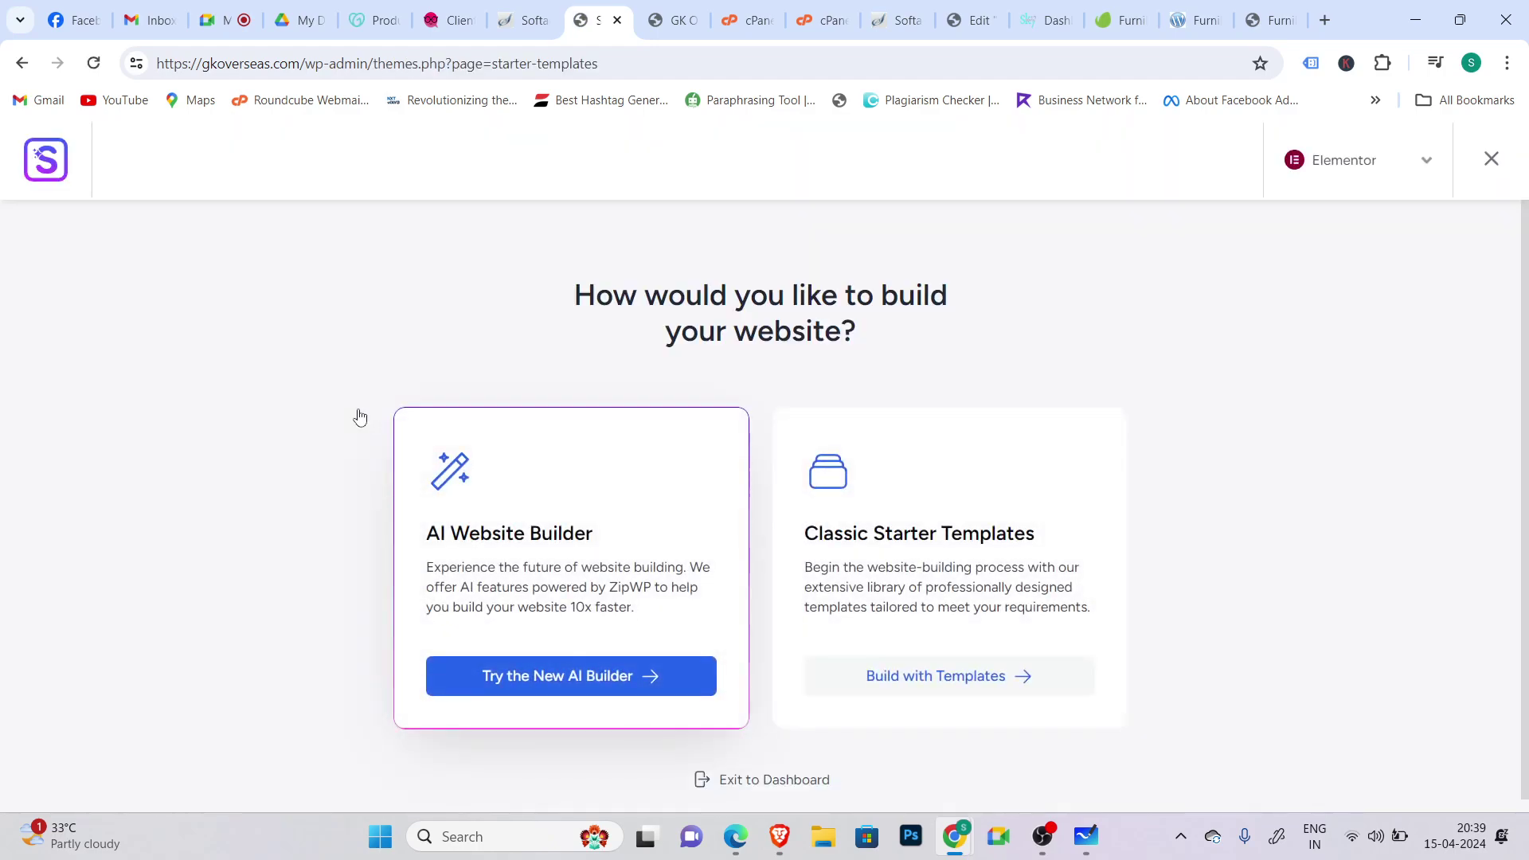
{"action": "left_click", "coordinate": [978, 678]}
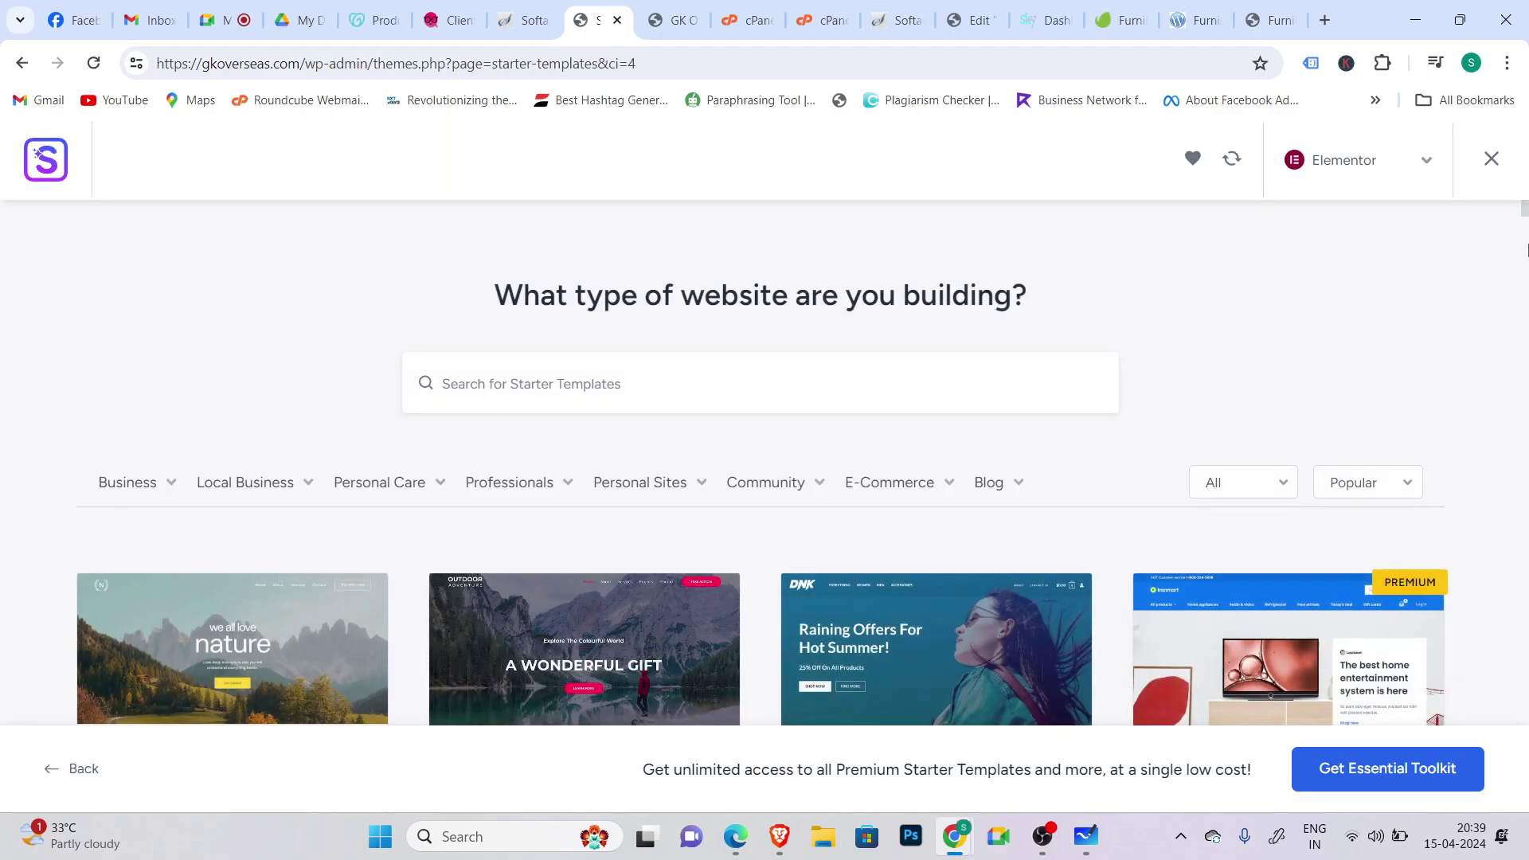
{"action": "mouse_move", "coordinate": [883, 490]}
{"action": "mouse_move", "coordinate": [1010, 483]}
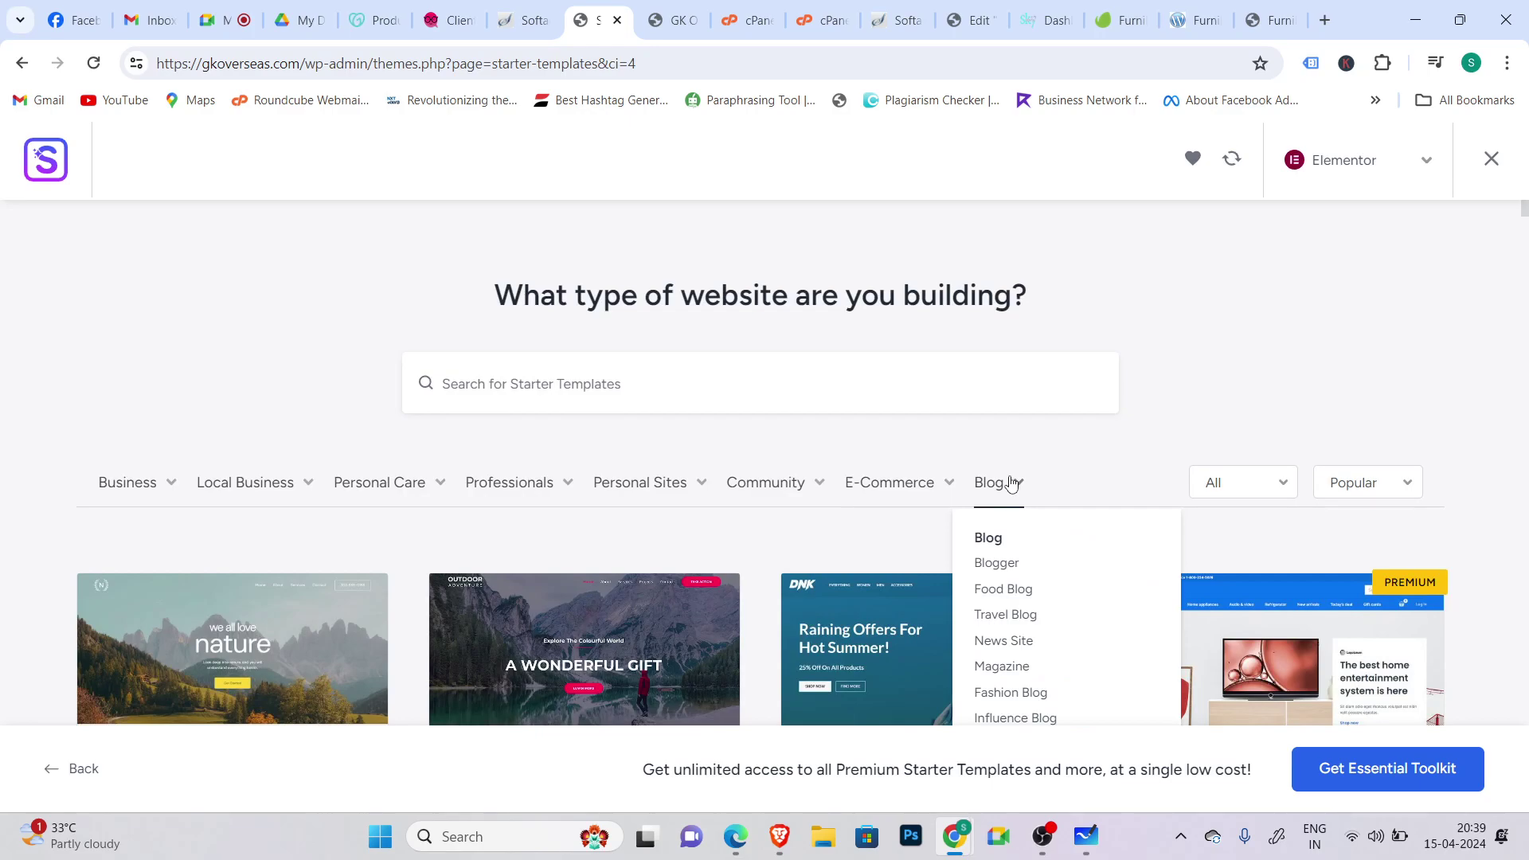
{"action": "mouse_move", "coordinate": [796, 491]}
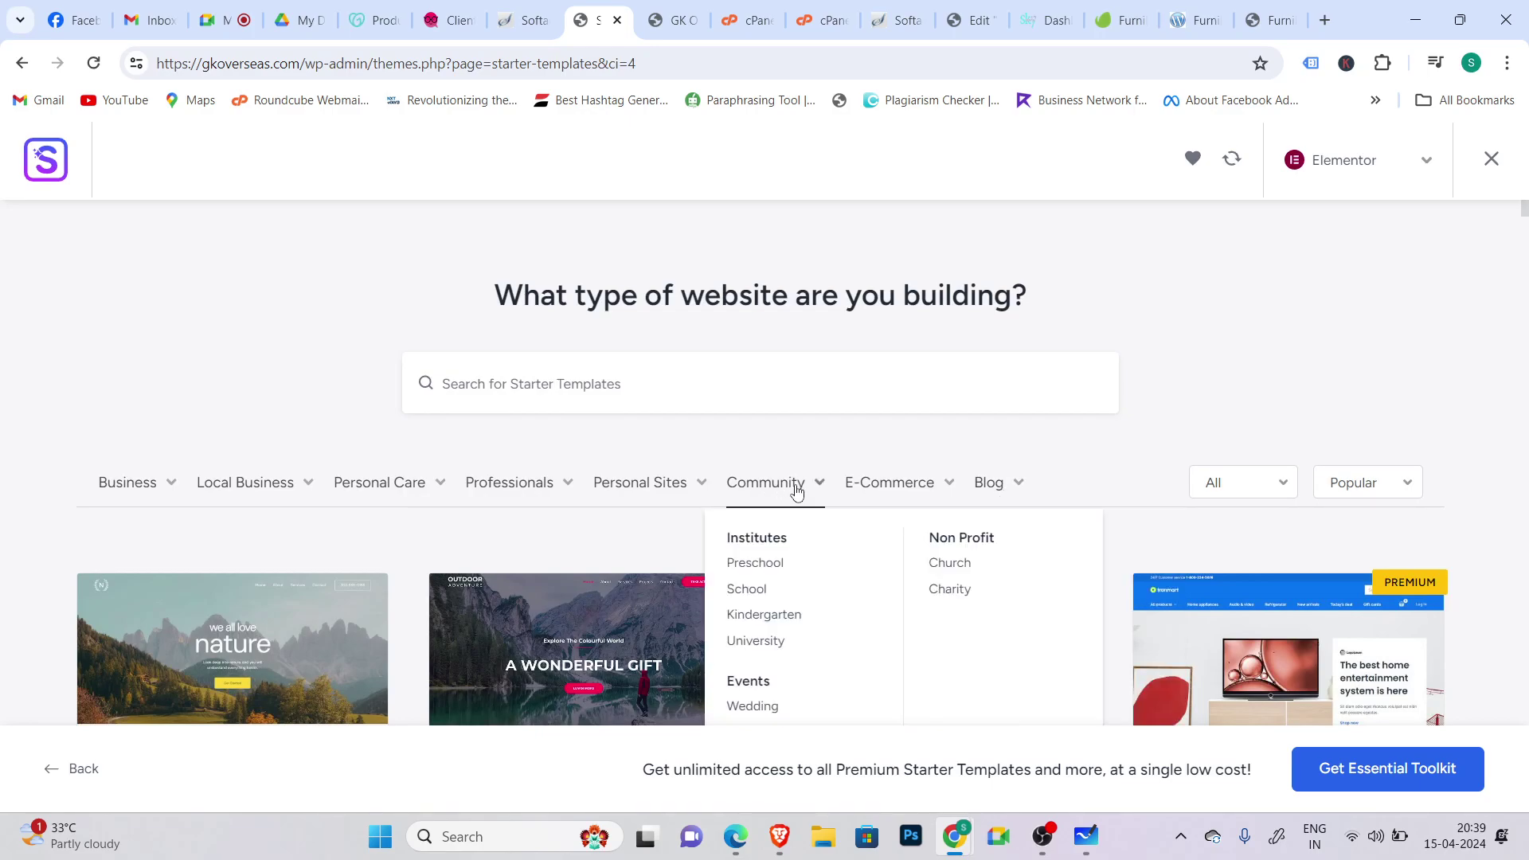
{"action": "scroll", "coordinate": [749, 698], "scroll_direction": "down", "scroll_amount": 1}
{"action": "scroll", "coordinate": [700, 558], "scroll_direction": "up", "scroll_amount": 1}
Step: Browse the remaining category menus, including Personal Sites and Community
{"action": "mouse_move", "coordinate": [676, 488]}
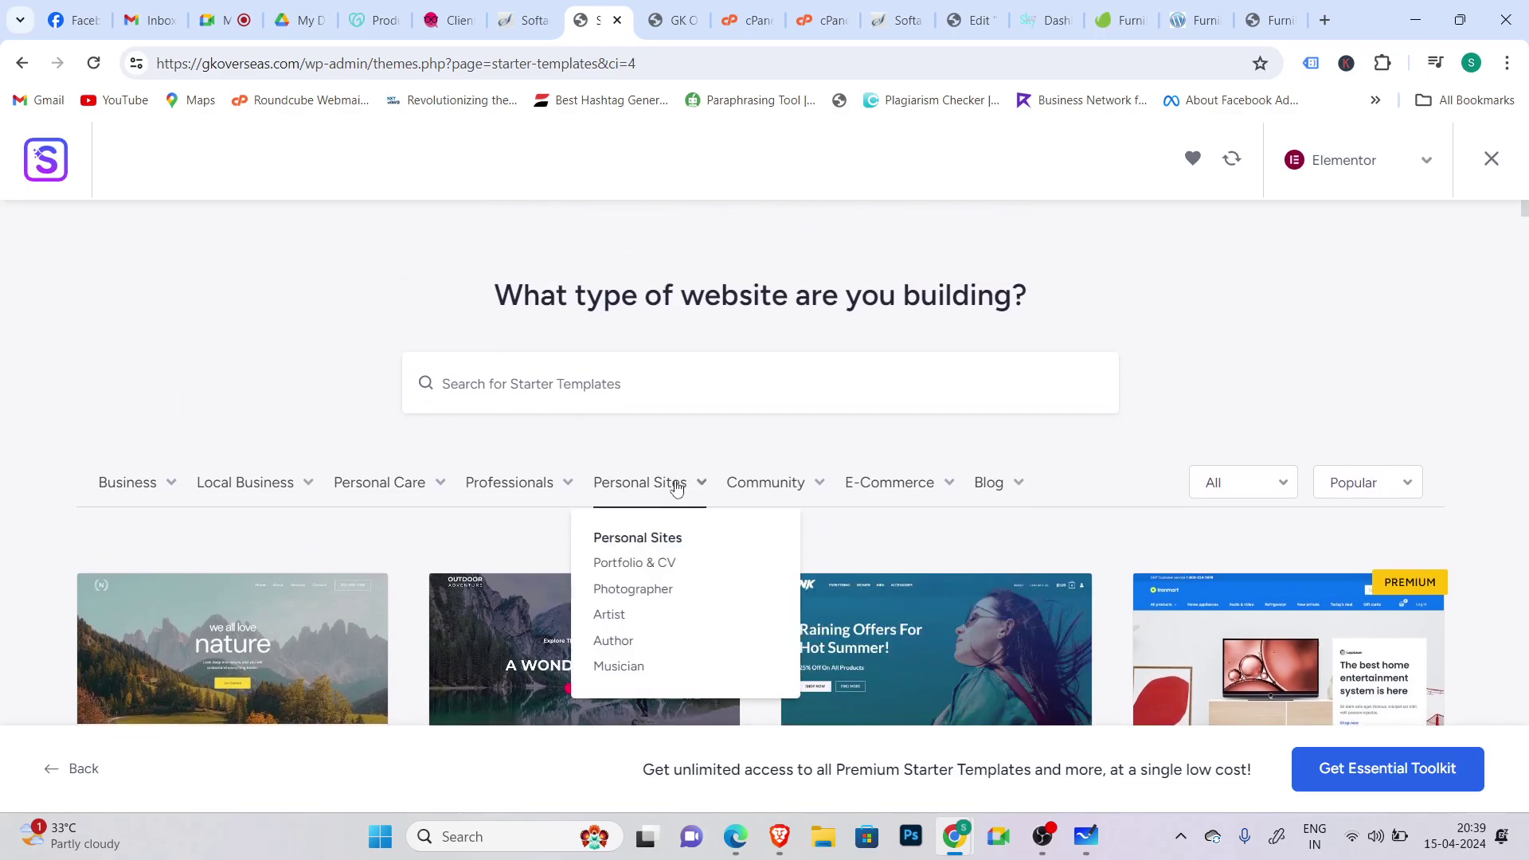
{"action": "mouse_move", "coordinate": [529, 499]}
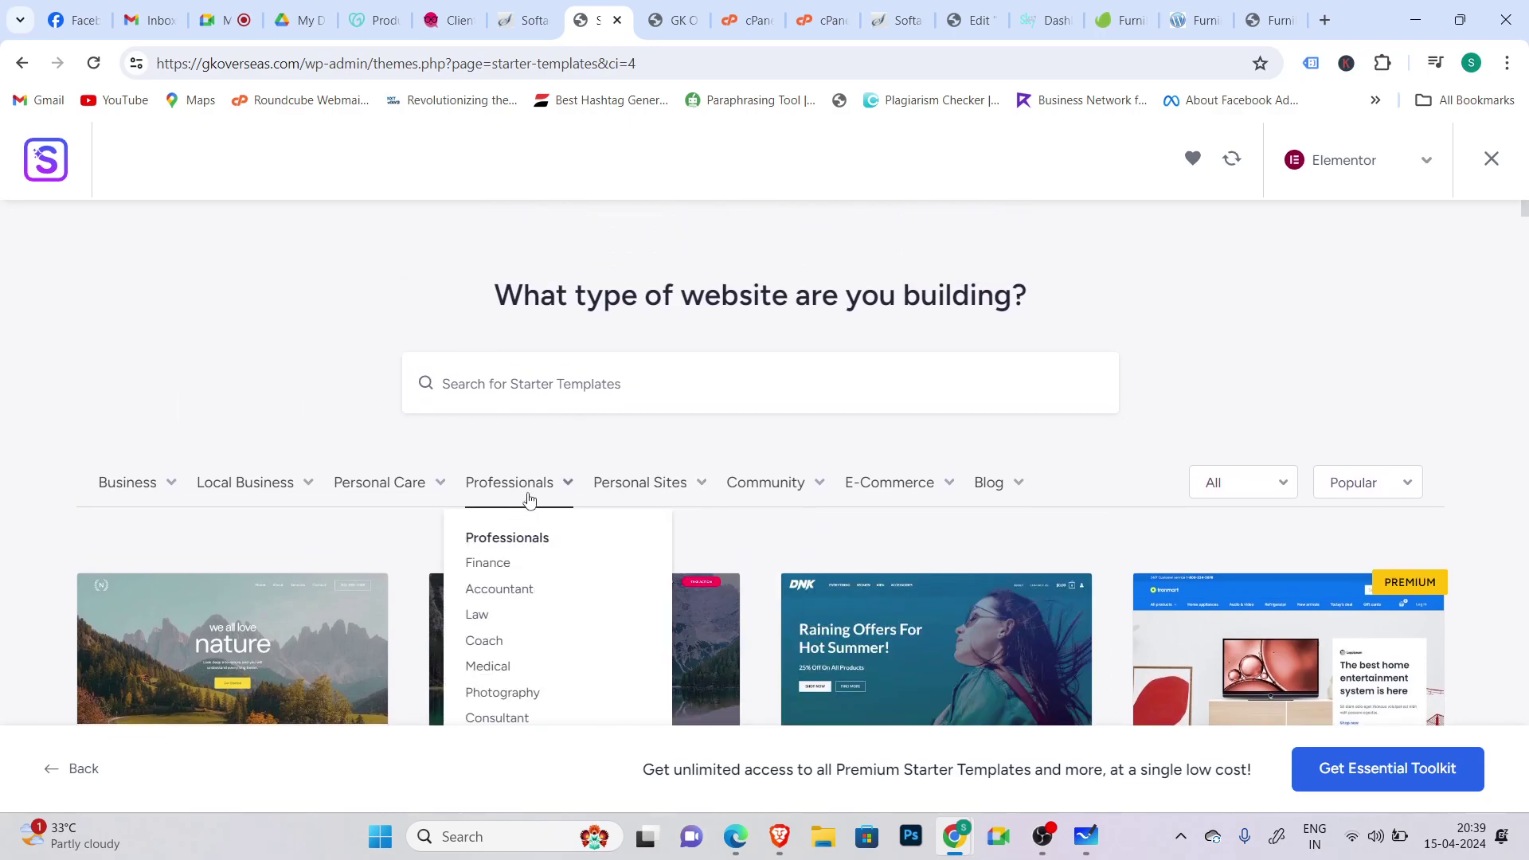
{"action": "scroll", "coordinate": [530, 499], "scroll_direction": "down", "scroll_amount": 2}
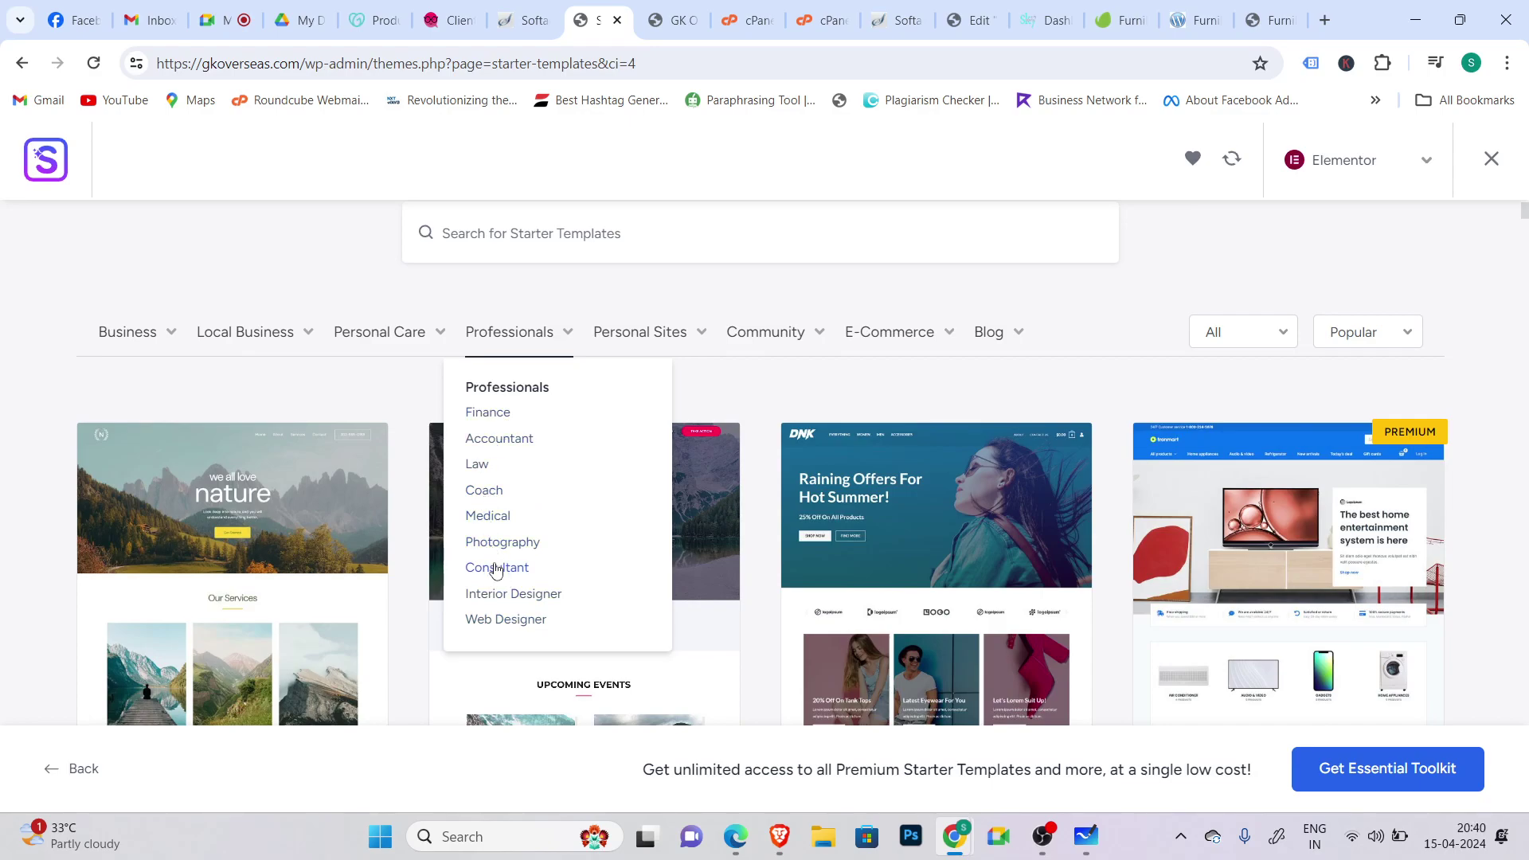
{"action": "mouse_move", "coordinate": [289, 346]}
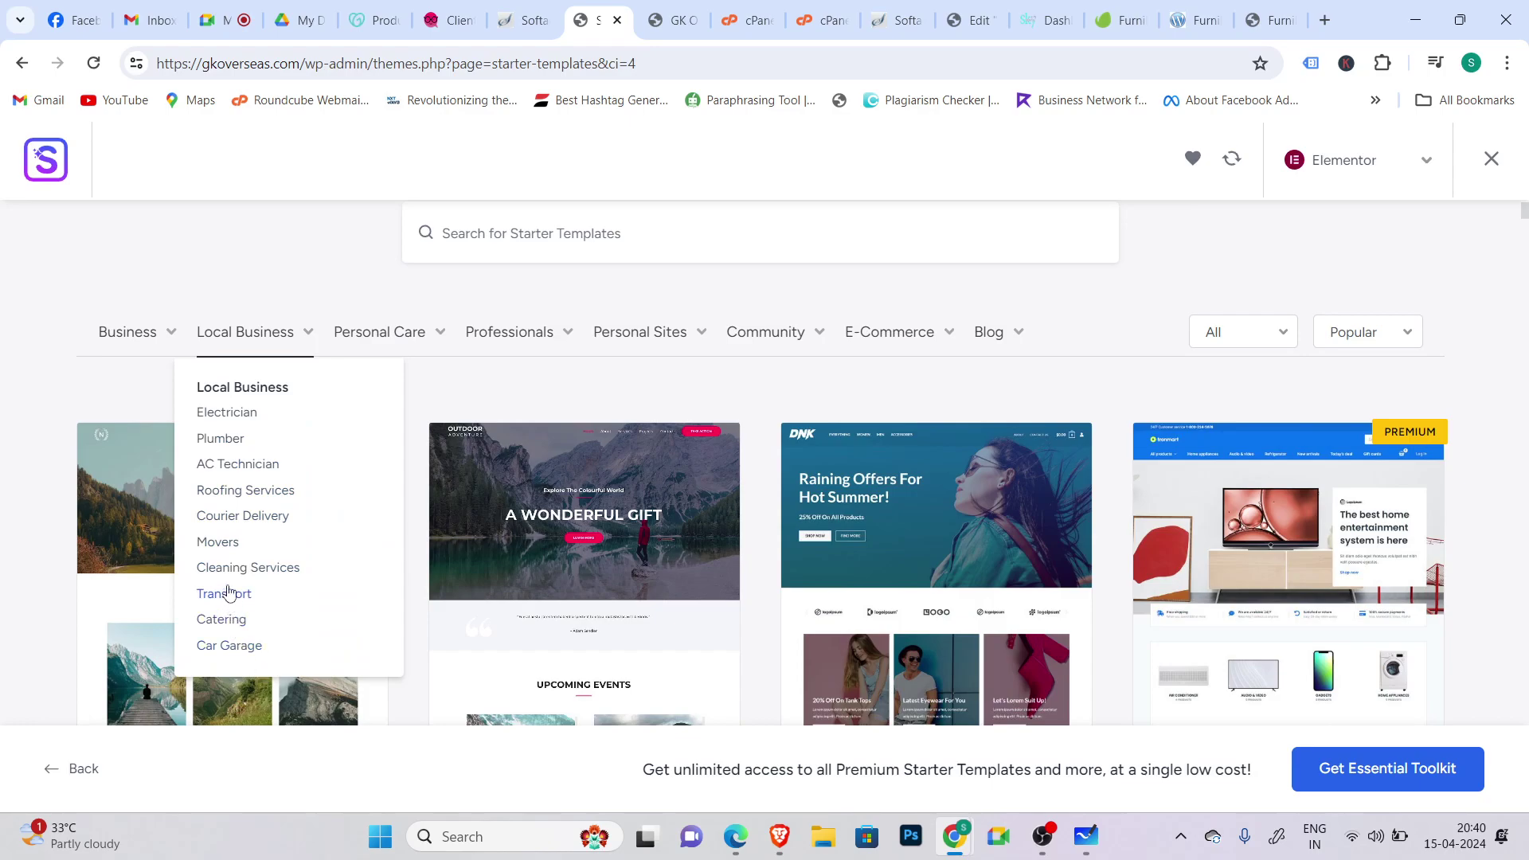
{"action": "mouse_move", "coordinate": [130, 337]}
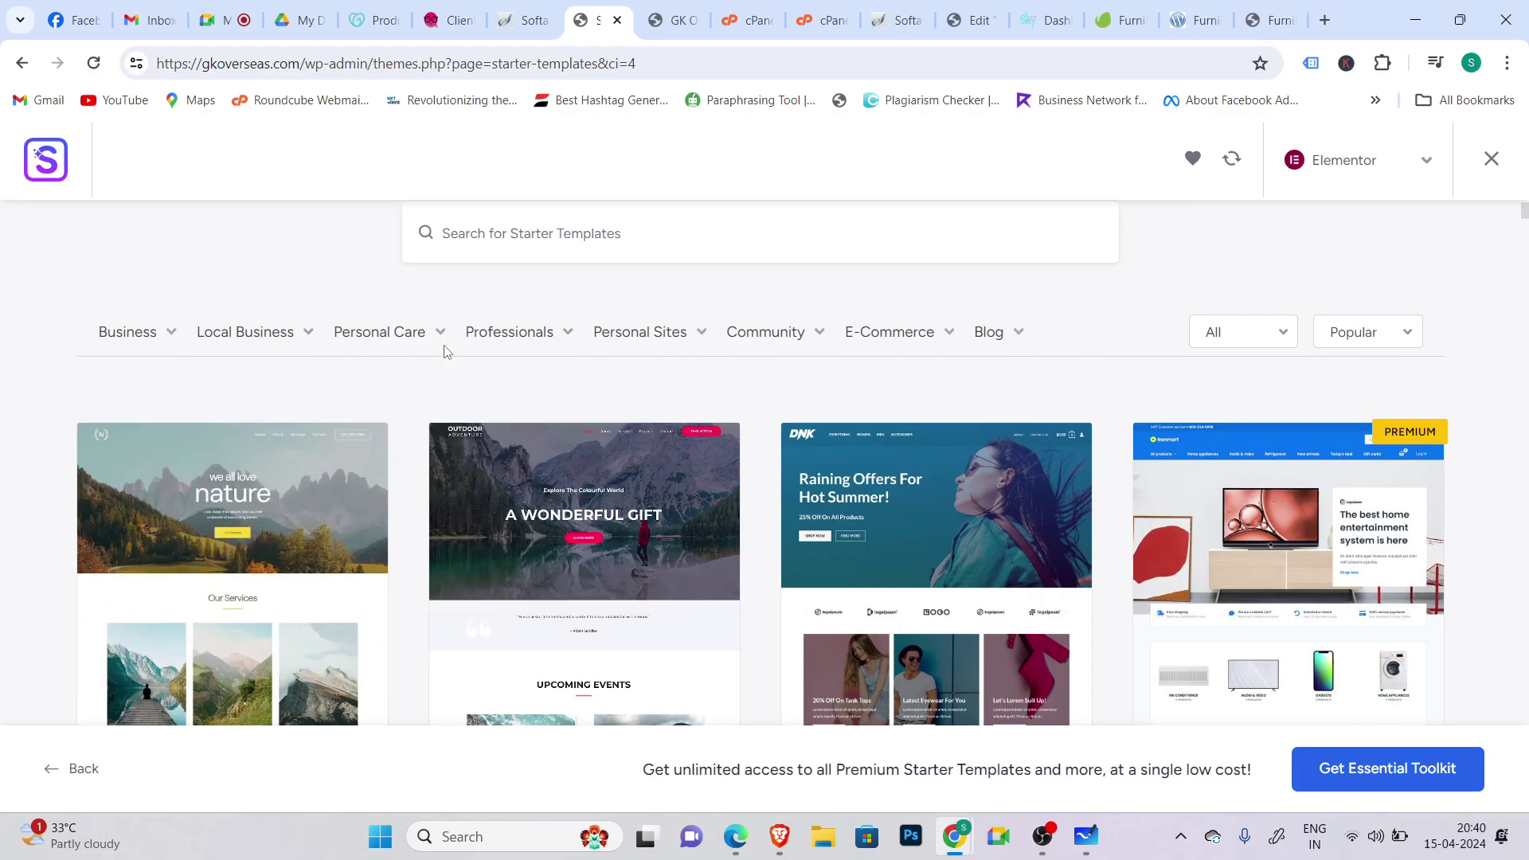
{"action": "mouse_move", "coordinate": [522, 336]}
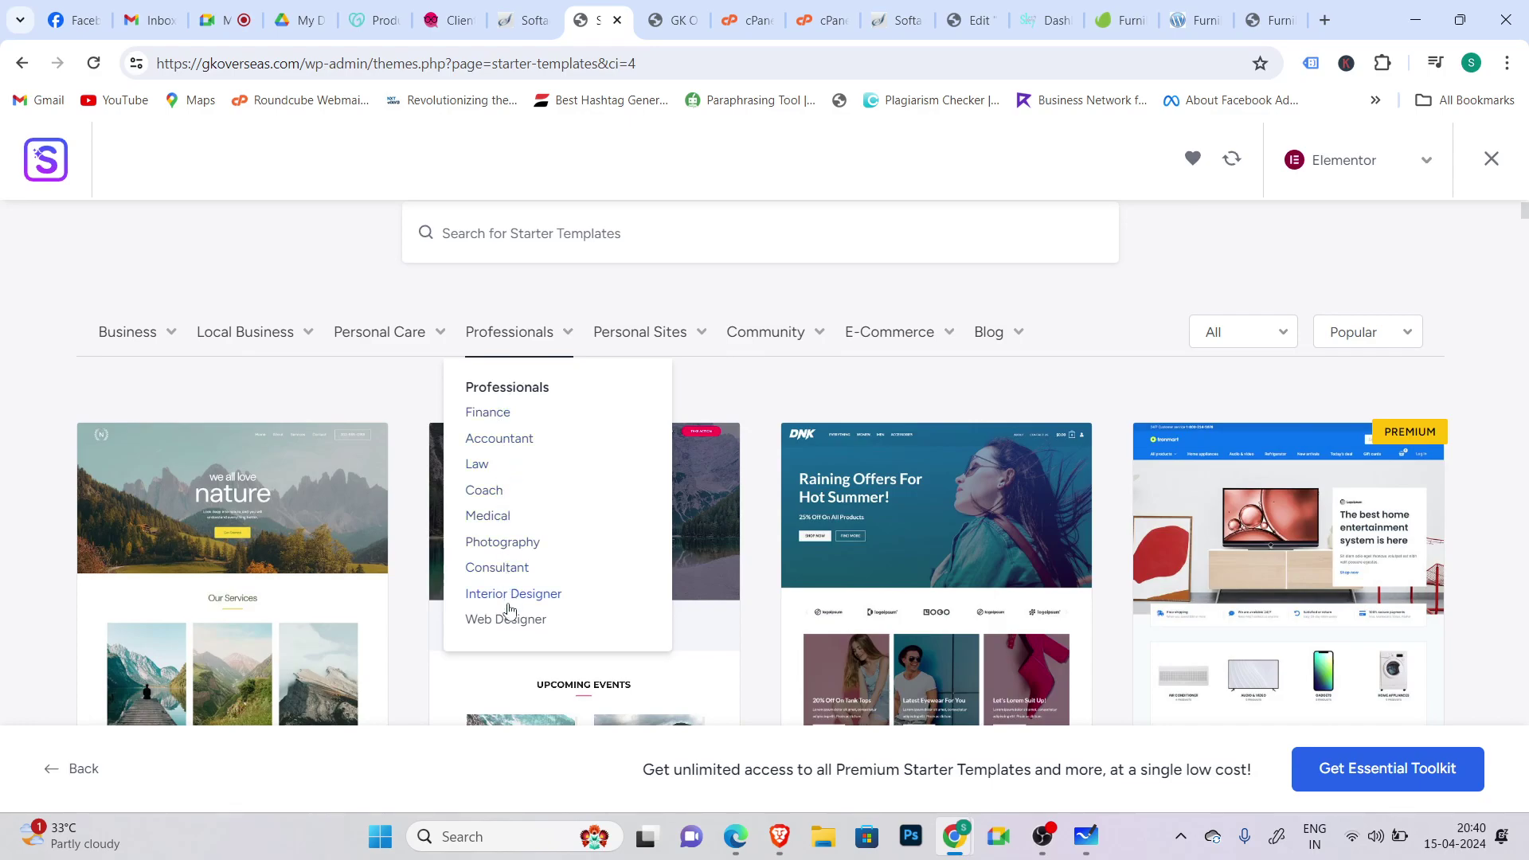
{"action": "mouse_move", "coordinate": [682, 341]}
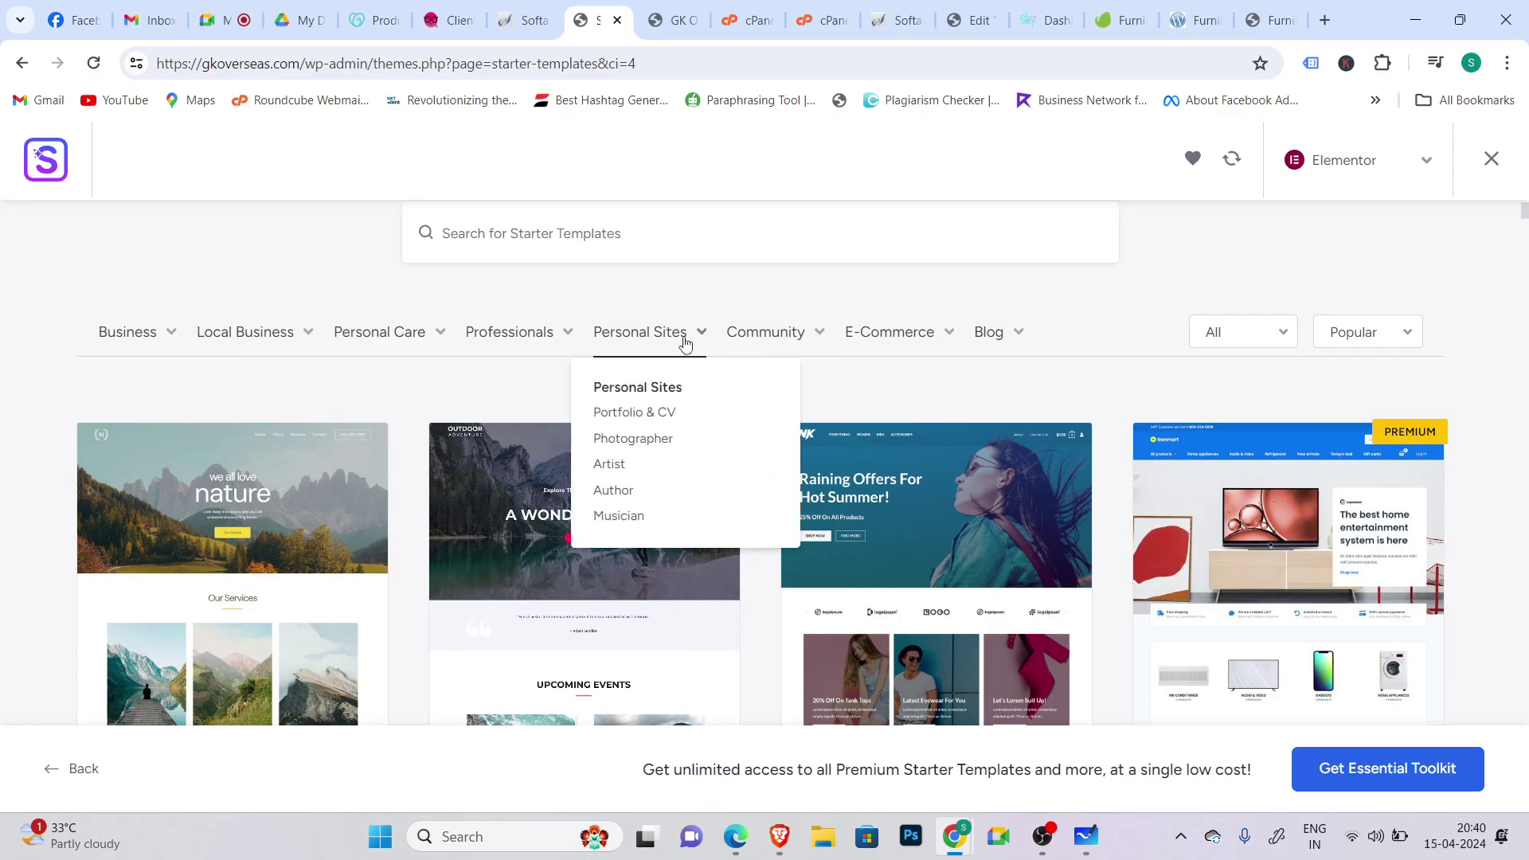
{"action": "mouse_move", "coordinate": [771, 353]}
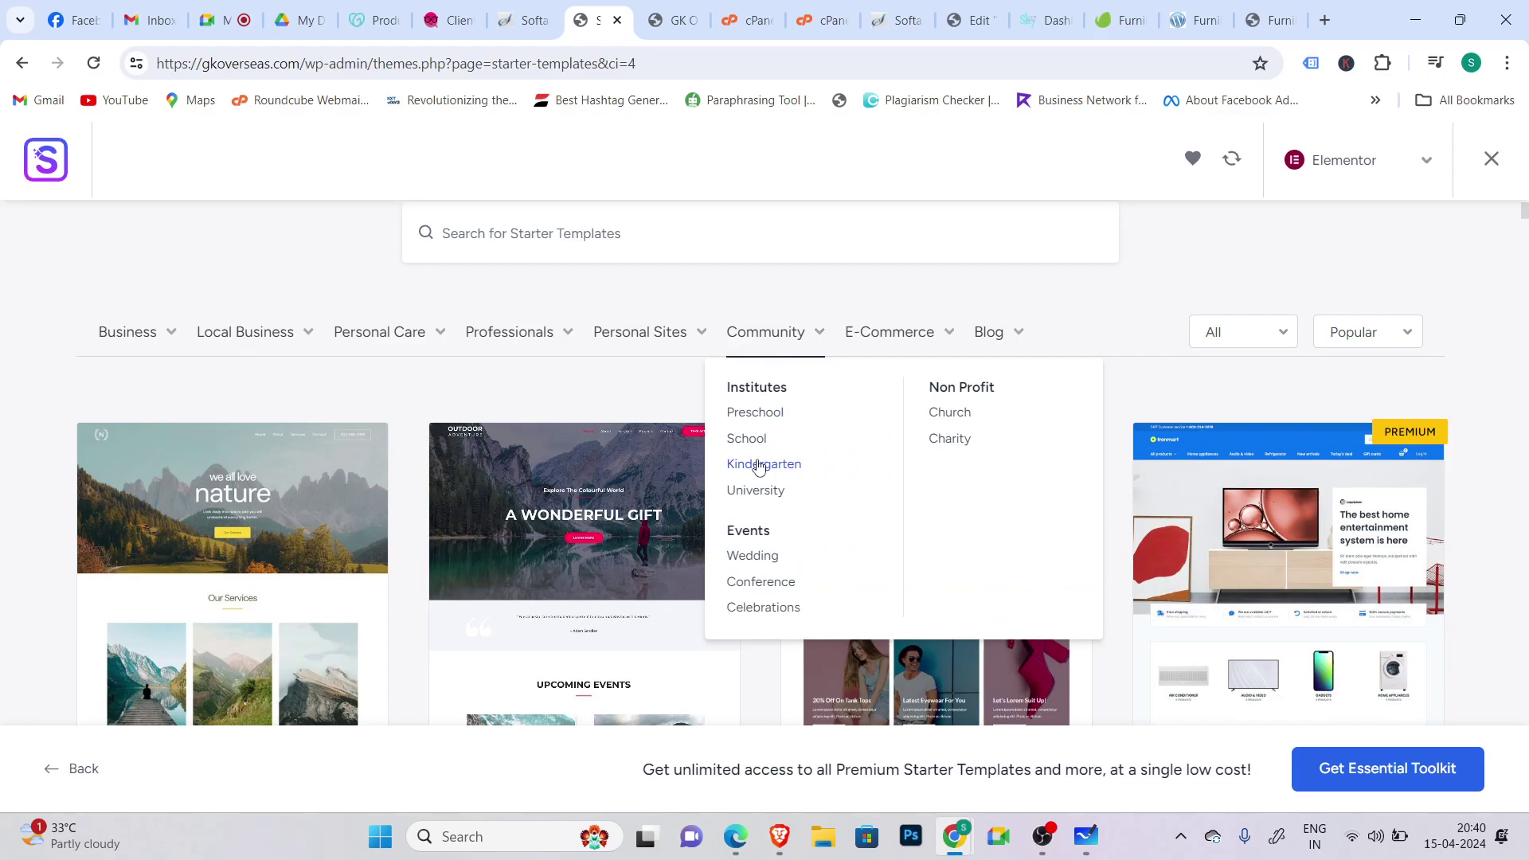
Step: Filter the gallery to University templates and preview Pearson College
{"action": "left_click", "coordinate": [752, 494]}
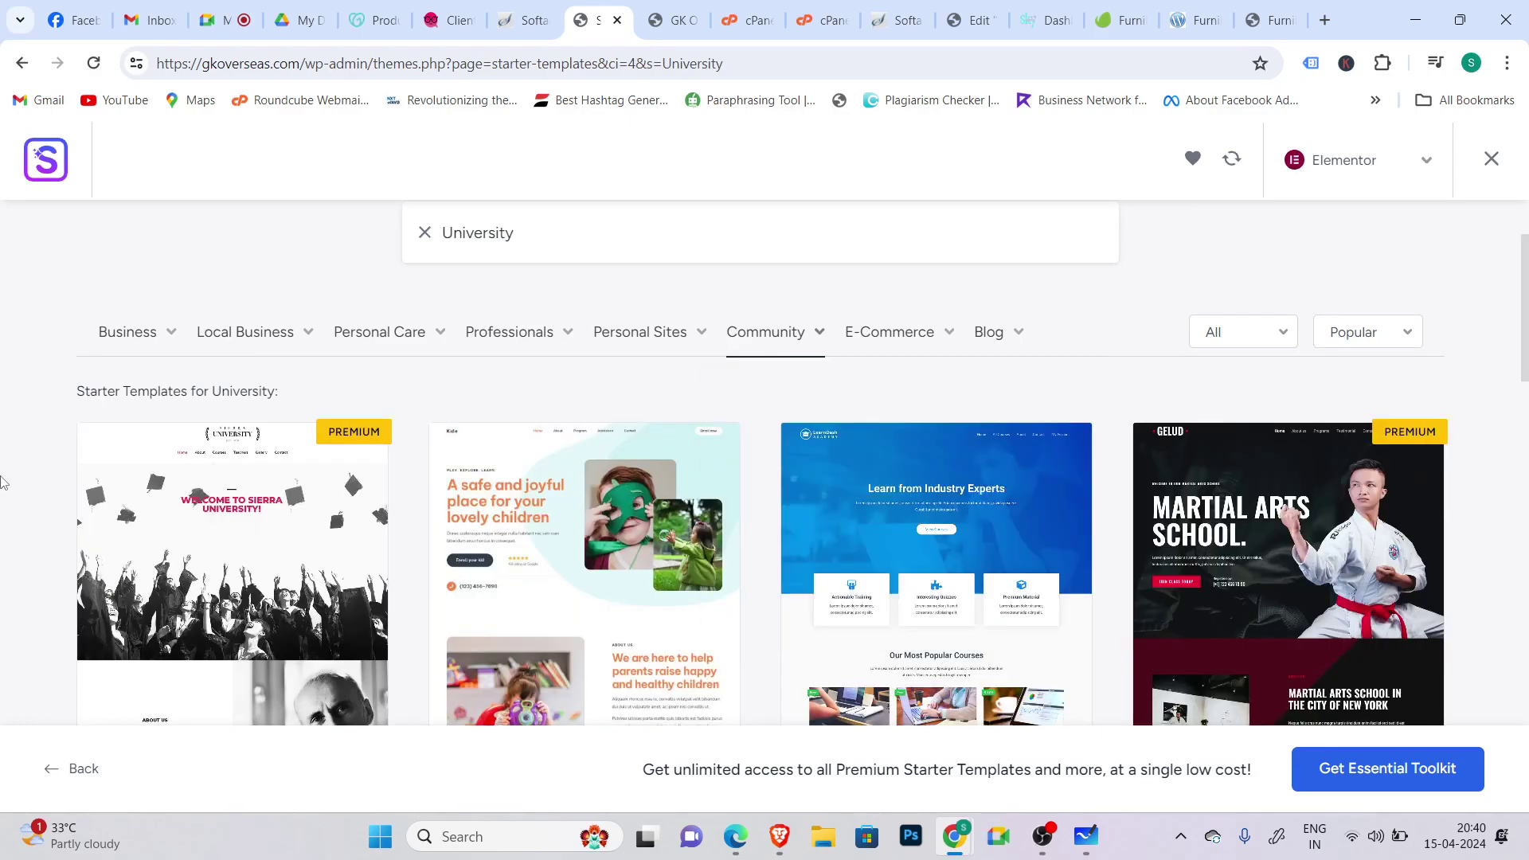
{"action": "scroll", "coordinate": [2, 481], "scroll_direction": "down", "scroll_amount": 3}
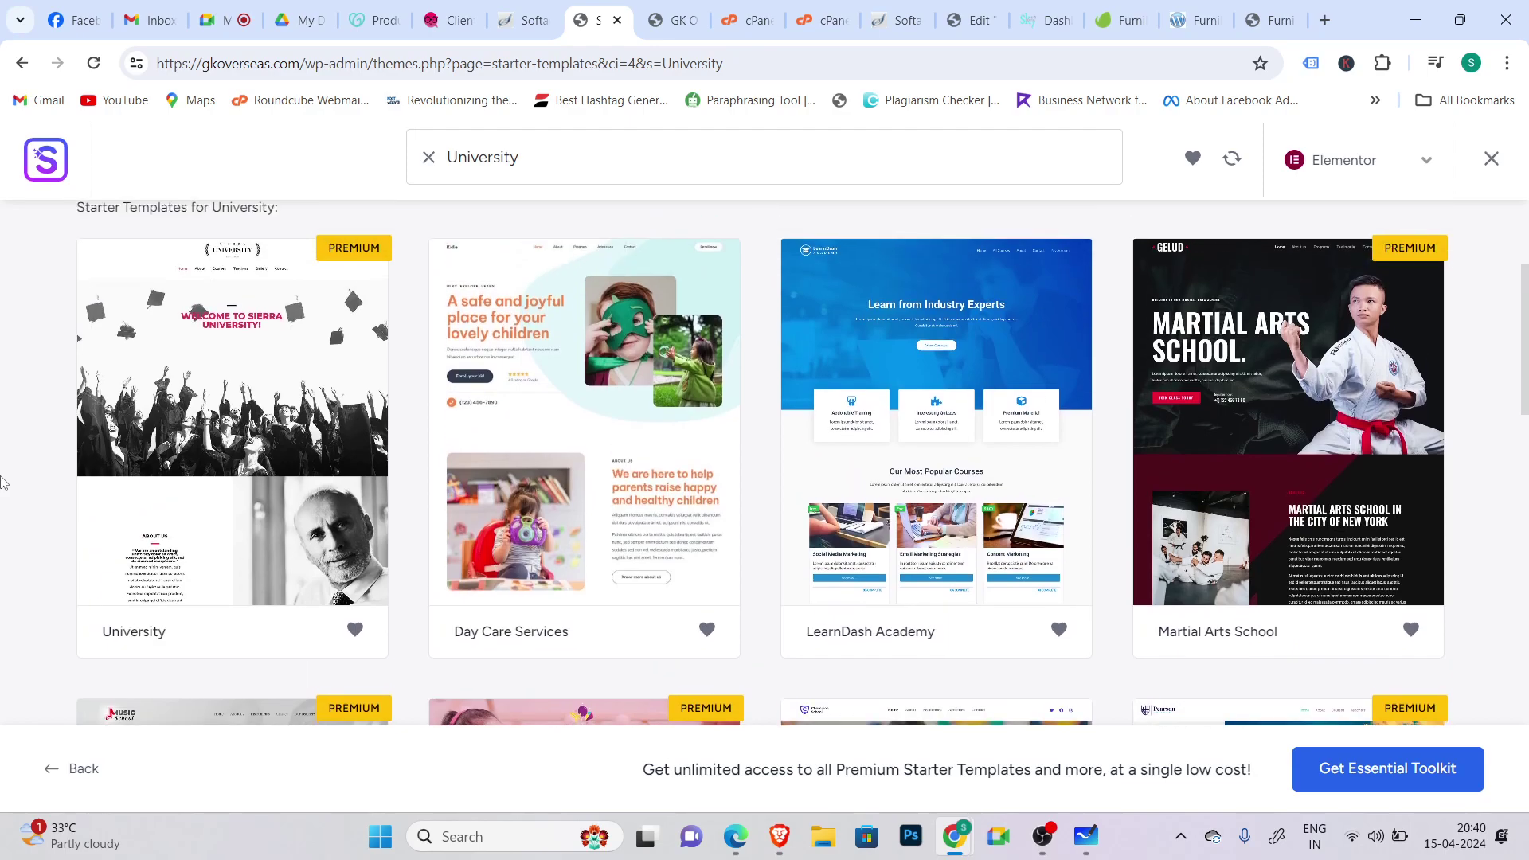
{"action": "scroll", "coordinate": [2, 481], "scroll_direction": "down", "scroll_amount": 4}
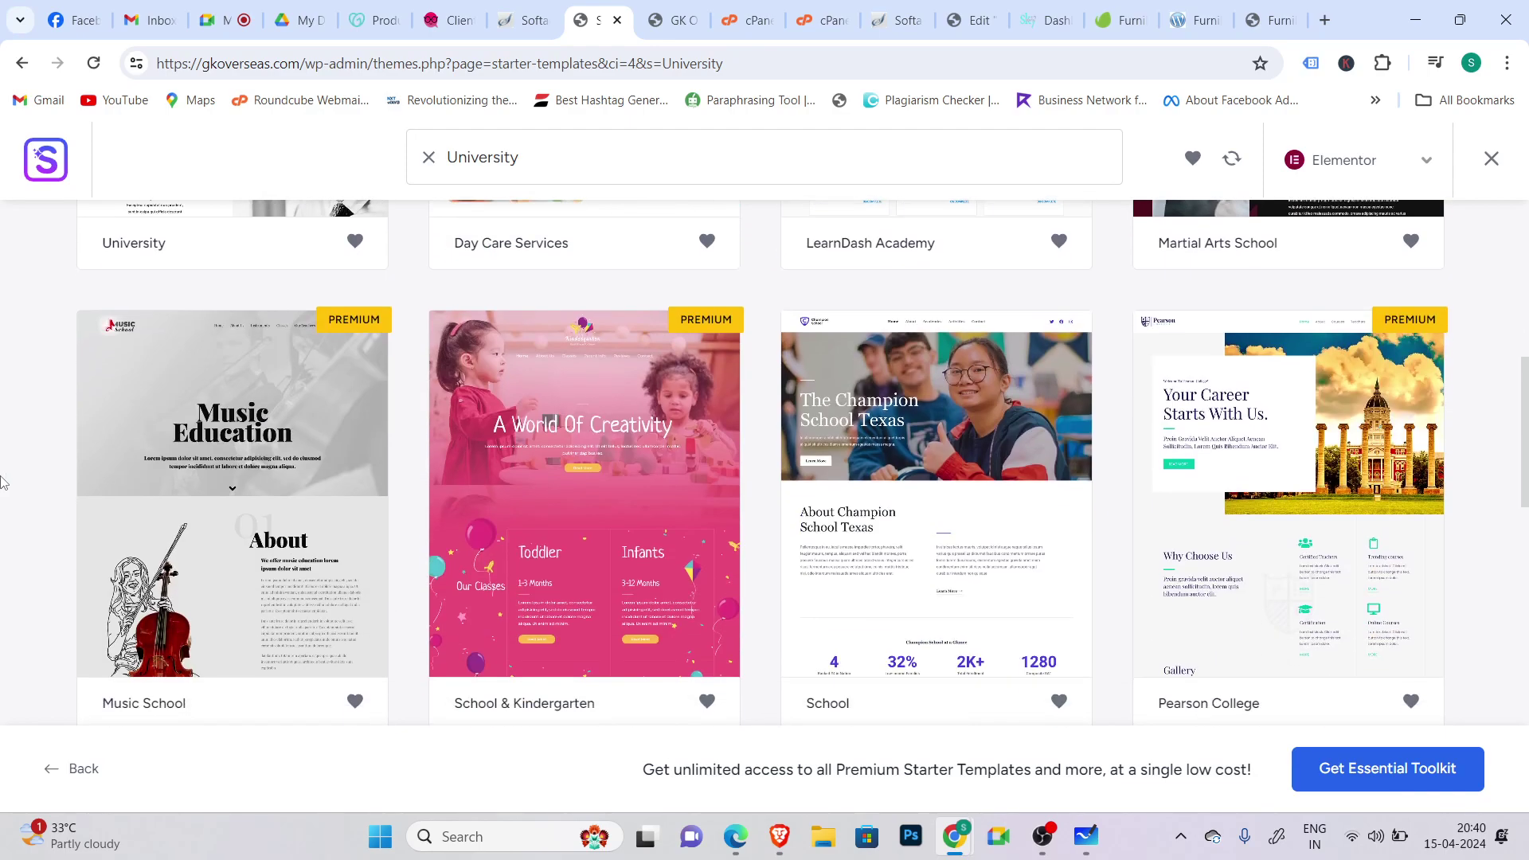
{"action": "left_click", "coordinate": [1299, 500]}
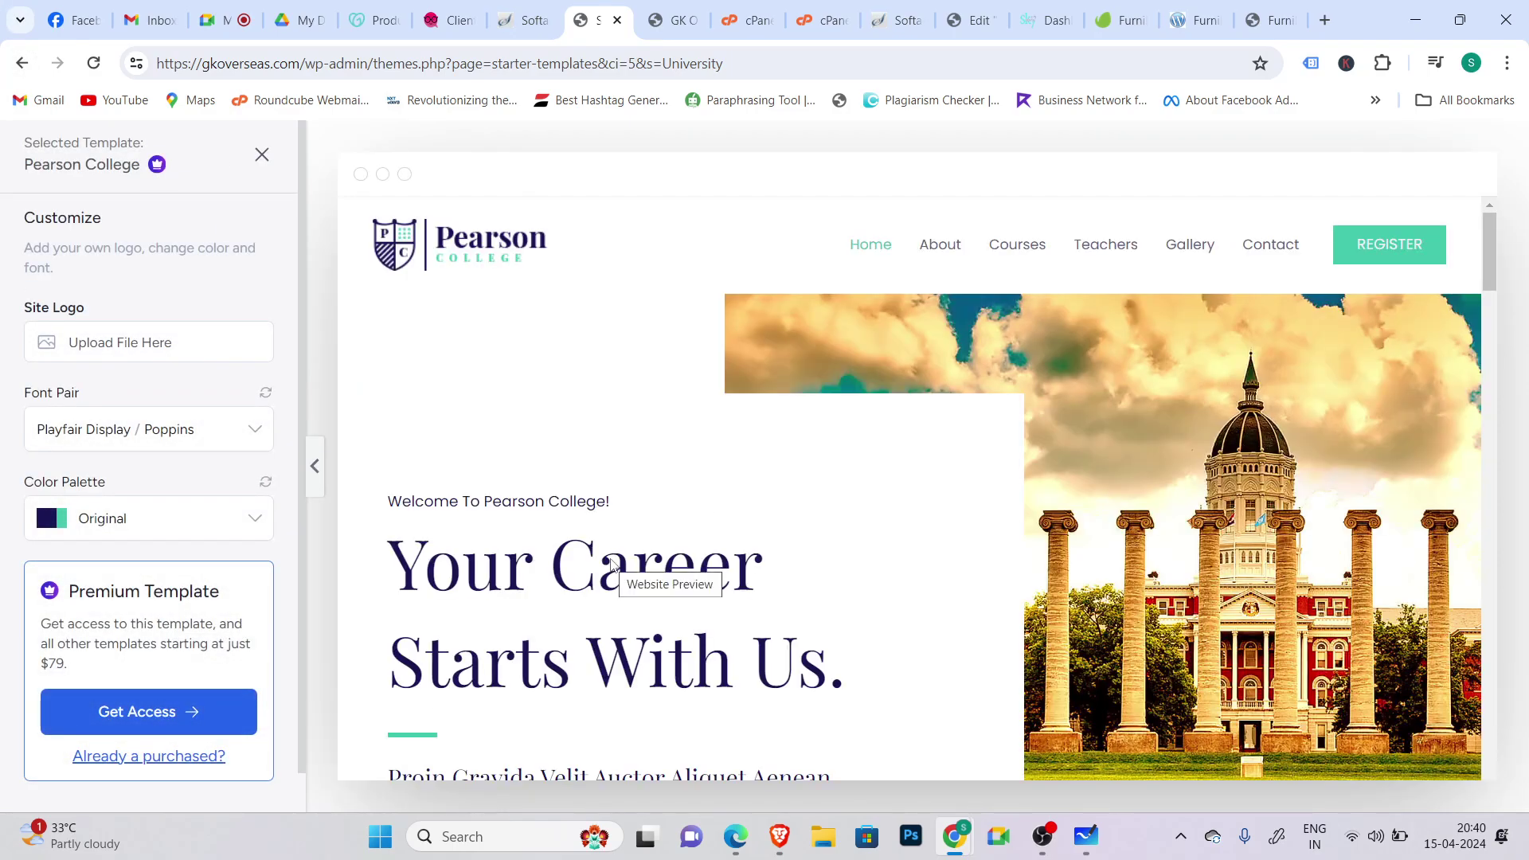
Step: Leave the Pearson College preview and reopen the Starter Templates library
{"action": "left_click", "coordinate": [22, 63]}
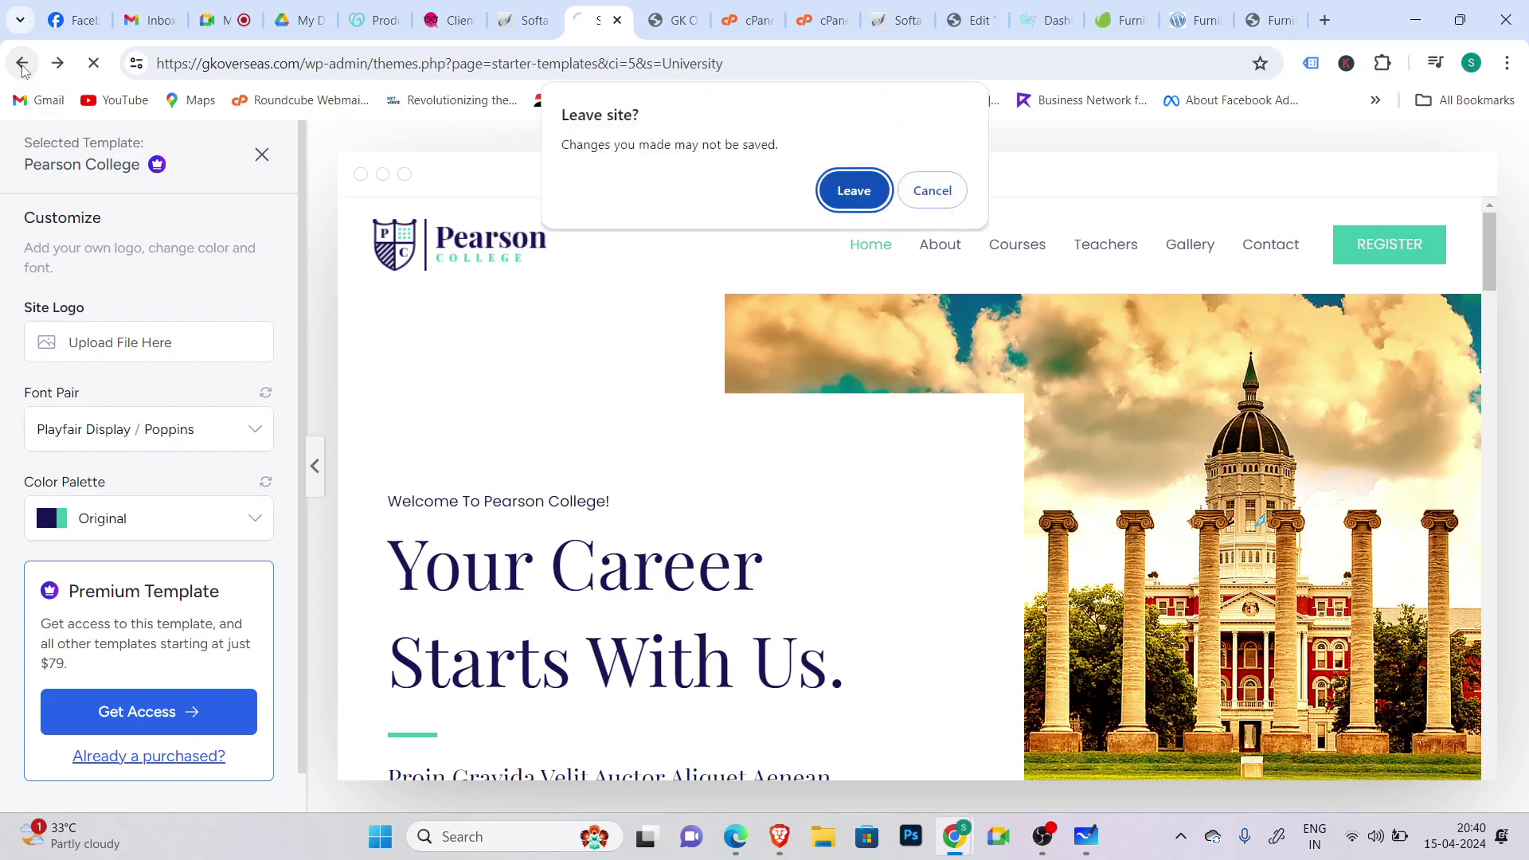
{"action": "left_click", "coordinate": [863, 194]}
{"action": "scroll", "coordinate": [669, 501], "scroll_direction": "down", "scroll_amount": 4}
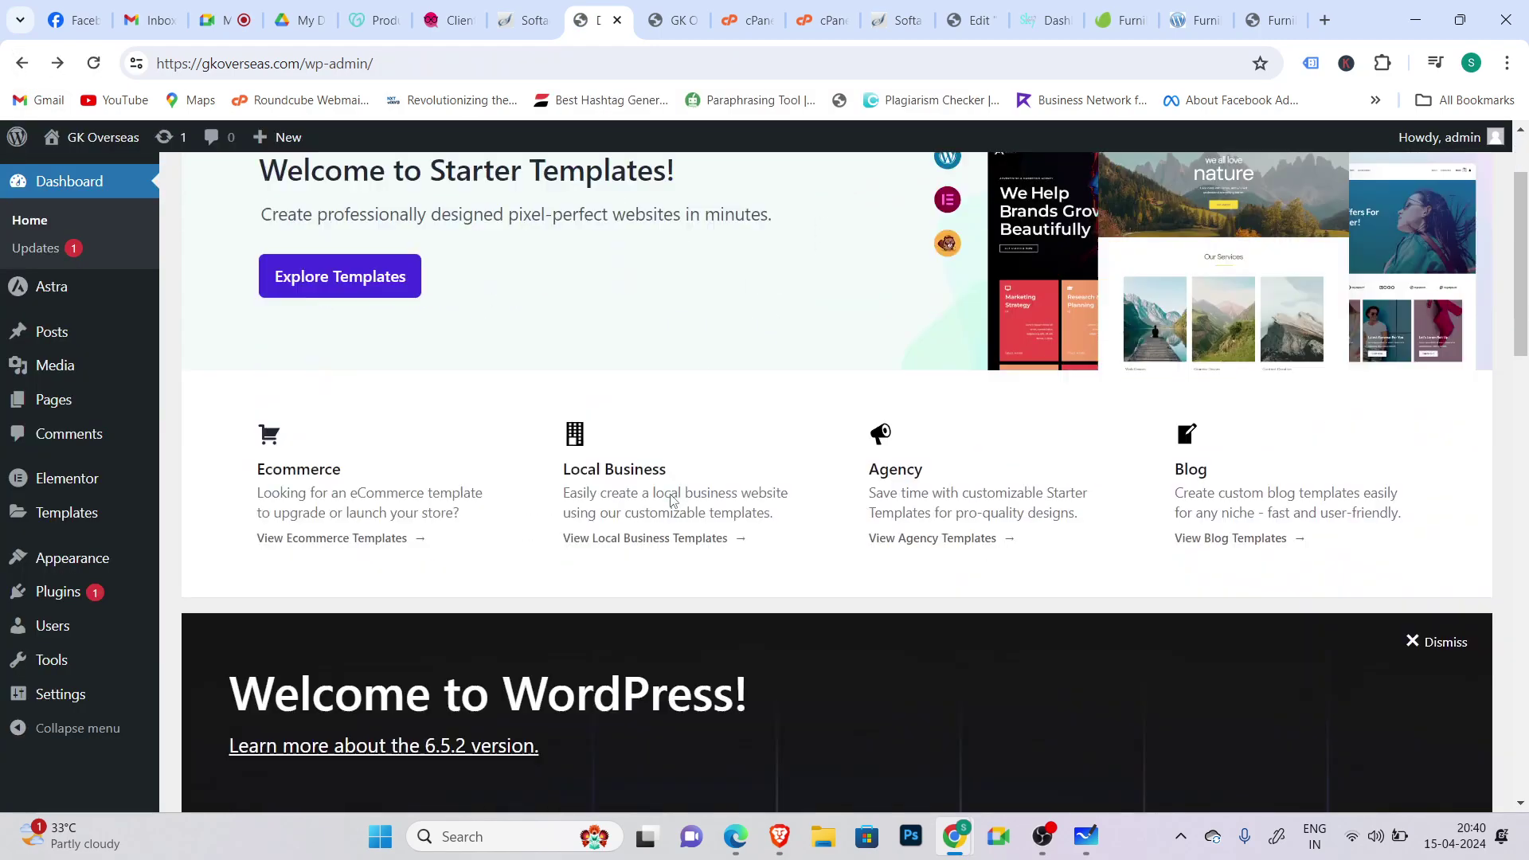
{"action": "scroll", "coordinate": [673, 493], "scroll_direction": "up", "scroll_amount": 4}
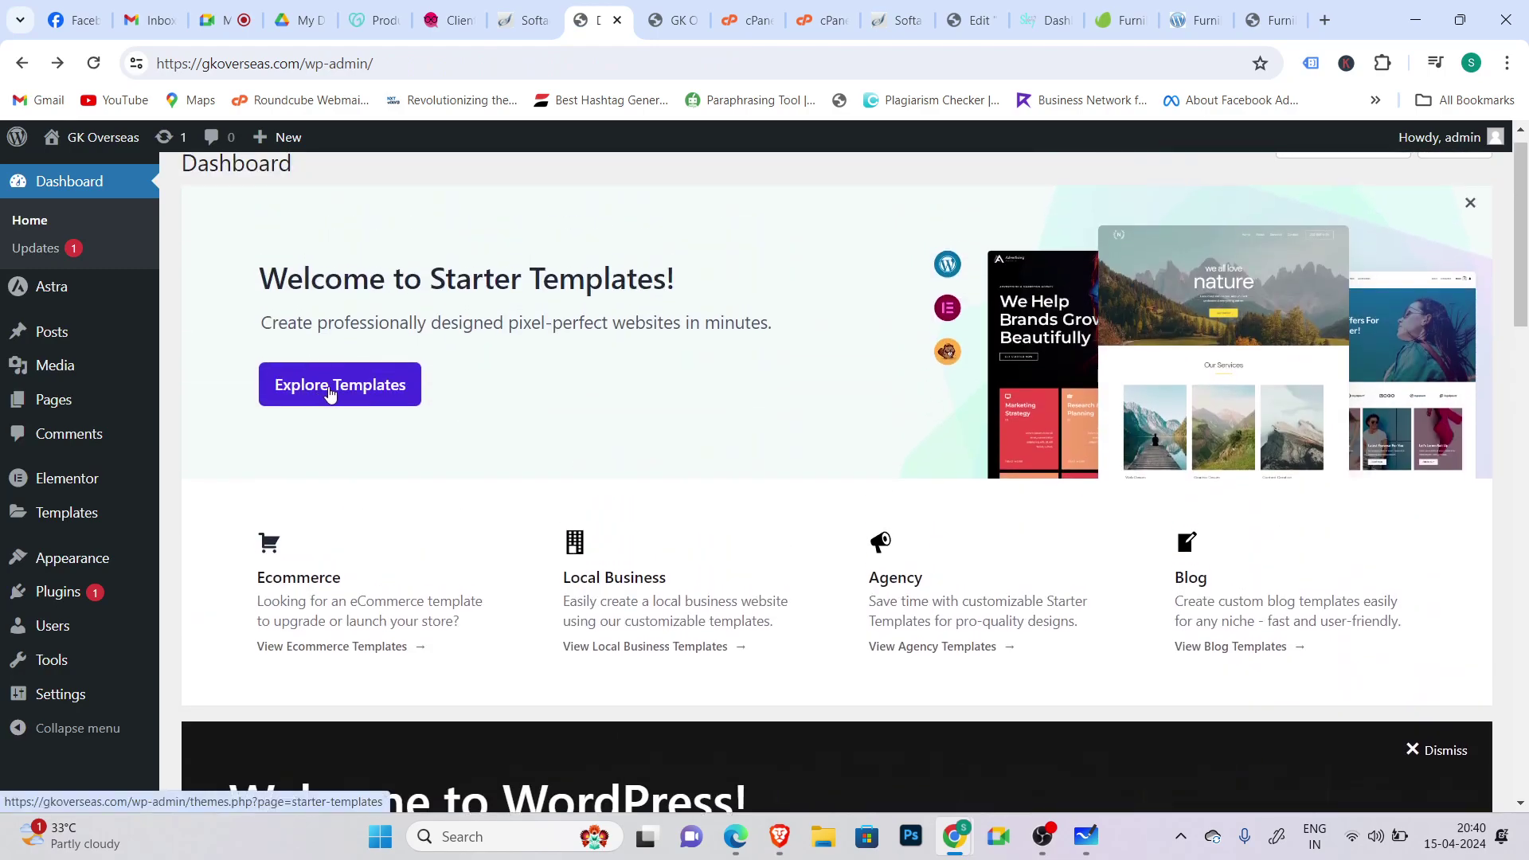
{"action": "left_click", "coordinate": [330, 394]}
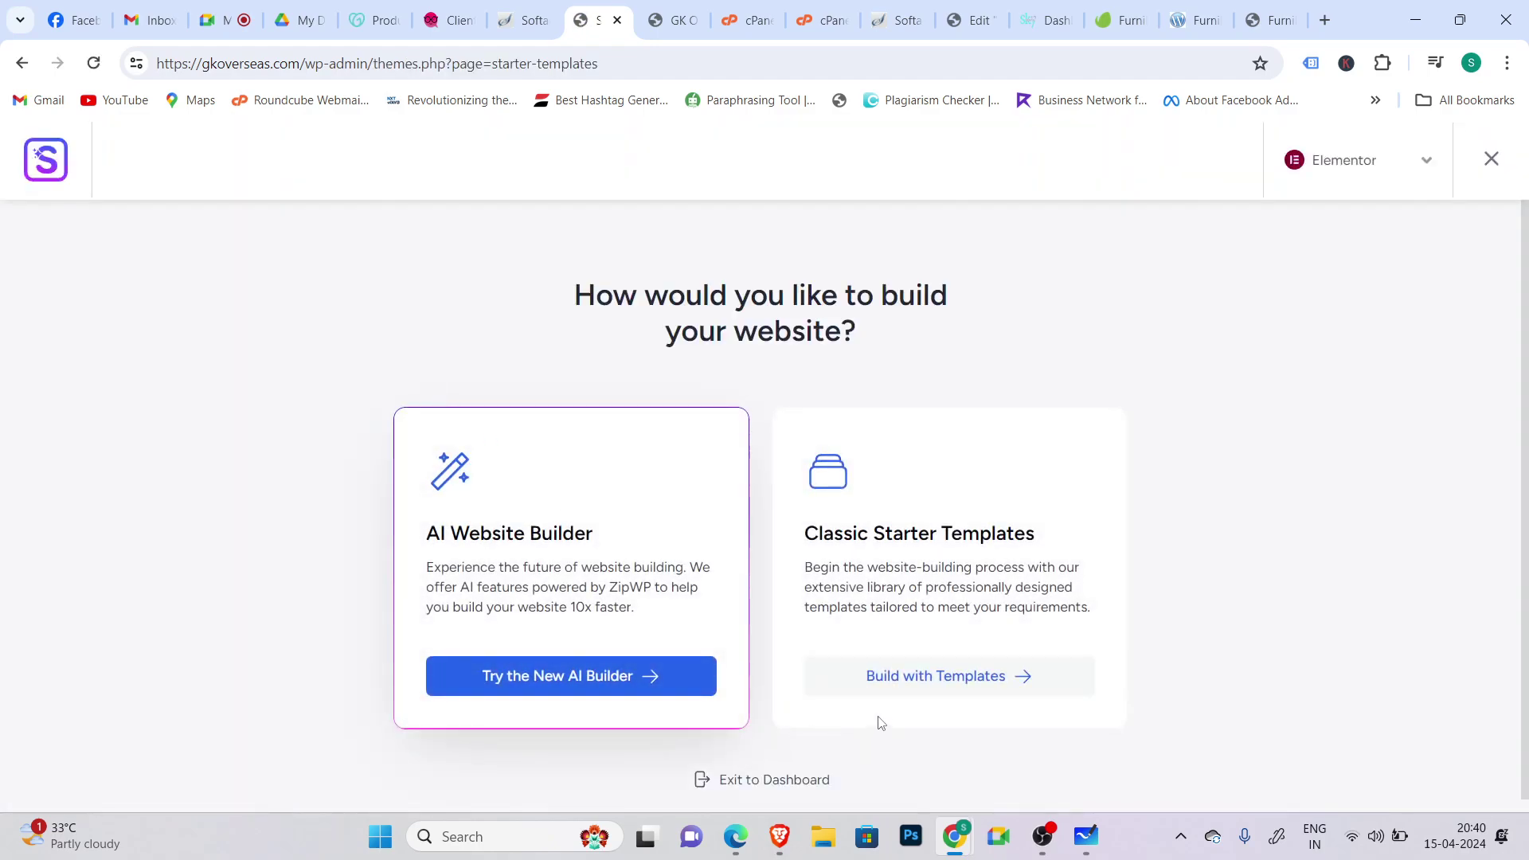
{"action": "left_click", "coordinate": [899, 671]}
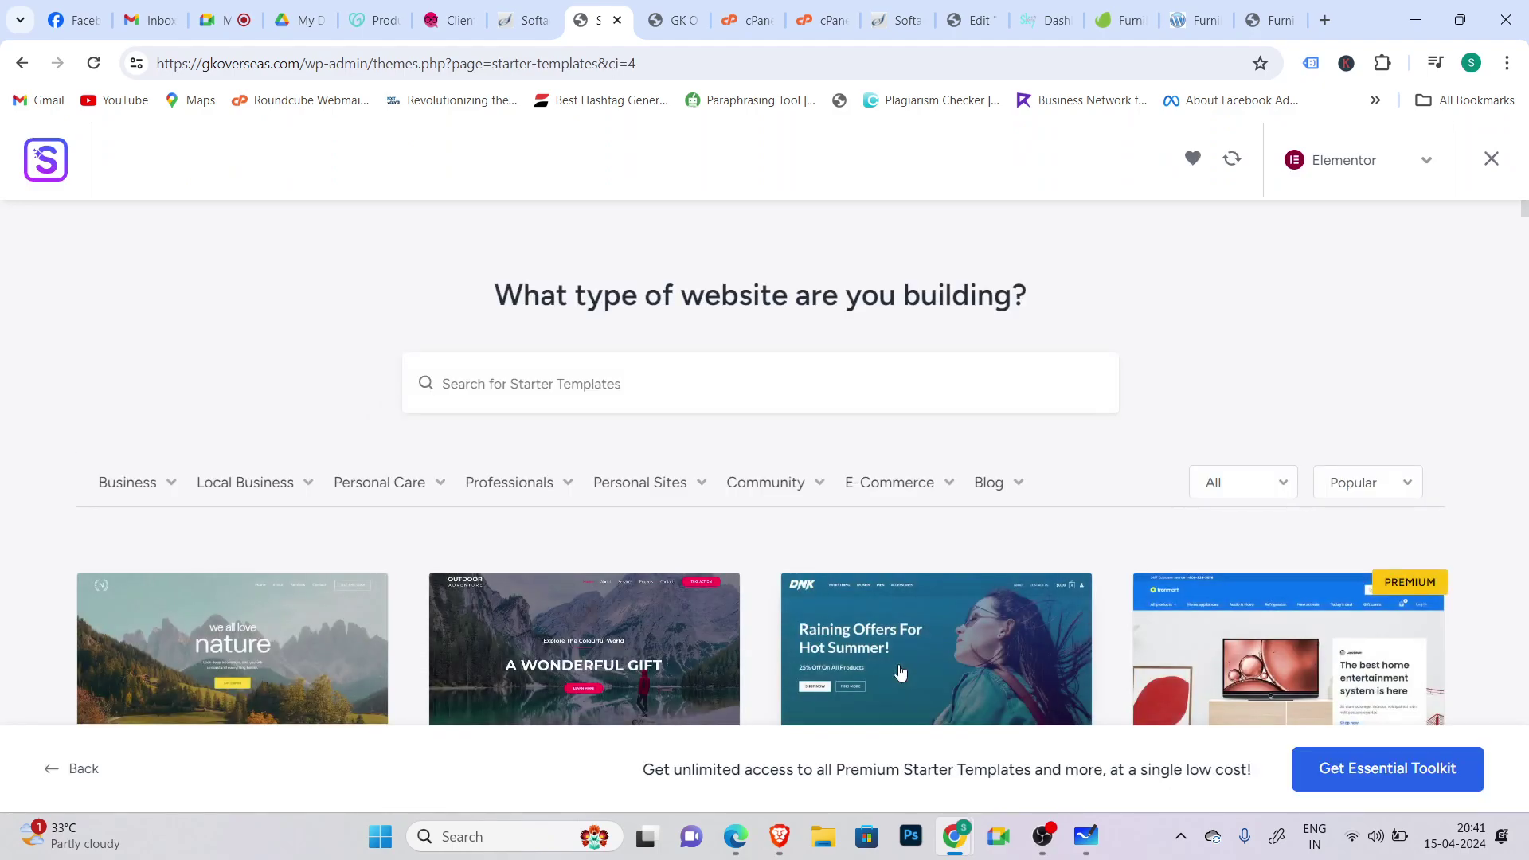
{"action": "scroll", "coordinate": [898, 671], "scroll_direction": "down", "scroll_amount": 12}
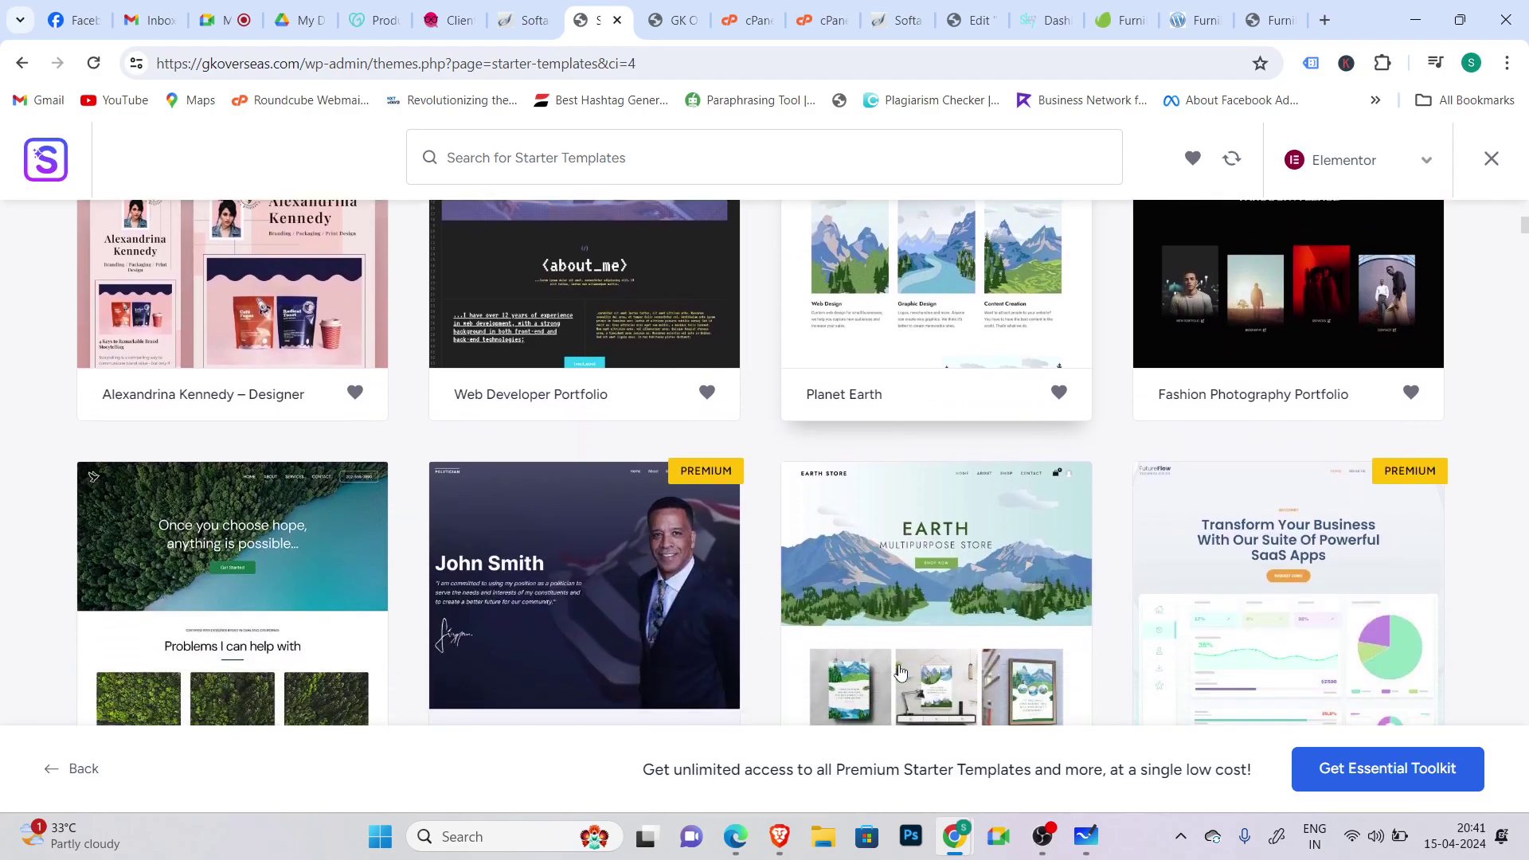
{"action": "scroll", "coordinate": [899, 671], "scroll_direction": "down", "scroll_amount": 8}
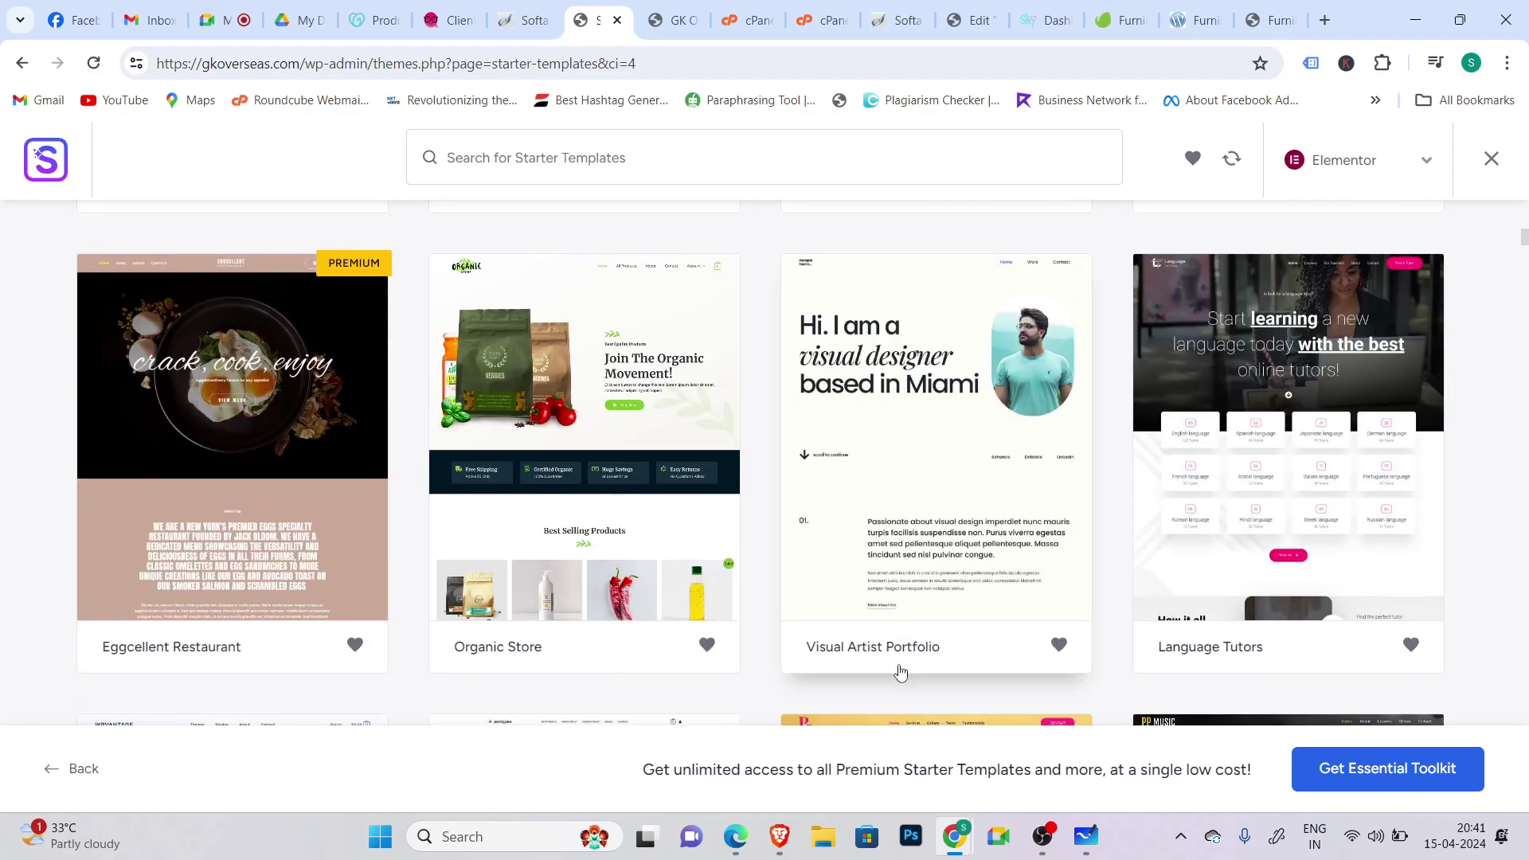
{"action": "scroll", "coordinate": [901, 673], "scroll_direction": "down", "scroll_amount": 5}
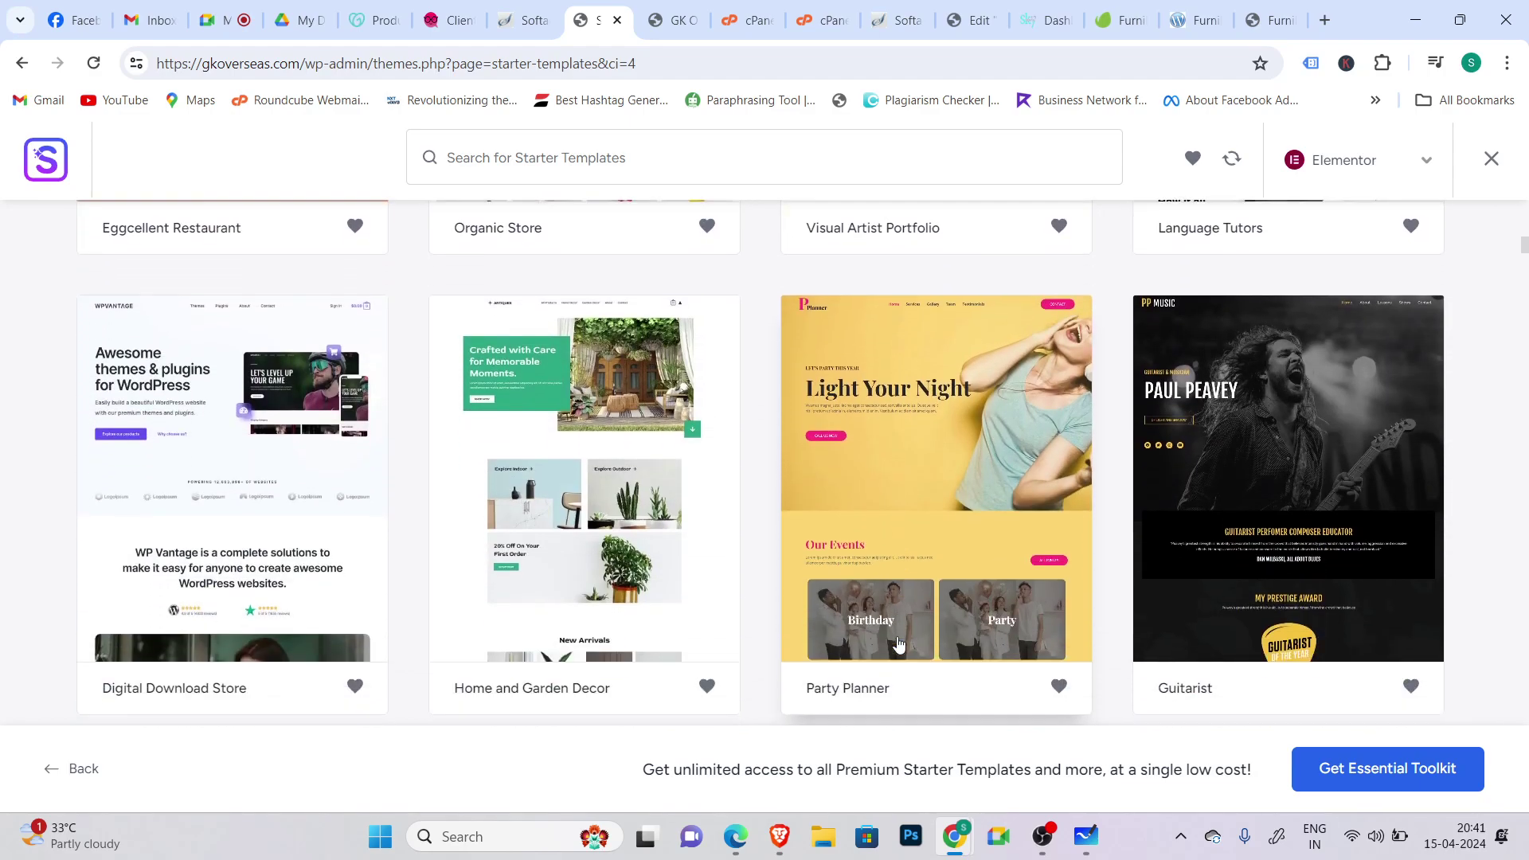
{"action": "scroll", "coordinate": [899, 643], "scroll_direction": "down", "scroll_amount": 1}
{"action": "scroll", "coordinate": [899, 643], "scroll_direction": "up", "scroll_amount": 2}
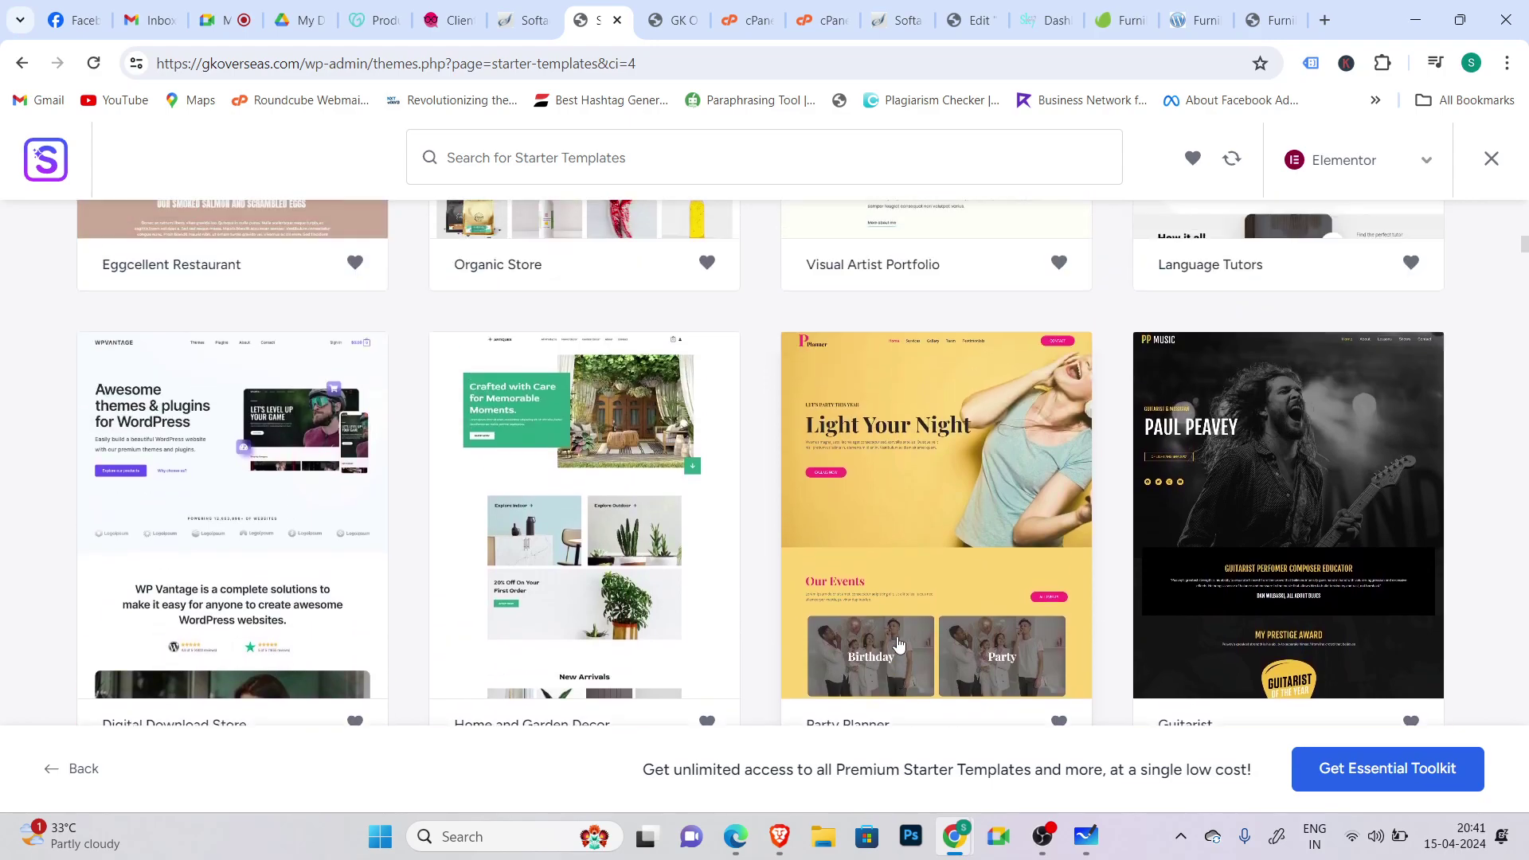
{"action": "scroll", "coordinate": [899, 643], "scroll_direction": "down", "scroll_amount": 6}
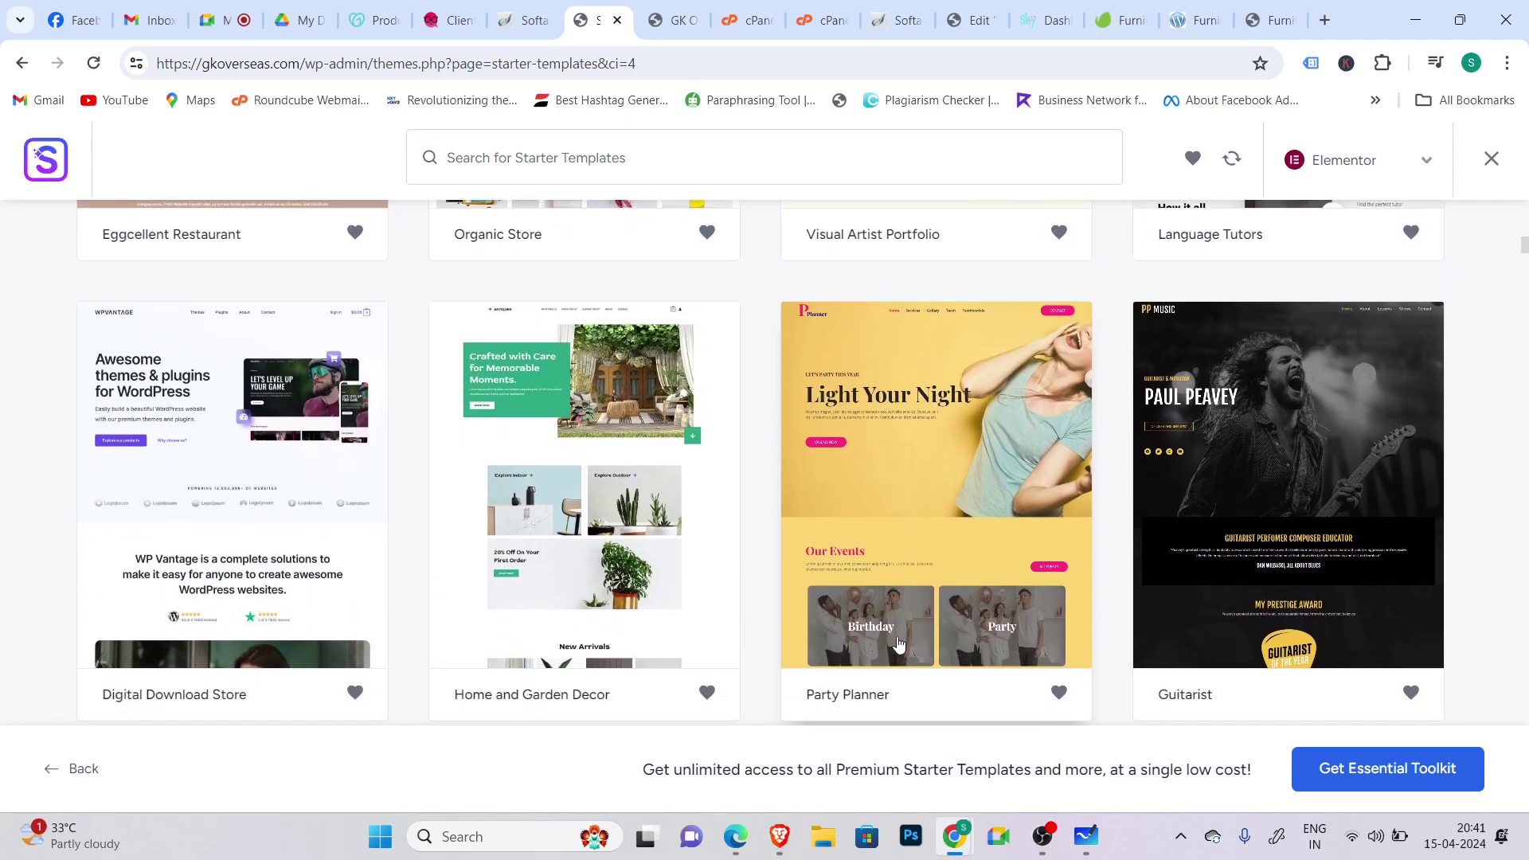
{"action": "scroll", "coordinate": [898, 643], "scroll_direction": "down", "scroll_amount": 13}
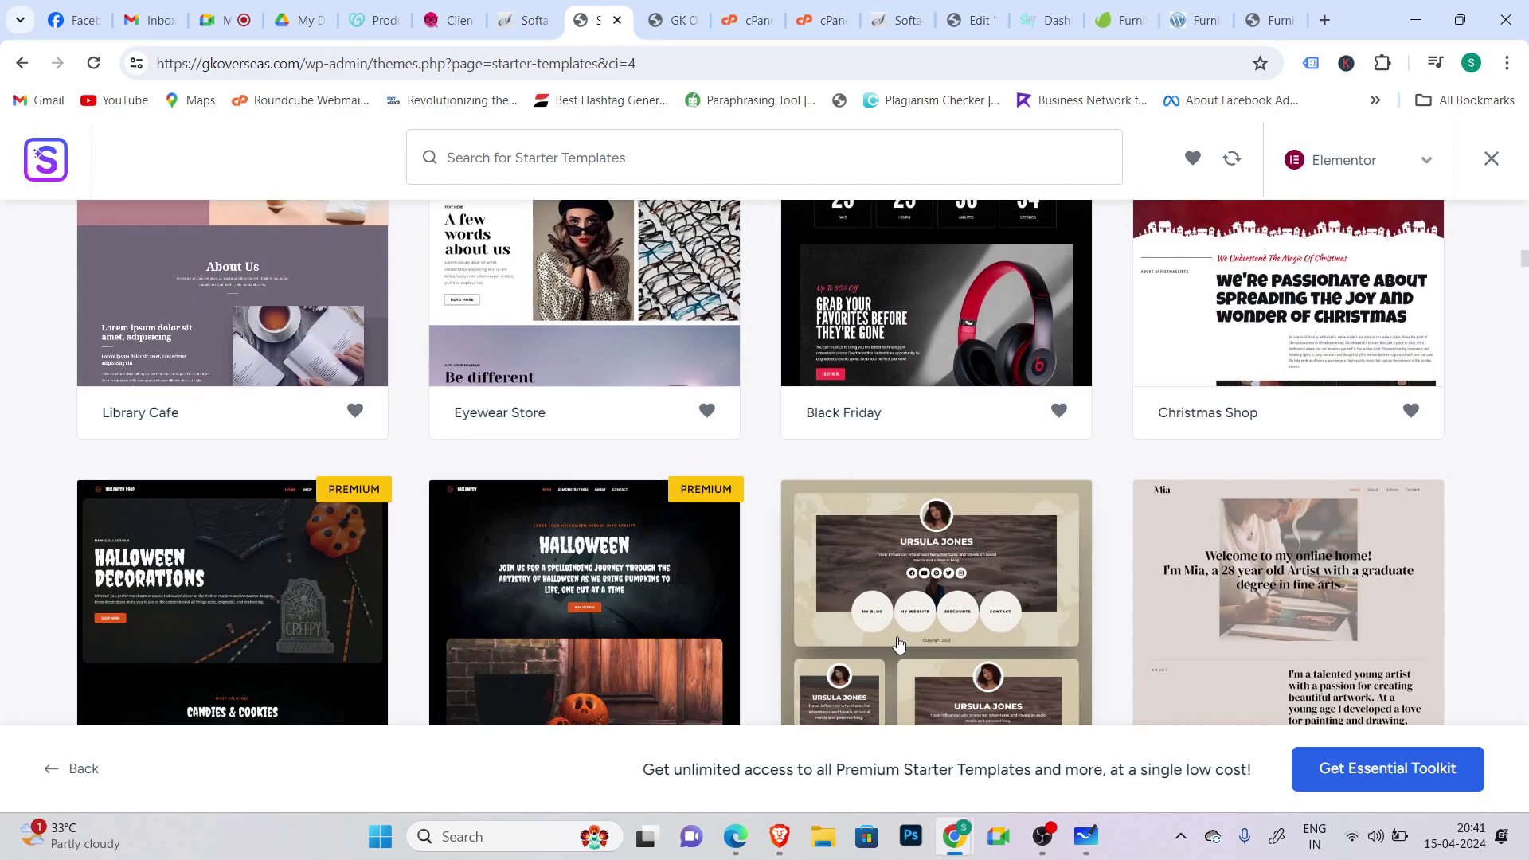
{"action": "scroll", "coordinate": [898, 643], "scroll_direction": "down", "scroll_amount": 6}
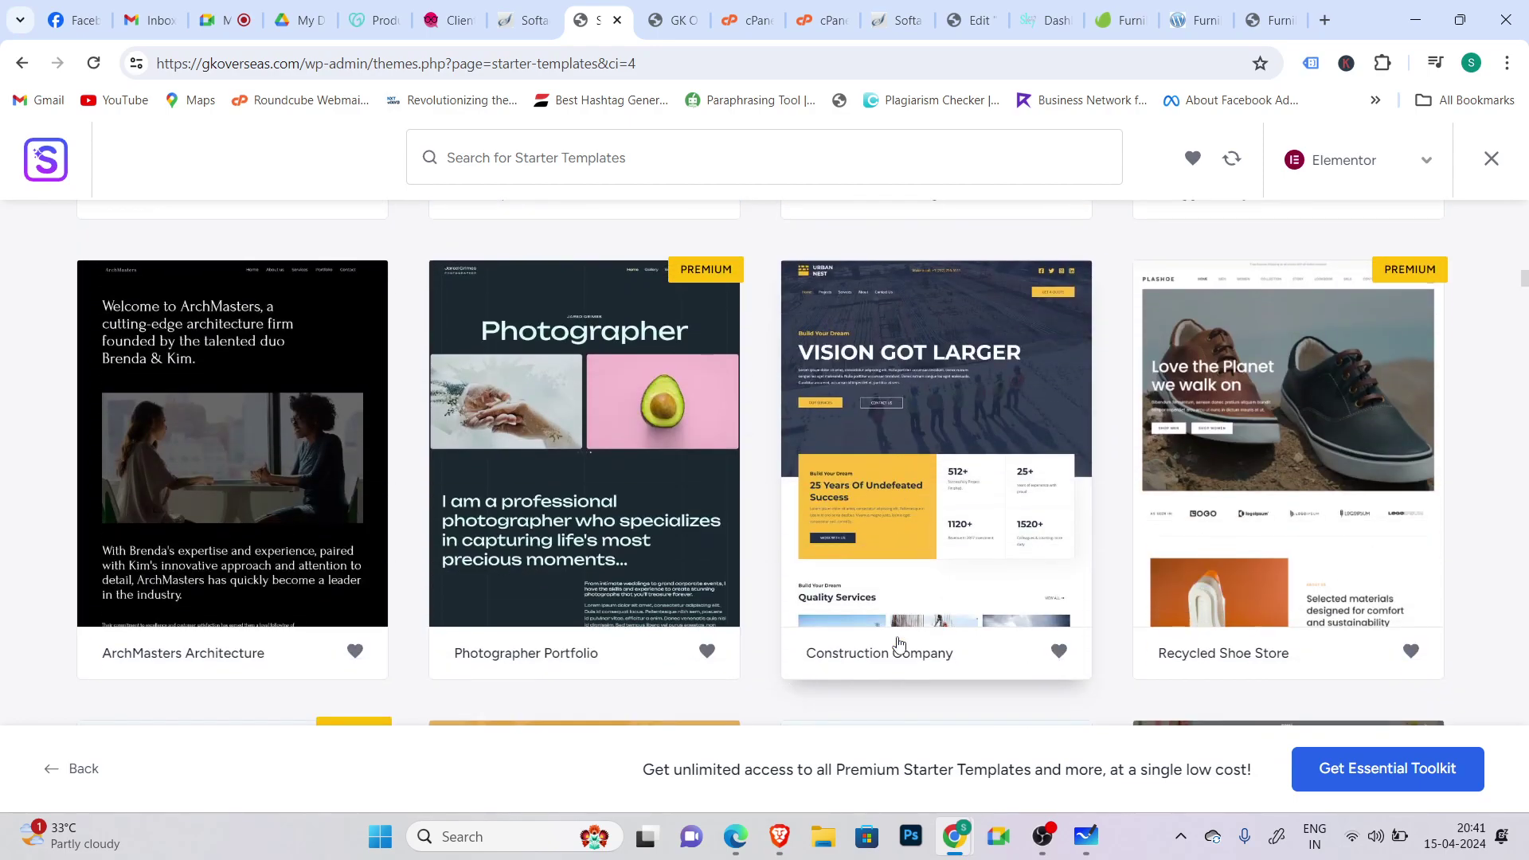
{"action": "scroll", "coordinate": [899, 643], "scroll_direction": "down", "scroll_amount": 2}
{"action": "scroll", "coordinate": [899, 644], "scroll_direction": "up", "scroll_amount": 1}
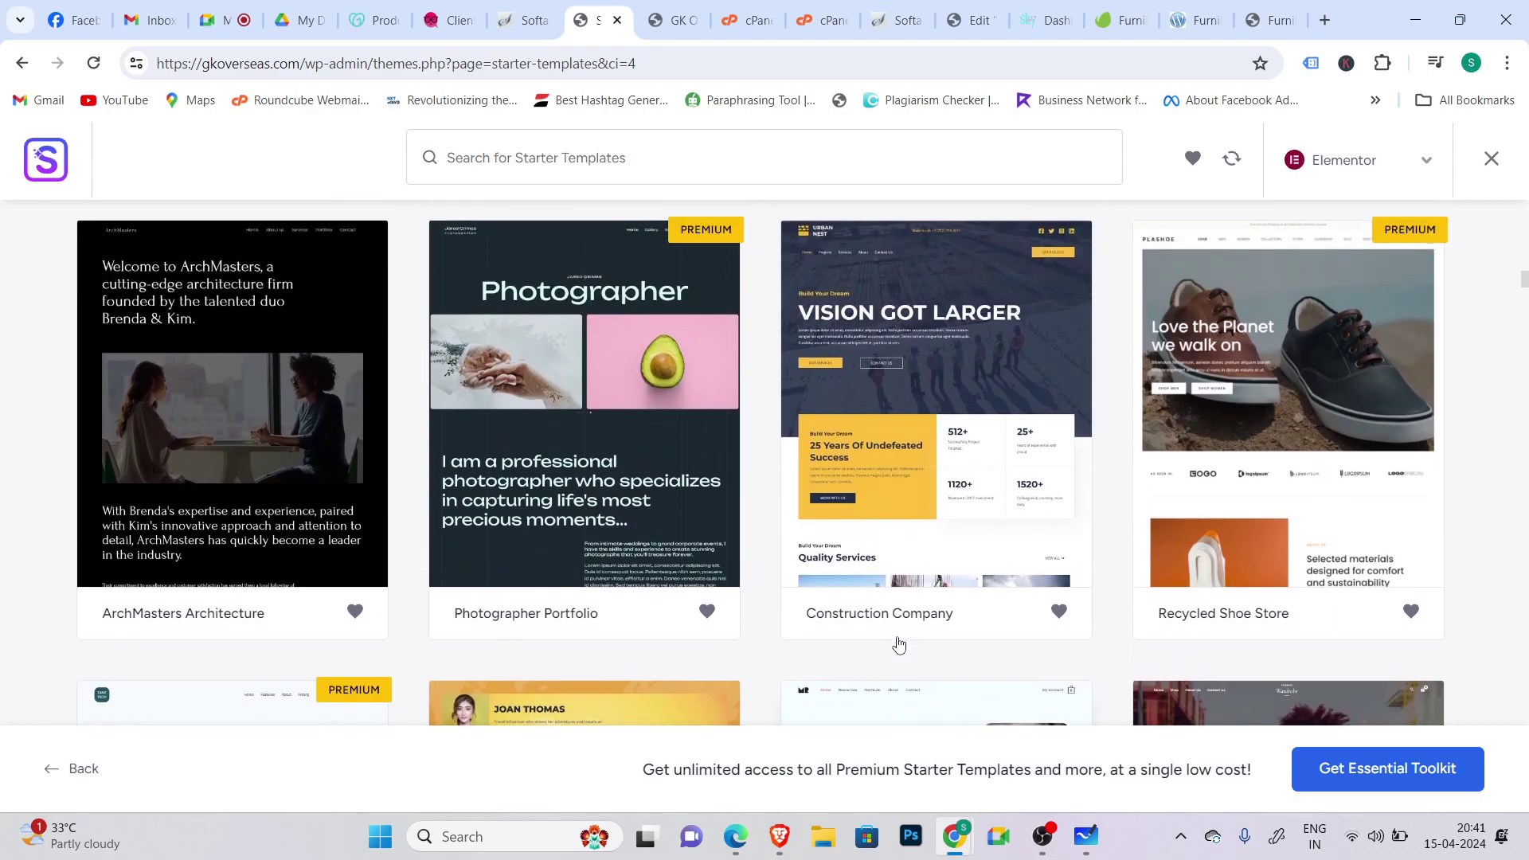
{"action": "scroll", "coordinate": [899, 643], "scroll_direction": "down", "scroll_amount": 4}
{"action": "scroll", "coordinate": [899, 643], "scroll_direction": "down", "scroll_amount": 6}
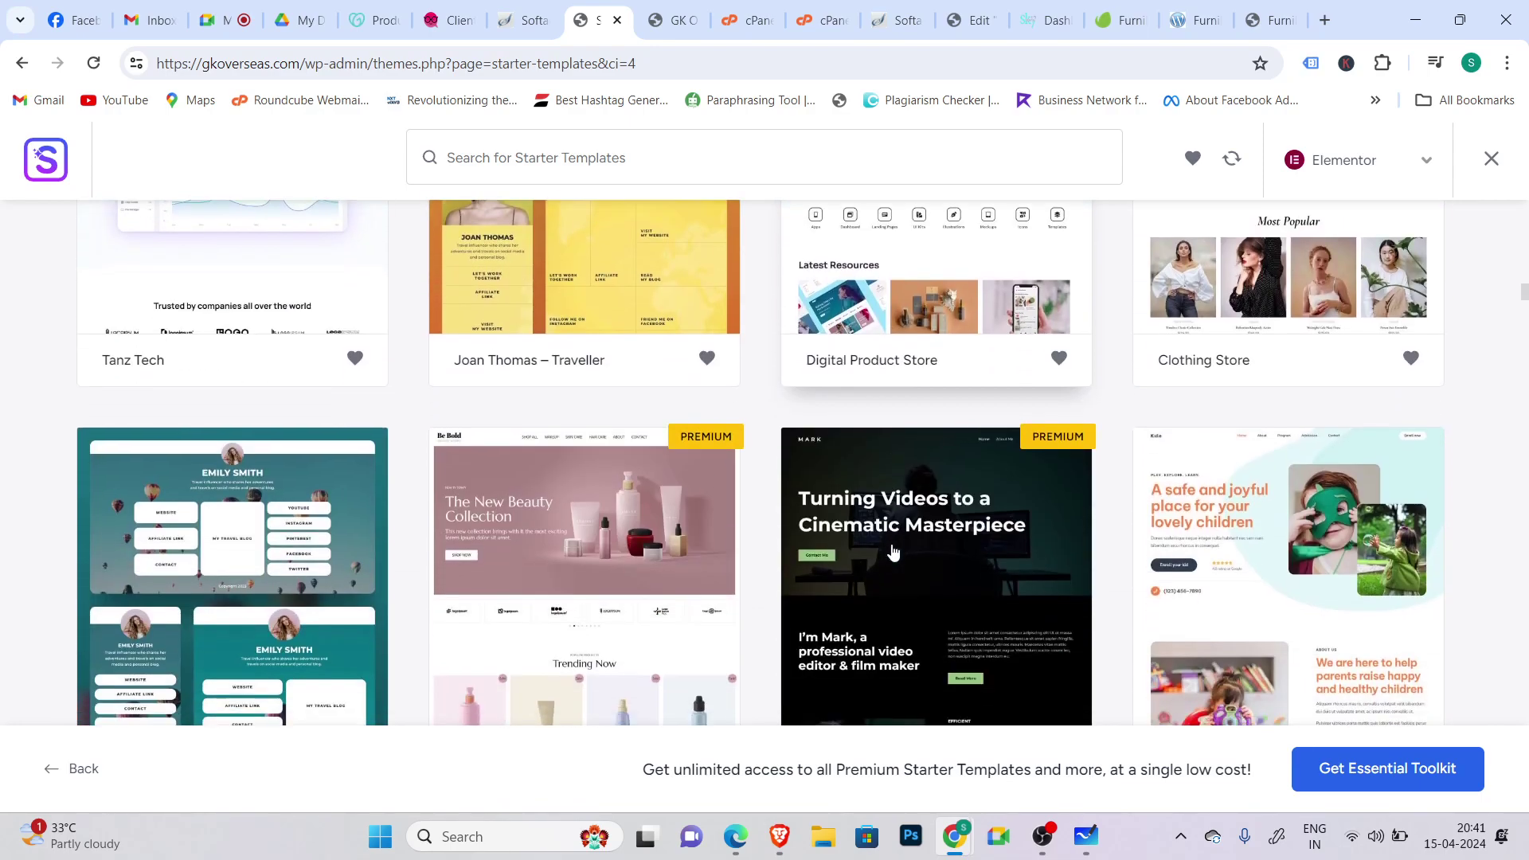
{"action": "scroll", "coordinate": [892, 551], "scroll_direction": "down", "scroll_amount": 6}
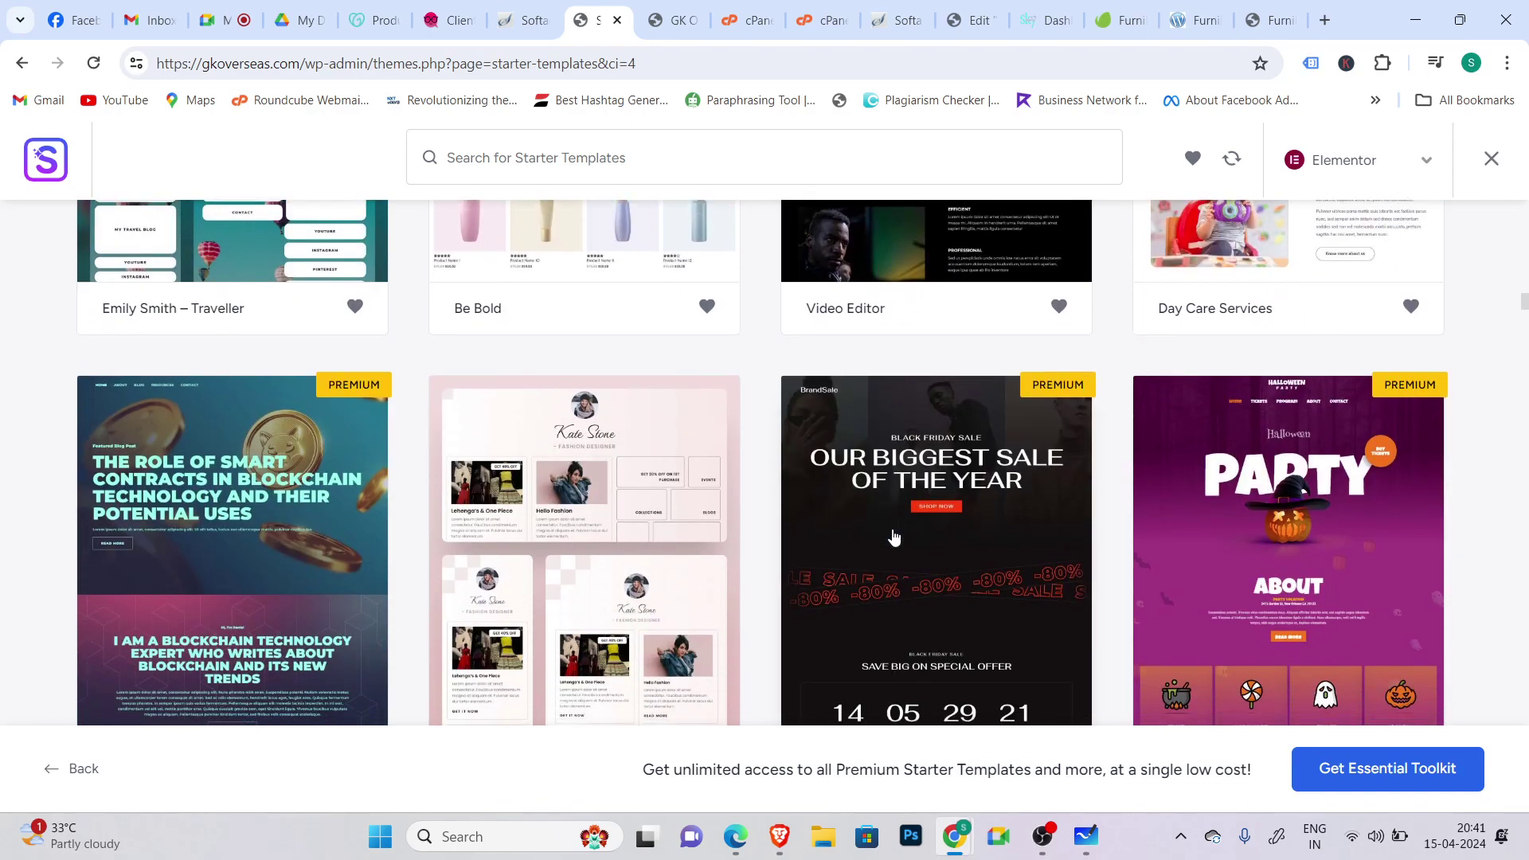
{"action": "scroll", "coordinate": [894, 536], "scroll_direction": "down", "scroll_amount": 8}
{"action": "scroll", "coordinate": [894, 536], "scroll_direction": "down", "scroll_amount": 1}
{"action": "scroll", "coordinate": [894, 536], "scroll_direction": "down", "scroll_amount": 4}
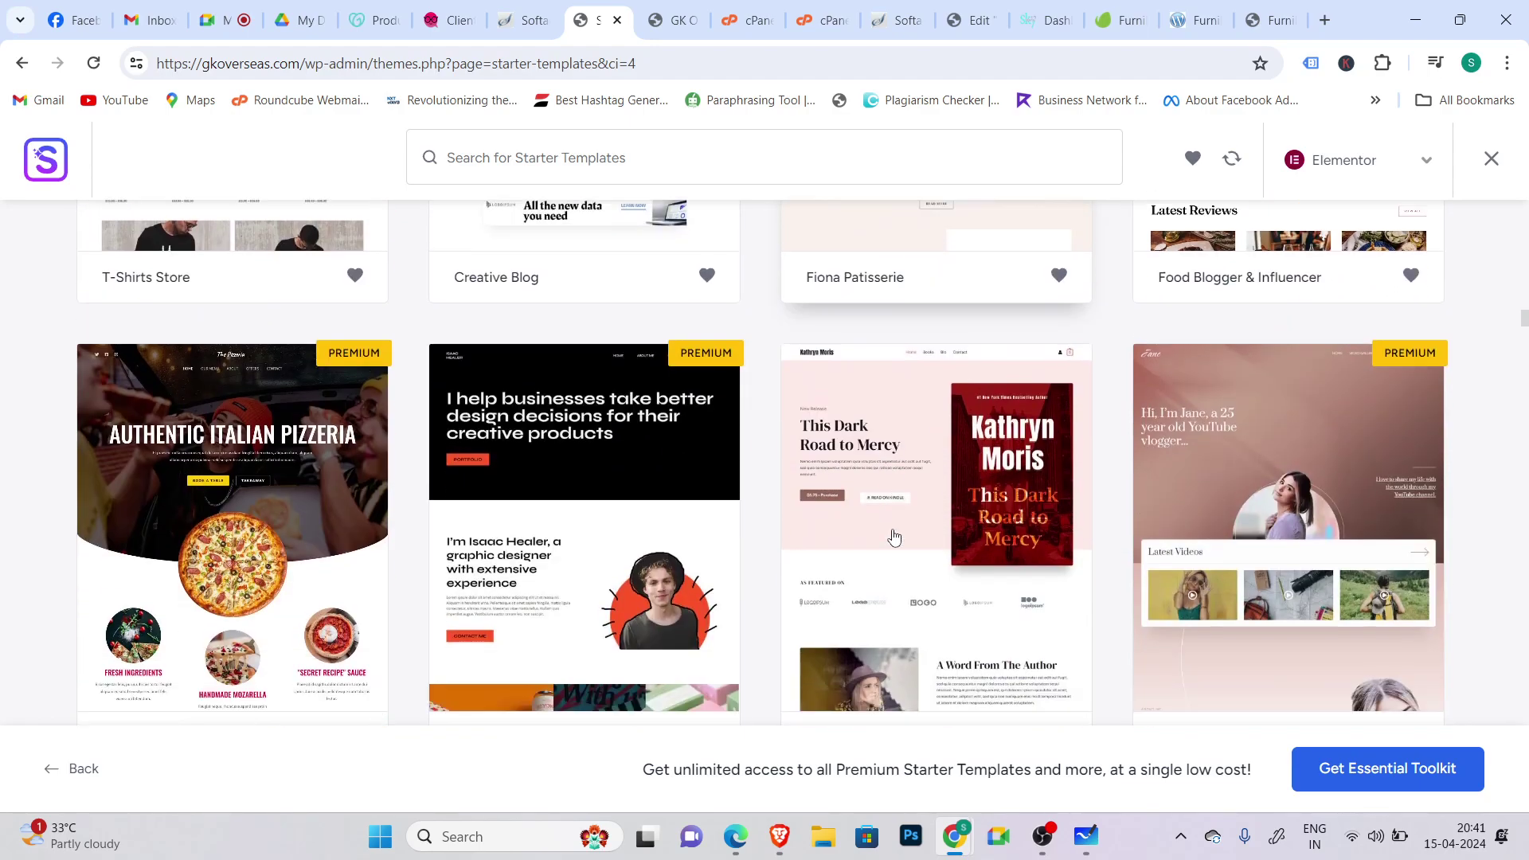
{"action": "scroll", "coordinate": [894, 536], "scroll_direction": "down", "scroll_amount": 10}
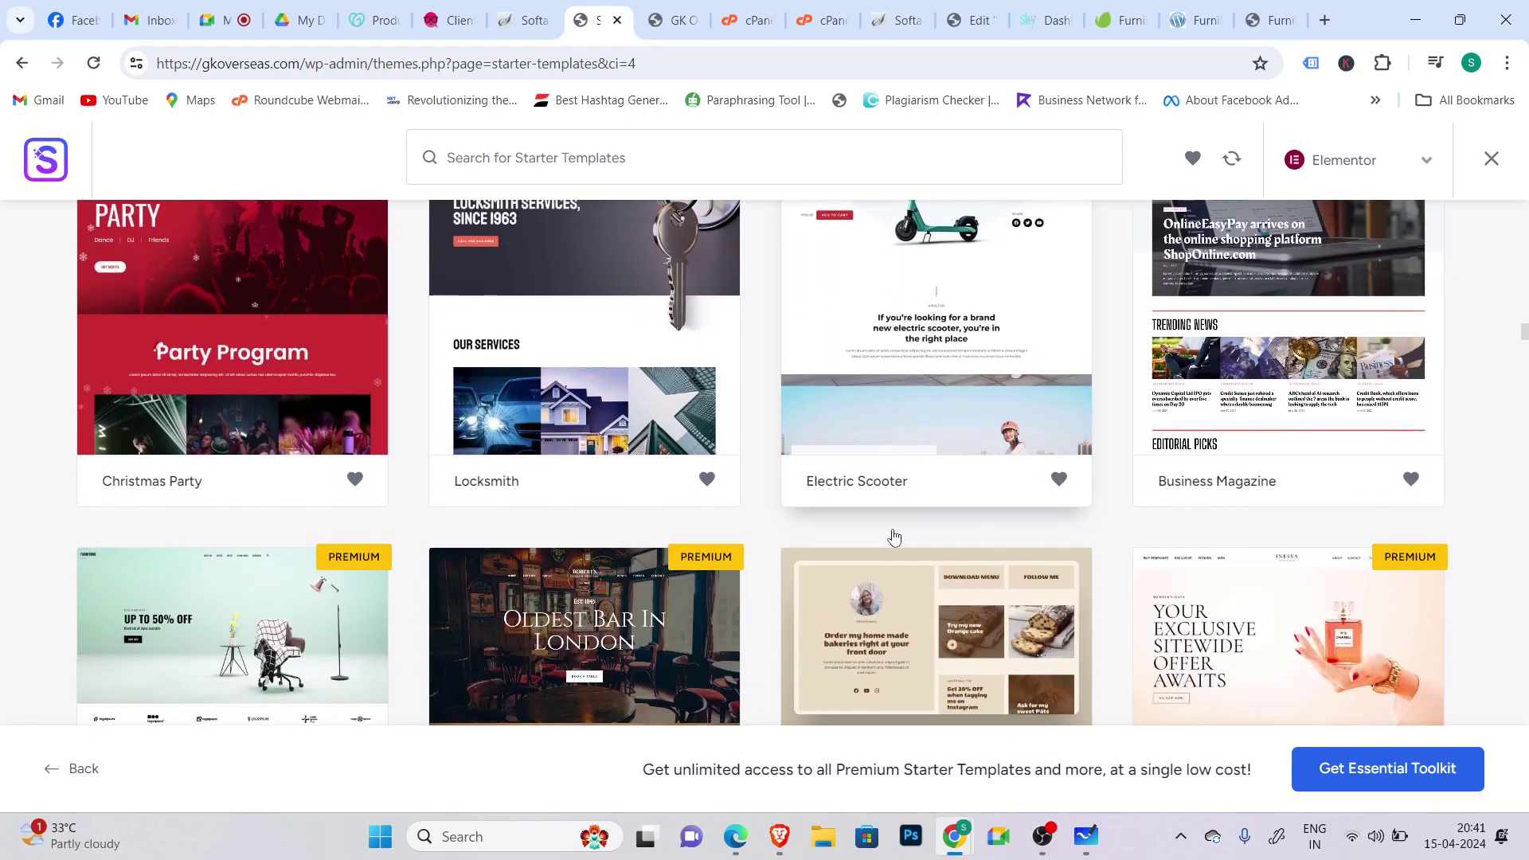
{"action": "scroll", "coordinate": [893, 535], "scroll_direction": "down", "scroll_amount": 5}
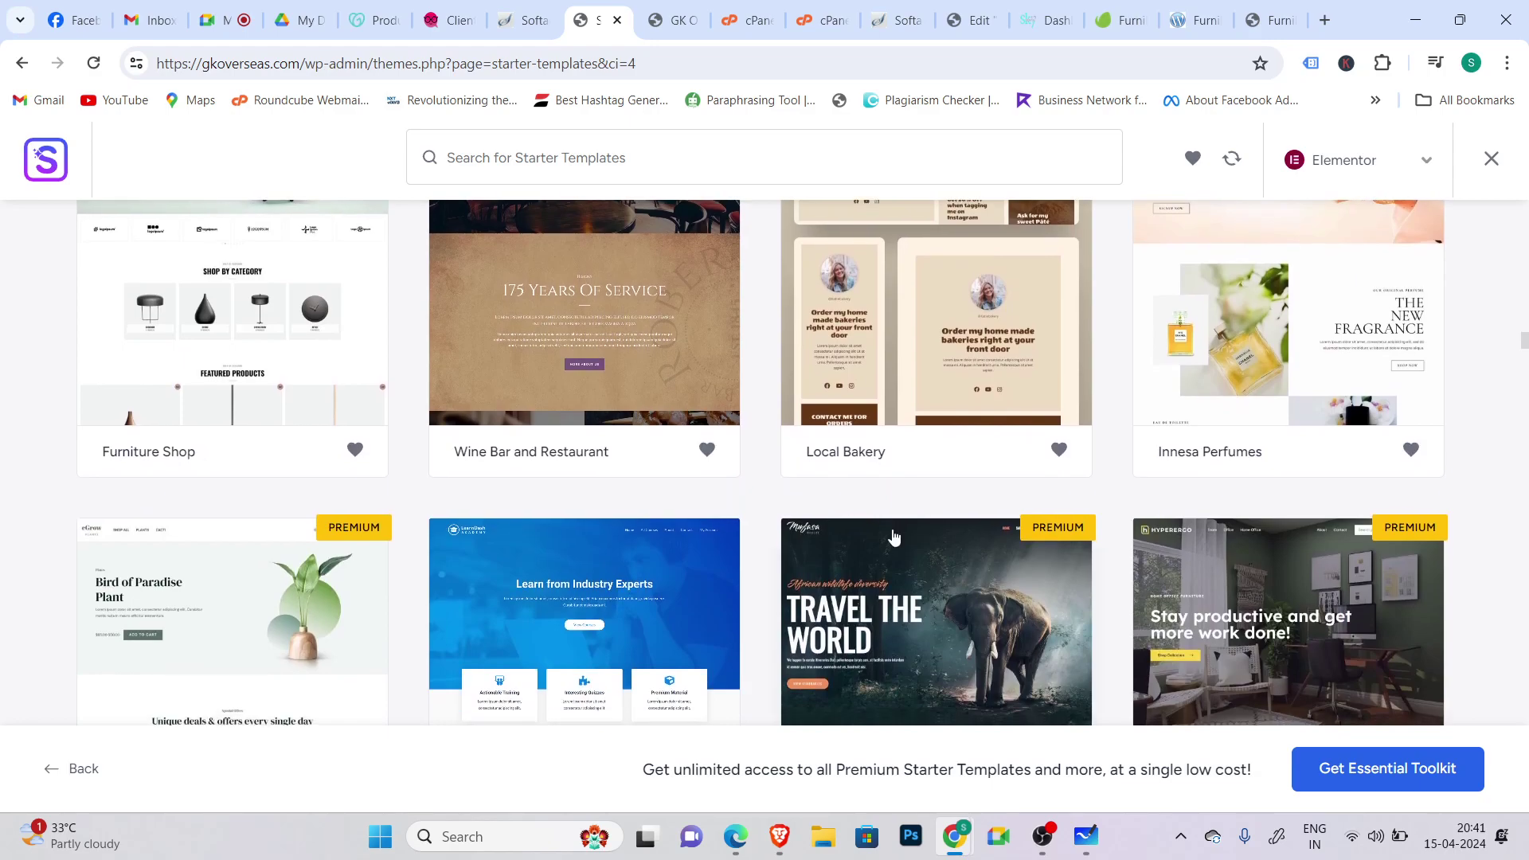
{"action": "scroll", "coordinate": [894, 536], "scroll_direction": "down", "scroll_amount": 2}
Step: Choose the LearnDash Academy template, preview it, and skip ahead to the details form
{"action": "left_click", "coordinate": [503, 479]}
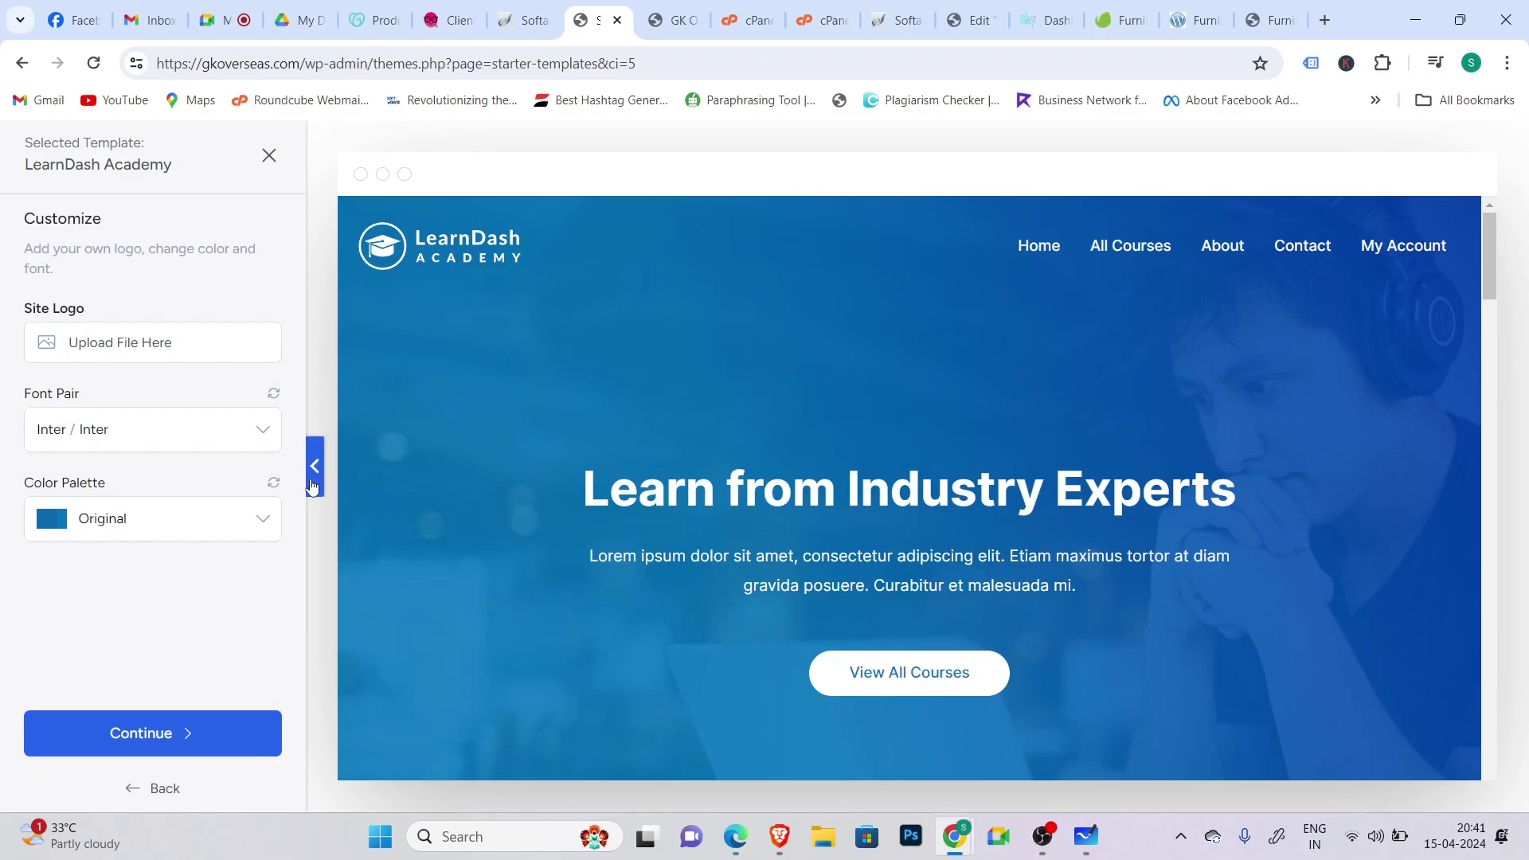
{"action": "left_click", "coordinate": [313, 477]}
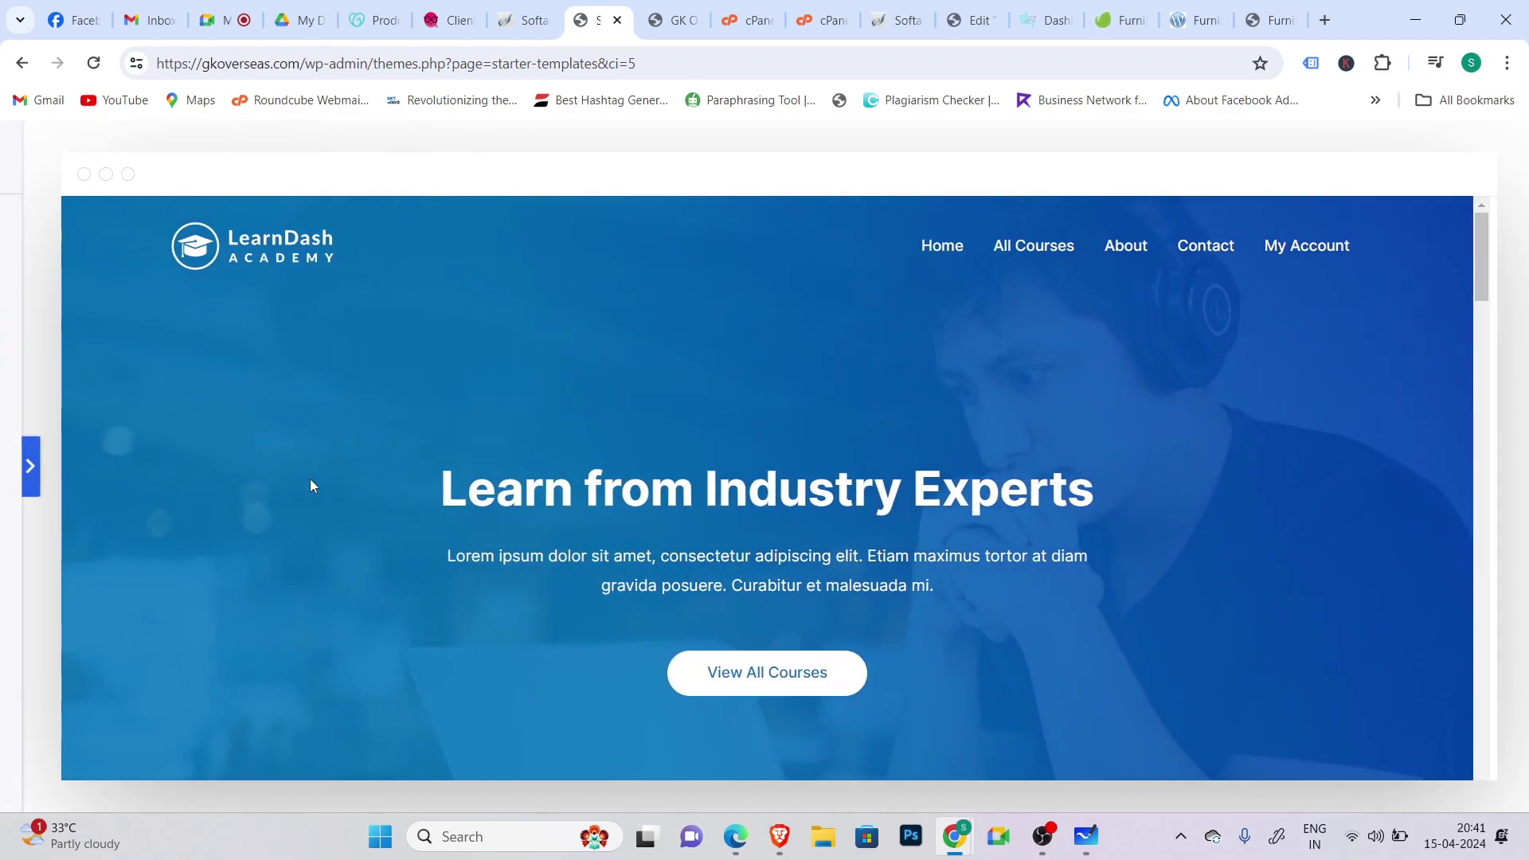
{"action": "scroll", "coordinate": [333, 462], "scroll_direction": "down", "scroll_amount": 5}
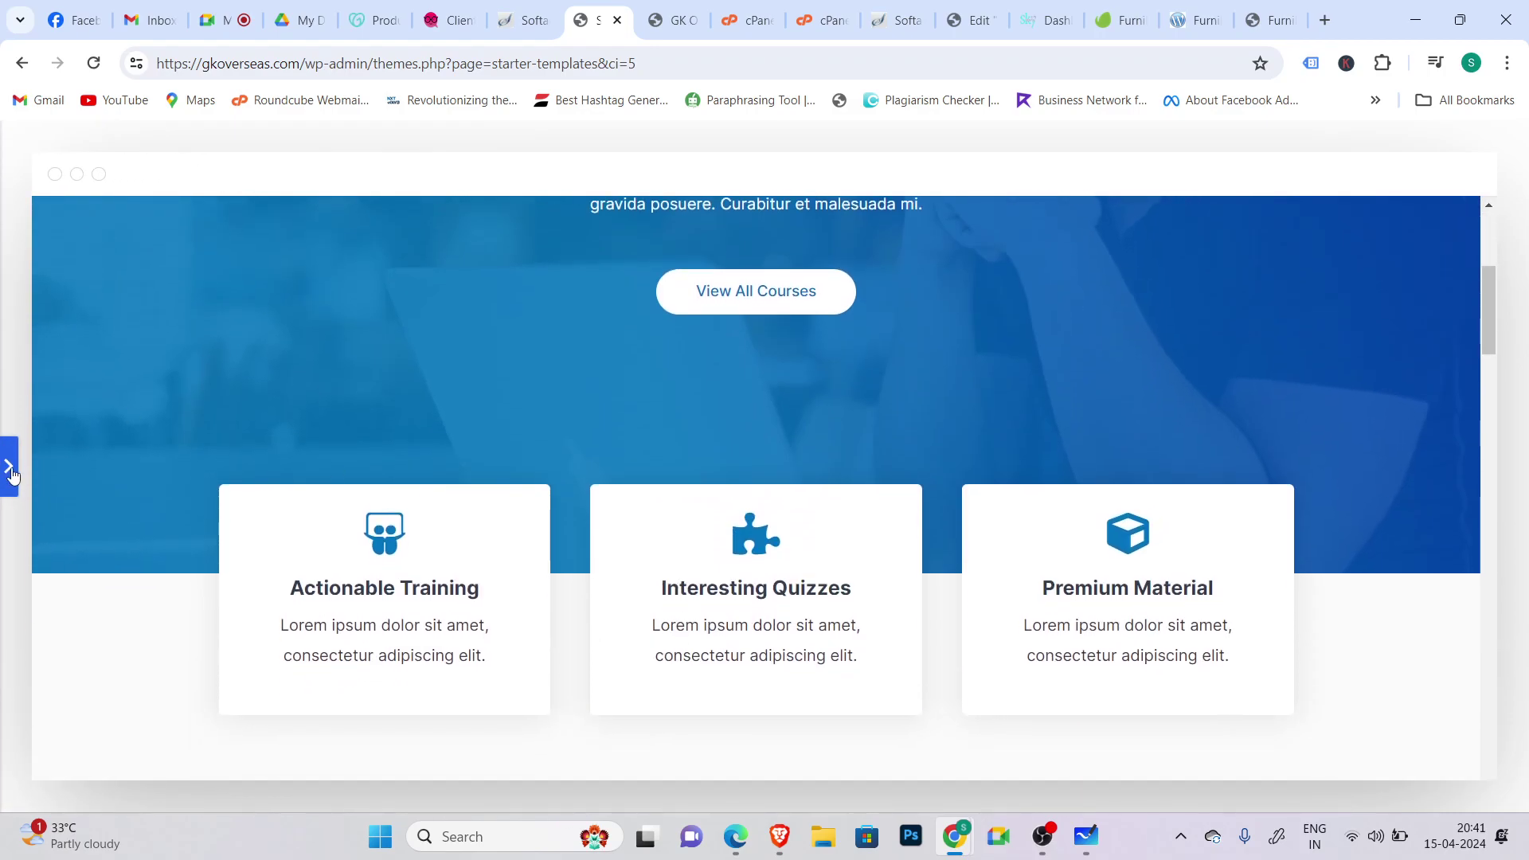
{"action": "left_click", "coordinate": [8, 465]}
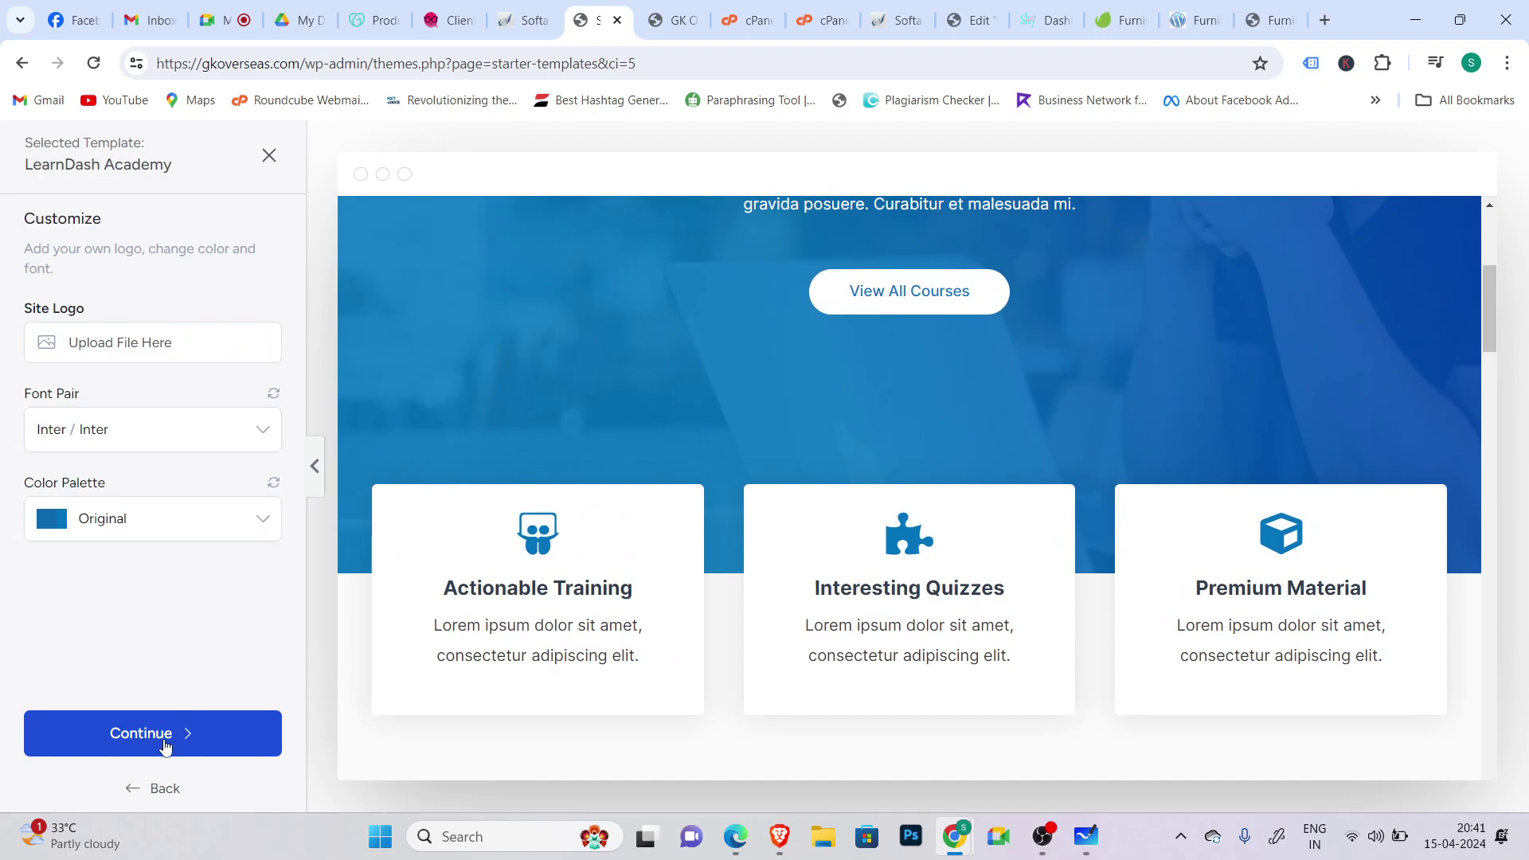
{"action": "left_click", "coordinate": [166, 747]}
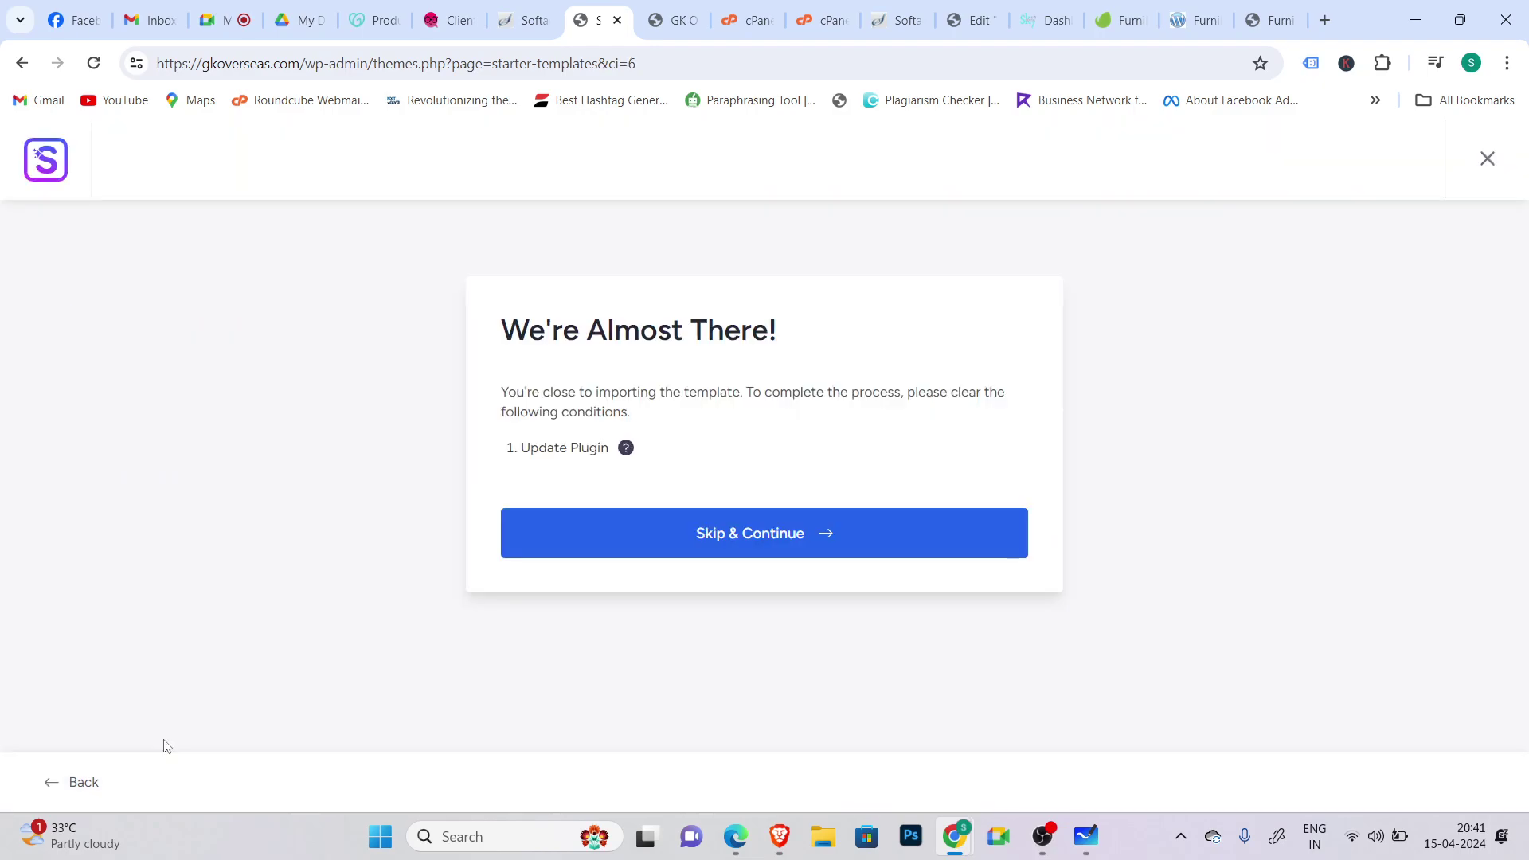
{"action": "left_click", "coordinate": [651, 539]}
{"action": "left_click", "coordinate": [714, 681]}
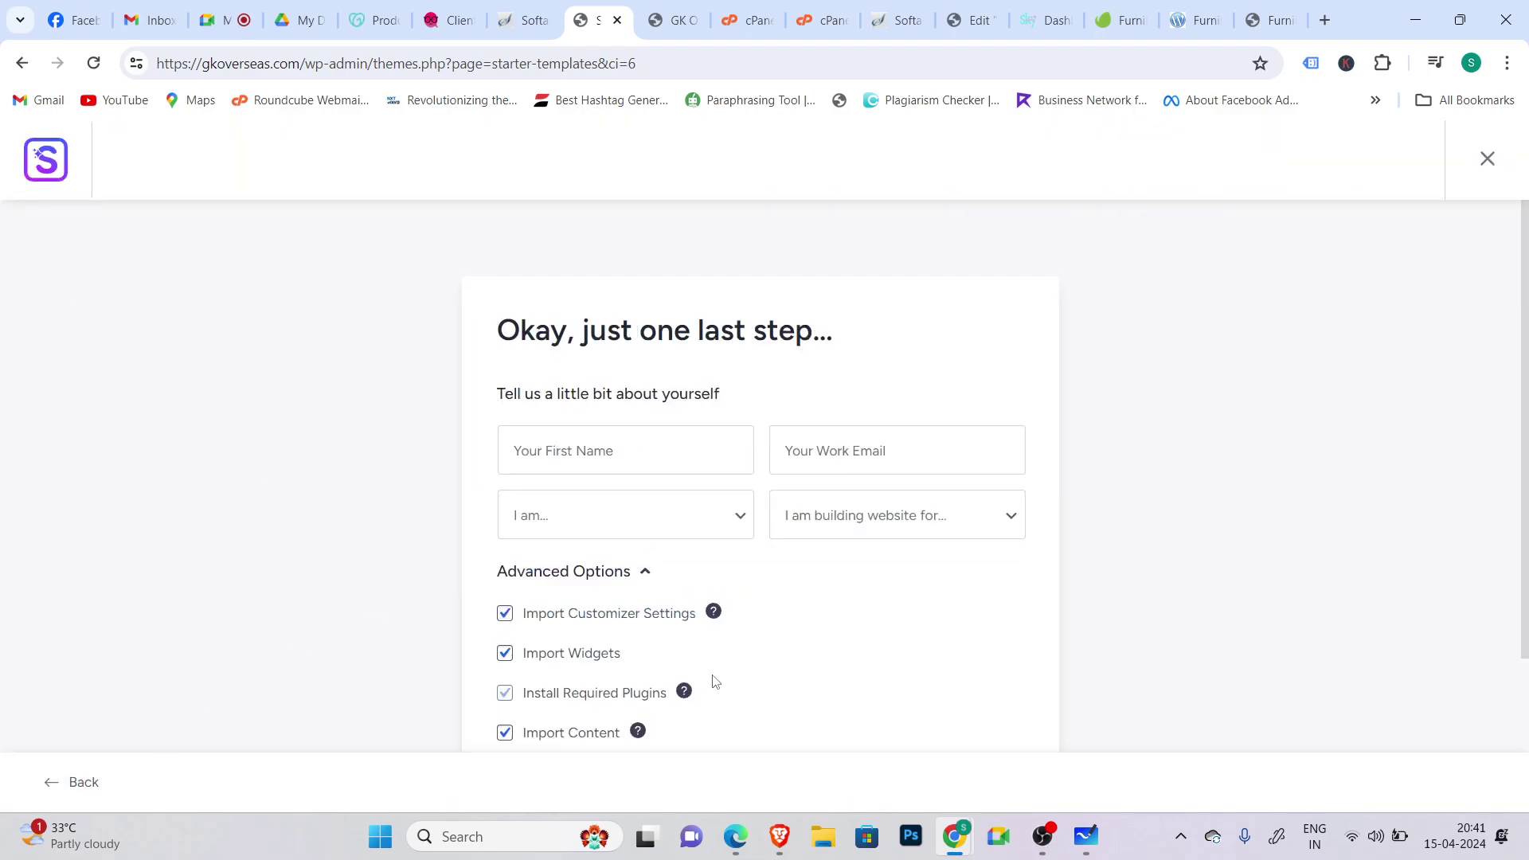
Step: Fill in first name and work e-mail, pick Intermediate and Myself/My Company, and submit
{"action": "left_click", "coordinate": [638, 460]}
{"action": "scroll", "coordinate": [638, 470], "scroll_direction": "down", "scroll_amount": 1}
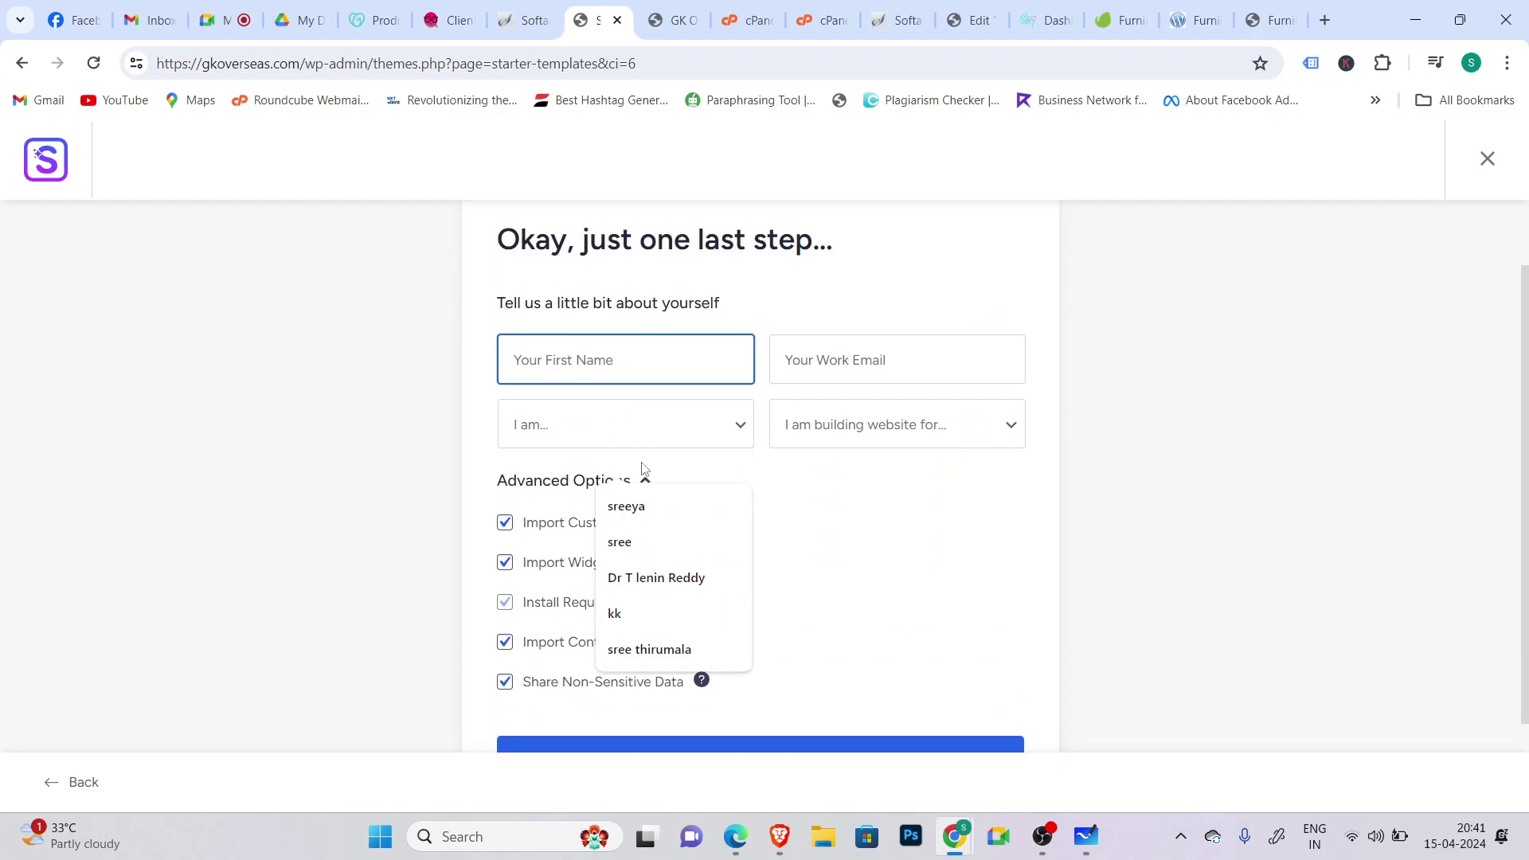
{"action": "left_click", "coordinate": [638, 507]}
{"action": "left_click", "coordinate": [873, 359]}
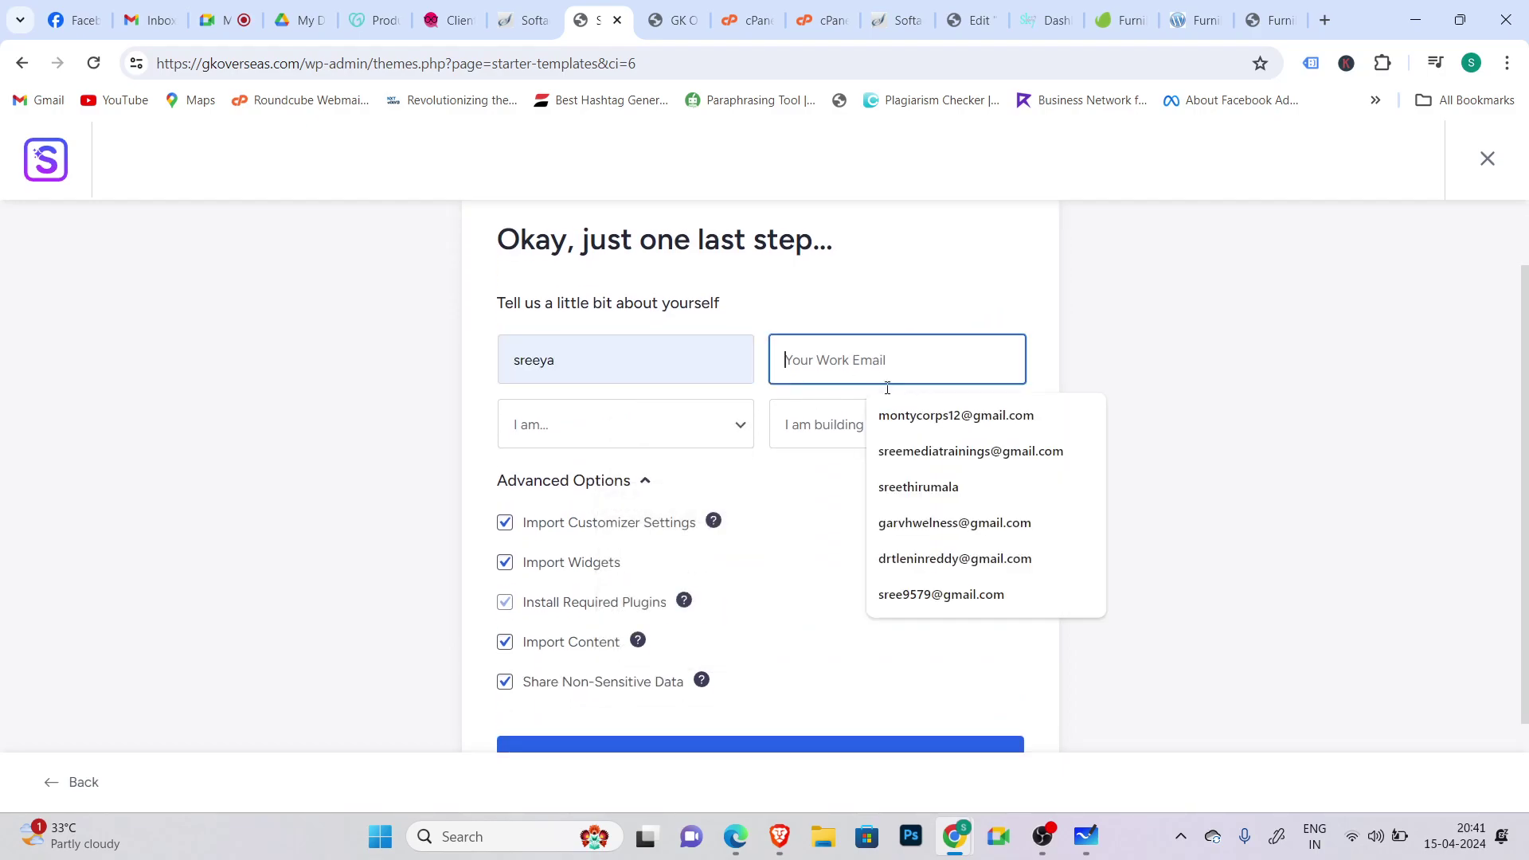
{"action": "left_click", "coordinate": [914, 436]}
{"action": "left_click", "coordinate": [682, 434]}
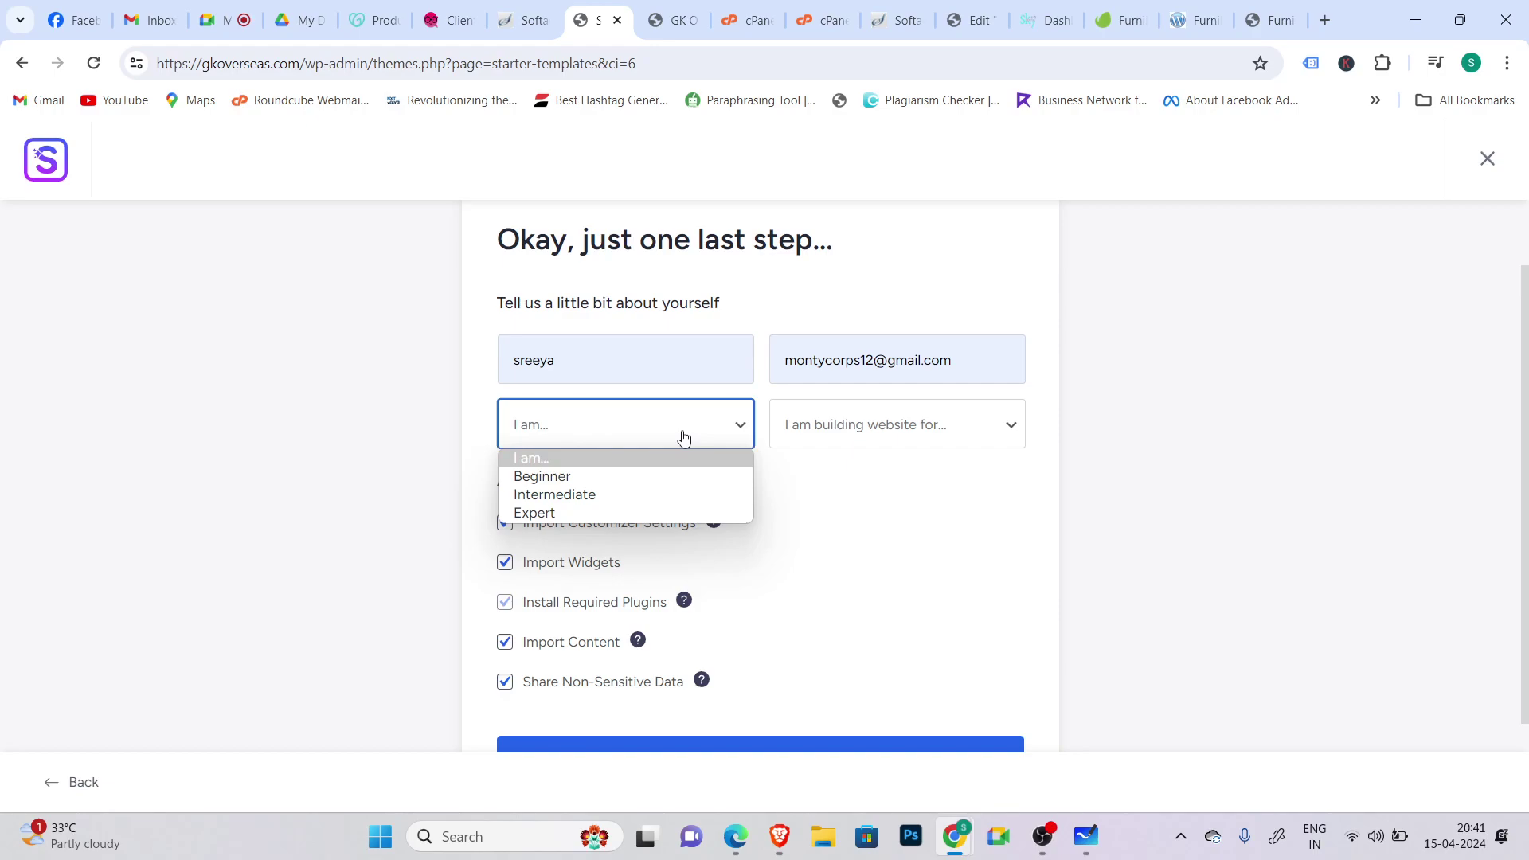
{"action": "left_click", "coordinate": [647, 487]}
{"action": "left_click", "coordinate": [812, 446]}
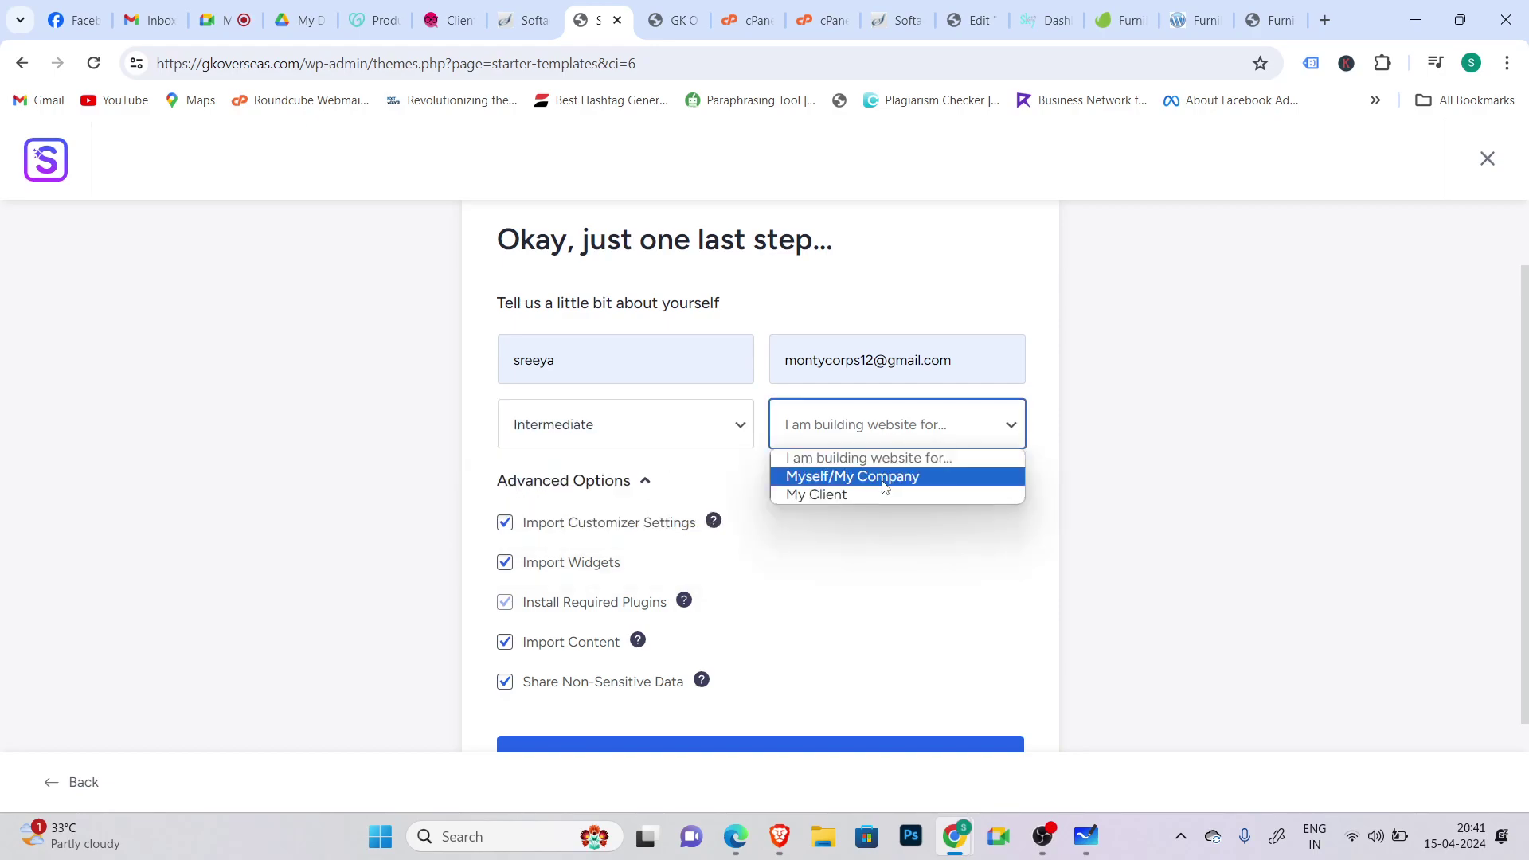
{"action": "left_click", "coordinate": [907, 475]}
{"action": "scroll", "coordinate": [844, 574], "scroll_direction": "down", "scroll_amount": 1}
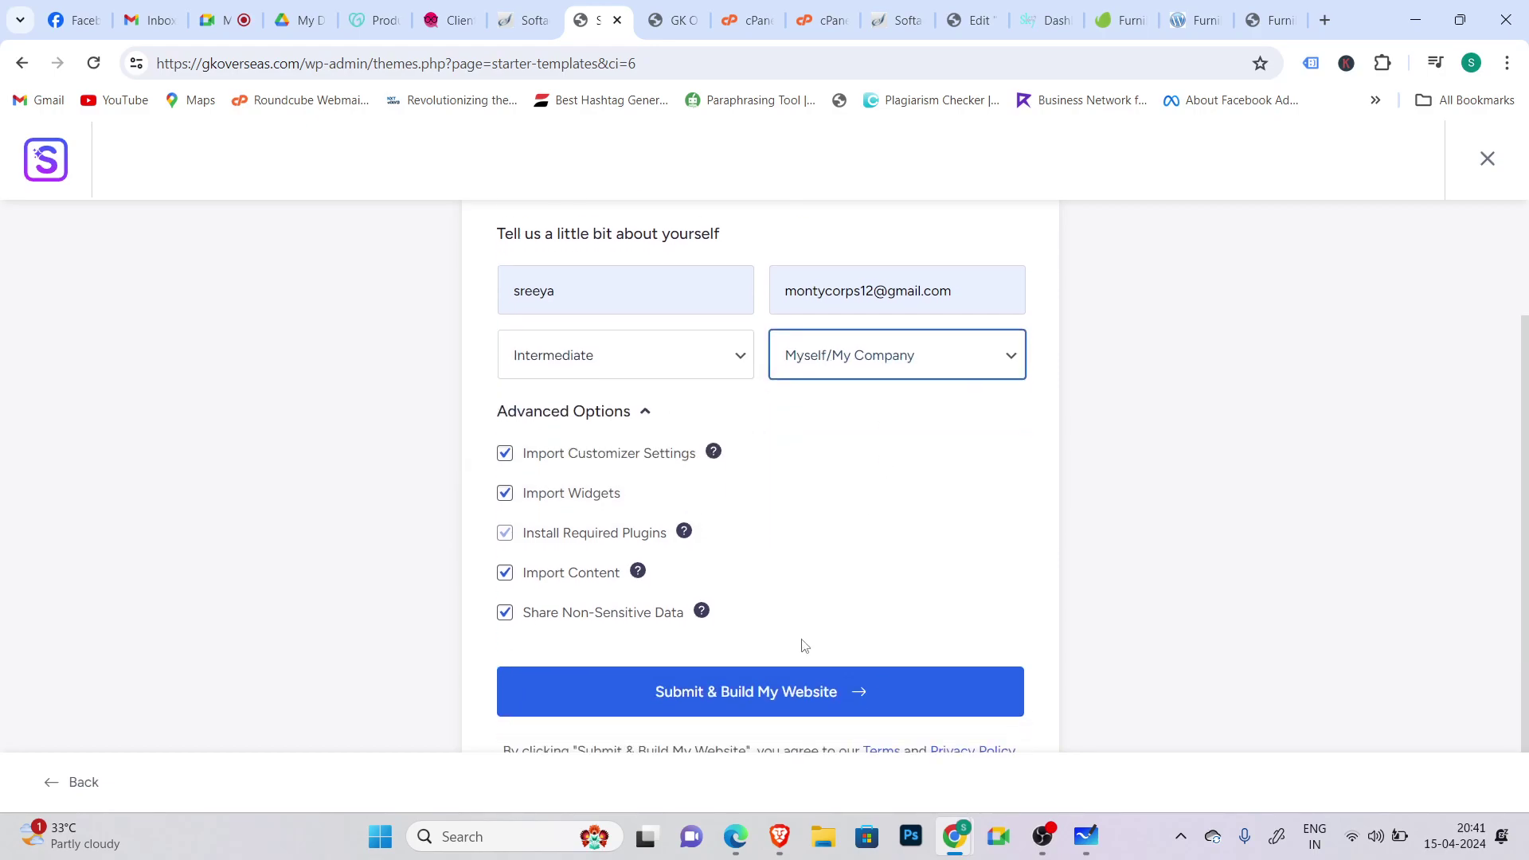
{"action": "left_click", "coordinate": [745, 693]}
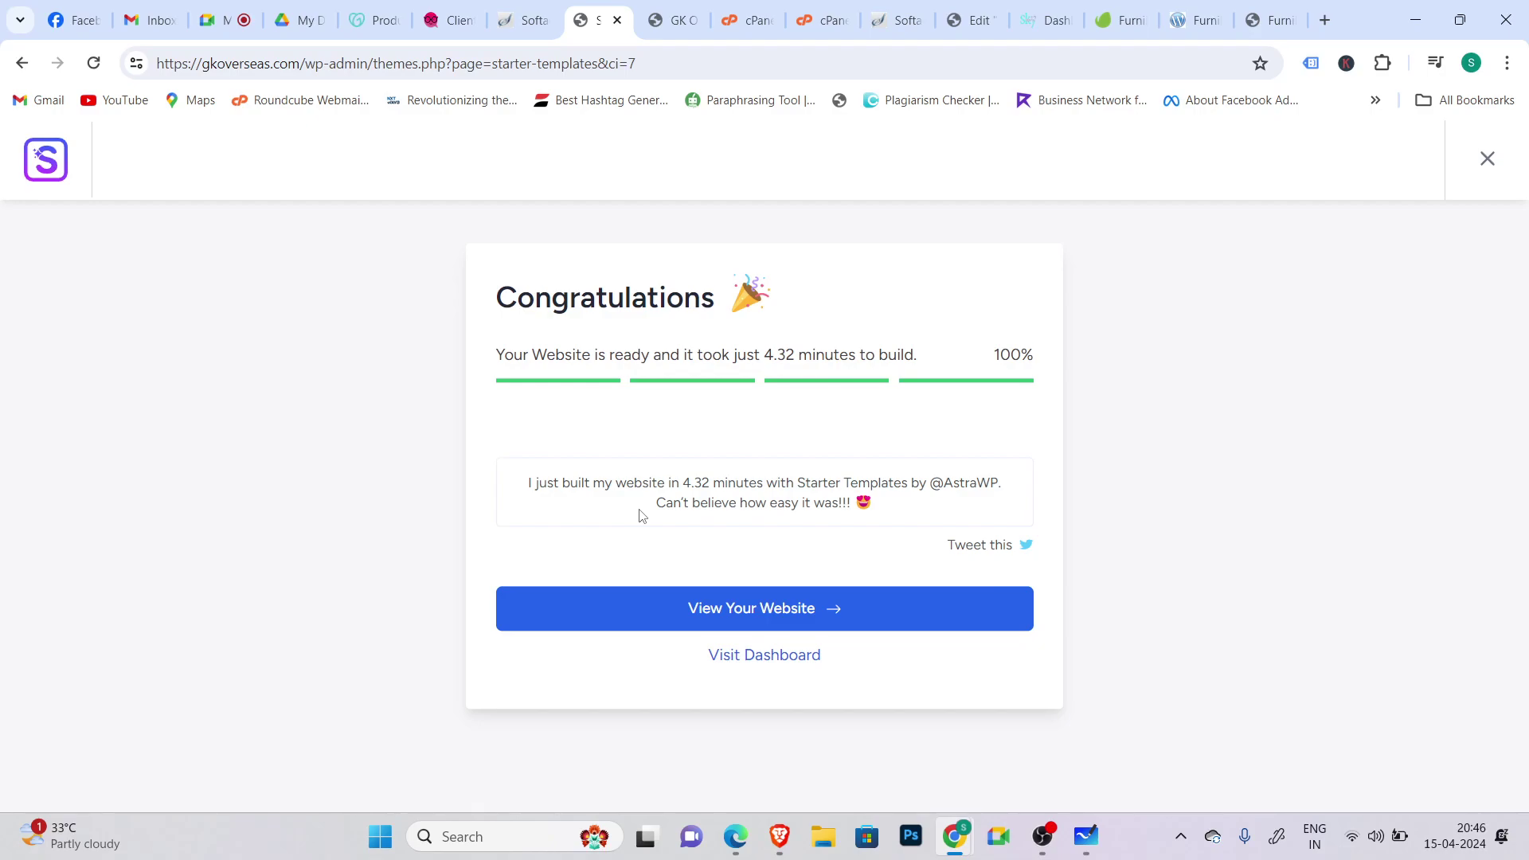
Step: After the import reaches 100%, open the finished website from the Congratulations screen
{"action": "left_click", "coordinate": [772, 614]}
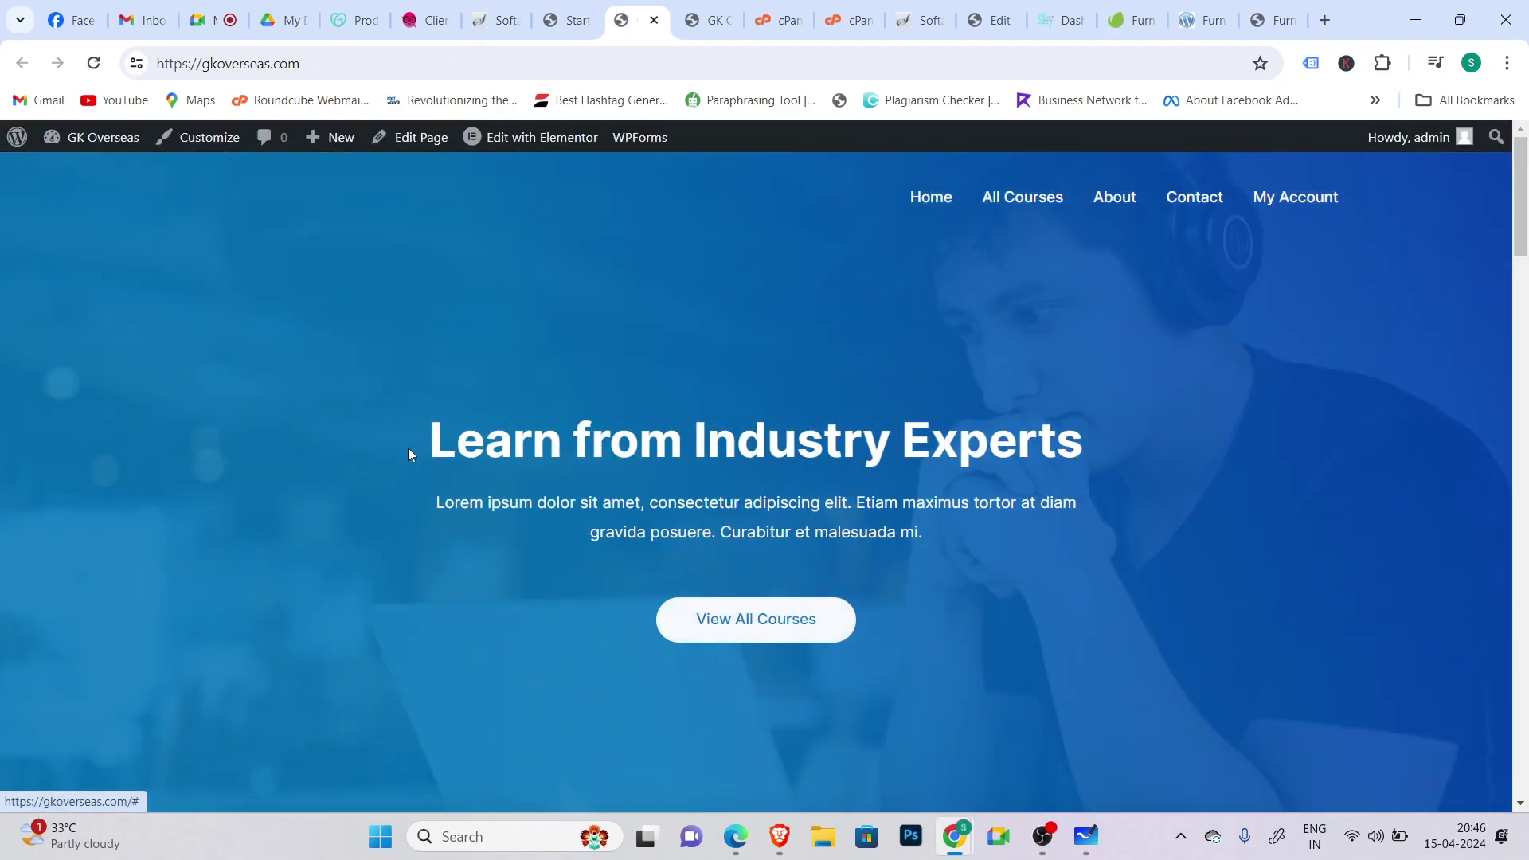
Step: Scroll the live GK Overseas homepage down toward the footer and back up
{"action": "scroll", "coordinate": [291, 500], "scroll_direction": "down", "scroll_amount": 15}
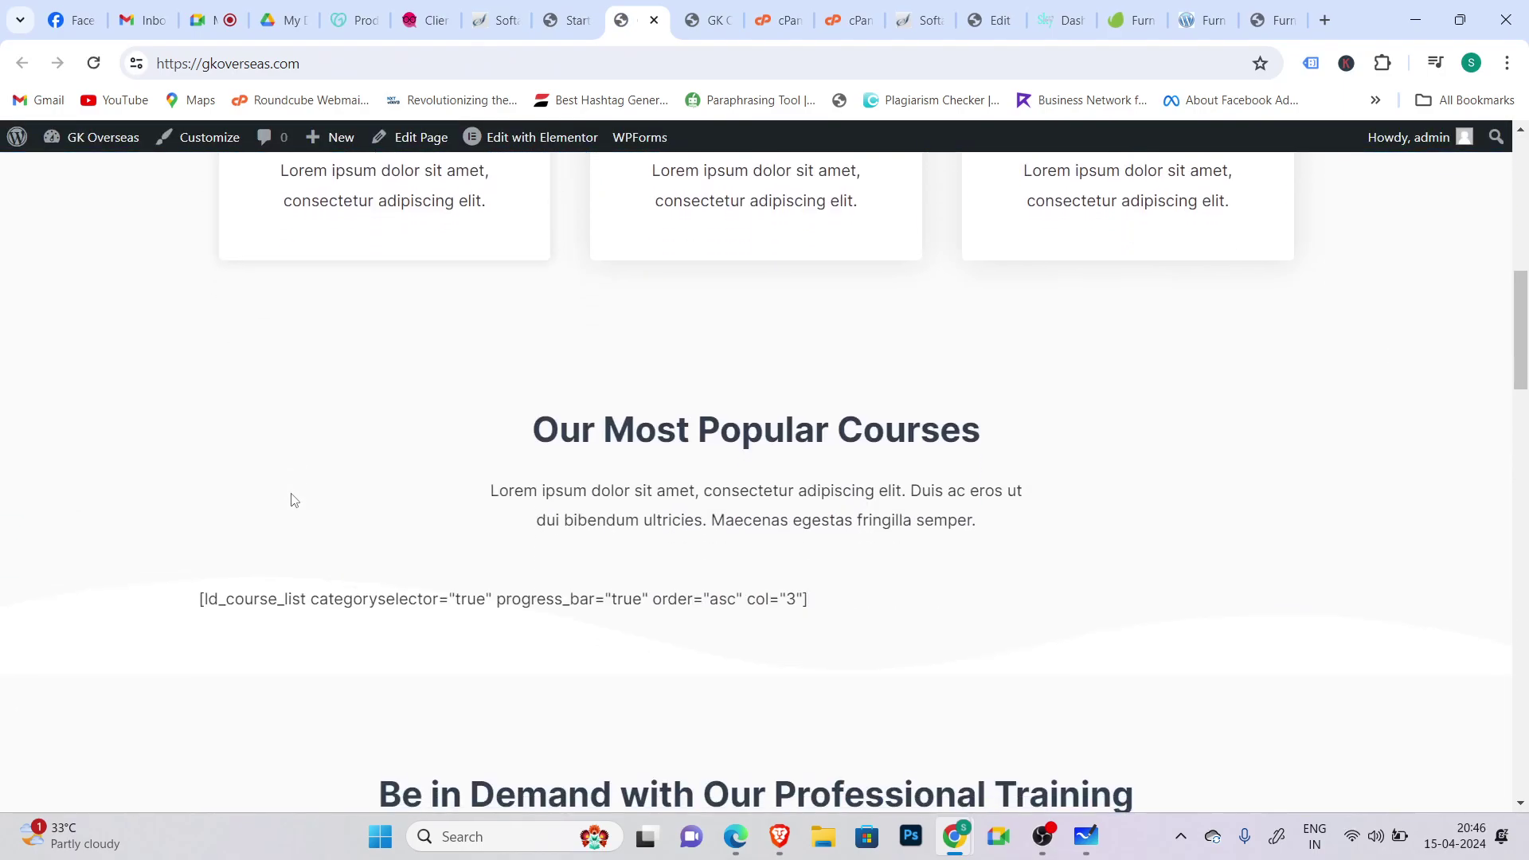
{"action": "scroll", "coordinate": [124, 518], "scroll_direction": "down", "scroll_amount": 15}
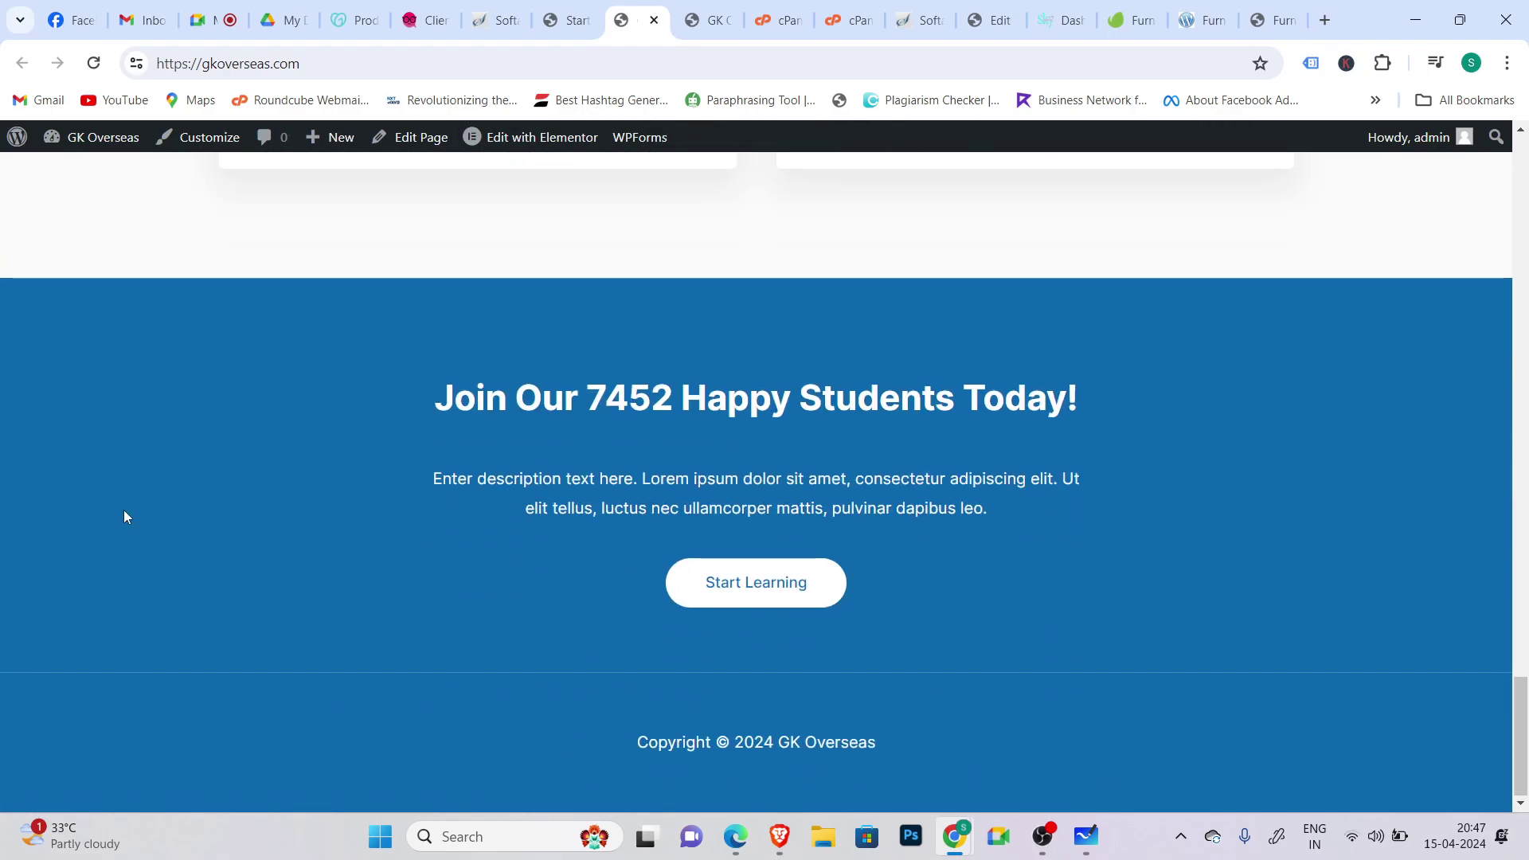
{"action": "scroll", "coordinate": [125, 517], "scroll_direction": "up", "scroll_amount": 20}
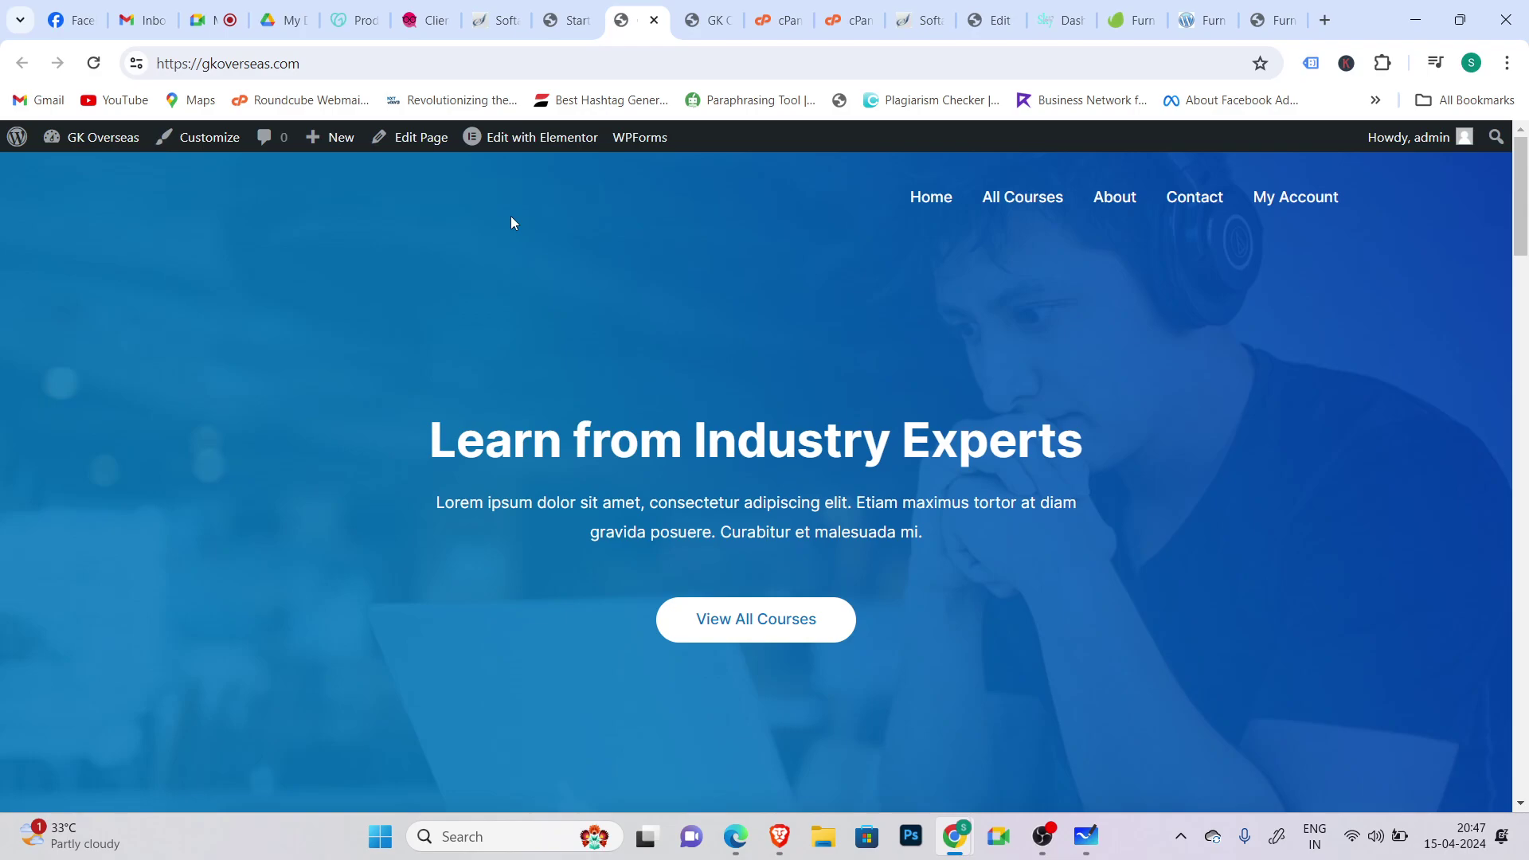
Step: Search Google for 'elementor' in a new browser tab
{"action": "left_click", "coordinate": [1324, 20]}
{"action": "left_click", "coordinate": [625, 67]}
{"action": "type", "text": "elem"}
{"action": "key", "text": "BackSpace"}
{"action": "key", "text": "BackSpace"}
{"action": "type", "text": "mentor"}
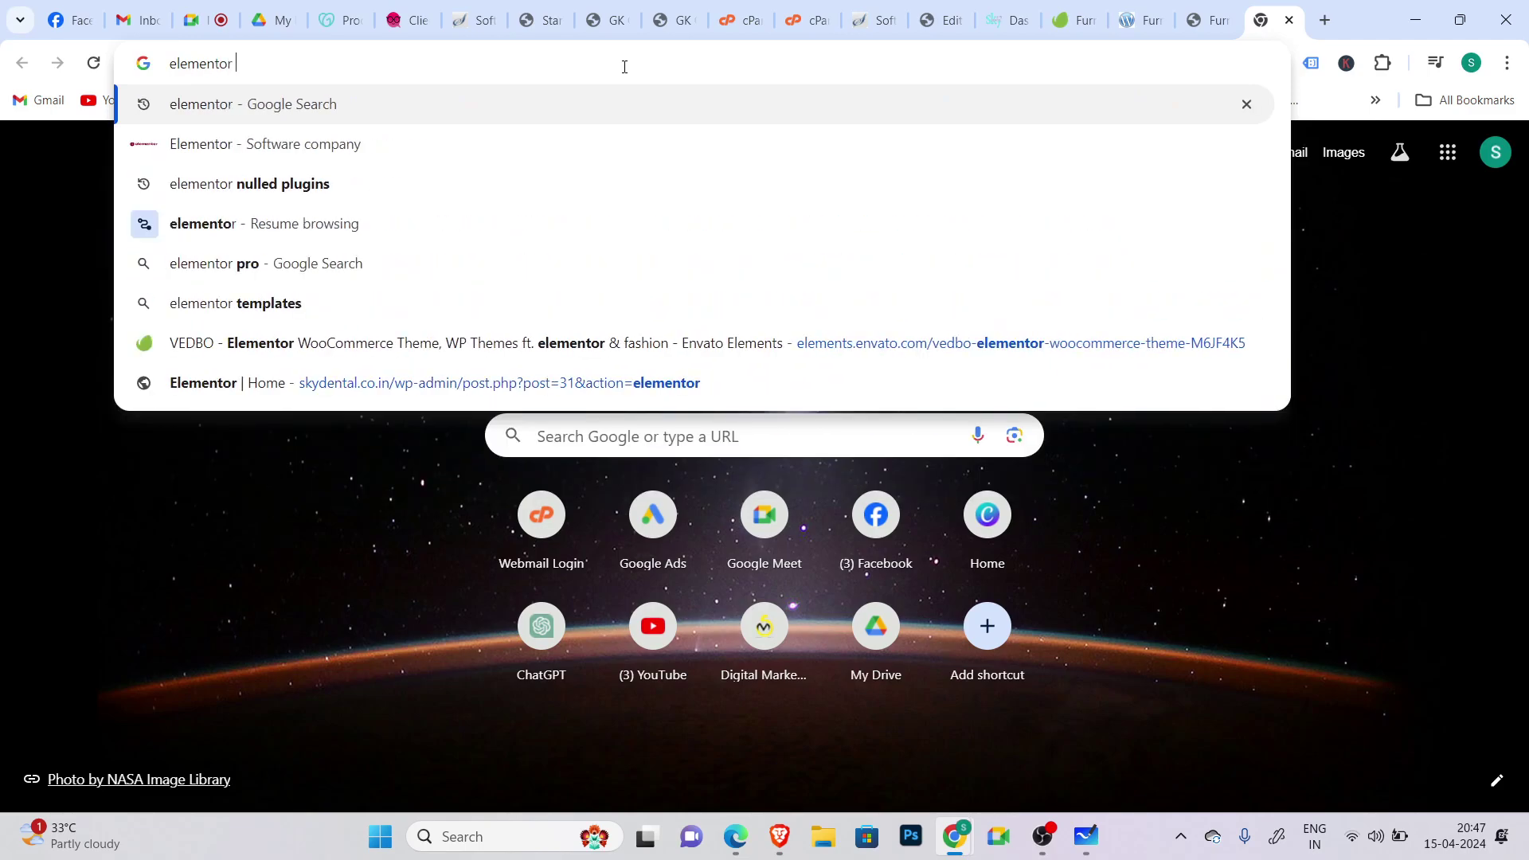
{"action": "key", "text": "Return"}
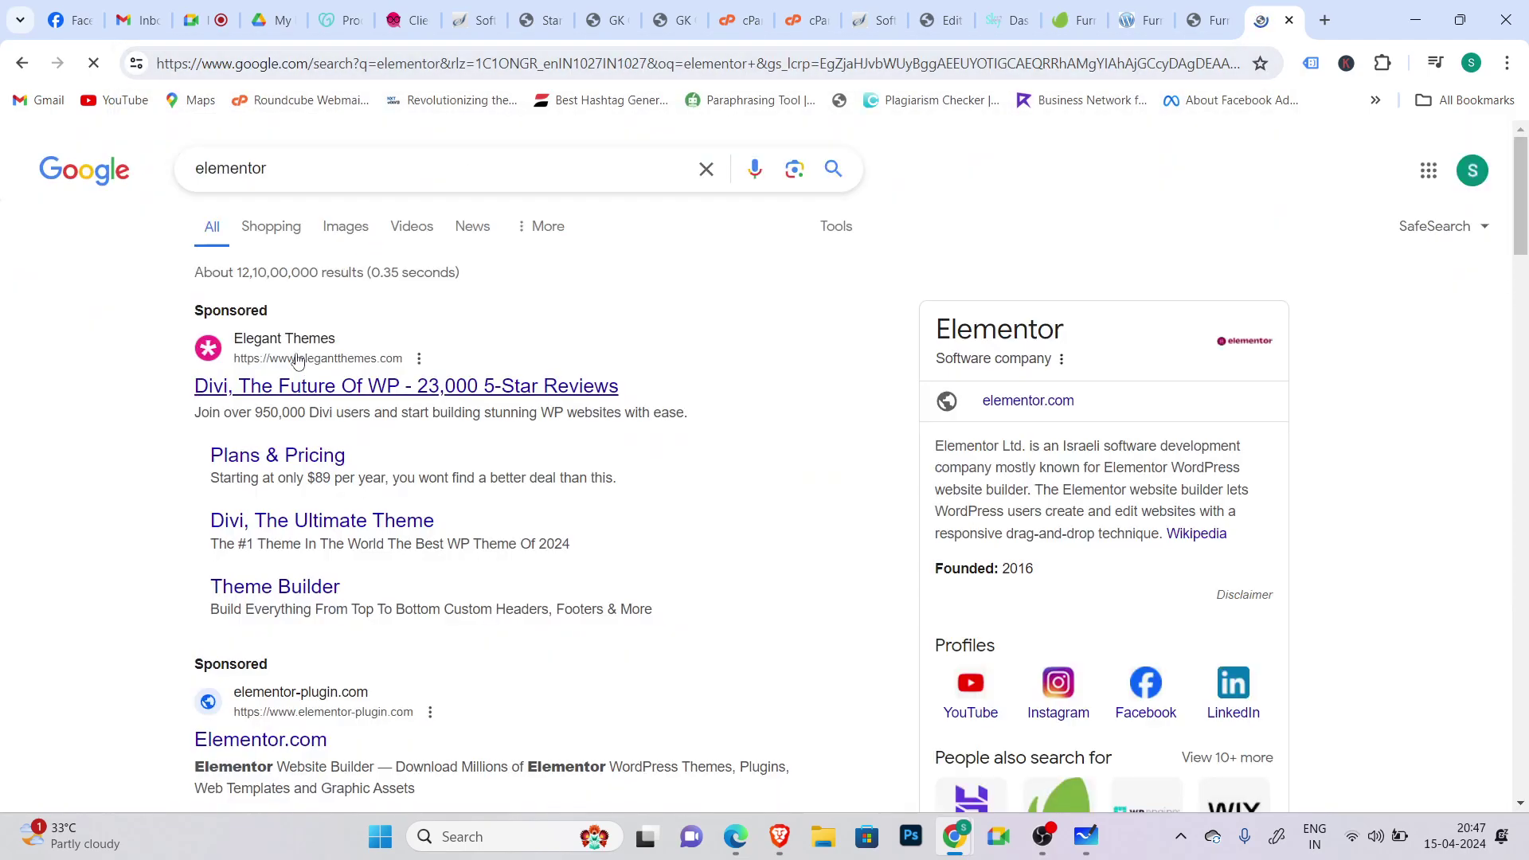
Step: Open the elementor.com result and scroll through its homepage
{"action": "scroll", "coordinate": [167, 618], "scroll_direction": "down", "scroll_amount": 3}
{"action": "scroll", "coordinate": [167, 618], "scroll_direction": "down", "scroll_amount": 2}
{"action": "left_click", "coordinate": [348, 602]}
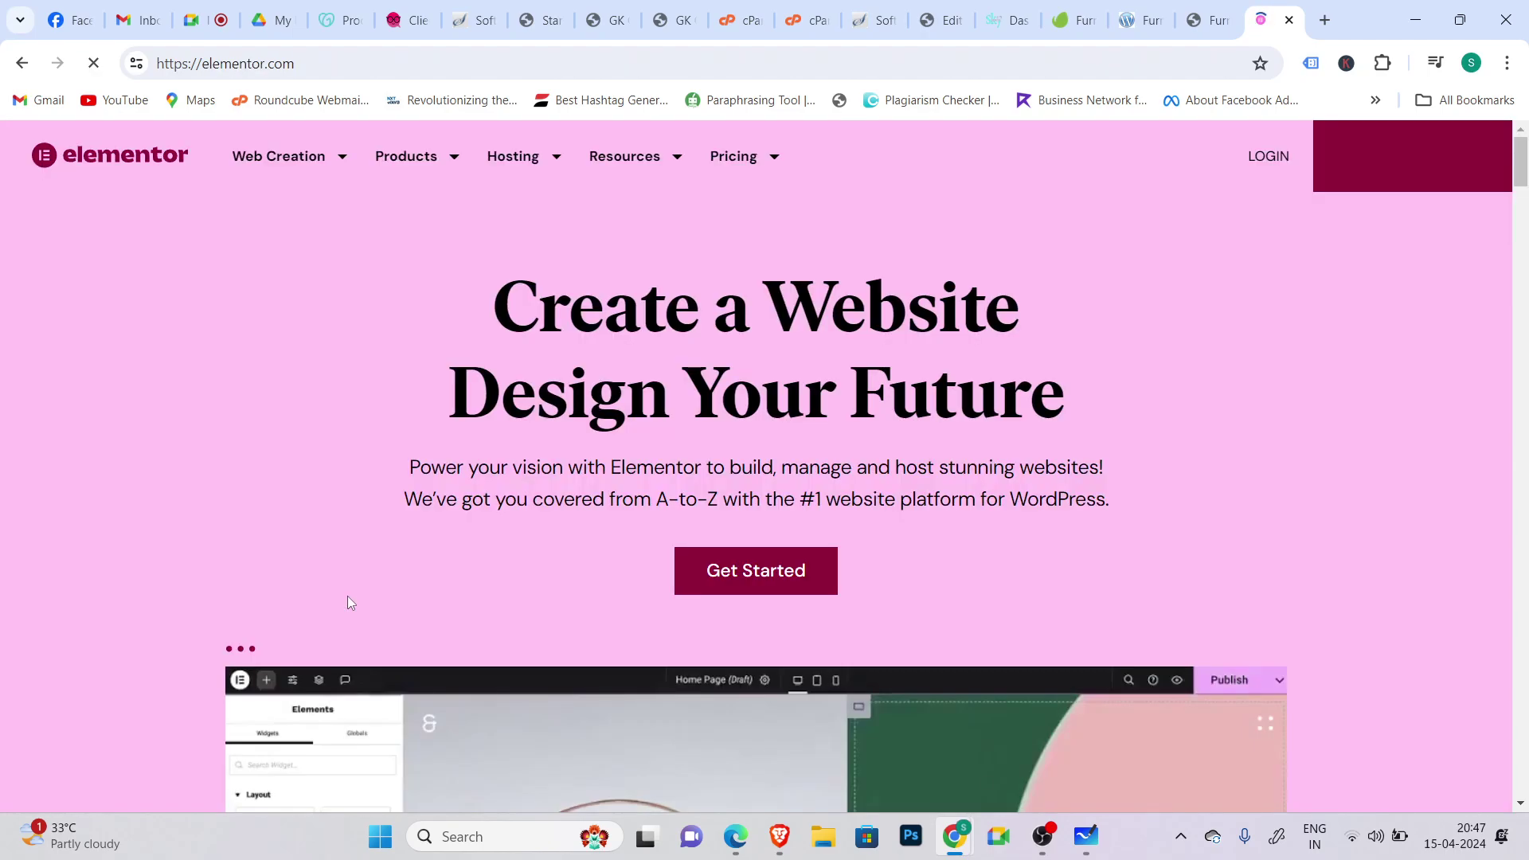
{"action": "scroll", "coordinate": [35, 657], "scroll_direction": "down", "scroll_amount": 8}
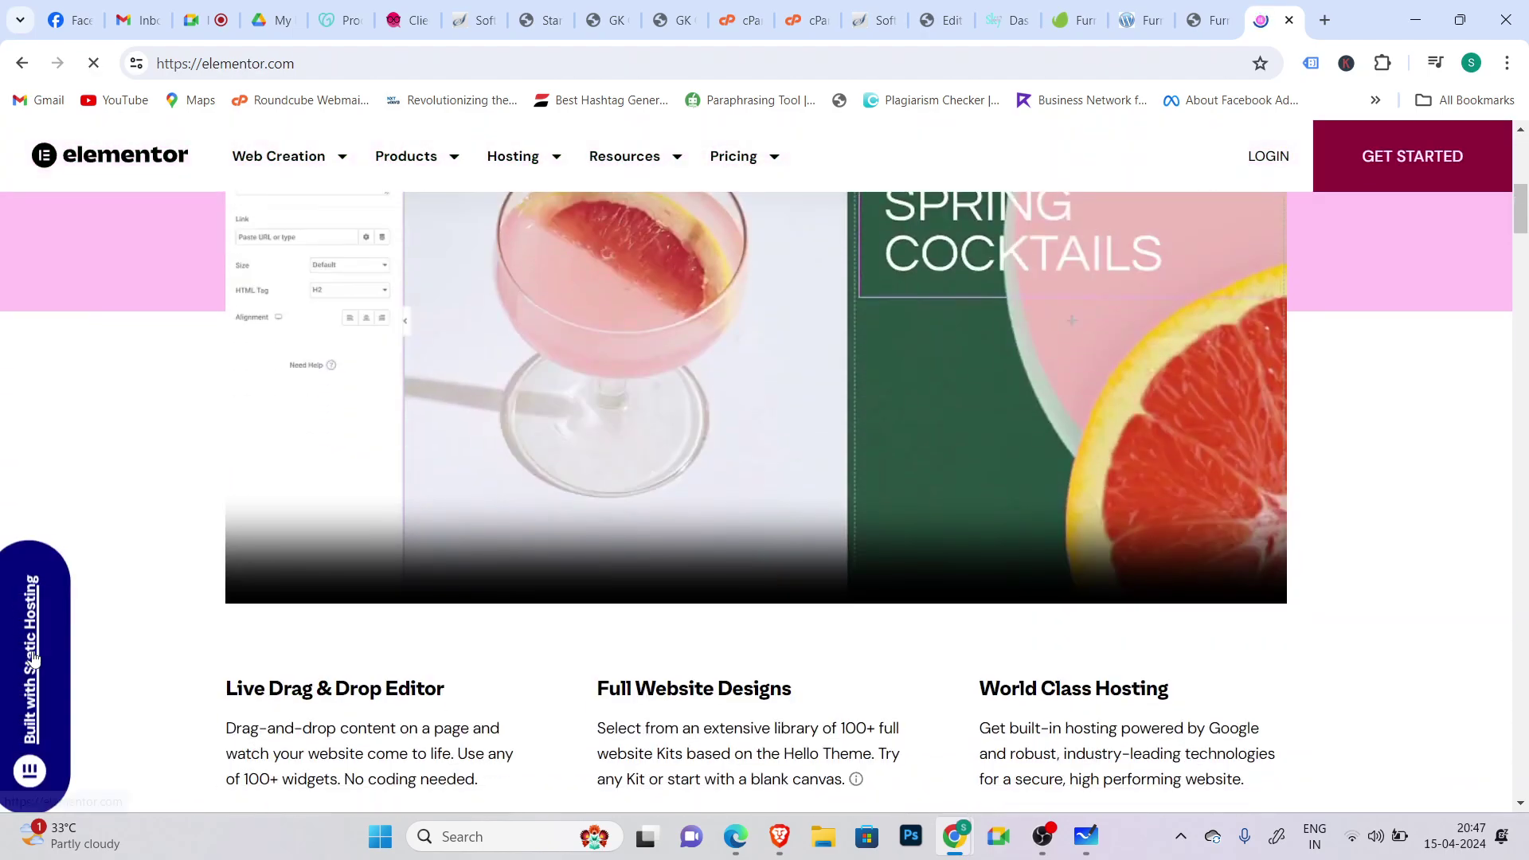
{"action": "scroll", "coordinate": [170, 614], "scroll_direction": "down", "scroll_amount": 18}
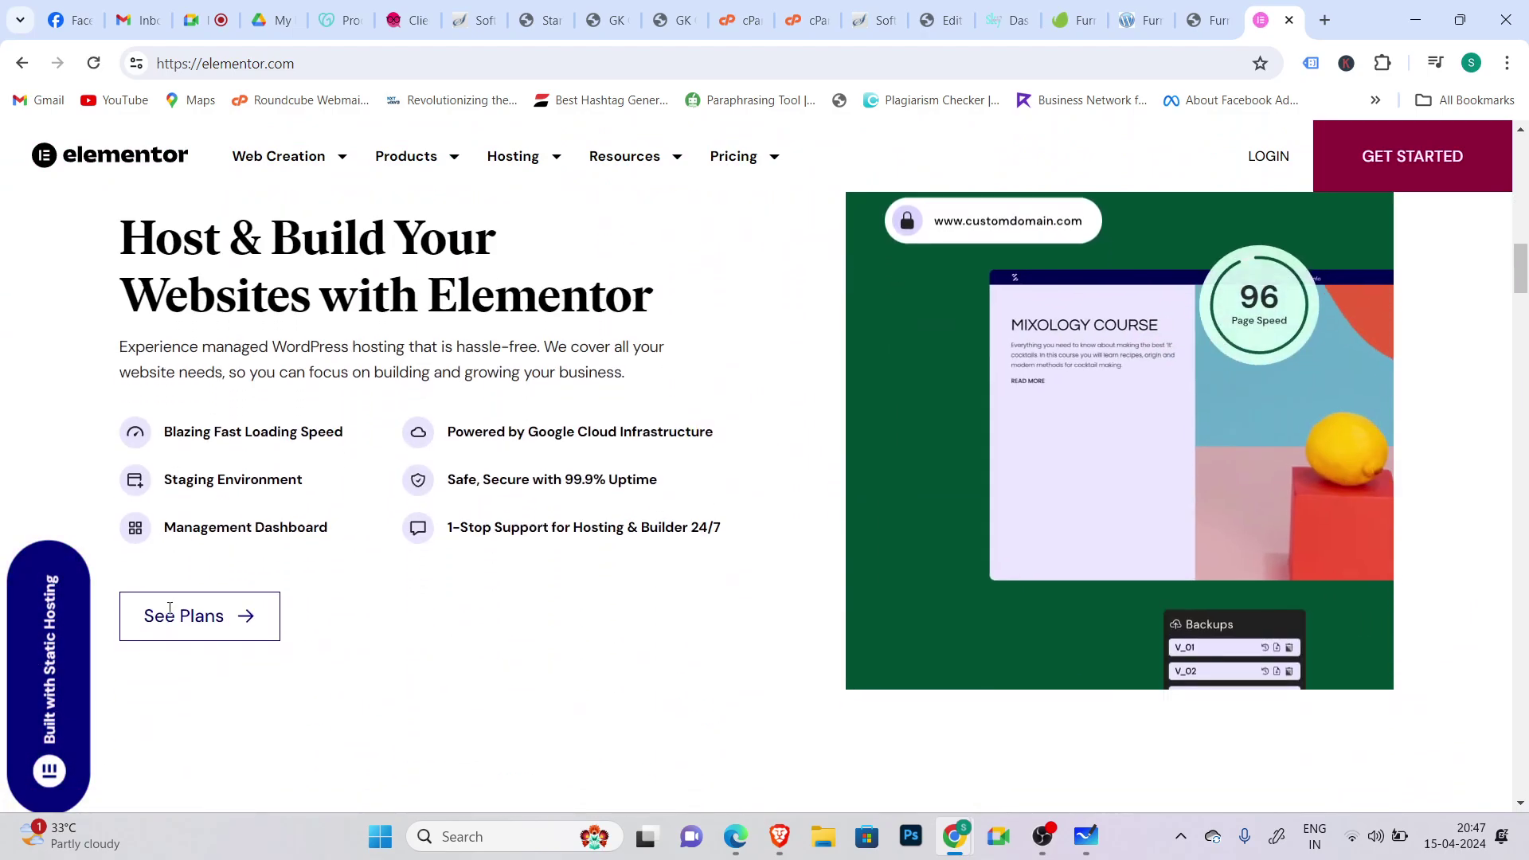
{"action": "scroll", "coordinate": [170, 615], "scroll_direction": "down", "scroll_amount": 10}
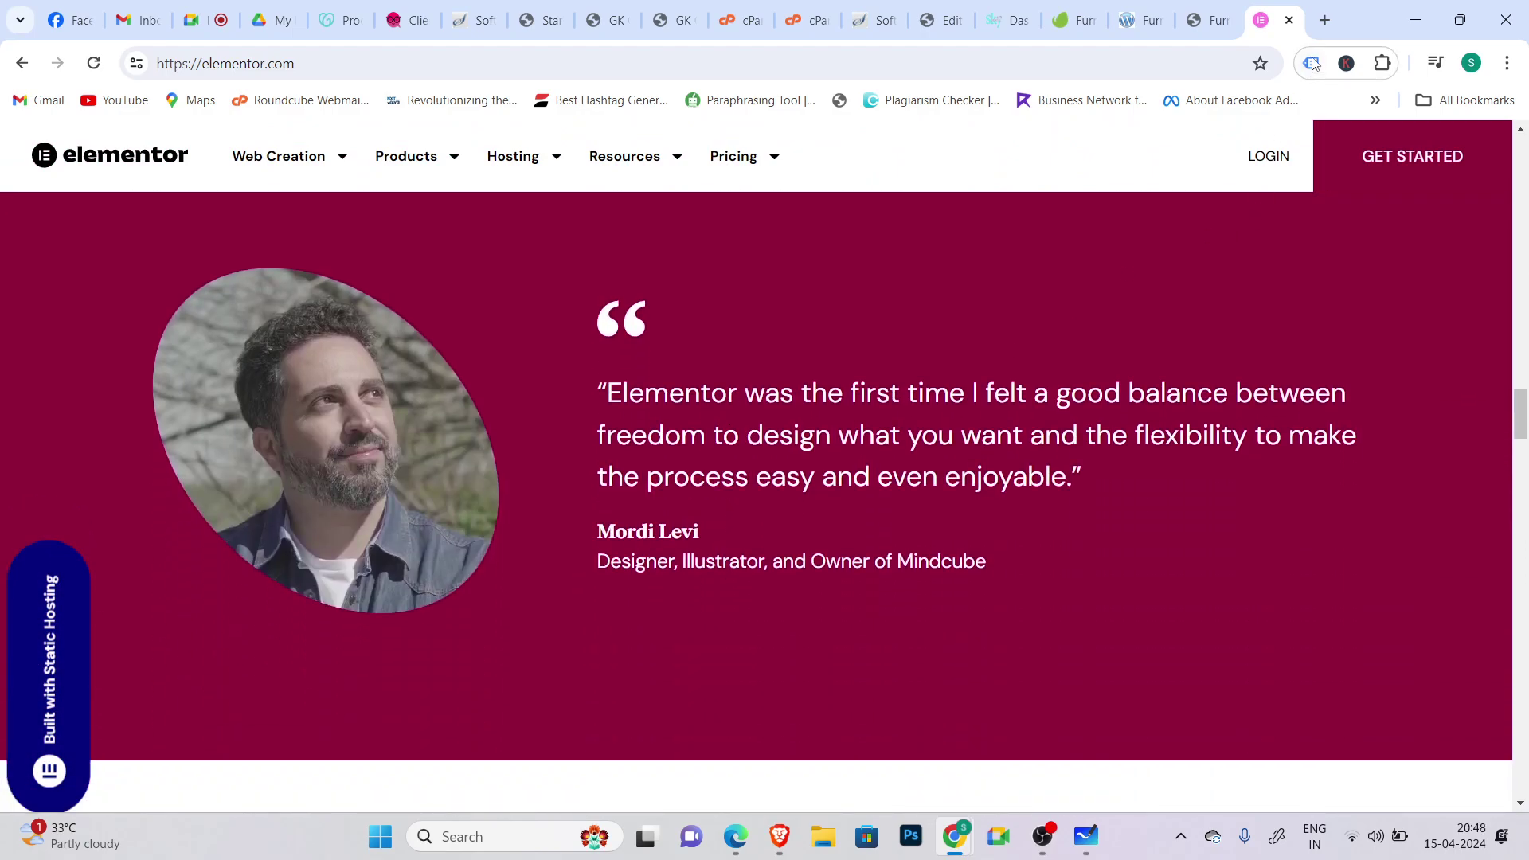
Step: Load youtube.com in a new browser tab
{"action": "left_click", "coordinate": [1325, 20]}
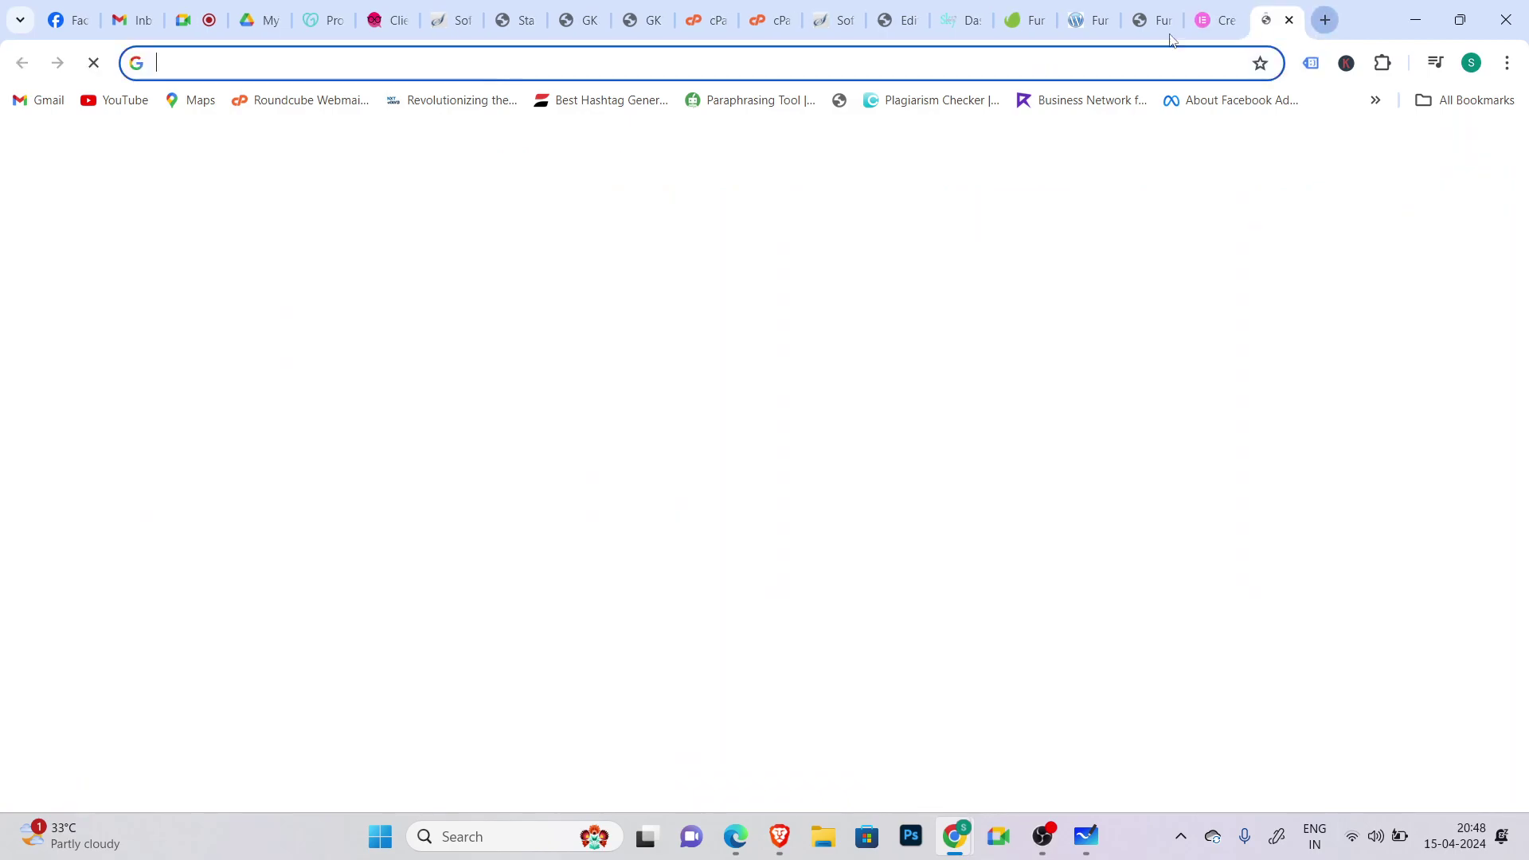
{"action": "left_click", "coordinate": [651, 56]}
{"action": "type", "text": "youtube"}
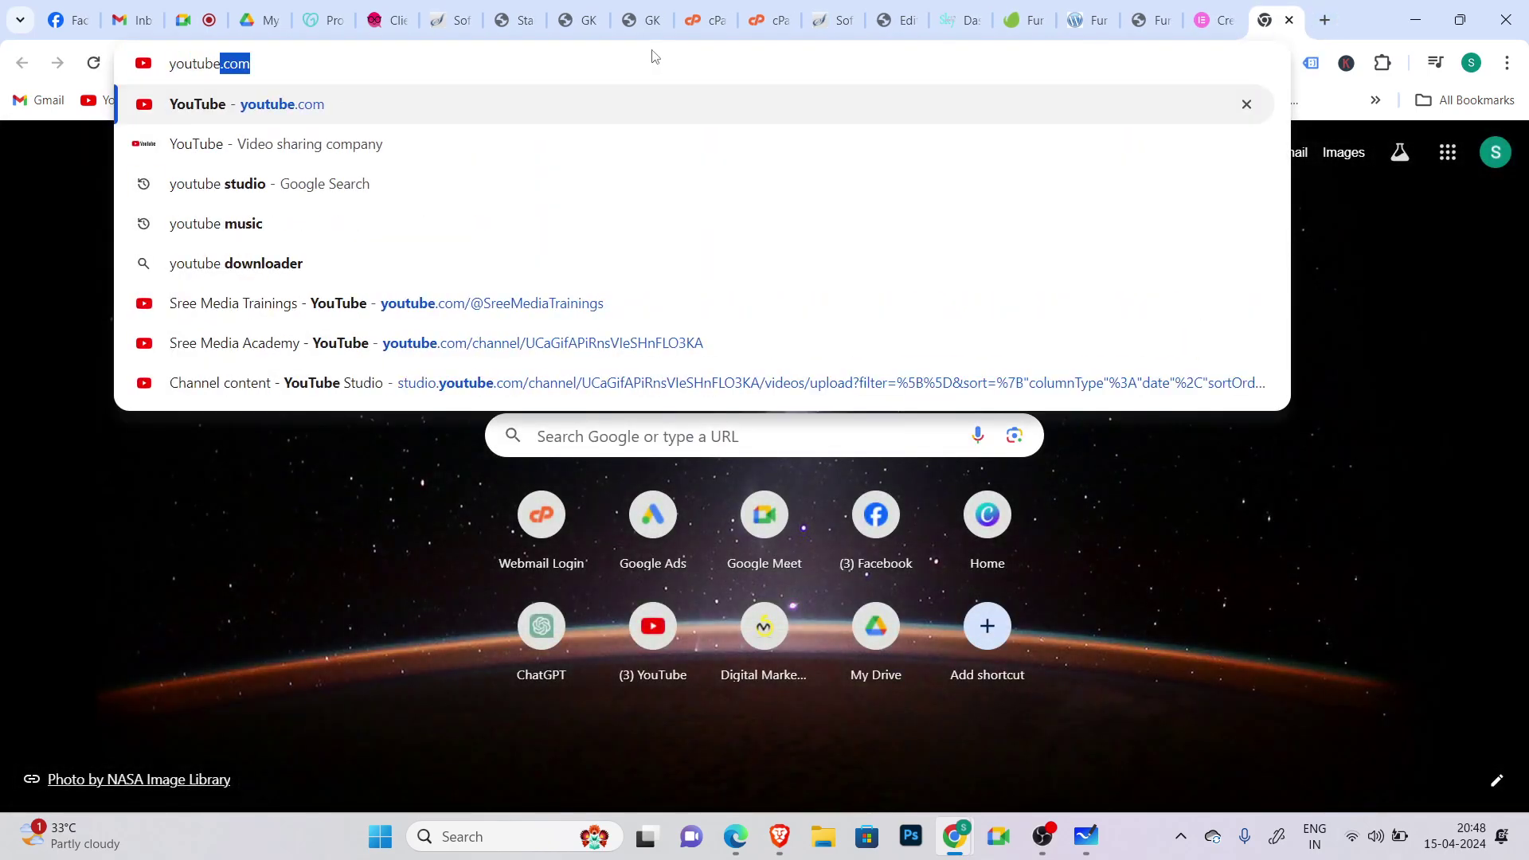
{"action": "type", "text": ".com"}
{"action": "key", "text": "Return"}
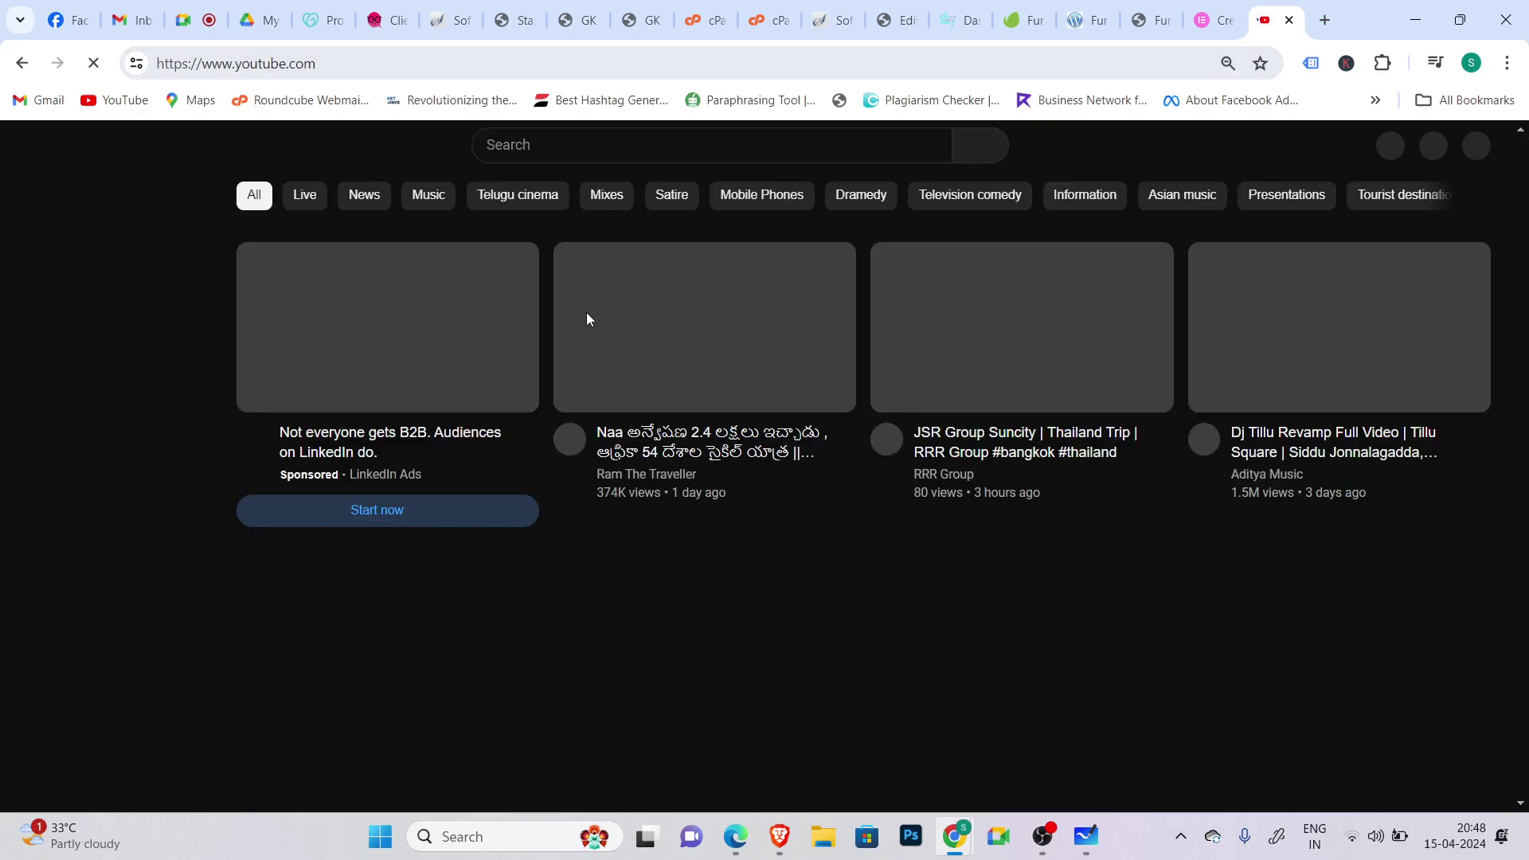
Step: Search YouTube for 'elementor' and open the official Elementor channel
{"action": "left_click", "coordinate": [539, 145]}
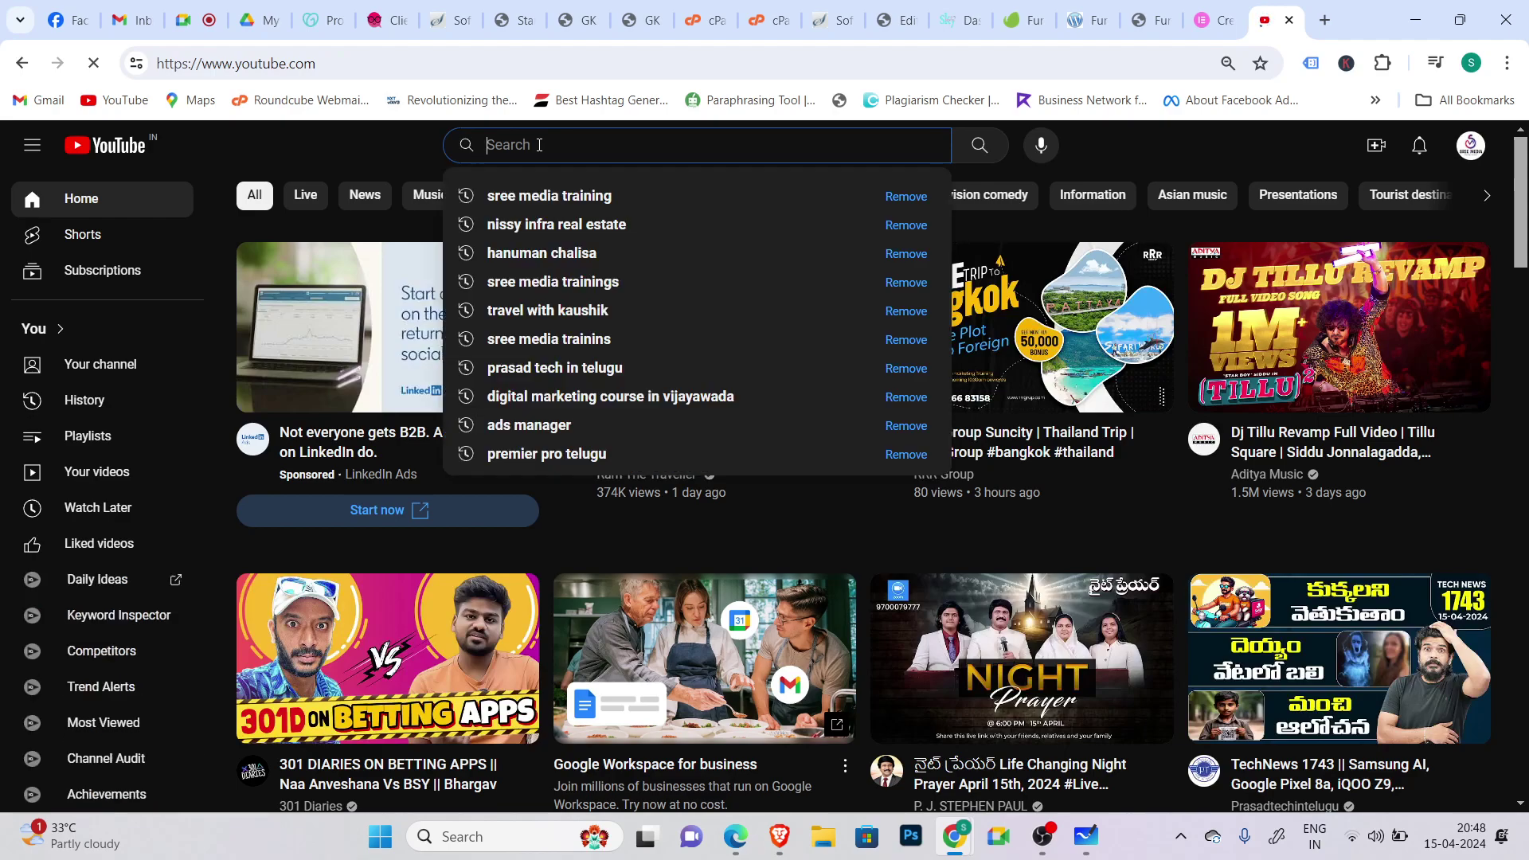
{"action": "type", "text": "r"}
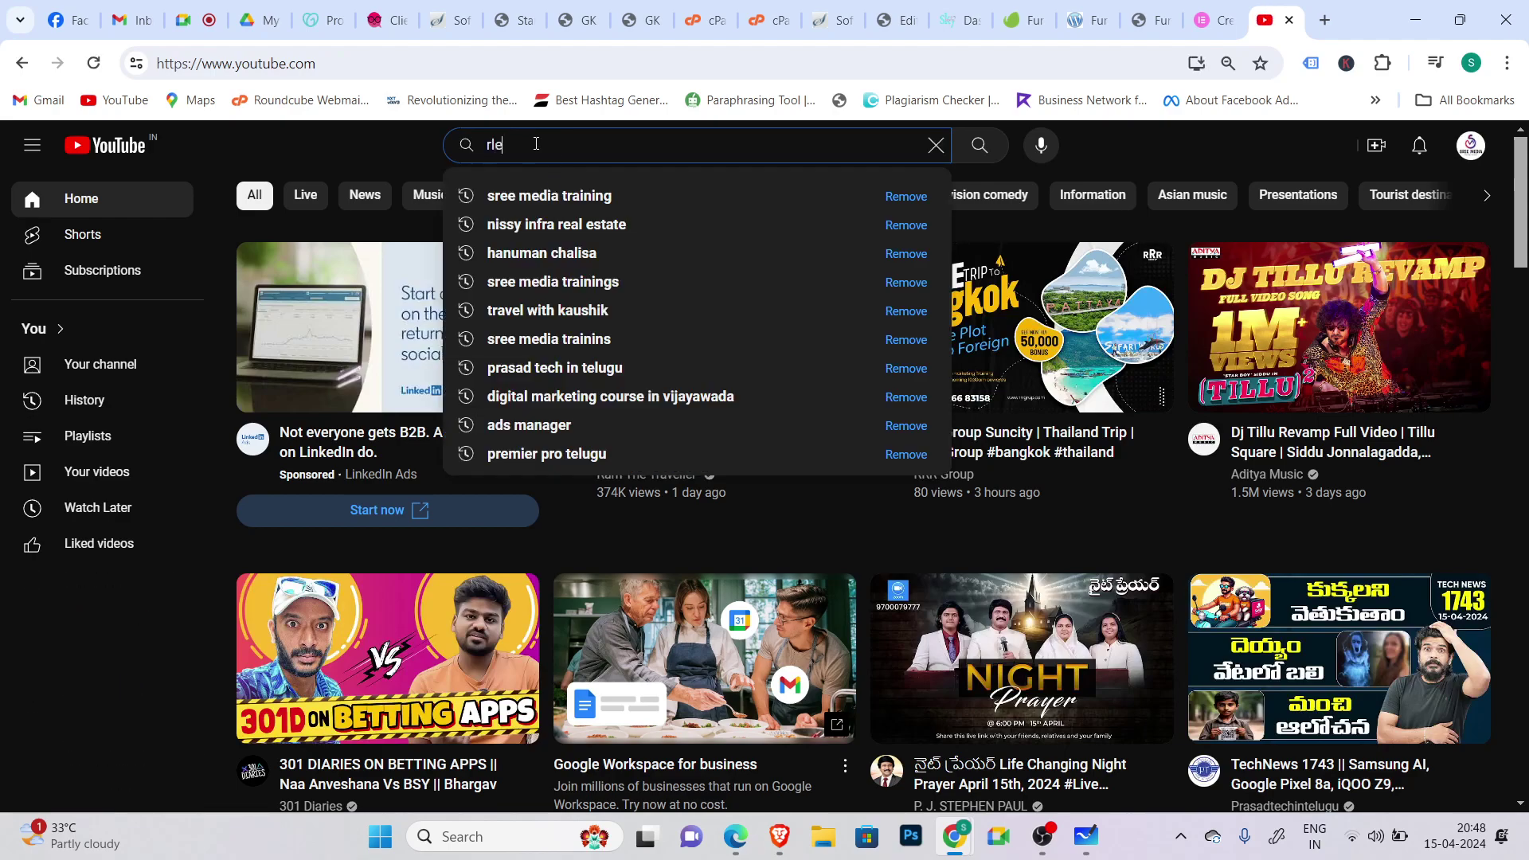
{"action": "key", "text": "BackSpace"}
{"action": "type", "text": "elementor"}
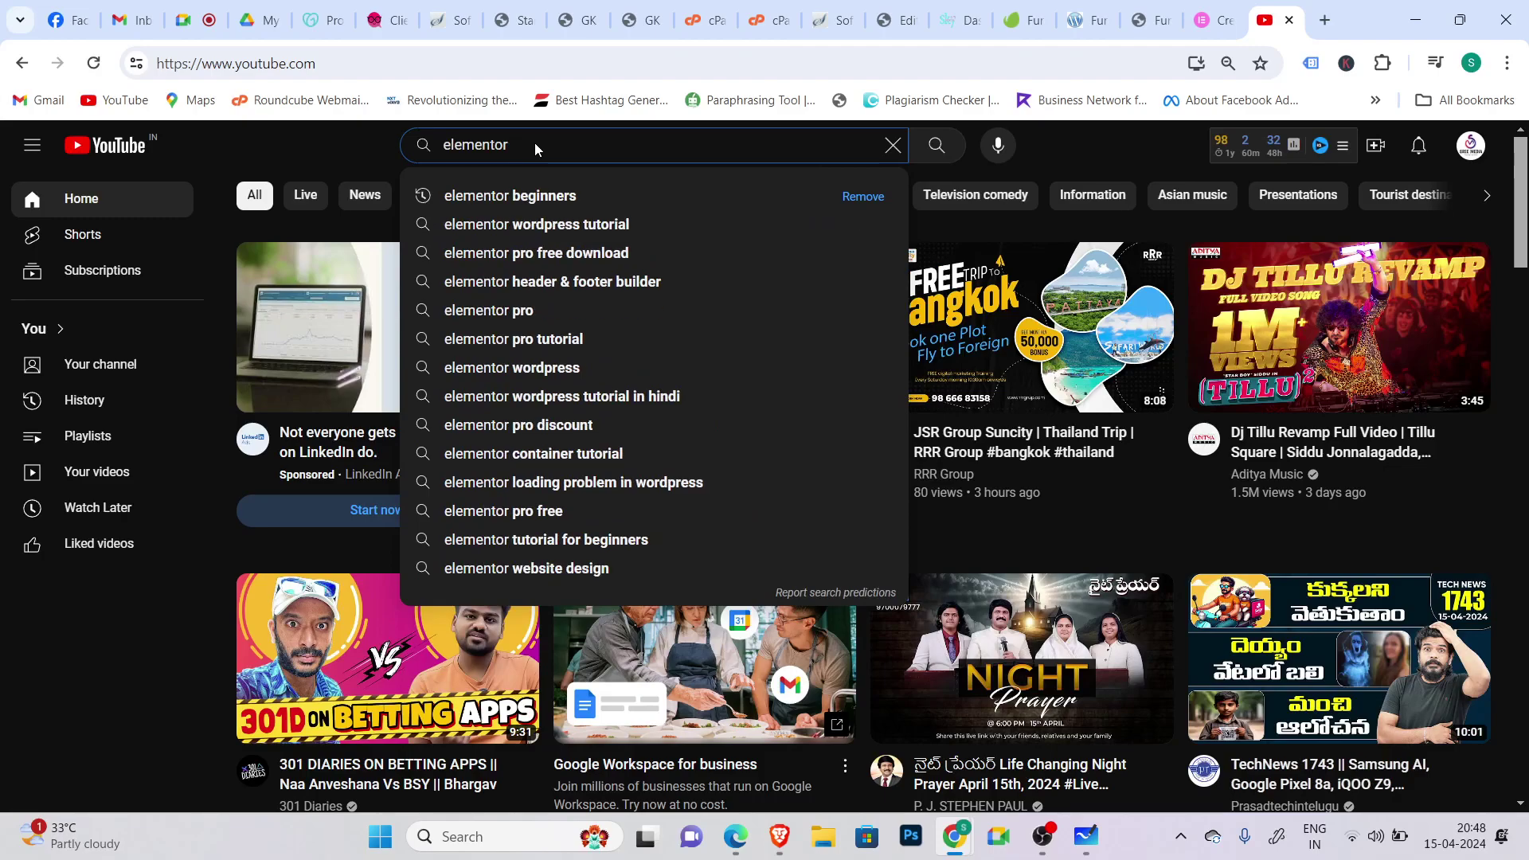
{"action": "key", "text": "Return"}
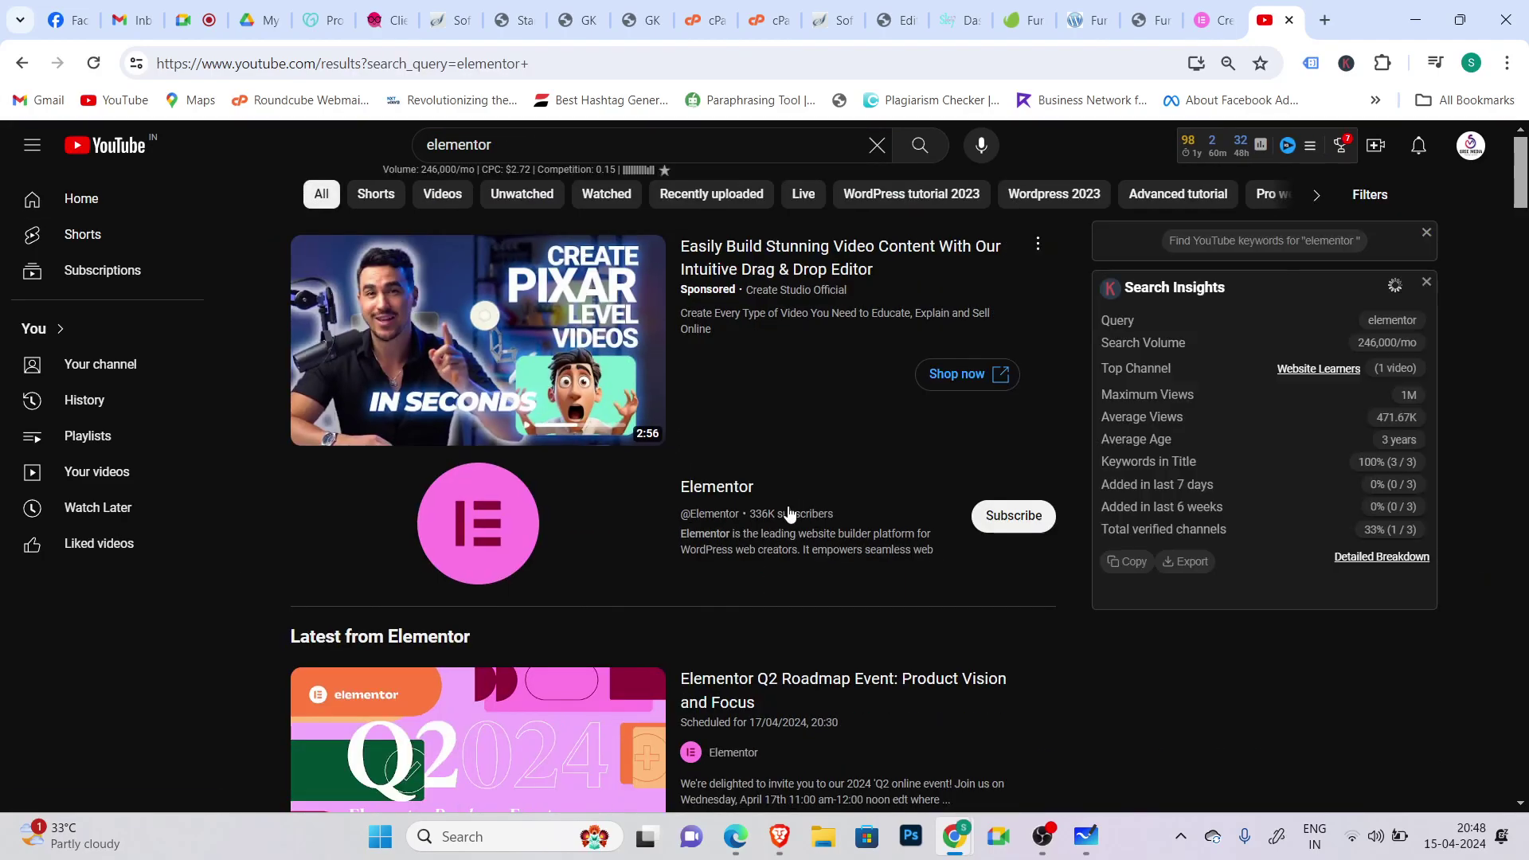
{"action": "left_click", "coordinate": [713, 487]}
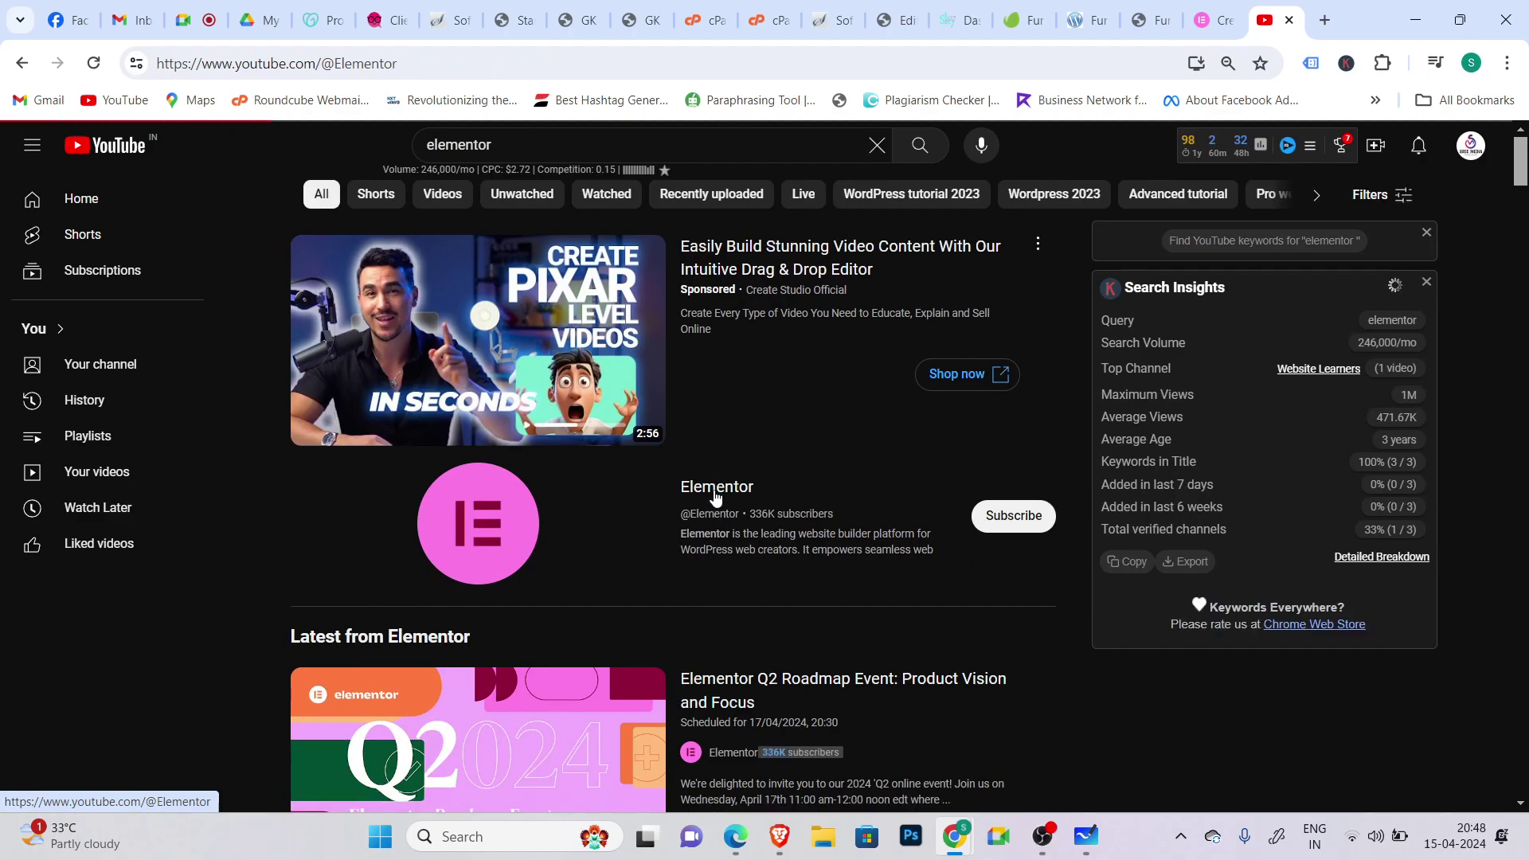
Step: Pause the Elementor channel's featured video and show its created playlists
{"action": "scroll", "coordinate": [442, 633], "scroll_direction": "down", "scroll_amount": 2}
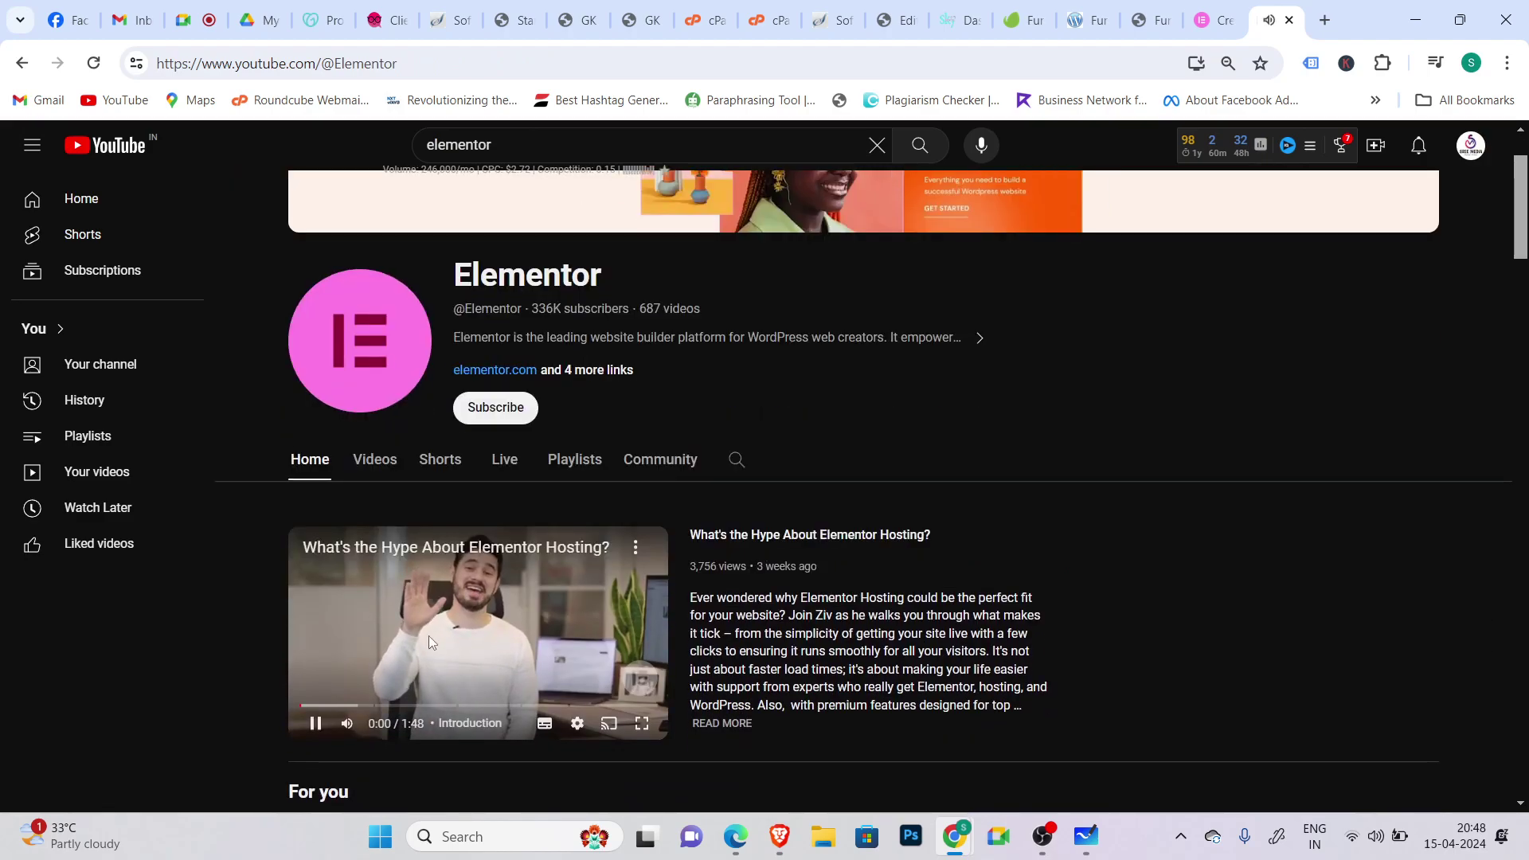
{"action": "left_click", "coordinate": [316, 723]}
{"action": "scroll", "coordinate": [494, 618], "scroll_direction": "down", "scroll_amount": 2}
{"action": "left_click", "coordinate": [356, 309]}
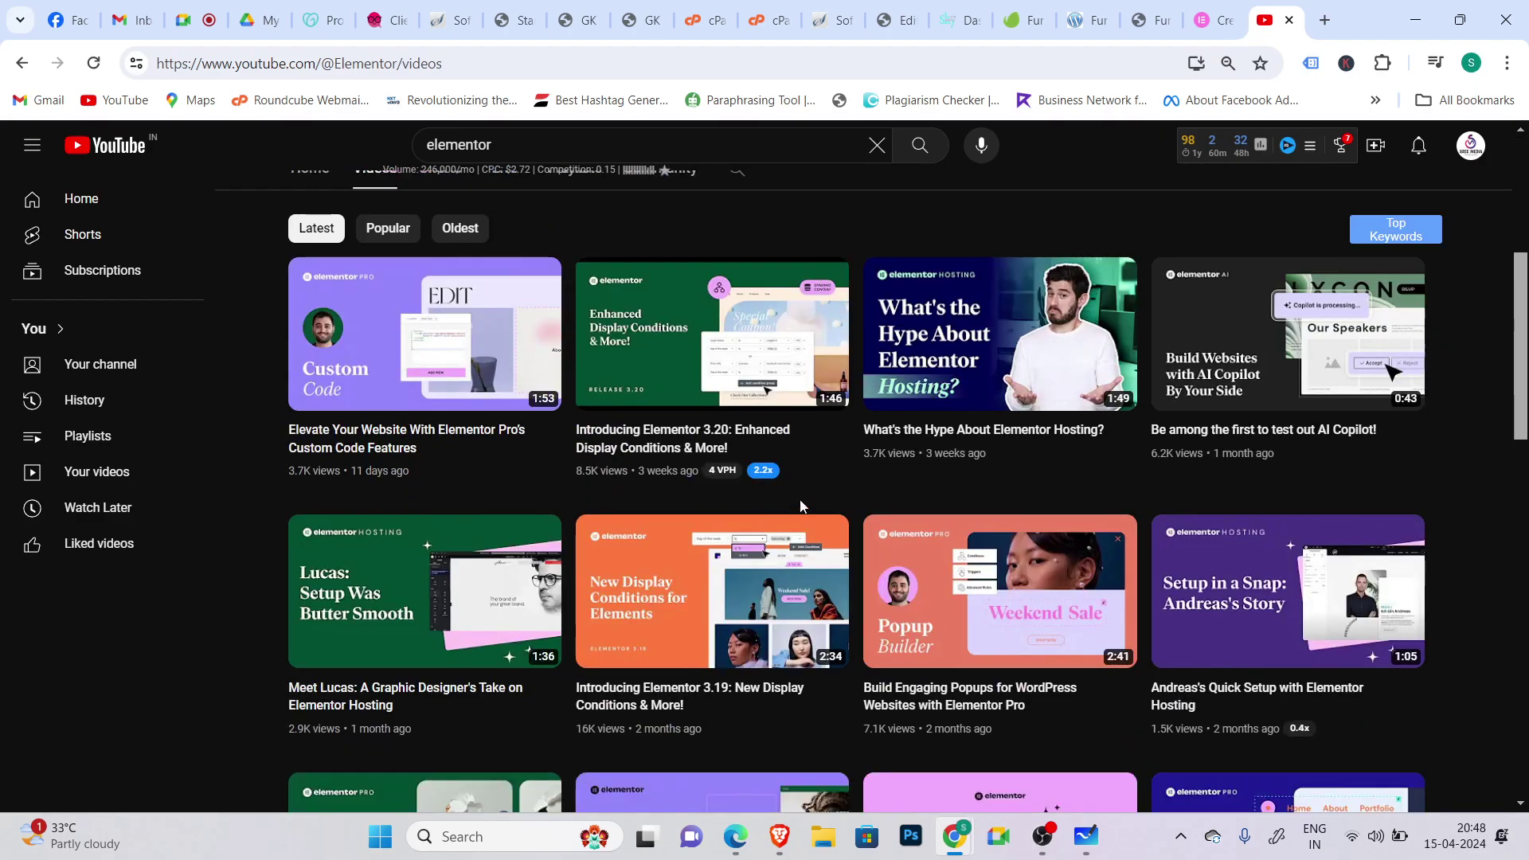
{"action": "scroll", "coordinate": [839, 484], "scroll_direction": "up", "scroll_amount": 3}
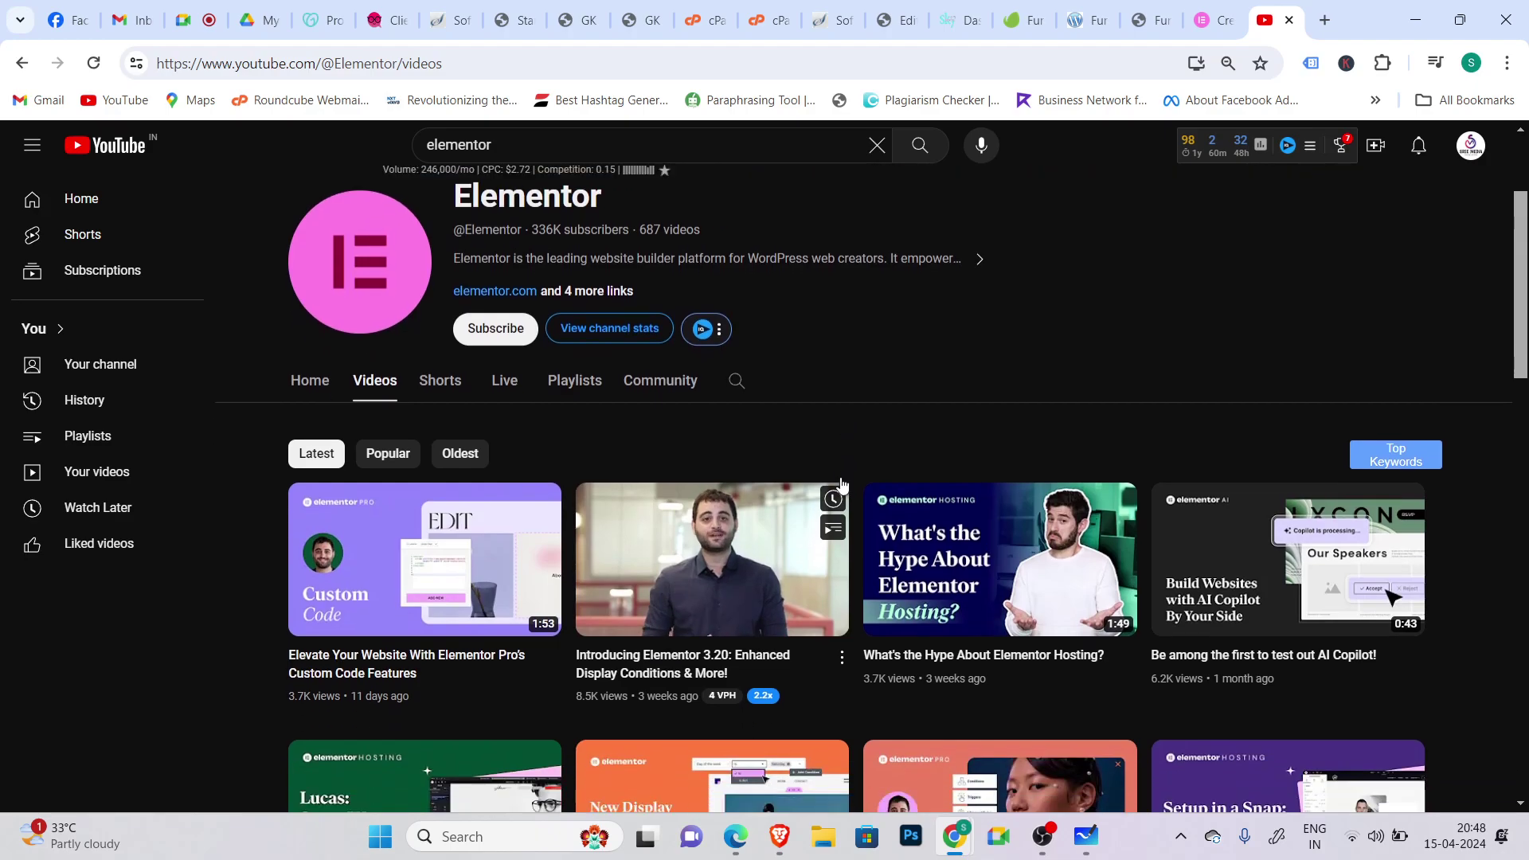
{"action": "left_click", "coordinate": [574, 380]}
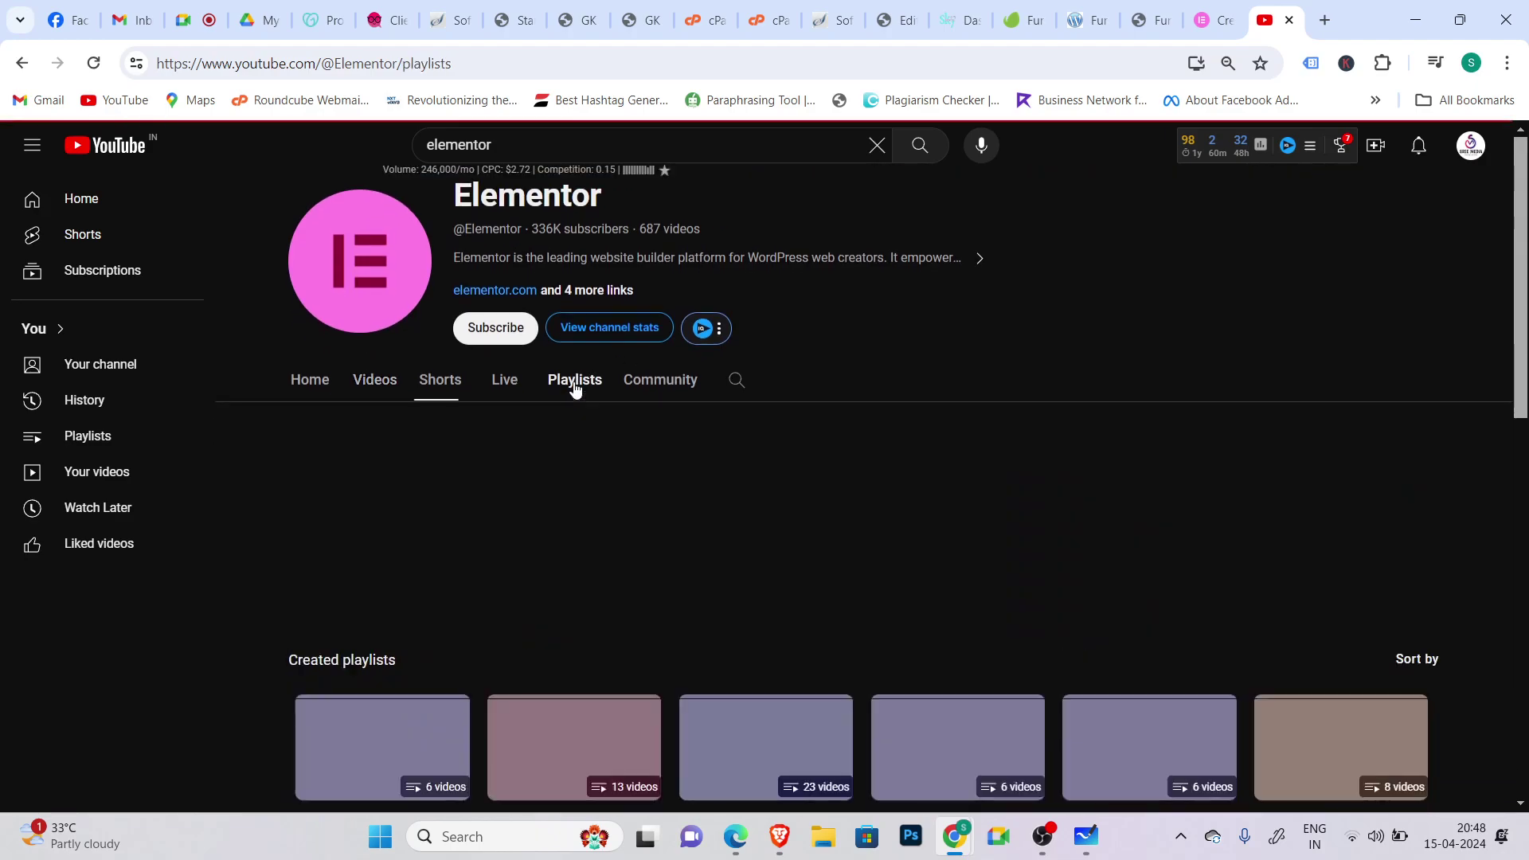
{"action": "scroll", "coordinate": [575, 383], "scroll_direction": "down", "scroll_amount": 4}
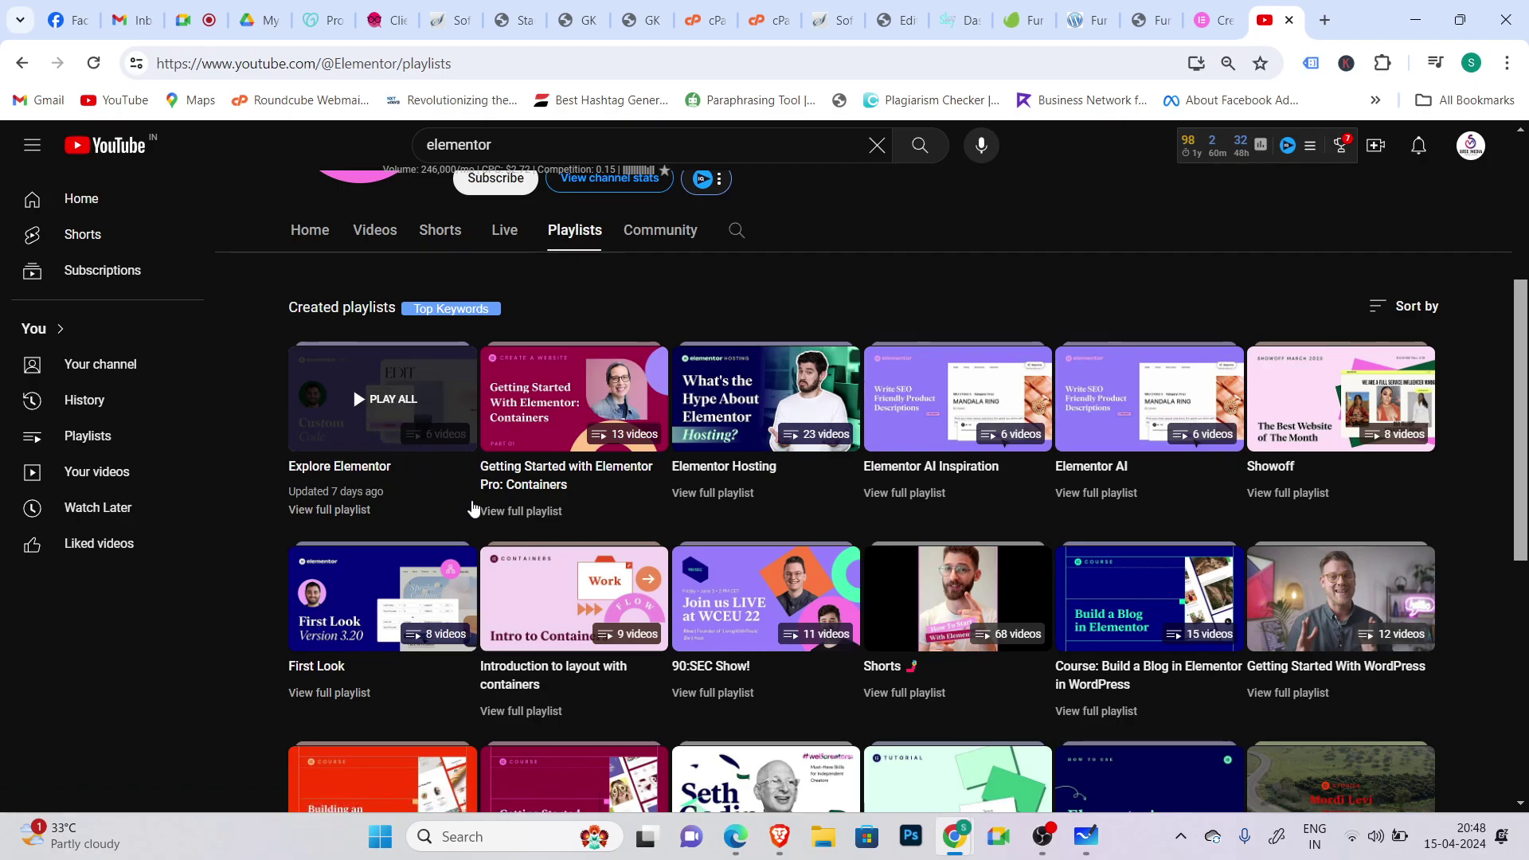
{"action": "scroll", "coordinate": [474, 508], "scroll_direction": "down", "scroll_amount": 2}
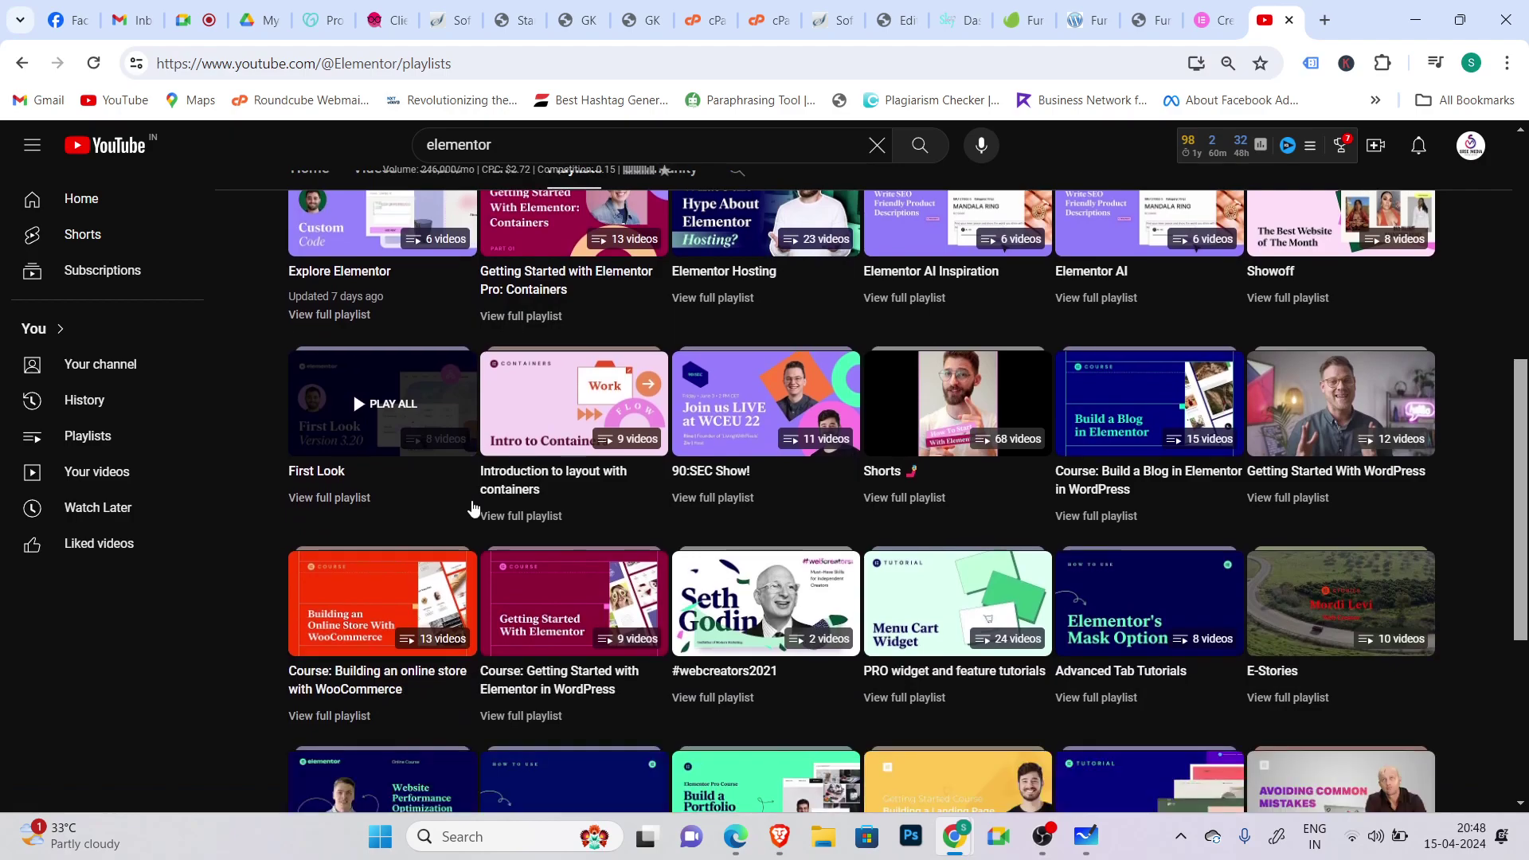
{"action": "scroll", "coordinate": [474, 507], "scroll_direction": "down", "scroll_amount": 3}
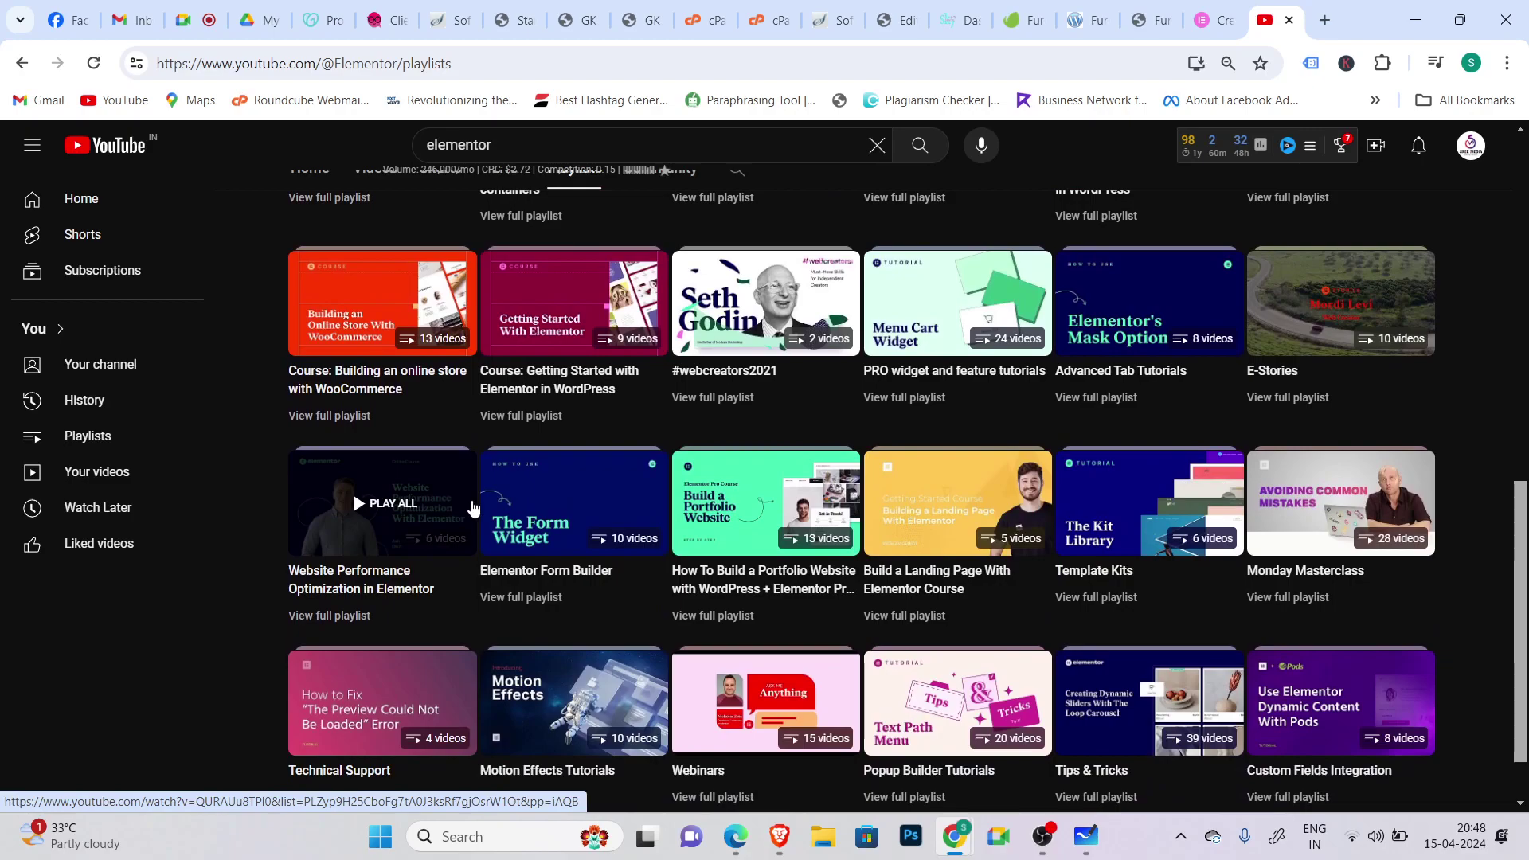
{"action": "scroll", "coordinate": [474, 508], "scroll_direction": "up", "scroll_amount": 5}
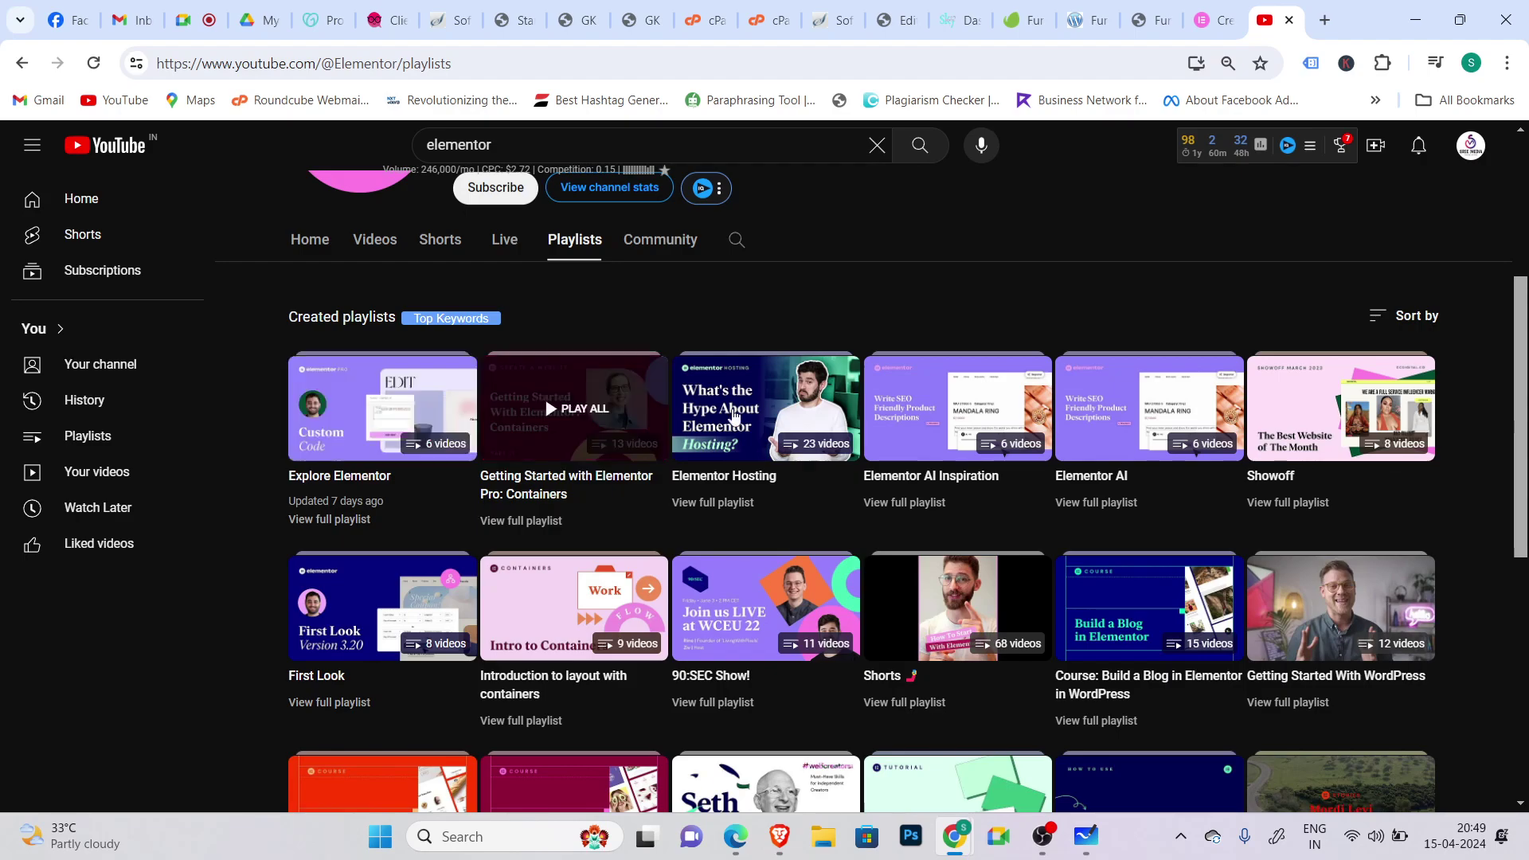
Step: Search YouTube for 'sree media training' from history, then return to the Google Meet call
{"action": "left_click", "coordinate": [1483, 152]}
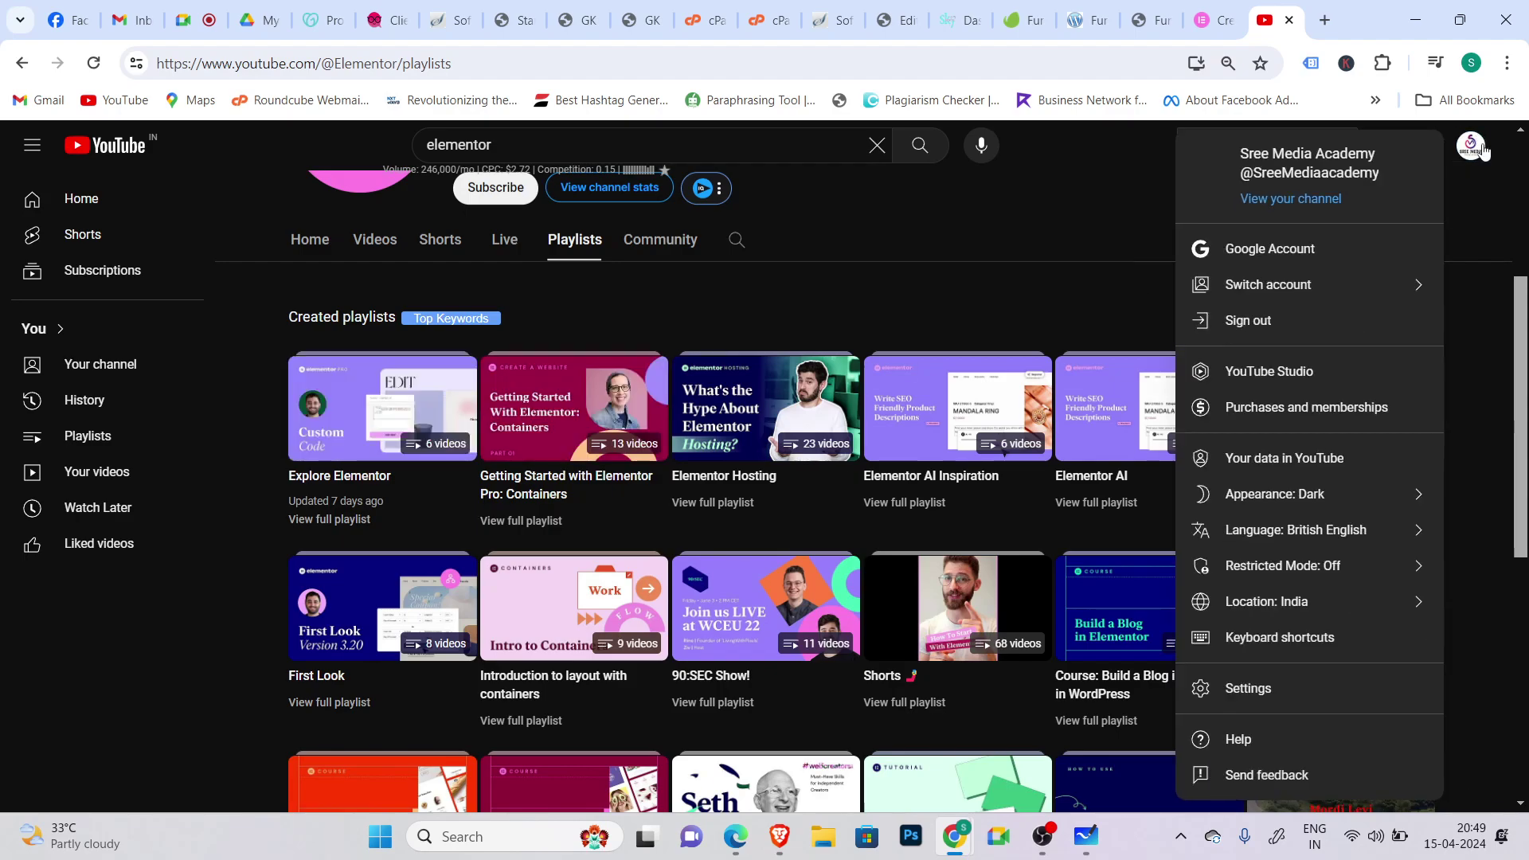
{"action": "left_click", "coordinate": [1099, 228]}
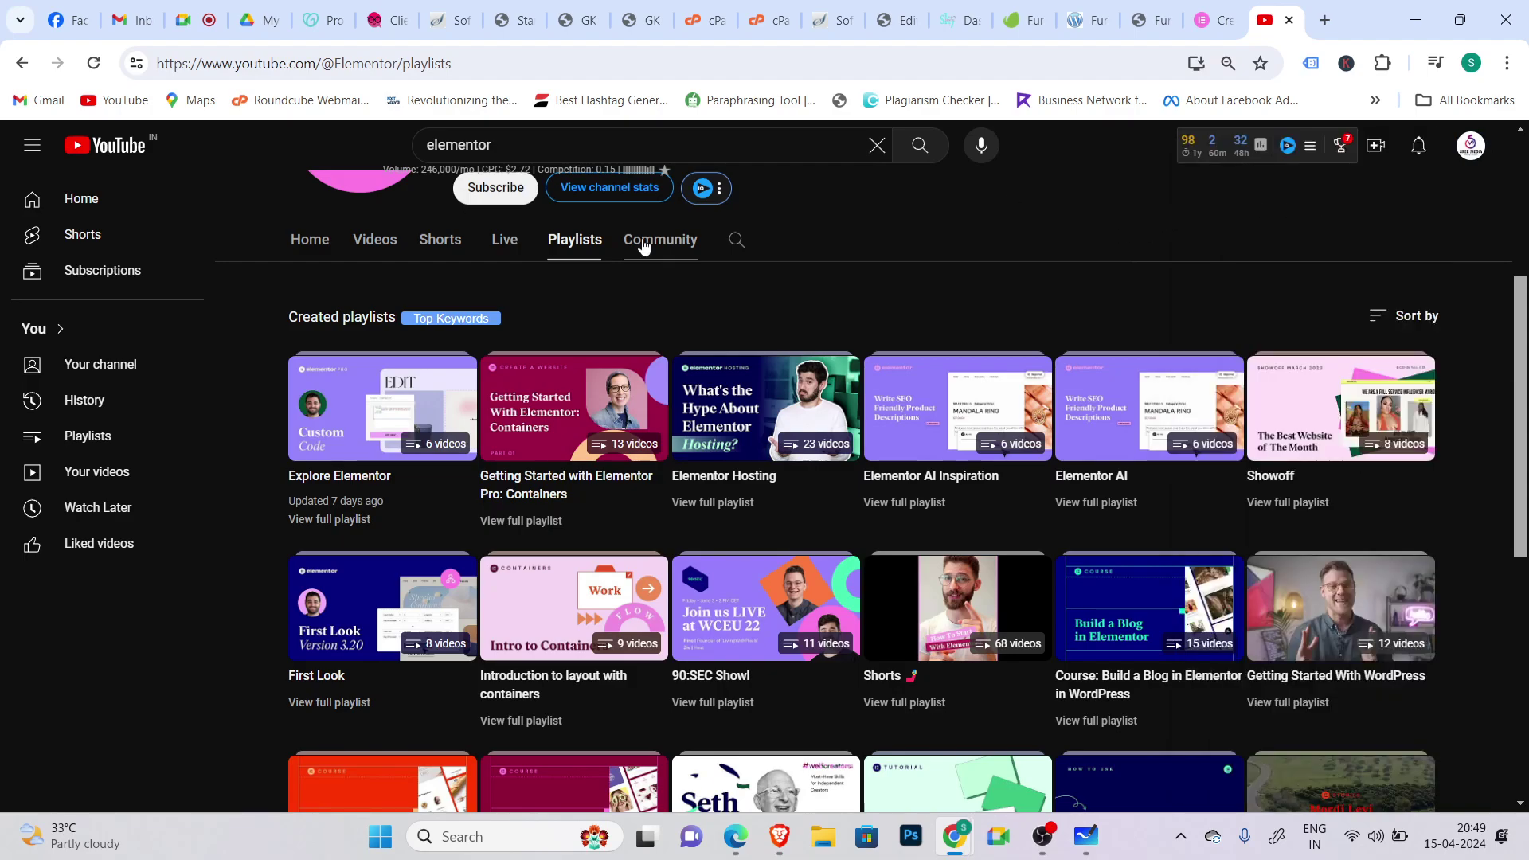
{"action": "left_click", "coordinate": [875, 145]}
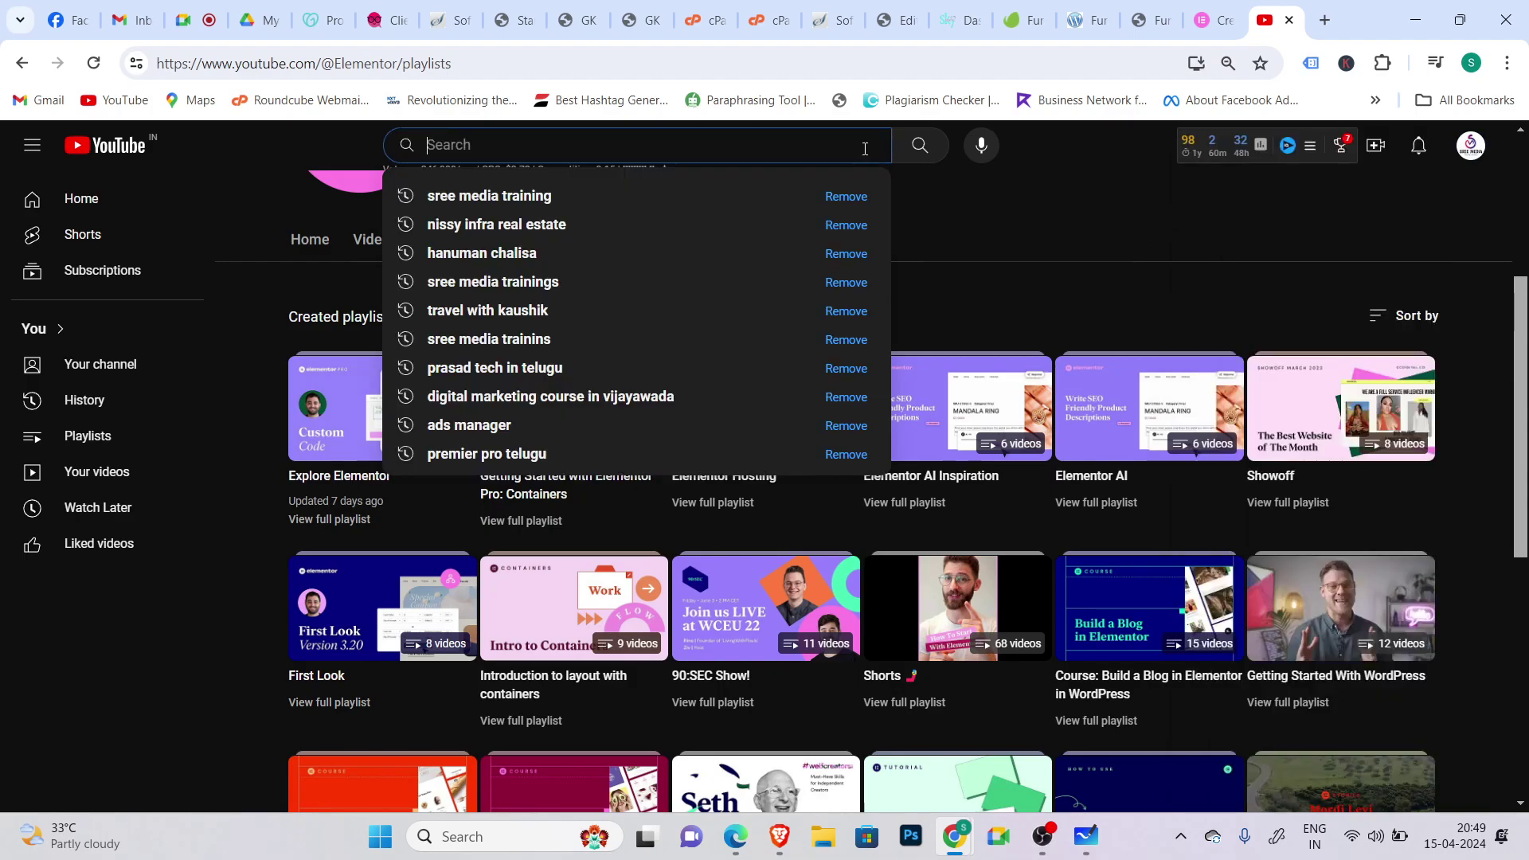
{"action": "left_click", "coordinate": [506, 201]}
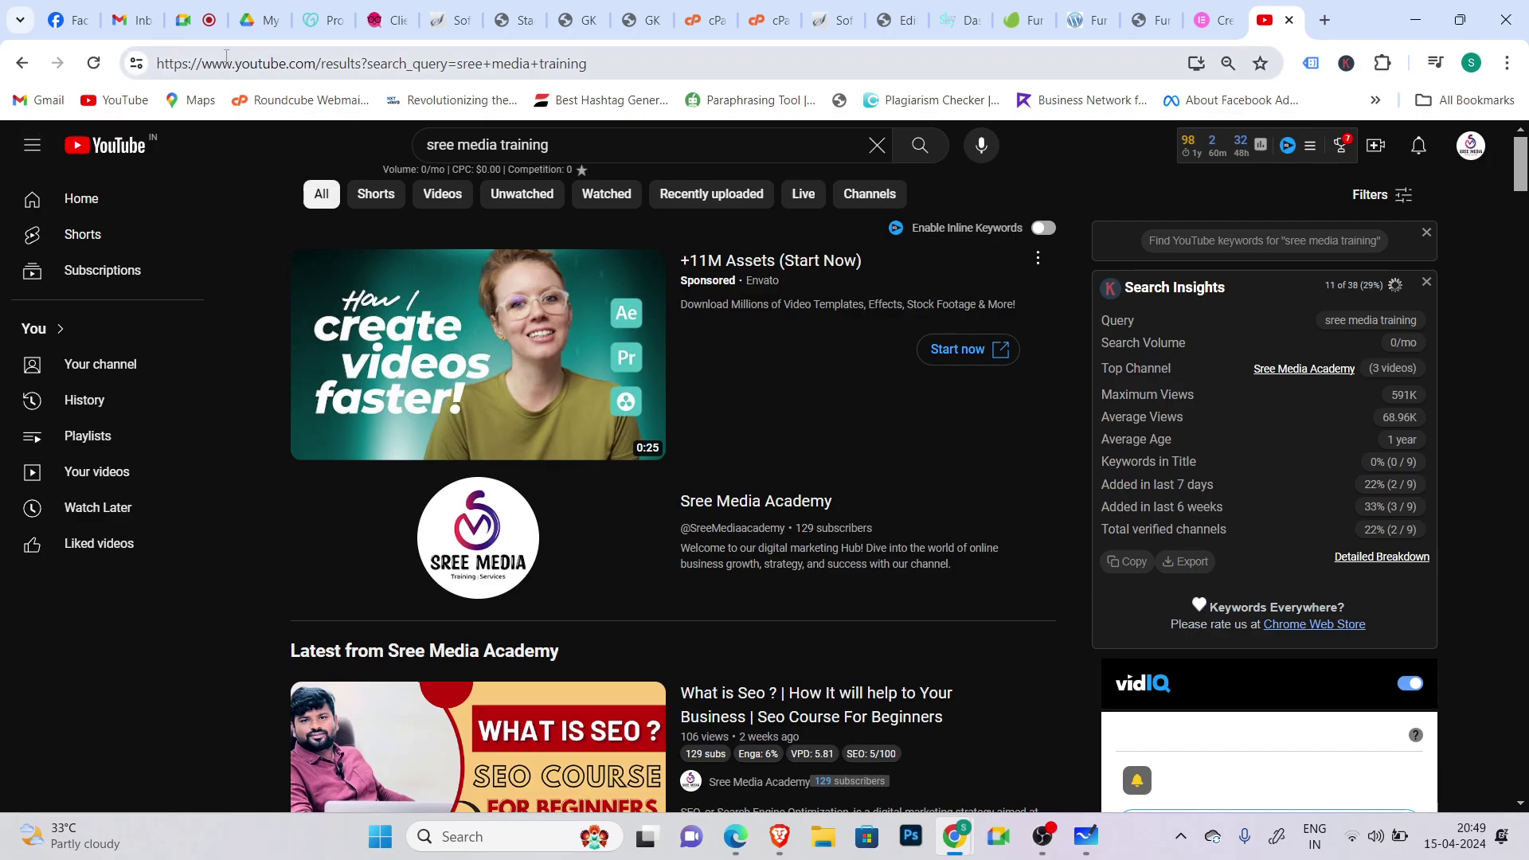
{"action": "left_click", "coordinate": [191, 20]}
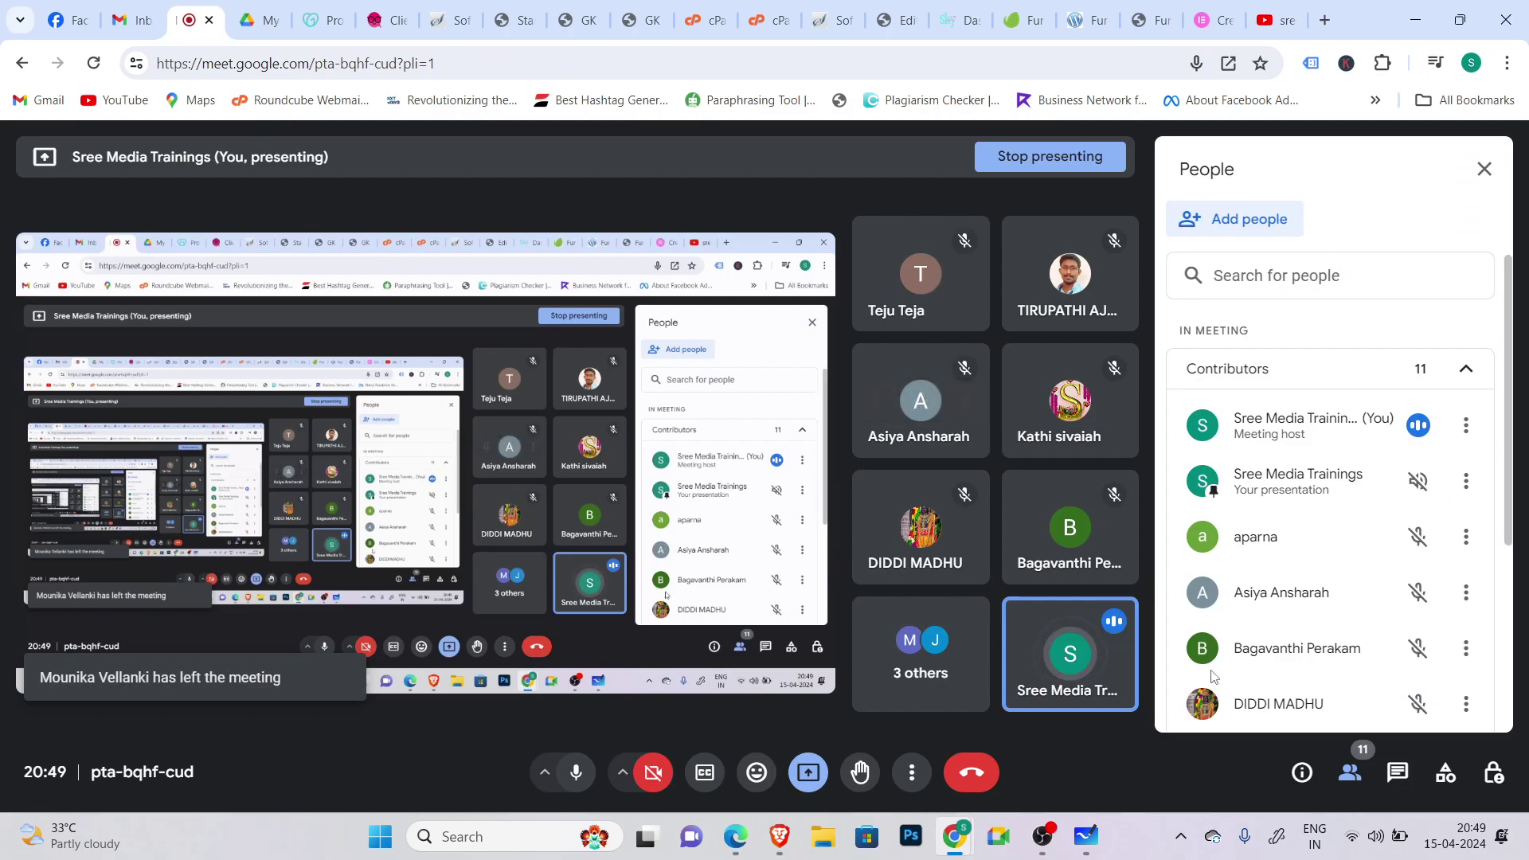